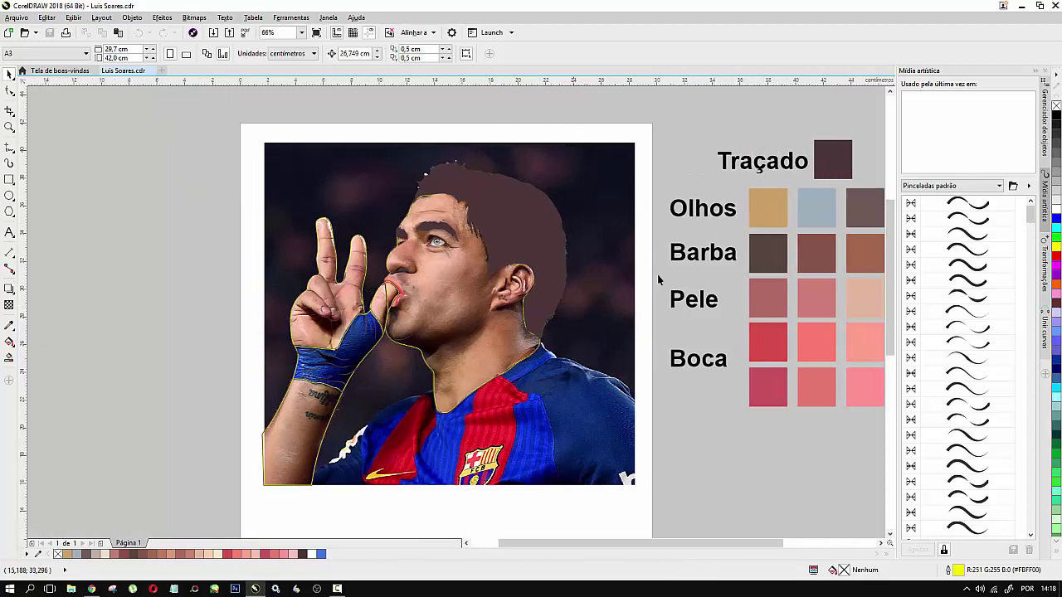
Step: Choose the B-Spline tool and set the default fill to solid colour #CF7F78, sampled from the second Pele swatch
{"action": "left_click_drag", "start_coordinate": [782, 545], "coordinate": [831, 545]}
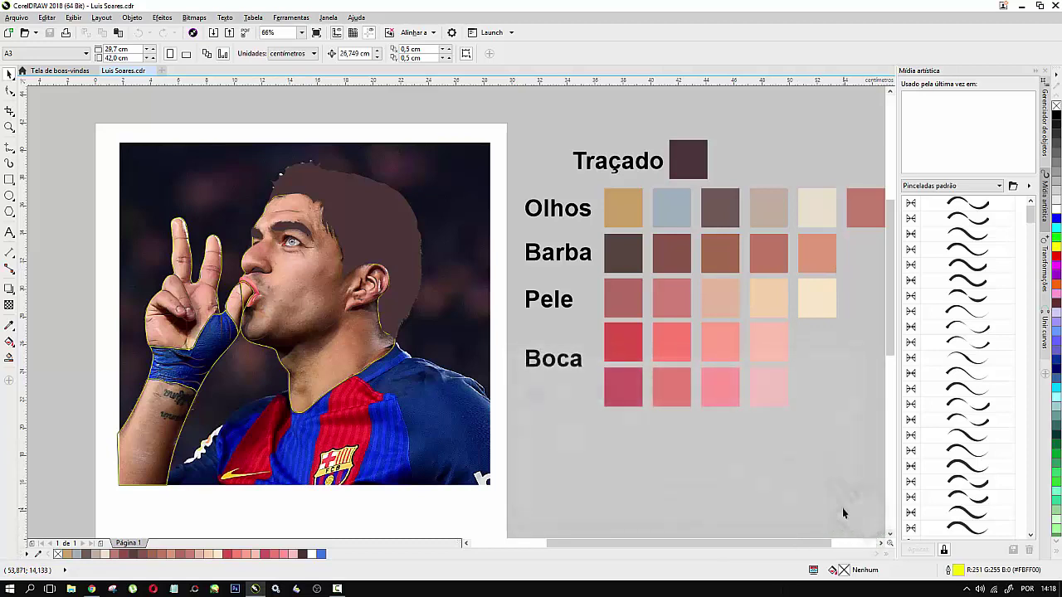
{"action": "left_click_drag", "start_coordinate": [822, 547], "coordinate": [764, 548]}
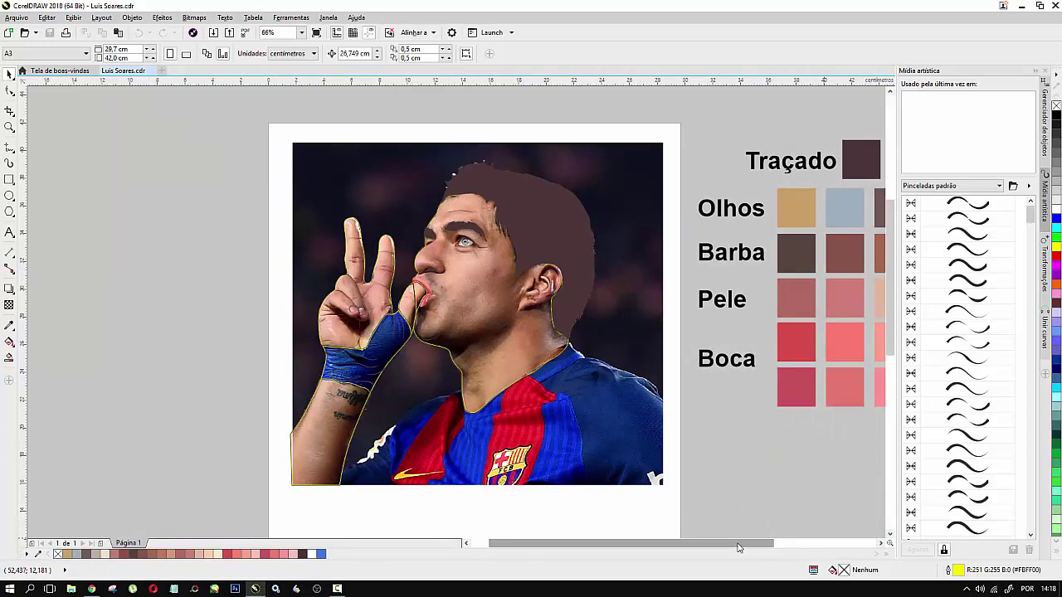
{"action": "left_click", "coordinate": [11, 151]}
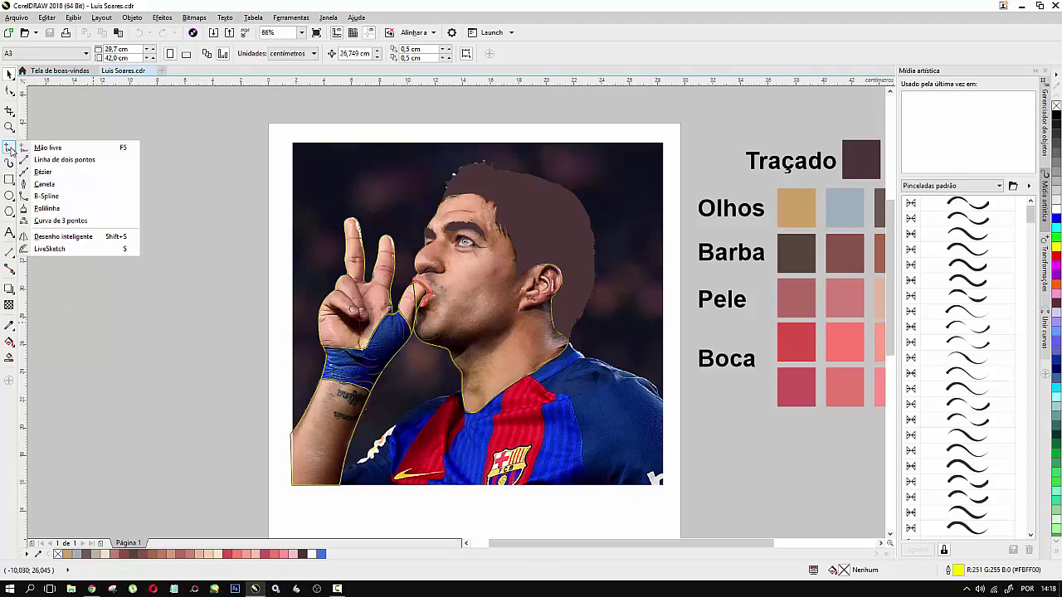
{"action": "left_click", "coordinate": [38, 199]}
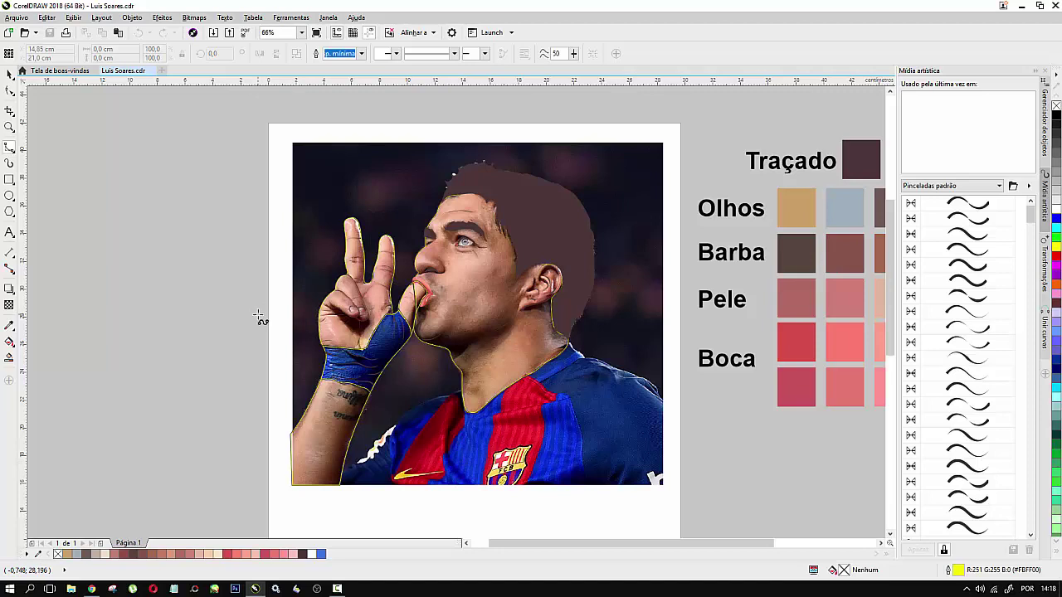
{"action": "key", "text": "F11"}
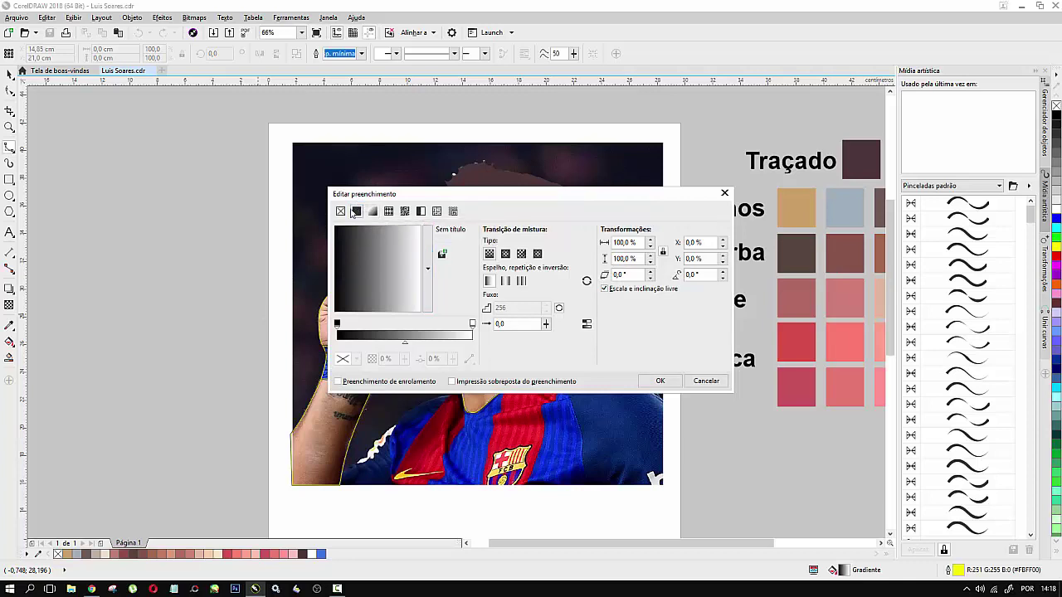
{"action": "left_click", "coordinate": [355, 211]}
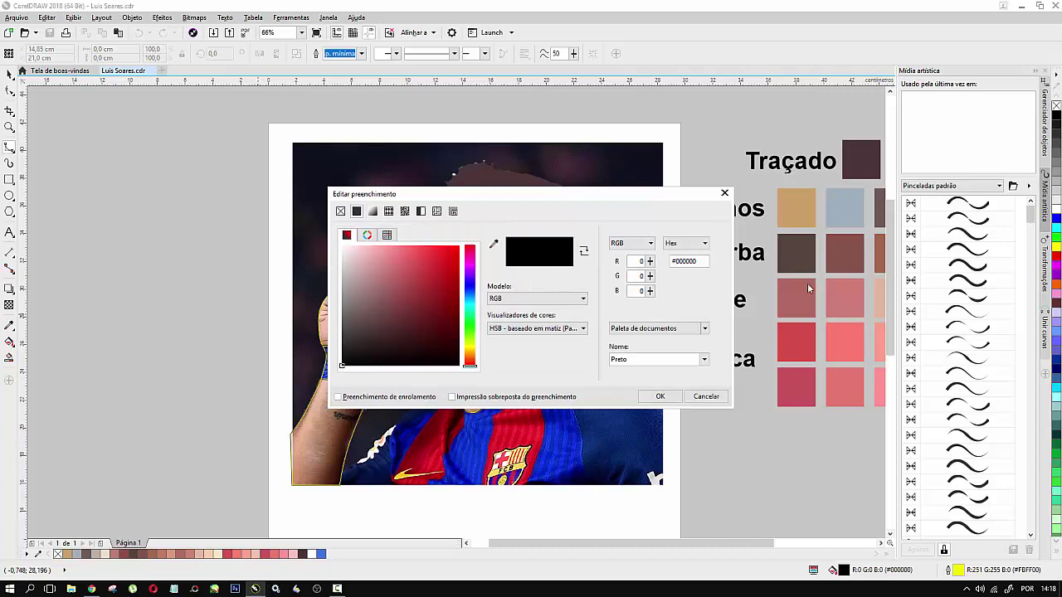
{"action": "left_click", "coordinate": [494, 247]}
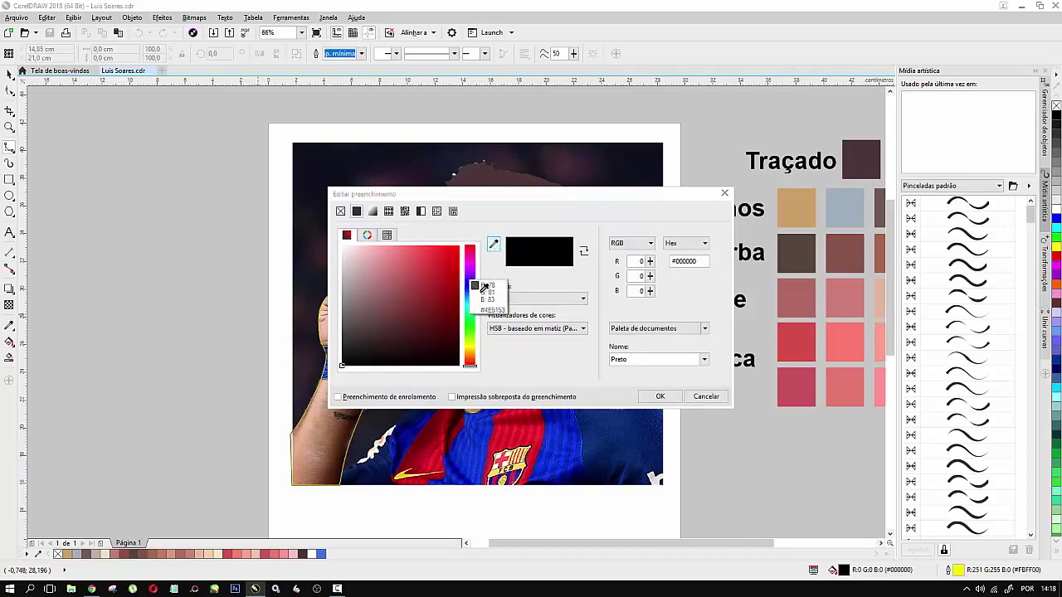
{"action": "left_click", "coordinate": [848, 295]}
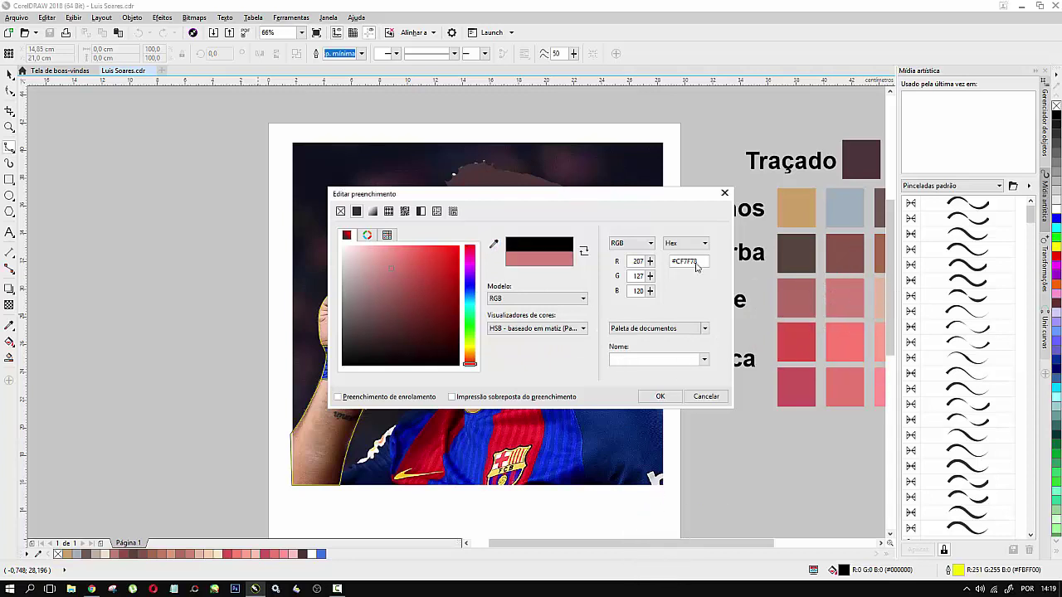
{"action": "left_click", "coordinate": [659, 396]}
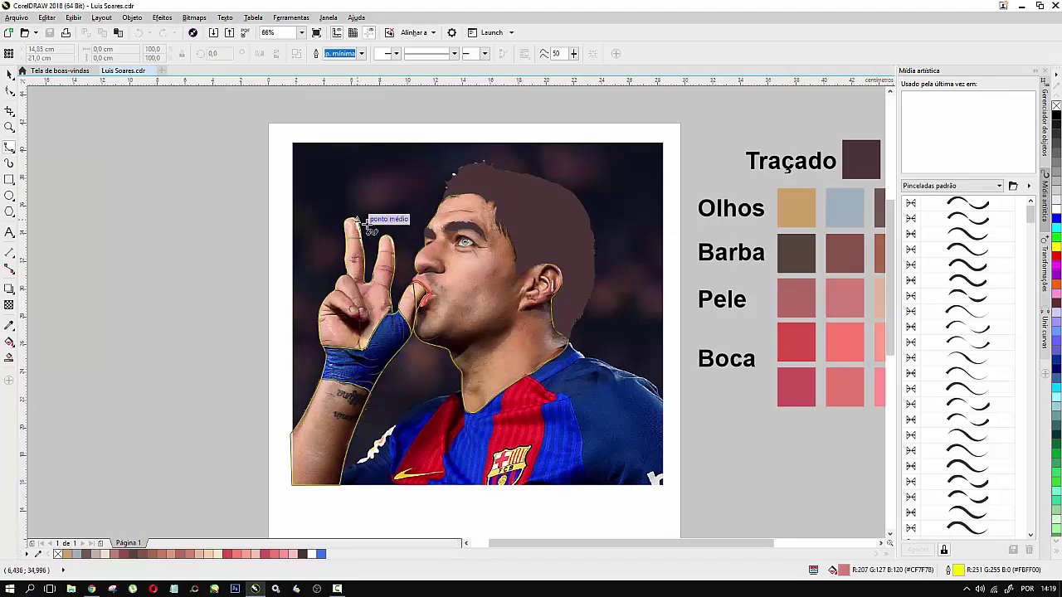
Step: Reorder the yellow hand and arm outline curve so it sits directly in front of the background photo
{"action": "scroll", "coordinate": [369, 231], "scroll_direction": "up", "scroll_amount": 3}
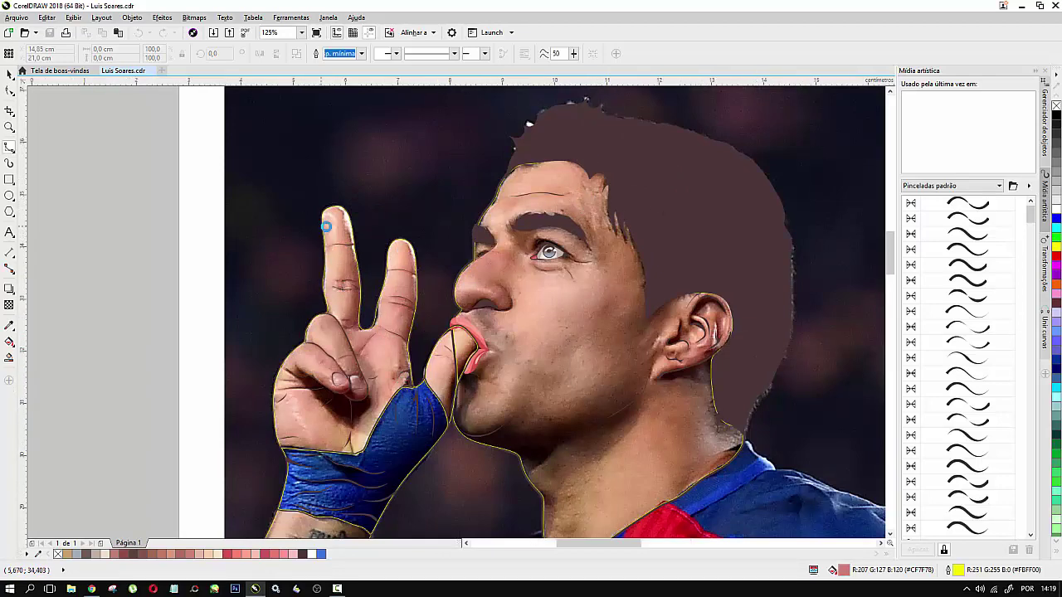
{"action": "scroll", "coordinate": [324, 222], "scroll_direction": "up", "scroll_amount": 3}
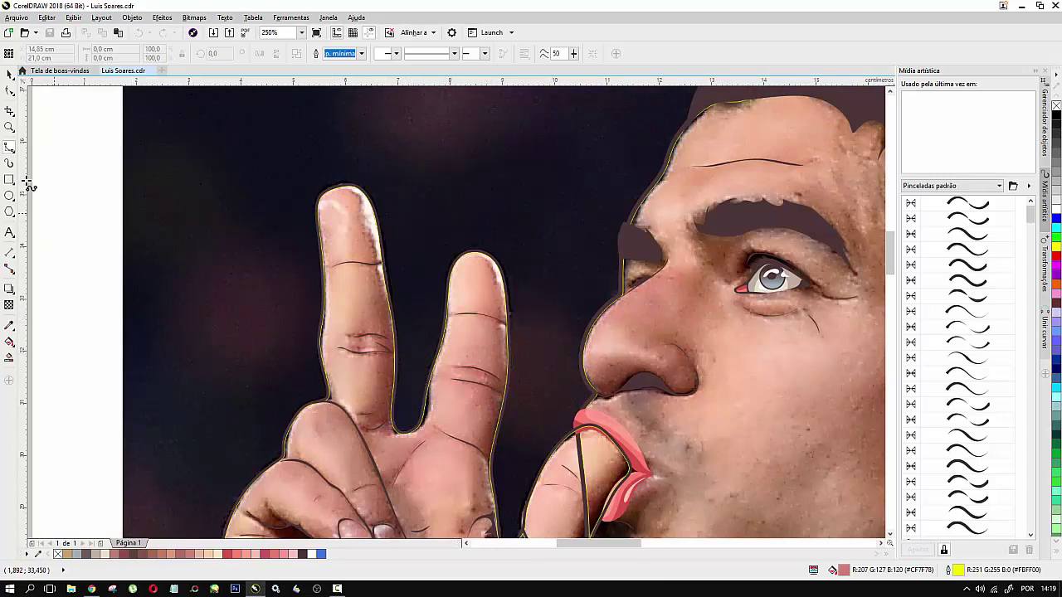
{"action": "left_click", "coordinate": [9, 75]}
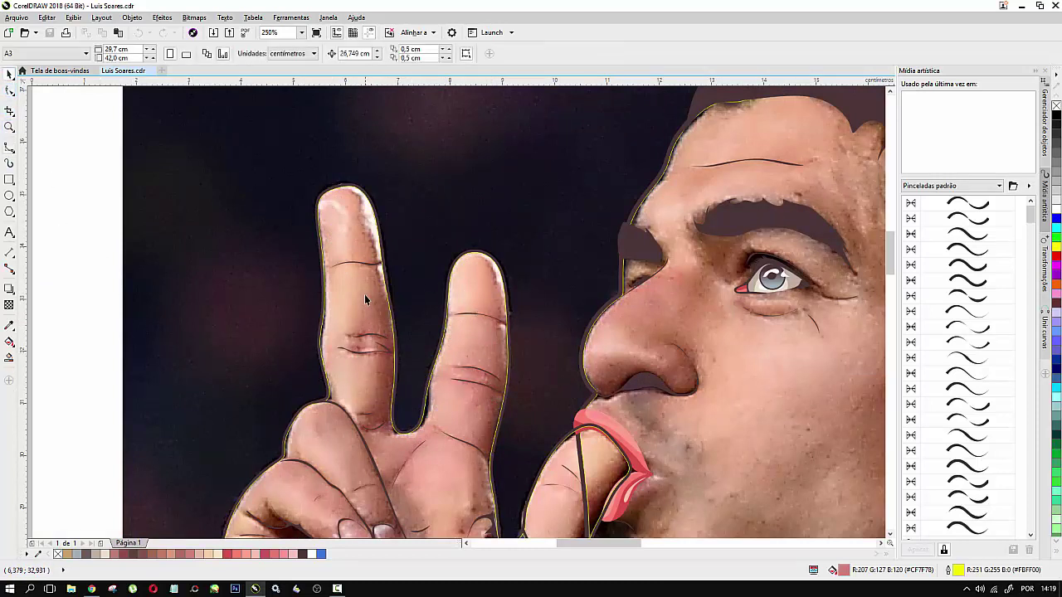
{"action": "left_click", "coordinate": [438, 474]}
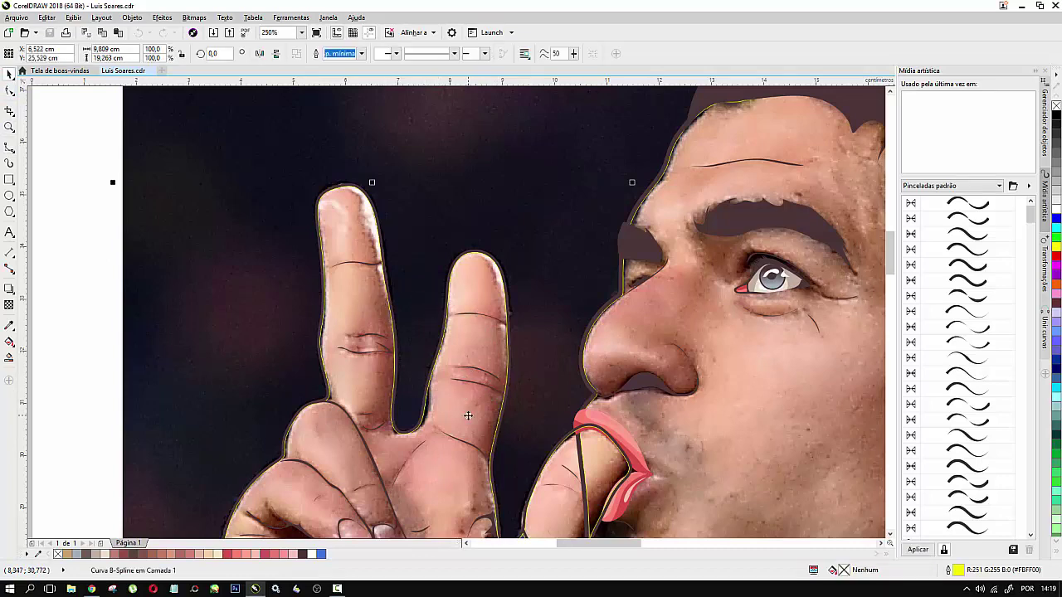
{"action": "right_click", "coordinate": [468, 414]}
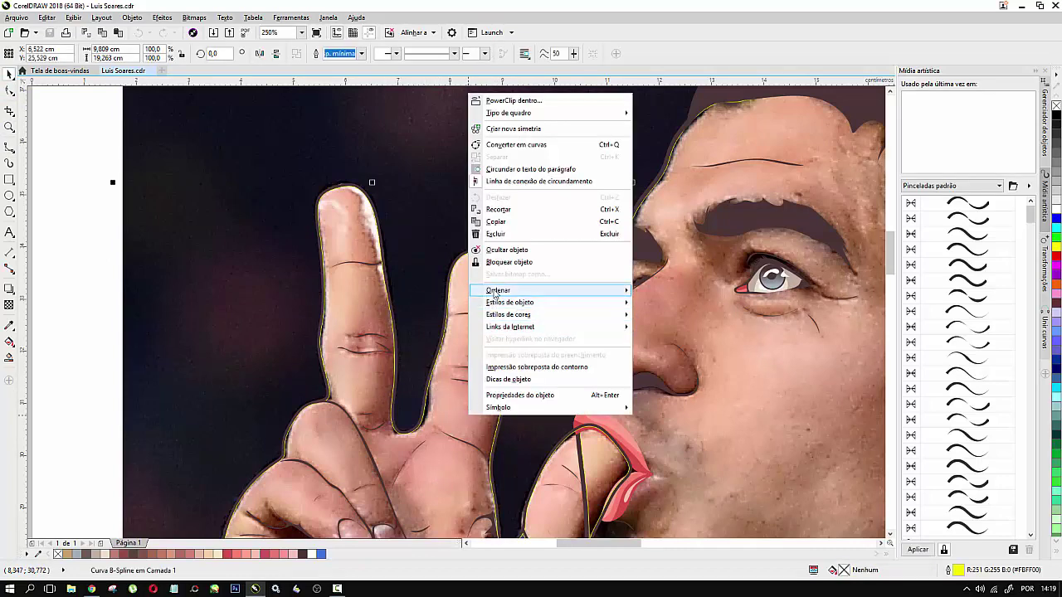
{"action": "mouse_move", "coordinate": [496, 293]}
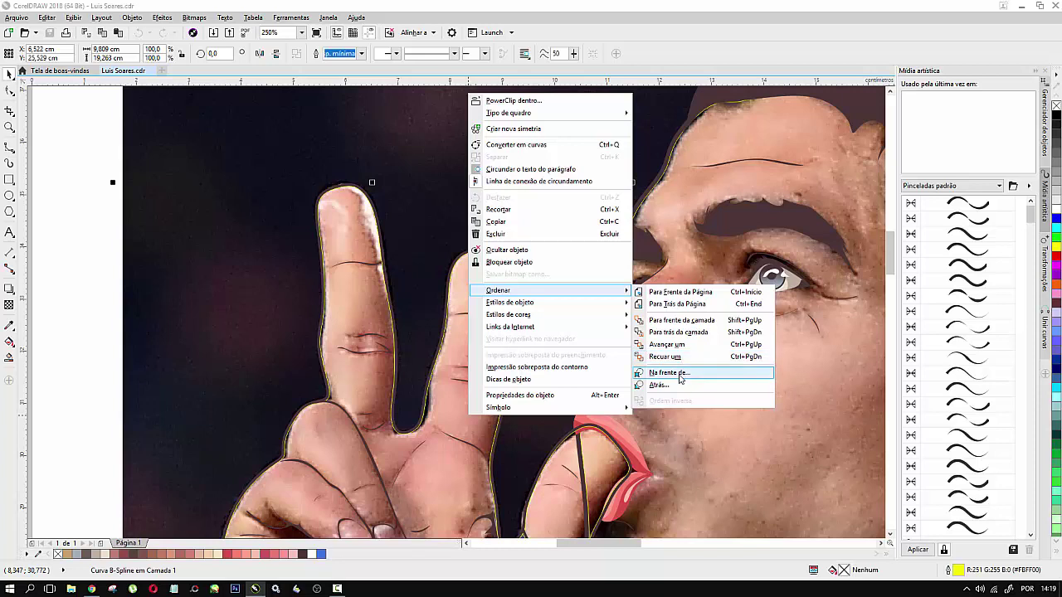
{"action": "left_click", "coordinate": [679, 374]}
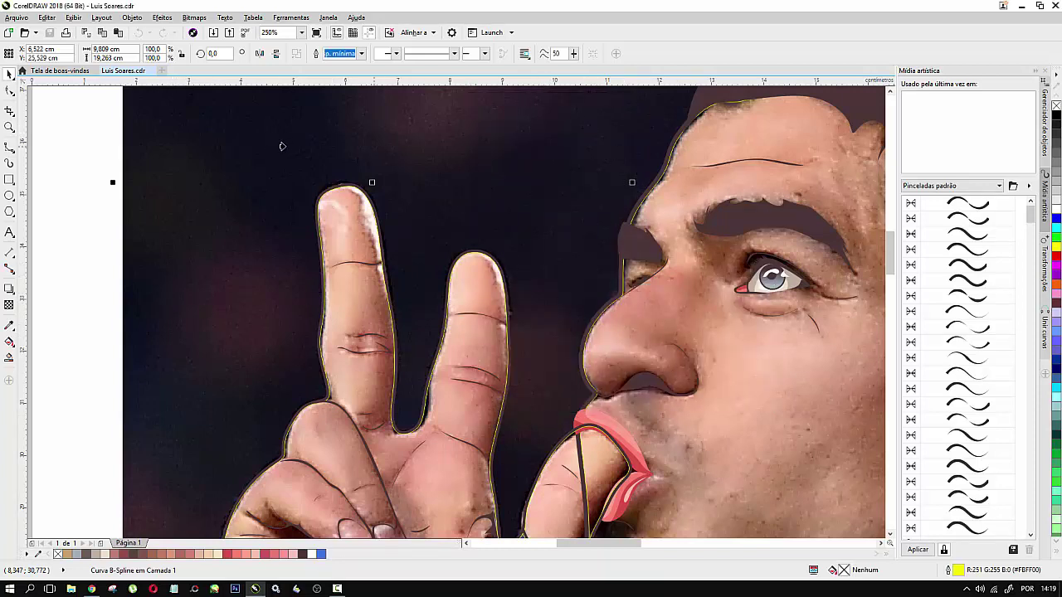
{"action": "left_click", "coordinate": [237, 155]}
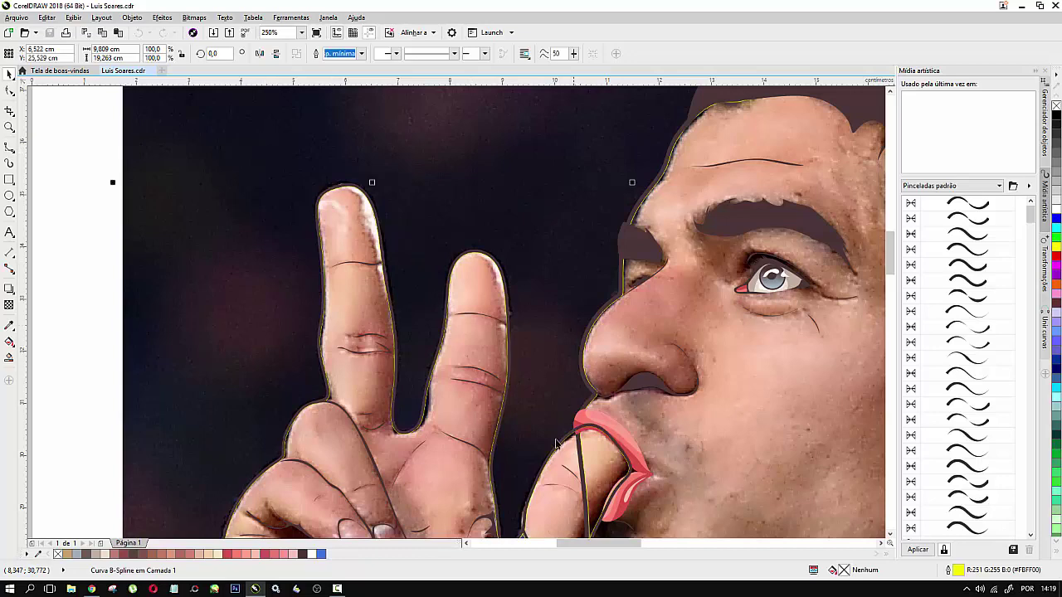
Step: Examine the traced outlines up close around the fingers, nose, mouth, eye and eyebrows
{"action": "scroll", "coordinate": [425, 390], "scroll_direction": "up", "scroll_amount": 3}
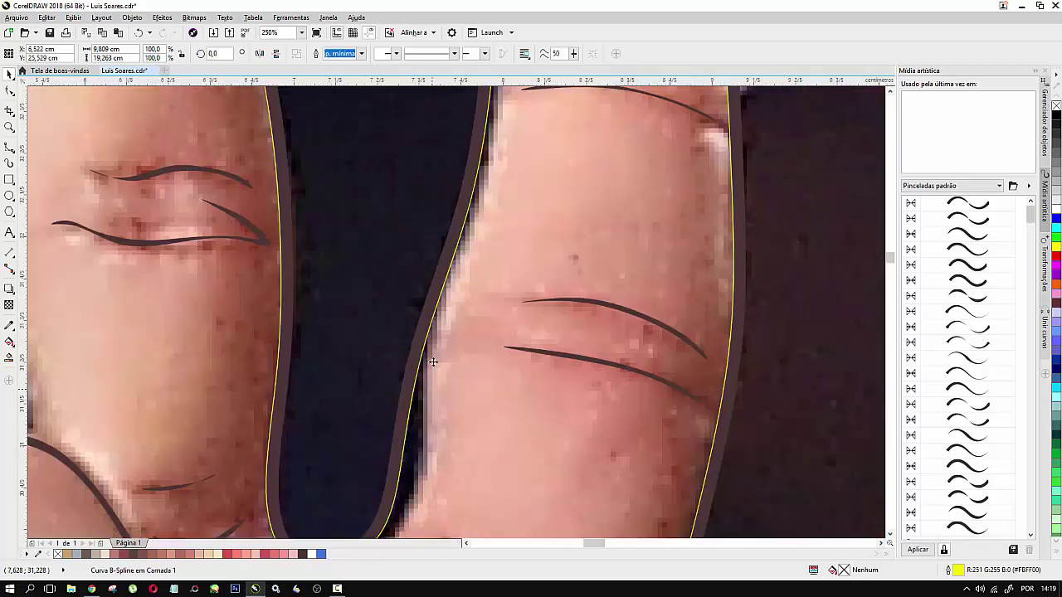
{"action": "scroll", "coordinate": [439, 386], "scroll_direction": "down", "scroll_amount": 3}
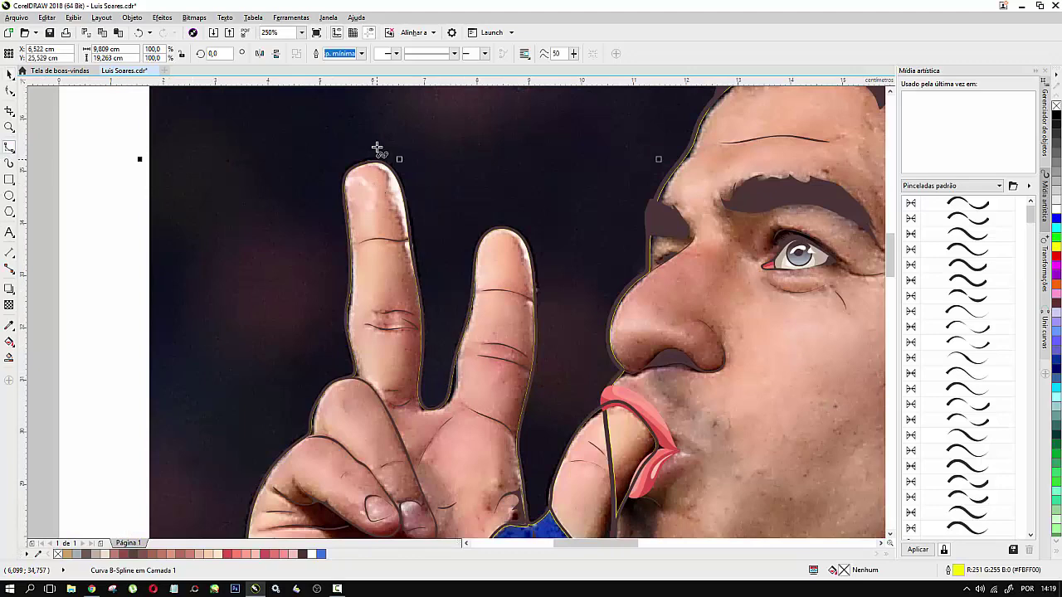
{"action": "scroll", "coordinate": [382, 153], "scroll_direction": "up", "scroll_amount": 1}
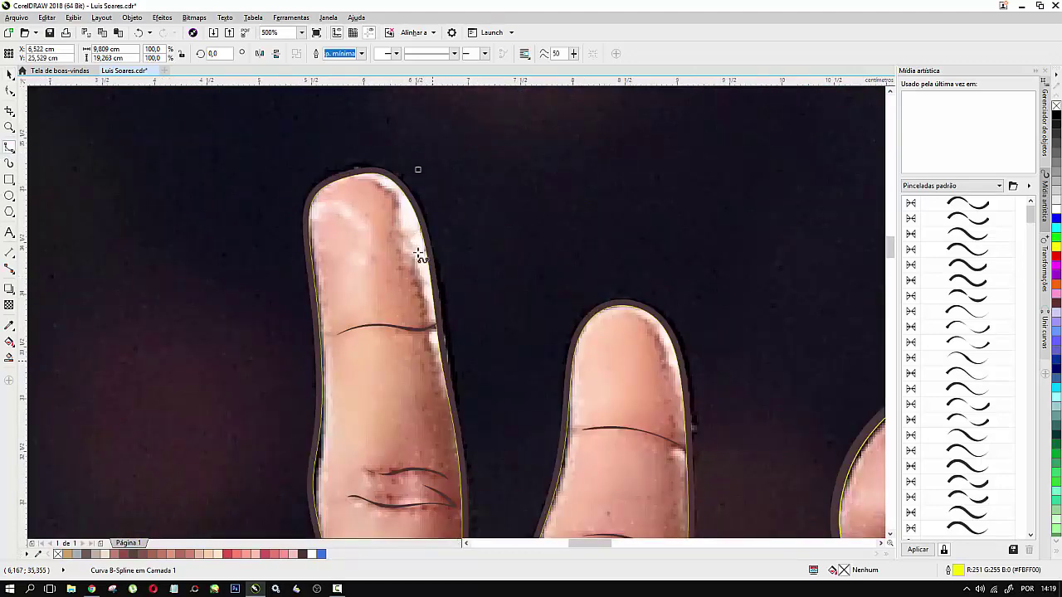
{"action": "scroll", "coordinate": [410, 202], "scroll_direction": "down", "scroll_amount": 1}
{"action": "scroll", "coordinate": [687, 249], "scroll_direction": "down", "scroll_amount": 3}
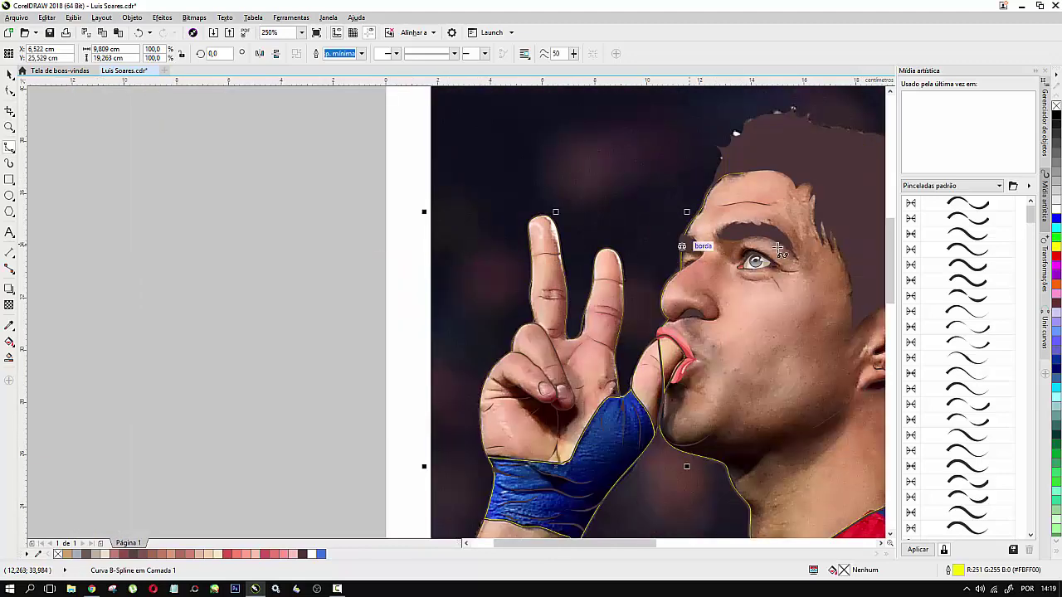
{"action": "scroll", "coordinate": [784, 242], "scroll_direction": "up", "scroll_amount": 3}
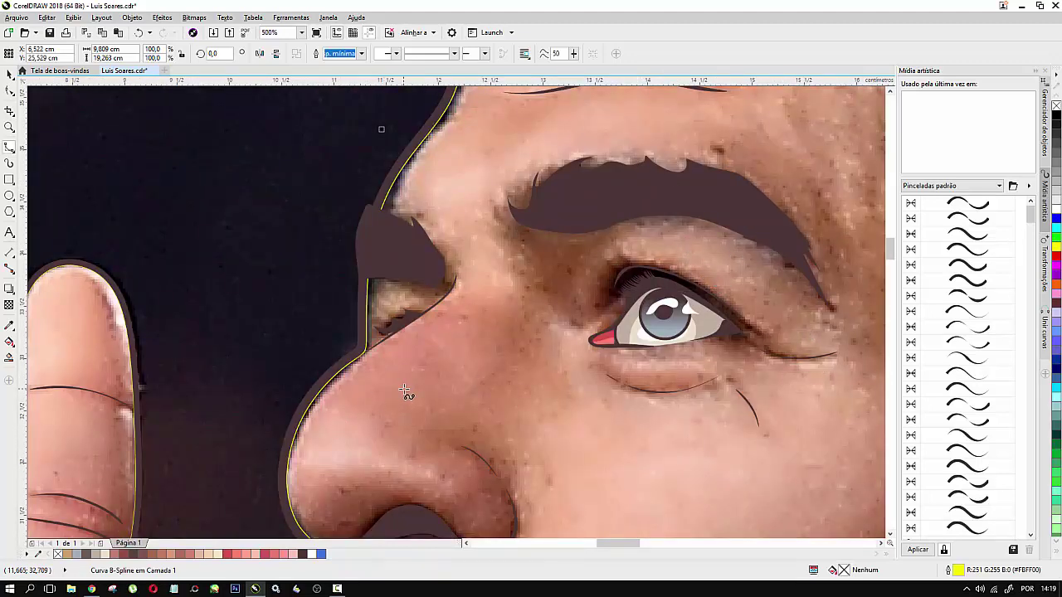
{"action": "scroll", "coordinate": [395, 462], "scroll_direction": "down", "scroll_amount": 1}
{"action": "scroll", "coordinate": [398, 450], "scroll_direction": "down", "scroll_amount": 2}
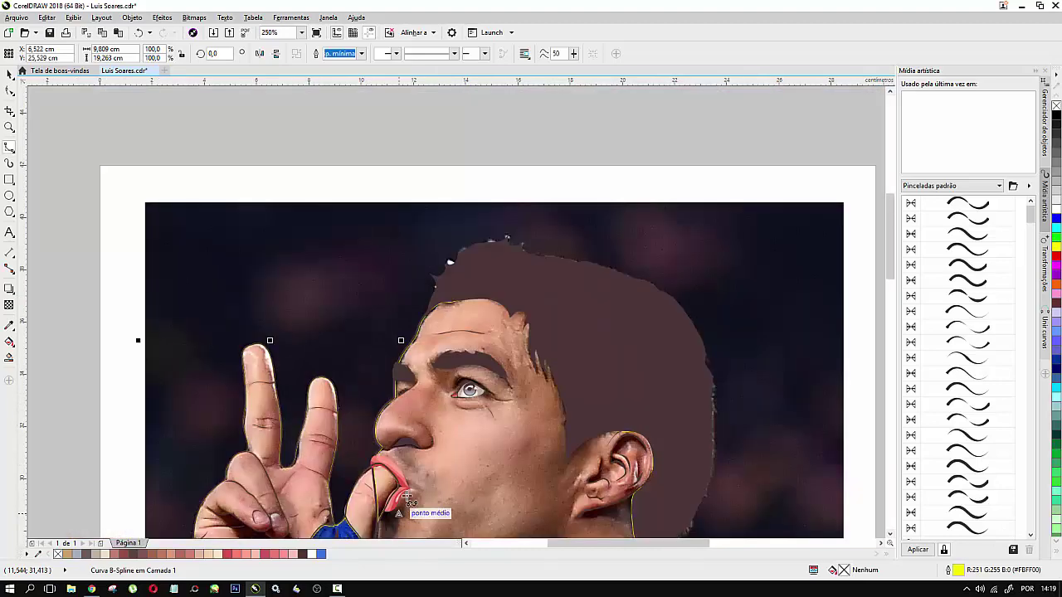
{"action": "scroll", "coordinate": [422, 504], "scroll_direction": "up", "scroll_amount": 2}
{"action": "scroll", "coordinate": [621, 268], "scroll_direction": "up", "scroll_amount": 1}
{"action": "scroll", "coordinate": [607, 294], "scroll_direction": "down", "scroll_amount": 2}
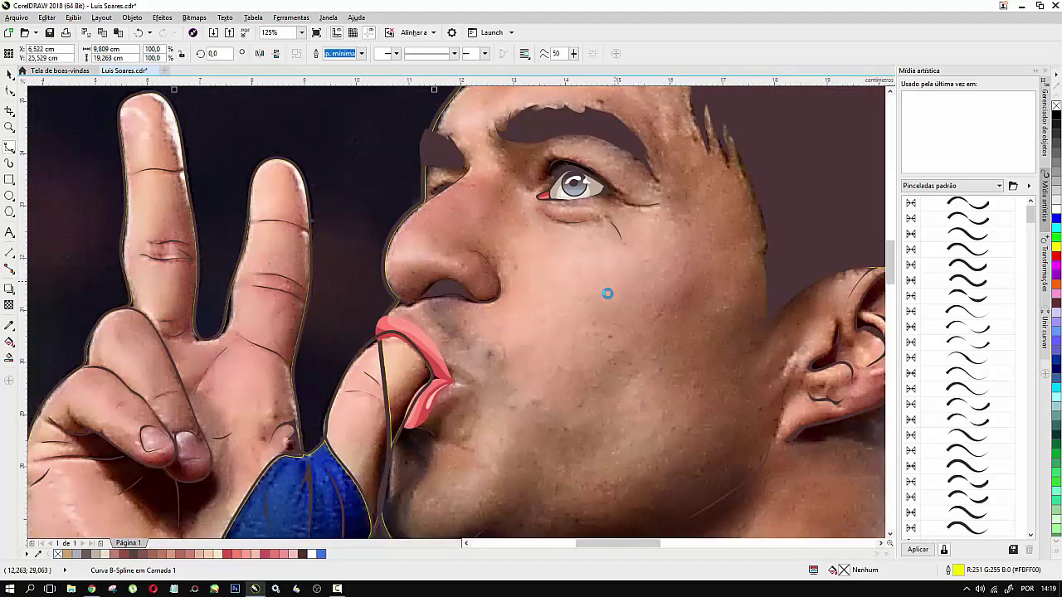
{"action": "scroll", "coordinate": [589, 273], "scroll_direction": "down", "scroll_amount": 1}
{"action": "scroll", "coordinate": [578, 263], "scroll_direction": "up", "scroll_amount": 1}
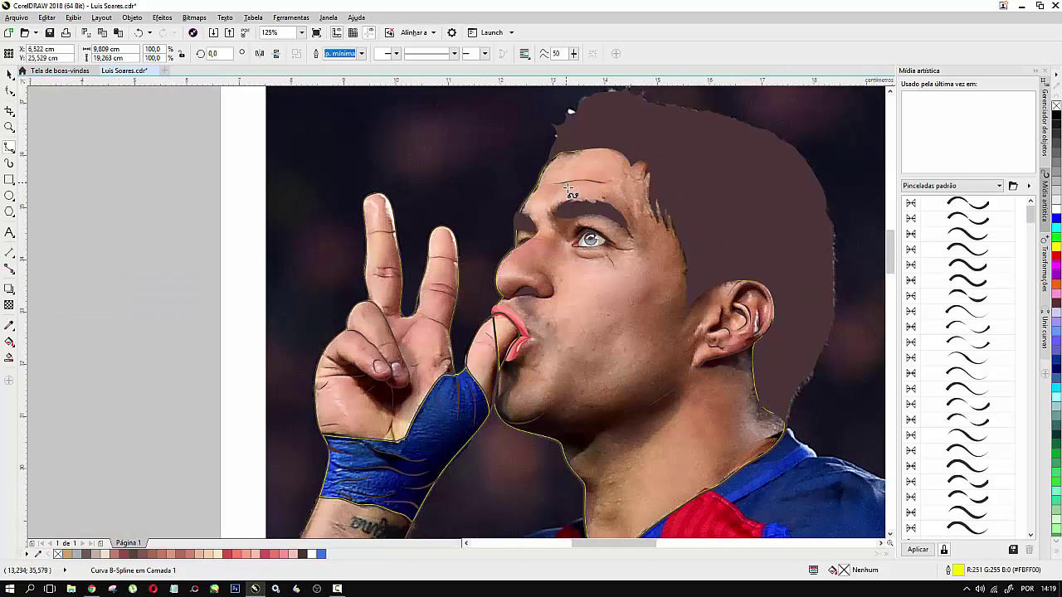
Step: Draw a closed B-Spline shadow shape about 2.2 × 0.9 cm around the fully visible eye, including its outer corner creases
{"action": "scroll", "coordinate": [568, 189], "scroll_direction": "up", "scroll_amount": 2}
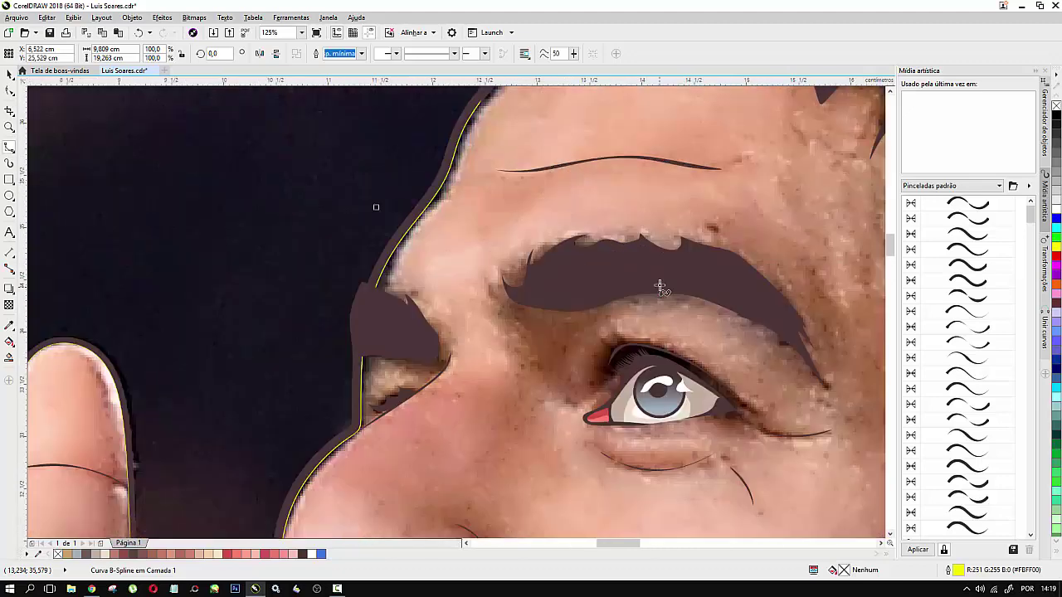
{"action": "left_click", "coordinate": [597, 384]}
{"action": "left_click", "coordinate": [614, 340]}
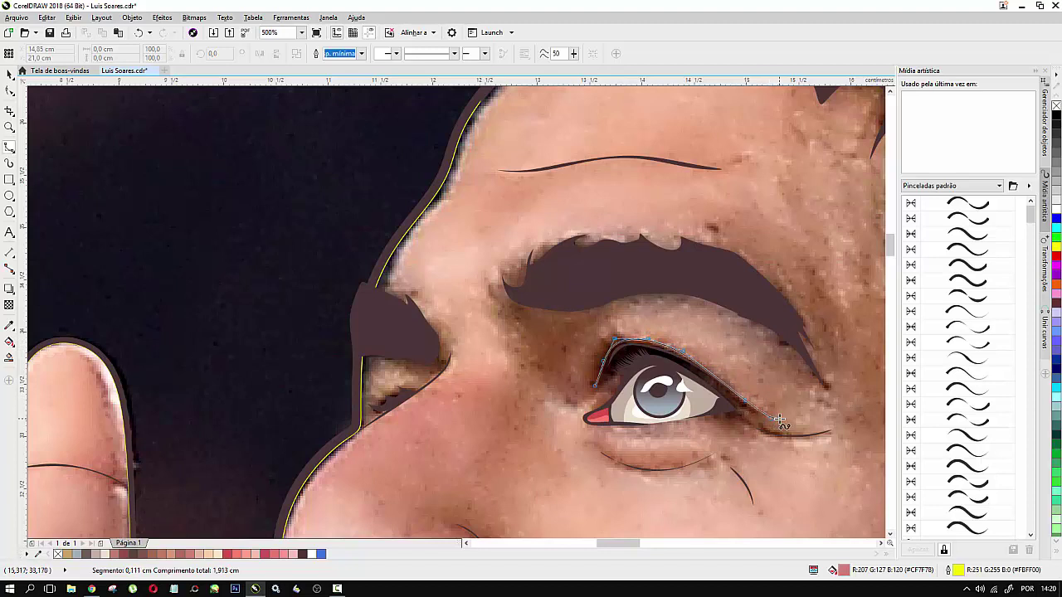
{"action": "left_click", "coordinate": [726, 402]}
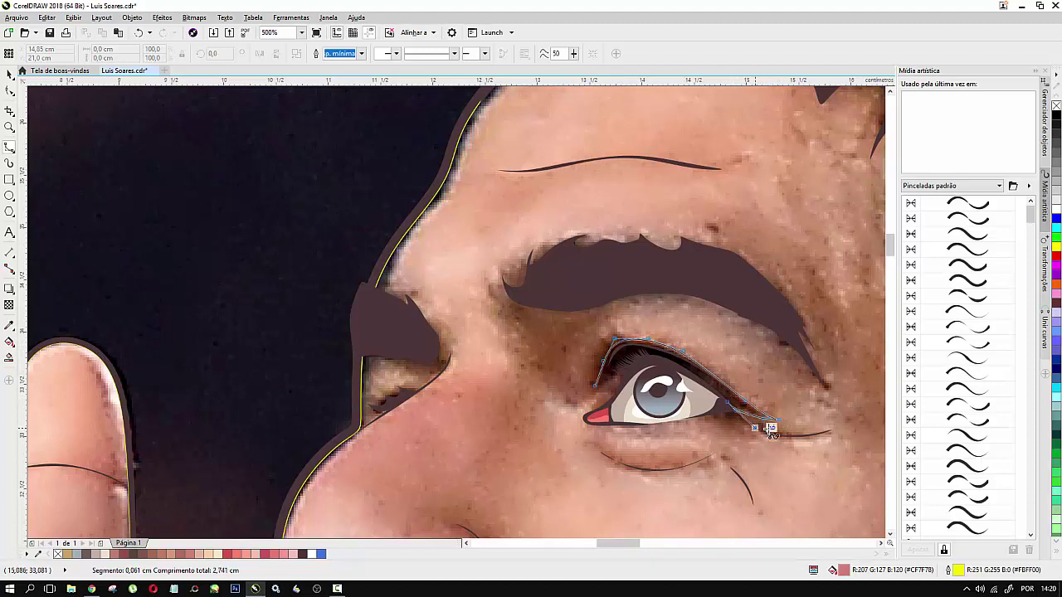
{"action": "left_click", "coordinate": [754, 427]}
{"action": "left_click", "coordinate": [815, 433]}
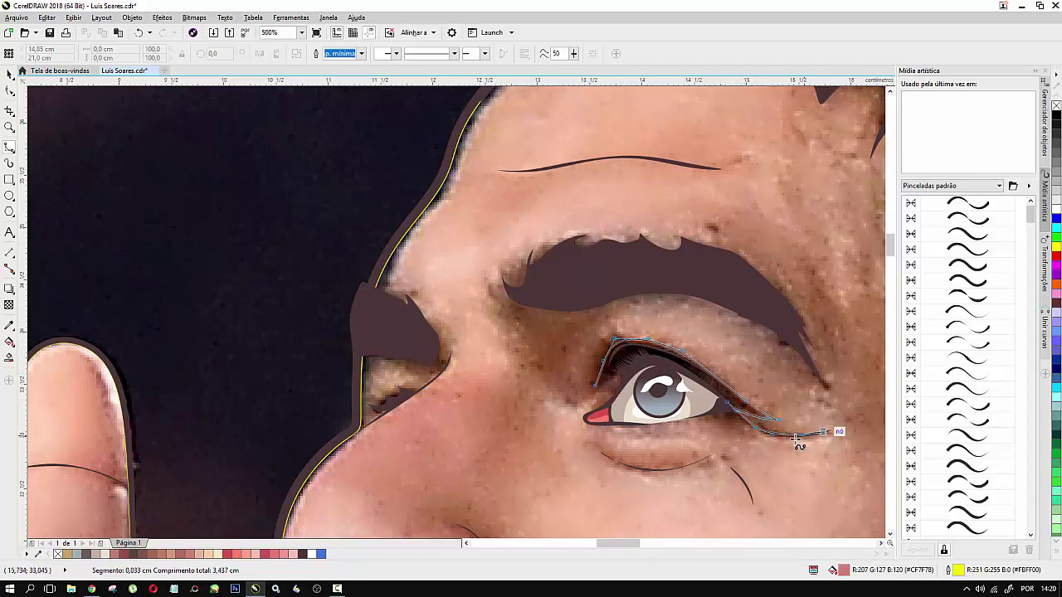
{"action": "left_click", "coordinate": [796, 442]}
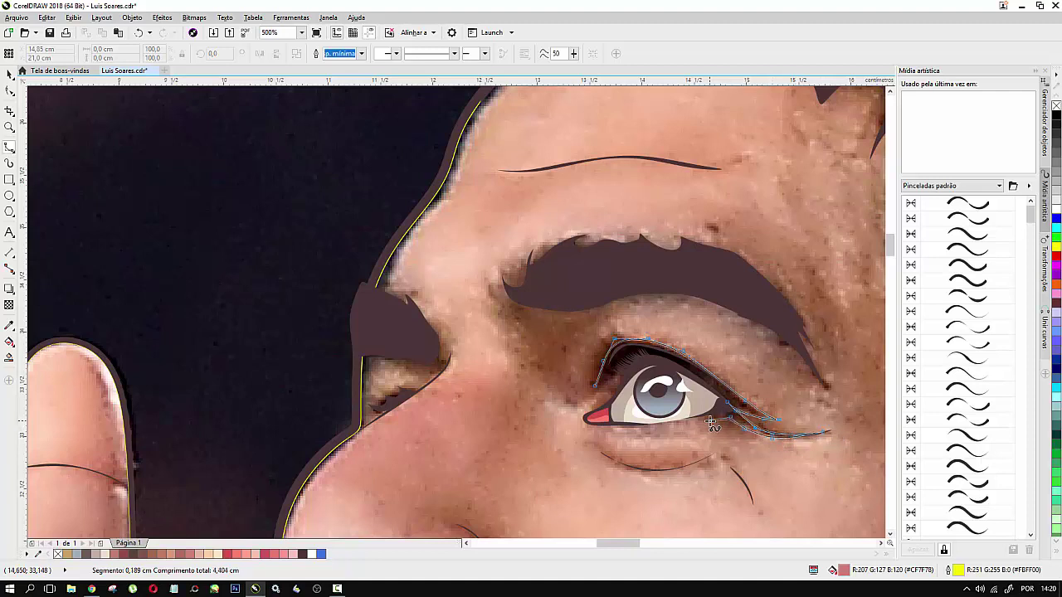
{"action": "left_click", "coordinate": [630, 425]}
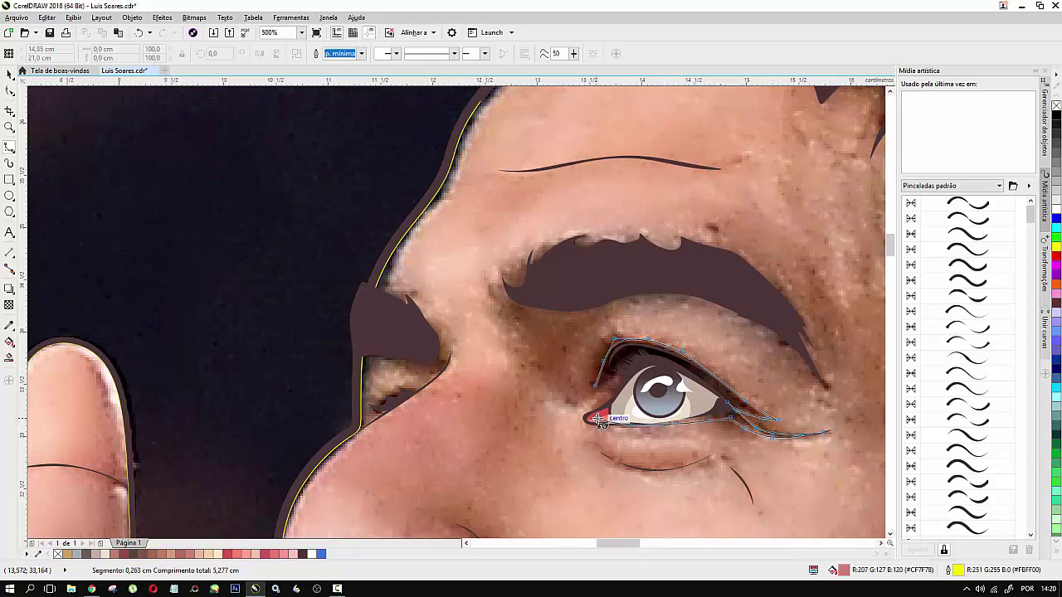
{"action": "left_click", "coordinate": [596, 395]}
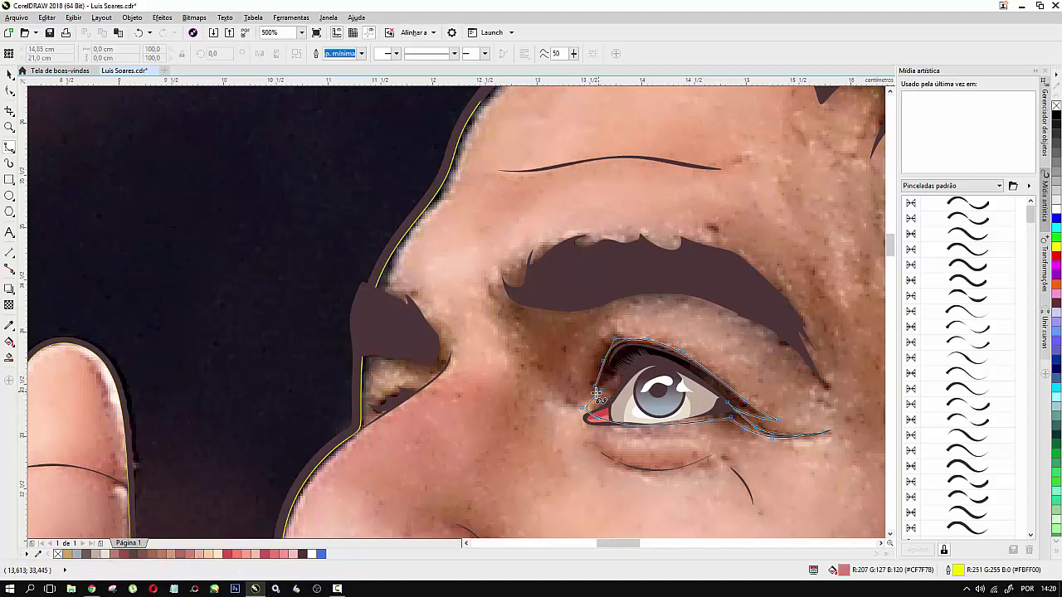
{"action": "left_click", "coordinate": [594, 384]}
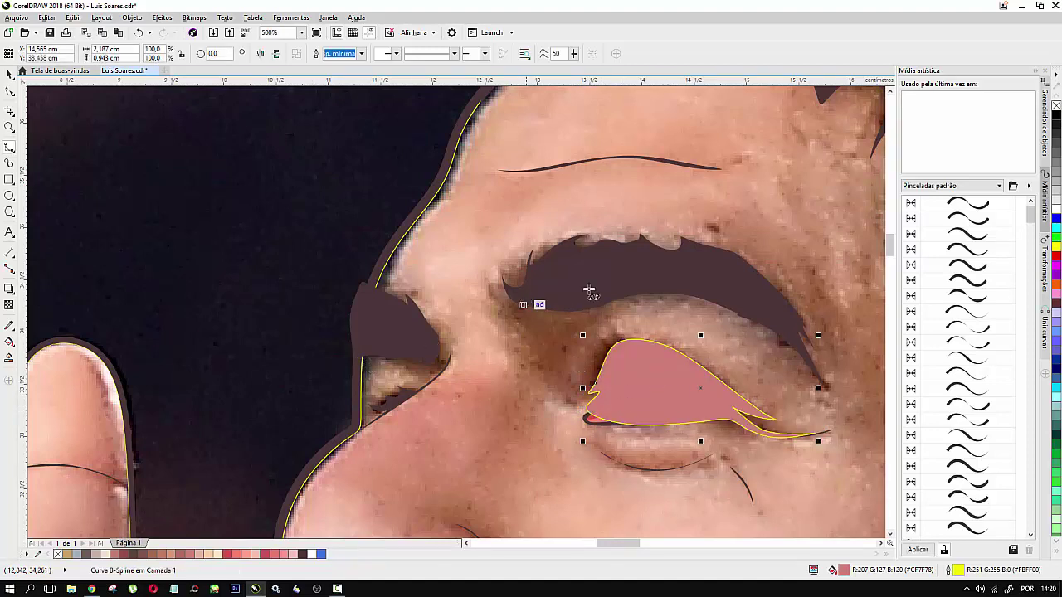
Step: Draw a closed B-Spline shadow shape around the full near eyebrow, running from its outer tail around the inner end and back
{"action": "left_click", "coordinate": [818, 377]}
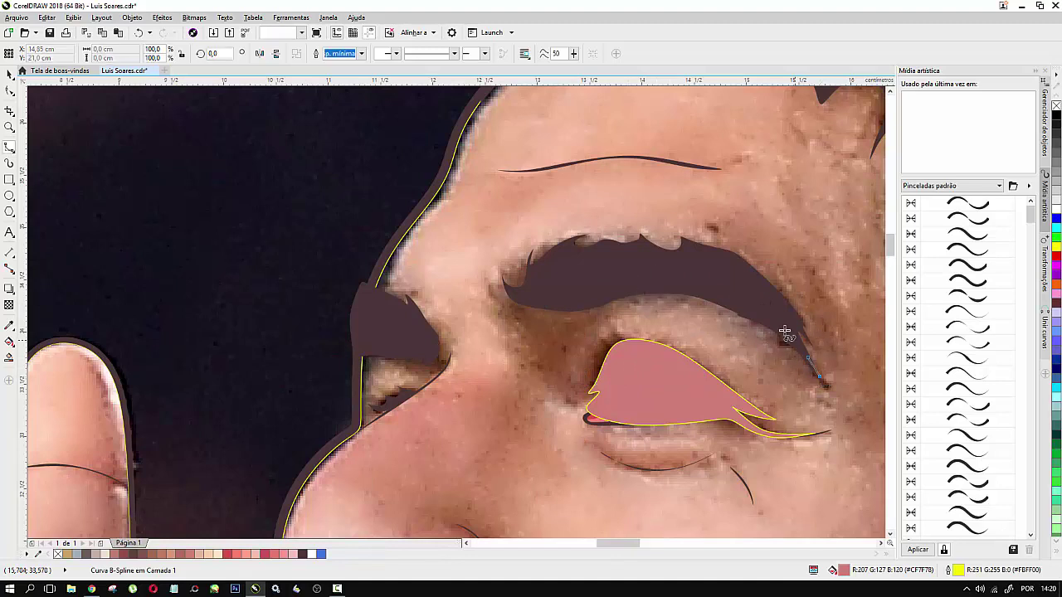
{"action": "left_click", "coordinate": [771, 330]}
{"action": "left_click", "coordinate": [696, 298]}
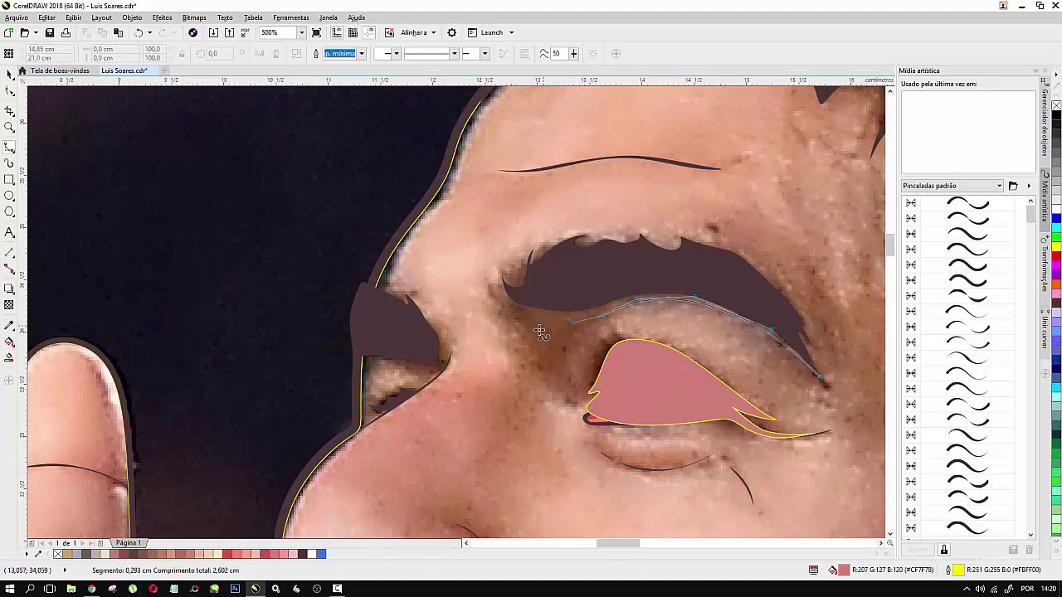
{"action": "left_click", "coordinate": [514, 259]}
{"action": "left_click", "coordinate": [568, 229]}
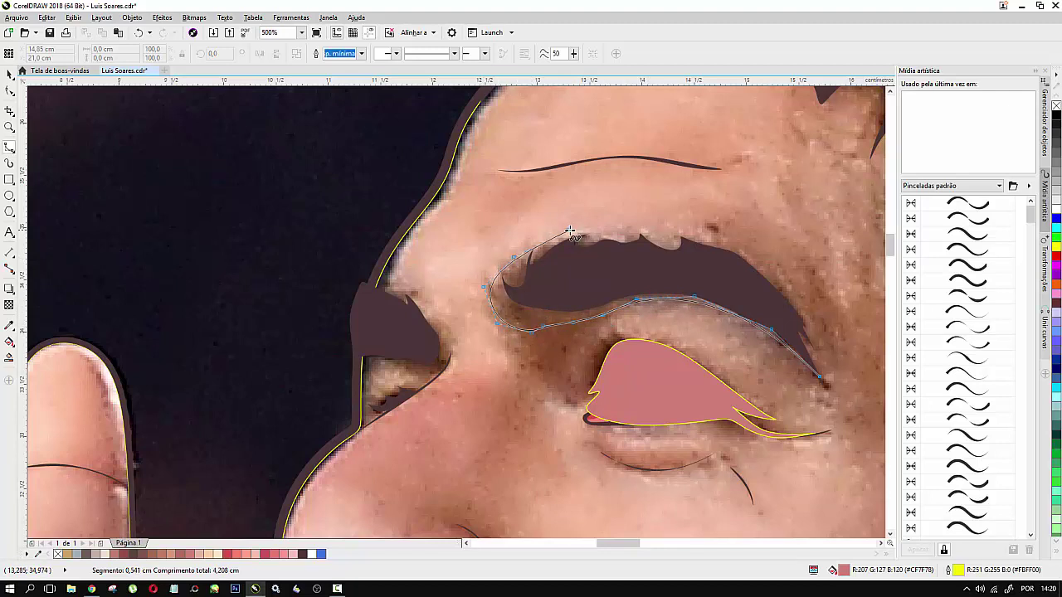
{"action": "left_click", "coordinate": [675, 243]}
{"action": "left_click", "coordinate": [756, 264]}
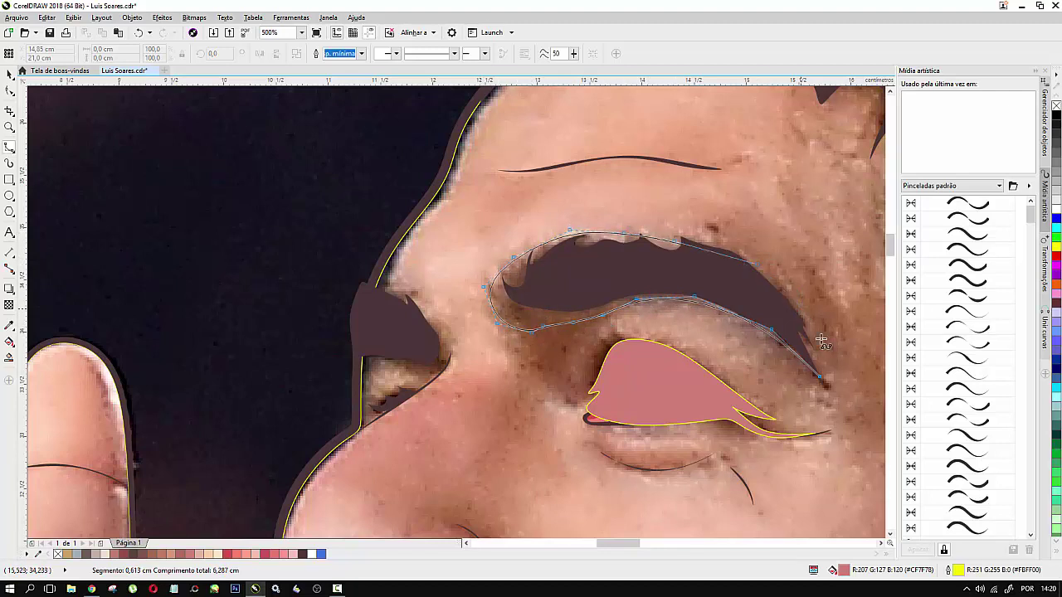
{"action": "left_click", "coordinate": [800, 308]}
{"action": "left_click", "coordinate": [816, 359]}
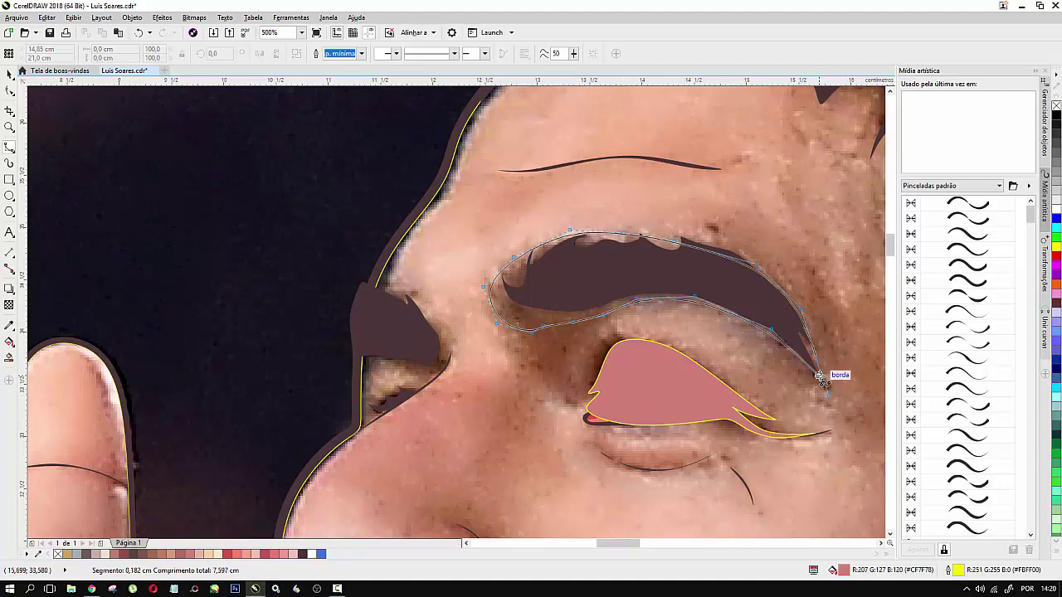
{"action": "left_click", "coordinate": [824, 374]}
Step: Draw a closed B-Spline shadow shape about 1.4 × 1.1 cm over the far eyebrow, extending past the face outline into the background
{"action": "left_click", "coordinate": [370, 285]}
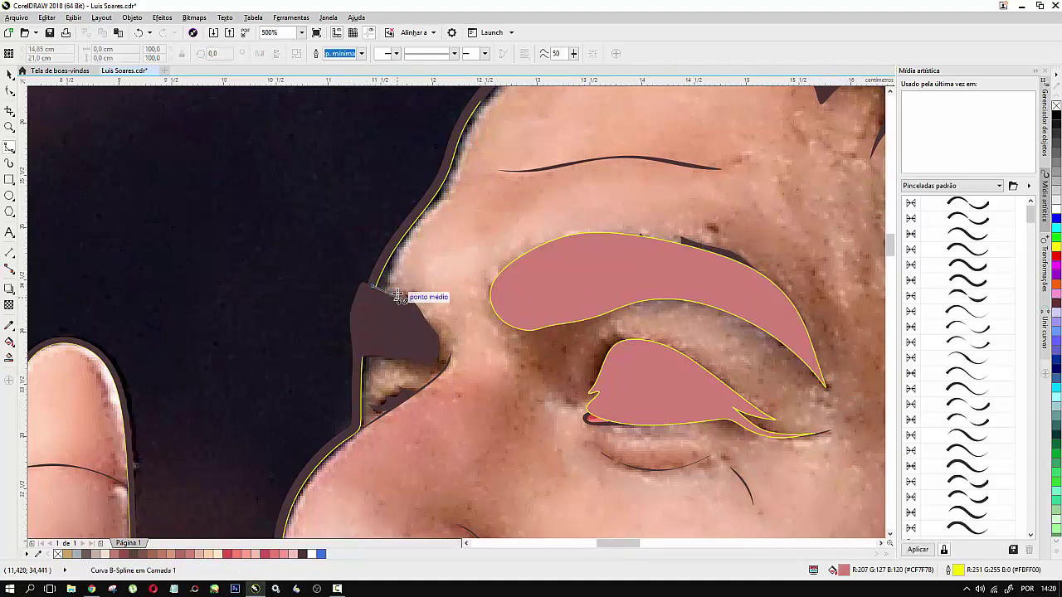
{"action": "left_click", "coordinate": [449, 362]}
{"action": "left_click", "coordinate": [437, 373]}
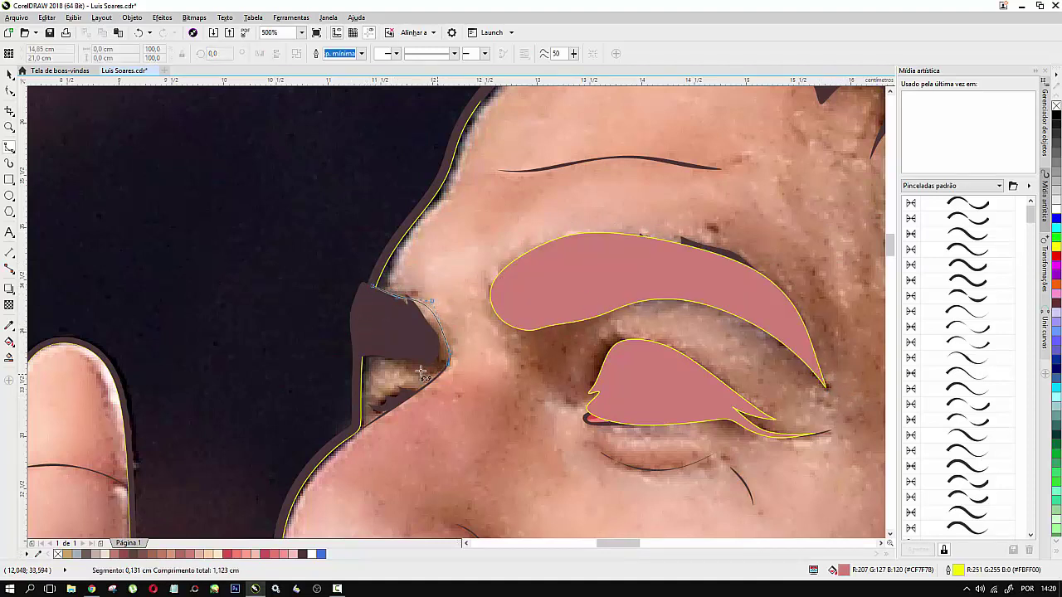
{"action": "left_click", "coordinate": [416, 370]}
{"action": "left_click", "coordinate": [395, 357]}
{"action": "left_click", "coordinate": [352, 365]}
{"action": "left_click", "coordinate": [314, 363]}
{"action": "left_click", "coordinate": [295, 309]}
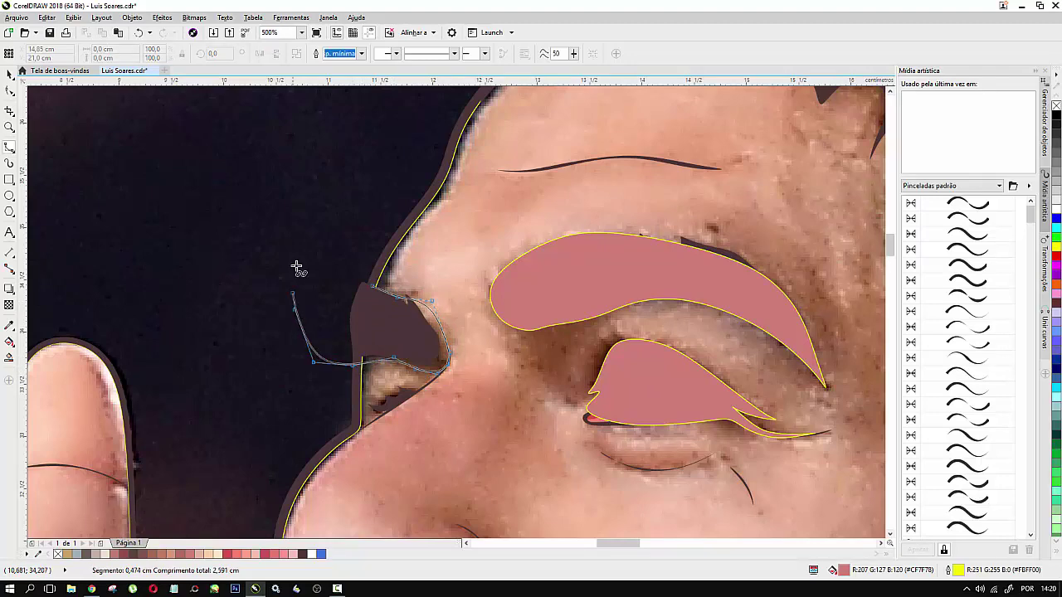
{"action": "left_click", "coordinate": [300, 260]}
{"action": "left_click", "coordinate": [318, 256]}
{"action": "left_click", "coordinate": [366, 284]}
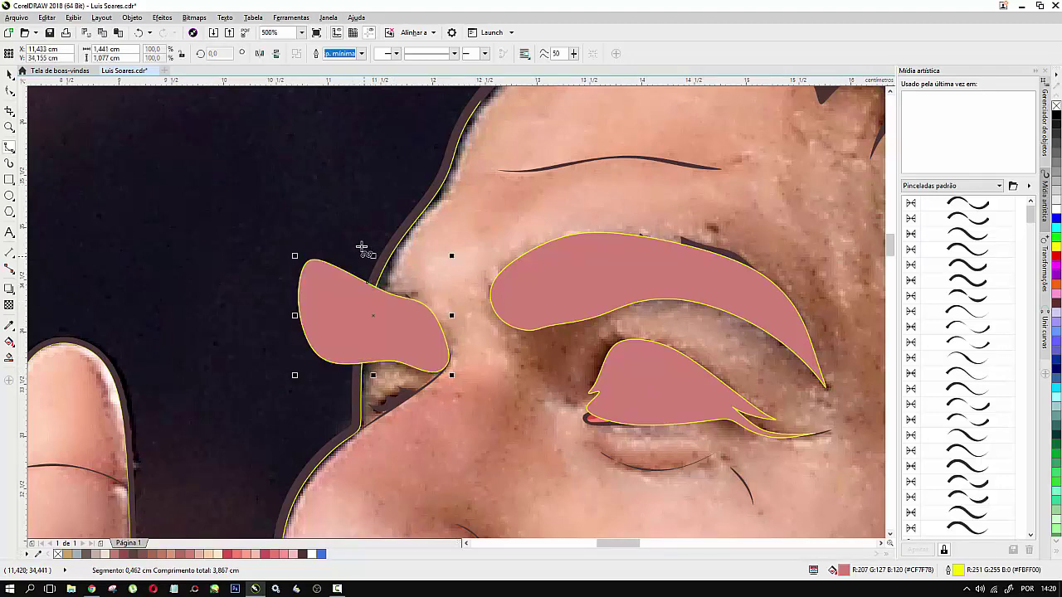
Step: Draw a closed B-Spline shadow shape inside the upper ear rim, continuing down around the inner fold to the end of its crease line
{"action": "scroll", "coordinate": [364, 249], "scroll_direction": "down", "scroll_amount": 2}
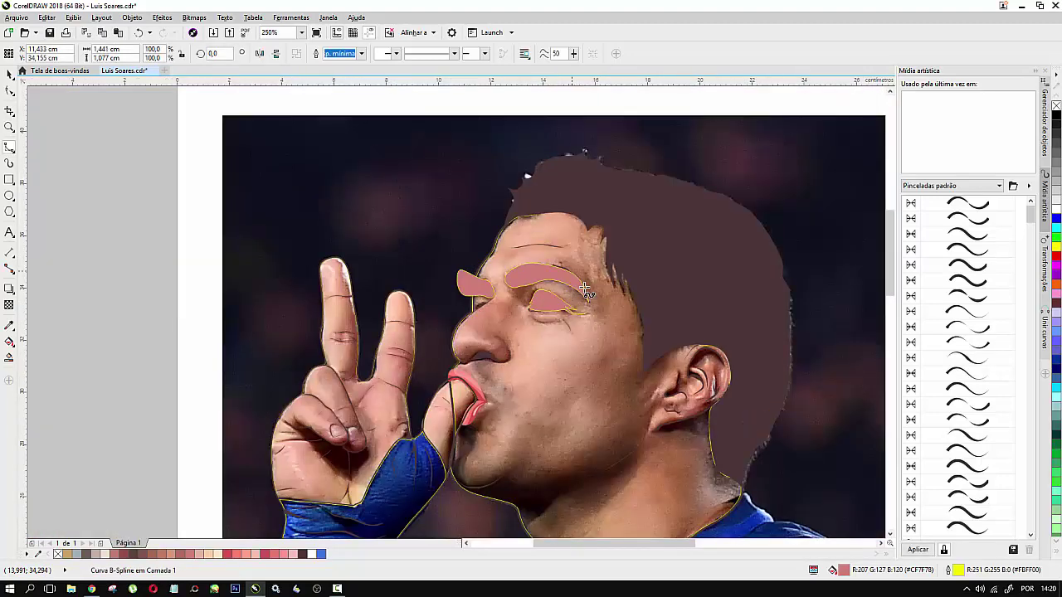
{"action": "scroll", "coordinate": [549, 302], "scroll_direction": "down", "scroll_amount": 2}
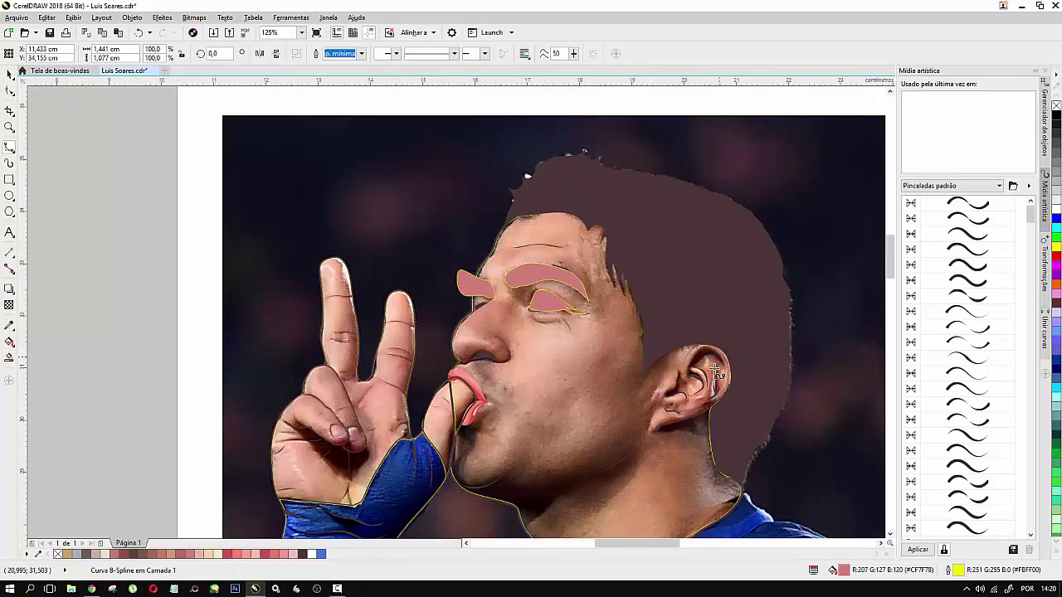
{"action": "scroll", "coordinate": [725, 366], "scroll_direction": "up", "scroll_amount": 4}
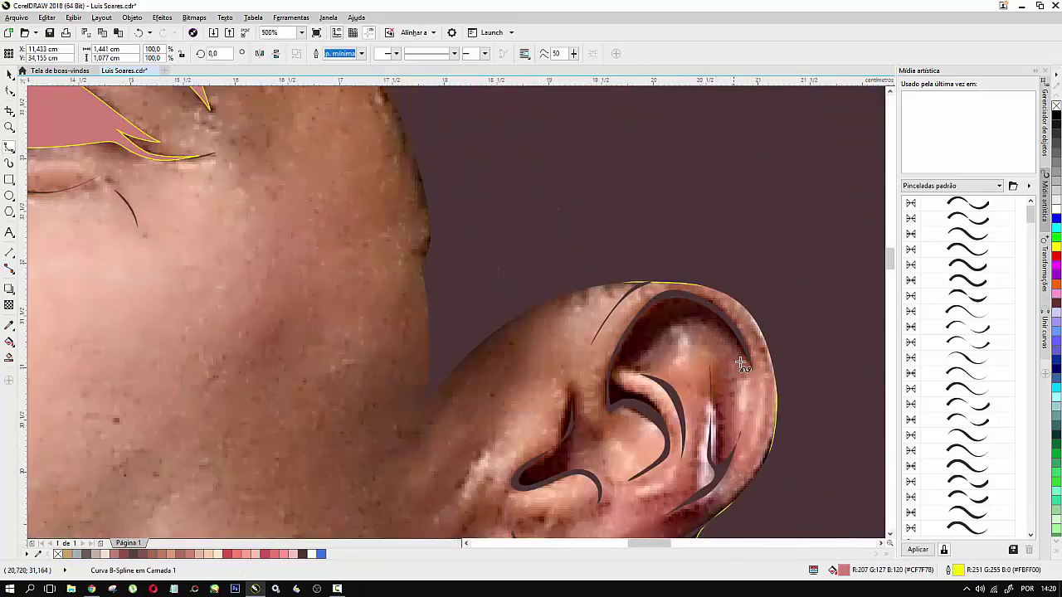
{"action": "left_click", "coordinate": [751, 368]}
{"action": "left_click", "coordinate": [683, 310]}
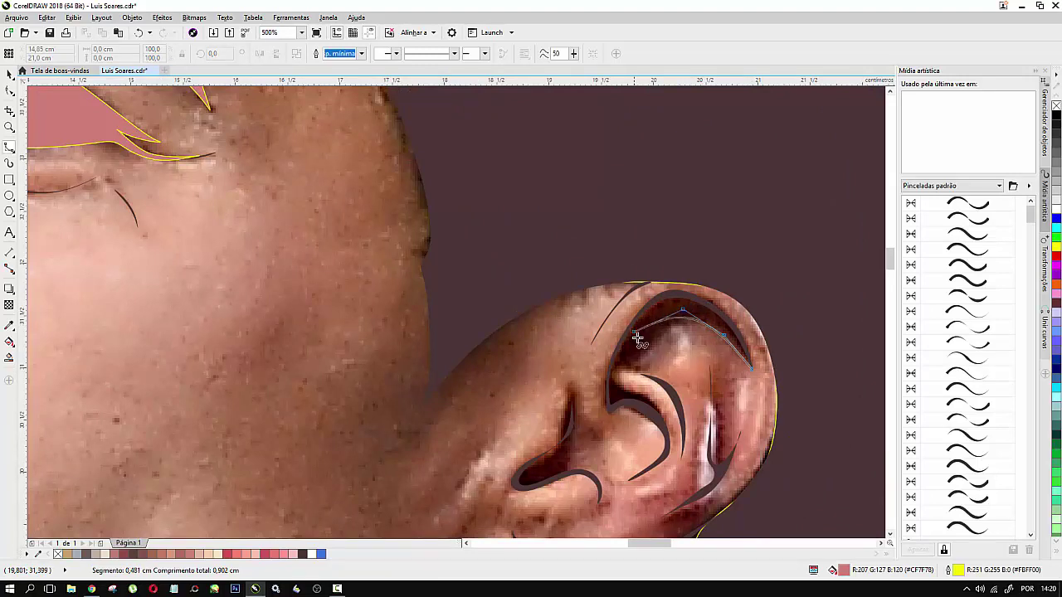
{"action": "left_click", "coordinate": [636, 338]}
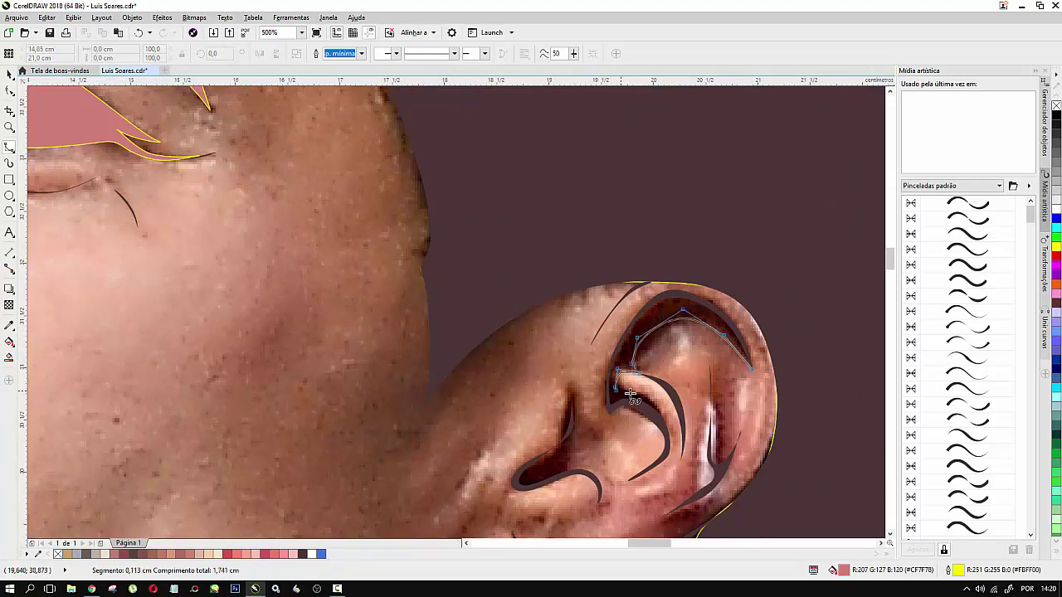
{"action": "left_click", "coordinate": [632, 399]}
{"action": "left_click", "coordinate": [654, 399]}
{"action": "left_click", "coordinate": [668, 441]}
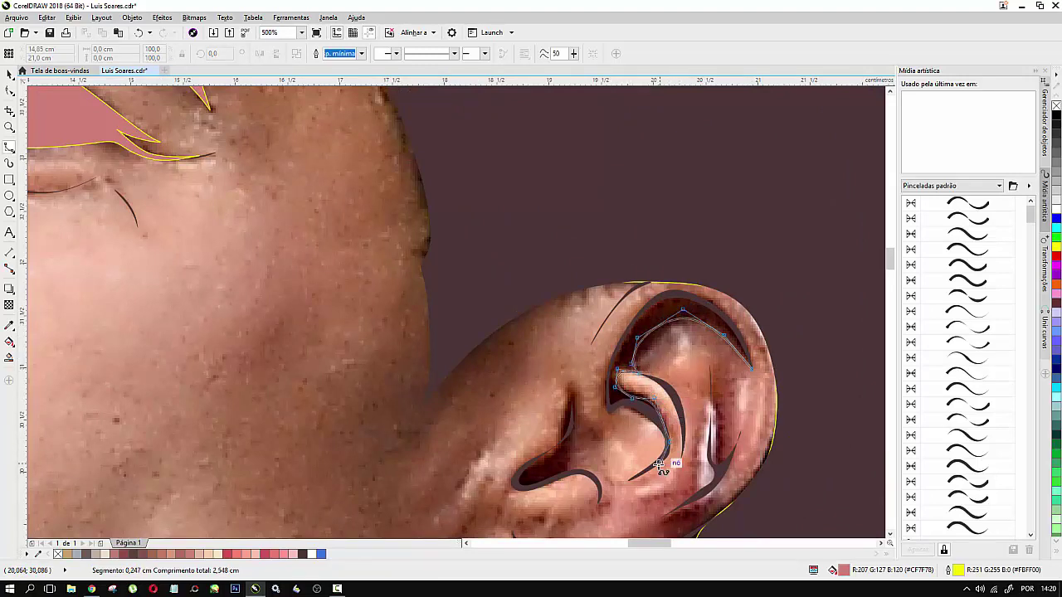
{"action": "left_click", "coordinate": [660, 464]}
{"action": "left_click", "coordinate": [643, 470]}
{"action": "left_click", "coordinate": [662, 452]}
{"action": "left_click", "coordinate": [659, 430]}
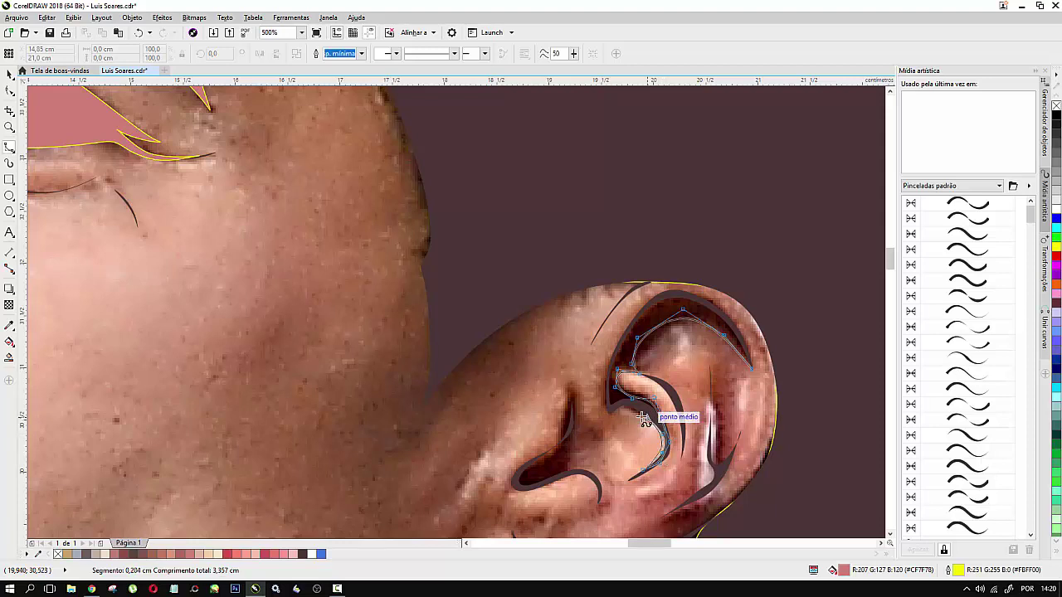
{"action": "left_click", "coordinate": [608, 406]}
{"action": "left_click", "coordinate": [617, 378]}
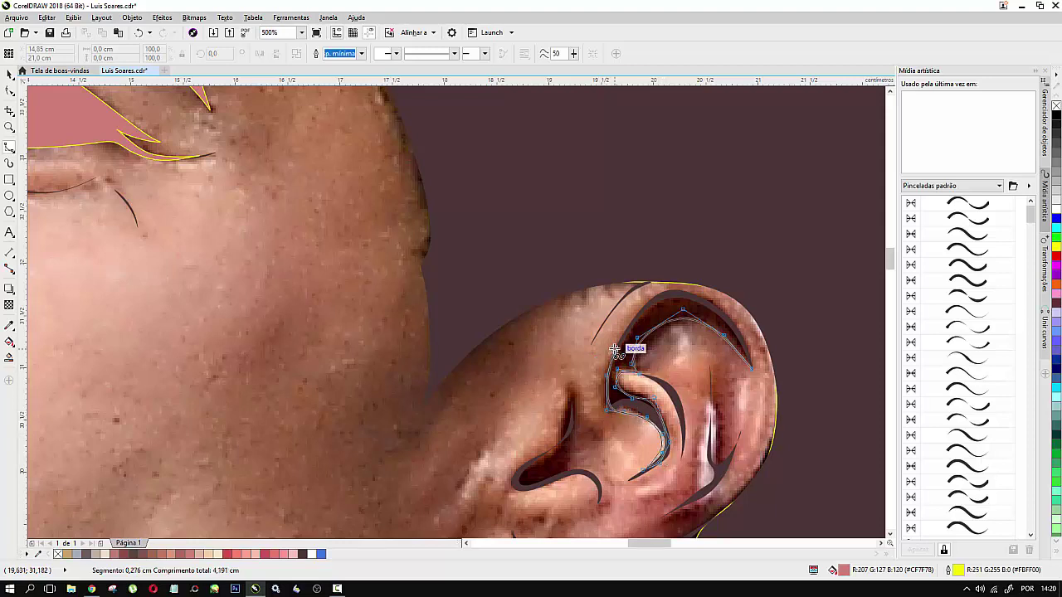
{"action": "left_click", "coordinate": [615, 350]}
{"action": "left_click", "coordinate": [667, 289]}
{"action": "left_click", "coordinate": [709, 302]}
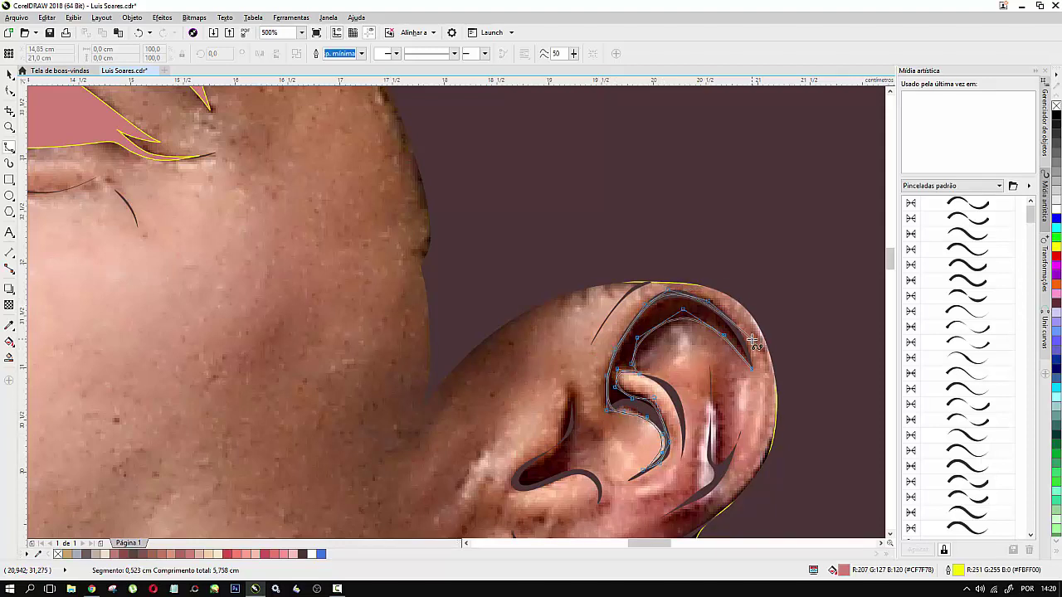
{"action": "left_click", "coordinate": [755, 345]}
{"action": "left_click", "coordinate": [752, 371]}
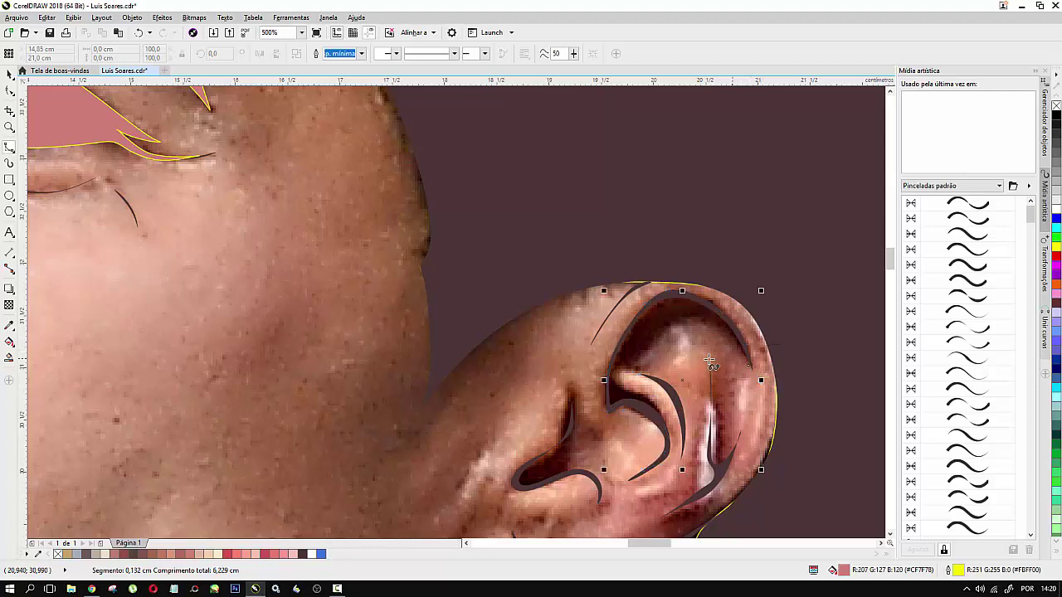
Step: Draw a narrow pointed B-Spline shadow shape about 0.3 × 1.0 cm along the crease near the ear's rear rim
{"action": "left_click", "coordinate": [710, 387]}
{"action": "left_click", "coordinate": [719, 449]}
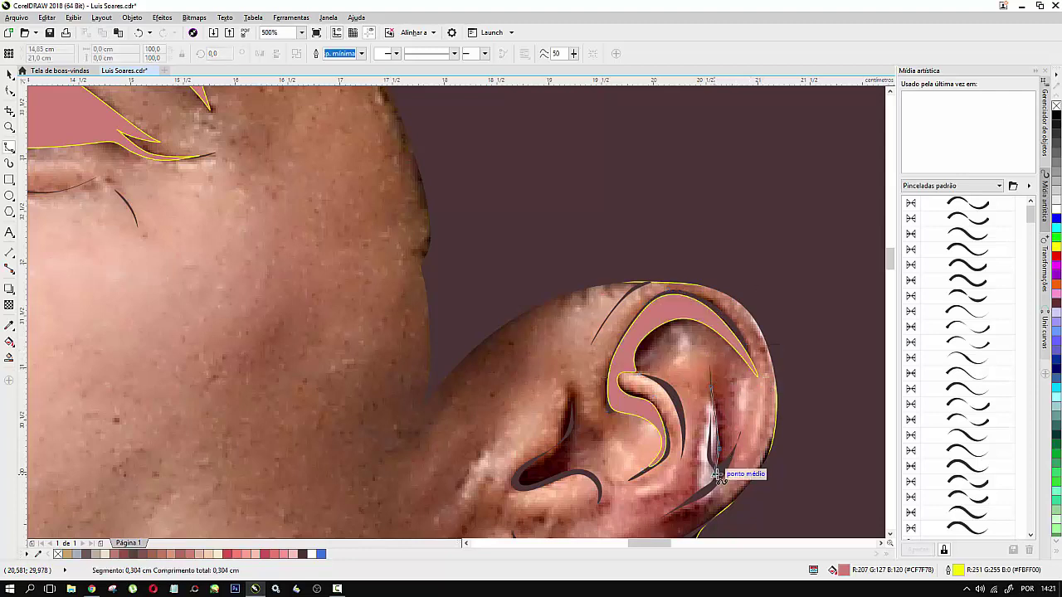
{"action": "left_click", "coordinate": [714, 474]}
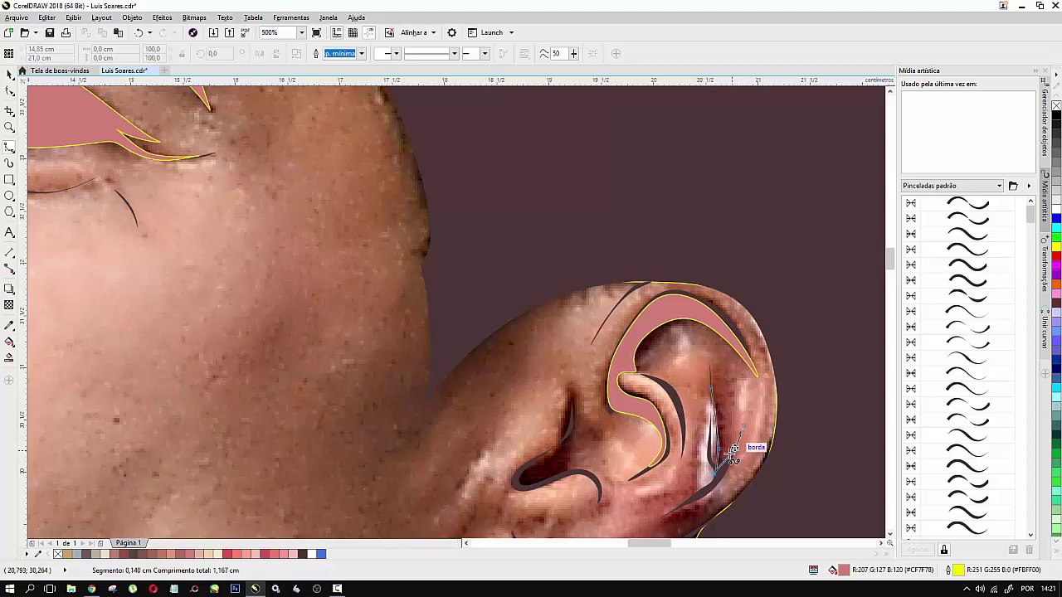
{"action": "left_click", "coordinate": [742, 426]}
{"action": "left_click", "coordinate": [711, 378]}
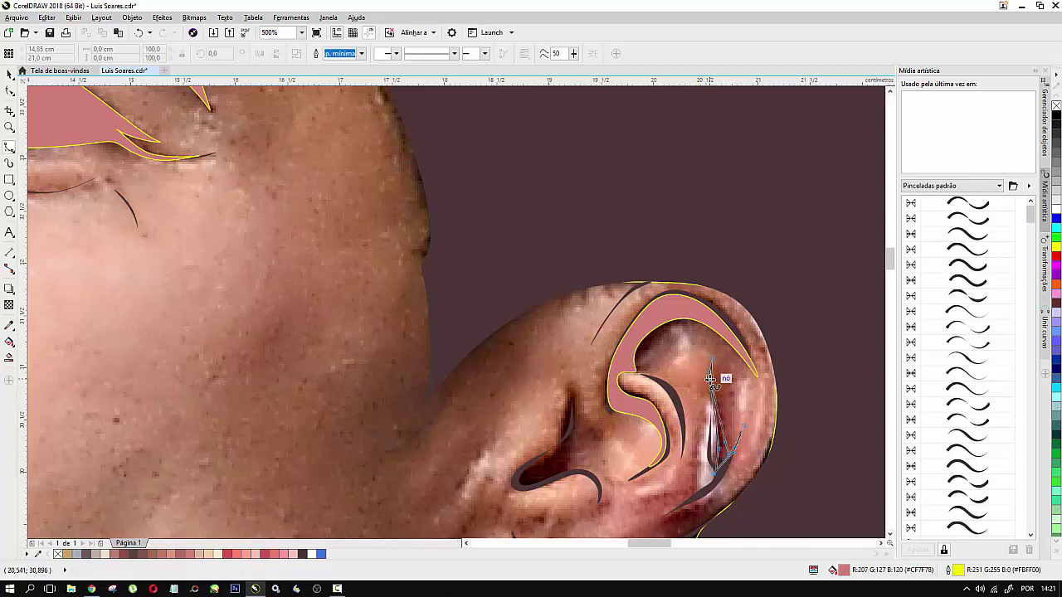
{"action": "double_click", "coordinate": [711, 379]}
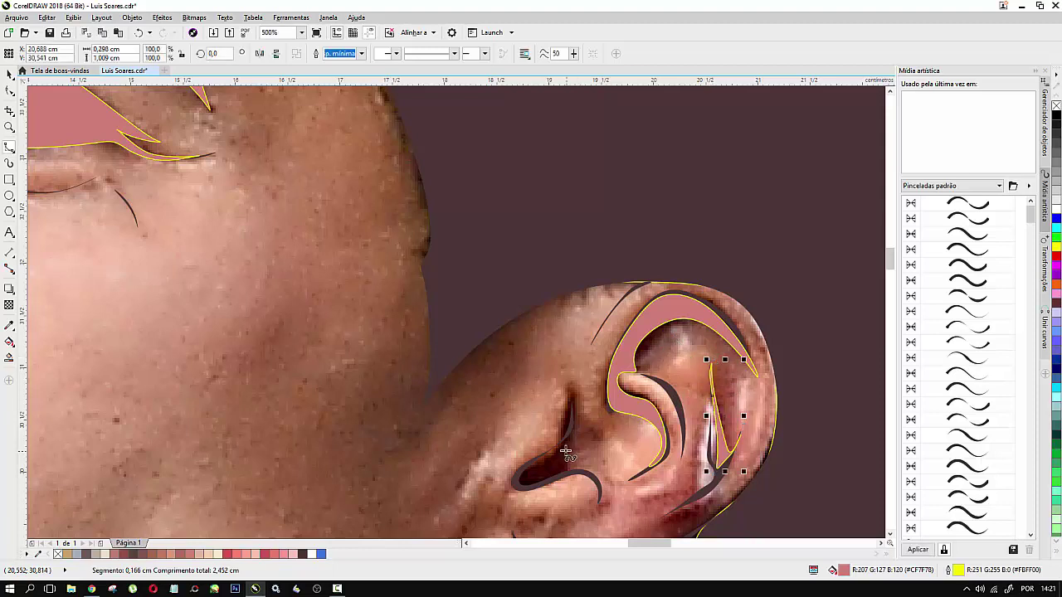
Step: Draw a closed B-Spline shadow shape about 0.8 × 1.0 cm over the ear canal opening and the notch beneath it
{"action": "left_click", "coordinate": [570, 387]}
{"action": "left_click", "coordinate": [577, 423]}
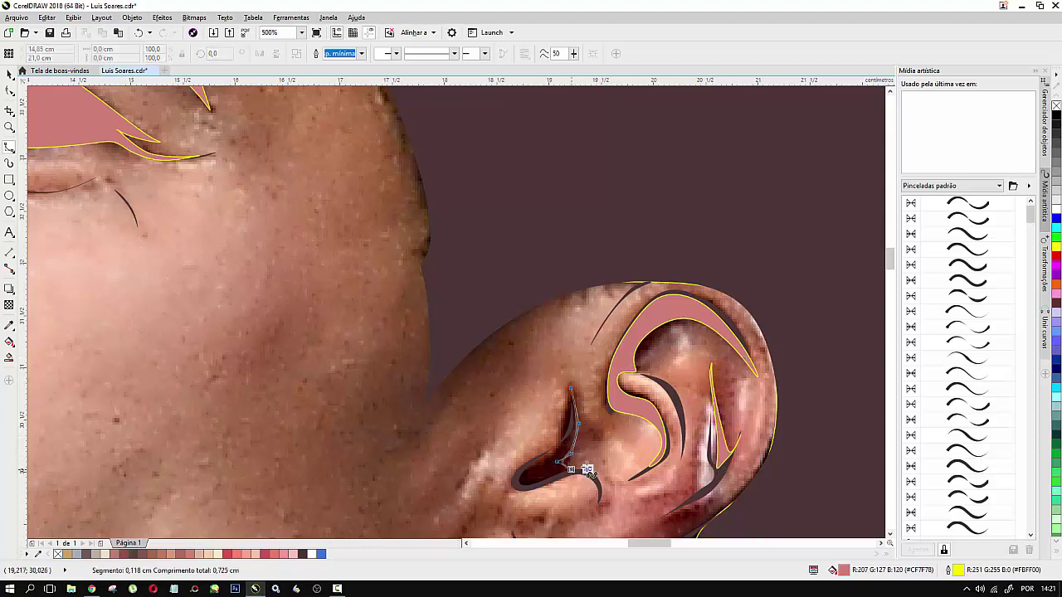
{"action": "left_click", "coordinate": [584, 469]}
{"action": "left_click", "coordinate": [599, 482]}
{"action": "left_click", "coordinate": [582, 472]}
{"action": "left_click", "coordinate": [541, 483]}
{"action": "left_click", "coordinate": [527, 490]}
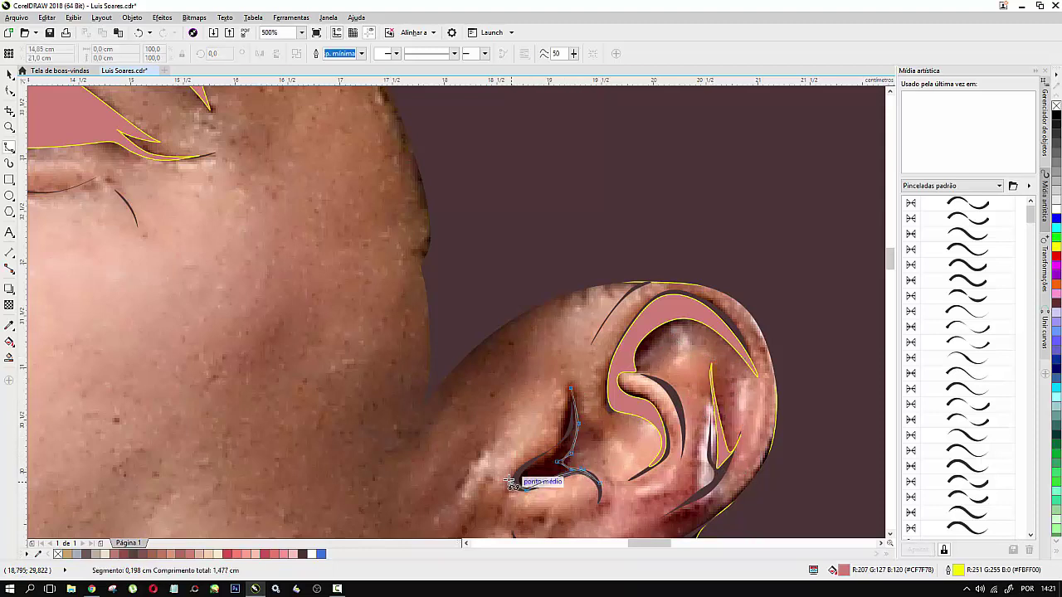
{"action": "left_click", "coordinate": [509, 481]}
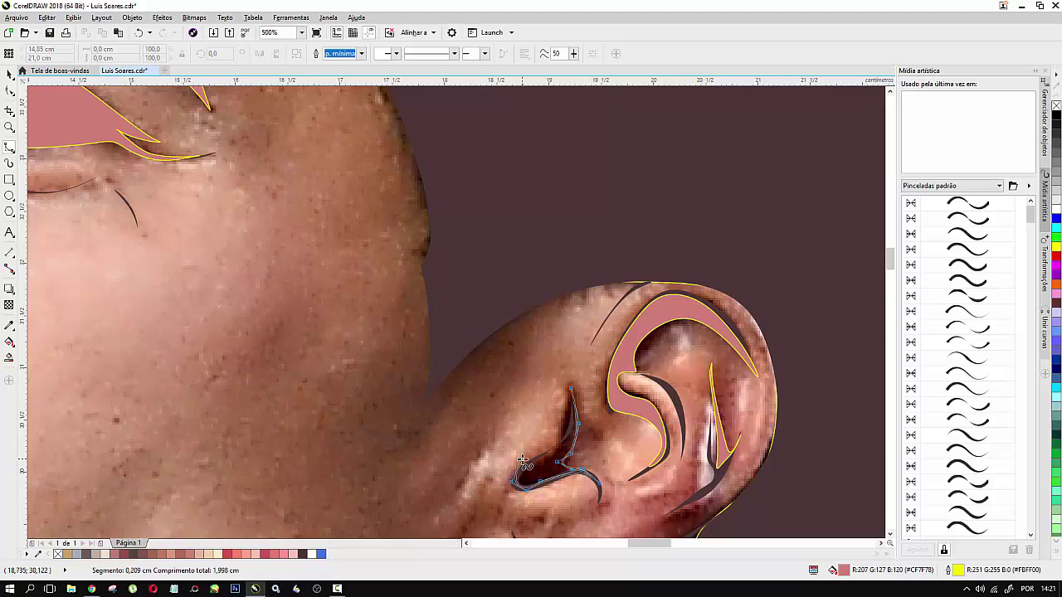
{"action": "left_click", "coordinate": [572, 388]}
{"action": "left_click", "coordinate": [572, 387]}
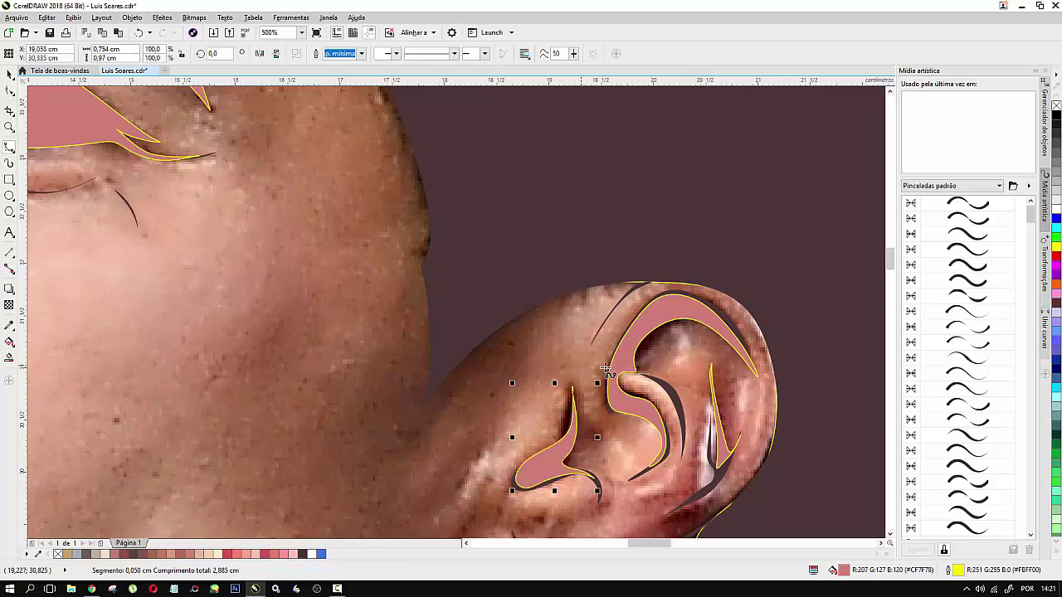
Step: Draw a closed B-Spline shadow shape about 2.7 × 1.5 cm along the ear's lower rear edge and beneath the earlobe
{"action": "scroll", "coordinate": [613, 398], "scroll_direction": "down", "scroll_amount": 5}
{"action": "scroll", "coordinate": [628, 403], "scroll_direction": "up", "scroll_amount": 2}
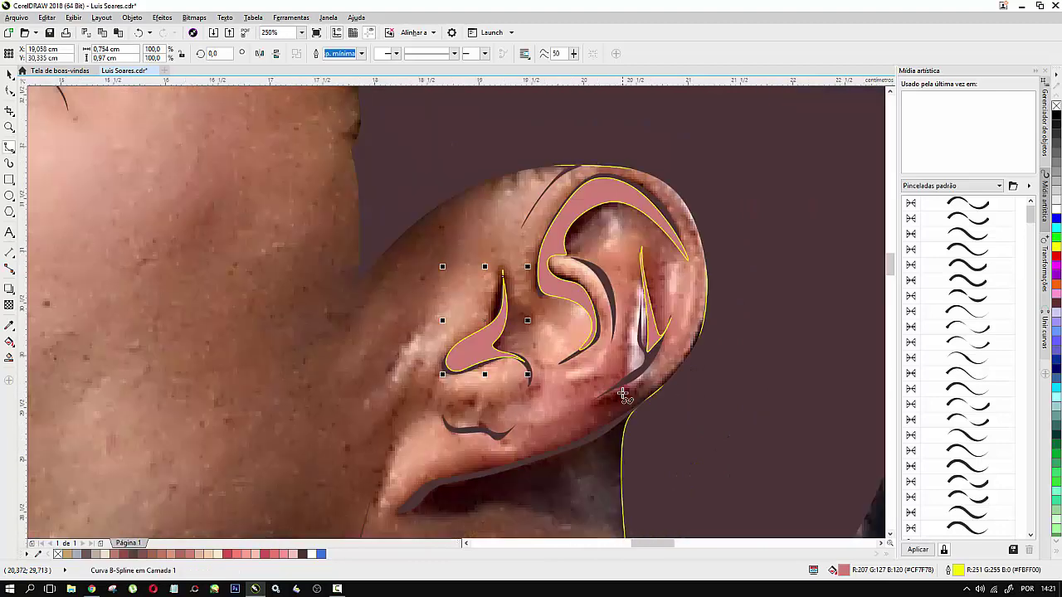
{"action": "scroll", "coordinate": [630, 396], "scroll_direction": "up", "scroll_amount": 2}
{"action": "left_click", "coordinate": [661, 387]}
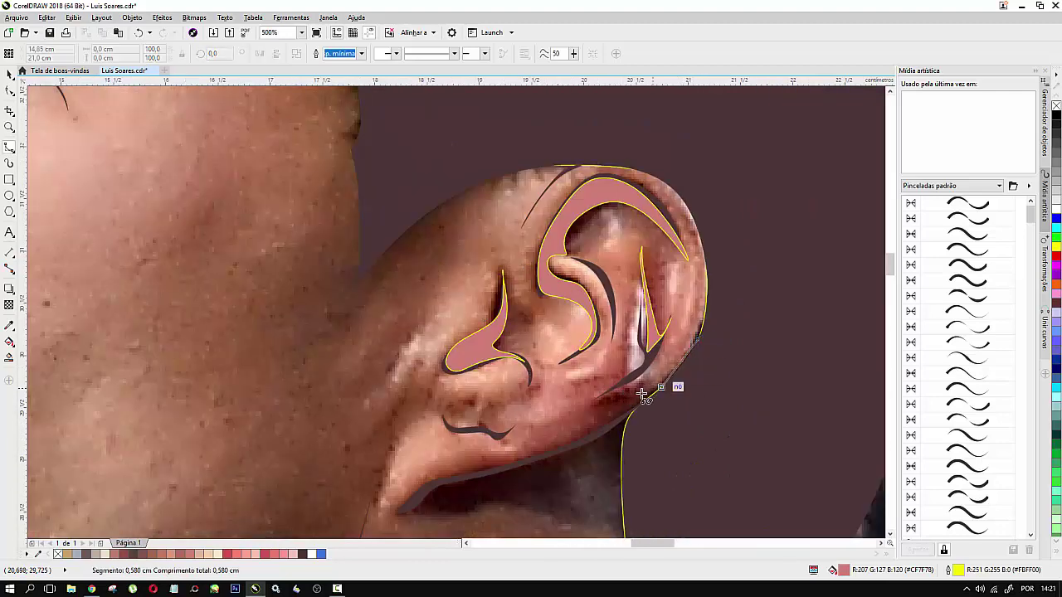
{"action": "left_click", "coordinate": [635, 393]}
{"action": "left_click", "coordinate": [612, 391]}
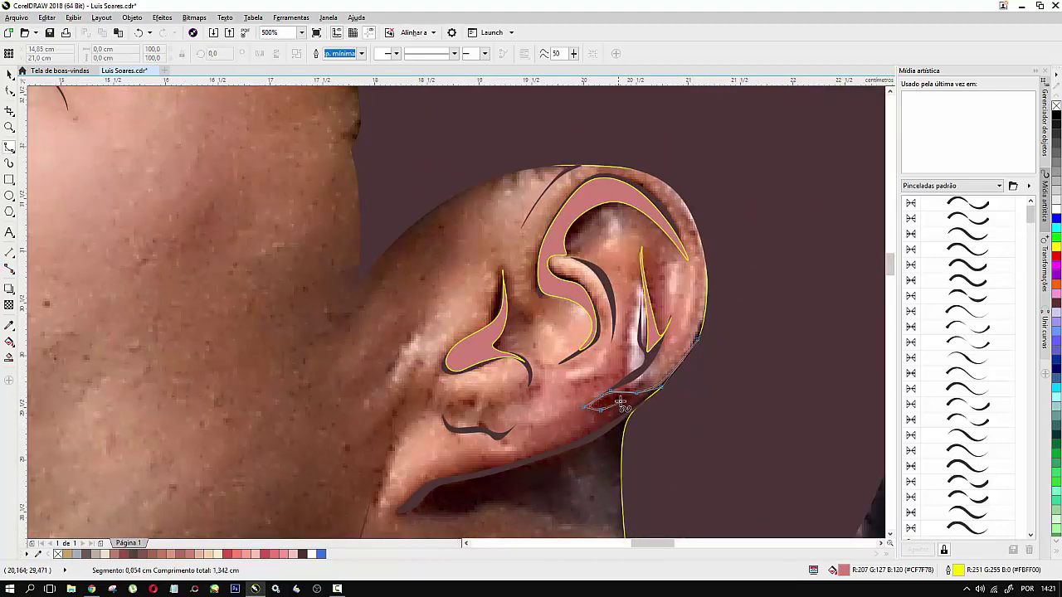
{"action": "left_click", "coordinate": [620, 404]}
{"action": "left_click", "coordinate": [600, 427]}
{"action": "left_click", "coordinate": [441, 473]}
{"action": "left_click", "coordinate": [407, 499]}
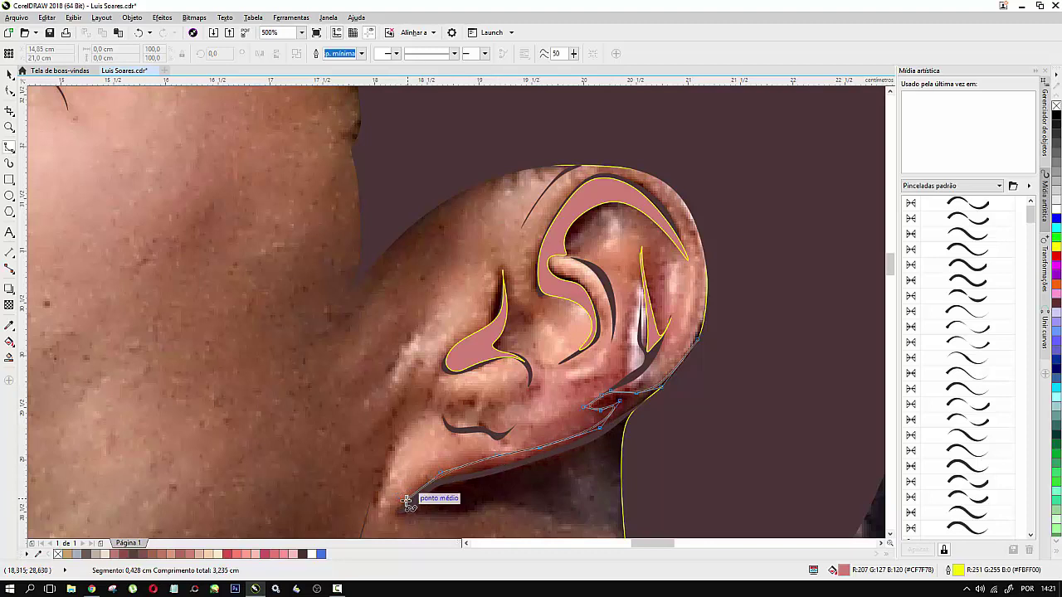
{"action": "left_click", "coordinate": [408, 520]}
{"action": "left_click", "coordinate": [420, 501]}
{"action": "left_click", "coordinate": [445, 506]}
{"action": "left_click", "coordinate": [498, 482]}
{"action": "left_click", "coordinate": [545, 480]}
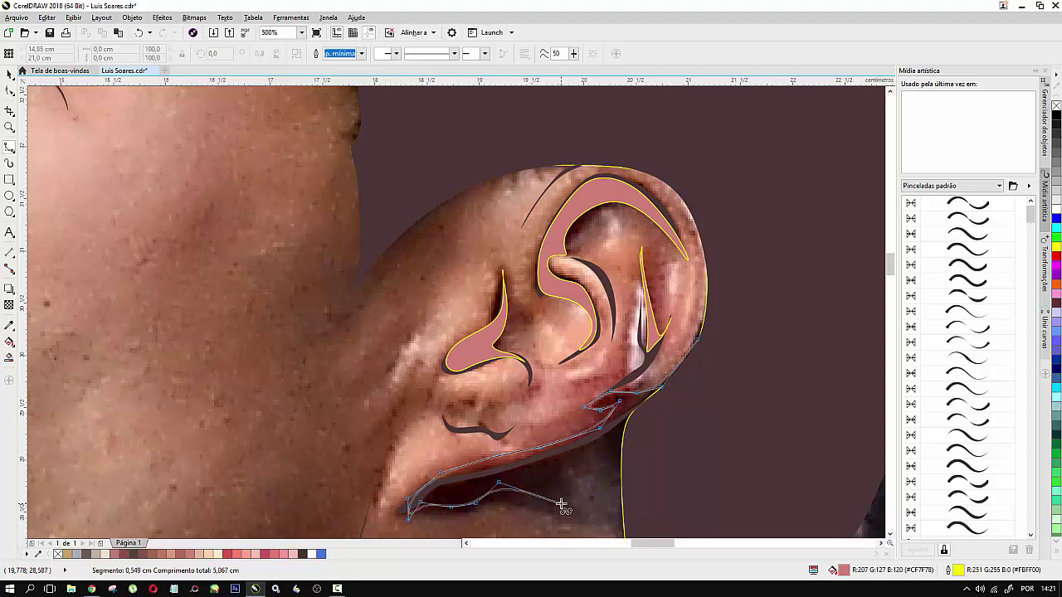
{"action": "left_click", "coordinate": [561, 502]}
{"action": "left_click", "coordinate": [587, 442]}
{"action": "left_click", "coordinate": [644, 406]}
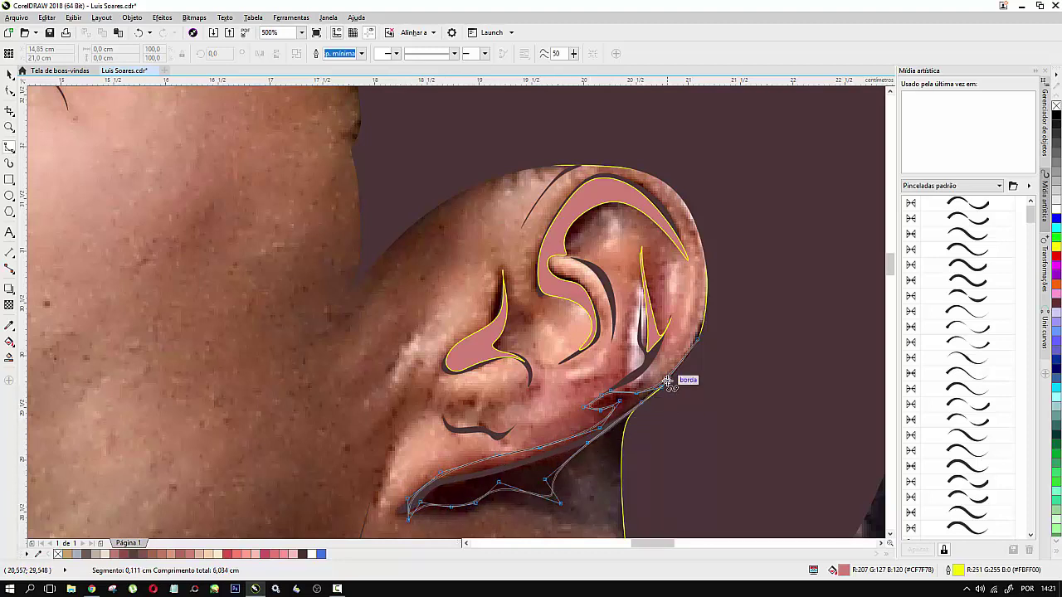
{"action": "left_click", "coordinate": [704, 340]}
{"action": "scroll", "coordinate": [706, 336], "scroll_direction": "down", "scroll_amount": 4}
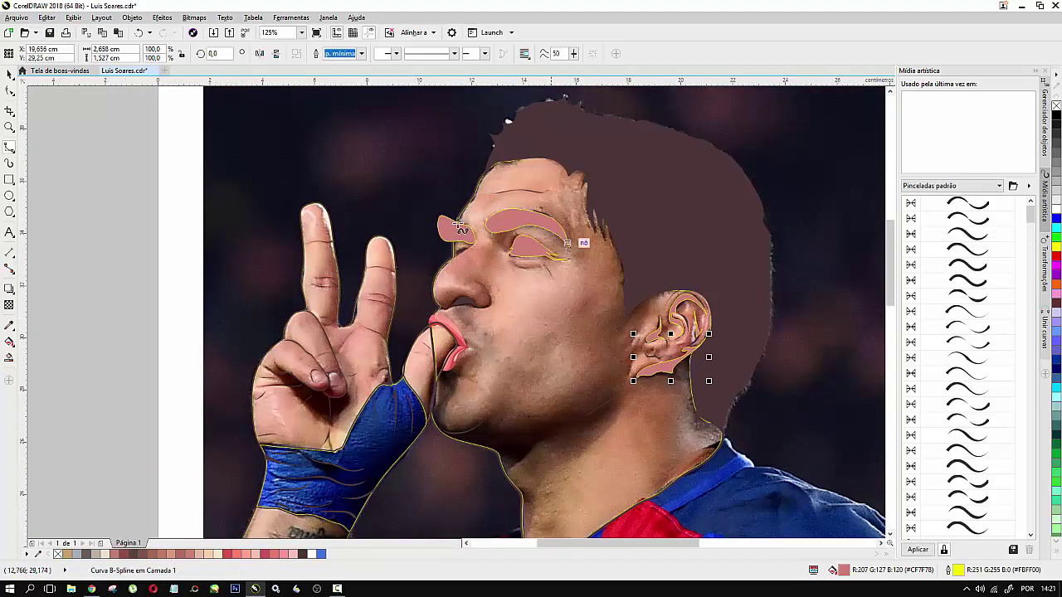
{"action": "scroll", "coordinate": [517, 262], "scroll_direction": "up", "scroll_amount": 4}
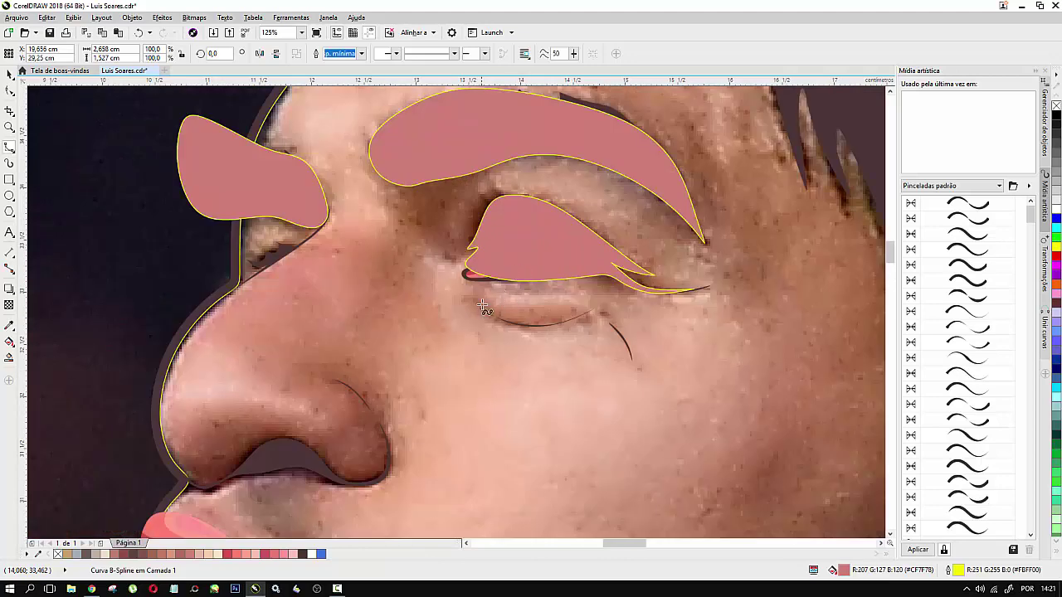
Step: Draw a narrow closed B-Spline shadow shape about 1.0 × 0.2 cm along the crease line beneath the eye
{"action": "left_click", "coordinate": [484, 305]}
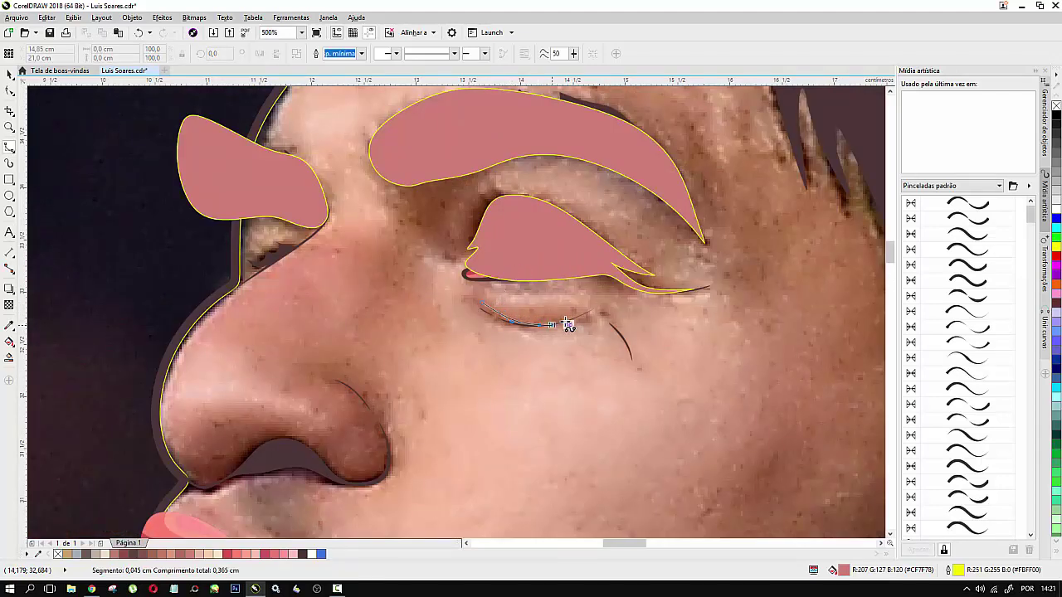
{"action": "left_click", "coordinate": [568, 325]}
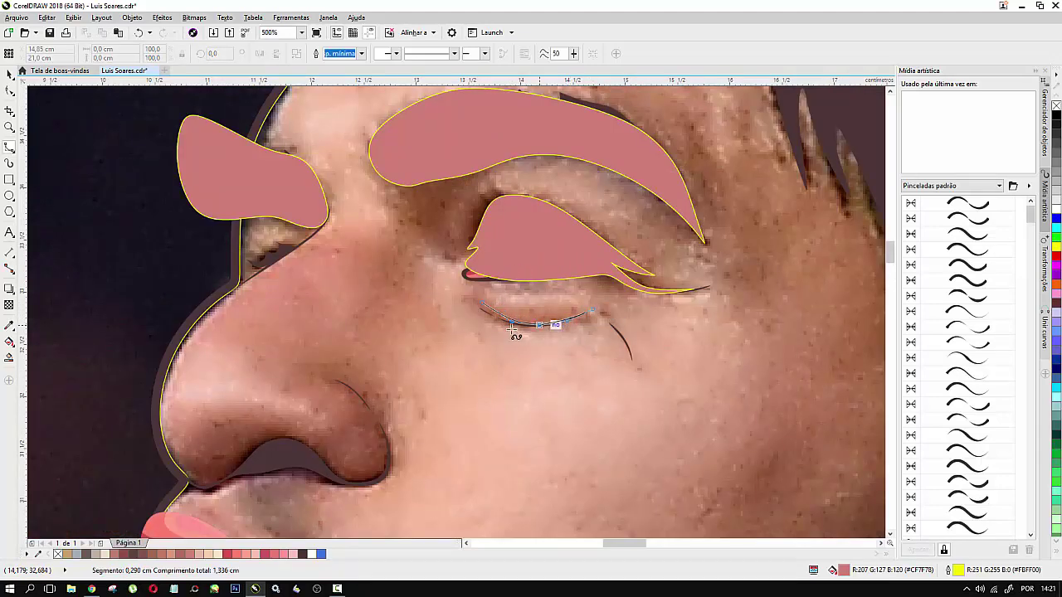
{"action": "left_click", "coordinate": [490, 306]}
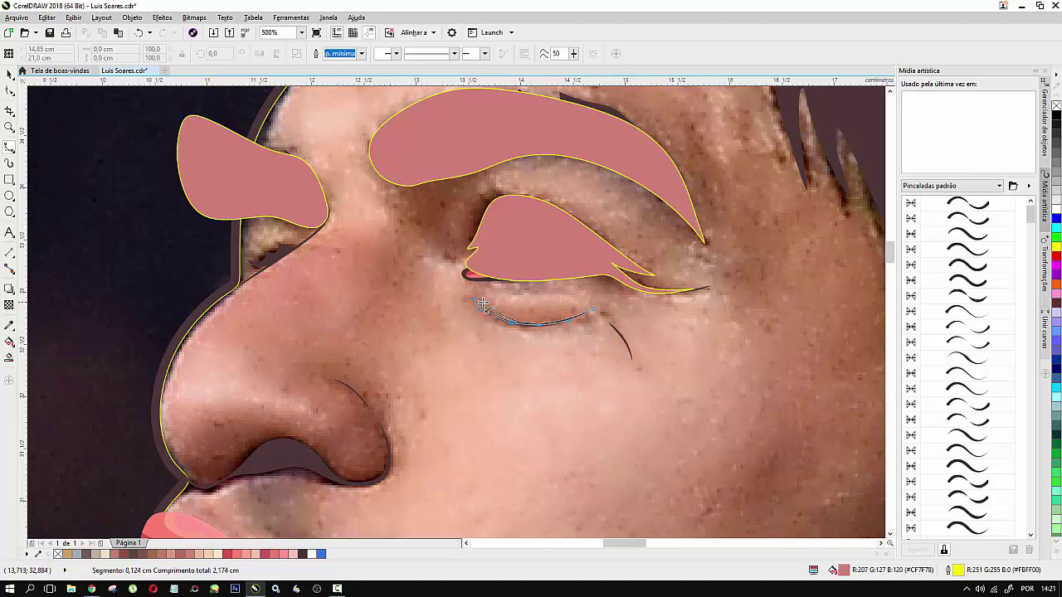
{"action": "double_click", "coordinate": [483, 304]}
{"action": "scroll", "coordinate": [440, 260], "scroll_direction": "up", "scroll_amount": 2}
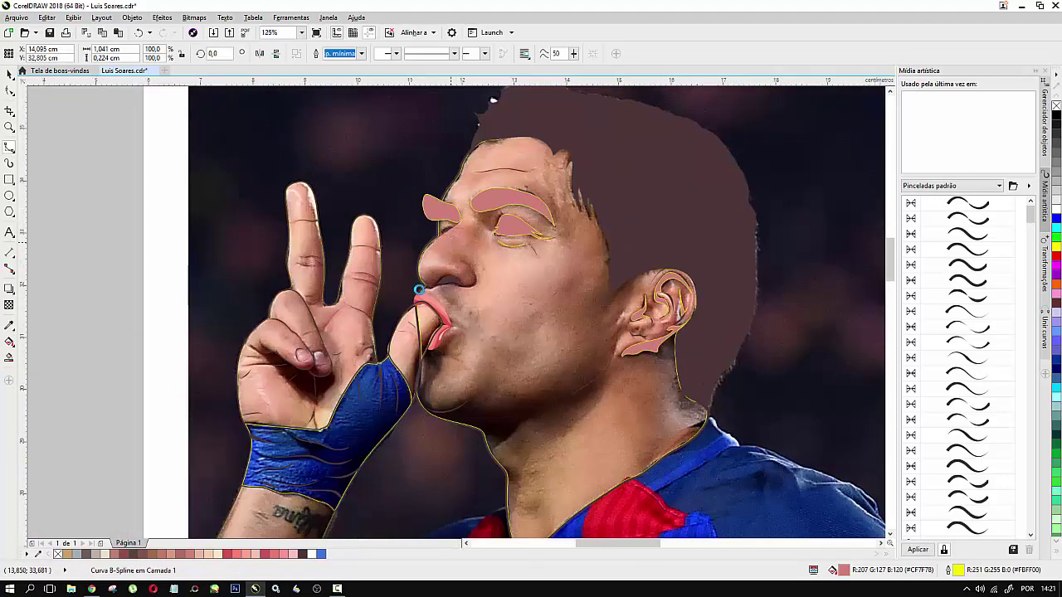
Step: Draw a closed B-Spline shadow shape about 2.4 × 1.6 cm under the nose, from the nostril wing's crease to beyond the nose tip's outline
{"action": "left_click", "coordinate": [358, 289]}
{"action": "left_click", "coordinate": [362, 322]}
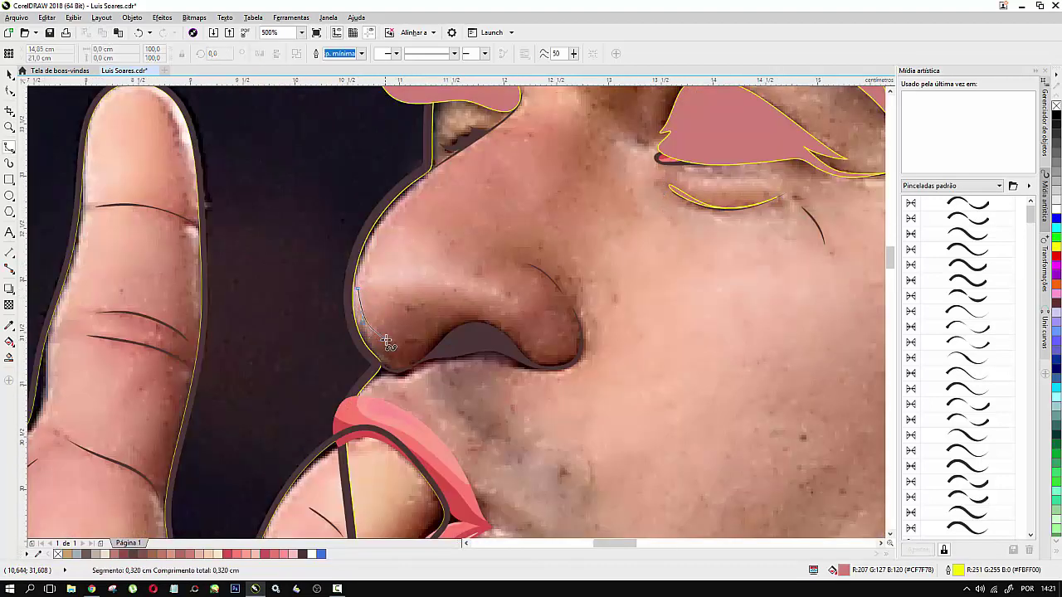
{"action": "left_click", "coordinate": [401, 347]}
{"action": "left_click", "coordinate": [425, 338]}
{"action": "left_click", "coordinate": [445, 323]}
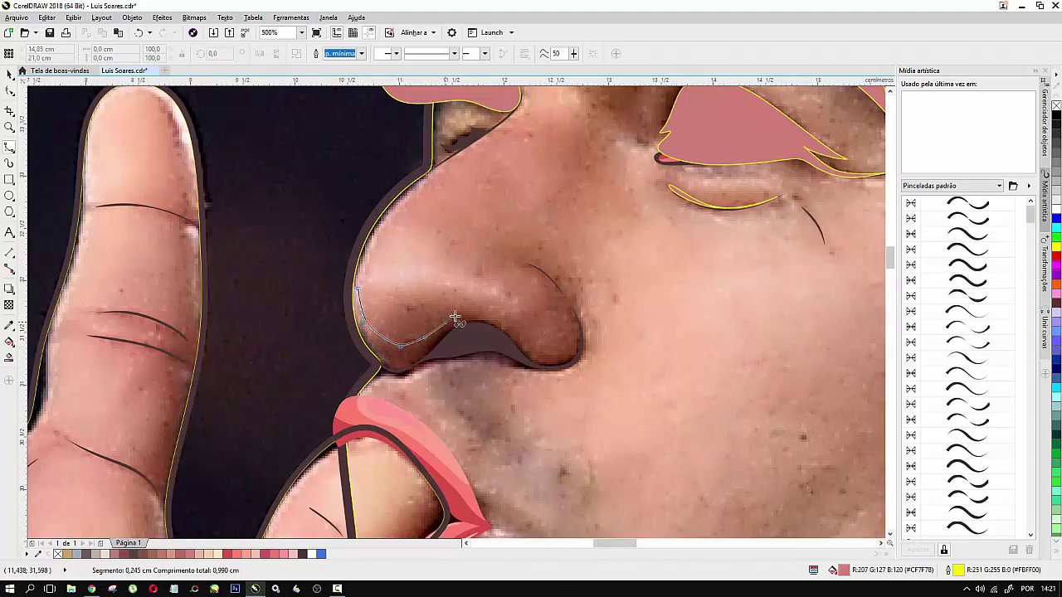
{"action": "left_click", "coordinate": [463, 313]}
{"action": "left_click", "coordinate": [503, 315]}
{"action": "left_click", "coordinate": [538, 348]}
{"action": "left_click", "coordinate": [558, 351]}
{"action": "left_click", "coordinate": [579, 346]}
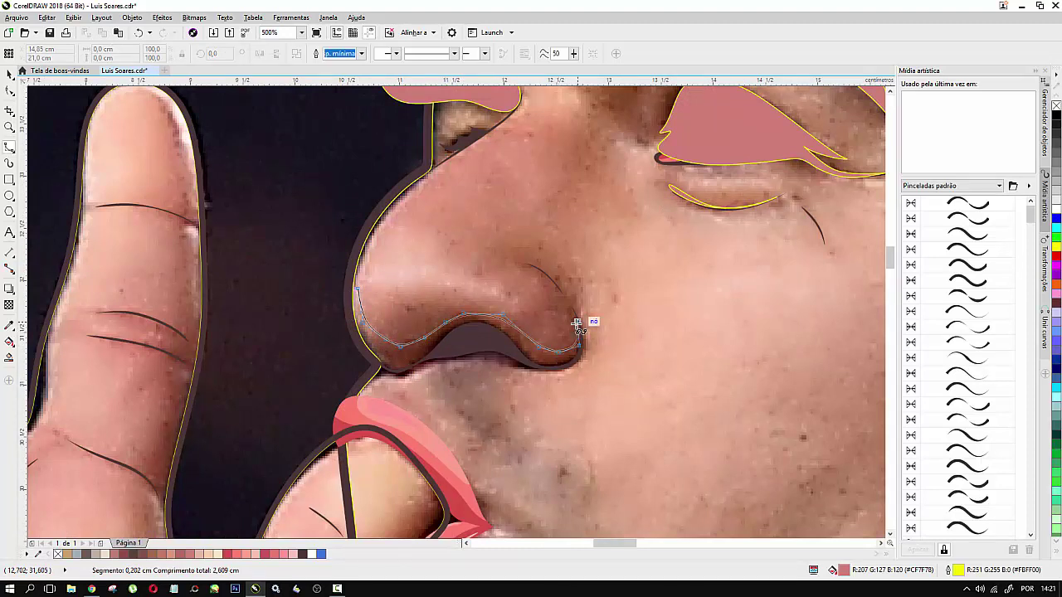
{"action": "left_click", "coordinate": [578, 321]}
{"action": "left_click", "coordinate": [562, 294]}
{"action": "left_click", "coordinate": [542, 272]}
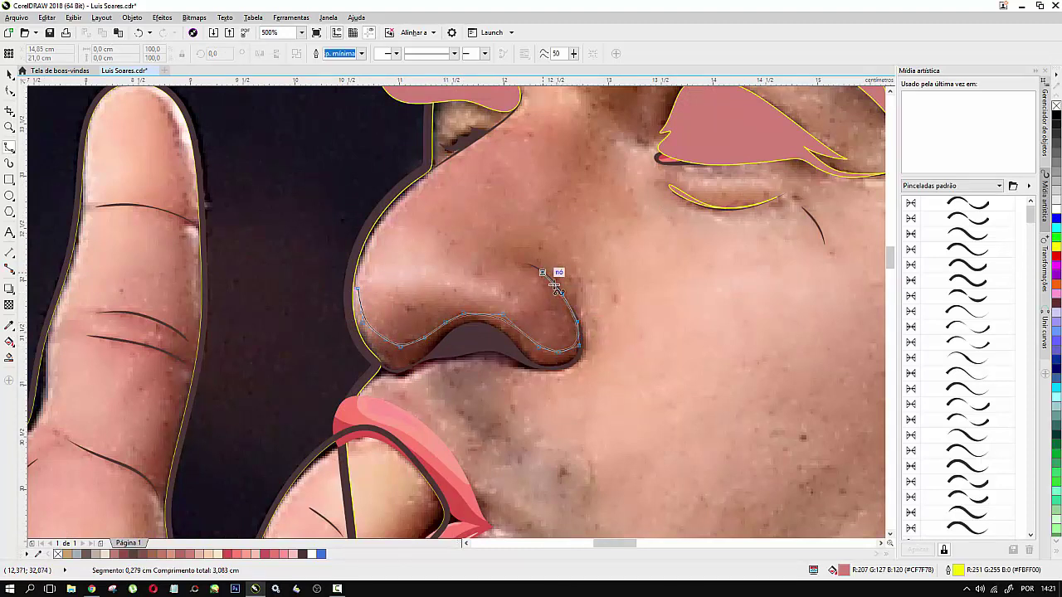
{"action": "left_click", "coordinate": [581, 348]}
{"action": "left_click", "coordinate": [572, 366]}
{"action": "left_click", "coordinate": [549, 368]}
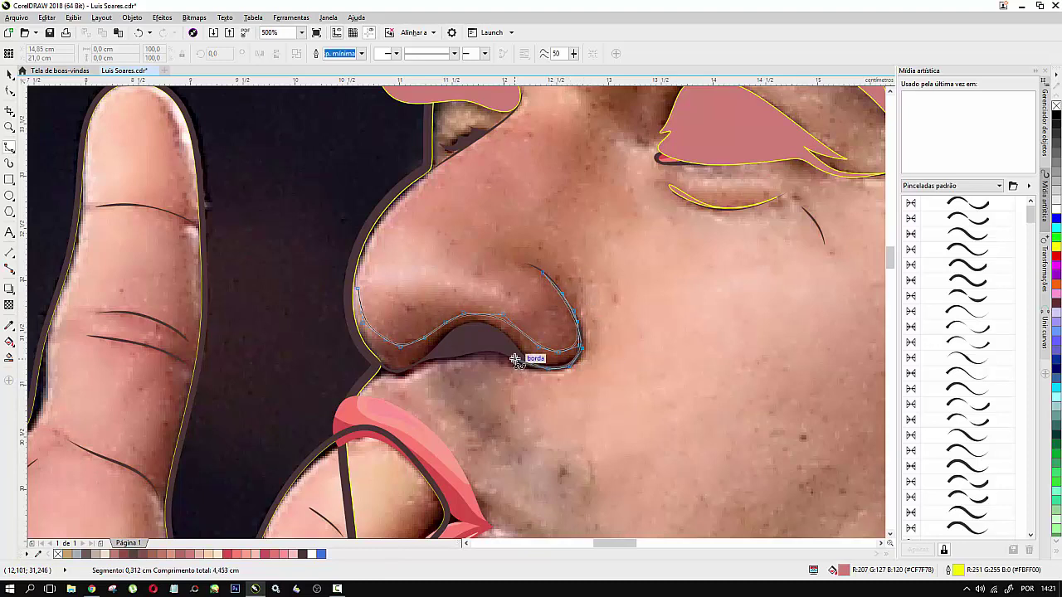
{"action": "left_click", "coordinate": [515, 358]}
{"action": "left_click", "coordinate": [467, 354]}
{"action": "left_click", "coordinate": [445, 359]}
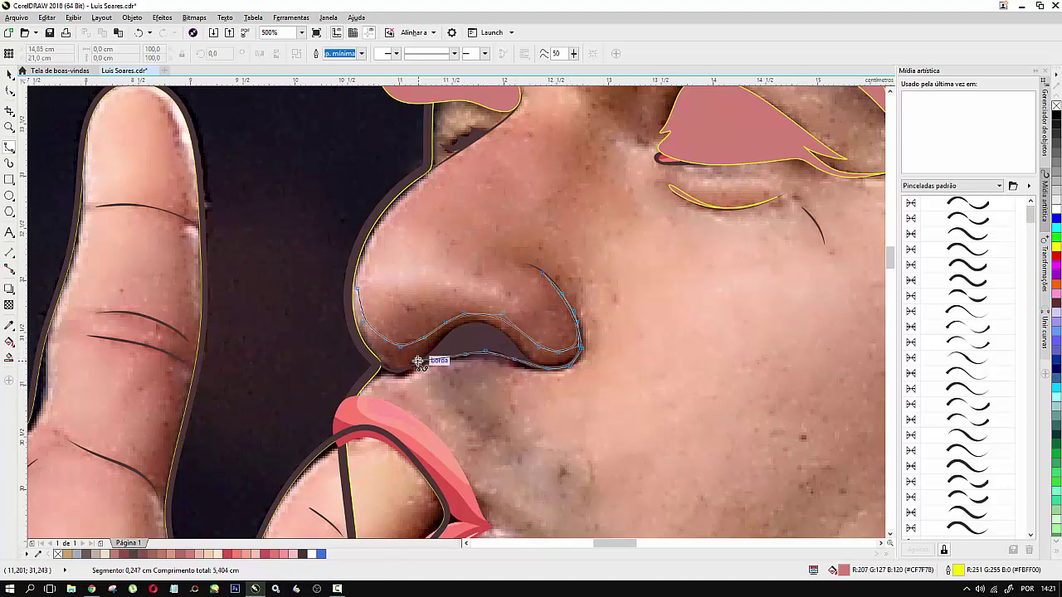
{"action": "left_click", "coordinate": [399, 371]}
{"action": "left_click", "coordinate": [387, 370]}
{"action": "left_click", "coordinate": [374, 359]}
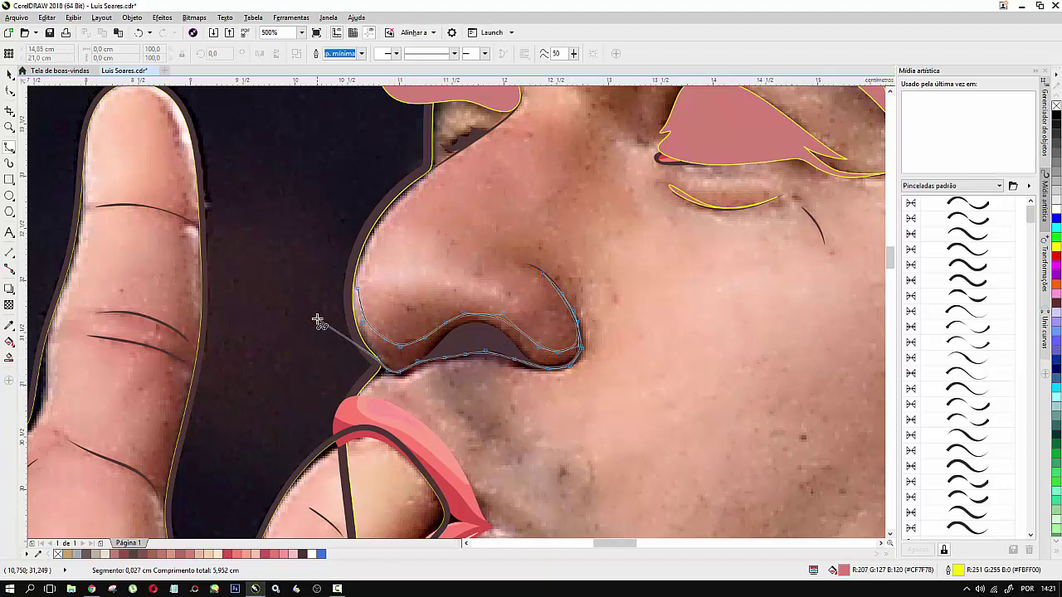
{"action": "left_click", "coordinate": [317, 318]}
{"action": "left_click", "coordinate": [335, 245]}
{"action": "left_click", "coordinate": [374, 192]}
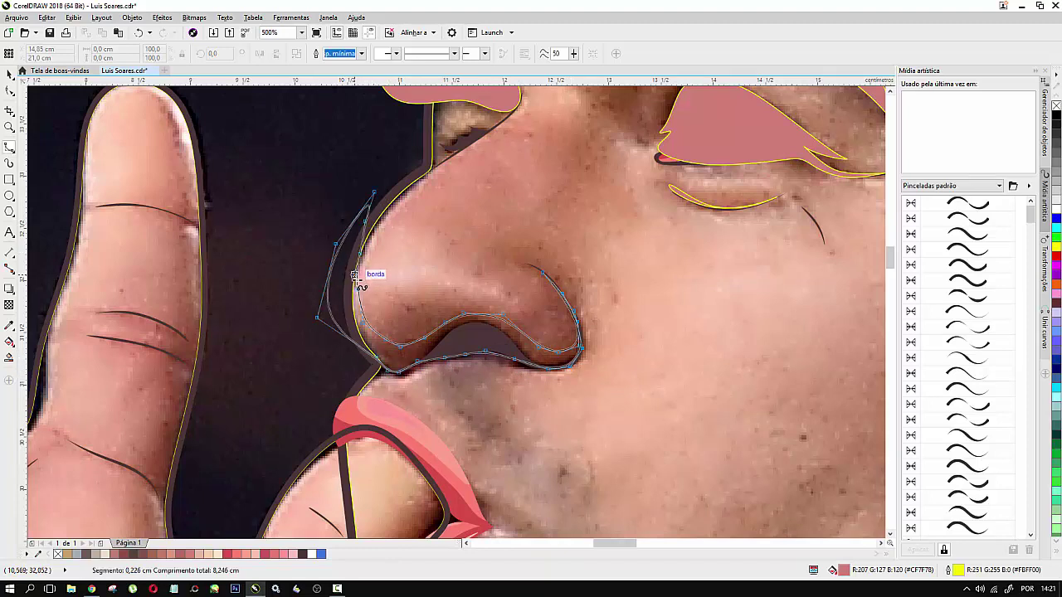
{"action": "left_click", "coordinate": [358, 290]}
{"action": "scroll", "coordinate": [536, 329], "scroll_direction": "down", "scroll_amount": 4}
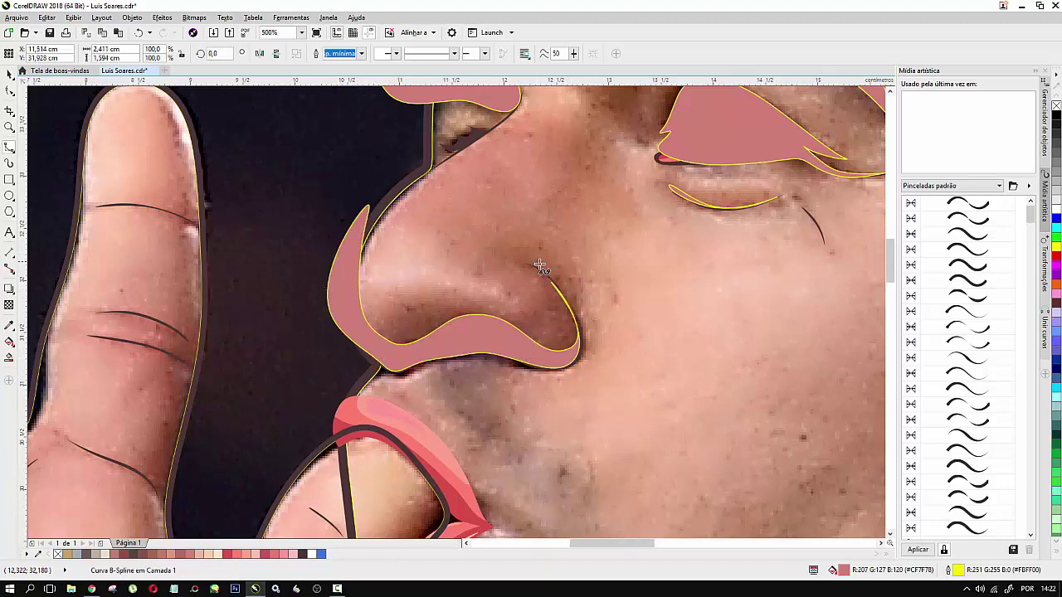
Step: Intersect the nose shadow shape with the face outline, then remove the original shape that overlaps the background
{"action": "scroll", "coordinate": [536, 171], "scroll_direction": "up", "scroll_amount": 2}
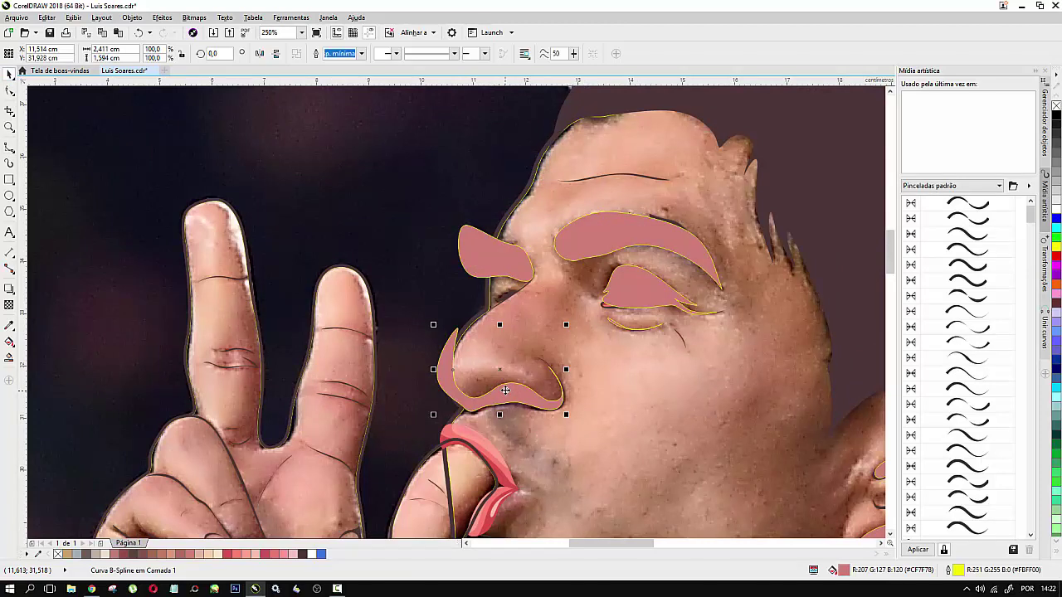
{"action": "left_click", "coordinate": [548, 334], "text": "shift"}
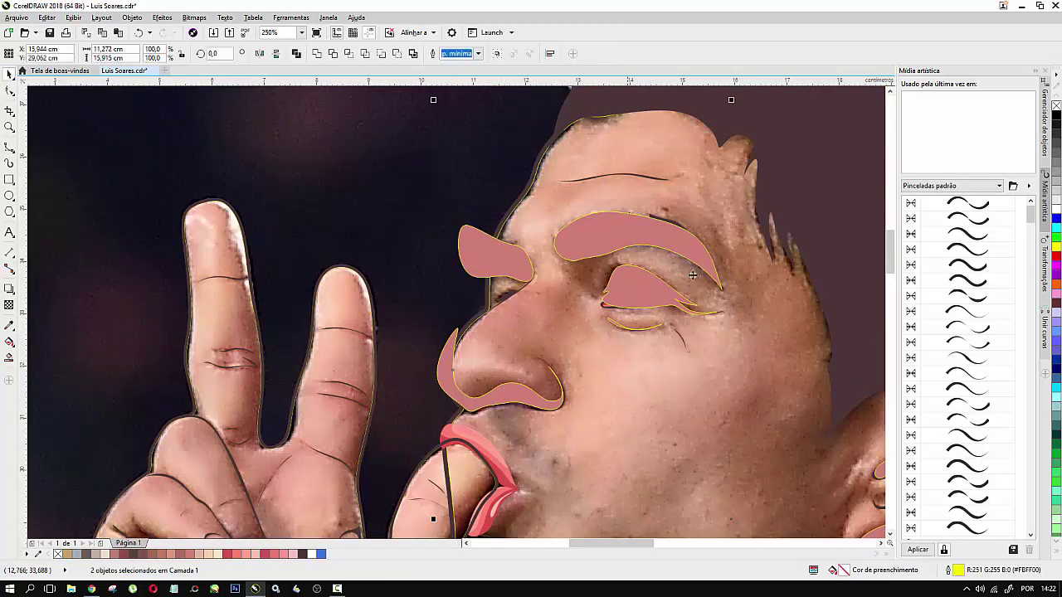
{"action": "left_click", "coordinate": [348, 55]}
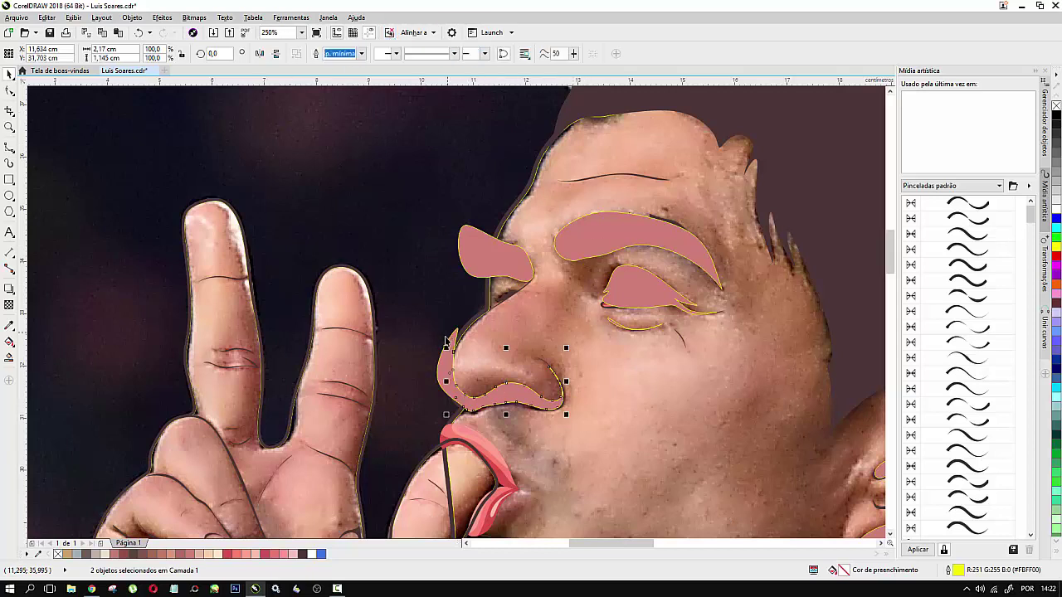
{"action": "left_click_drag", "start_coordinate": [453, 340], "coordinate": [330, 134]}
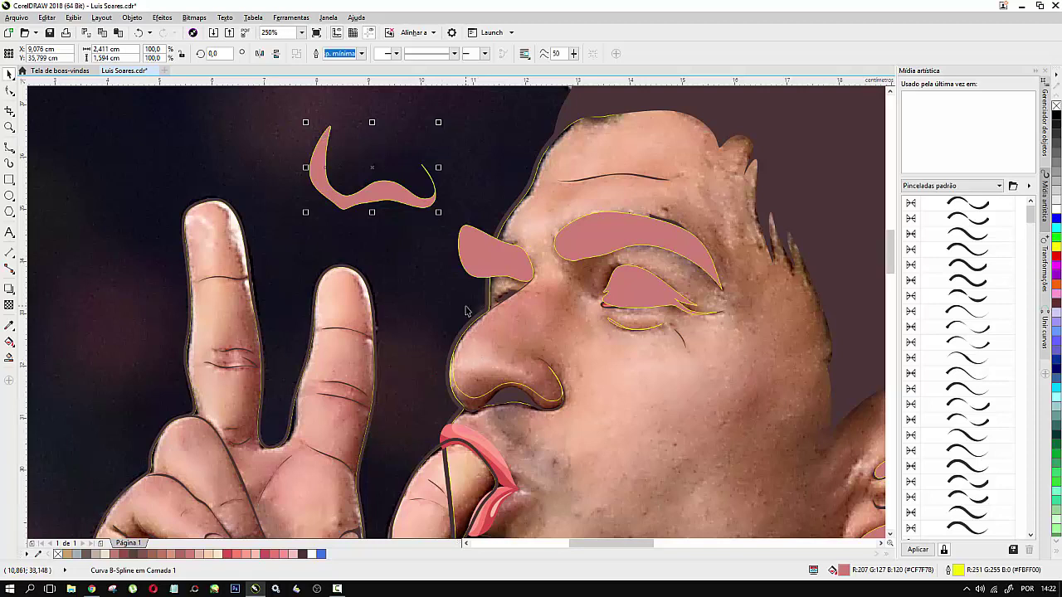
{"action": "key", "text": "Delete"}
Step: Intersect the far eyebrow's shadow shape with the face outline and delete the original shape
{"action": "left_click", "coordinate": [512, 257]}
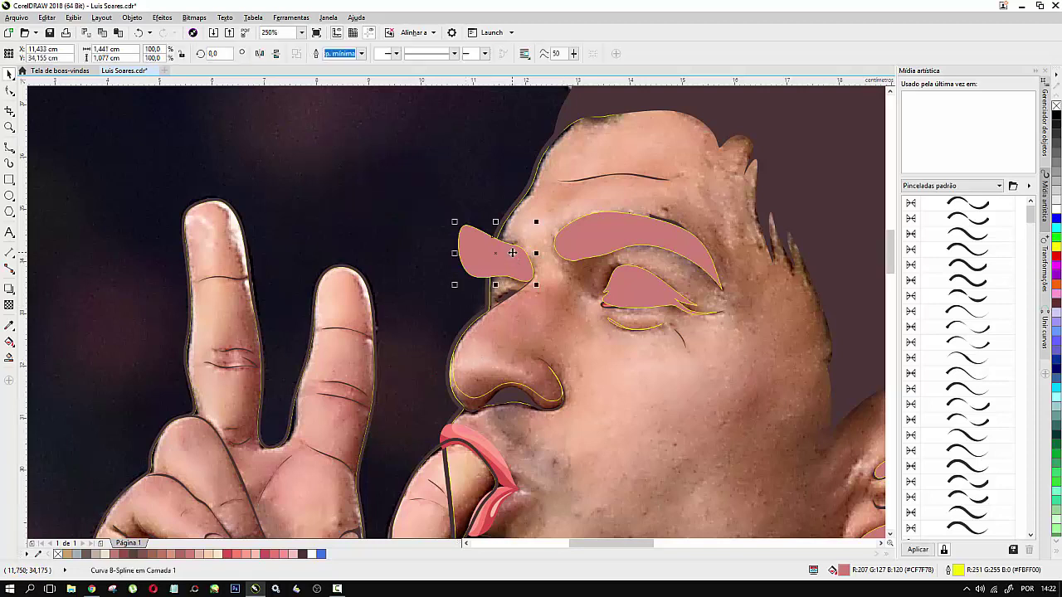
{"action": "left_click", "coordinate": [525, 200], "text": "shift"}
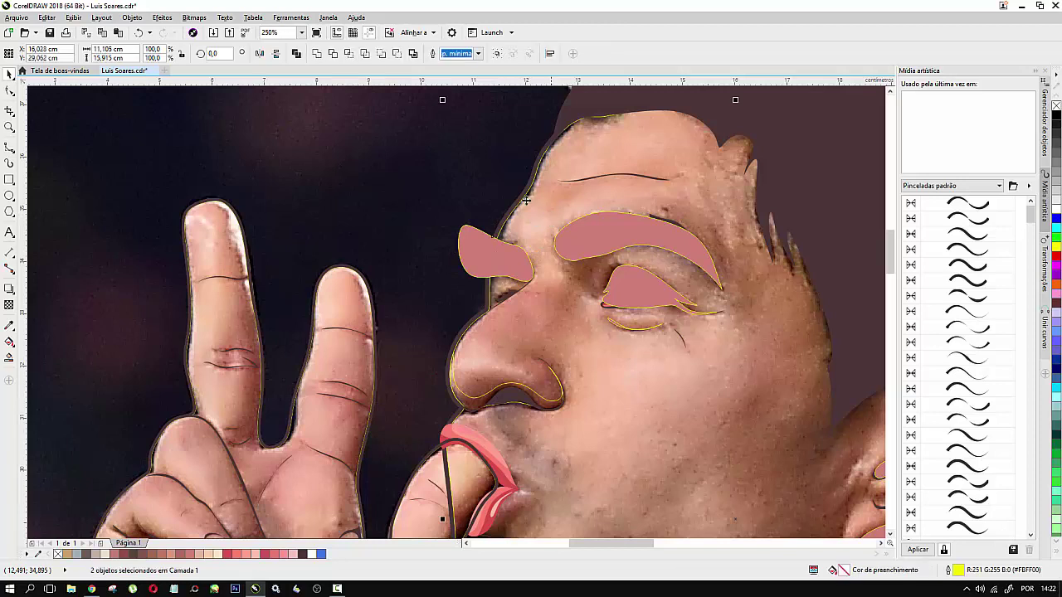
{"action": "left_click", "coordinate": [352, 54]}
{"action": "left_click_drag", "start_coordinate": [462, 247], "coordinate": [363, 189]}
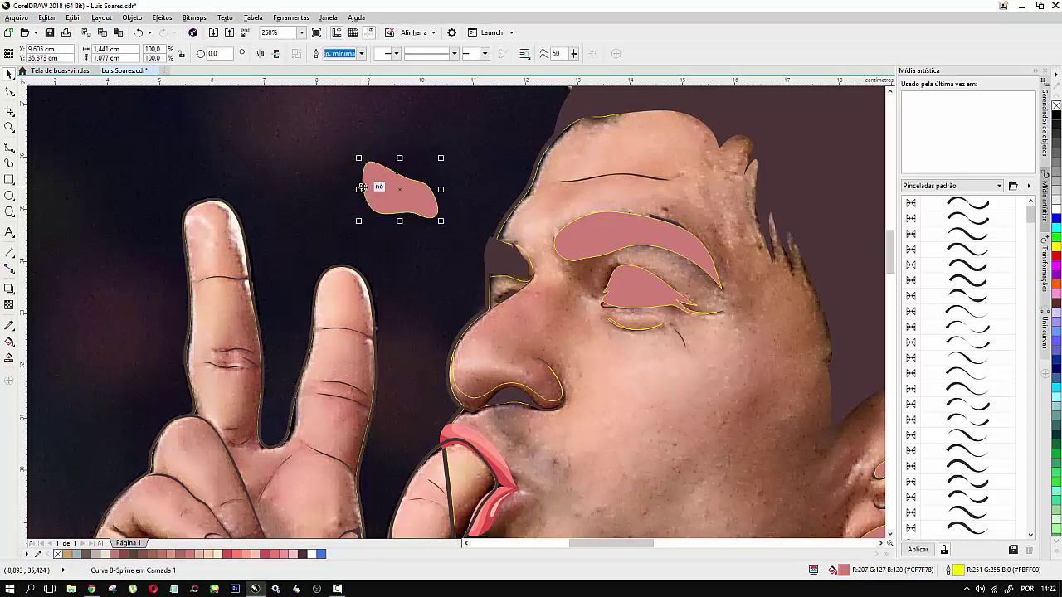
{"action": "key", "text": "Delete"}
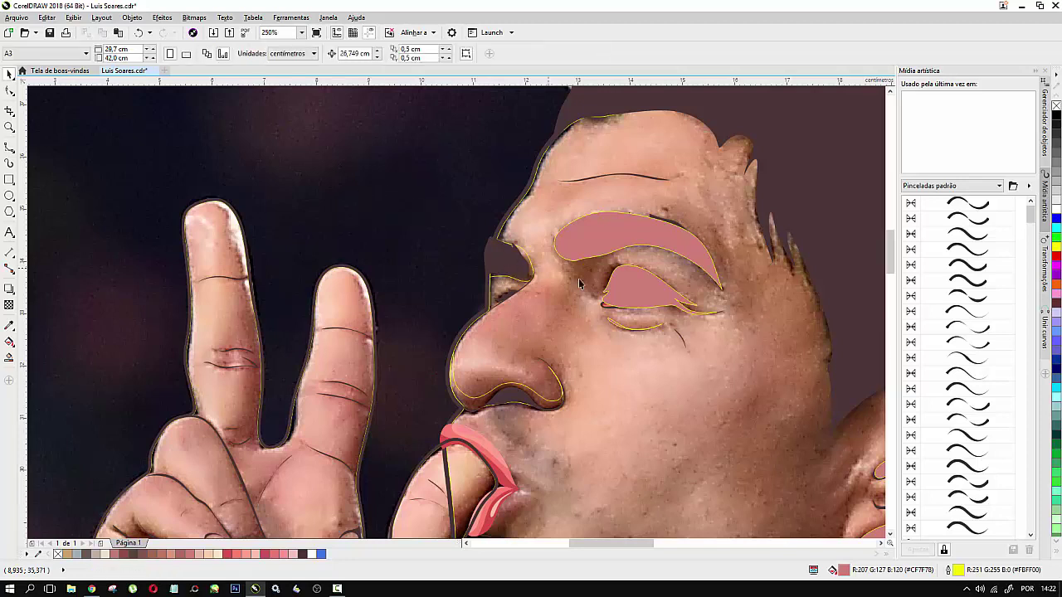
Step: Intersect the near eyebrow's large shadow shape with the face outline and delete the original shape
{"action": "left_click", "coordinate": [604, 242]}
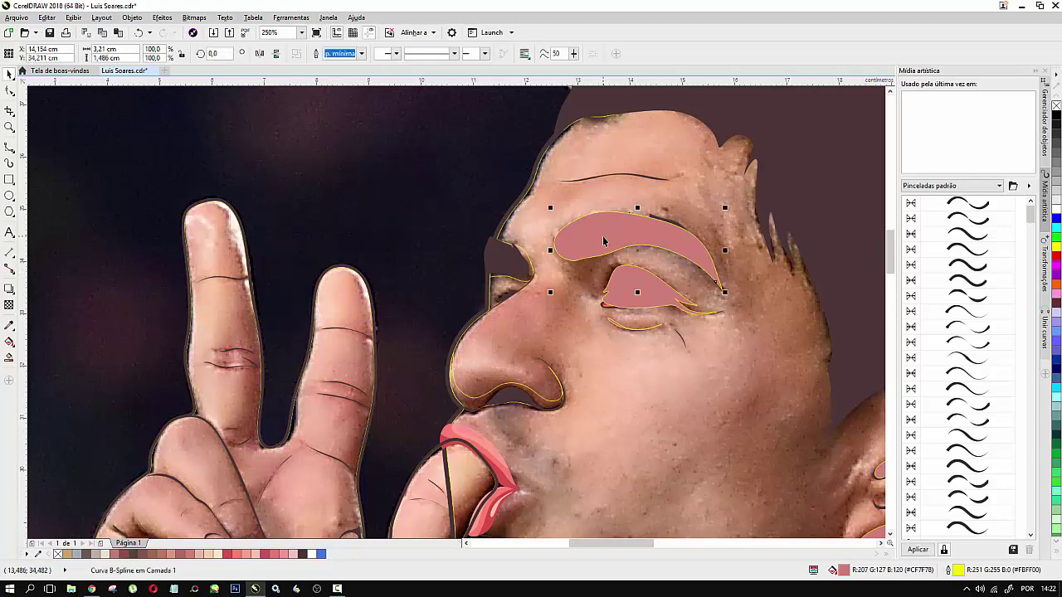
{"action": "left_click", "coordinate": [585, 184], "text": "shift"}
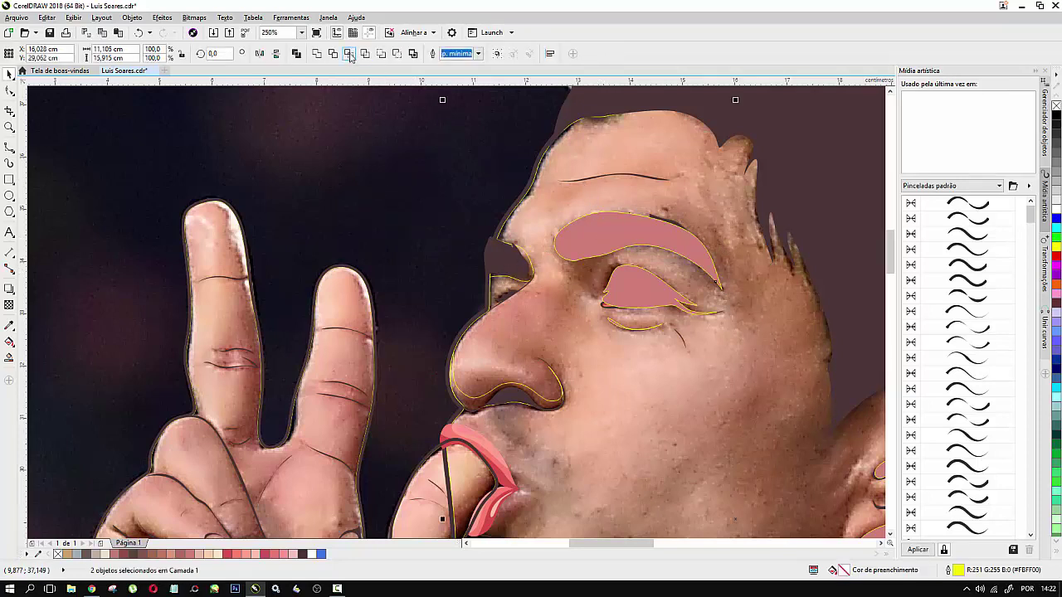
{"action": "left_click", "coordinate": [350, 56]}
{"action": "left_click", "coordinate": [580, 230]}
{"action": "left_click_drag", "start_coordinate": [581, 230], "coordinate": [365, 150]}
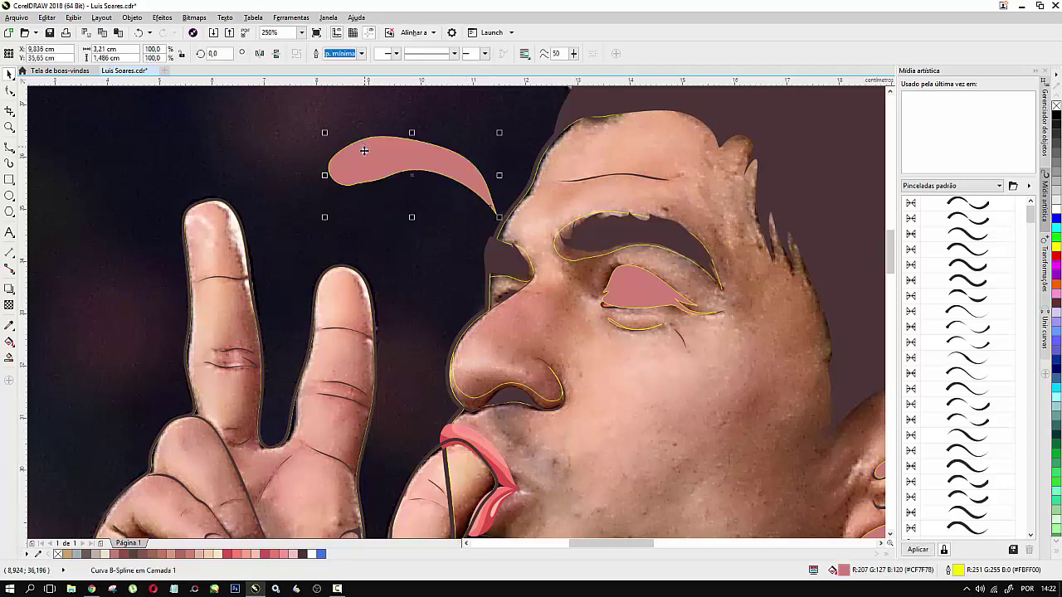
{"action": "key", "text": "Delete"}
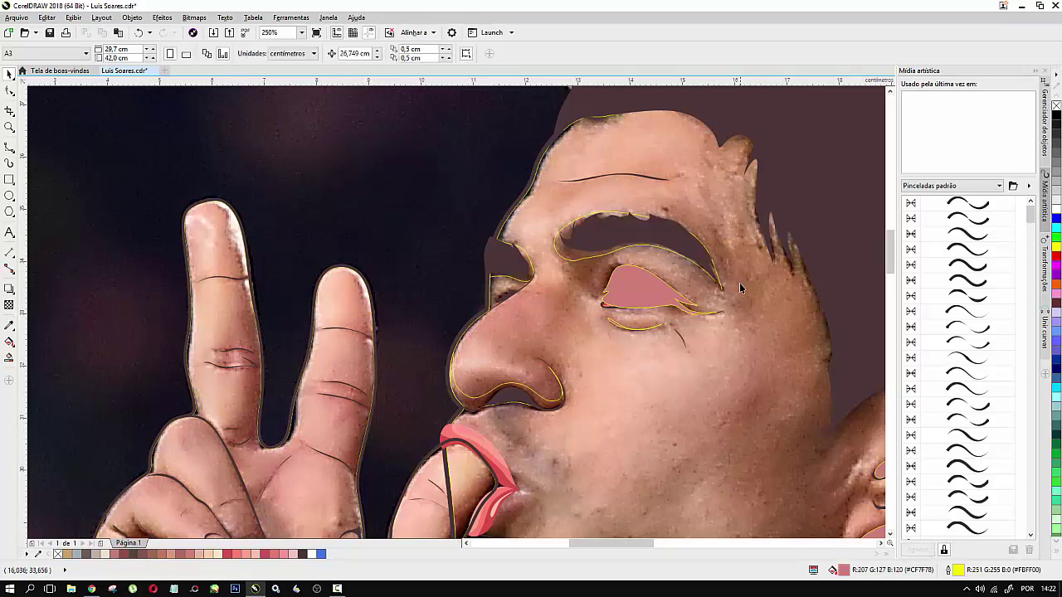
Step: Intersect the shadow shape covering the near eye with the face outline and delete the original shape
{"action": "left_click", "coordinate": [650, 306]}
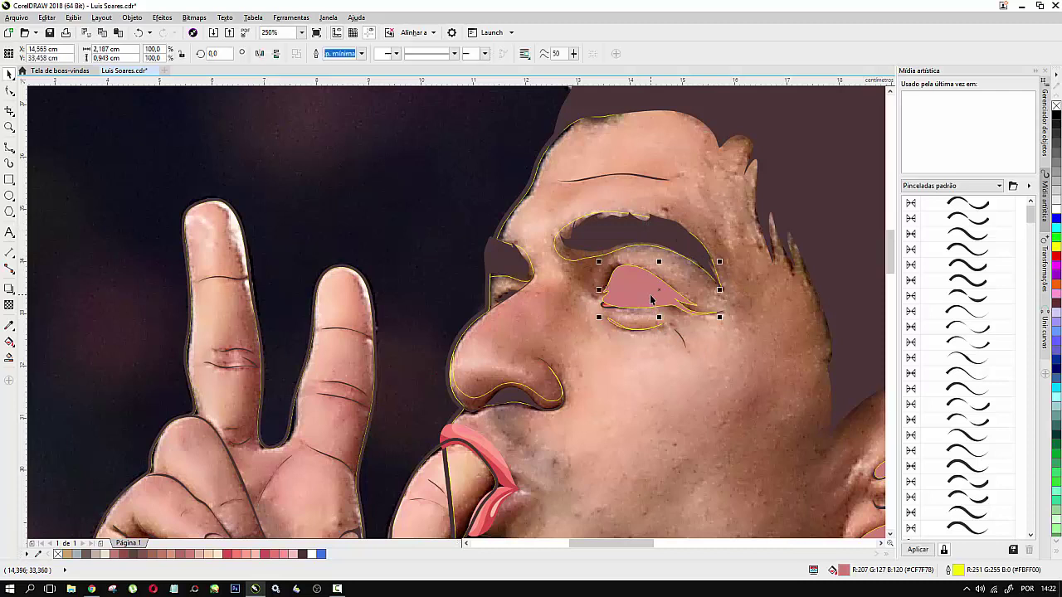
{"action": "left_click", "coordinate": [718, 355], "text": "shift"}
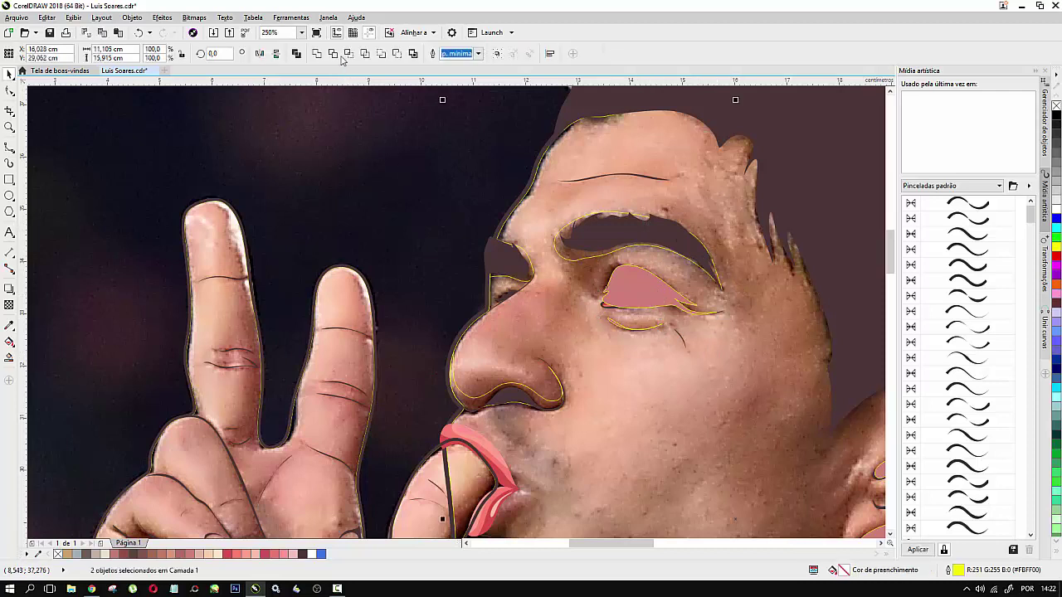
{"action": "left_click", "coordinate": [397, 191]}
{"action": "left_click_drag", "start_coordinate": [635, 292], "coordinate": [412, 187]}
{"action": "key", "text": "Delete"}
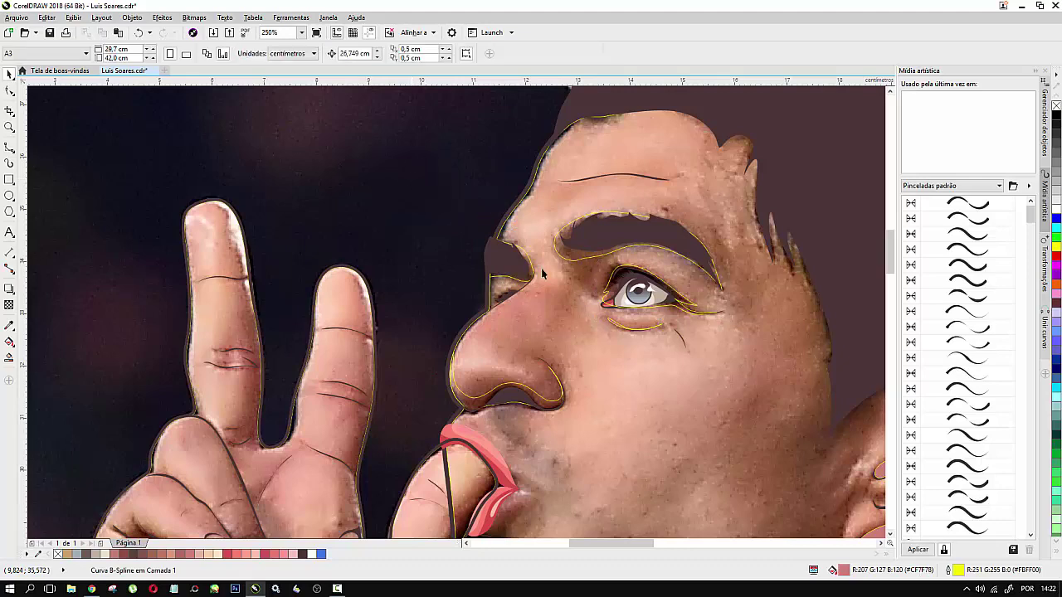
Step: Intersect the shadow shape under the near eye with the face outline and delete the original shape
{"action": "scroll", "coordinate": [665, 289], "scroll_direction": "up", "scroll_amount": 4}
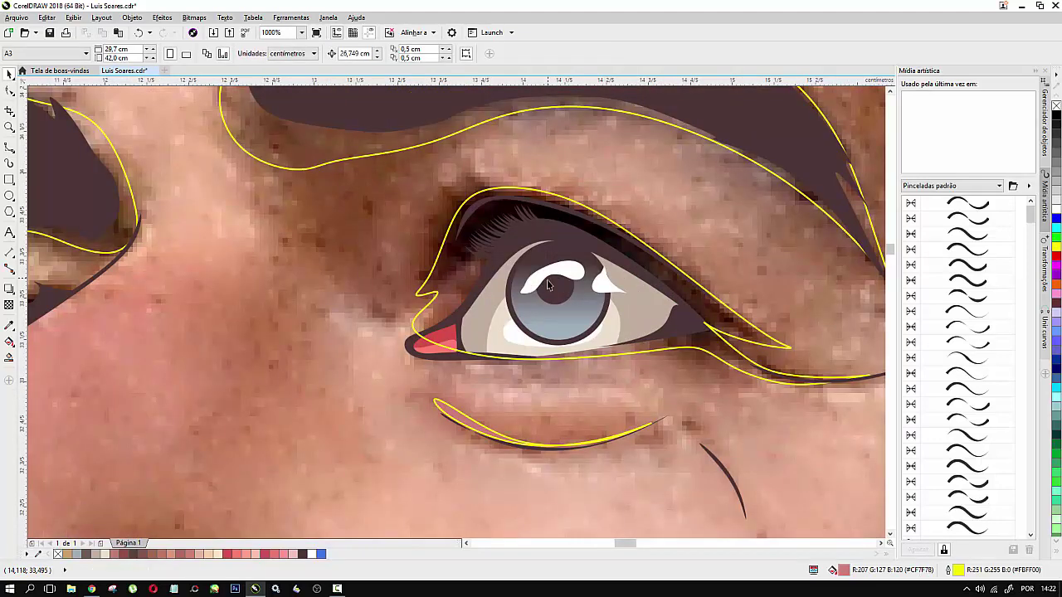
{"action": "scroll", "coordinate": [547, 285], "scroll_direction": "down", "scroll_amount": 4}
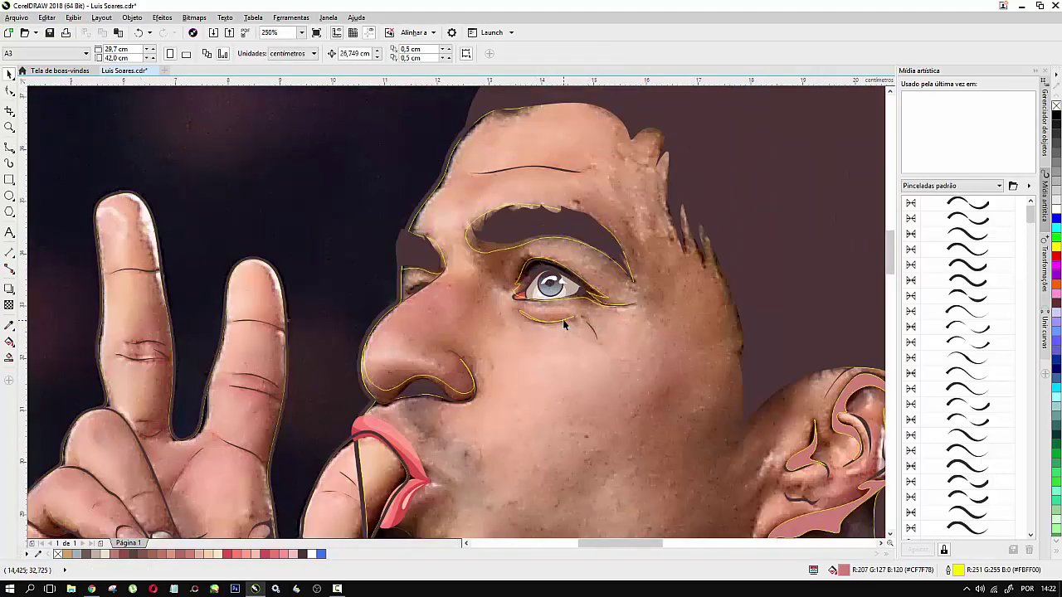
{"action": "left_click", "coordinate": [572, 320]}
{"action": "scroll", "coordinate": [572, 319], "scroll_direction": "up", "scroll_amount": 4}
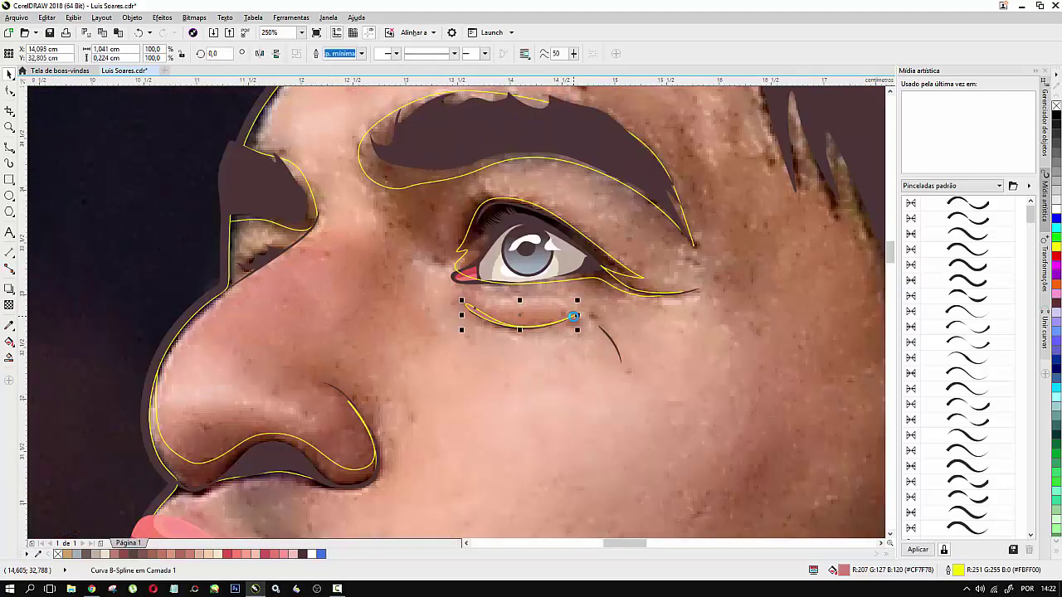
{"action": "scroll", "coordinate": [480, 348], "scroll_direction": "down", "scroll_amount": 1}
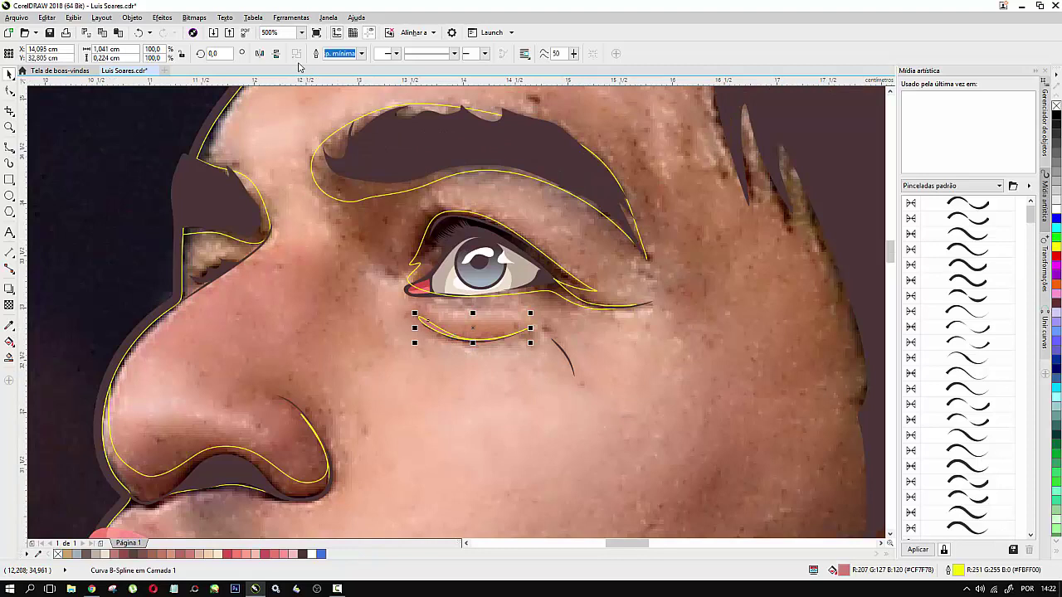
{"action": "left_click", "coordinate": [380, 338], "text": "shift"}
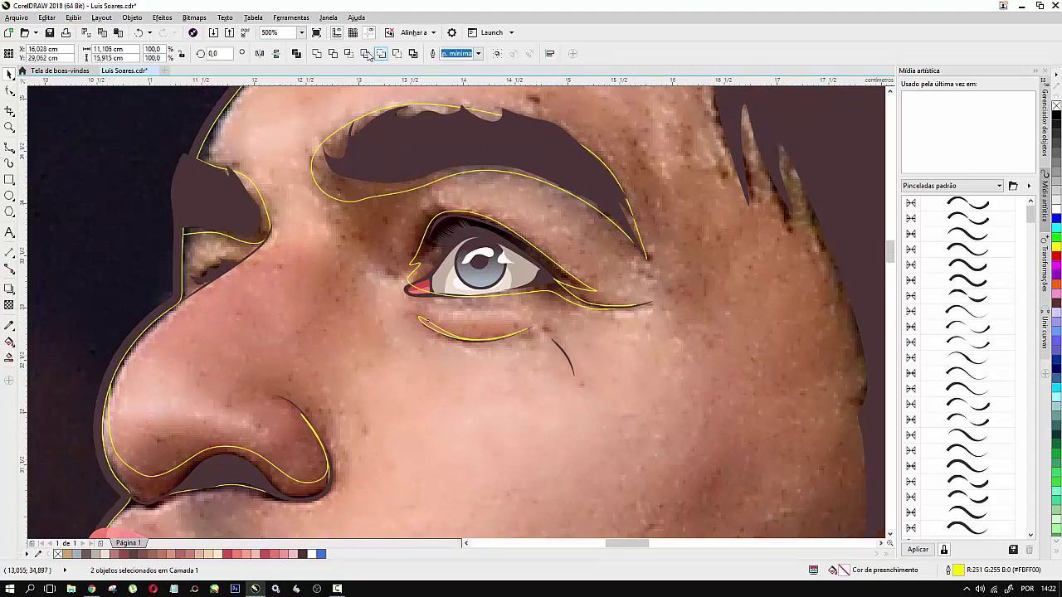
{"action": "left_click", "coordinate": [351, 55]}
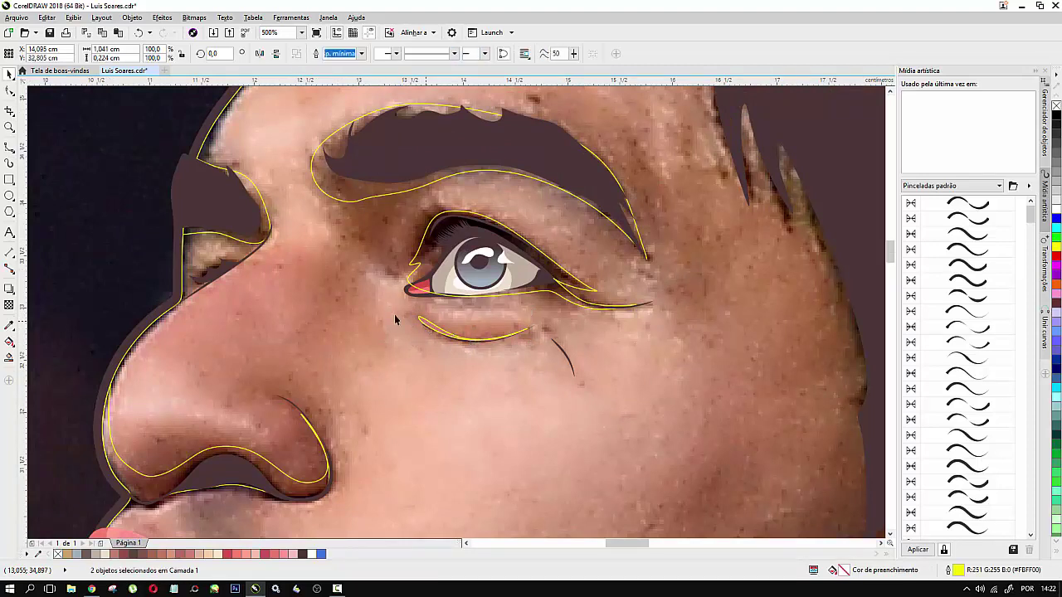
{"action": "left_click_drag", "start_coordinate": [394, 320], "coordinate": [372, 359]}
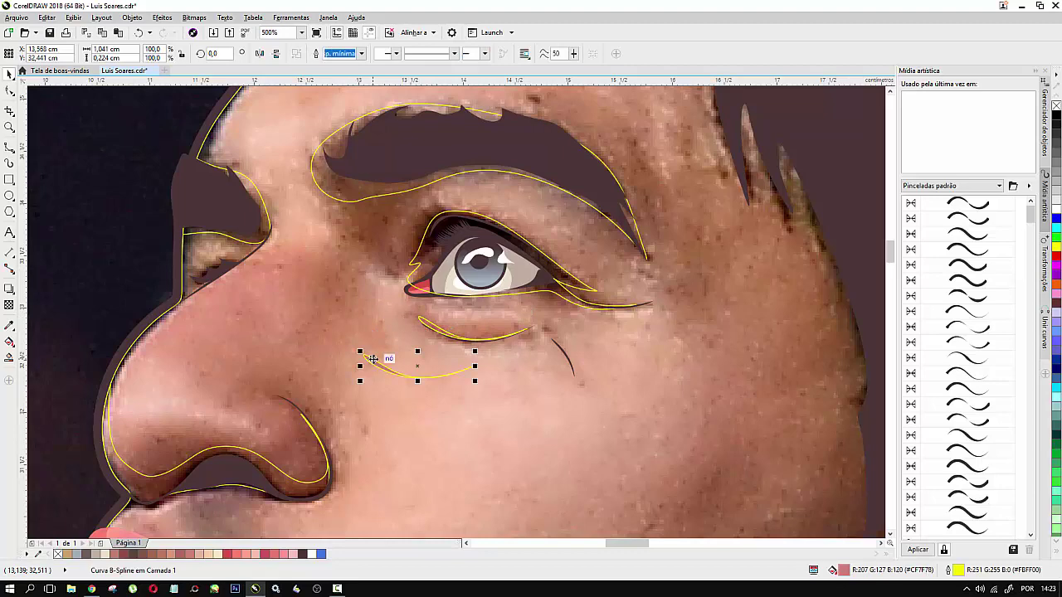
{"action": "key", "text": "Escape"}
Step: Remove the pink fill from the shadow shapes on the ear
{"action": "scroll", "coordinate": [370, 355], "scroll_direction": "down", "scroll_amount": 5}
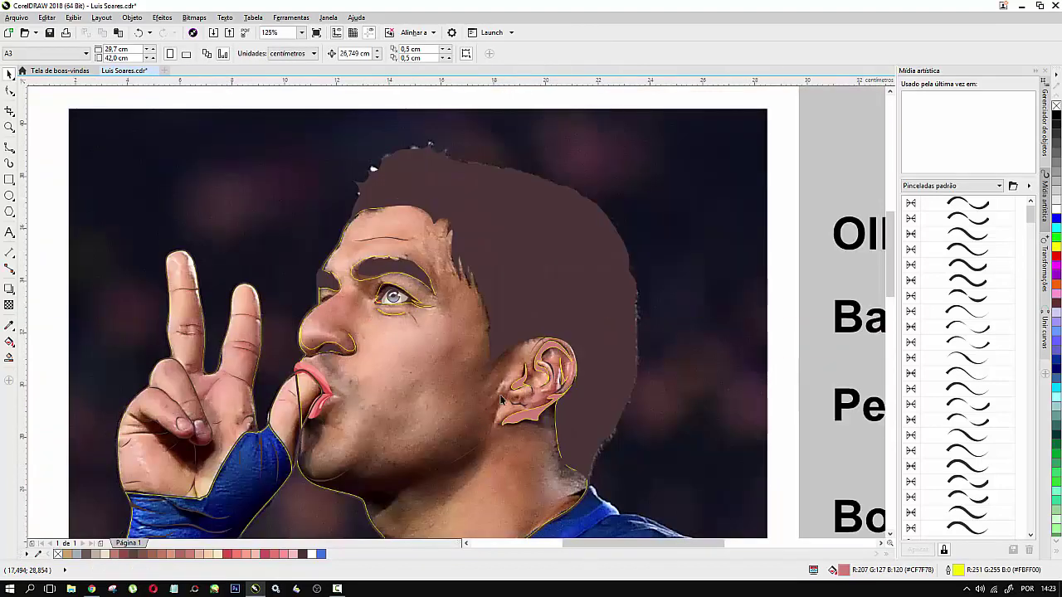
{"action": "scroll", "coordinate": [541, 395], "scroll_direction": "up", "scroll_amount": 5}
{"action": "left_click", "coordinate": [513, 473]}
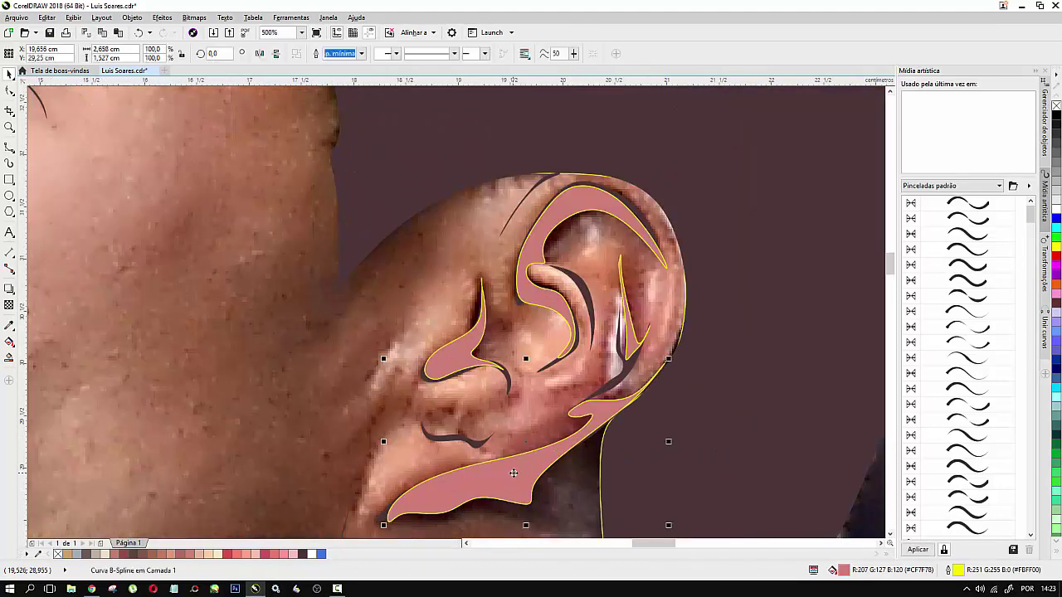
{"action": "key", "text": "ctrl+z"}
{"action": "key", "text": "ctrl+z"}
{"action": "key", "text": "ctrl+z"}
{"action": "key", "text": "ctrl+z"}
{"action": "key", "text": "ctrl+z"}
{"action": "key", "text": "ctrl+z"}
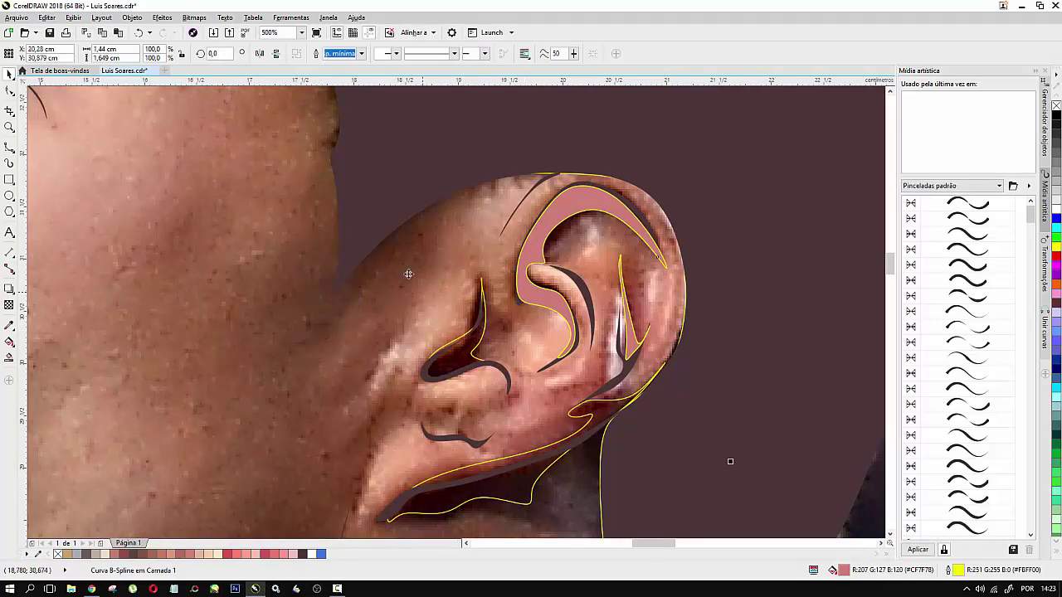
Step: Draw a B-Spline shadow shape from the mouth corner around the chin and under the jaw to the throat
{"action": "scroll", "coordinate": [345, 285], "scroll_direction": "down", "scroll_amount": 1}
{"action": "key", "text": "space"}
{"action": "scroll", "coordinate": [309, 283], "scroll_direction": "down", "scroll_amount": 1}
{"action": "left_click", "coordinate": [383, 365]}
{"action": "left_click", "coordinate": [341, 504]}
{"action": "scroll", "coordinate": [341, 505], "scroll_direction": "down", "scroll_amount": 2}
{"action": "left_click", "coordinate": [474, 519]}
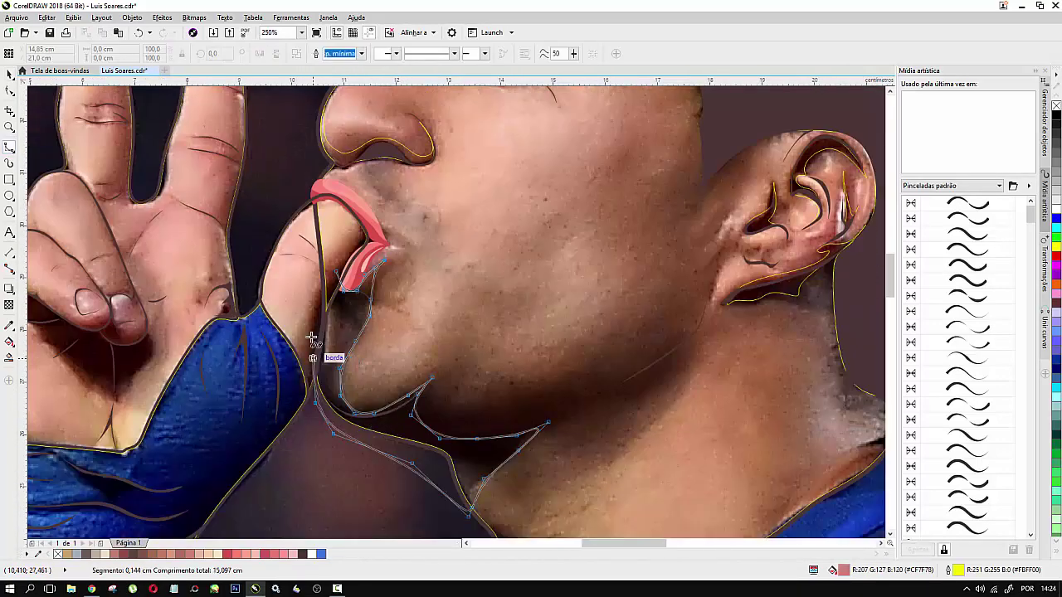
{"action": "left_click", "coordinate": [380, 269]}
Step: Draw B-Spline shadow shapes down the front of the neck and along the shirt collar towards the nape
{"action": "scroll", "coordinate": [318, 294], "scroll_direction": "down", "scroll_amount": 2}
{"action": "left_click", "coordinate": [483, 431]}
{"action": "scroll", "coordinate": [479, 460], "scroll_direction": "down", "scroll_amount": 1}
{"action": "left_click", "coordinate": [462, 499]}
{"action": "left_click", "coordinate": [443, 368]}
{"action": "scroll", "coordinate": [284, 383], "scroll_direction": "down", "scroll_amount": 1}
{"action": "left_click", "coordinate": [379, 398]}
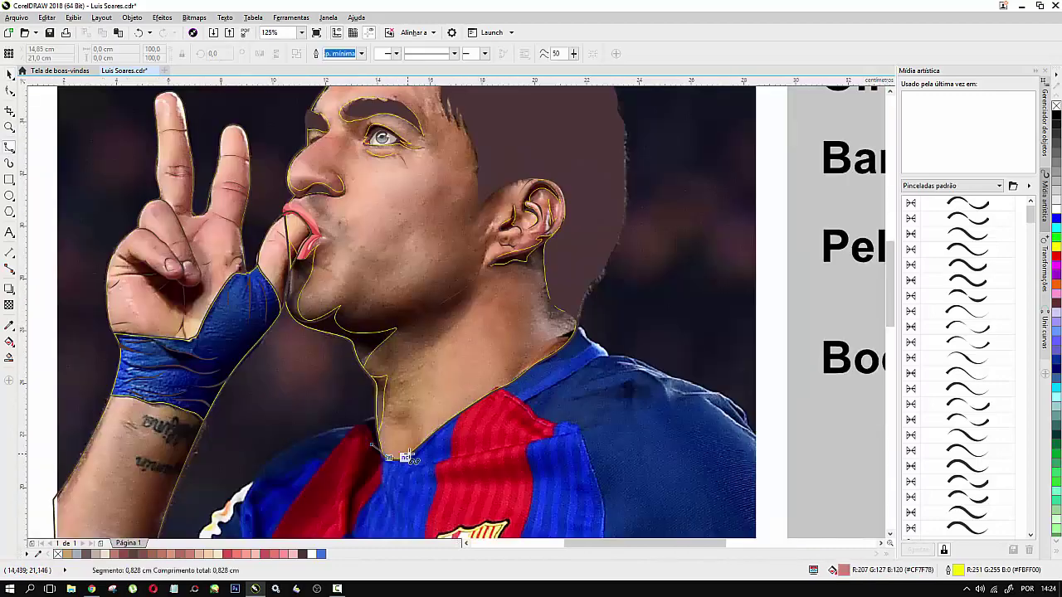
{"action": "left_click", "coordinate": [586, 325]}
{"action": "left_click", "coordinate": [379, 398]}
Step: Redraw the chin shadow as a B-Spline running from the lower lip down the chin and under the jaw
{"action": "scroll", "coordinate": [284, 292], "scroll_direction": "up", "scroll_amount": 3}
{"action": "scroll", "coordinate": [236, 451], "scroll_direction": "down", "scroll_amount": 2}
{"action": "left_click", "coordinate": [355, 364]}
{"action": "left_click", "coordinate": [355, 503]}
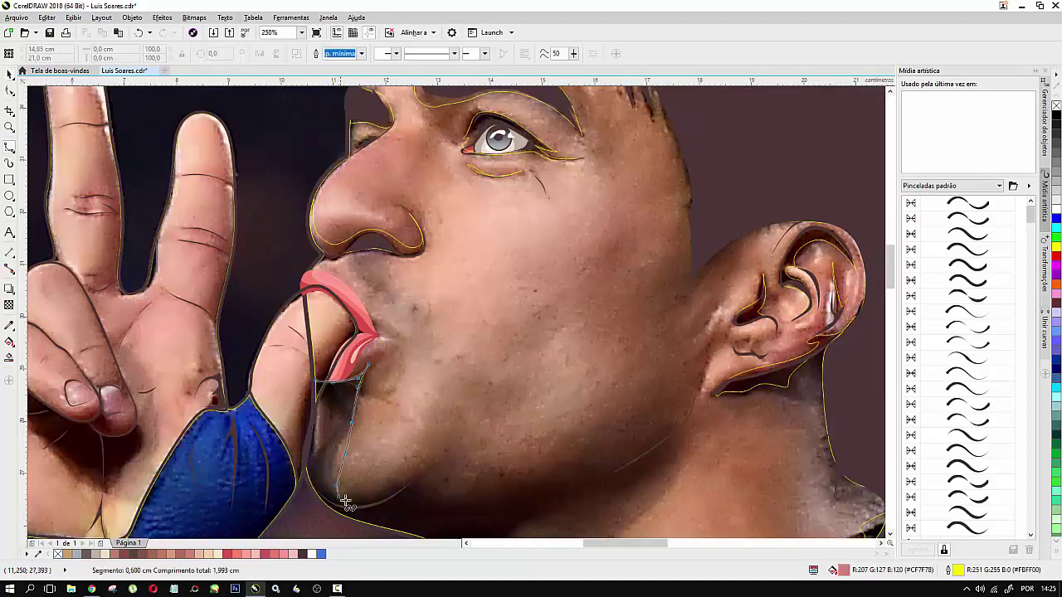
{"action": "scroll", "coordinate": [348, 448], "scroll_direction": "down", "scroll_amount": 1}
{"action": "left_click", "coordinate": [460, 514]}
{"action": "left_click", "coordinate": [322, 310]}
Step: Intersect the redrawn chin shadow with the face outline and reshape its upper end below the lips
{"action": "key", "text": "space"}
{"action": "left_click", "coordinate": [318, 304]}
{"action": "scroll", "coordinate": [317, 304], "scroll_direction": "up", "scroll_amount": 2}
{"action": "key", "text": "F10"}
{"action": "left_click_drag", "start_coordinate": [354, 320], "coordinate": [371, 305]}
{"action": "scroll", "coordinate": [371, 305], "scroll_direction": "down", "scroll_amount": 2}
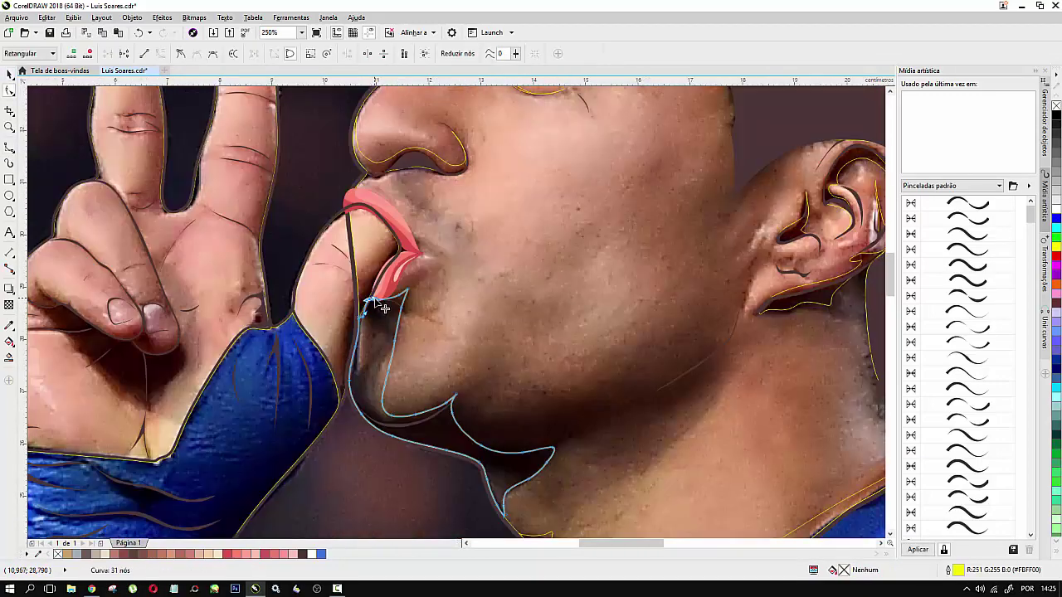
Step: Select the chin, front neck, ear, eye, eyebrow and nose shadow shapes together and fill them with #CF7F78
{"action": "scroll", "coordinate": [378, 303], "scroll_direction": "down", "scroll_amount": 1}
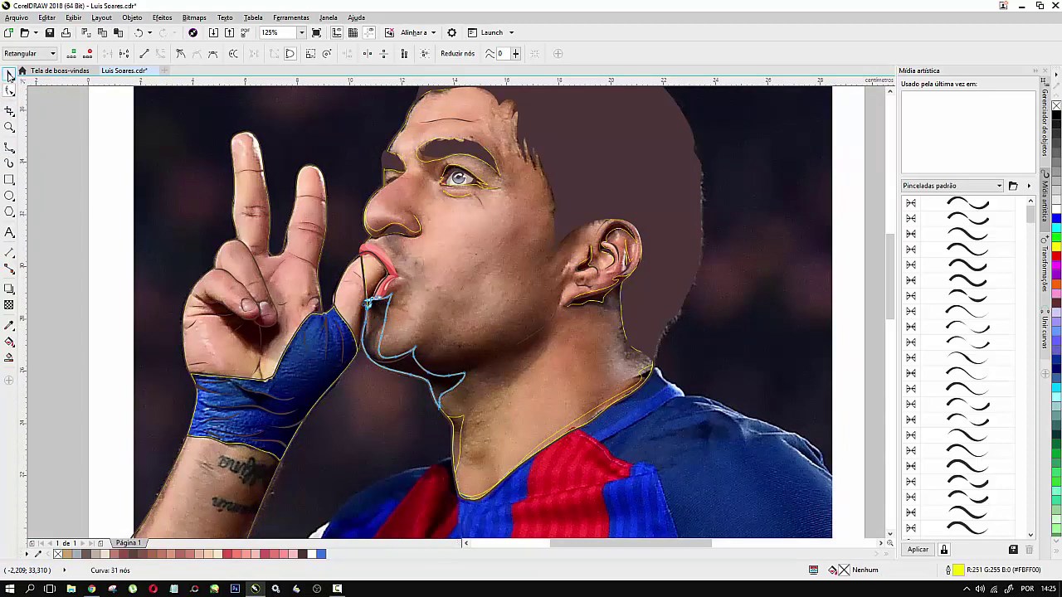
{"action": "left_click", "coordinate": [9, 75]}
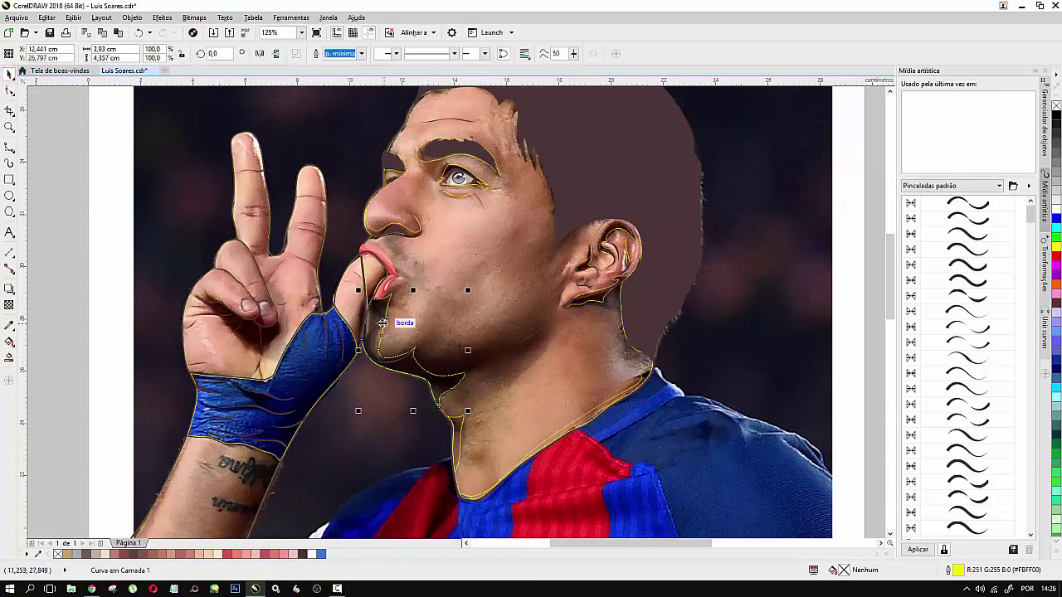
{"action": "left_click", "coordinate": [465, 432], "text": "shift"}
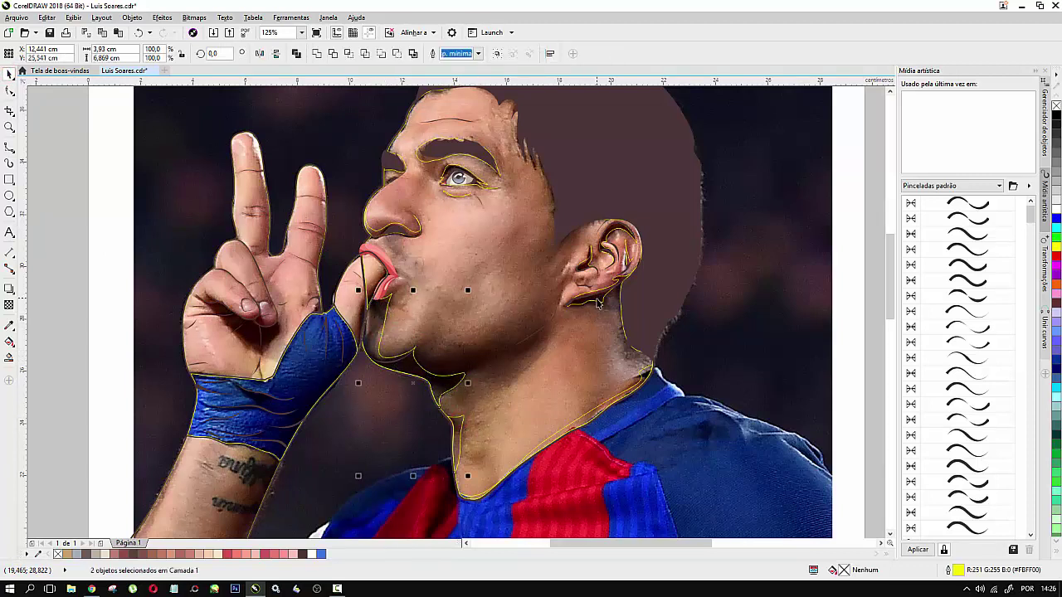
{"action": "left_click", "coordinate": [593, 300], "text": "shift"}
{"action": "scroll", "coordinate": [591, 298], "scroll_direction": "up", "scroll_amount": 2}
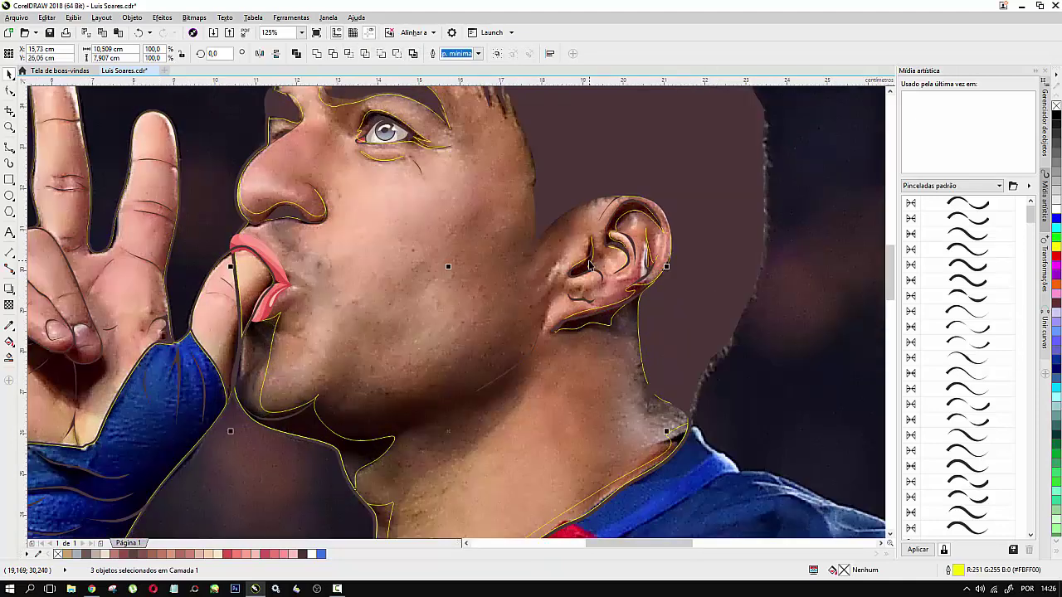
{"action": "scroll", "coordinate": [589, 266], "scroll_direction": "up", "scroll_amount": 4}
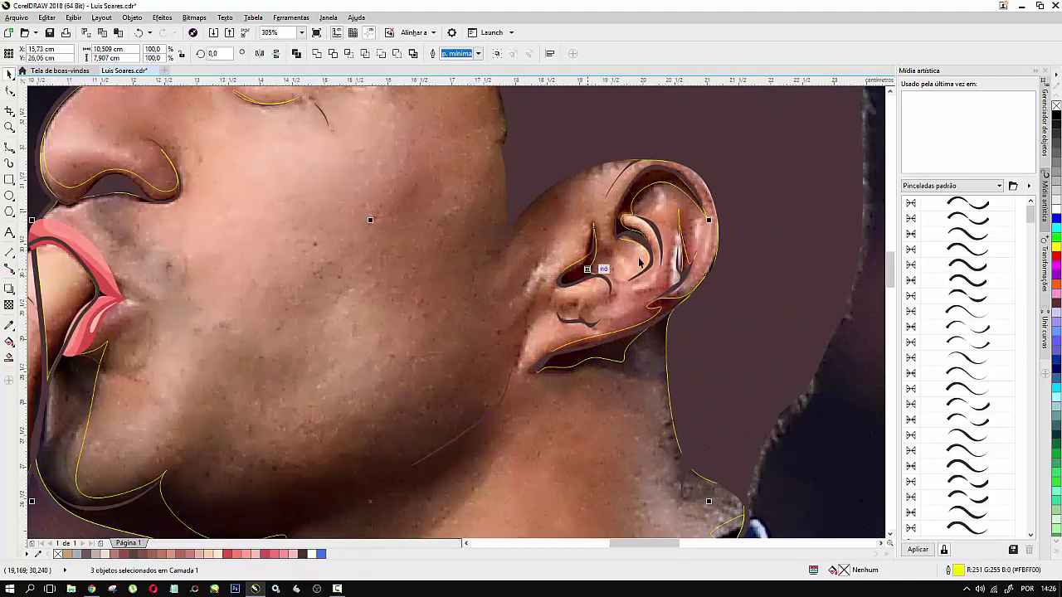
{"action": "left_click", "coordinate": [652, 183], "text": "shift"}
{"action": "left_click", "coordinate": [678, 267], "text": "shift"}
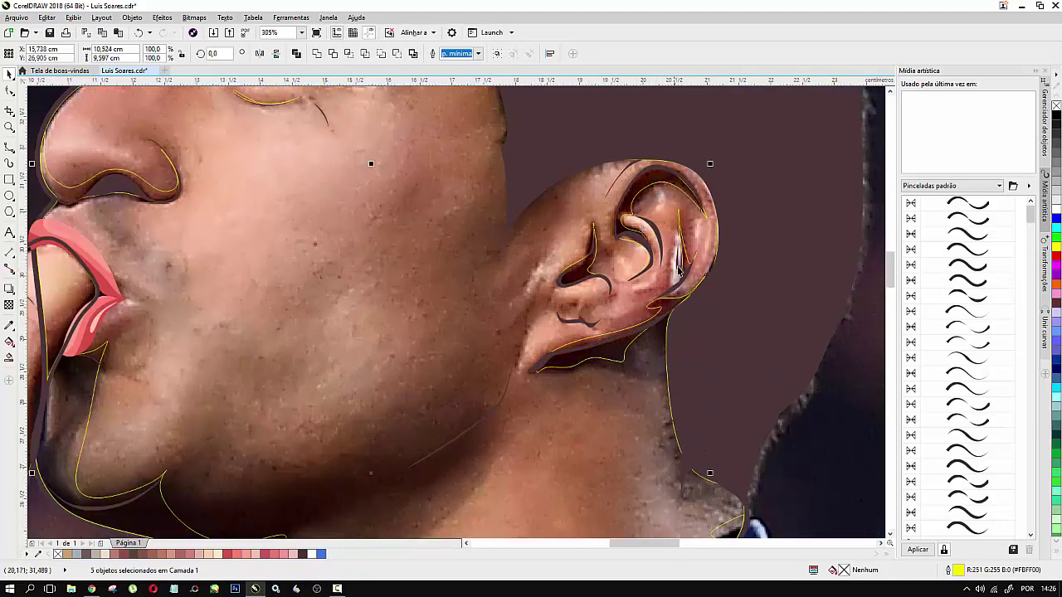
{"action": "left_click", "coordinate": [687, 256], "text": "shift"}
{"action": "scroll", "coordinate": [893, 277], "scroll_direction": "up", "scroll_amount": 5}
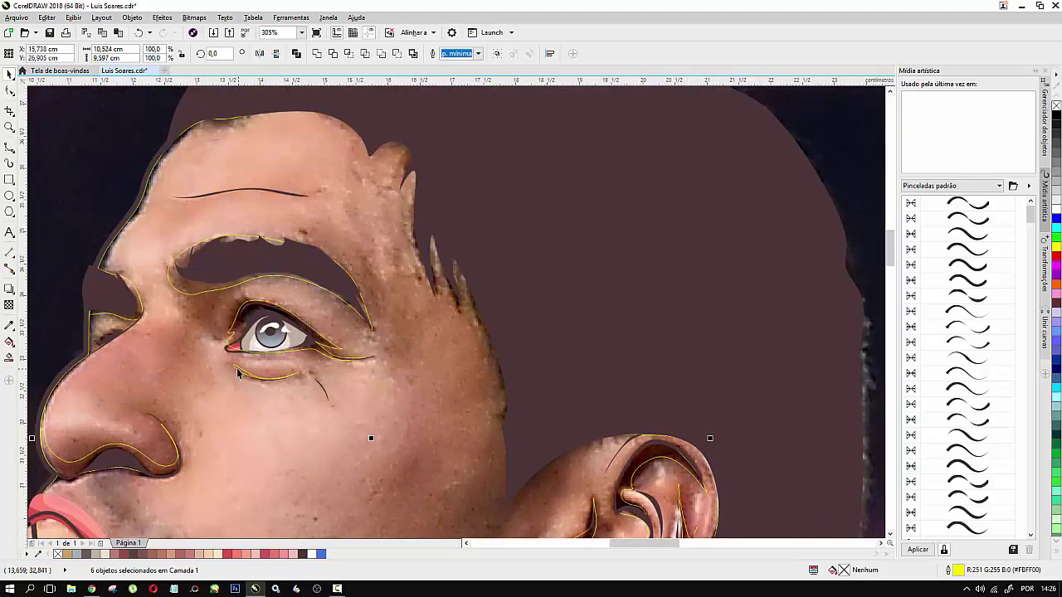
{"action": "left_click", "coordinate": [237, 370], "text": "shift"}
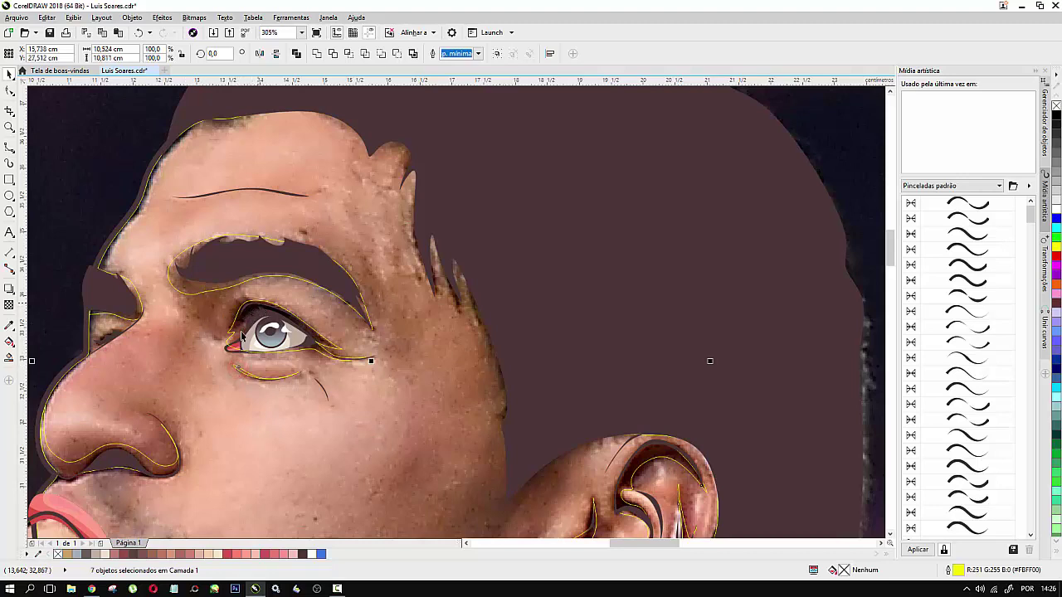
{"action": "left_click", "coordinate": [237, 336], "text": "shift"}
{"action": "left_click", "coordinate": [190, 288], "text": "shift"}
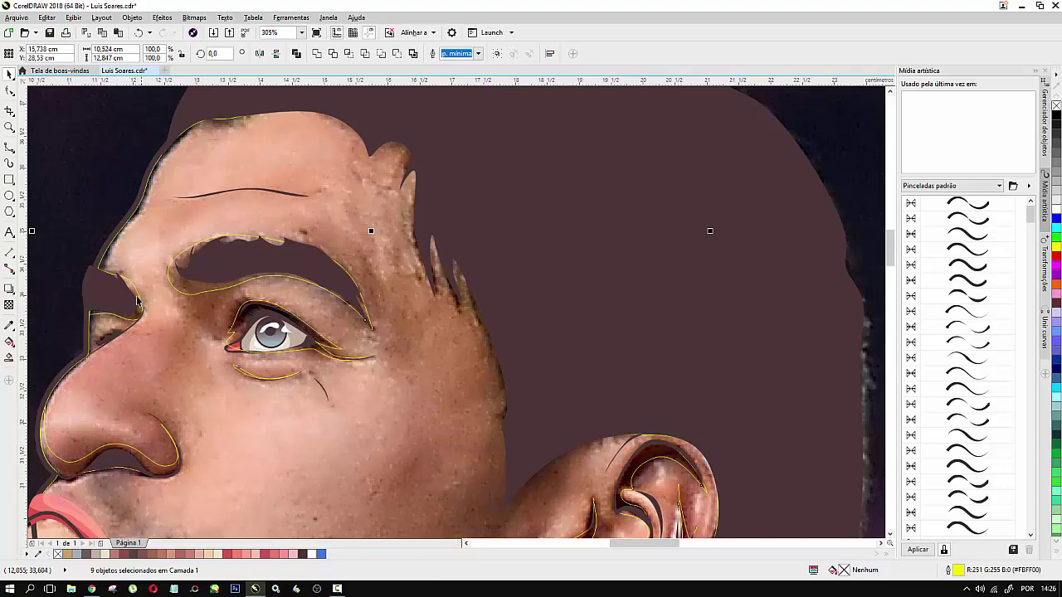
{"action": "left_click", "coordinate": [141, 291], "text": "shift"}
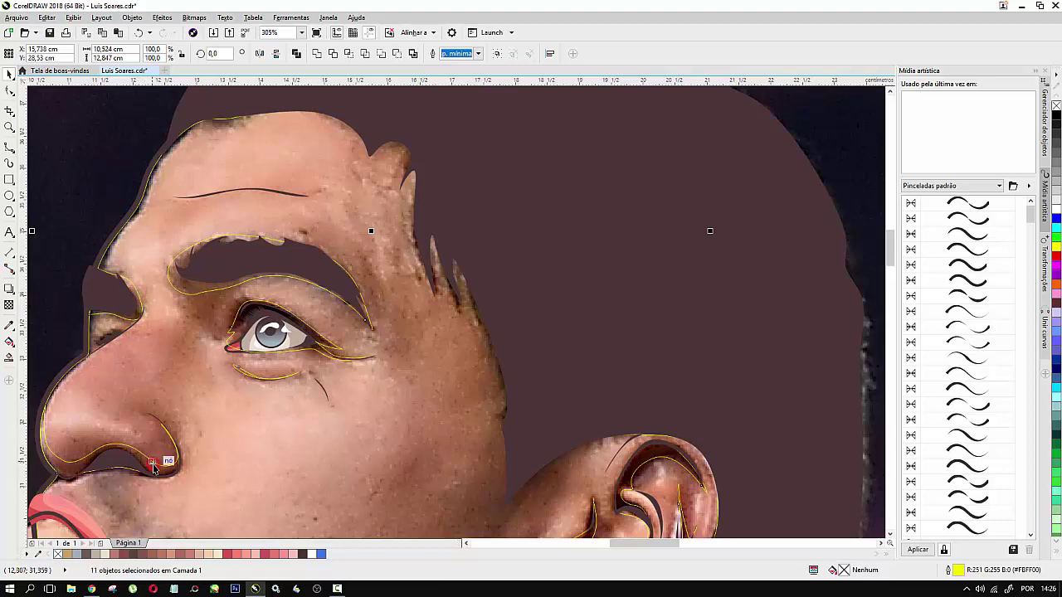
{"action": "scroll", "coordinate": [382, 272], "scroll_direction": "down", "scroll_amount": 2}
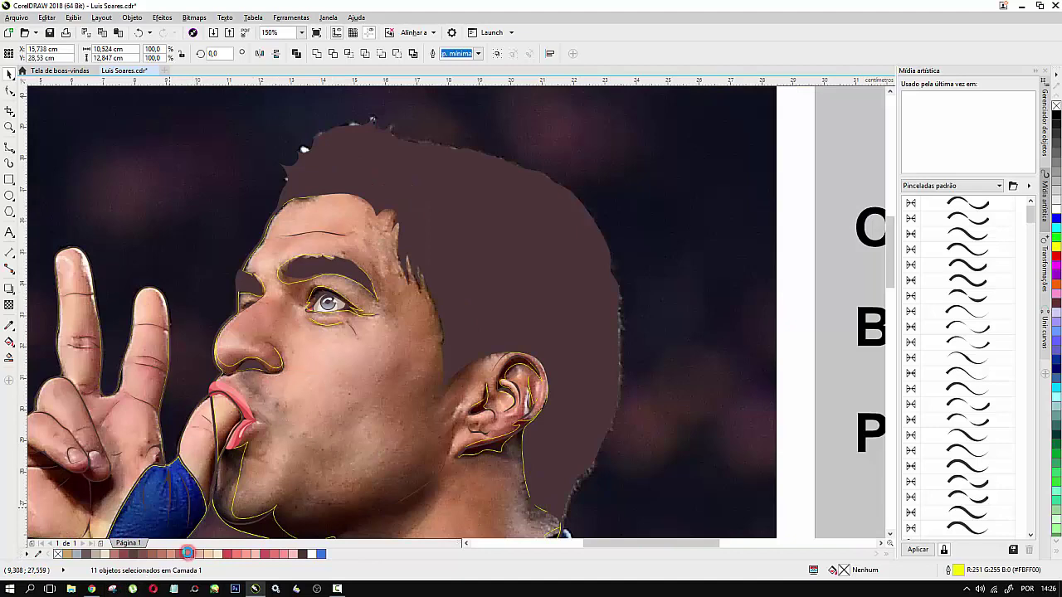
{"action": "left_click", "coordinate": [189, 554]}
{"action": "scroll", "coordinate": [257, 324], "scroll_direction": "down", "scroll_amount": 1}
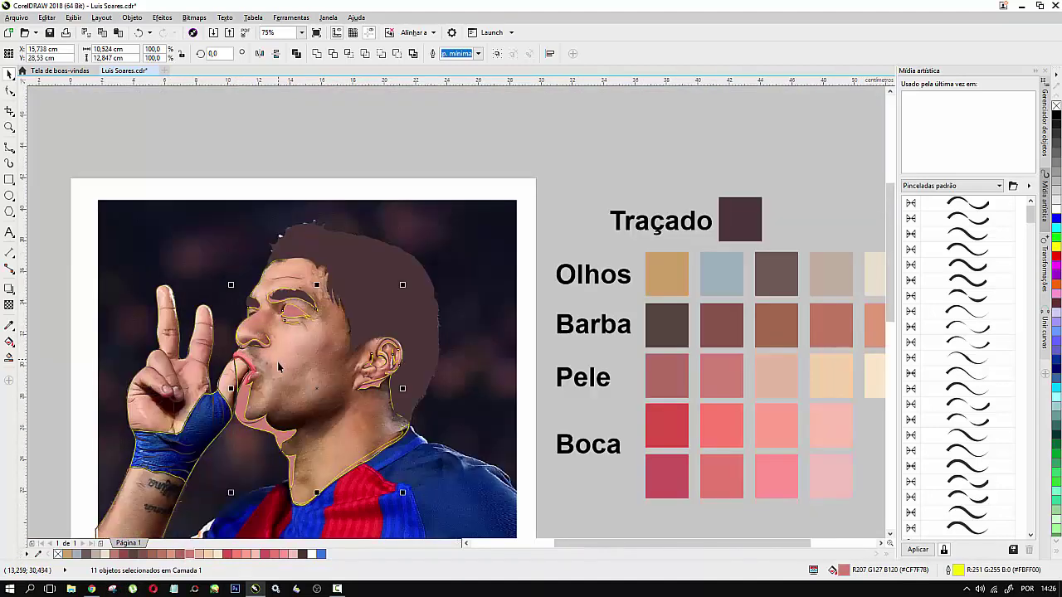
{"action": "scroll", "coordinate": [279, 370], "scroll_direction": "up", "scroll_amount": 1}
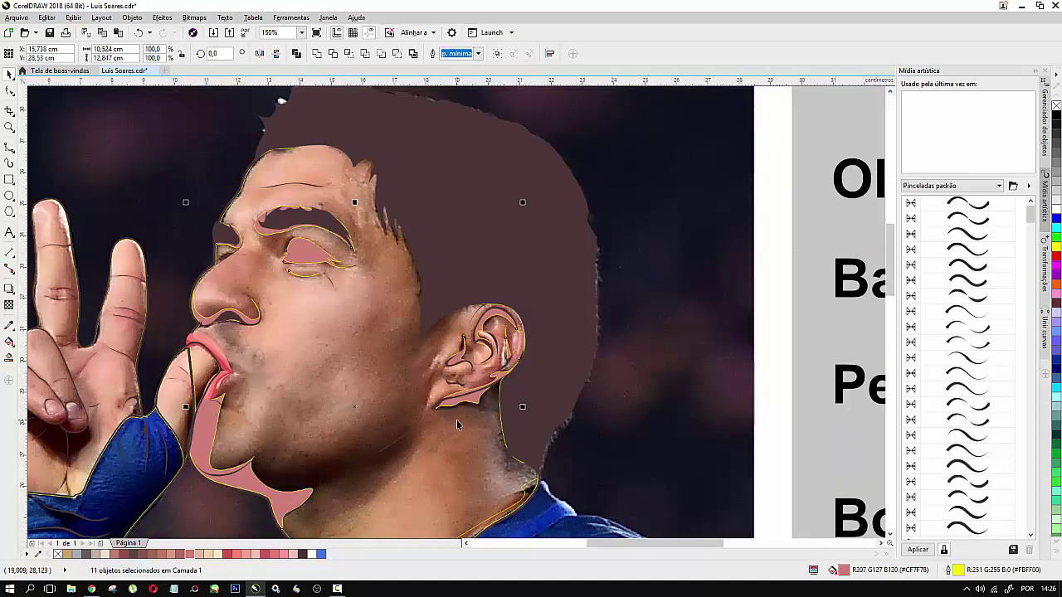
Step: Add the collar shadow to the selection, fill all selected shadow shapes with #FD7D6F and remove their outlines
{"action": "left_click", "coordinate": [526, 494], "text": "shift"}
{"action": "left_click", "coordinate": [237, 552]}
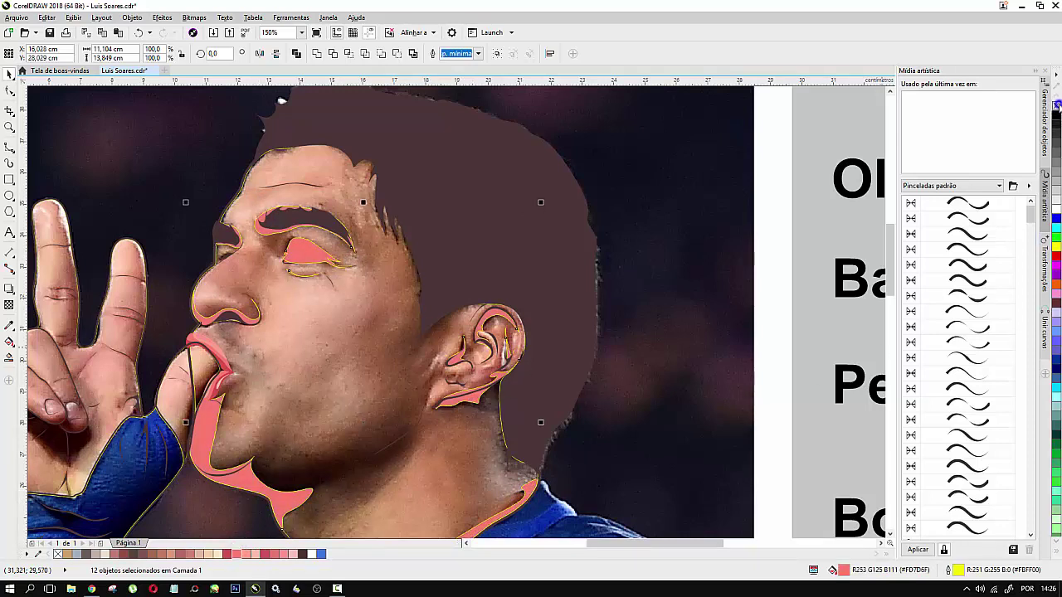
{"action": "right_click", "coordinate": [1056, 105]}
Step: Reshape the chin shadow's inner edge so it follows the dark jaw line and curves tighter around the chin
{"action": "scroll", "coordinate": [380, 395], "scroll_direction": "down", "scroll_amount": 1}
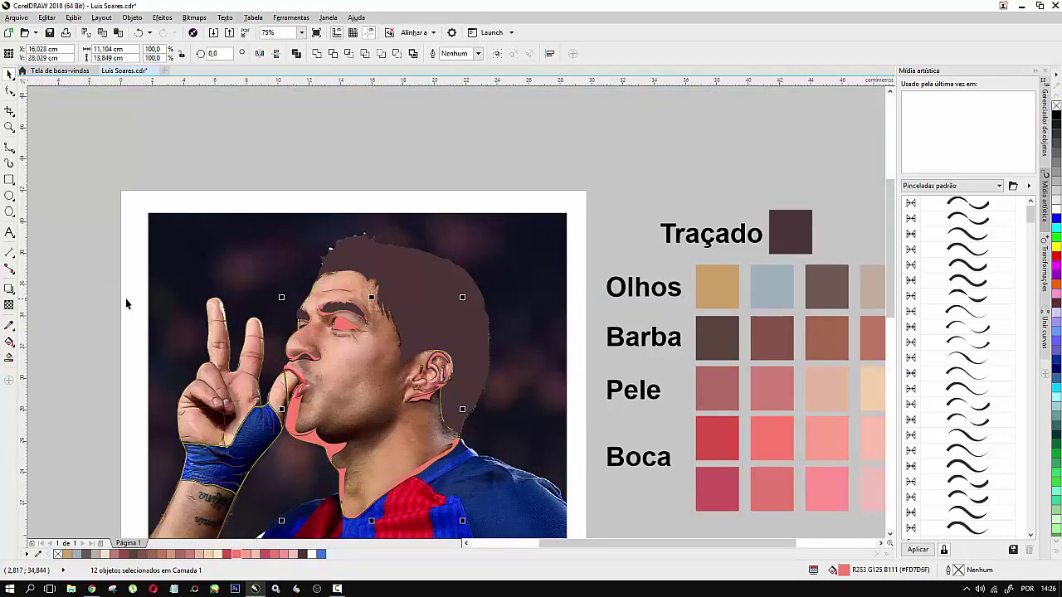
{"action": "scroll", "coordinate": [314, 431], "scroll_direction": "up", "scroll_amount": 2}
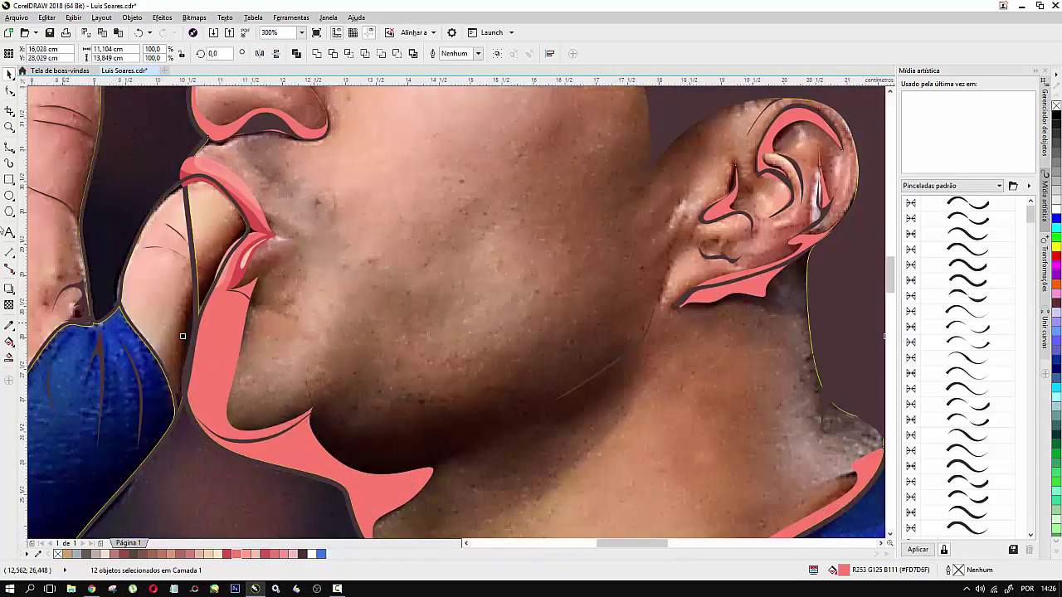
{"action": "left_click", "coordinate": [8, 90]}
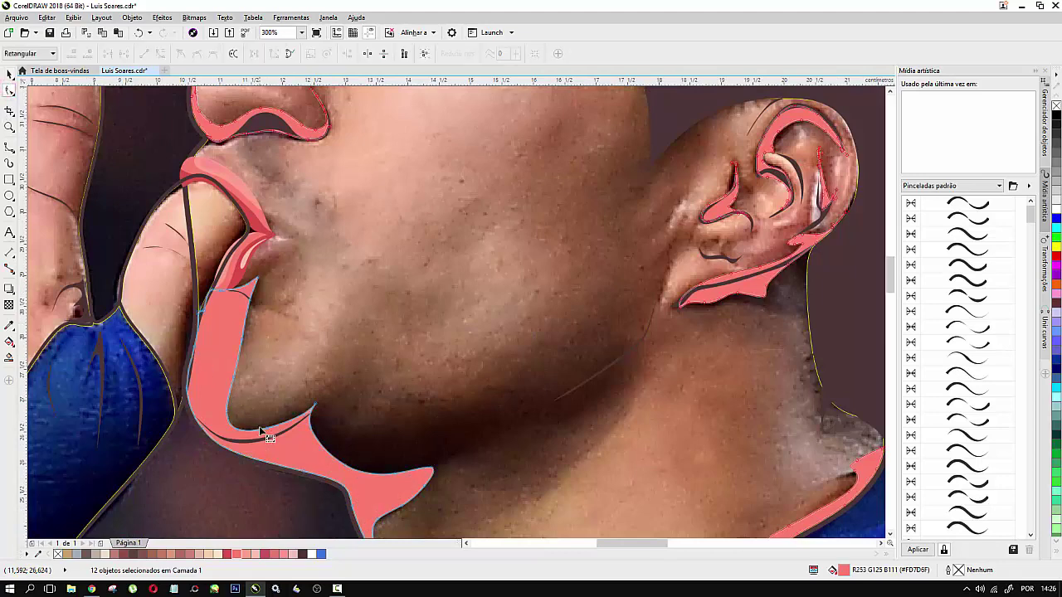
{"action": "scroll", "coordinate": [268, 426], "scroll_direction": "up", "scroll_amount": 1}
{"action": "left_click_drag", "start_coordinate": [268, 426], "coordinate": [274, 441]}
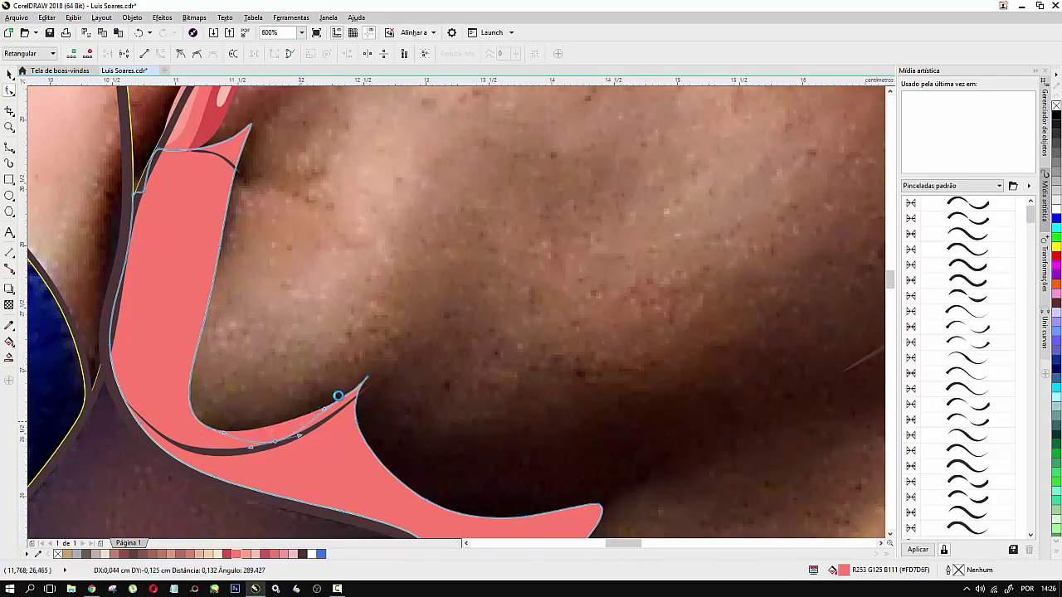
{"action": "left_click_drag", "start_coordinate": [340, 398], "coordinate": [282, 423]}
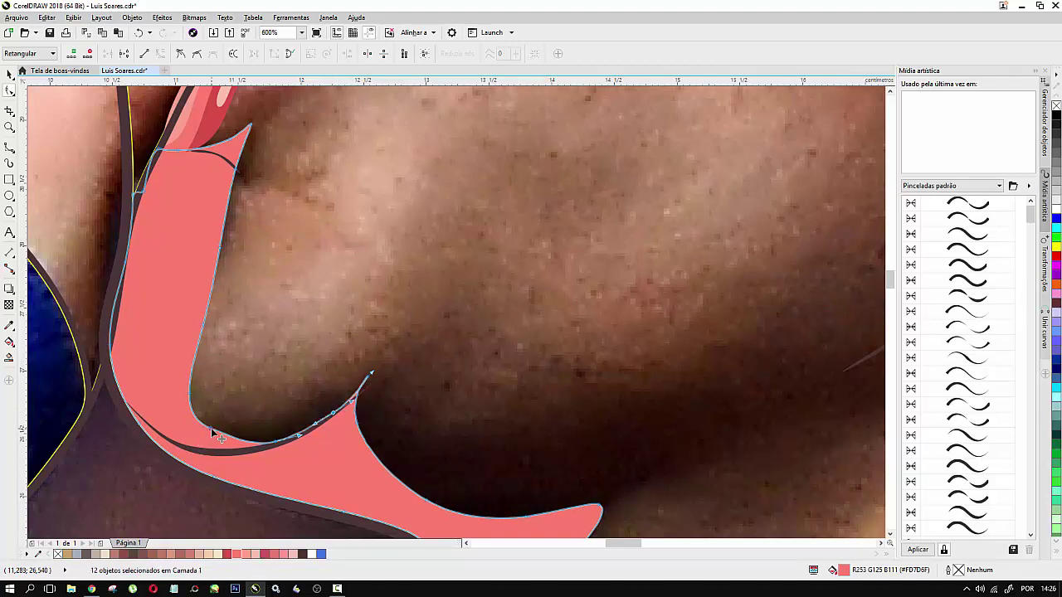
{"action": "left_click_drag", "start_coordinate": [211, 432], "coordinate": [186, 433]}
{"action": "left_click", "coordinate": [179, 390]}
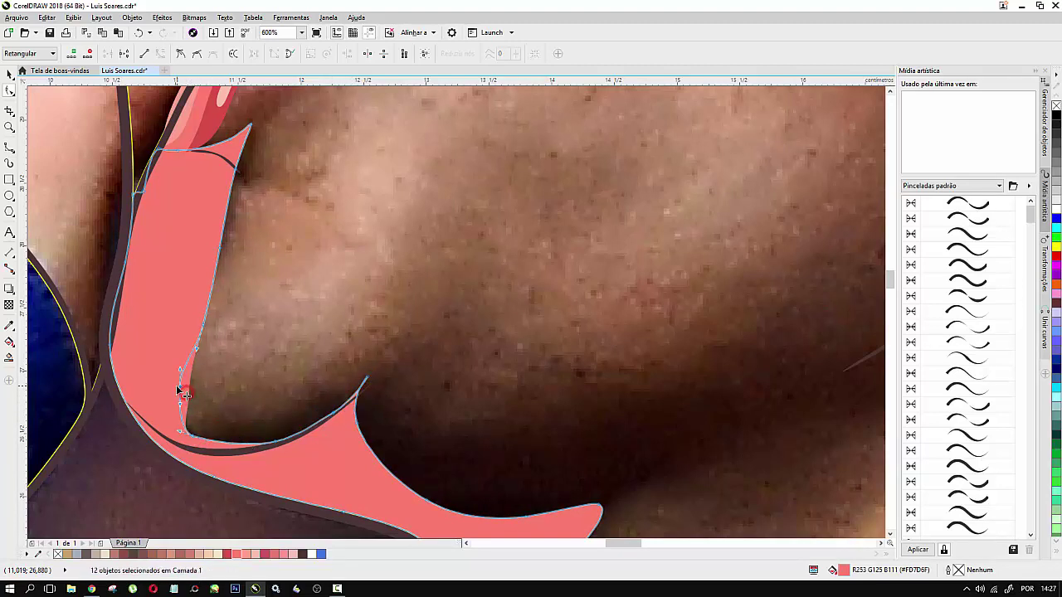
{"action": "left_click_drag", "start_coordinate": [184, 396], "coordinate": [178, 383]}
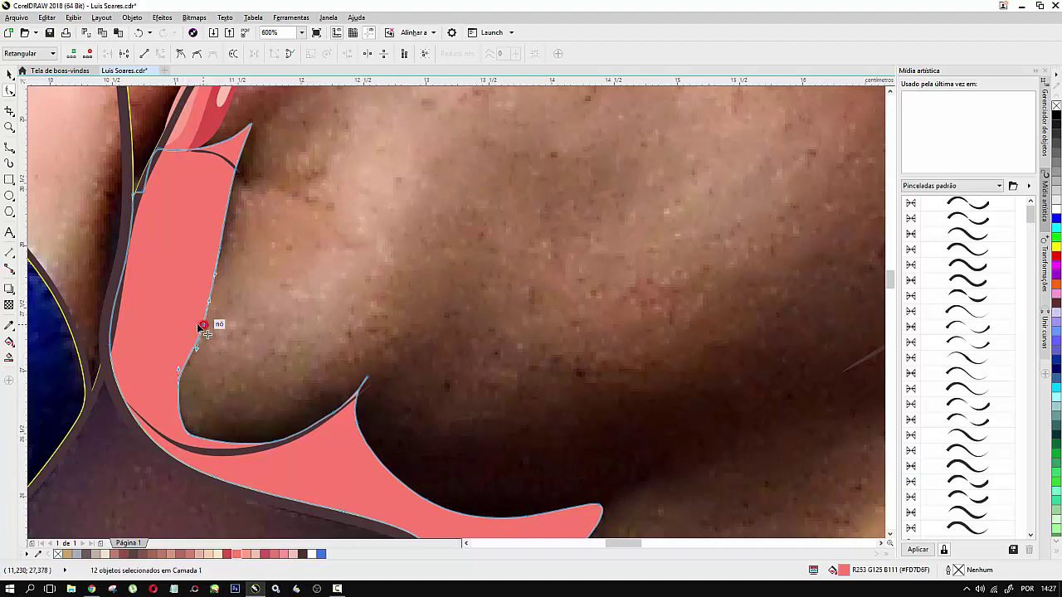
Step: Move the selected skin shadow shapes directly in front of the background photo in the stacking order
{"action": "scroll", "coordinate": [207, 266], "scroll_direction": "down", "scroll_amount": 4}
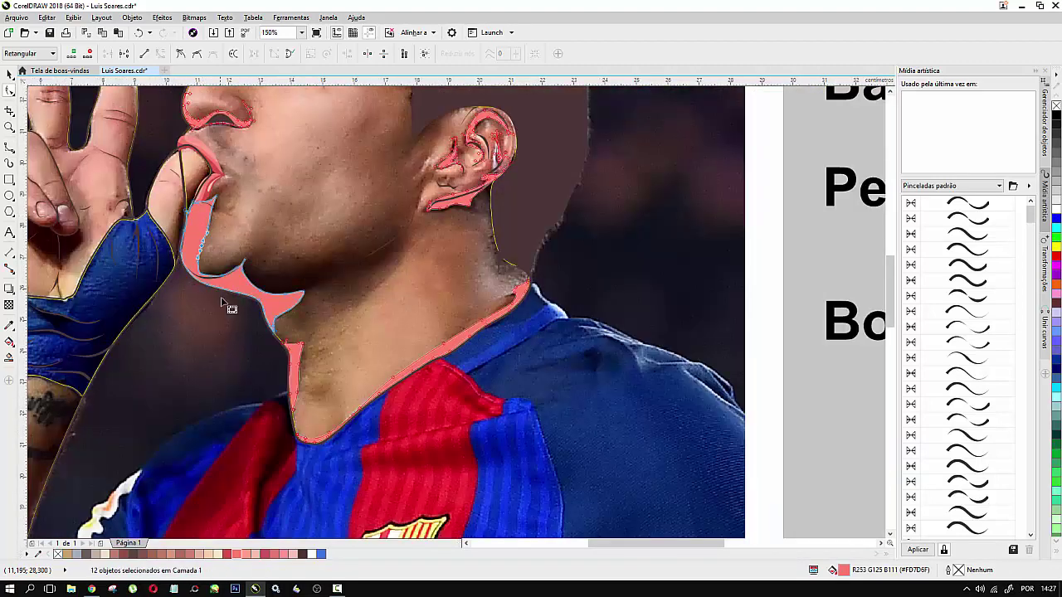
{"action": "left_click", "coordinate": [8, 76]}
{"action": "scroll", "coordinate": [381, 265], "scroll_direction": "down", "scroll_amount": 1}
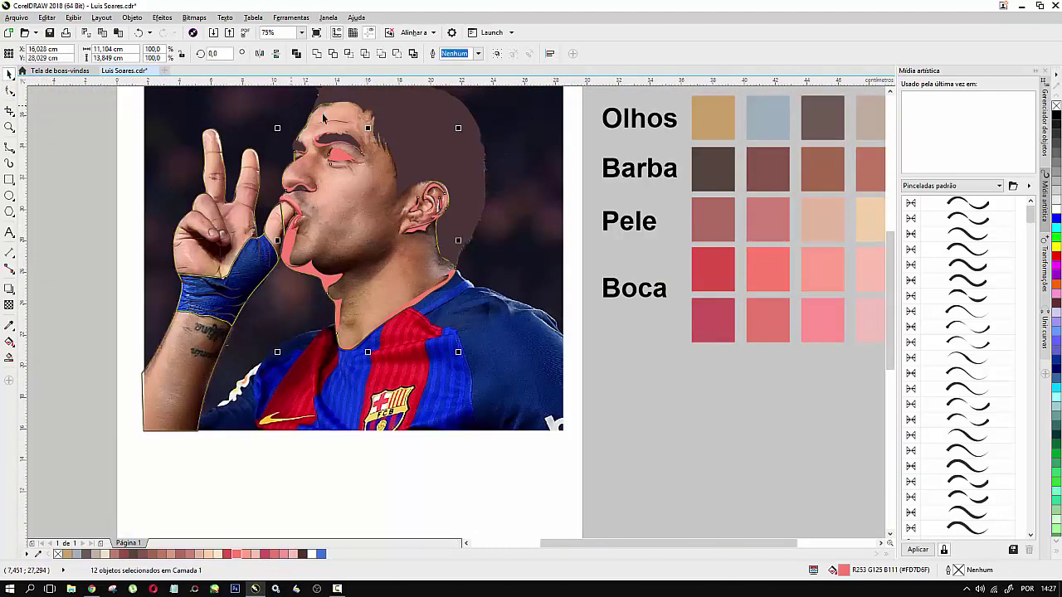
{"action": "scroll", "coordinate": [328, 136], "scroll_direction": "up", "scroll_amount": 1}
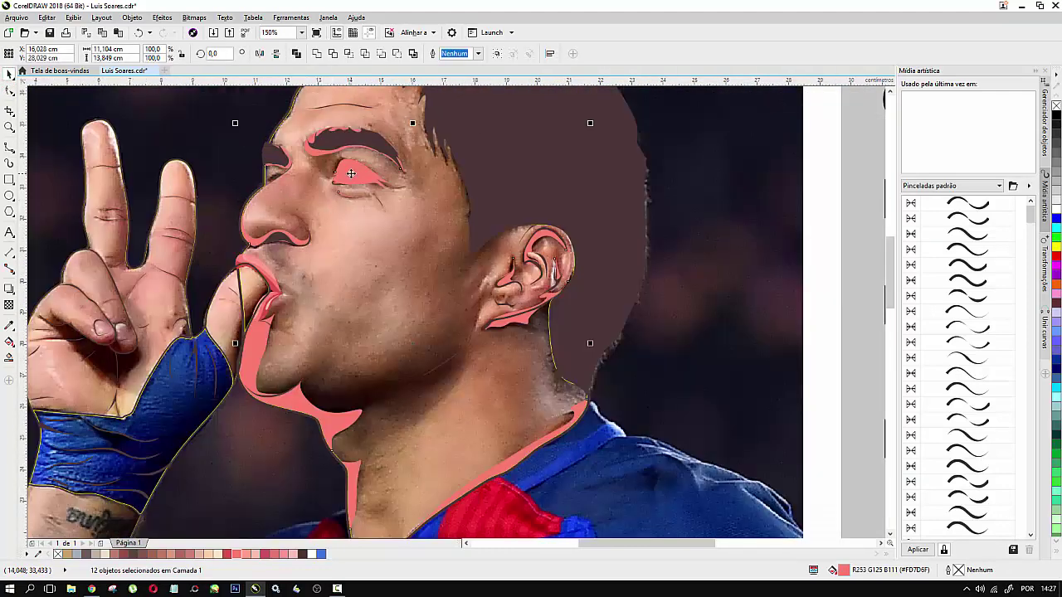
{"action": "right_click", "coordinate": [351, 173]}
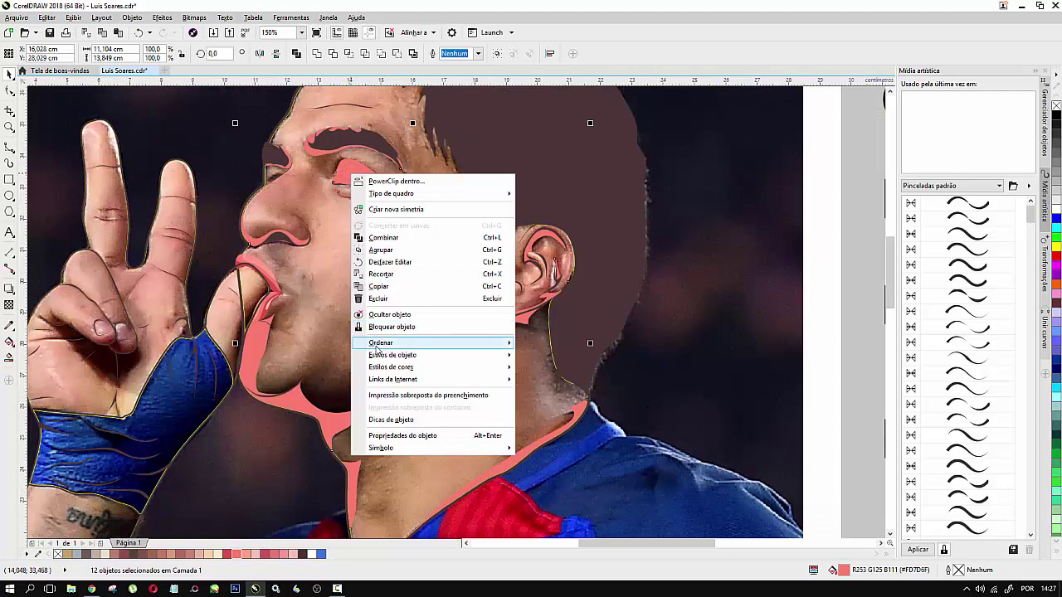
{"action": "mouse_move", "coordinate": [376, 344]}
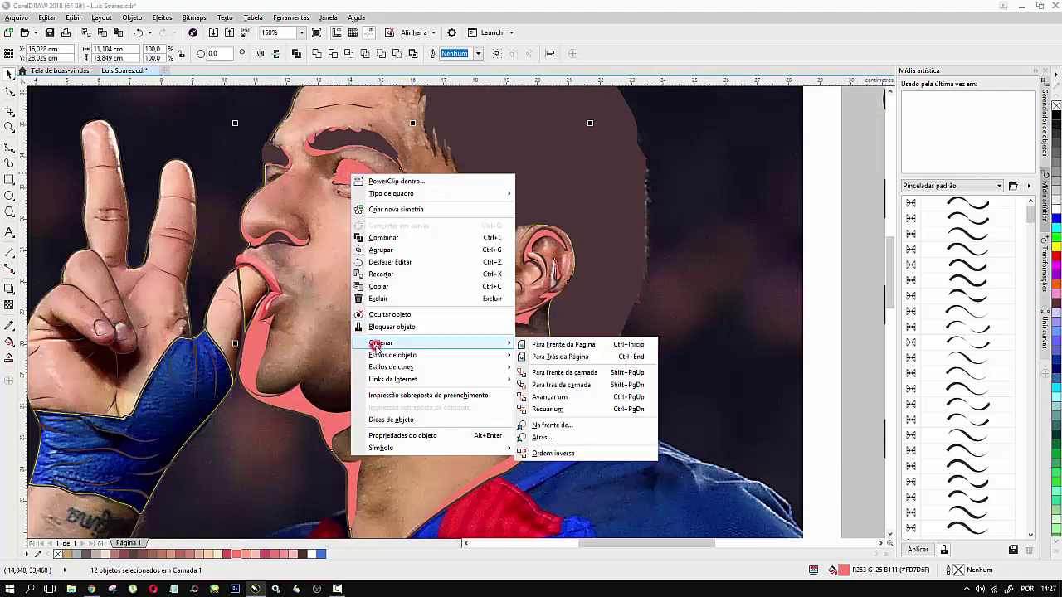
{"action": "left_click", "coordinate": [552, 424]}
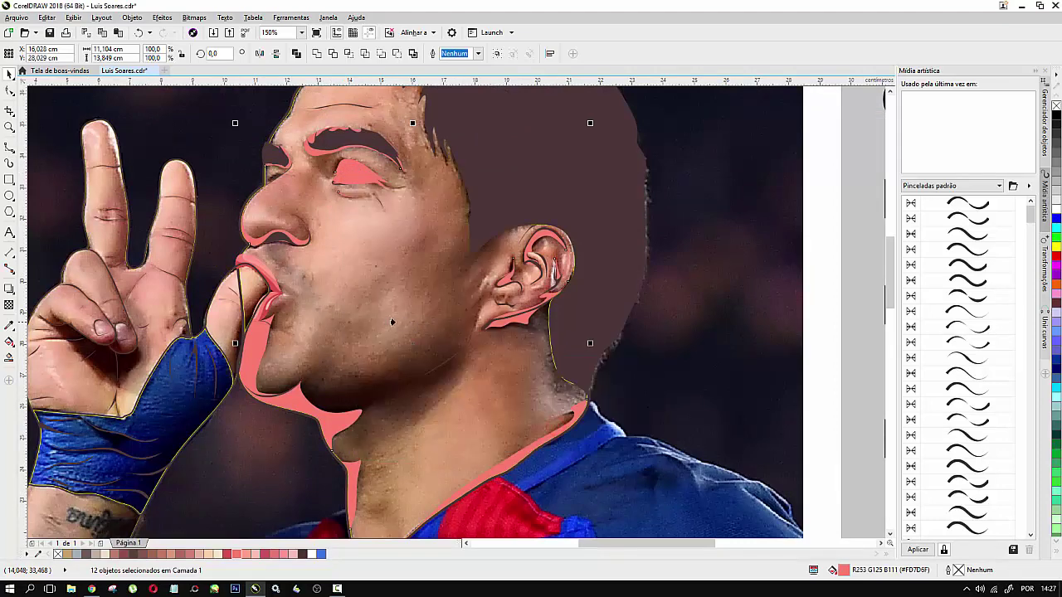
{"action": "right_click", "coordinate": [348, 175]}
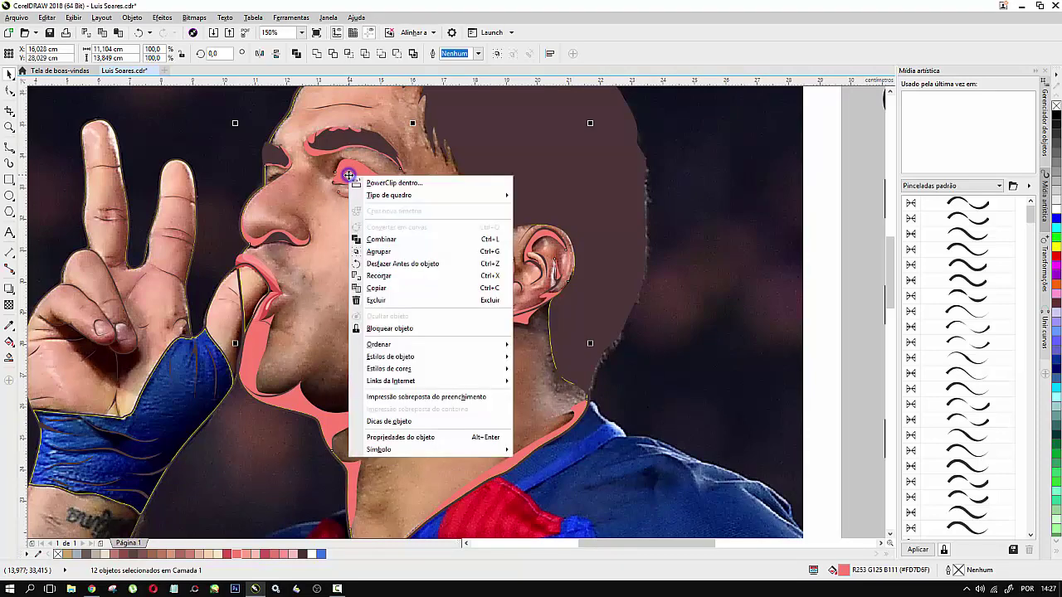
{"action": "mouse_move", "coordinate": [387, 347]}
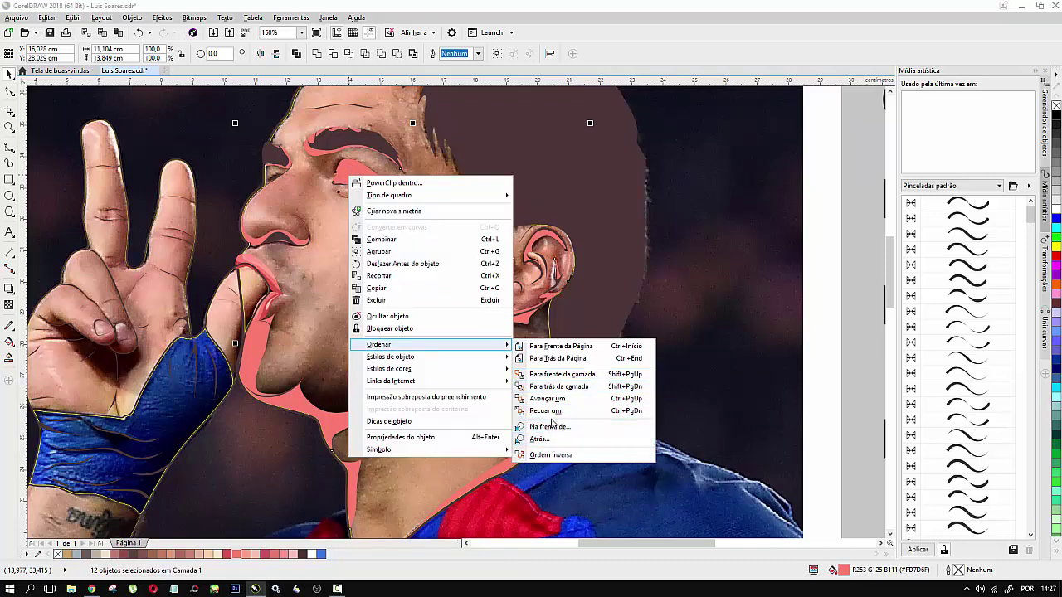
{"action": "left_click", "coordinate": [549, 426]}
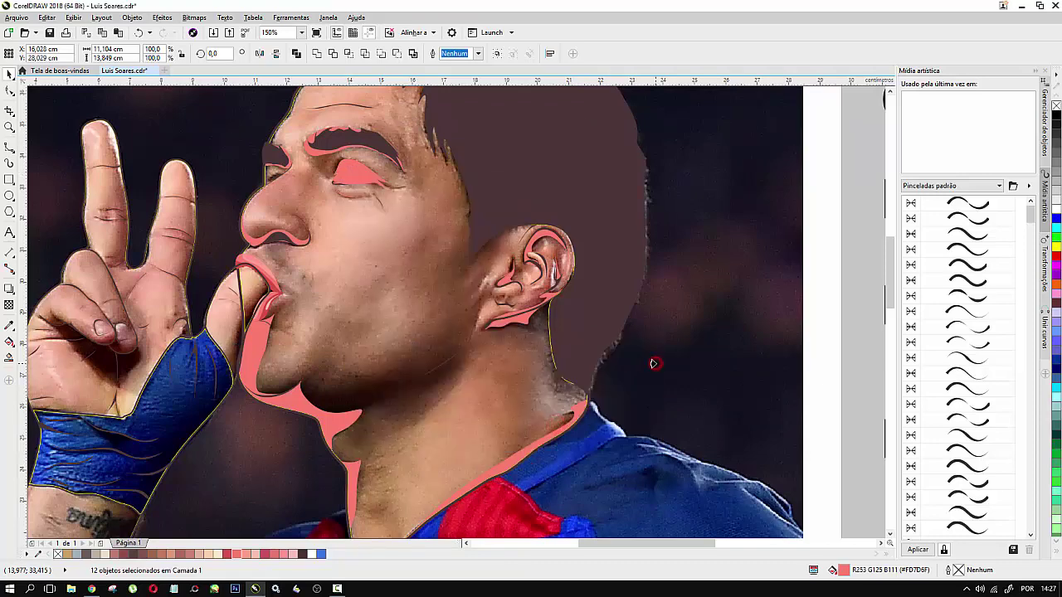
{"action": "left_click", "coordinate": [653, 363]}
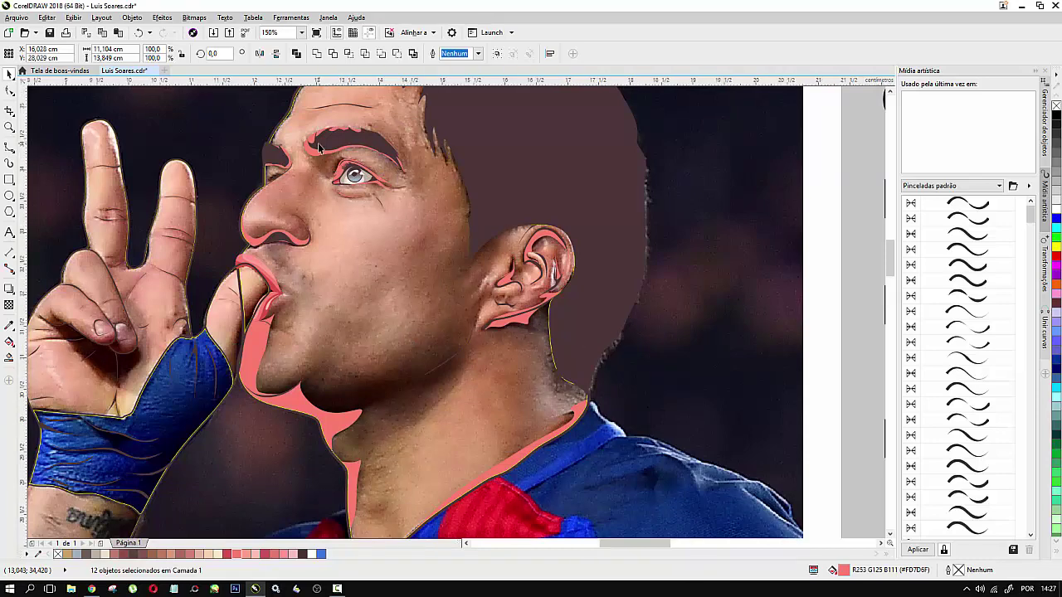
Step: Group all the selected skin shadow shapes and clear the selection
{"action": "scroll", "coordinate": [357, 173], "scroll_direction": "up", "scroll_amount": 4}
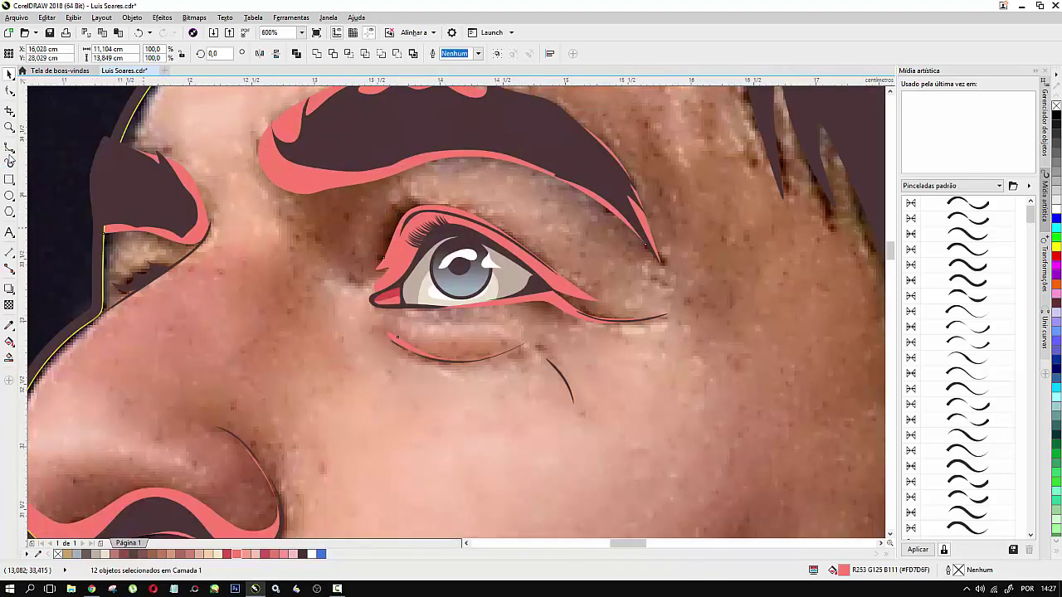
{"action": "scroll", "coordinate": [406, 258], "scroll_direction": "down", "scroll_amount": 4}
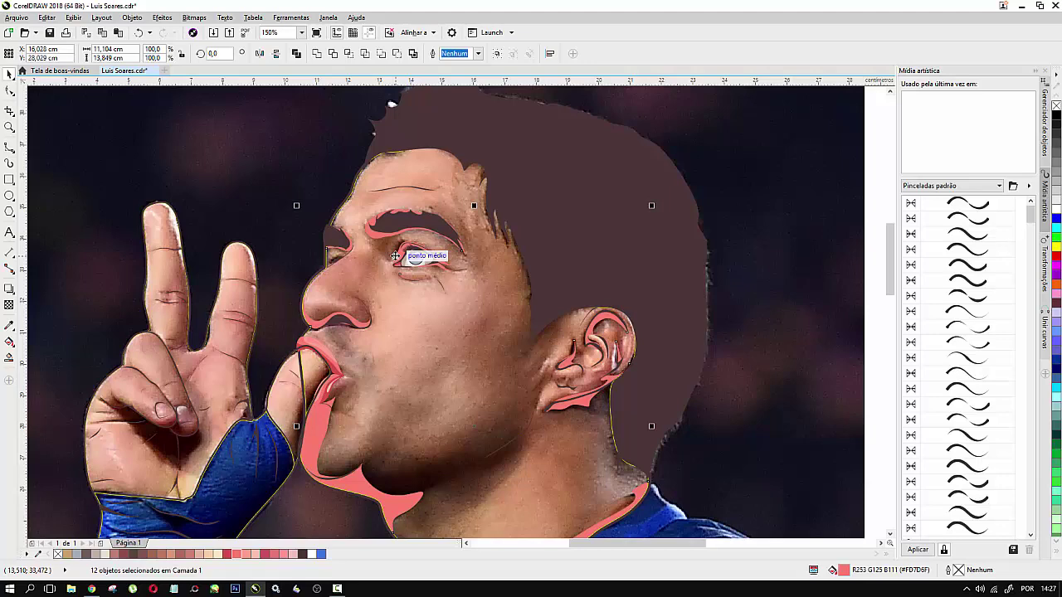
{"action": "key", "text": "ctrl+g"}
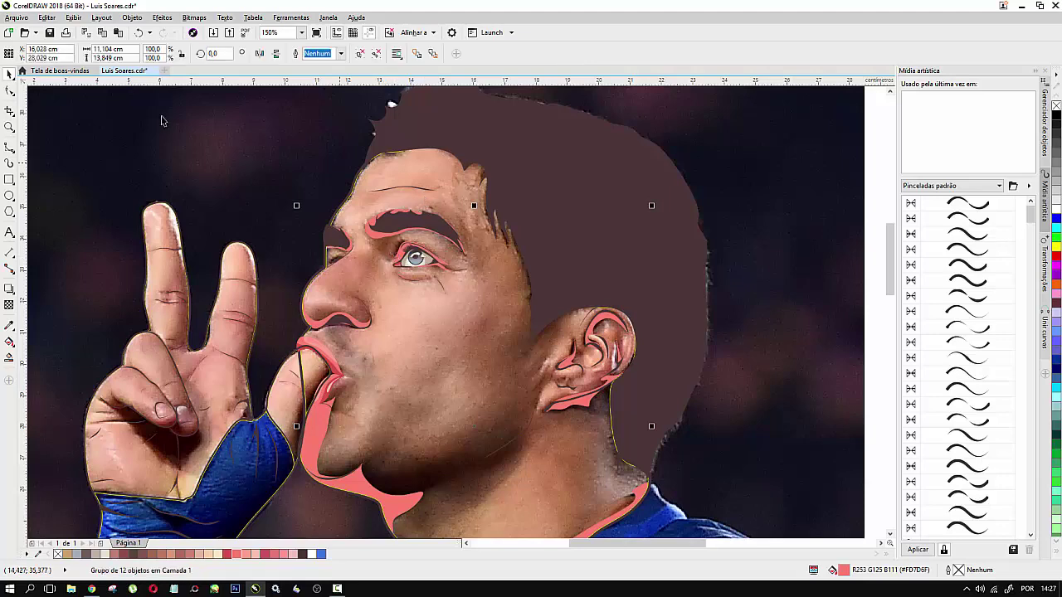
{"action": "left_click", "coordinate": [198, 174]}
Step: Draw a closed B-Spline shadow about 0.74 by 0.53 cm under the far eyebrow, along the nose bridge line
{"action": "scroll", "coordinate": [324, 263], "scroll_direction": "up", "scroll_amount": 2}
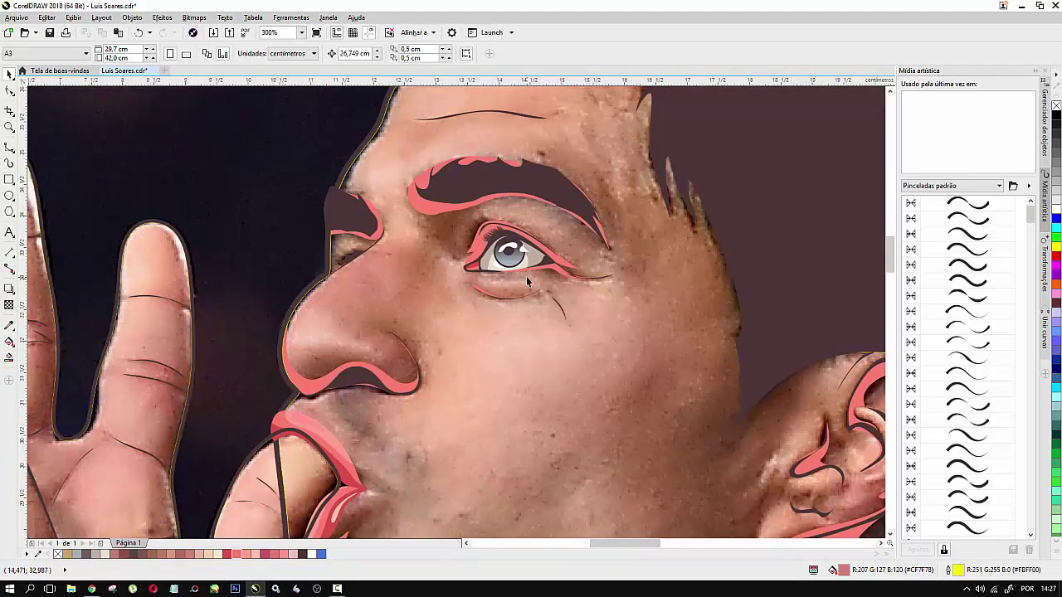
{"action": "left_click", "coordinate": [8, 148]}
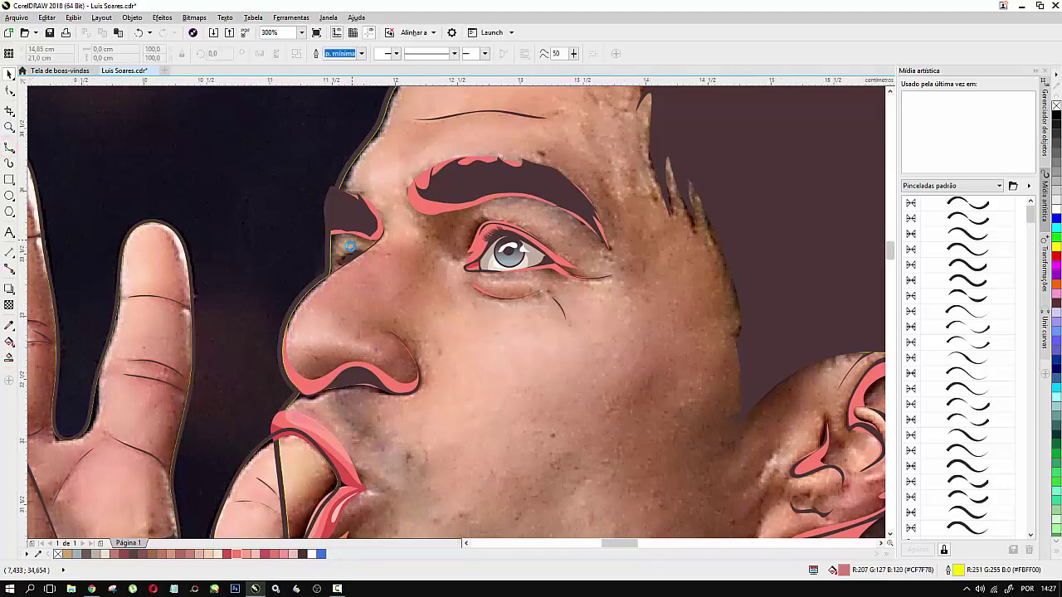
{"action": "scroll", "coordinate": [353, 241], "scroll_direction": "up", "scroll_amount": 2}
{"action": "left_click", "coordinate": [320, 300]}
{"action": "left_click", "coordinate": [313, 284]}
{"action": "left_click", "coordinate": [334, 261]}
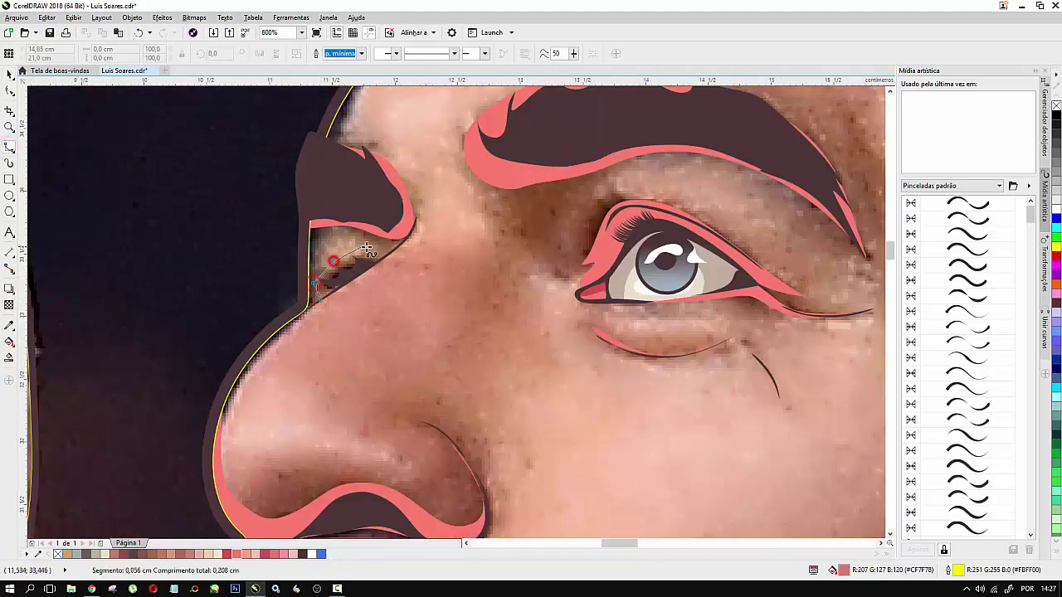
{"action": "left_click", "coordinate": [367, 246]}
{"action": "left_click", "coordinate": [367, 235]}
{"action": "left_click", "coordinate": [416, 224]}
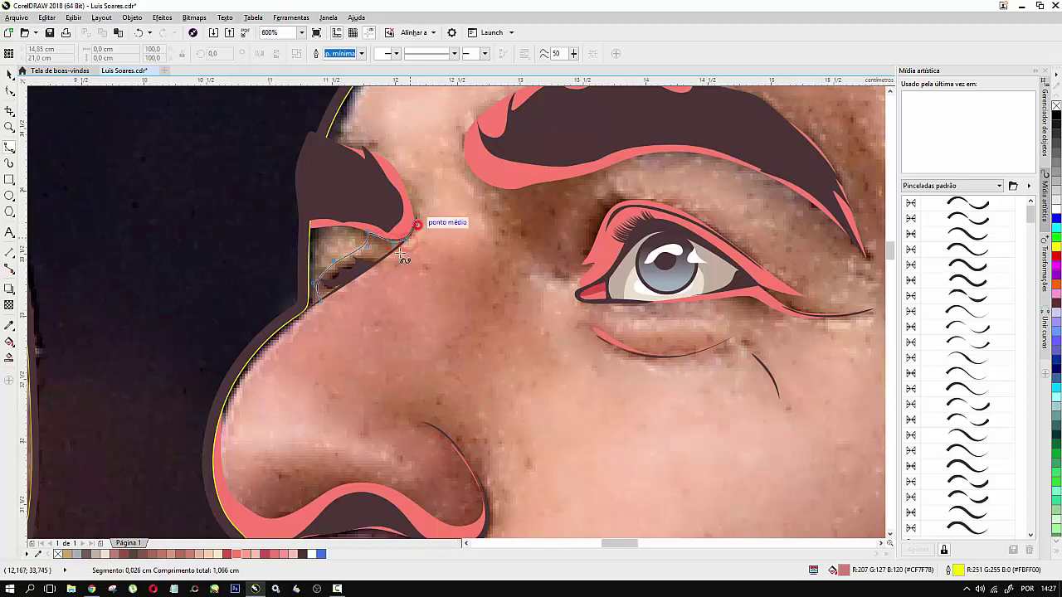
{"action": "left_click", "coordinate": [384, 259]}
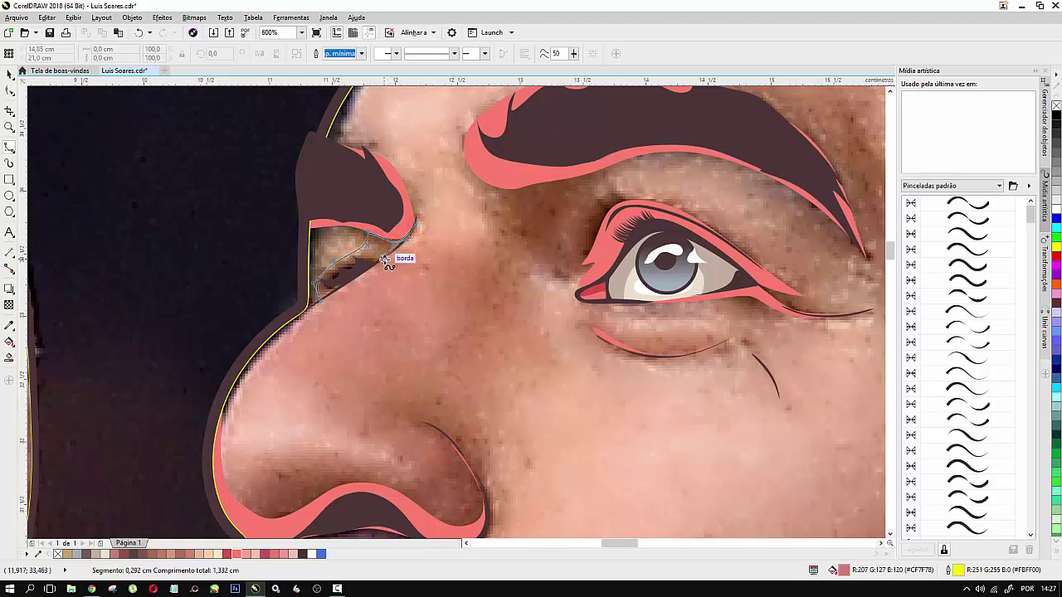
{"action": "left_click", "coordinate": [321, 296]}
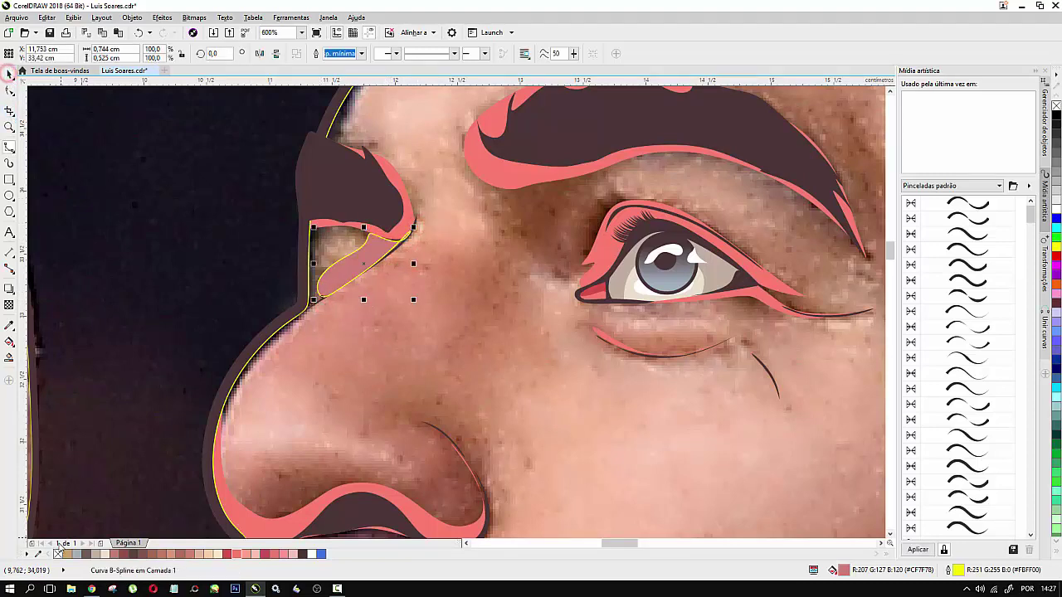
Step: Give the far-eye shadow a #FD7D6F fill without an outline and place it directly in front of the background photo
{"action": "right_click", "coordinate": [57, 553]}
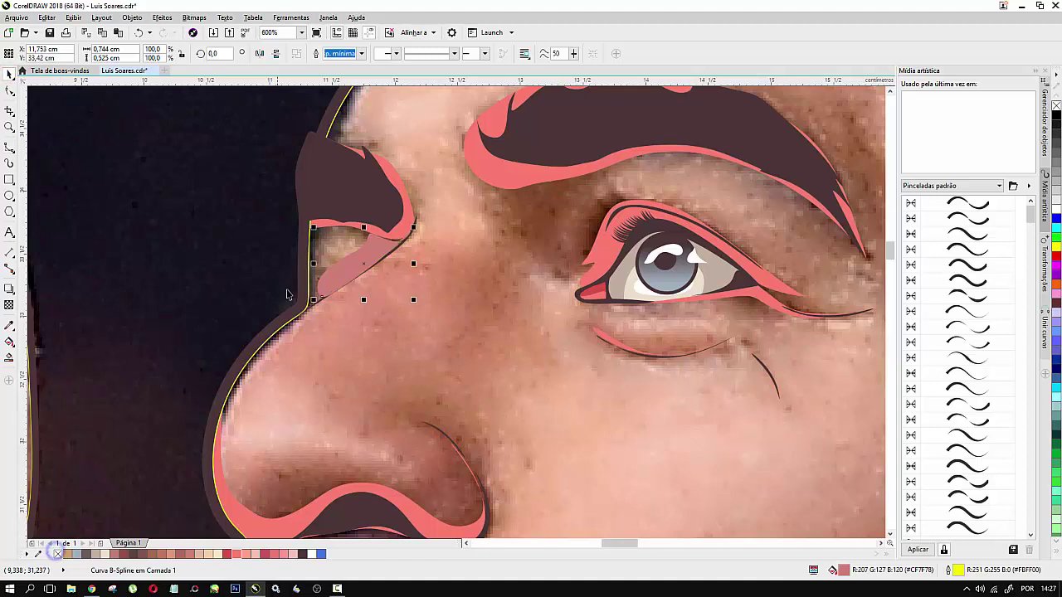
{"action": "left_click", "coordinate": [237, 556]}
{"action": "right_click", "coordinate": [362, 250]}
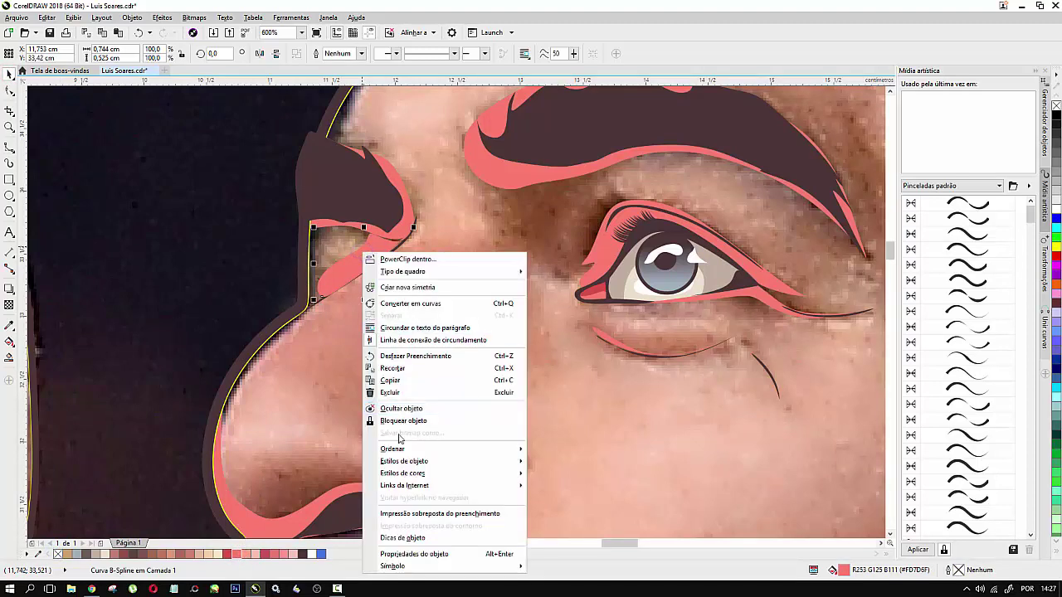
{"action": "mouse_move", "coordinate": [398, 449]}
{"action": "left_click", "coordinate": [561, 516]}
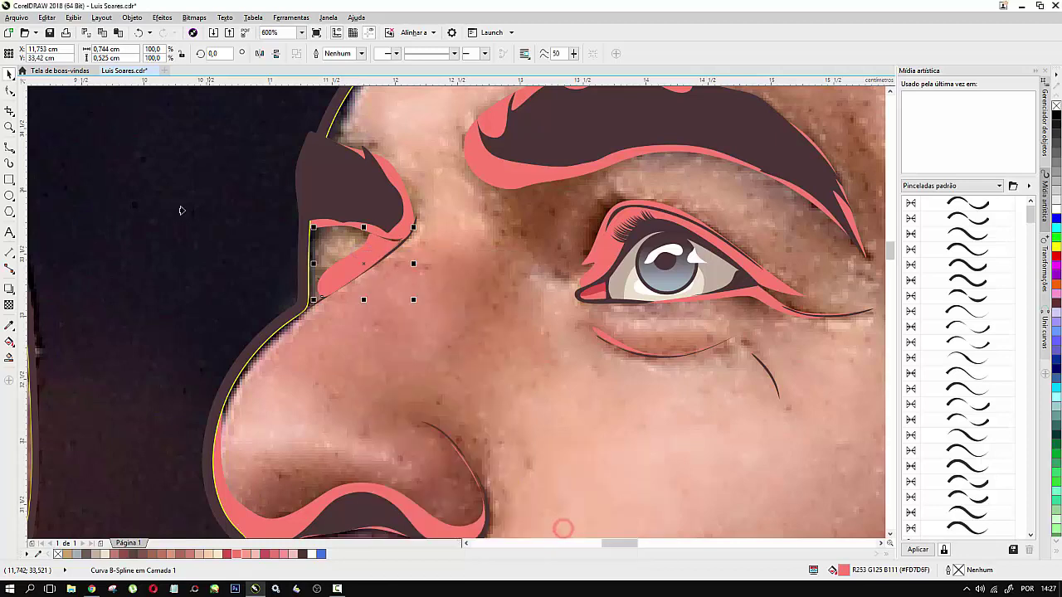
{"action": "left_click", "coordinate": [181, 208]}
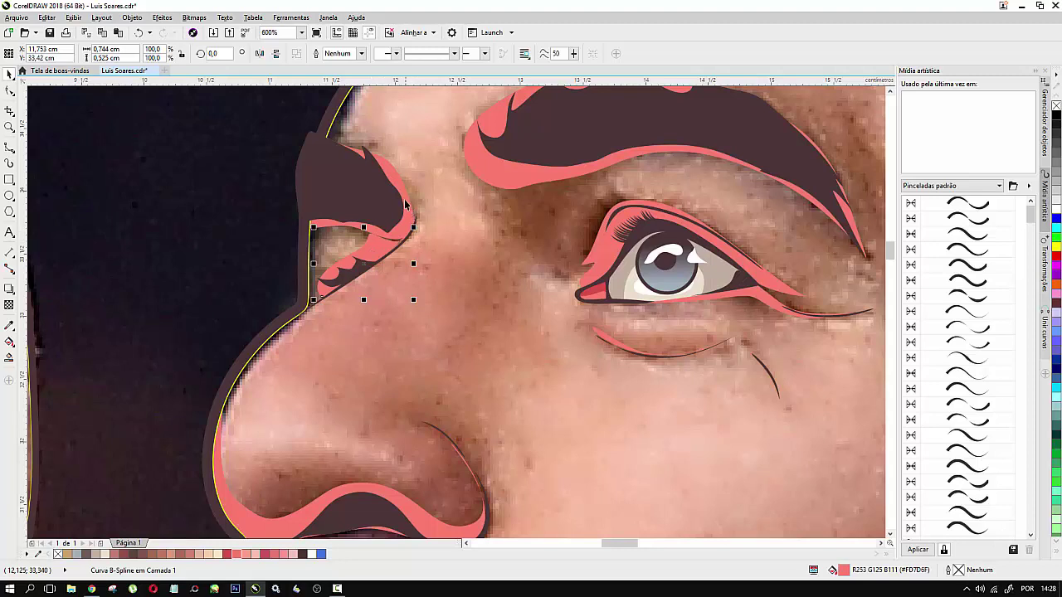
Step: Group the far-eye shadow with the existing group of skin shadows
{"action": "left_click", "coordinate": [394, 176], "text": "shift"}
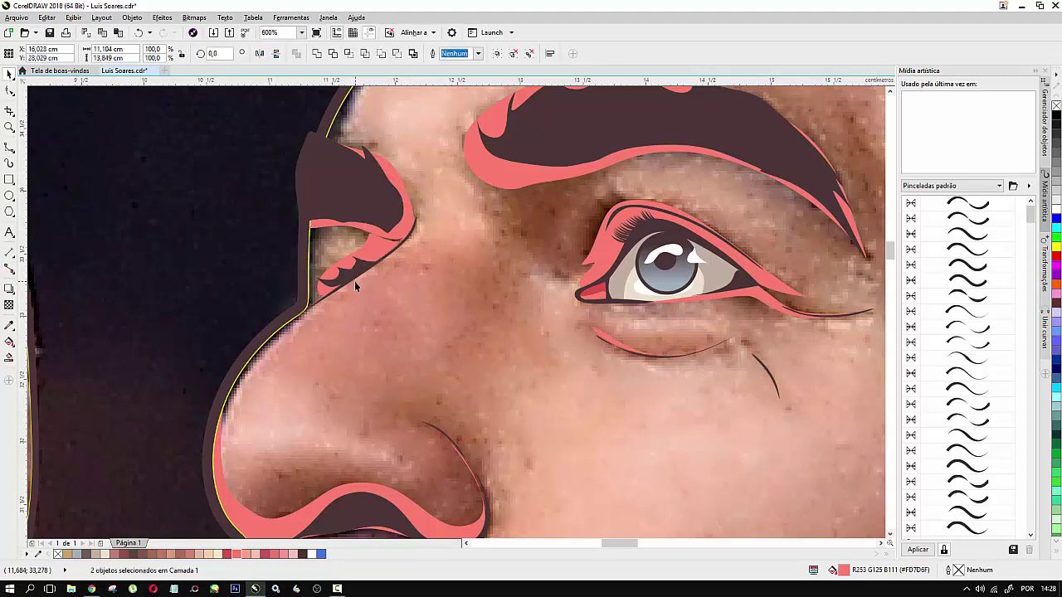
{"action": "key", "text": "ctrl+g"}
{"action": "scroll", "coordinate": [421, 285], "scroll_direction": "down", "scroll_amount": 5}
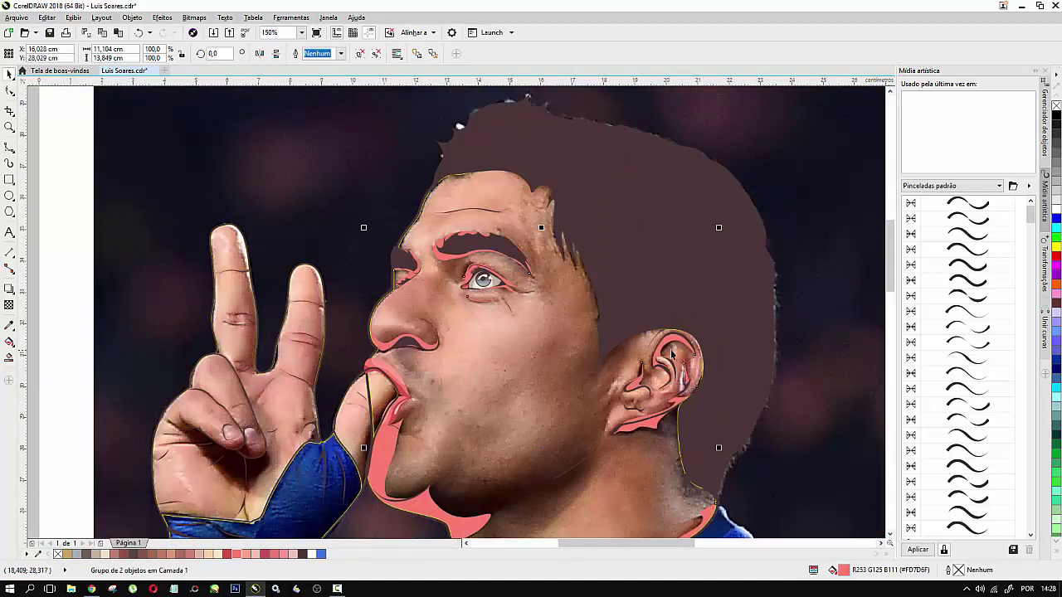
Step: Draw a closed B-Spline shape about 1.34 by 1.97 cm over the far eyebrow and eye, extending into the dark background
{"action": "left_click", "coordinate": [9, 149]}
{"action": "scroll", "coordinate": [494, 229], "scroll_direction": "up", "scroll_amount": 2}
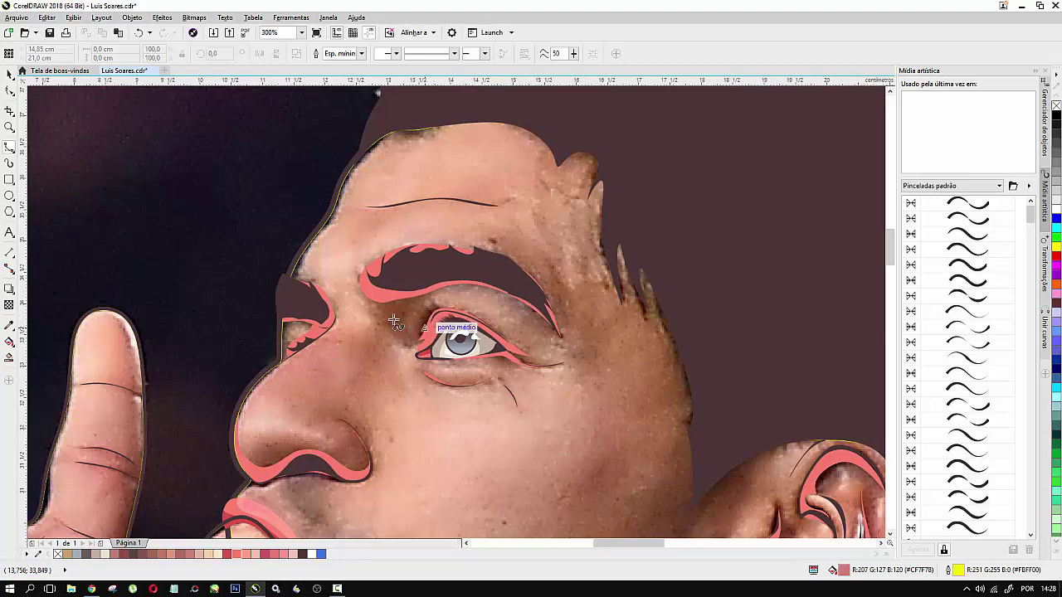
{"action": "scroll", "coordinate": [284, 321], "scroll_direction": "up", "scroll_amount": 1}
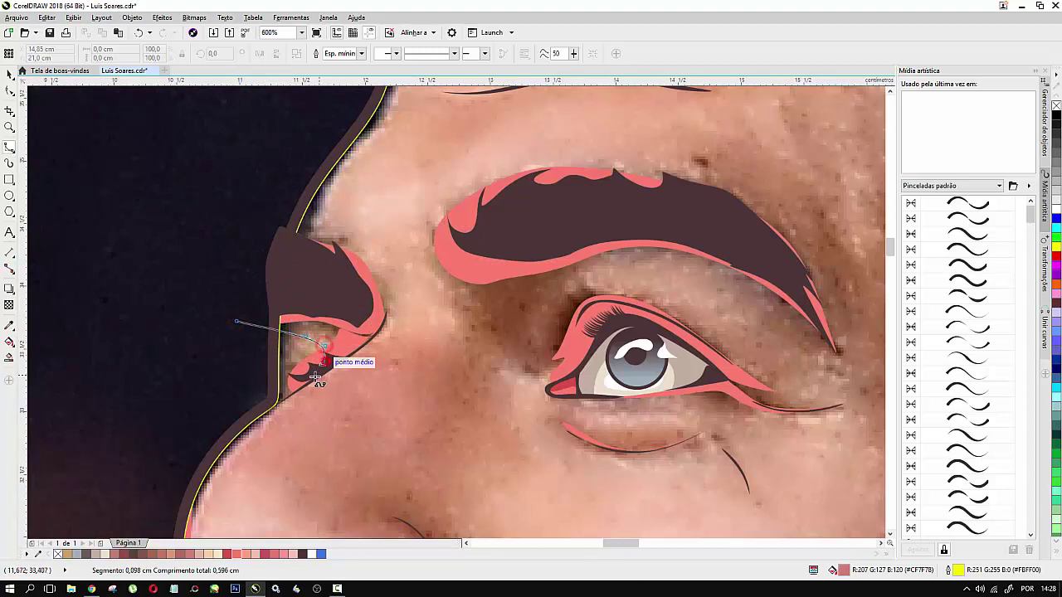
{"action": "left_click_drag", "start_coordinate": [313, 377], "coordinate": [283, 395]}
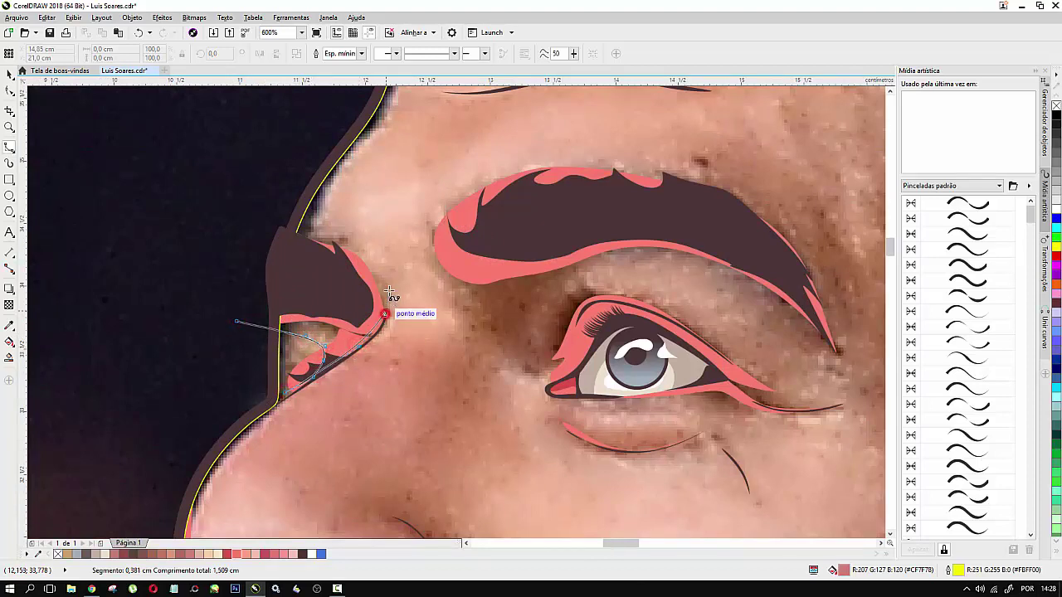
{"action": "left_click_drag", "start_coordinate": [388, 283], "coordinate": [374, 251]}
{"action": "left_click_drag", "start_coordinate": [345, 115], "coordinate": [261, 175]}
{"action": "left_click", "coordinate": [216, 311]}
{"action": "left_click", "coordinate": [237, 322]}
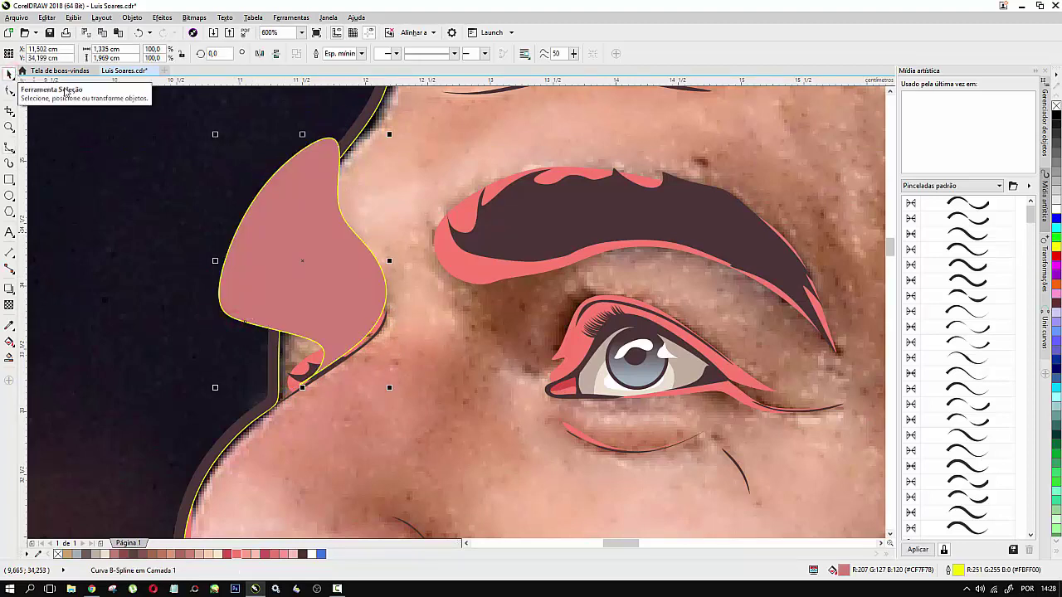
Step: Intersect the far-eye shape with the yellow face outline and delete the original B-Spline shape
{"action": "left_click", "coordinate": [431, 136]}
{"action": "left_click", "coordinate": [388, 105], "text": "shift"}
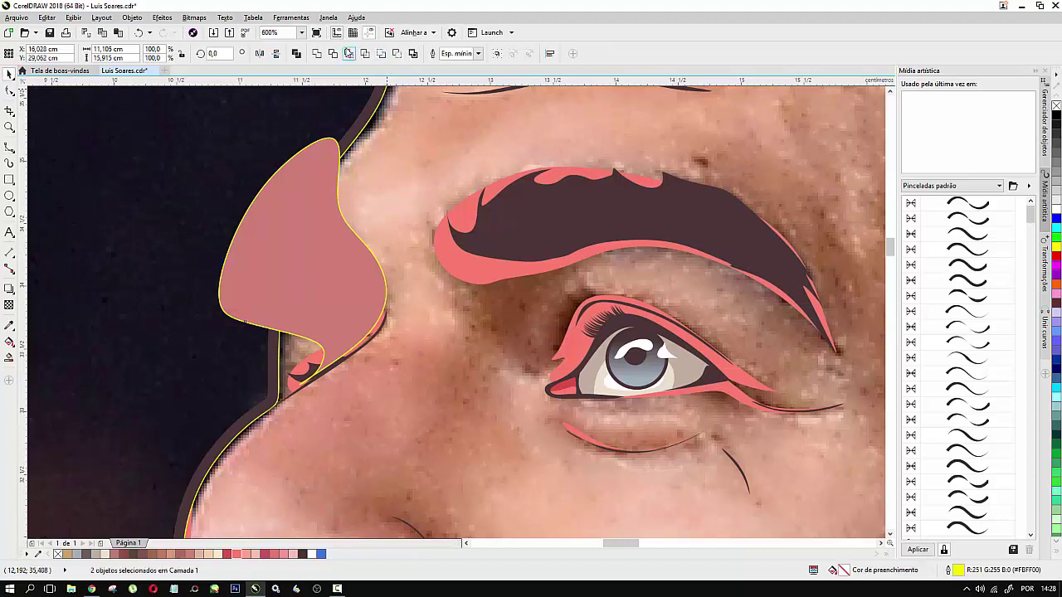
{"action": "left_click", "coordinate": [347, 53]}
{"action": "left_click", "coordinate": [252, 237]}
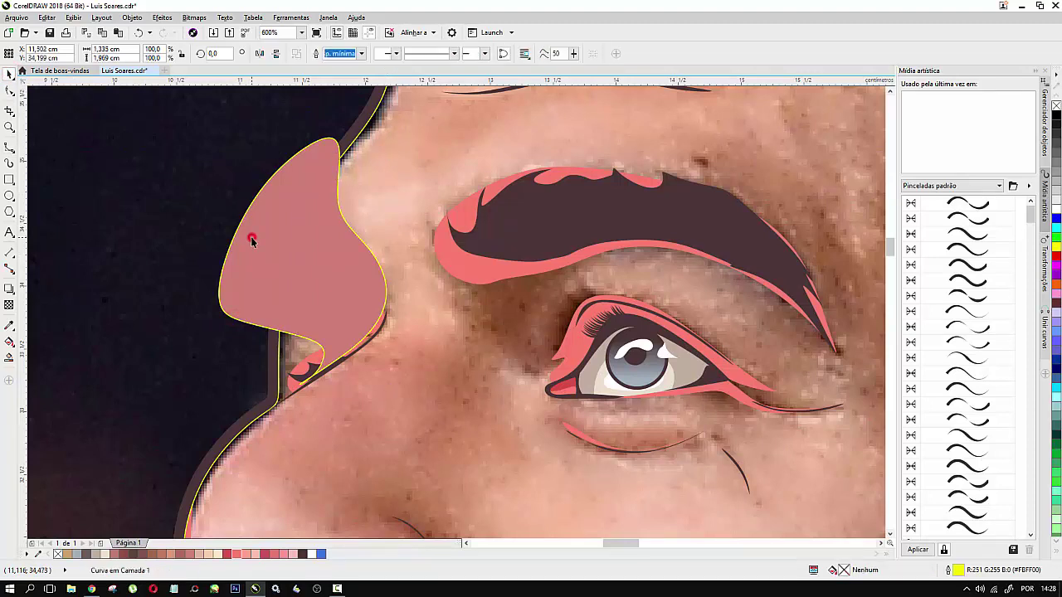
{"action": "left_click_drag", "start_coordinate": [250, 238], "coordinate": [161, 231]}
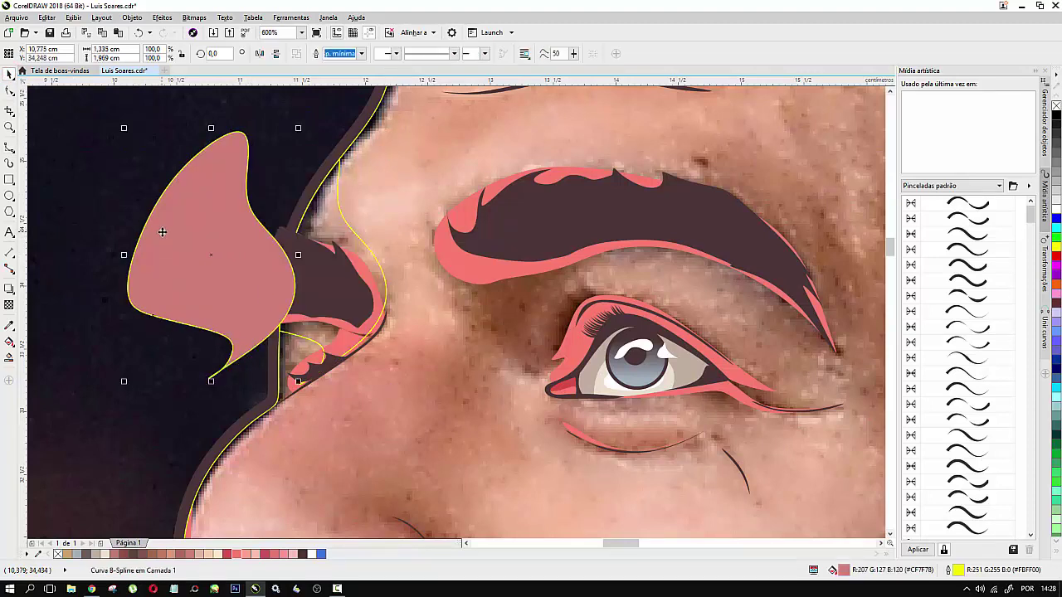
{"action": "key", "text": "Delete"}
{"action": "scroll", "coordinate": [210, 270], "scroll_direction": "down", "scroll_amount": 2}
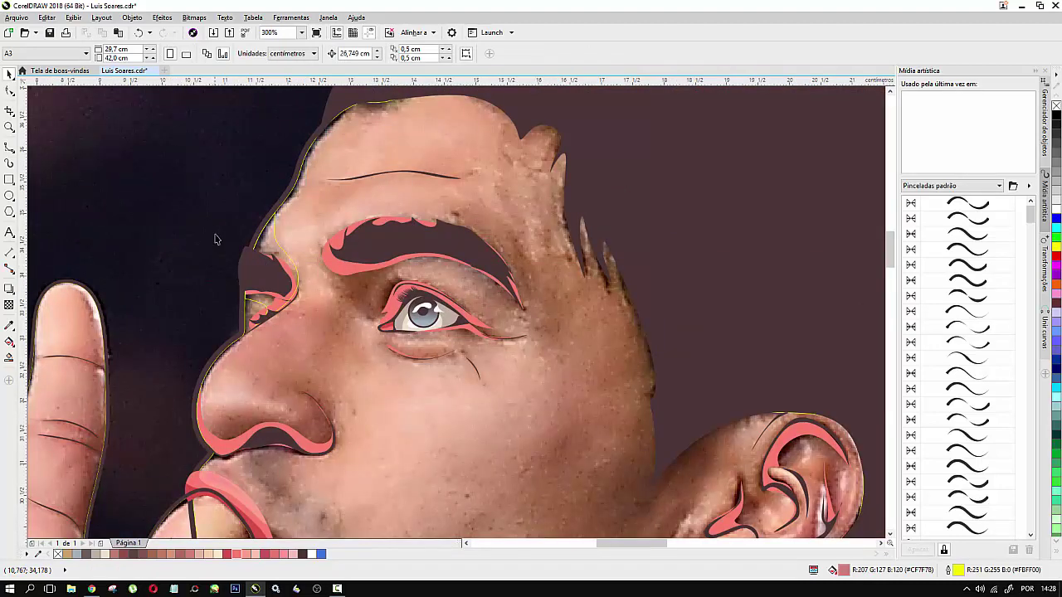
Step: Set a uniform white (#FFFFFF) fill as the default for new B-Spline shapes
{"action": "left_click", "coordinate": [10, 148]}
{"action": "scroll", "coordinate": [381, 247], "scroll_direction": "down", "scroll_amount": 2}
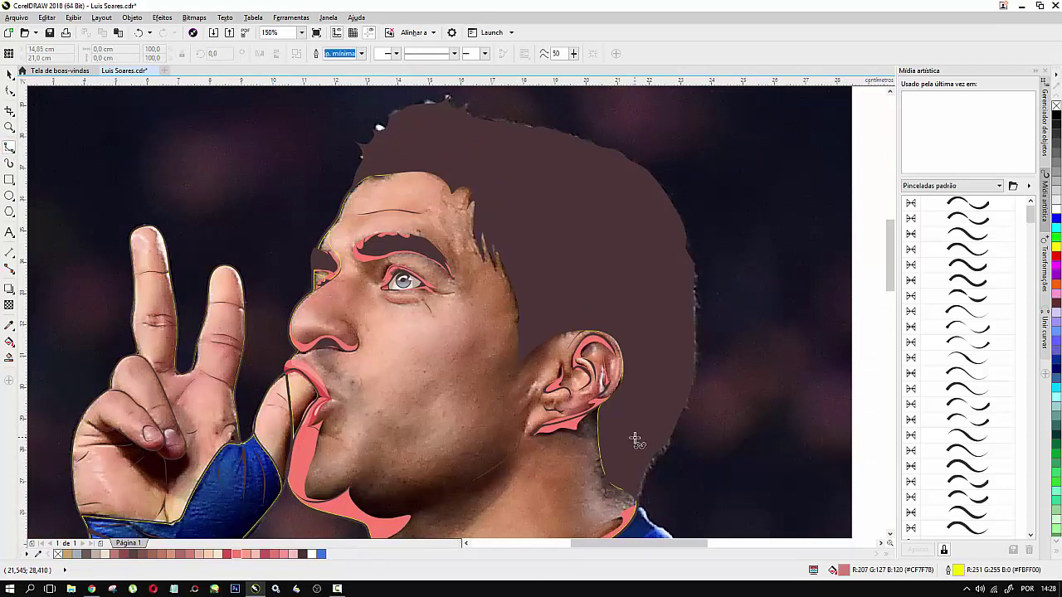
{"action": "key", "text": "F11"}
{"action": "left_click", "coordinate": [365, 261]}
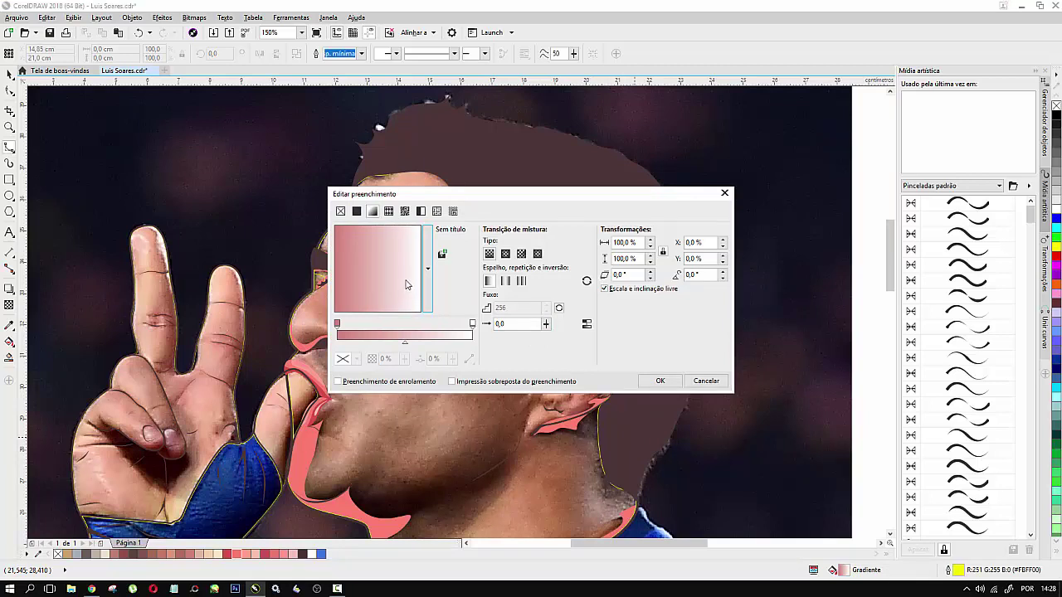
{"action": "left_click_drag", "start_coordinate": [416, 236], "coordinate": [414, 234]}
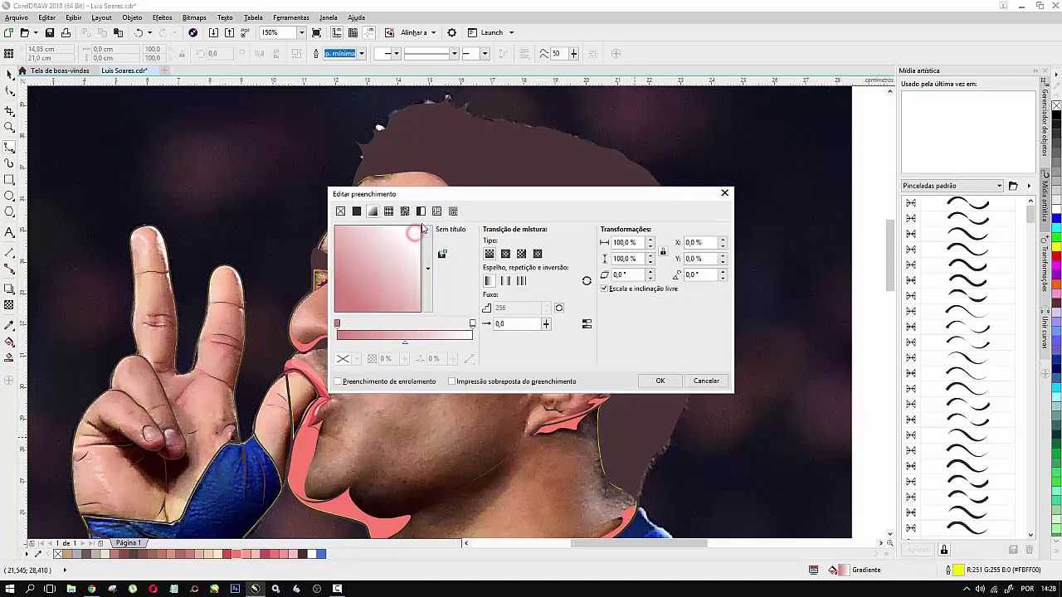
{"action": "left_click", "coordinate": [355, 211]}
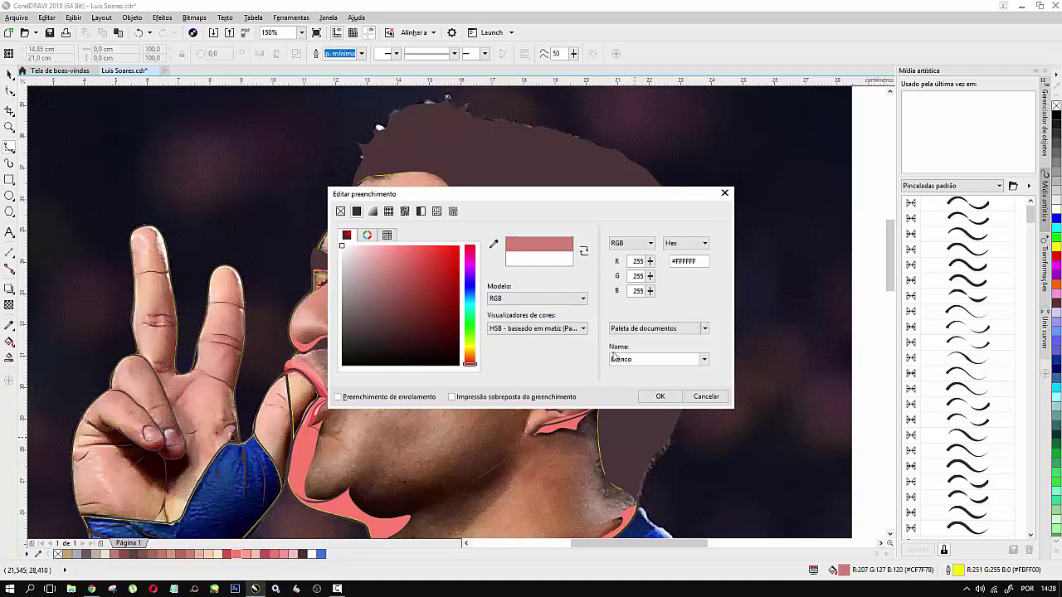
{"action": "left_click", "coordinate": [660, 396]}
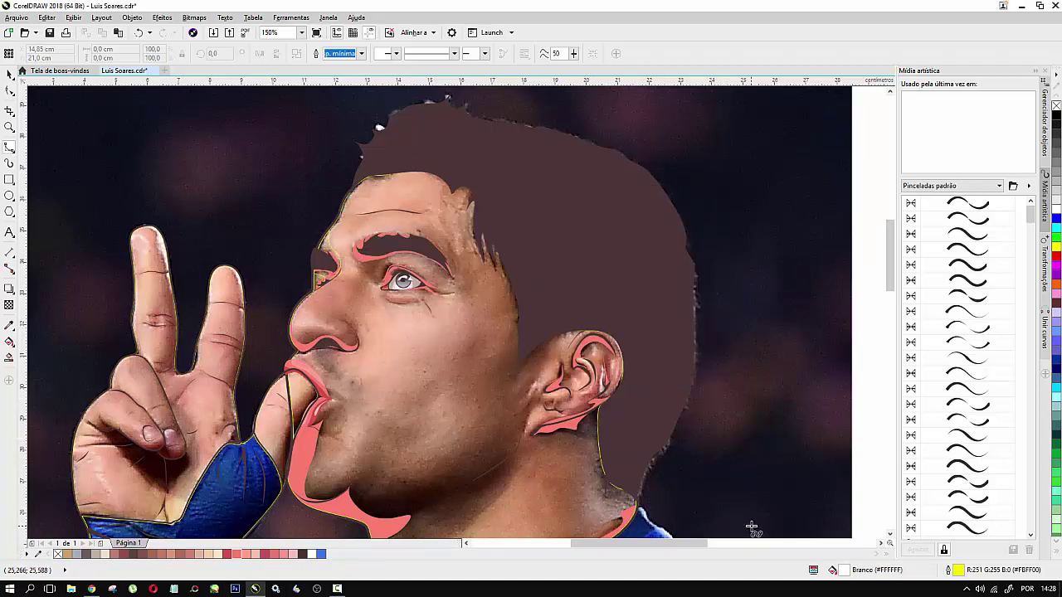
Step: Set the default outline colour for new shapes to red #FF0011
{"action": "key", "text": "F12"}
{"action": "left_click", "coordinate": [474, 193]}
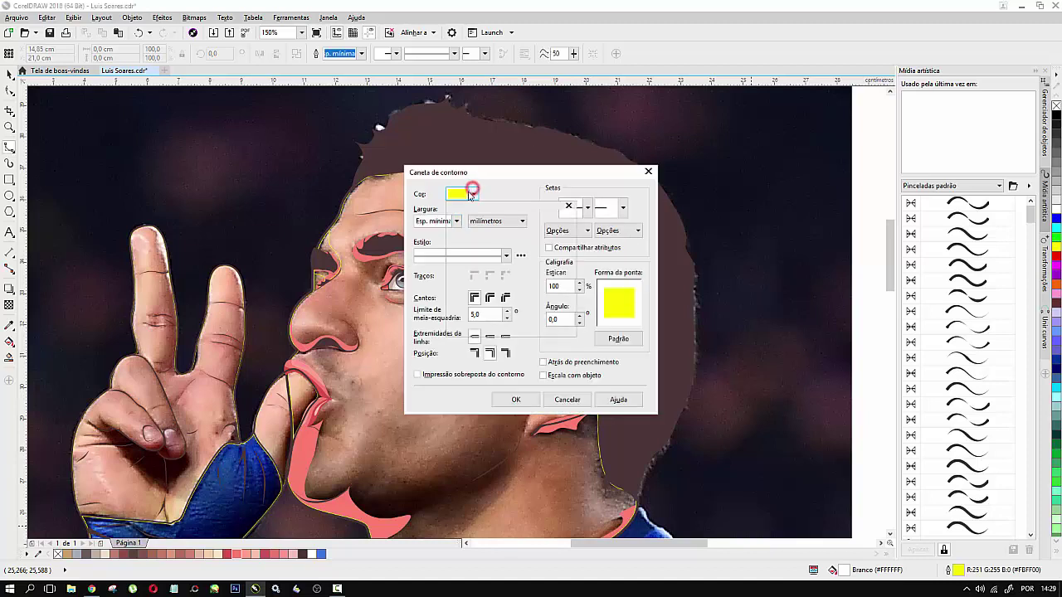
{"action": "left_click_drag", "start_coordinate": [524, 305], "coordinate": [525, 253]}
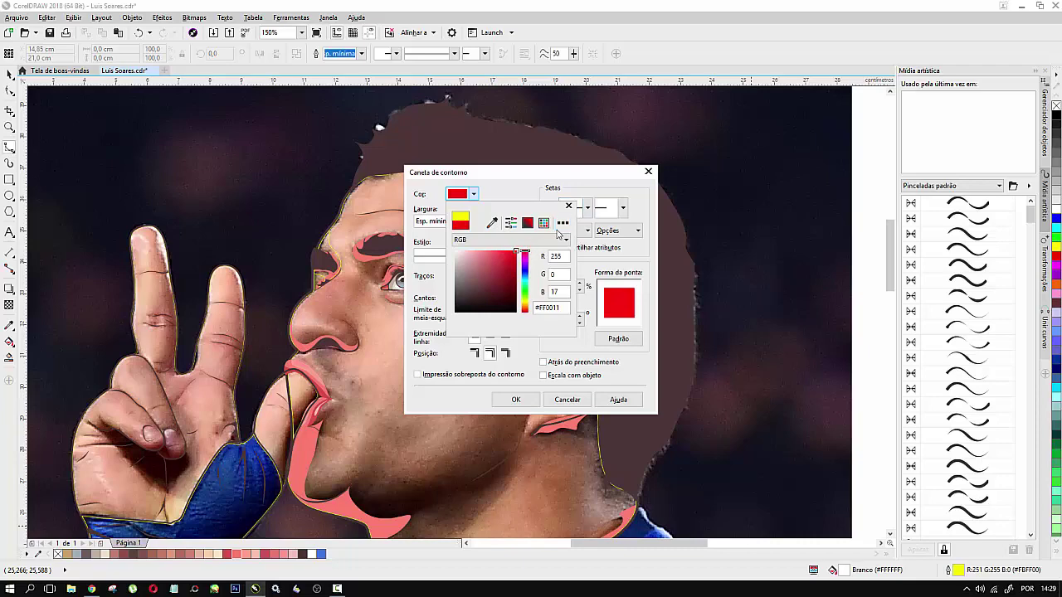
{"action": "left_click", "coordinate": [568, 206]}
{"action": "left_click", "coordinate": [515, 399]}
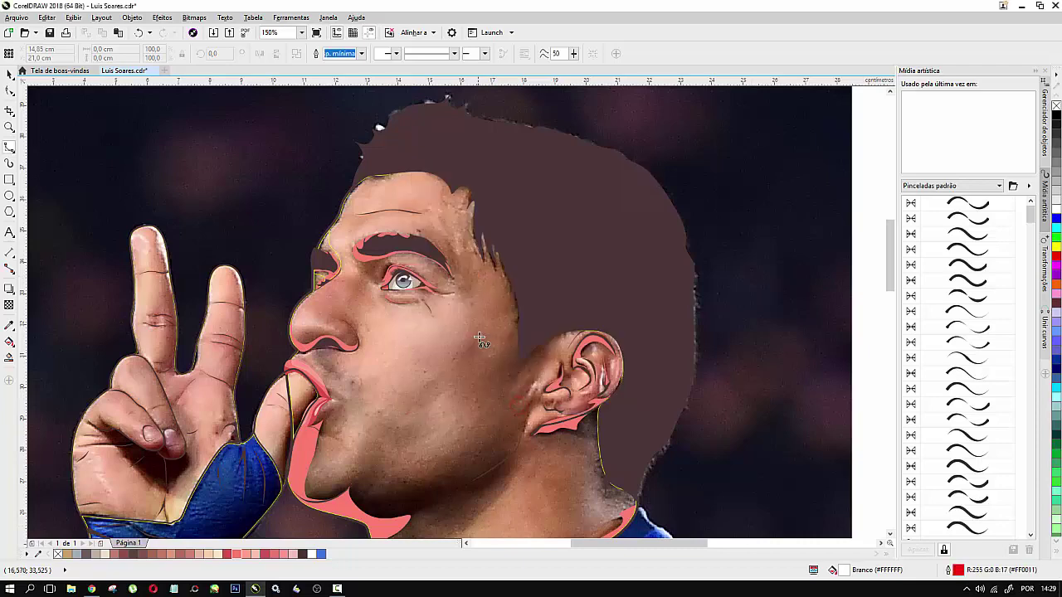
Step: Start a B-Spline contour on the finger at the lips and trace it down around the chin and along the lower jaw
{"action": "scroll", "coordinate": [415, 166], "scroll_direction": "up", "scroll_amount": 2}
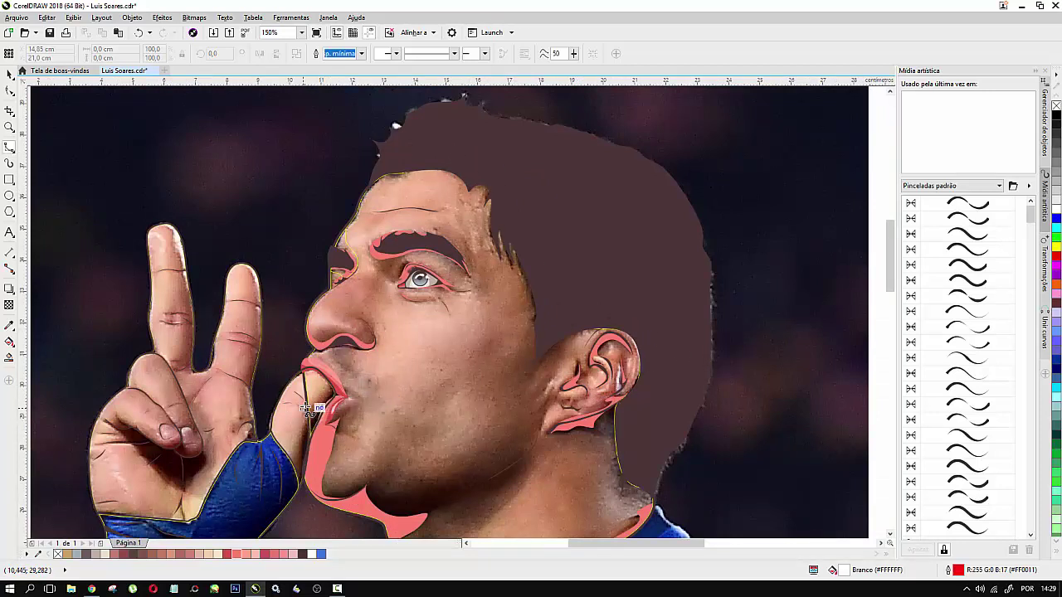
{"action": "left_click", "coordinate": [299, 407]}
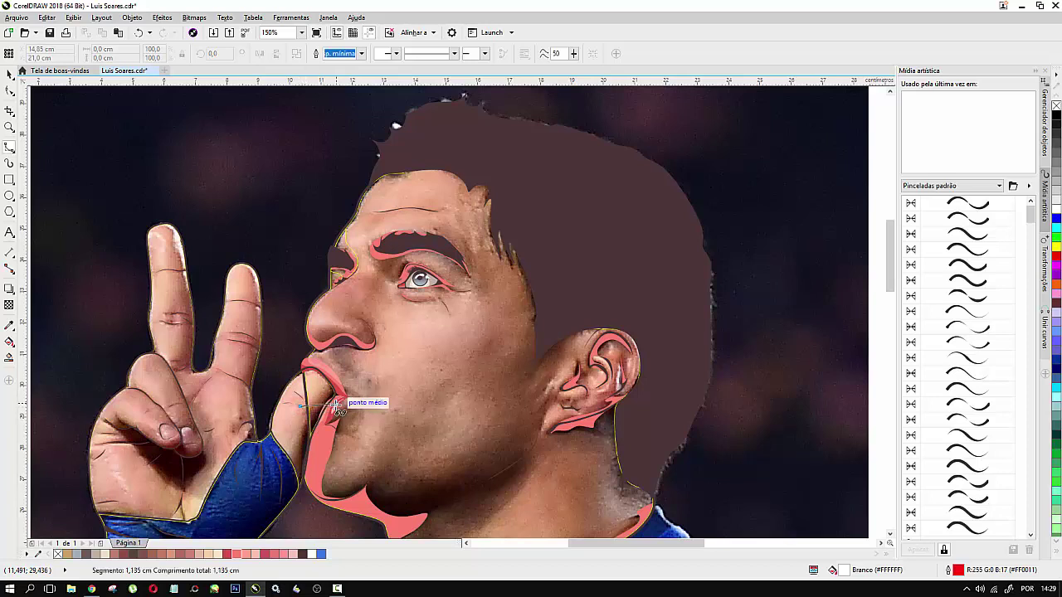
{"action": "left_click", "coordinate": [338, 396]}
{"action": "left_click", "coordinate": [355, 399]}
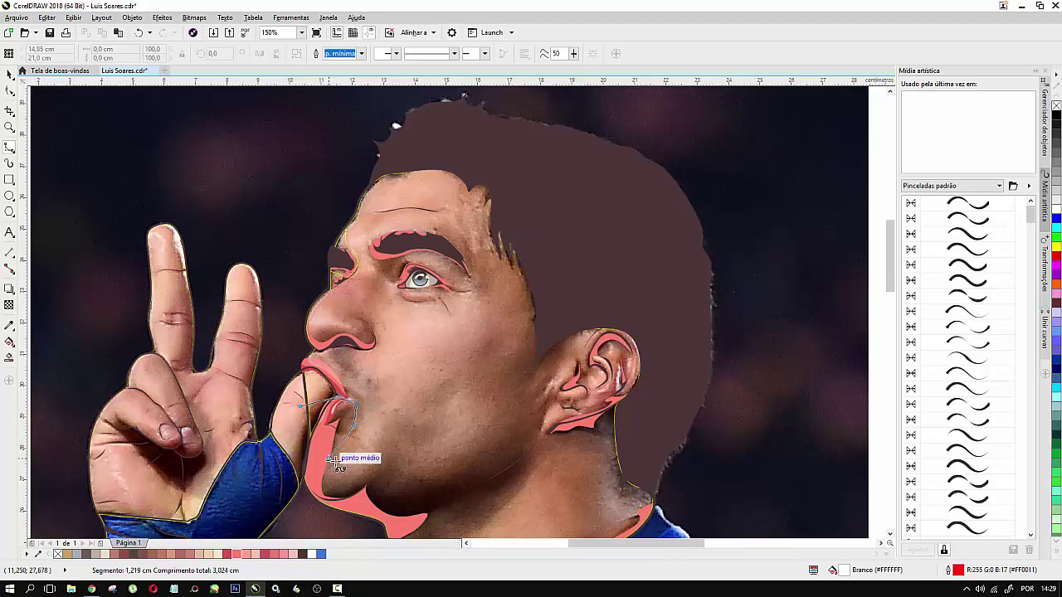
{"action": "left_click", "coordinate": [335, 462]}
{"action": "left_click", "coordinate": [361, 477]}
{"action": "left_click", "coordinate": [380, 454]}
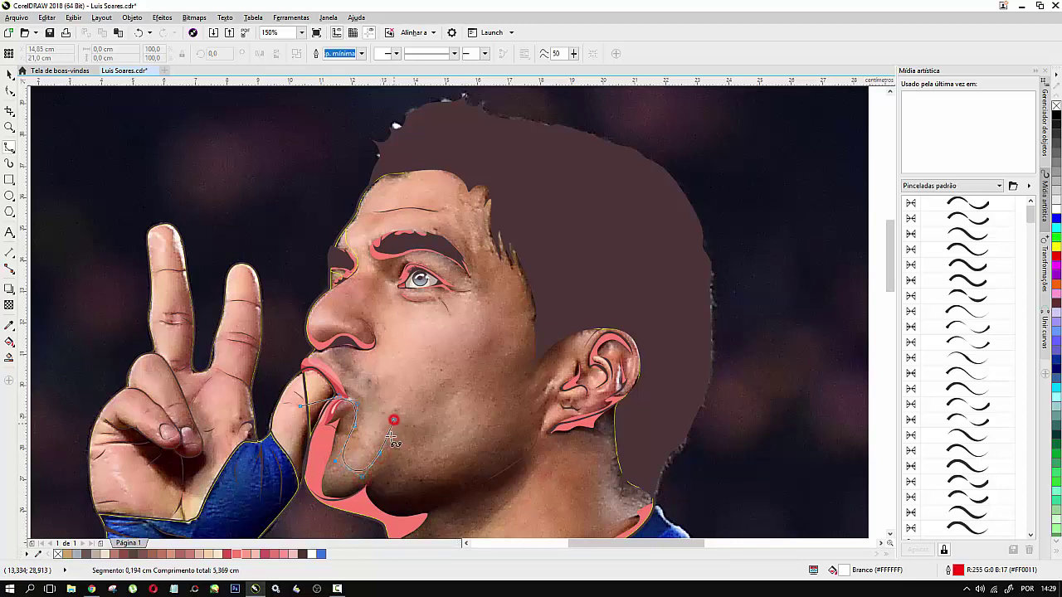
{"action": "left_click", "coordinate": [387, 444]}
{"action": "left_click", "coordinate": [397, 470]}
{"action": "left_click", "coordinate": [431, 475]}
{"action": "left_click", "coordinate": [481, 461]}
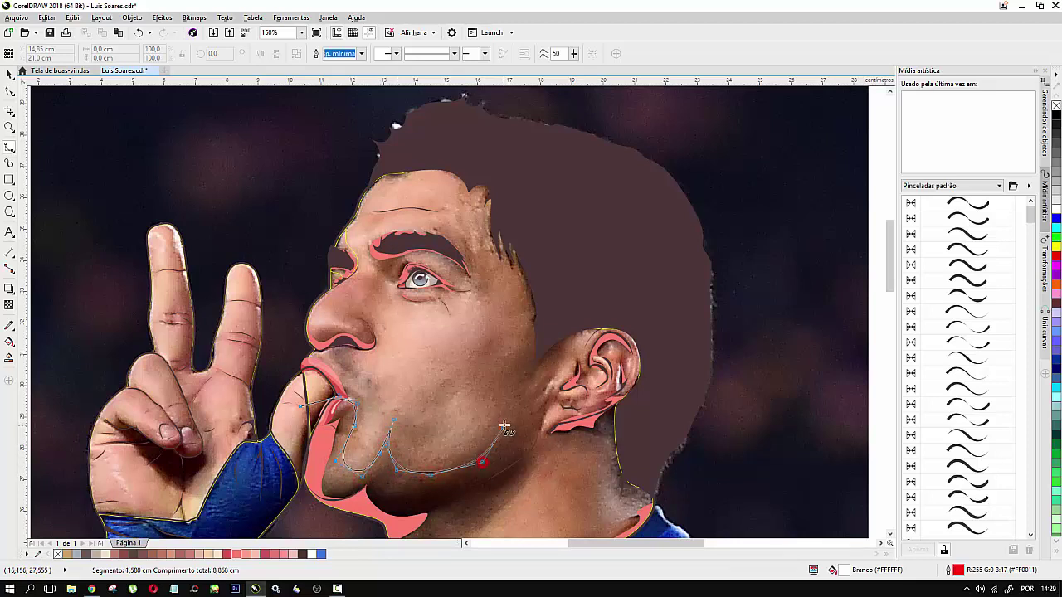
Step: Continue the B-Spline contour from the jaw through the cheek, up to the temple and back beneath the near eyebrow
{"action": "left_click", "coordinate": [426, 405]}
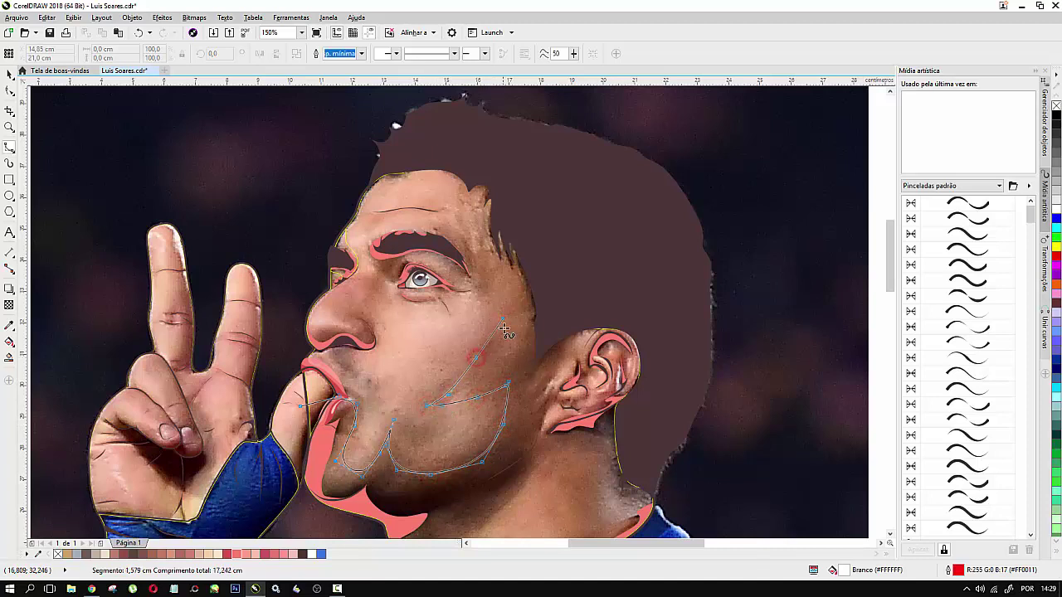
{"action": "left_click_drag", "start_coordinate": [520, 326], "coordinate": [523, 309]}
{"action": "left_click", "coordinate": [494, 270]}
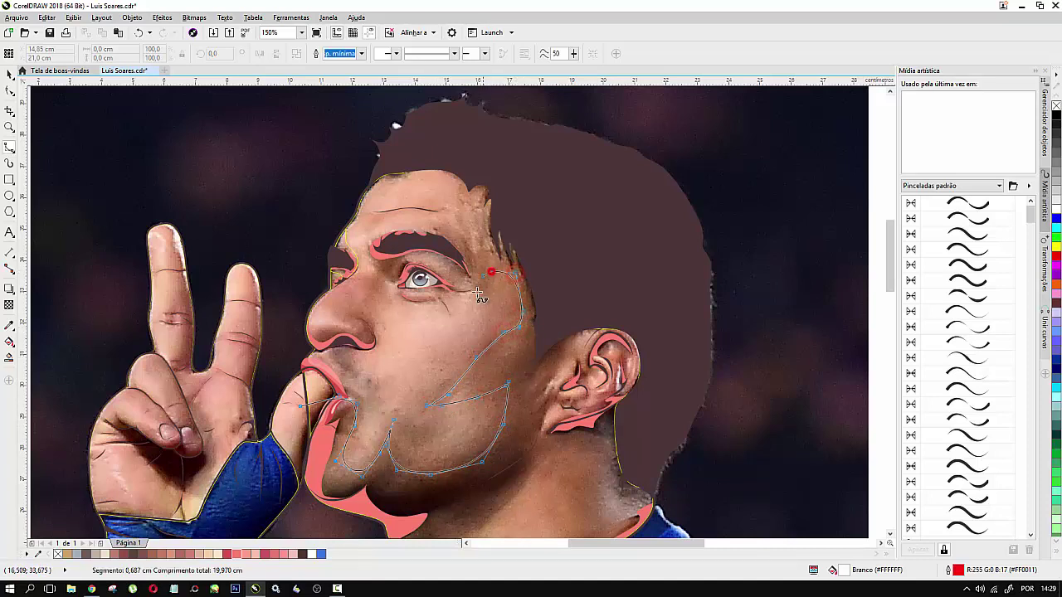
{"action": "left_click", "coordinate": [477, 292]}
{"action": "left_click", "coordinate": [465, 267]}
{"action": "left_click", "coordinate": [445, 257]}
{"action": "left_click", "coordinate": [418, 253]}
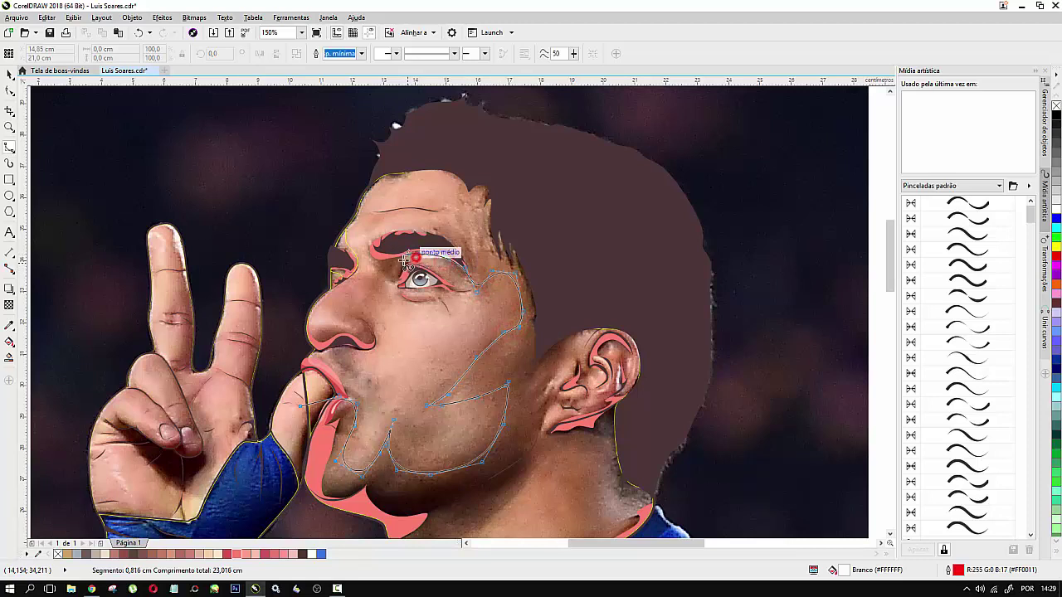
Step: Carry the B-Spline contour around the near eye's inner corner and over the eyebrow to its outer end
{"action": "left_click", "coordinate": [399, 259]}
{"action": "left_click", "coordinate": [398, 278]}
{"action": "left_click", "coordinate": [389, 285]}
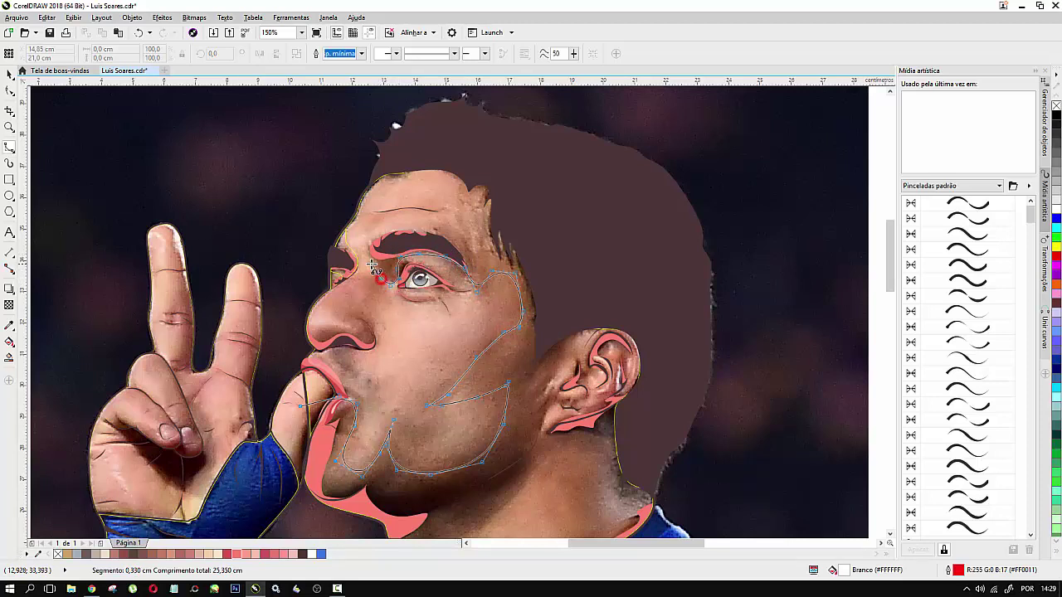
{"action": "left_click", "coordinate": [370, 263]}
{"action": "left_click", "coordinate": [369, 247]}
{"action": "left_click", "coordinate": [378, 237]}
{"action": "left_click", "coordinate": [387, 225]}
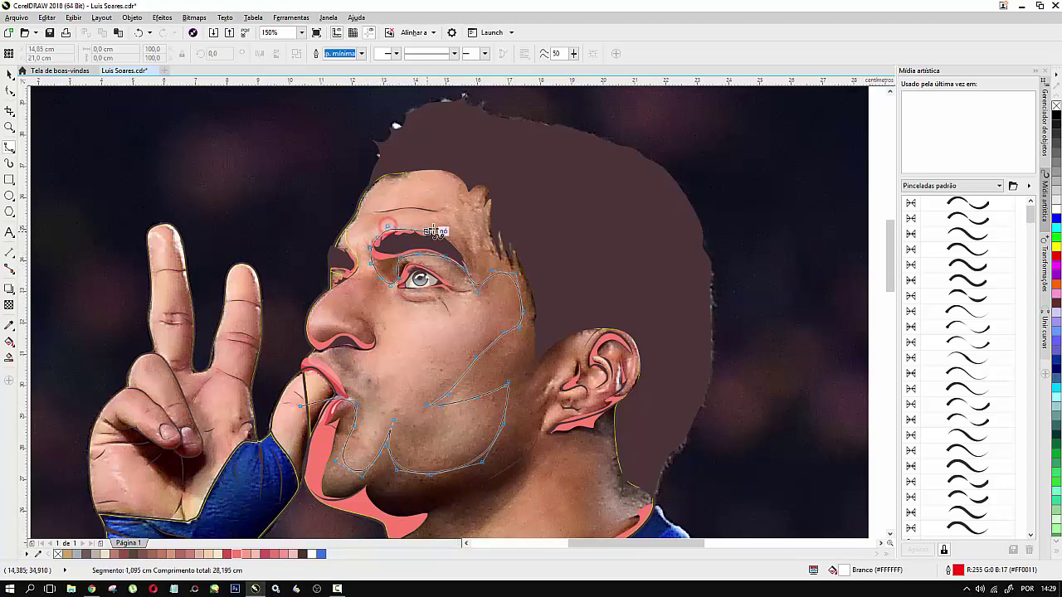
{"action": "left_click", "coordinate": [456, 238]}
{"action": "left_click", "coordinate": [472, 251]}
Step: Try to extend the B-Spline contour past the temple, across the hairline and over the hair towards the back of the head
{"action": "left_click", "coordinate": [487, 249]}
{"action": "left_click", "coordinate": [518, 231]}
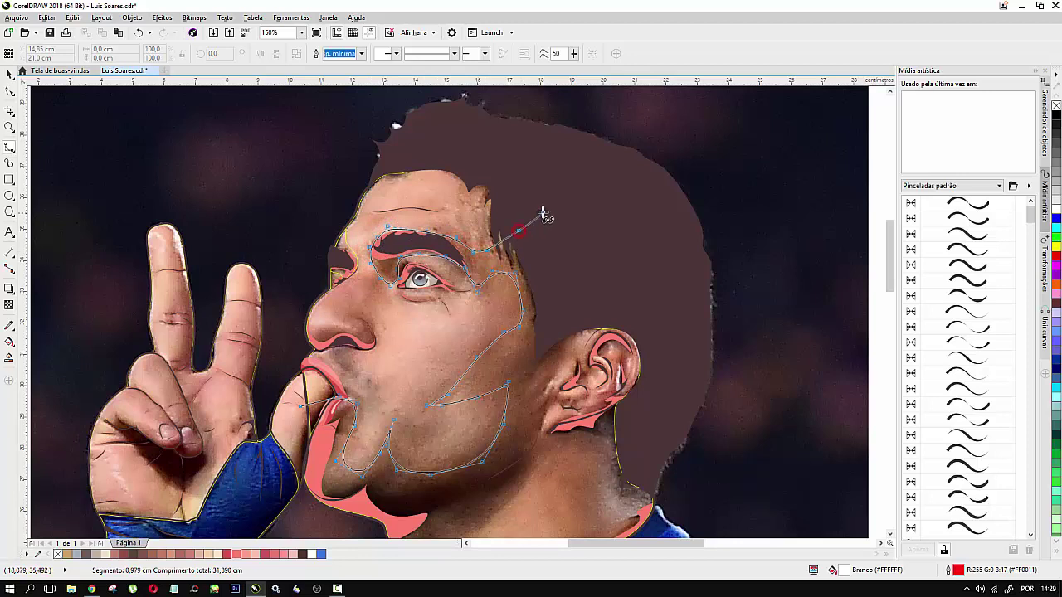
{"action": "left_click", "coordinate": [452, 183]}
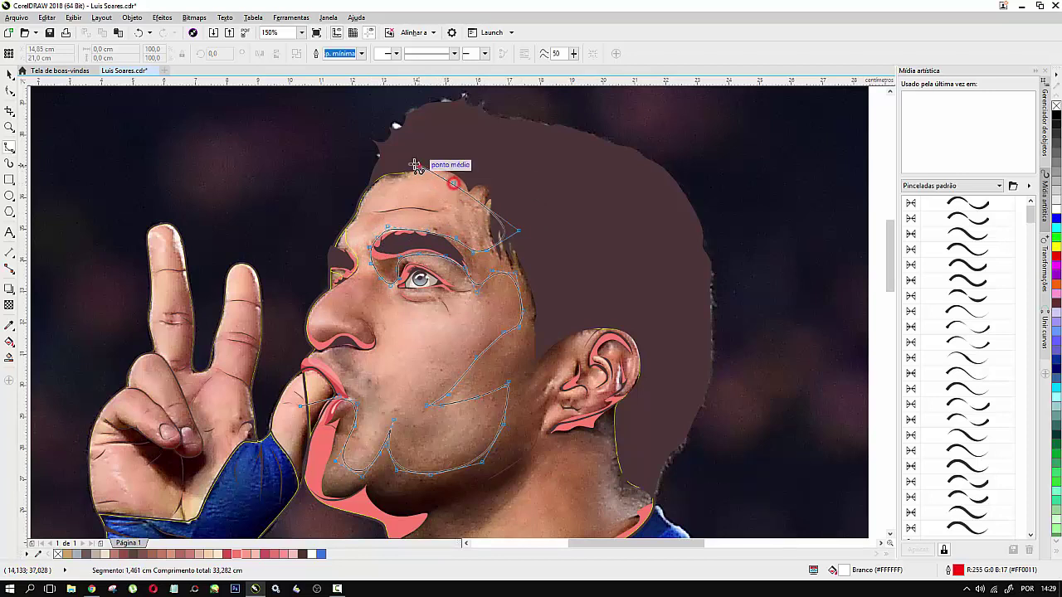
{"action": "left_click", "coordinate": [419, 165]}
{"action": "left_click", "coordinate": [358, 164]}
{"action": "left_click", "coordinate": [334, 175]}
{"action": "left_click", "coordinate": [357, 127]}
{"action": "left_click", "coordinate": [460, 98]}
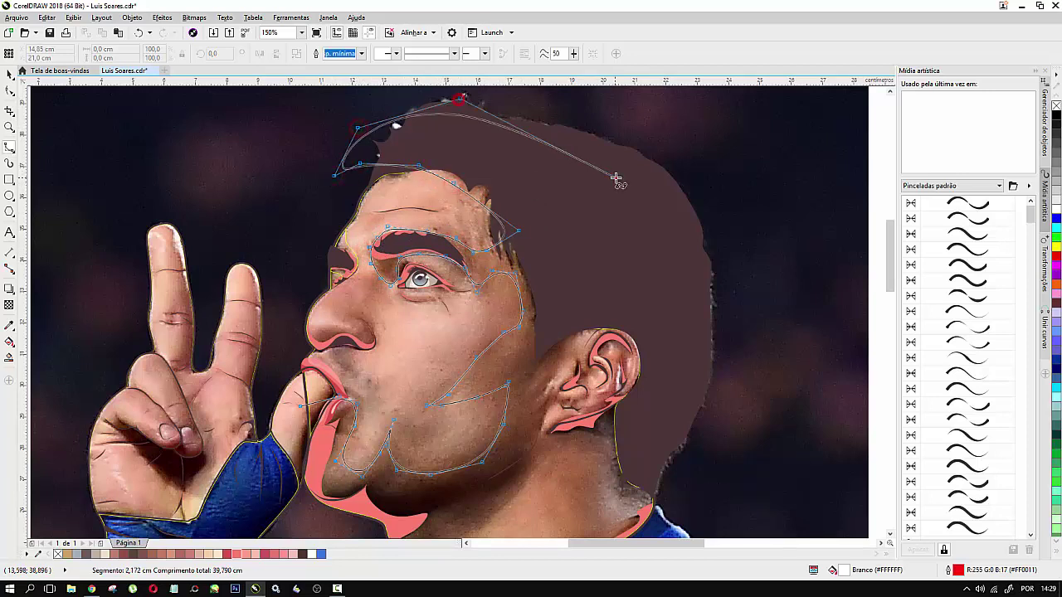
{"action": "left_click", "coordinate": [615, 177]}
{"action": "left_click", "coordinate": [663, 236]}
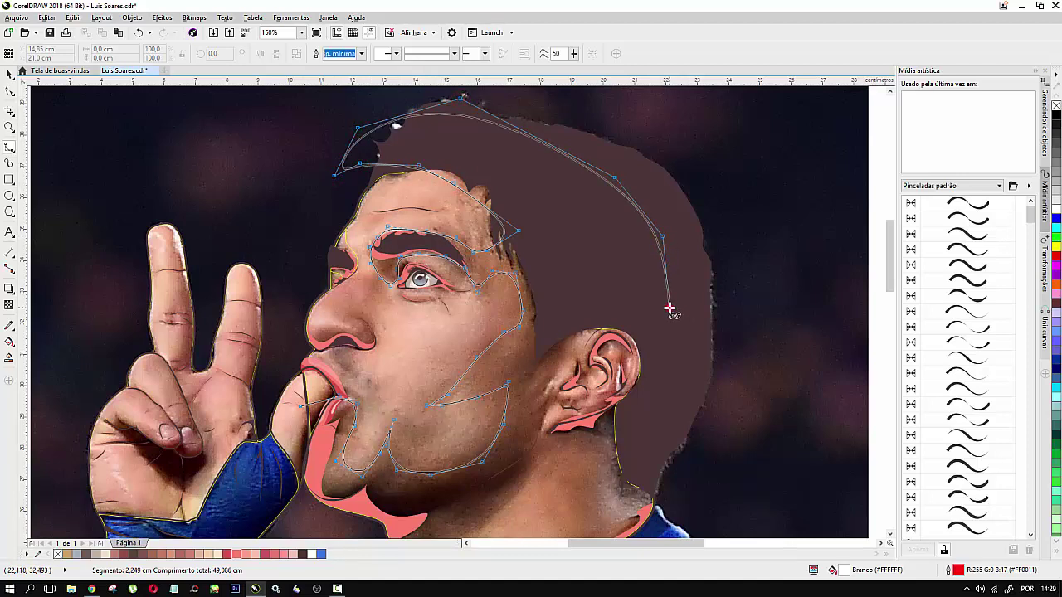
{"action": "left_click", "coordinate": [670, 309]}
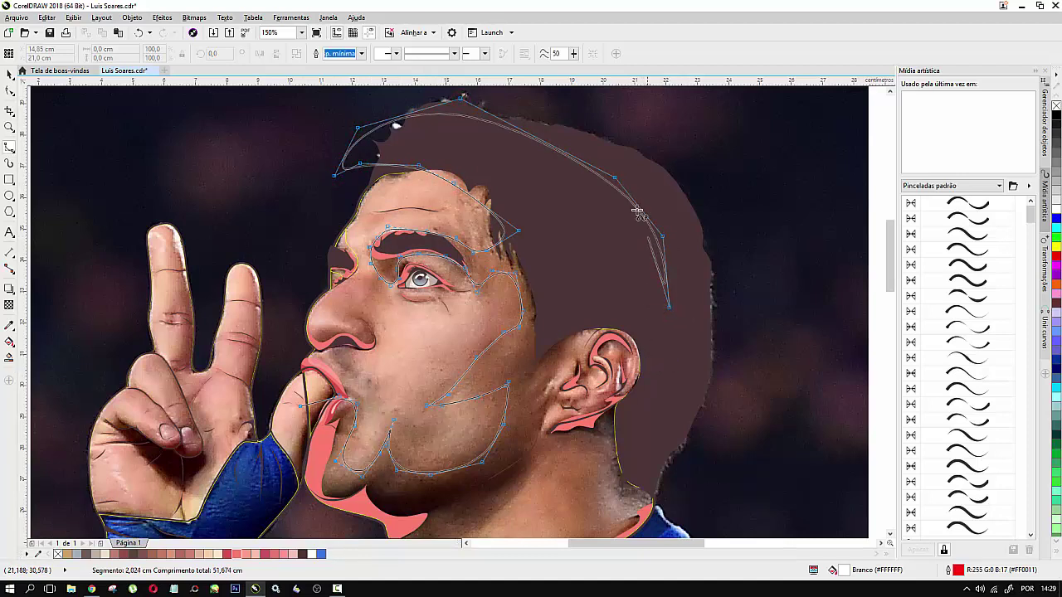
{"action": "scroll", "coordinate": [650, 128], "scroll_direction": "up", "scroll_amount": 1}
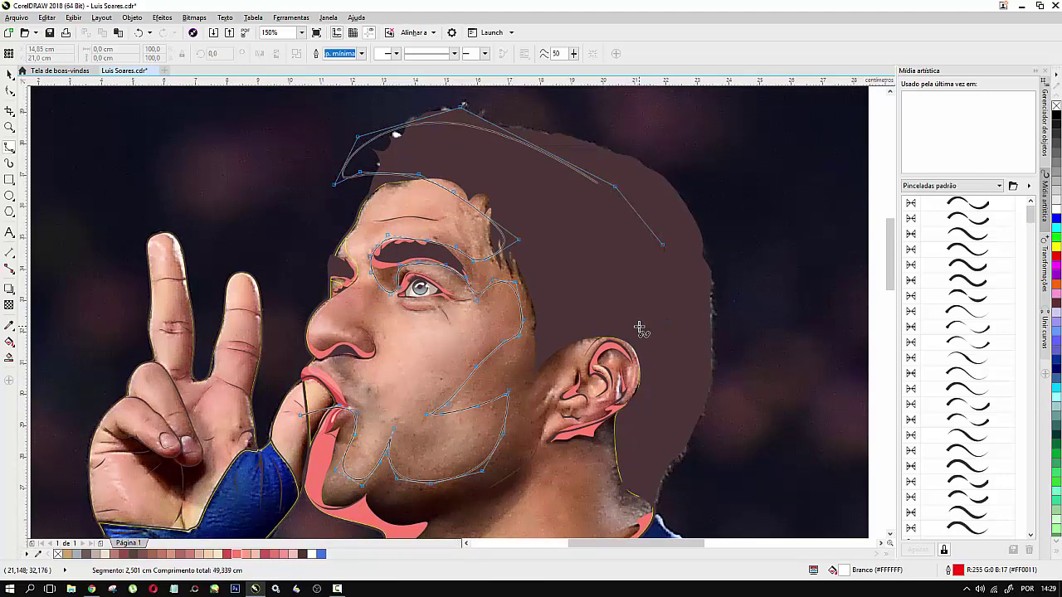
Step: Undo the contour points placed over the temple, hairline and hair, back to the near eyebrow's outer end
{"action": "key", "text": "ctrl+z"}
{"action": "key", "text": "ctrl+z"}
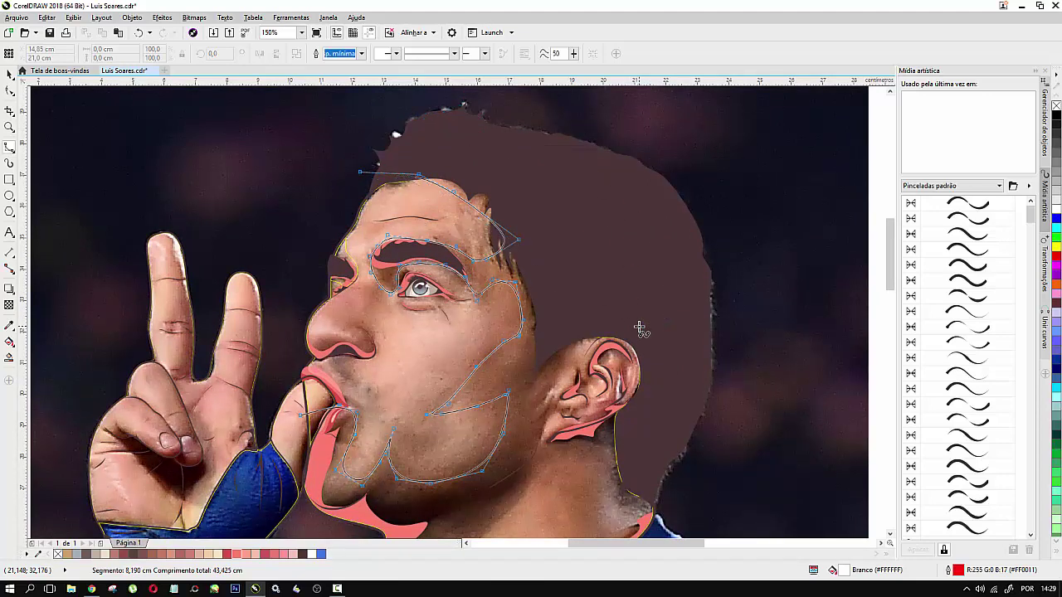
{"action": "key", "text": "ctrl+z"}
{"action": "key", "text": "ctrl+z"}
{"action": "key", "text": "ctrl+z"}
{"action": "key", "text": "ctrl+z"}
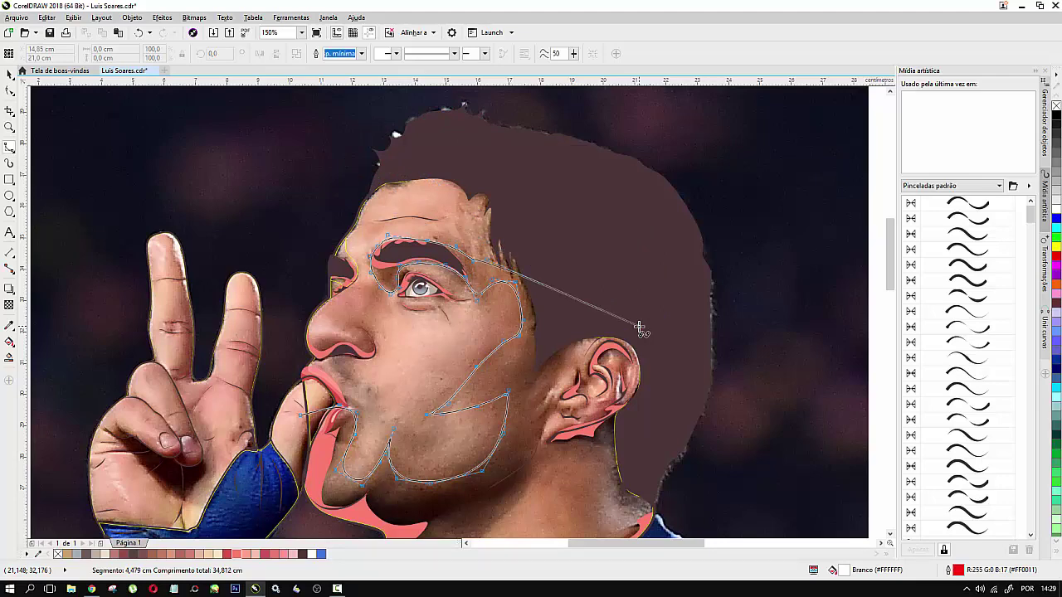
{"action": "scroll", "coordinate": [525, 279], "scroll_direction": "up", "scroll_amount": 1}
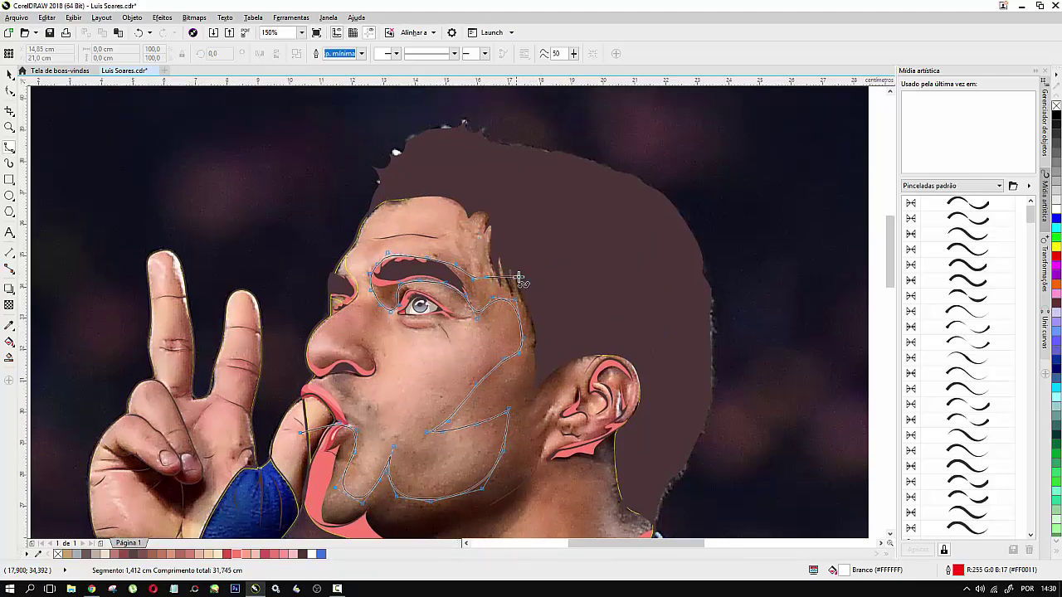
Step: Extend the B-Spline contour from the near eyebrow's outer end across the temple hair and down the front of the ear
{"action": "left_click", "coordinate": [514, 276]}
{"action": "left_click", "coordinate": [548, 304]}
{"action": "left_click", "coordinate": [562, 335]}
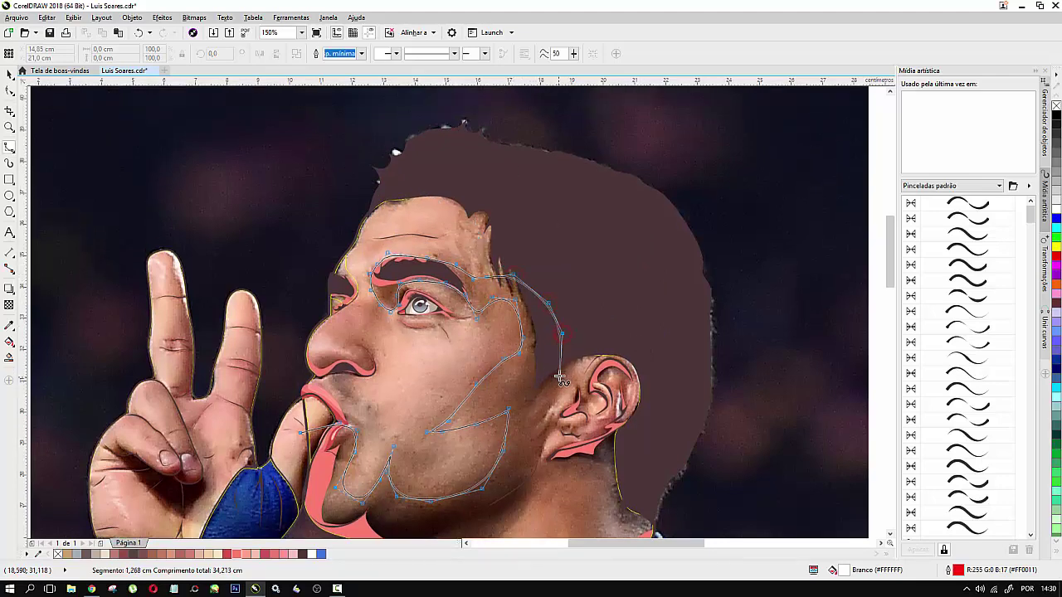
{"action": "left_click", "coordinate": [563, 373]}
{"action": "left_click", "coordinate": [570, 372]}
{"action": "left_click", "coordinate": [556, 390]}
{"action": "left_click", "coordinate": [541, 416]}
{"action": "left_click", "coordinate": [558, 404]}
{"action": "left_click", "coordinate": [549, 419]}
Step: Carry the B-Spline contour down the neck, loop it outside the chin and close it at its starting point beside the mouth
{"action": "left_click", "coordinate": [537, 481]}
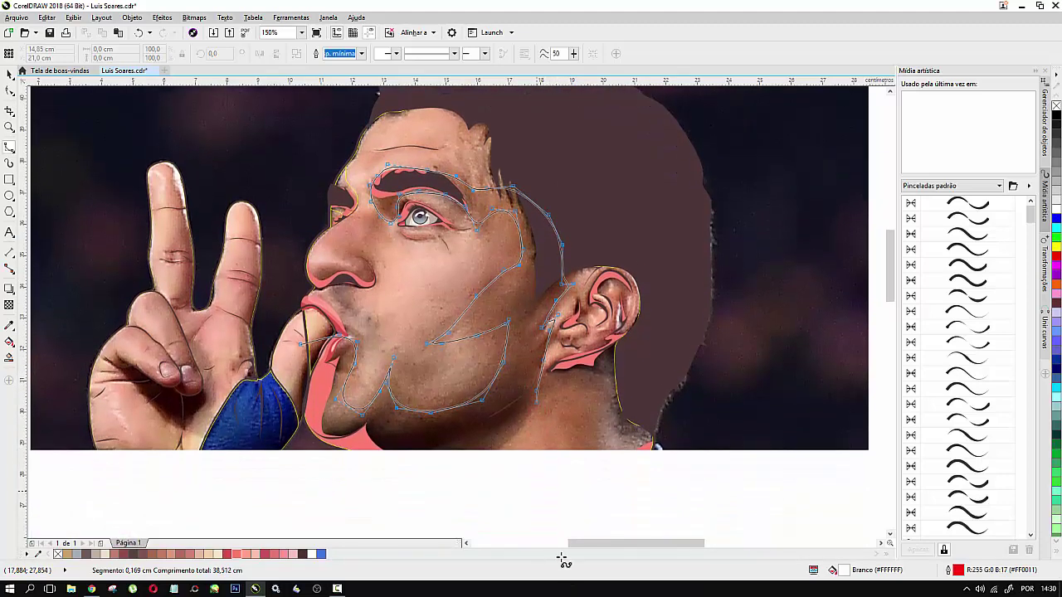
{"action": "left_click", "coordinate": [520, 411]}
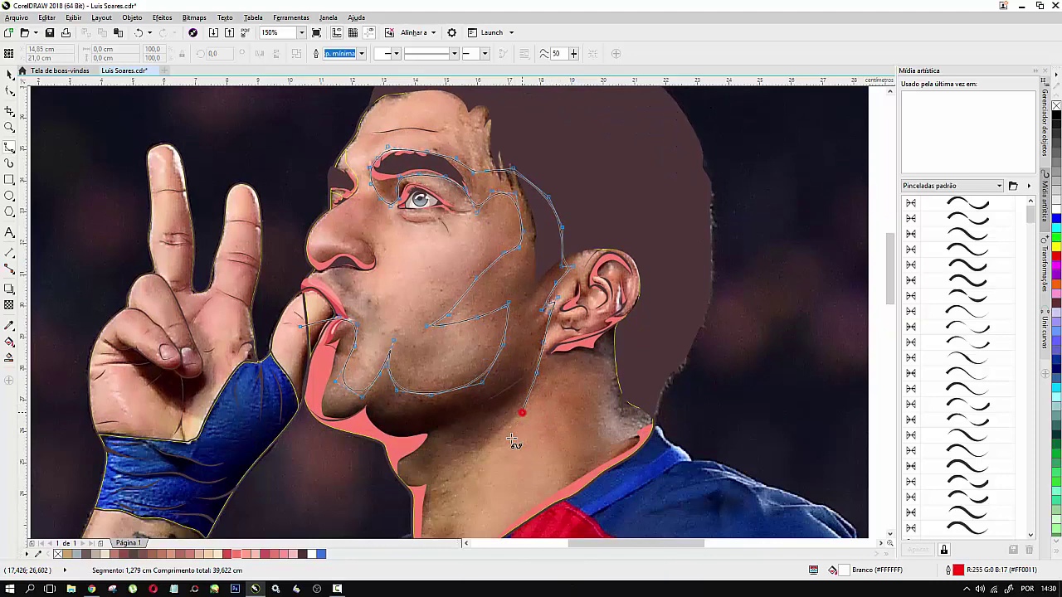
{"action": "left_click", "coordinate": [465, 457]}
{"action": "left_click", "coordinate": [410, 536]}
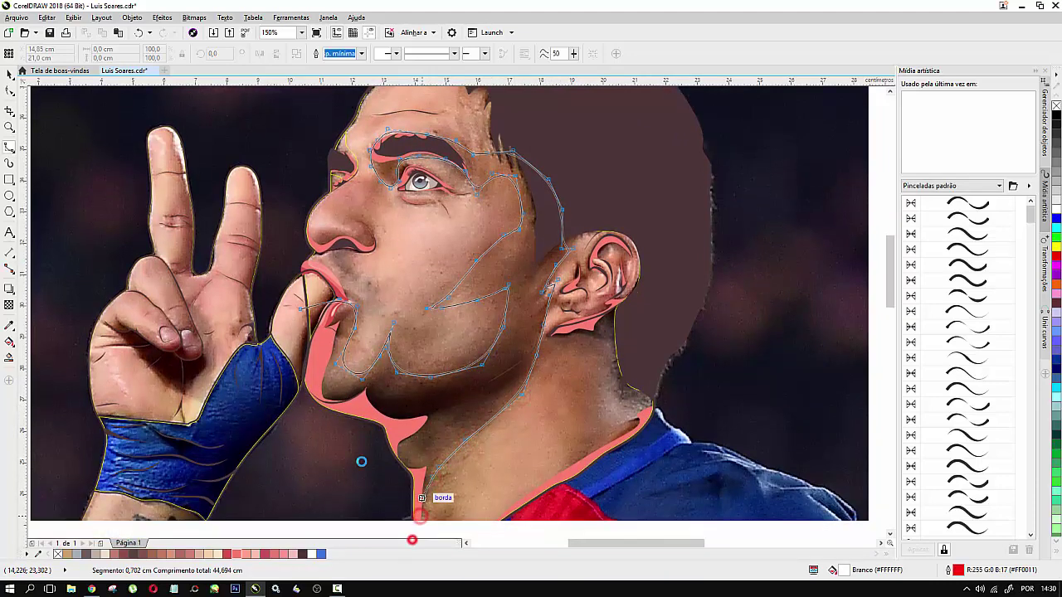
{"action": "left_click", "coordinate": [358, 459]}
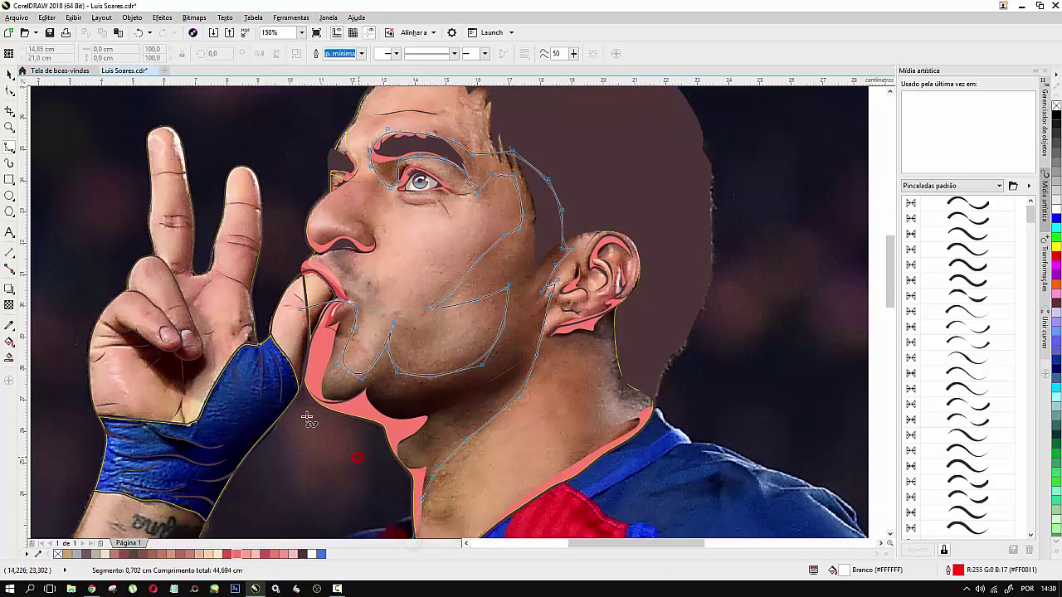
{"action": "left_click", "coordinate": [300, 310]}
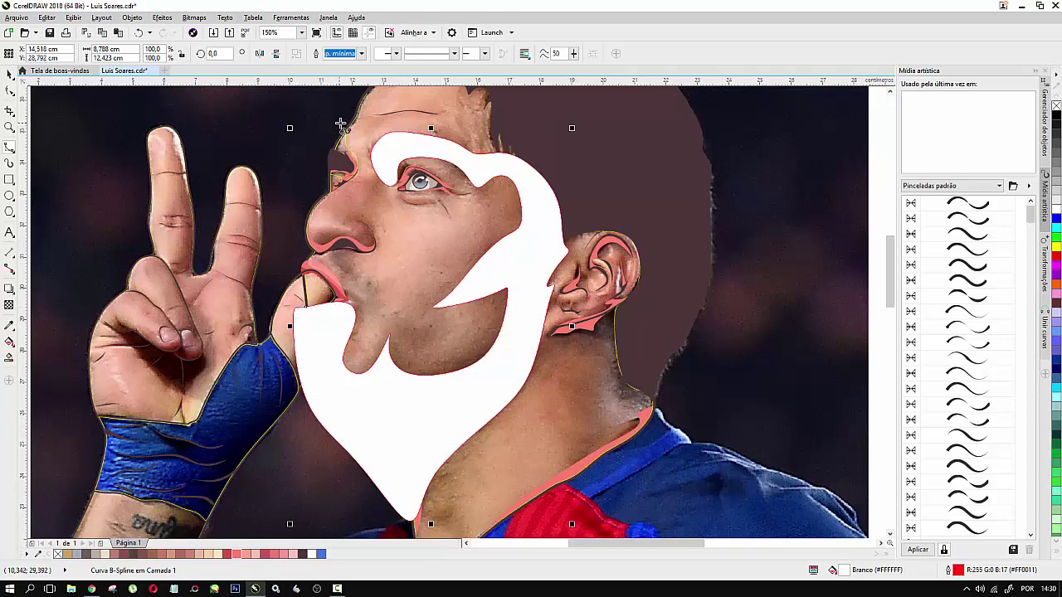
Step: Intersect the closed B-Spline shape with the face shape and delete the original white shape
{"action": "left_click", "coordinate": [8, 73]}
{"action": "left_click", "coordinate": [426, 247], "text": "shift"}
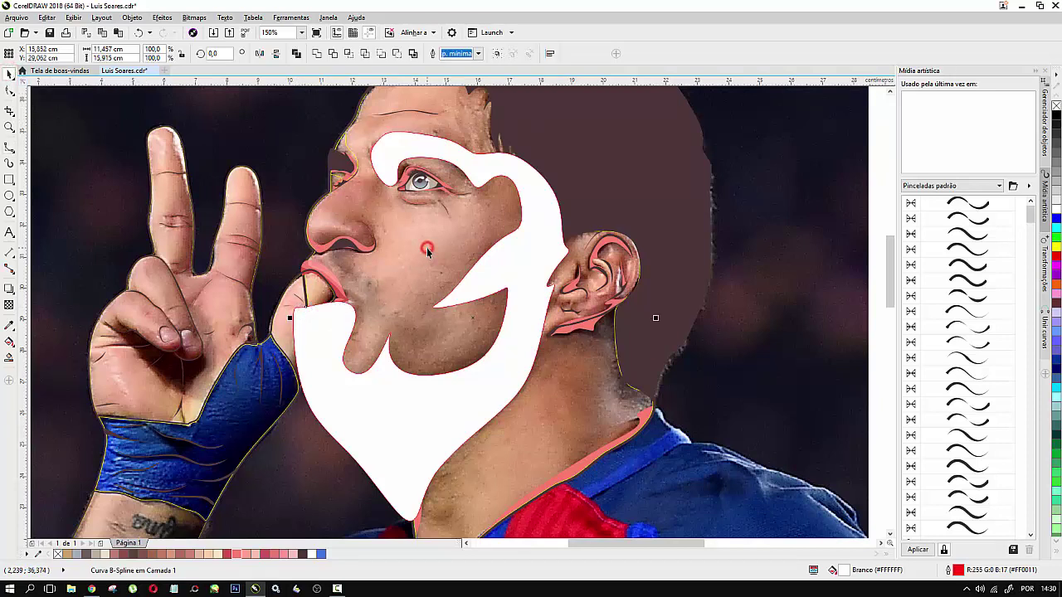
{"action": "left_click", "coordinate": [349, 54]}
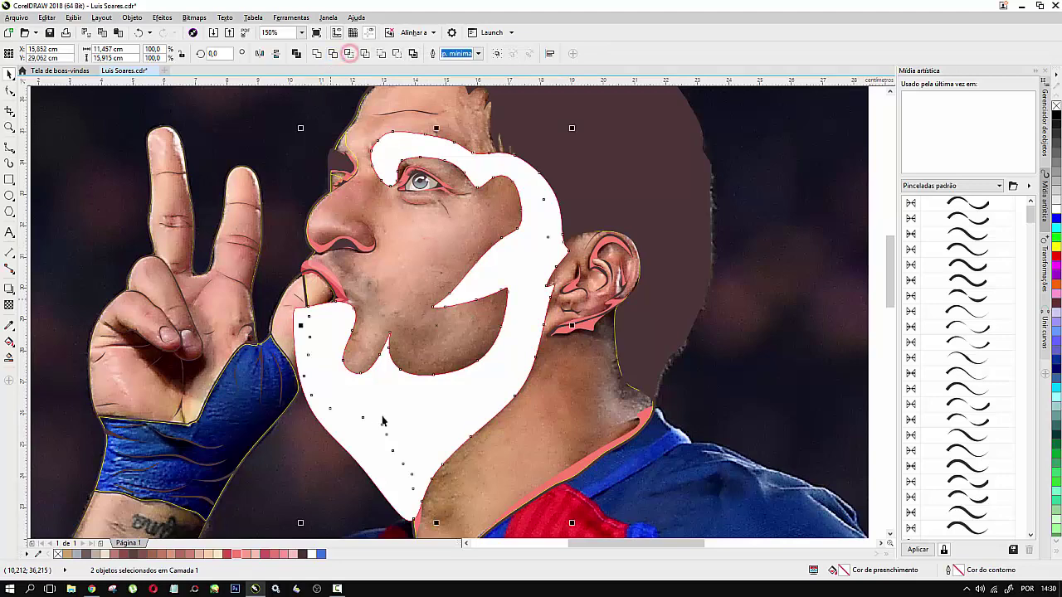
{"action": "left_click_drag", "start_coordinate": [486, 367], "coordinate": [695, 357]}
{"action": "key", "text": "Delete"}
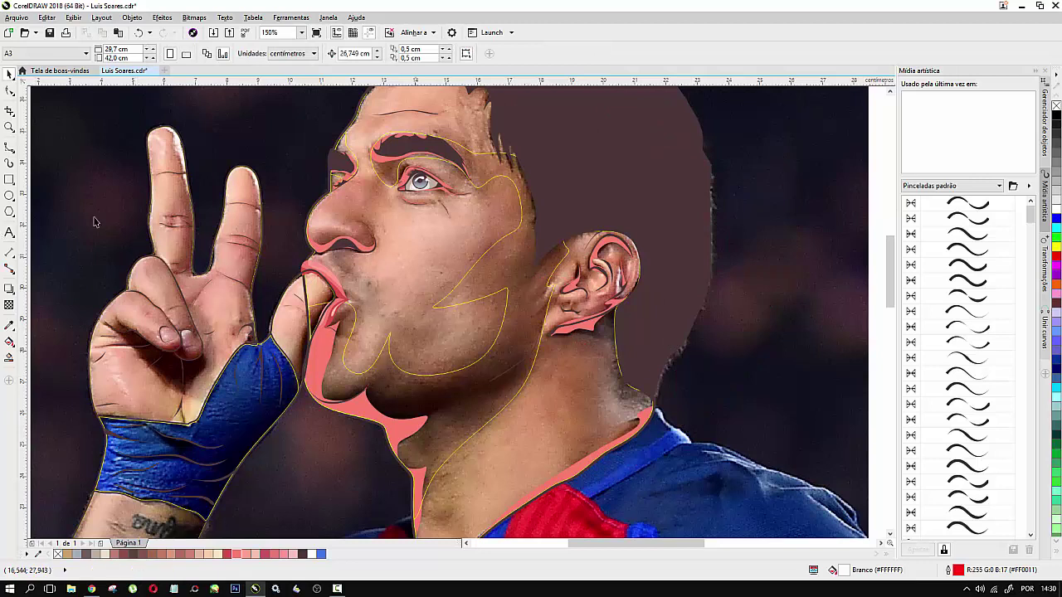
Step: Start a second B-Spline contour at the finger by the mouth, running it under the lower lip and around the chin
{"action": "left_click", "coordinate": [6, 147]}
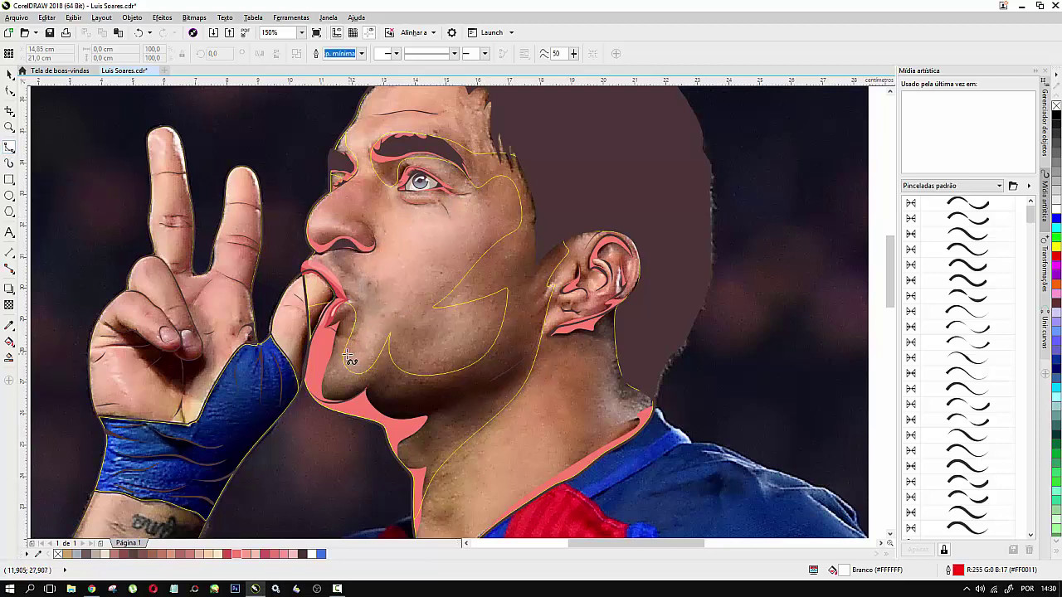
{"action": "left_click", "coordinate": [311, 317]}
{"action": "left_click", "coordinate": [331, 319]}
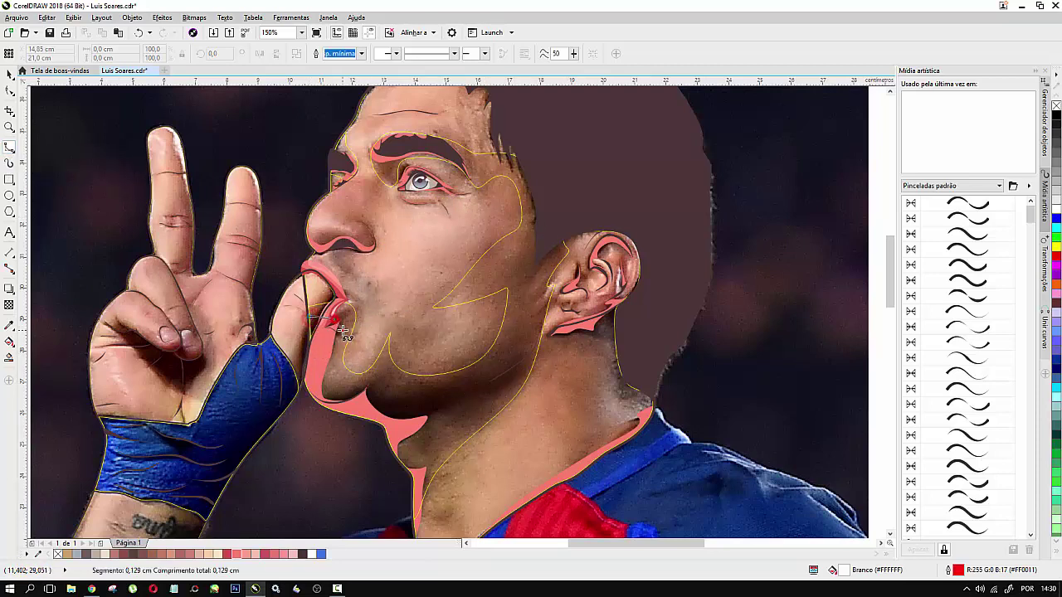
{"action": "left_click", "coordinate": [342, 330]}
{"action": "left_click", "coordinate": [326, 370]}
{"action": "left_click", "coordinate": [335, 388]}
{"action": "left_click", "coordinate": [365, 395]}
{"action": "left_click", "coordinate": [382, 364]}
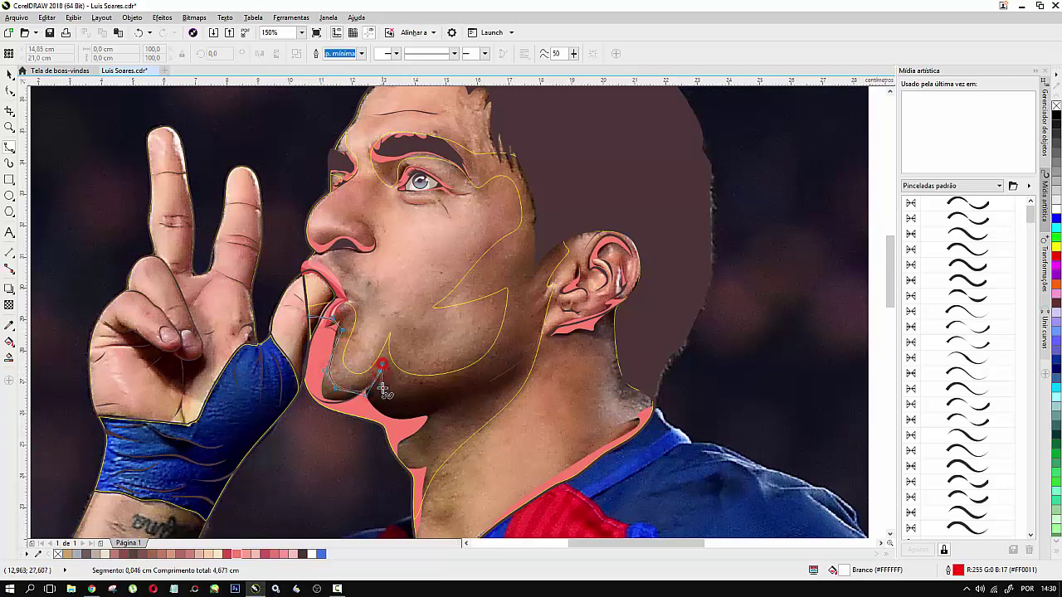
Step: Continue the second contour along the jaw, up towards the ear and back into a point on the cheek
{"action": "left_click", "coordinate": [382, 388]}
{"action": "left_click", "coordinate": [475, 390]}
{"action": "left_click", "coordinate": [507, 349]}
{"action": "left_click", "coordinate": [520, 319]}
{"action": "left_click", "coordinate": [523, 281]}
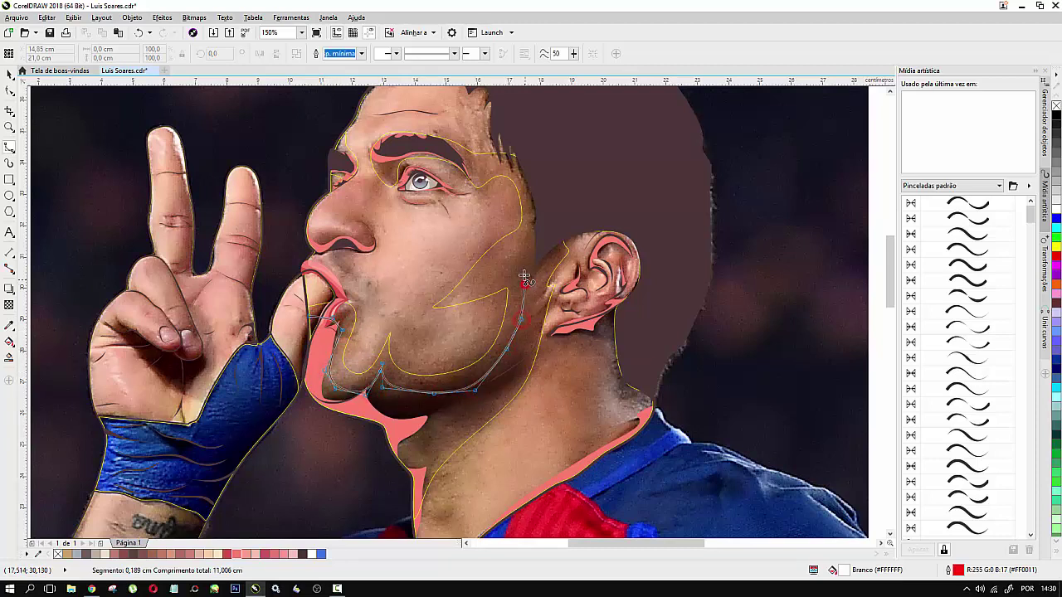
{"action": "left_click", "coordinate": [451, 302]}
{"action": "left_click", "coordinate": [468, 292]}
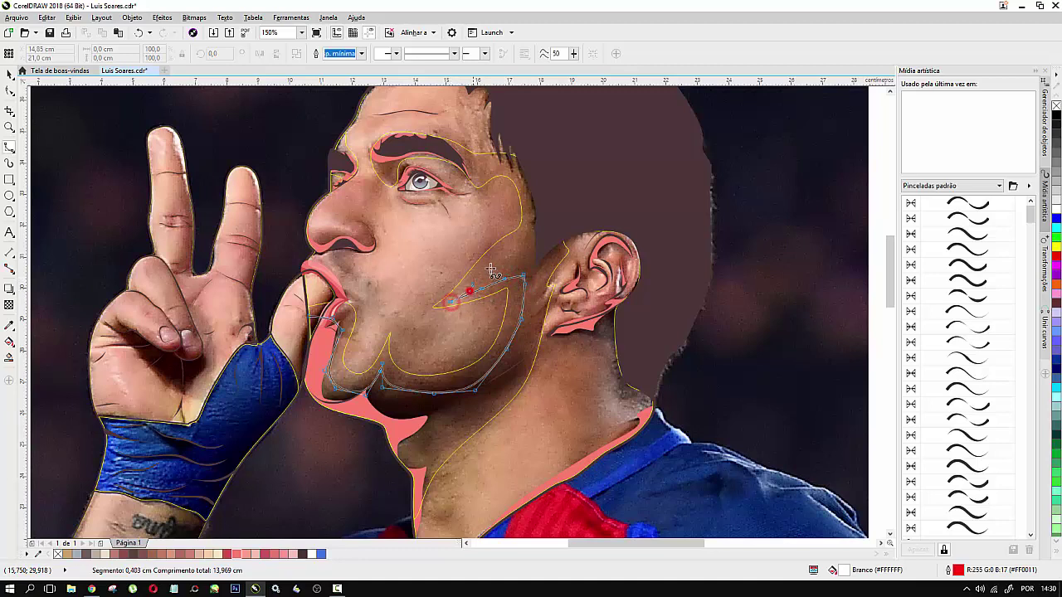
Step: Run the second contour from the cheek point up the outer cheek to the temple, just outside the first tone outline
{"action": "left_click", "coordinate": [492, 265]}
{"action": "left_click", "coordinate": [524, 236]}
{"action": "left_click", "coordinate": [530, 210]}
{"action": "left_click", "coordinate": [526, 180]}
{"action": "left_click", "coordinate": [527, 181]}
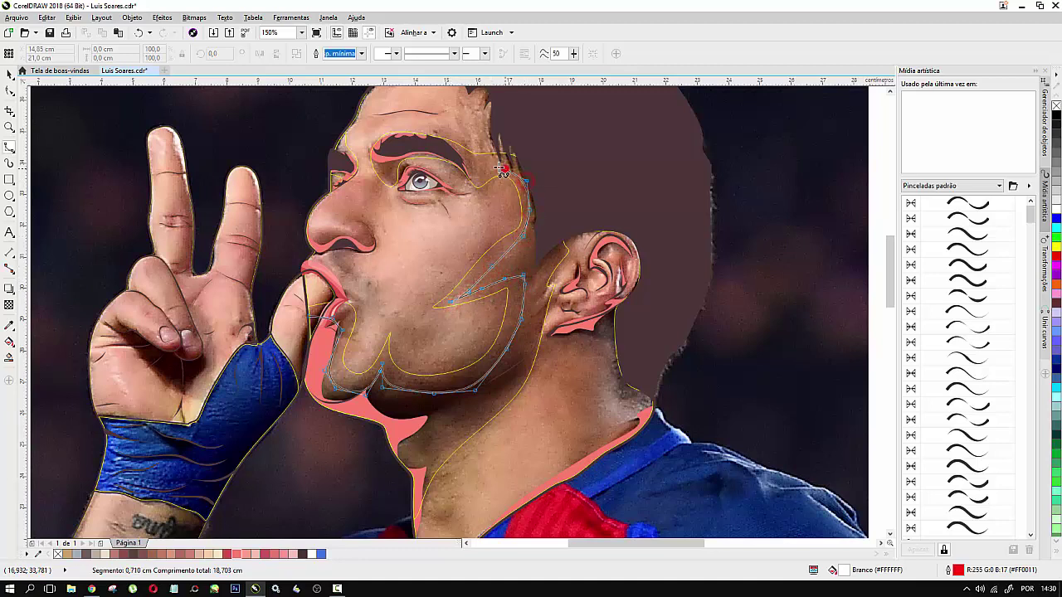
Step: Take the second contour back beneath the near eyebrow, around its inner end and onto the brow's upper edge
{"action": "left_click", "coordinate": [481, 169]}
{"action": "left_click", "coordinate": [432, 152]}
{"action": "left_click", "coordinate": [395, 150]}
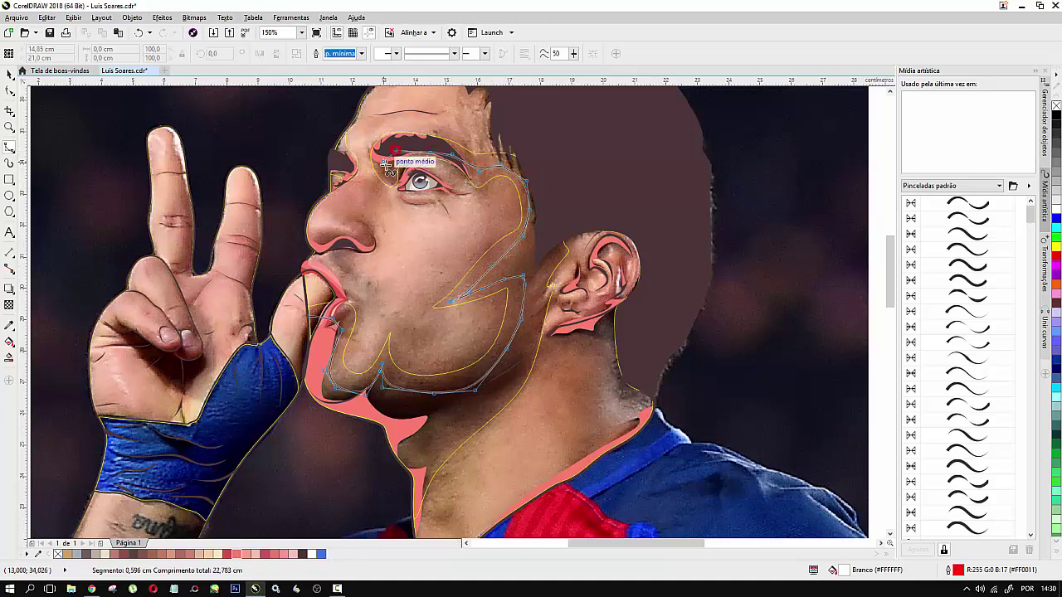
{"action": "left_click", "coordinate": [387, 177]}
{"action": "left_click", "coordinate": [377, 162]}
{"action": "left_click", "coordinate": [379, 135]}
{"action": "left_click", "coordinate": [412, 135]}
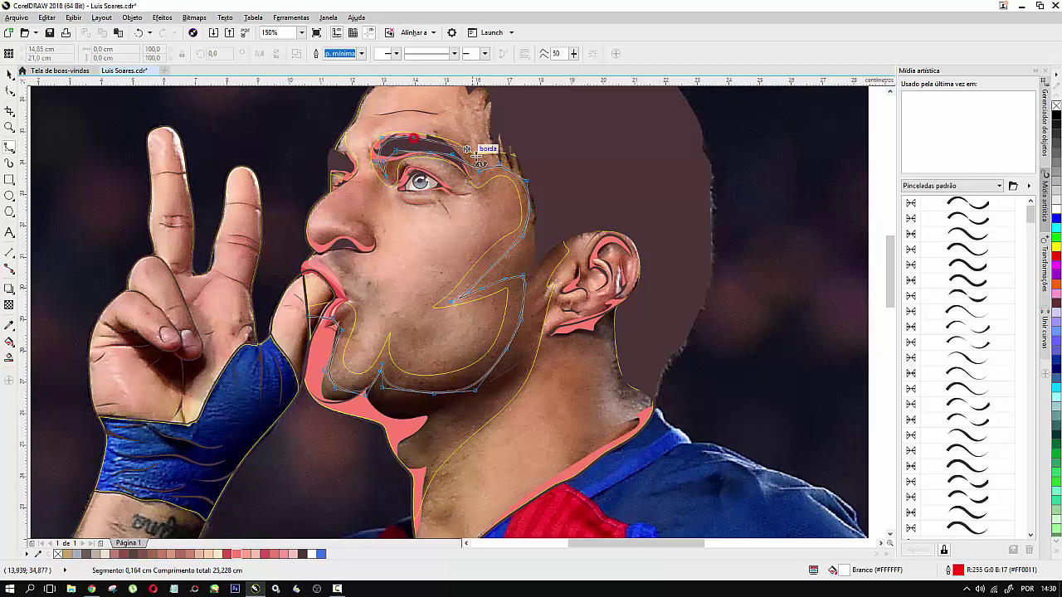
Step: Continue the second contour past the eyebrow's outer end, over the temple and down to the front of the ear
{"action": "left_click", "coordinate": [476, 156]}
{"action": "left_click", "coordinate": [508, 156]}
{"action": "left_click", "coordinate": [545, 181]}
{"action": "left_click", "coordinate": [547, 229]}
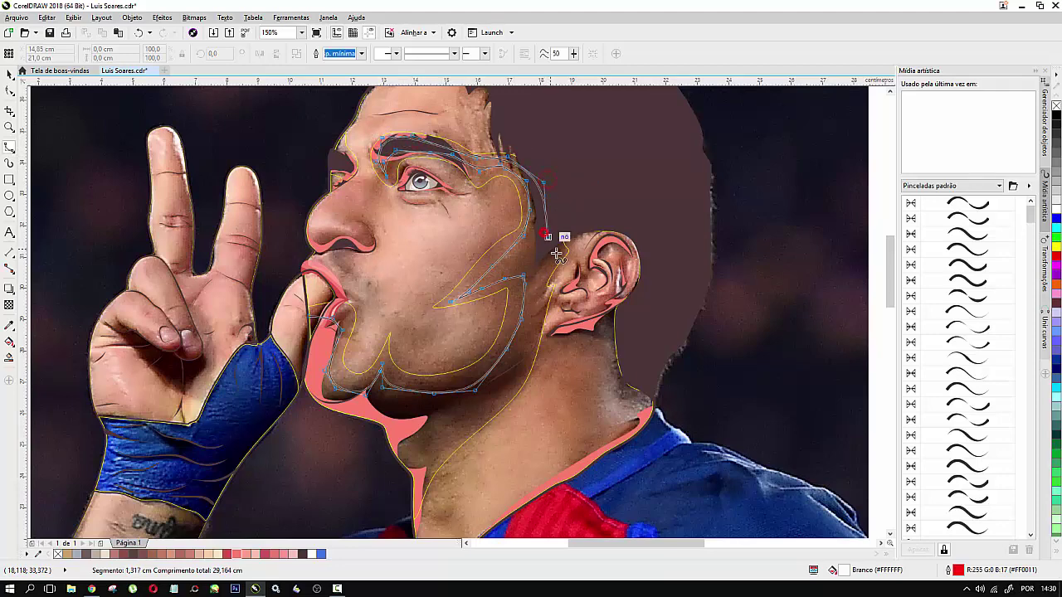
{"action": "left_click", "coordinate": [555, 251]}
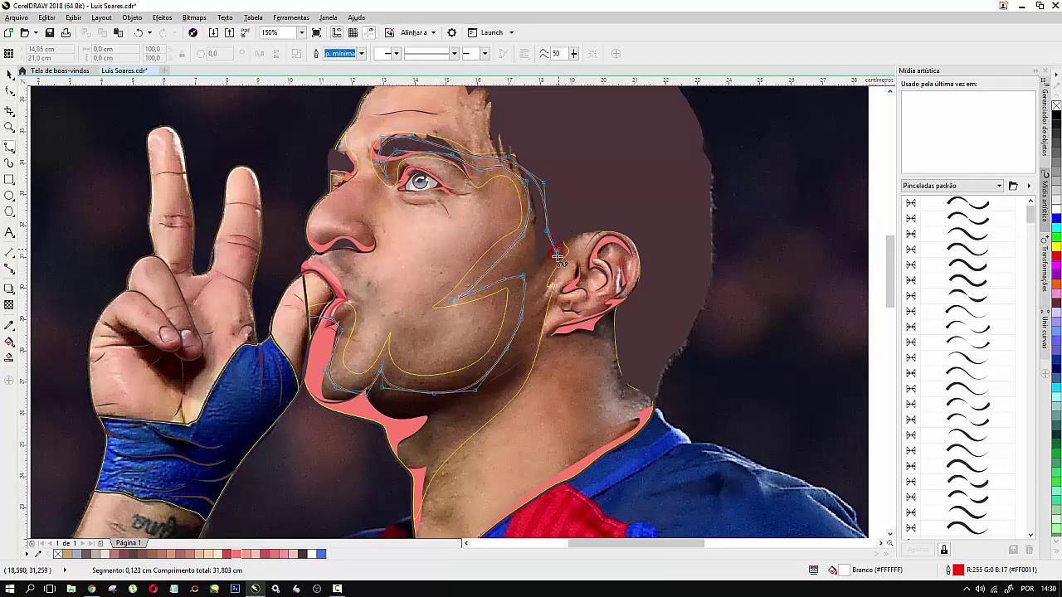
Step: Bring the second contour down the neck, loop it outside the chin and close it at its start by the mouth
{"action": "left_click", "coordinate": [535, 357]}
{"action": "left_click", "coordinate": [505, 397]}
{"action": "left_click", "coordinate": [478, 419]}
{"action": "left_click", "coordinate": [432, 458]}
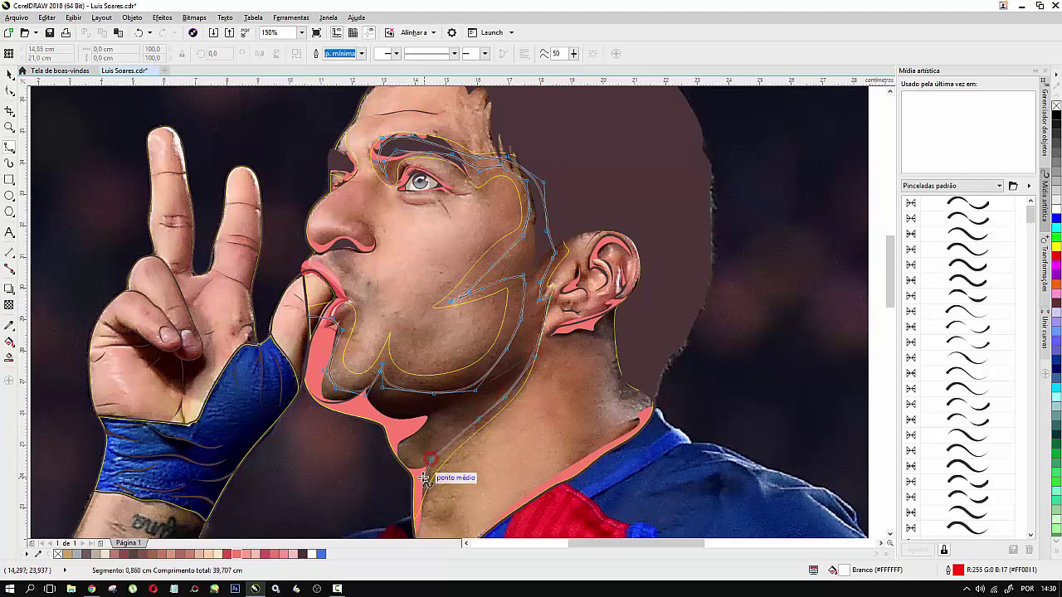
{"action": "left_click", "coordinate": [365, 513]}
{"action": "left_click", "coordinate": [297, 397]}
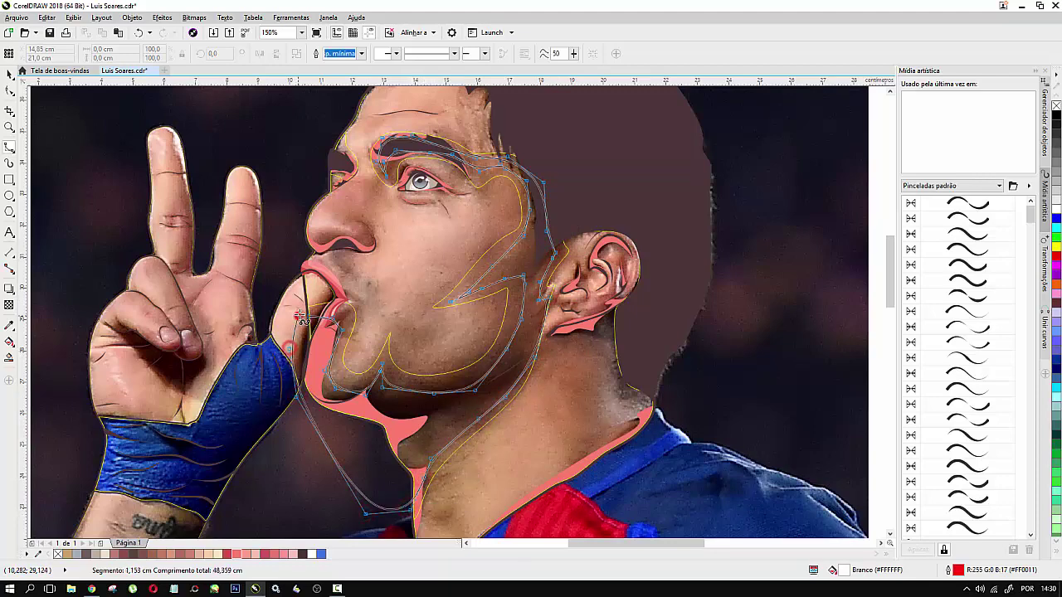
{"action": "left_click", "coordinate": [313, 316]}
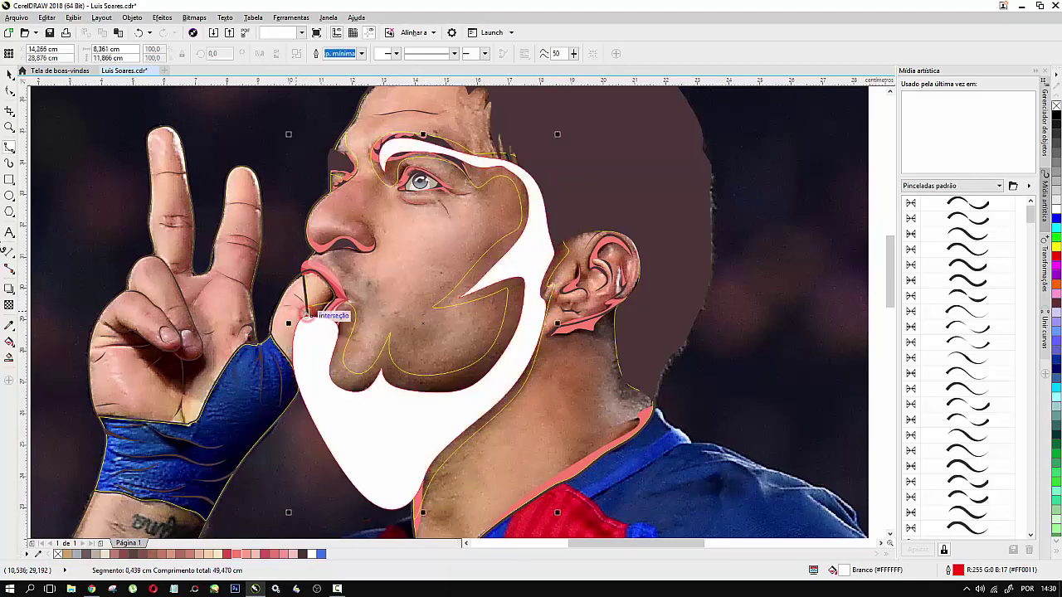
Step: Intersect the second white B-Spline shape with the face shape and delete the white original
{"action": "left_click", "coordinate": [8, 73]}
{"action": "left_click", "coordinate": [411, 260]}
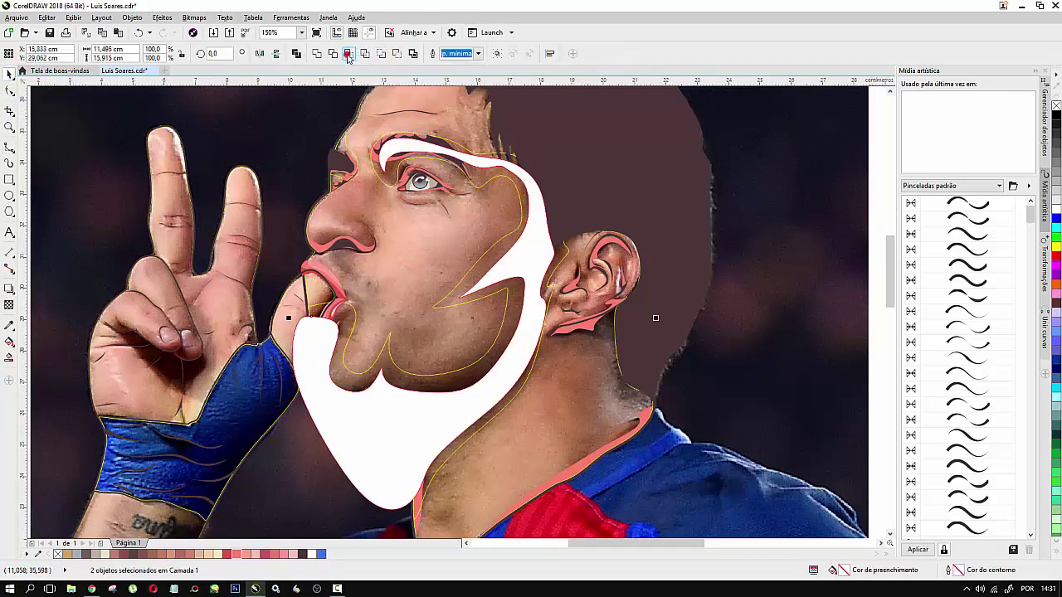
{"action": "left_click", "coordinate": [349, 54]}
{"action": "left_click", "coordinate": [322, 423]}
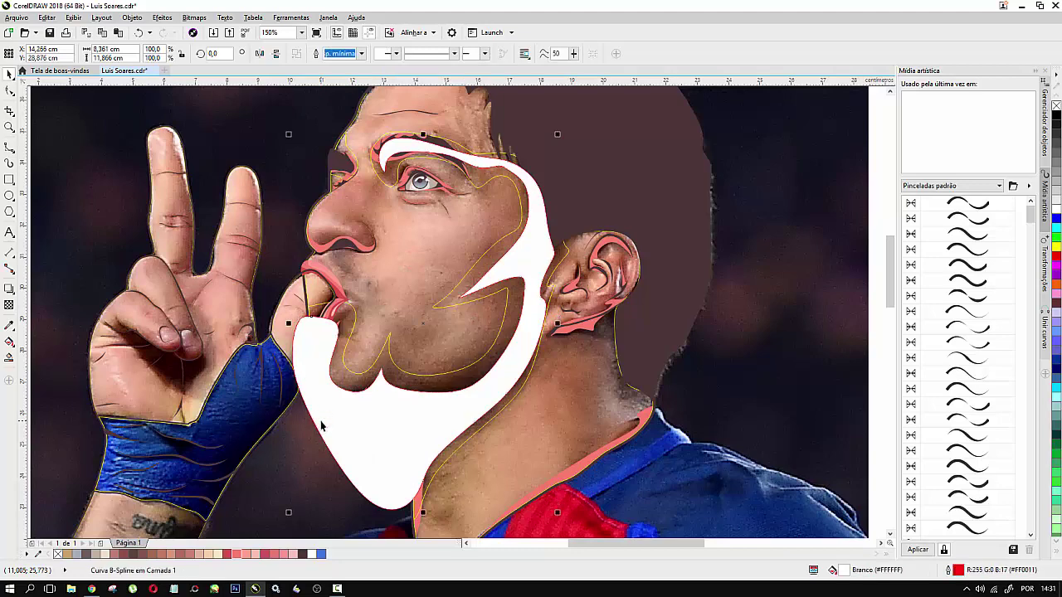
{"action": "key", "text": "Delete"}
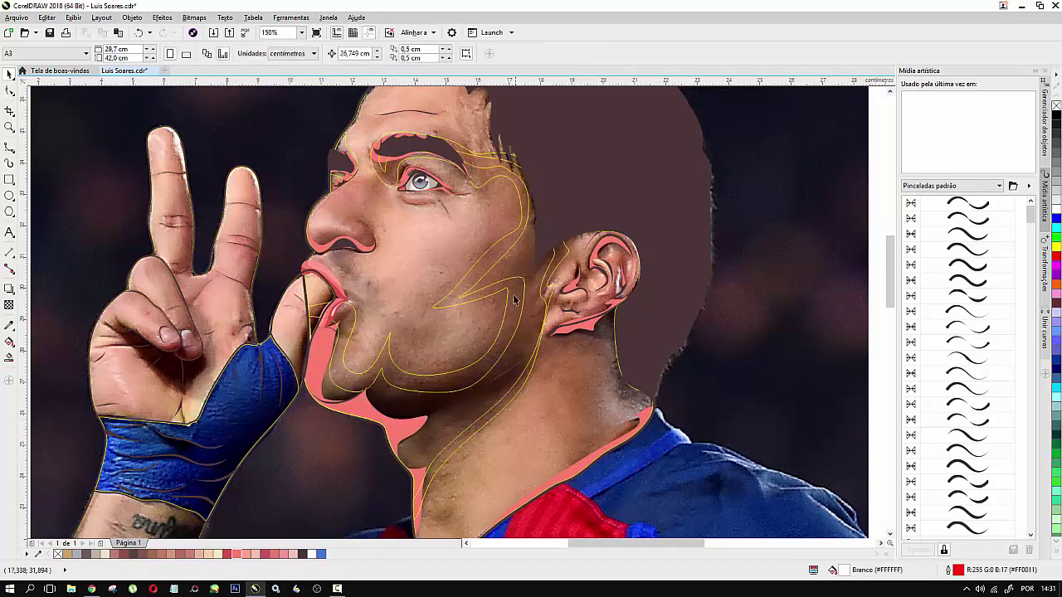
Step: Group the two yellow shading outlines that cross the cheek, jaw and neck
{"action": "left_click", "coordinate": [483, 392]}
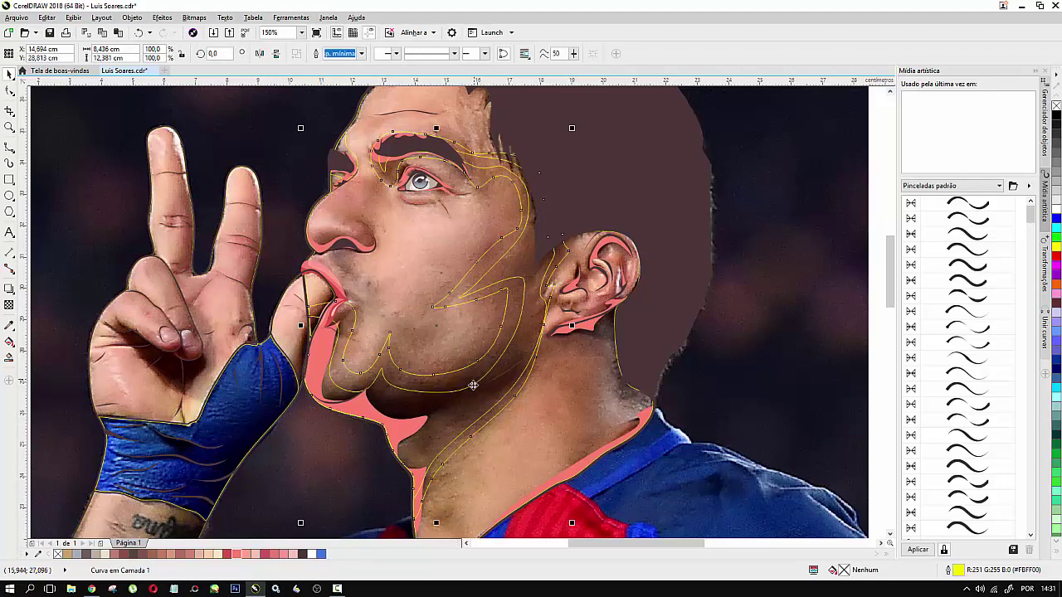
{"action": "left_click", "coordinate": [469, 390], "text": "shift"}
{"action": "left_click", "coordinate": [473, 395]}
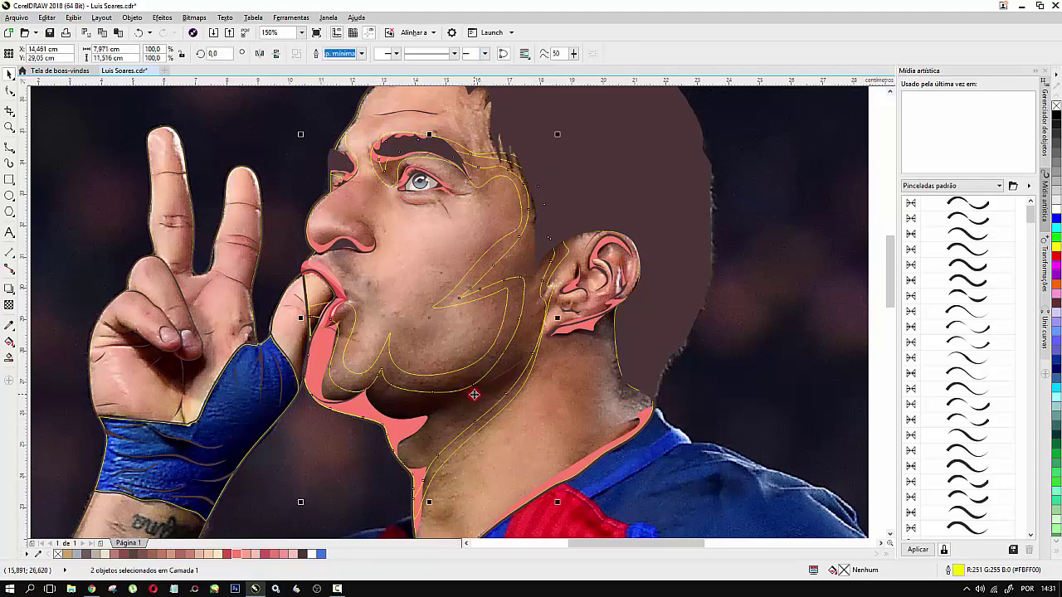
{"action": "left_click", "coordinate": [484, 265], "text": "shift"}
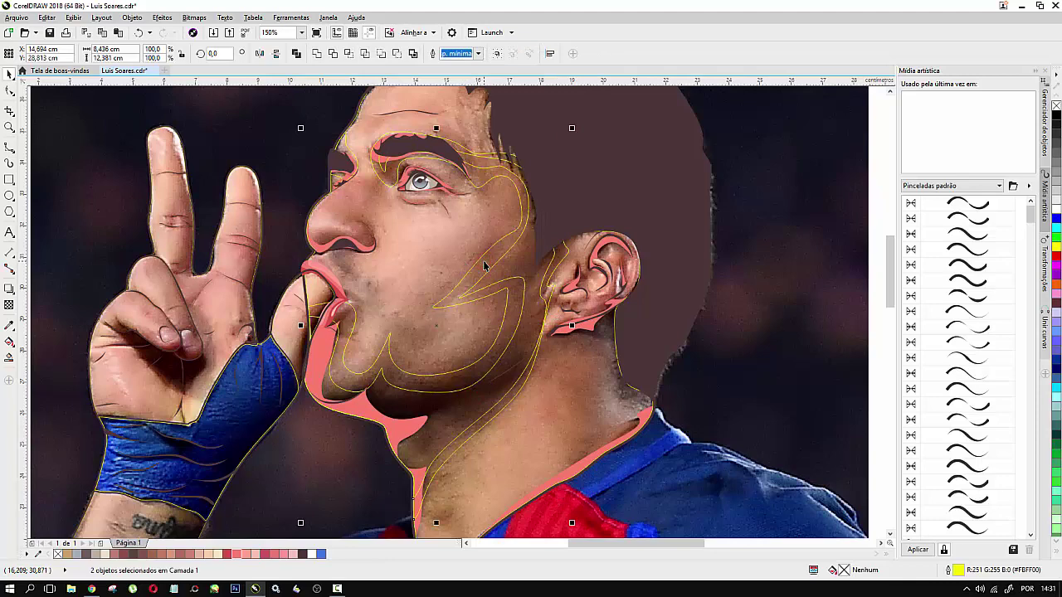
{"action": "right_click", "coordinate": [482, 261]}
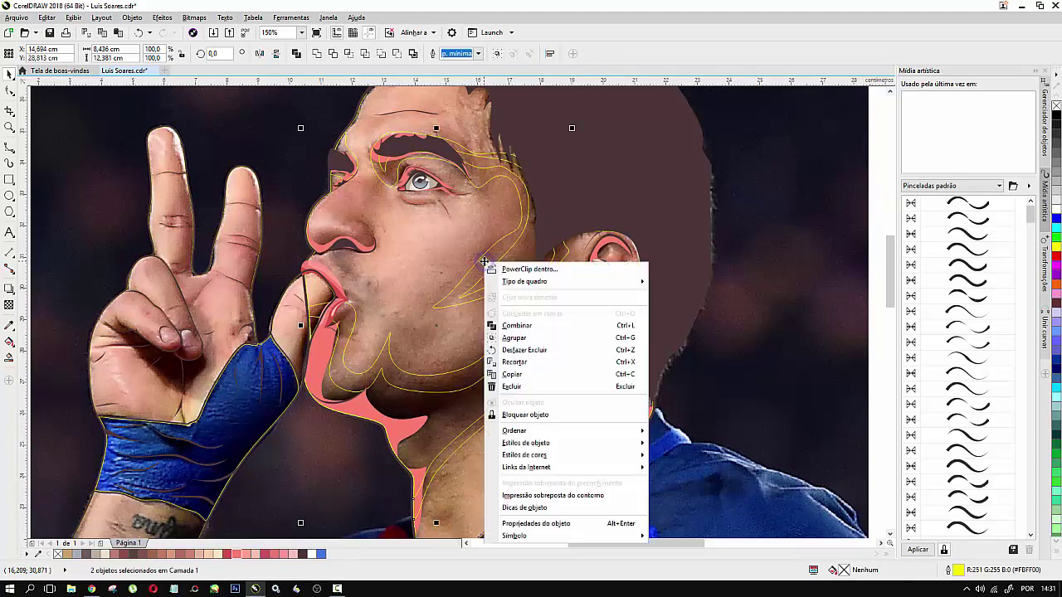
{"action": "left_click", "coordinate": [508, 340]}
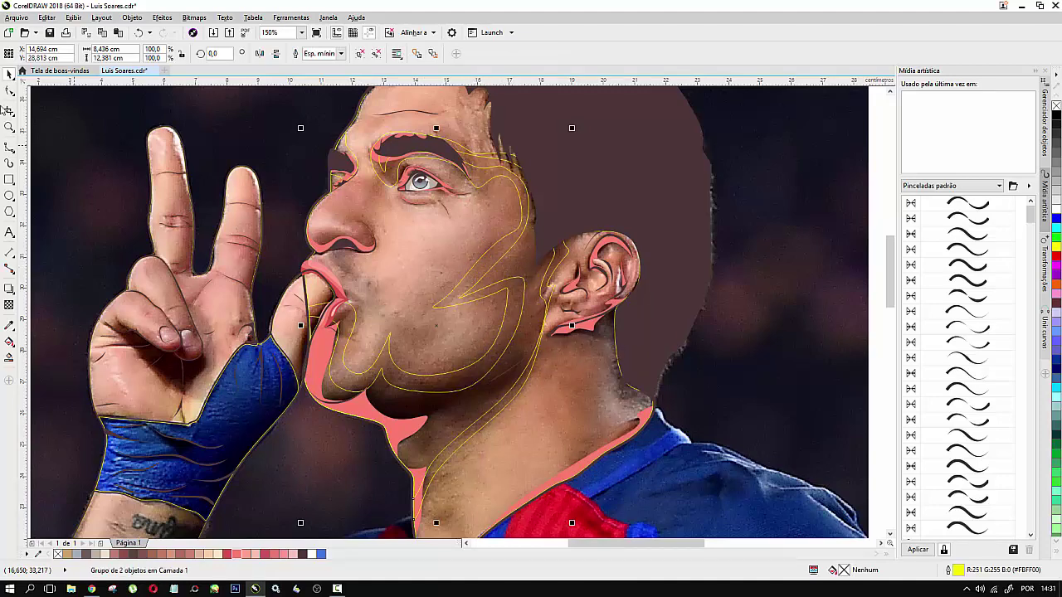
Step: Start a B-Spline nose contour near the near eye's inner corner and run it down the side of the nose to the nostril
{"action": "left_click", "coordinate": [10, 149]}
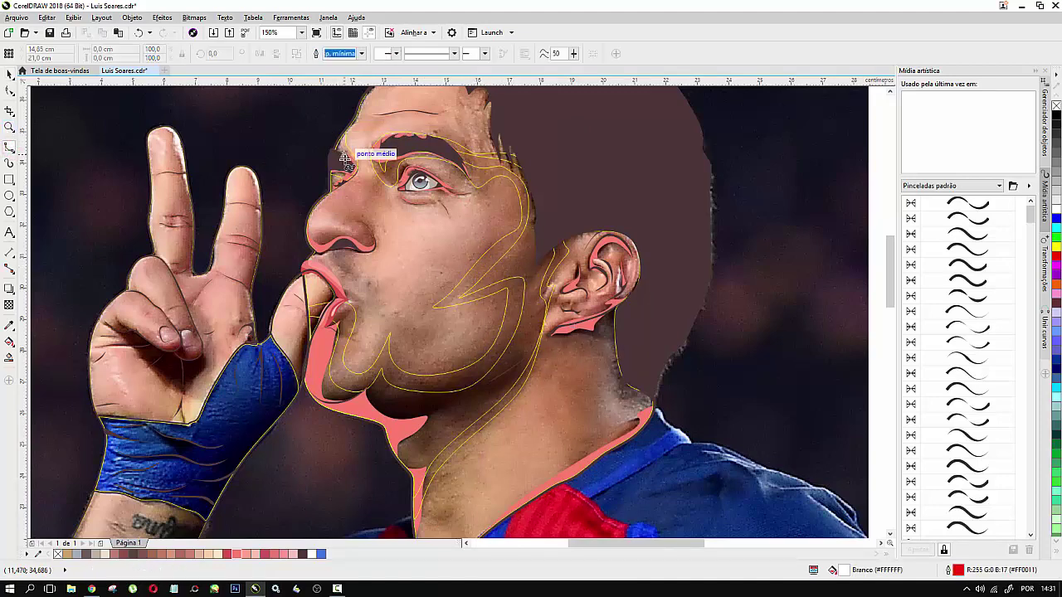
{"action": "scroll", "coordinate": [373, 154], "scroll_direction": "up", "scroll_amount": 2}
{"action": "left_click", "coordinate": [423, 214]}
{"action": "left_click", "coordinate": [397, 230]}
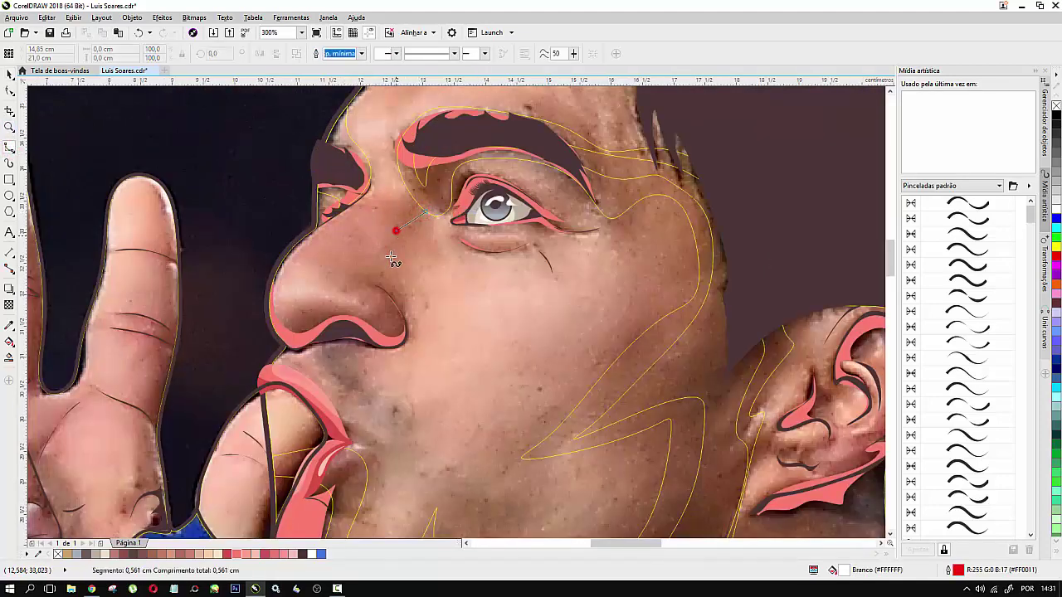
{"action": "left_click", "coordinate": [393, 264]}
{"action": "left_click", "coordinate": [402, 299]}
{"action": "left_click", "coordinate": [404, 326]}
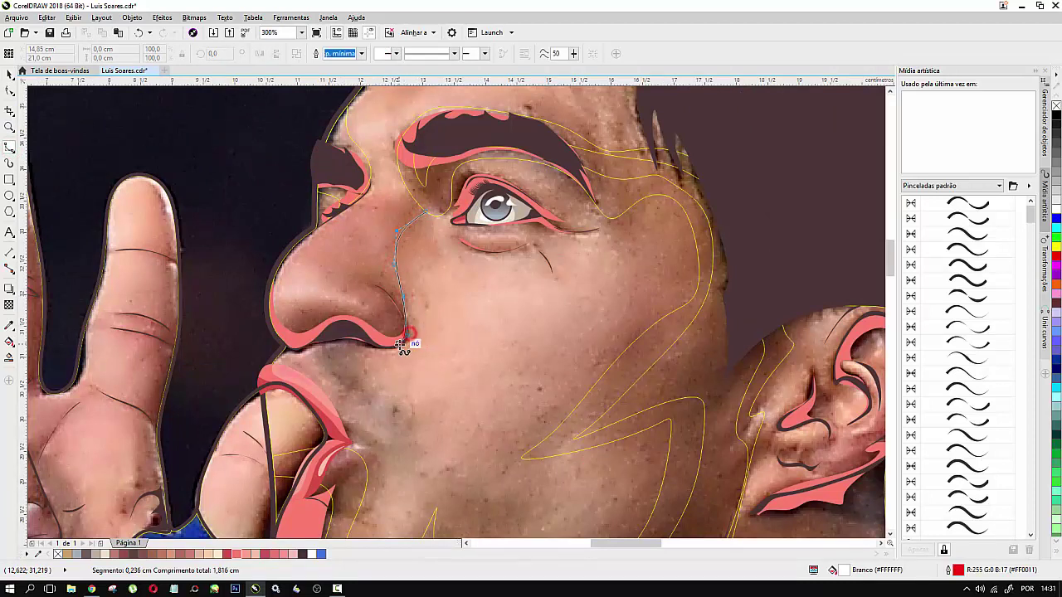
Step: Carry the nose contour under the nostrils and loop it outside the nose tip up alongside the bridge
{"action": "left_click", "coordinate": [402, 342]}
{"action": "left_click", "coordinate": [383, 346]}
{"action": "left_click", "coordinate": [316, 343]}
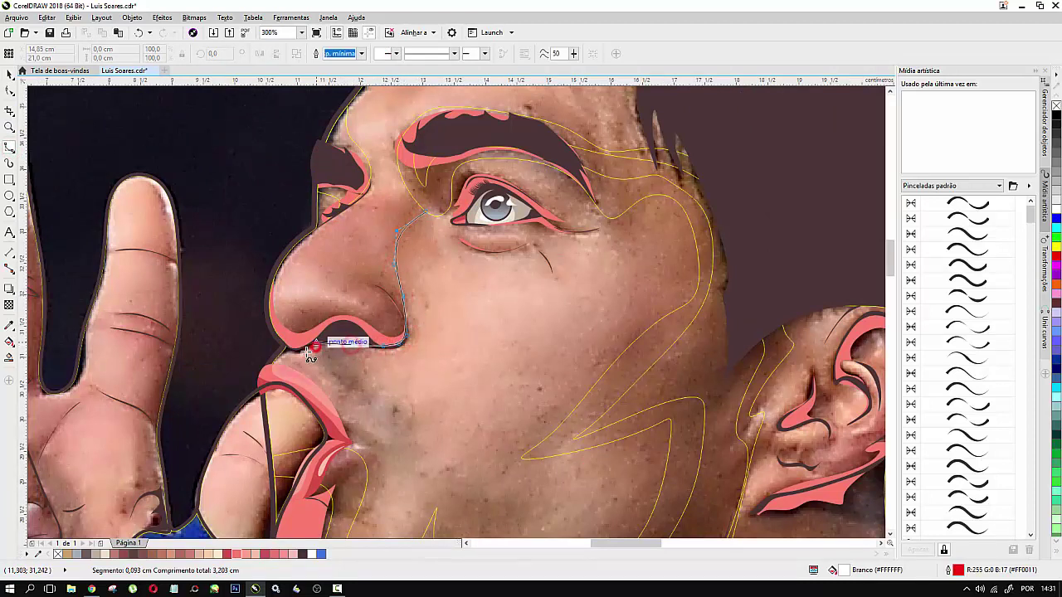
{"action": "left_click", "coordinate": [297, 349]}
{"action": "left_click", "coordinate": [283, 341]}
{"action": "left_click", "coordinate": [255, 301]}
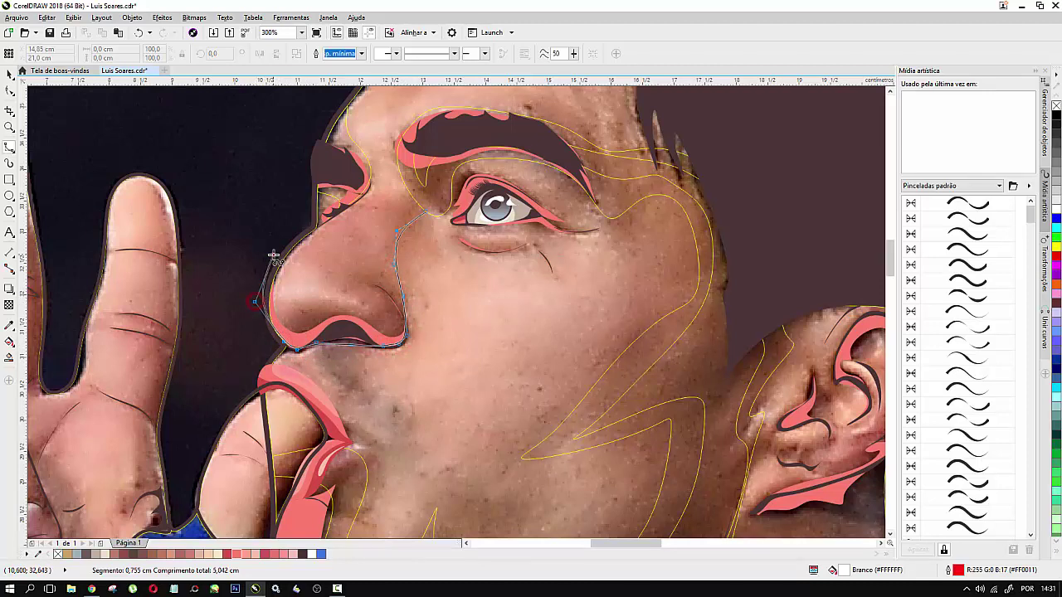
{"action": "left_click", "coordinate": [274, 254]}
{"action": "left_click", "coordinate": [300, 218]}
Step: Bring the nose contour back across the tip to the nostril wing, up the side of the nose, and close it
{"action": "left_click", "coordinate": [278, 297]}
{"action": "left_click", "coordinate": [327, 293]}
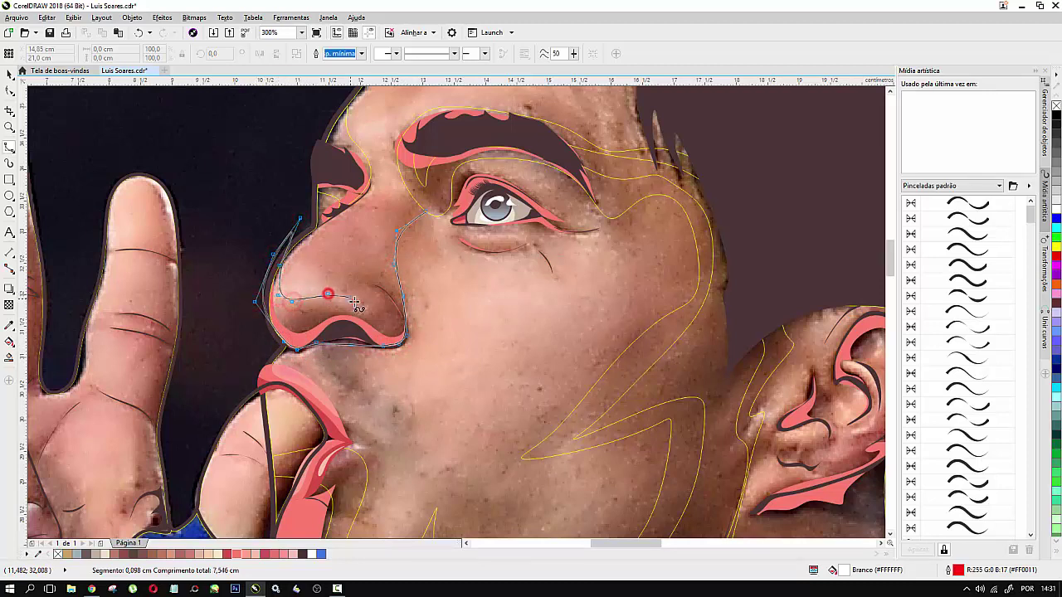
{"action": "left_click", "coordinate": [377, 303]}
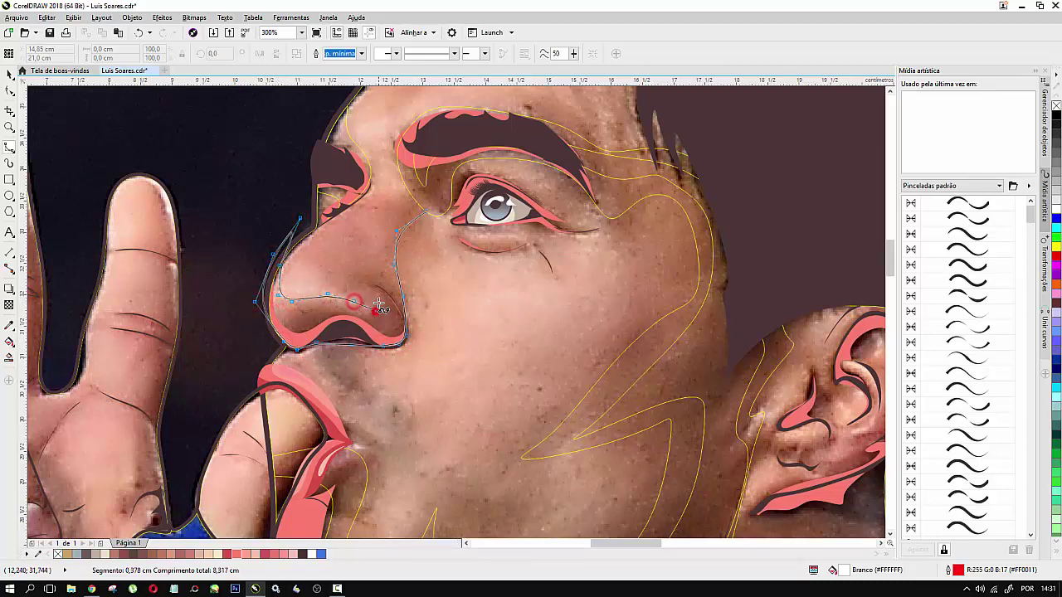
{"action": "left_click", "coordinate": [379, 245]}
{"action": "left_click", "coordinate": [393, 192]}
{"action": "left_click", "coordinate": [396, 194]}
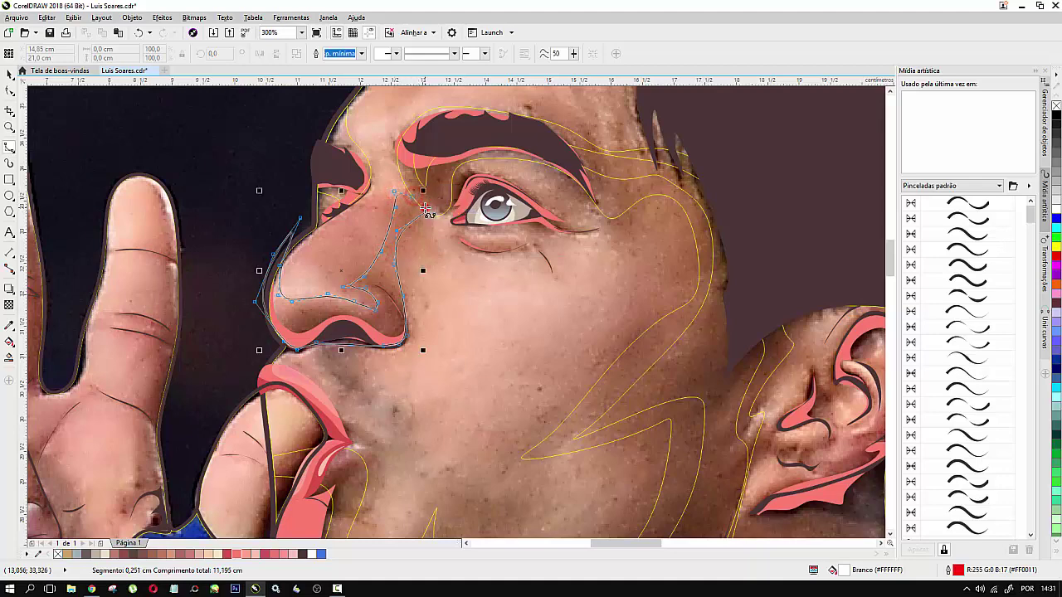
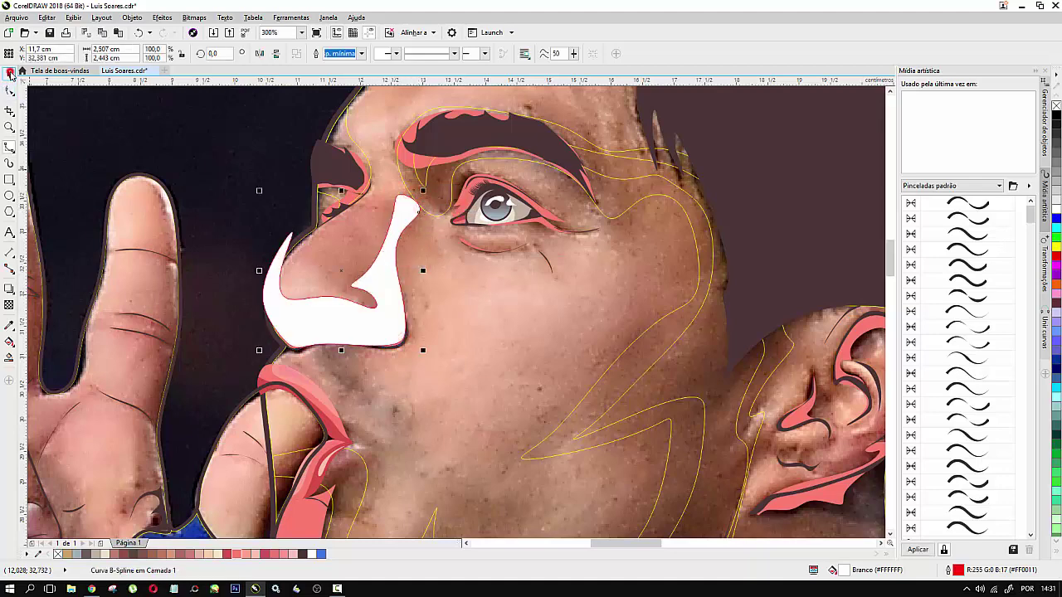
Step: Intersect the white nose shape with the face shape, delete the white original and select the remaining nose outline
{"action": "left_click", "coordinate": [533, 321]}
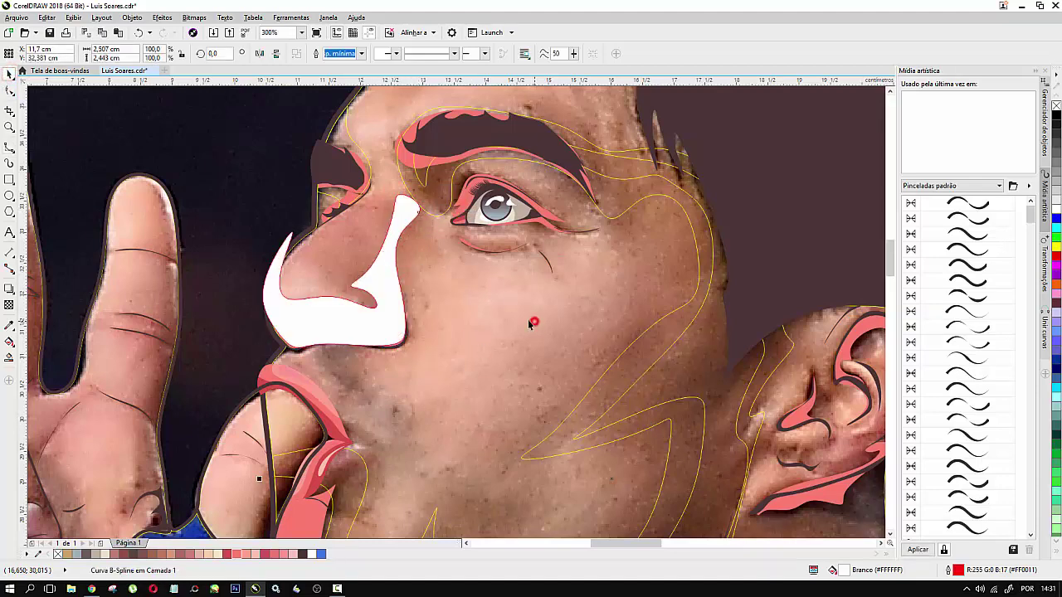
{"action": "key", "text": "ctrl+a"}
{"action": "left_click", "coordinate": [349, 53]}
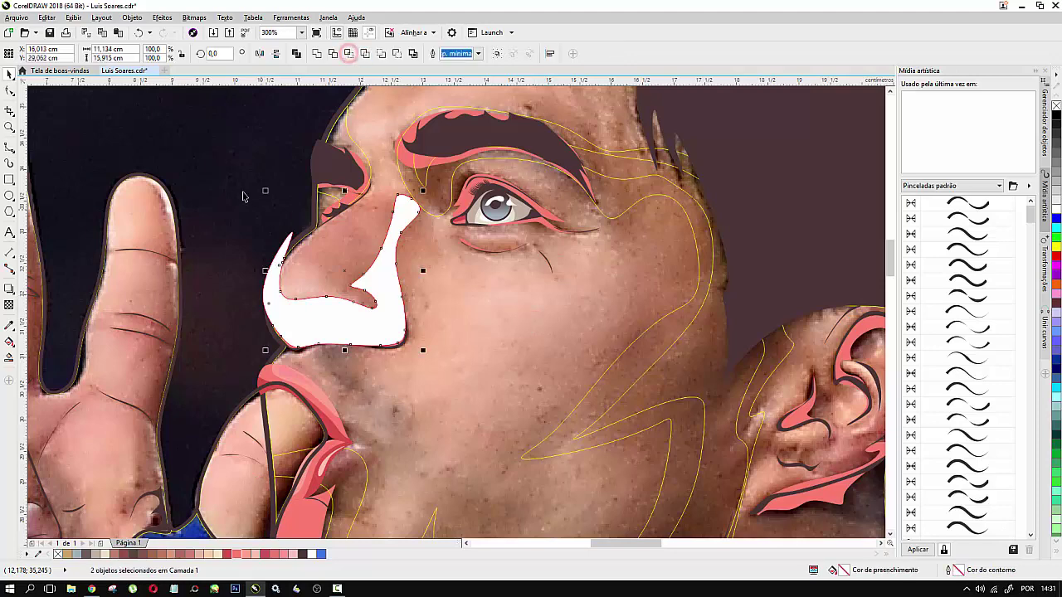
{"action": "left_click", "coordinate": [242, 190]}
{"action": "left_click_drag", "start_coordinate": [296, 329], "coordinate": [213, 233]}
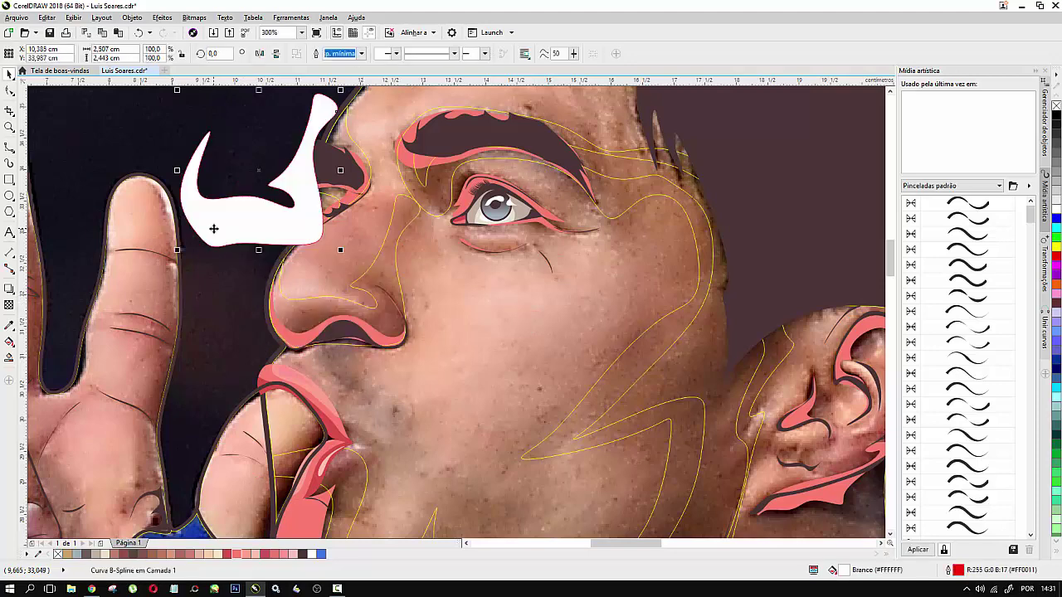
{"action": "key", "text": "Delete"}
{"action": "left_click", "coordinate": [303, 312]}
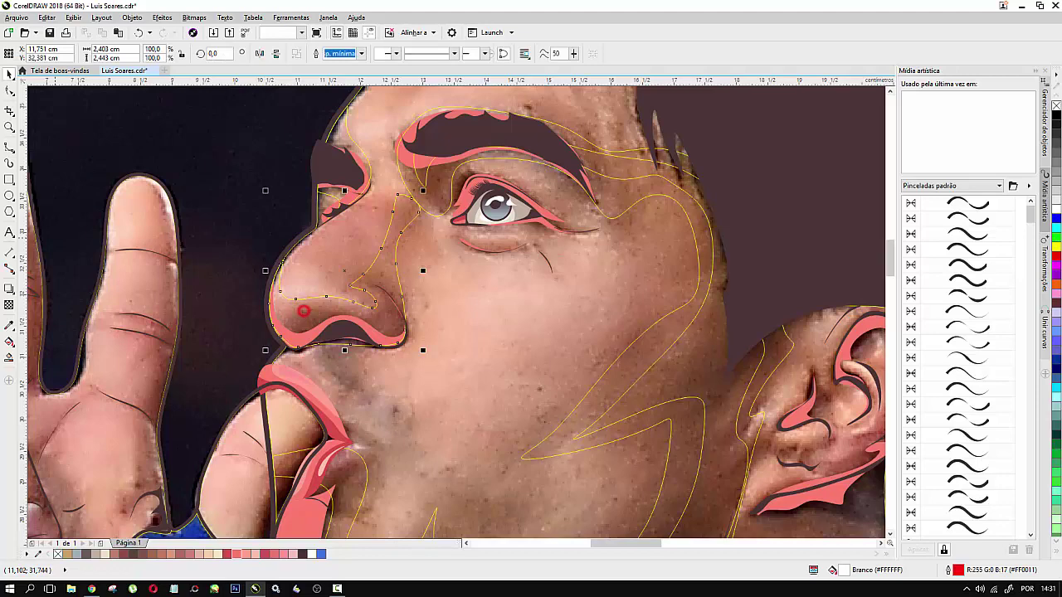
Step: Start a second B-Spline nose contour outside the nose tip and run it above the nostrils to the nostril wing
{"action": "left_click", "coordinate": [9, 149]}
{"action": "scroll", "coordinate": [249, 225], "scroll_direction": "up", "scroll_amount": 2}
{"action": "left_click", "coordinate": [251, 224]}
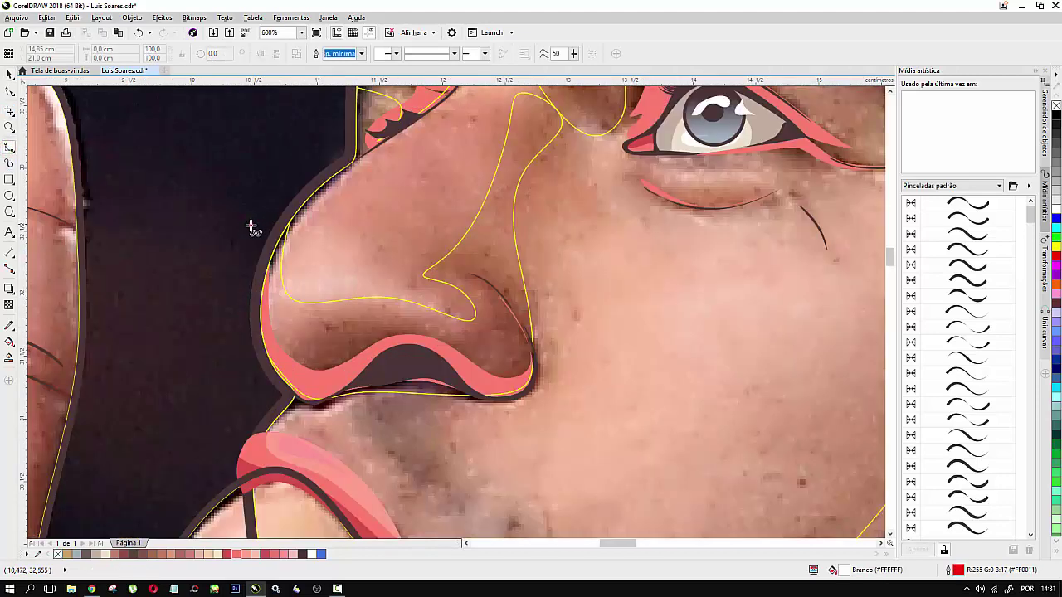
{"action": "left_click", "coordinate": [272, 315]}
{"action": "left_click", "coordinate": [305, 332]}
{"action": "left_click", "coordinate": [354, 322]}
{"action": "left_click", "coordinate": [432, 321]}
{"action": "left_click", "coordinate": [494, 340]}
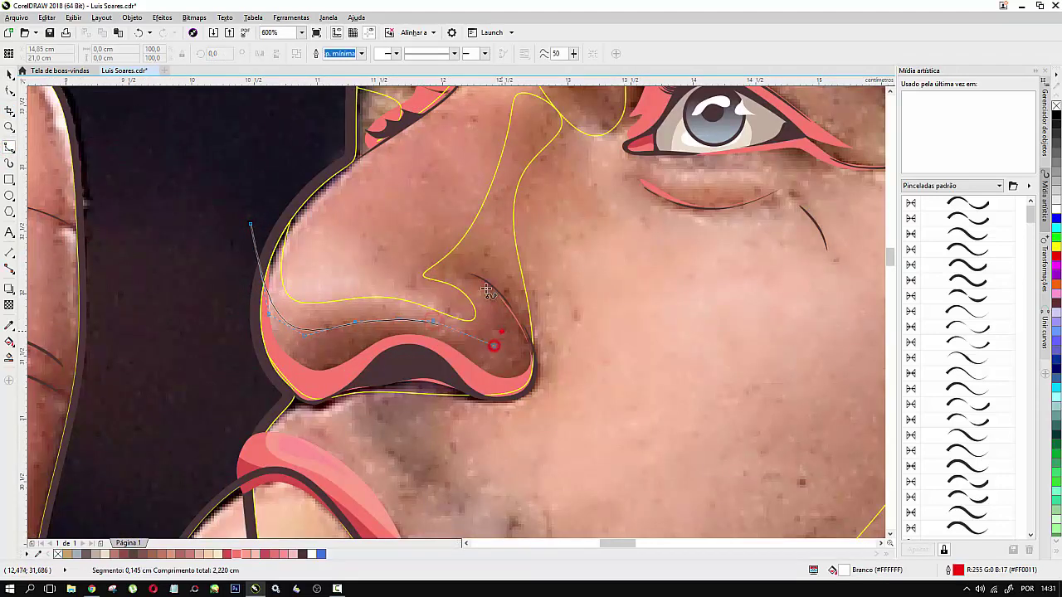
Step: Take the second nose contour up the side of the nose, turn near the inner eye corner and start back down
{"action": "left_click", "coordinate": [481, 282]}
{"action": "left_click", "coordinate": [456, 274]}
{"action": "left_click", "coordinate": [500, 186]}
{"action": "left_click", "coordinate": [533, 129]}
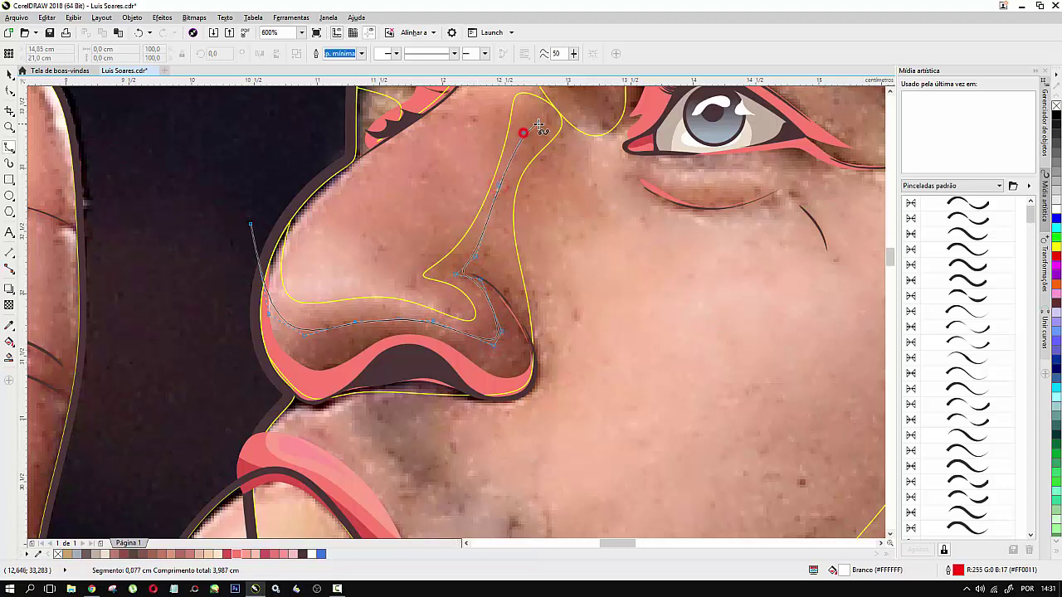
{"action": "left_click", "coordinate": [539, 141]}
{"action": "left_click", "coordinate": [518, 177]}
{"action": "left_click", "coordinate": [506, 249]}
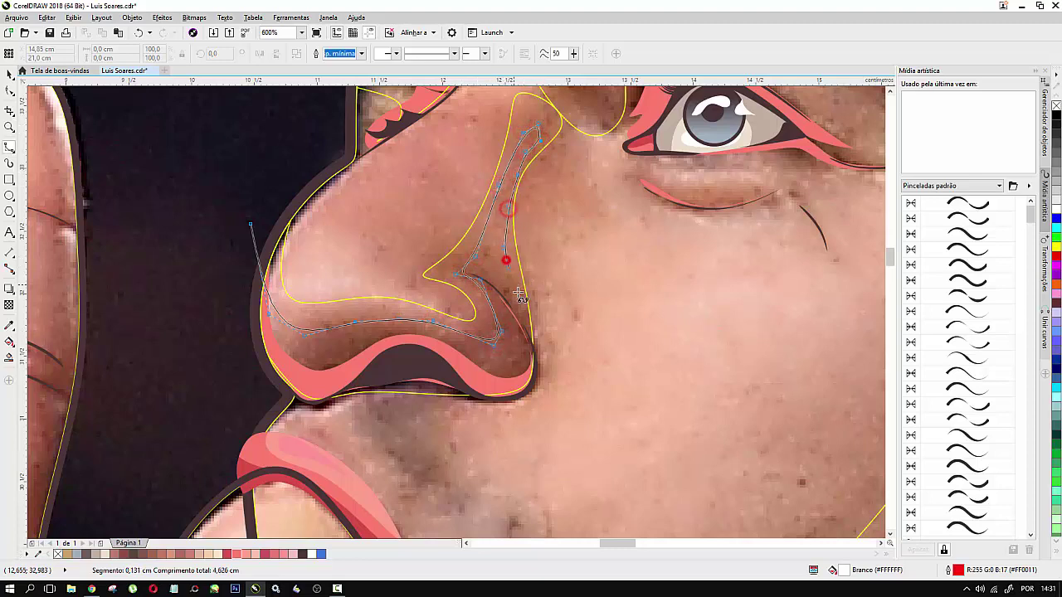
Step: Run the second nose contour down around the nostril wing, back beneath the nose, and close it at its start
{"action": "left_click", "coordinate": [517, 296]}
{"action": "left_click", "coordinate": [518, 362]}
{"action": "left_click", "coordinate": [493, 374]}
{"action": "left_click", "coordinate": [445, 377]}
{"action": "left_click", "coordinate": [407, 372]}
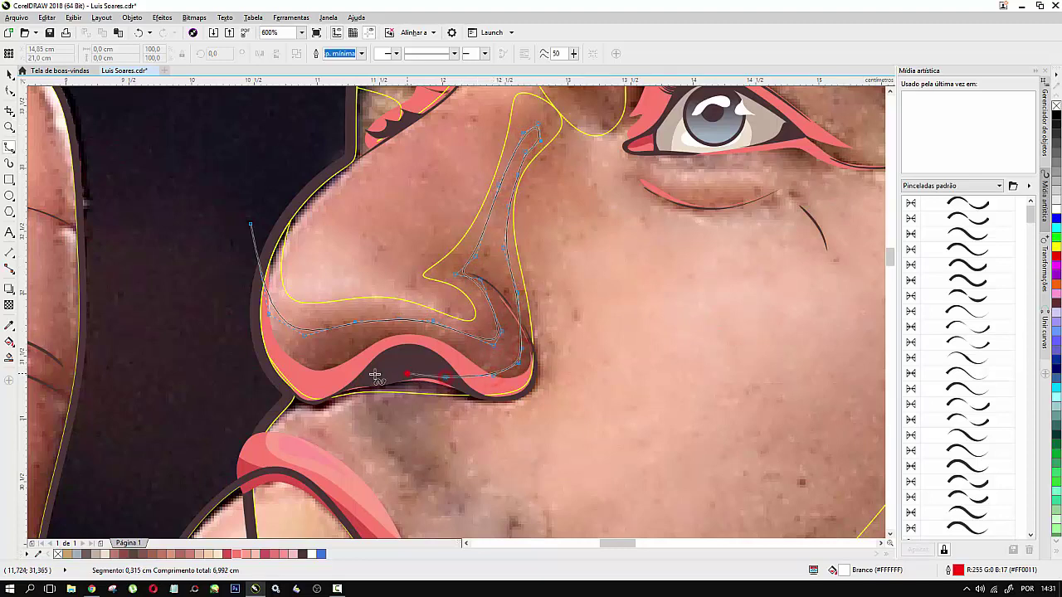
{"action": "left_click", "coordinate": [366, 378]}
{"action": "left_click", "coordinate": [284, 356]}
{"action": "left_click", "coordinate": [249, 224]}
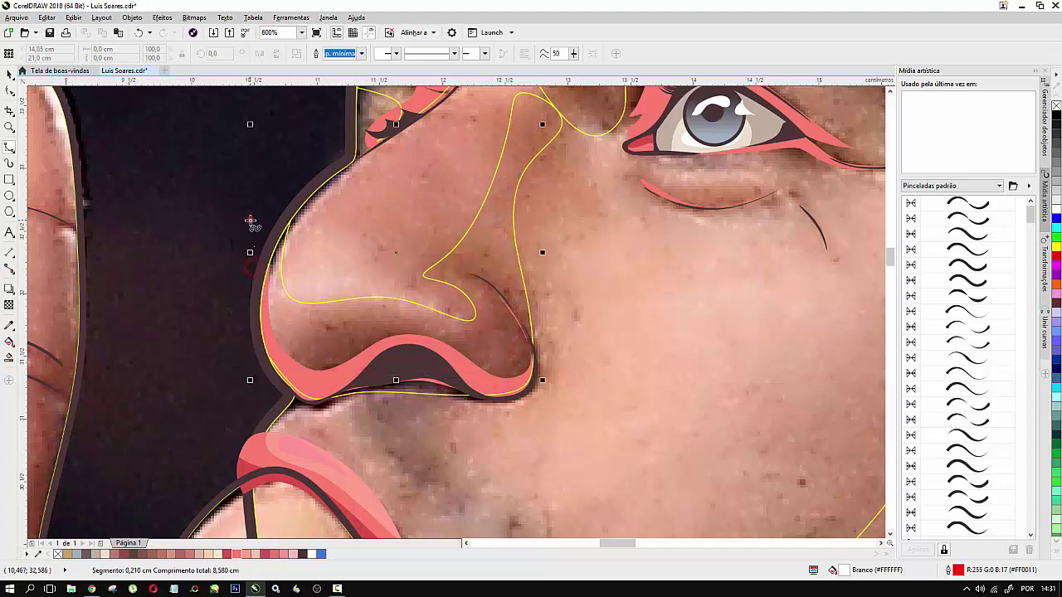
Step: Intersect the second white nose shape with the face shape and delete the white original
{"action": "key", "text": "space"}
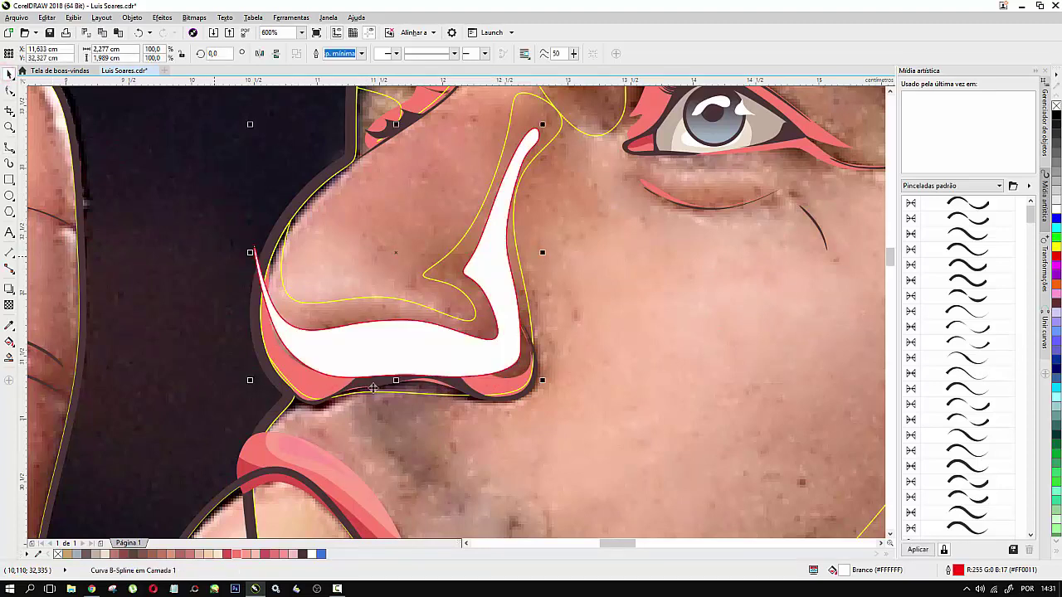
{"action": "left_click", "coordinate": [757, 427], "text": "shift"}
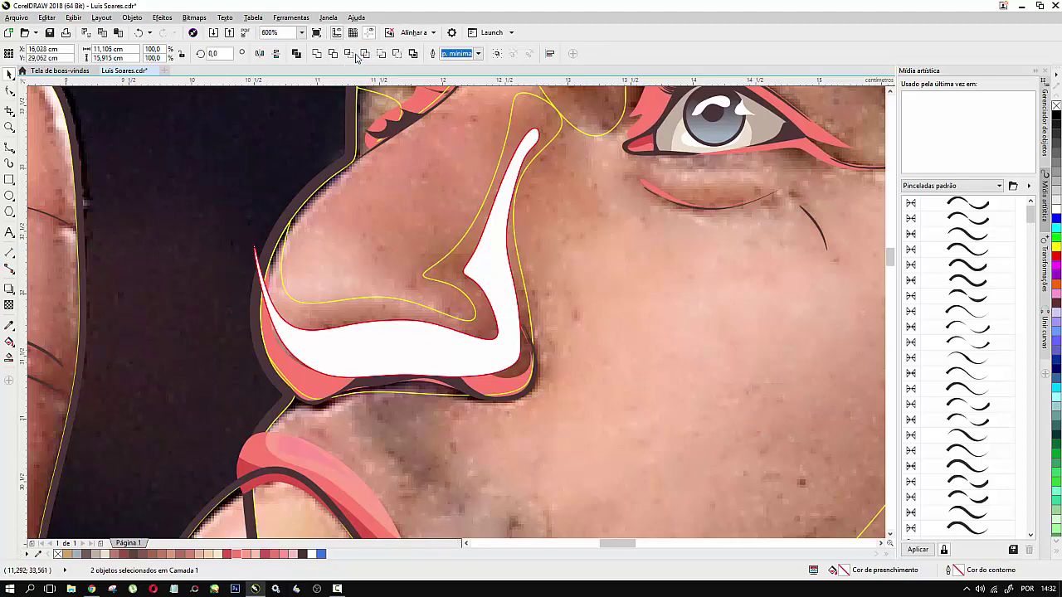
{"action": "left_click", "coordinate": [353, 54]}
{"action": "left_click", "coordinate": [227, 270]}
{"action": "left_click_drag", "start_coordinate": [386, 357], "coordinate": [235, 297]}
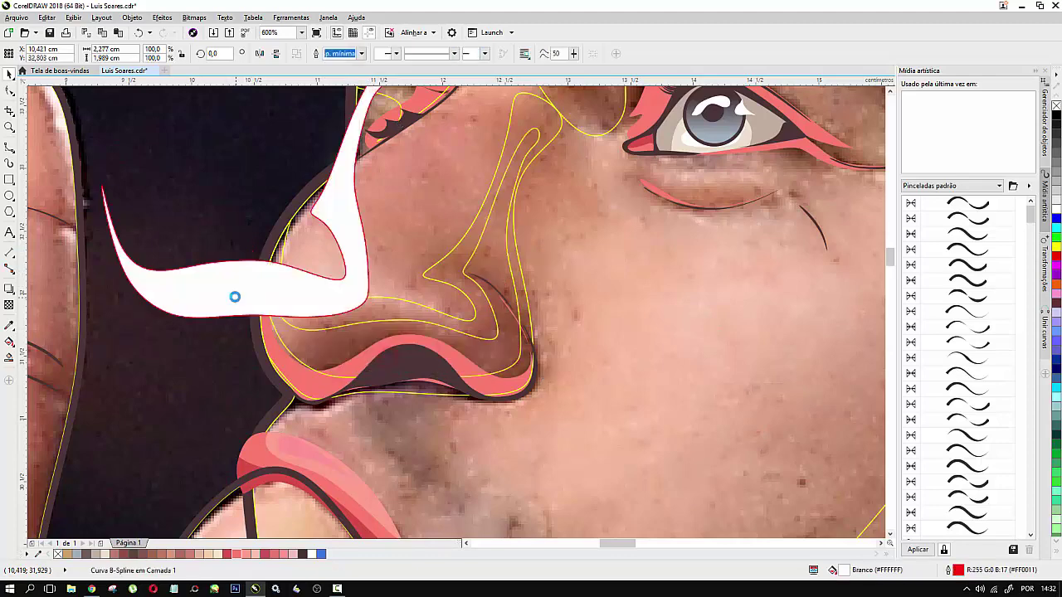
{"action": "key", "text": "Delete"}
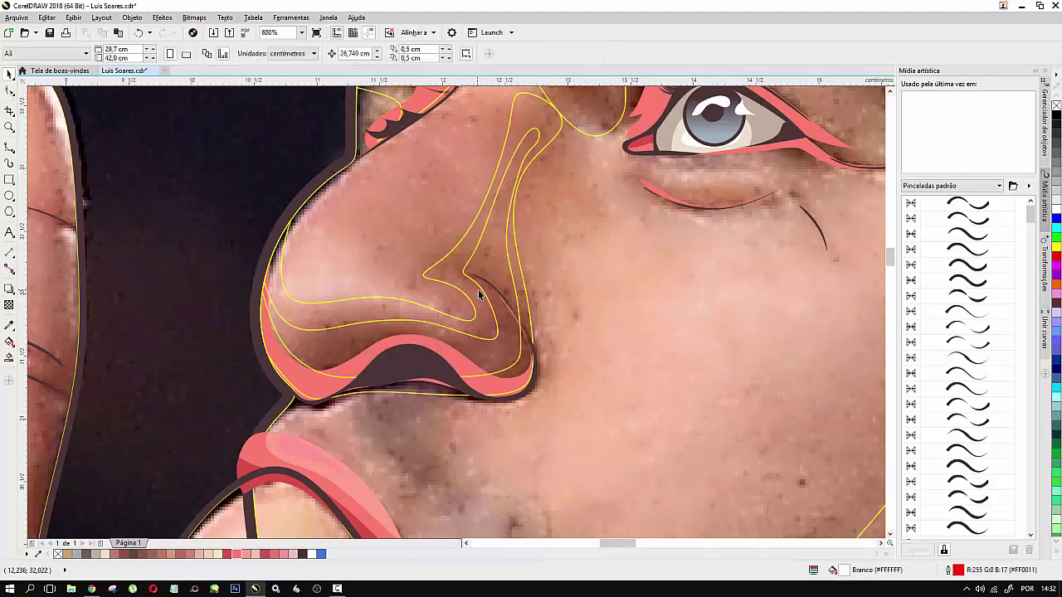
{"action": "left_click", "coordinate": [495, 345]}
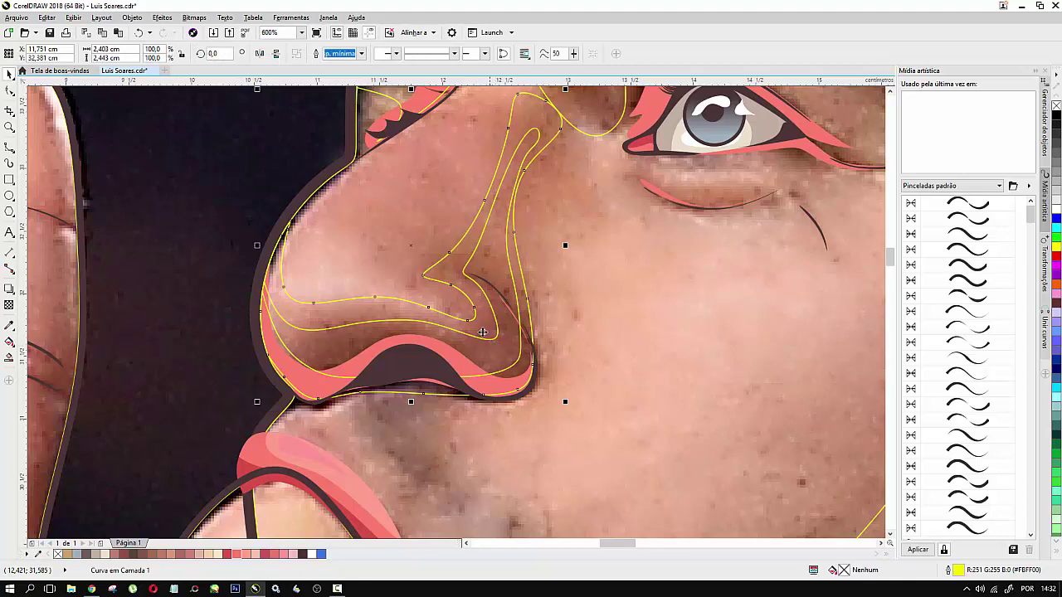
{"action": "left_click", "coordinate": [484, 339], "text": "shift"}
{"action": "left_click", "coordinate": [484, 340], "text": "shift"}
{"action": "left_click", "coordinate": [483, 343], "text": "shift"}
{"action": "left_click", "coordinate": [484, 343], "text": "shift"}
{"action": "left_click", "coordinate": [252, 122]}
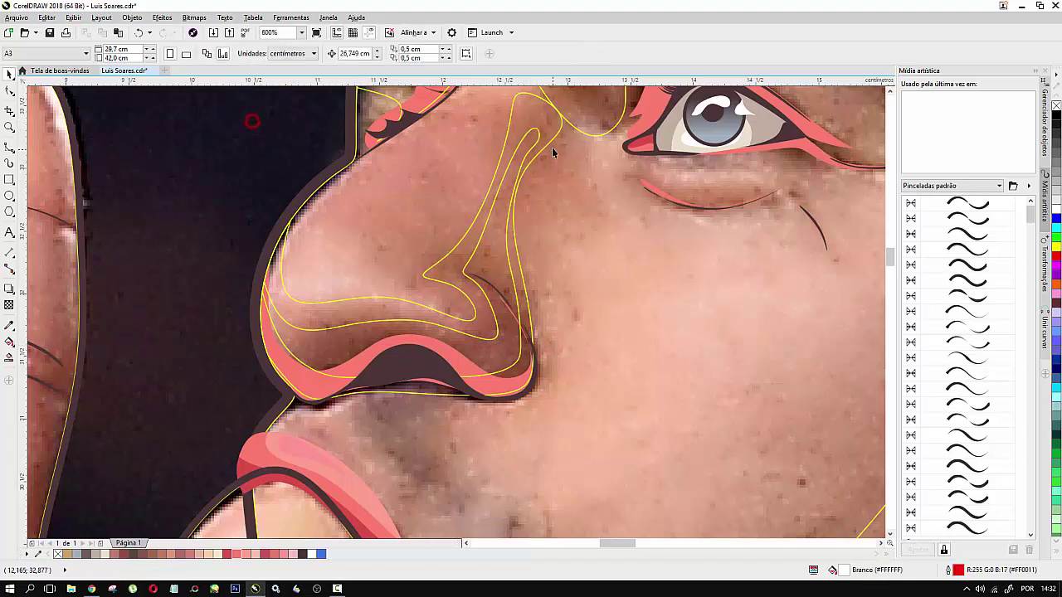
Step: Select both yellow nose shading outlines, undo their trial move towards the cheek and group them
{"action": "left_click", "coordinate": [535, 133]}
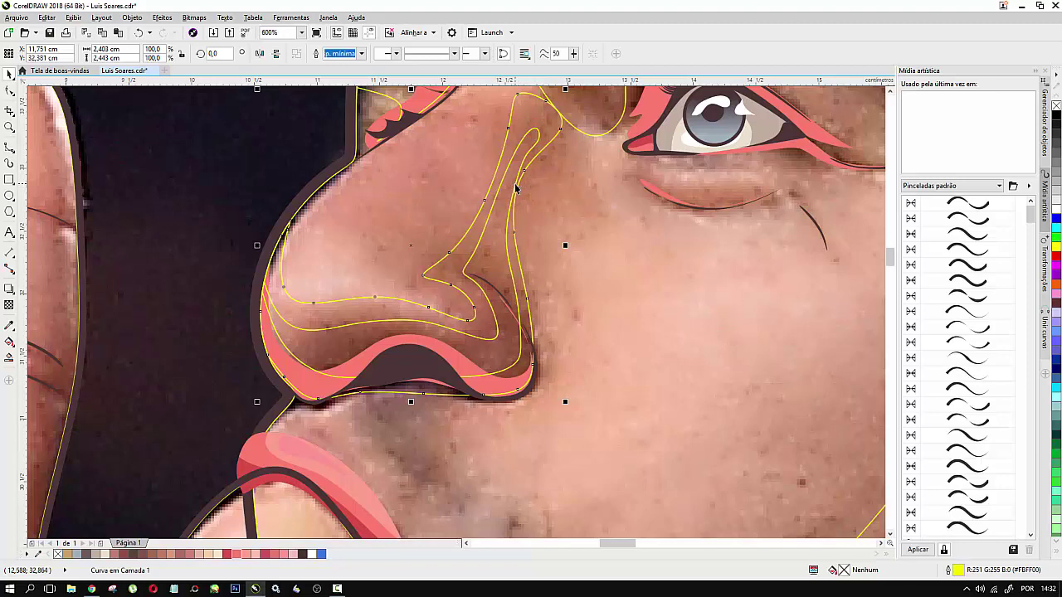
{"action": "left_click", "coordinate": [536, 130], "text": "shift"}
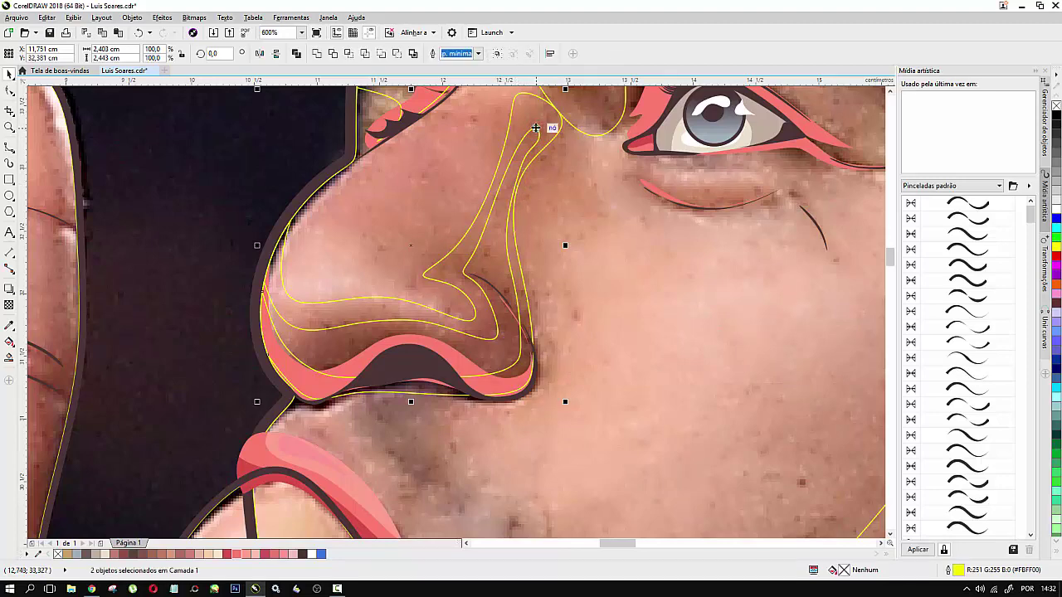
{"action": "left_click_drag", "start_coordinate": [465, 325], "coordinate": [584, 325]}
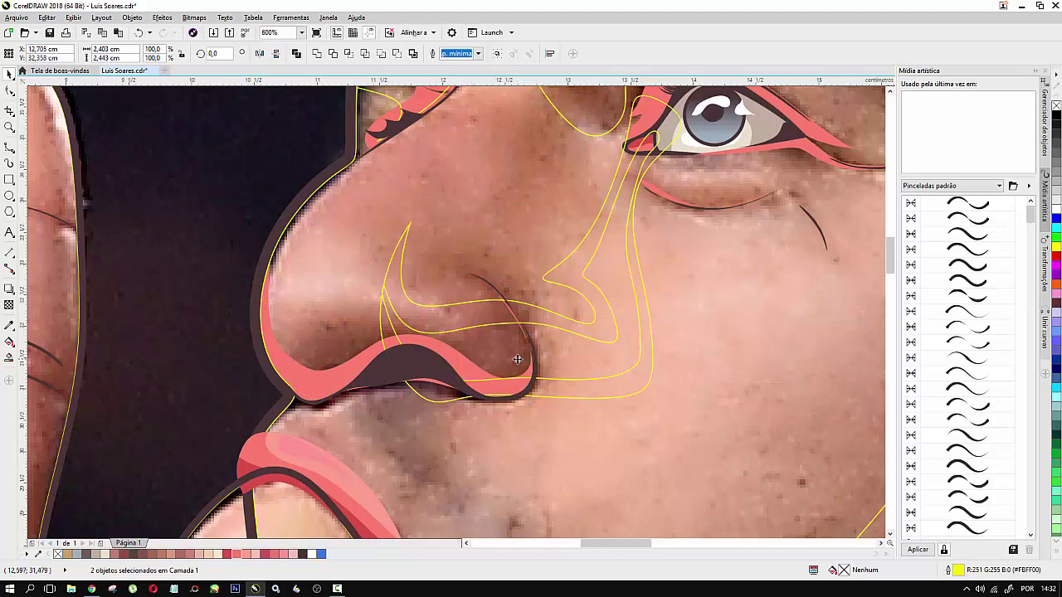
{"action": "scroll", "coordinate": [517, 360], "scroll_direction": "down", "scroll_amount": 2}
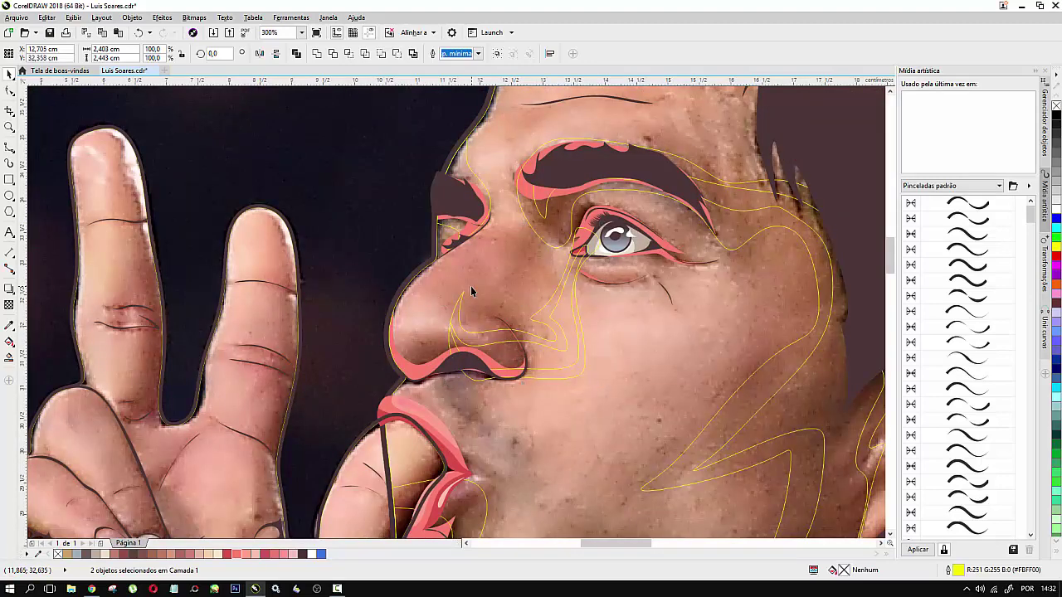
{"action": "key", "text": "ctrl+z"}
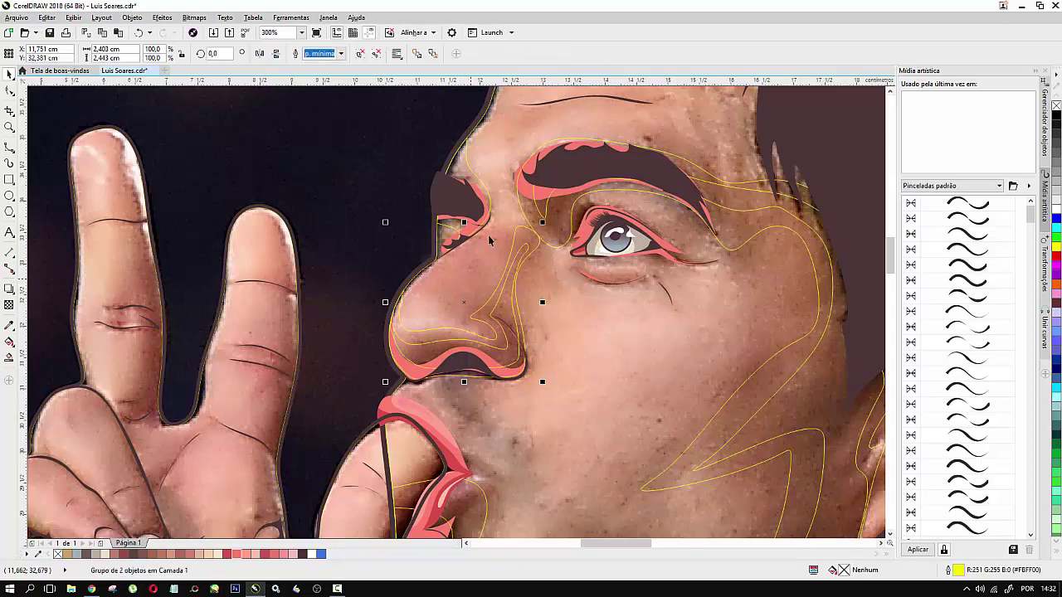
Step: Start a B-Spline ear contour at the inner ear and loop it over and outside the rim down towards the lobe
{"action": "scroll", "coordinate": [494, 217], "scroll_direction": "down", "scroll_amount": 2}
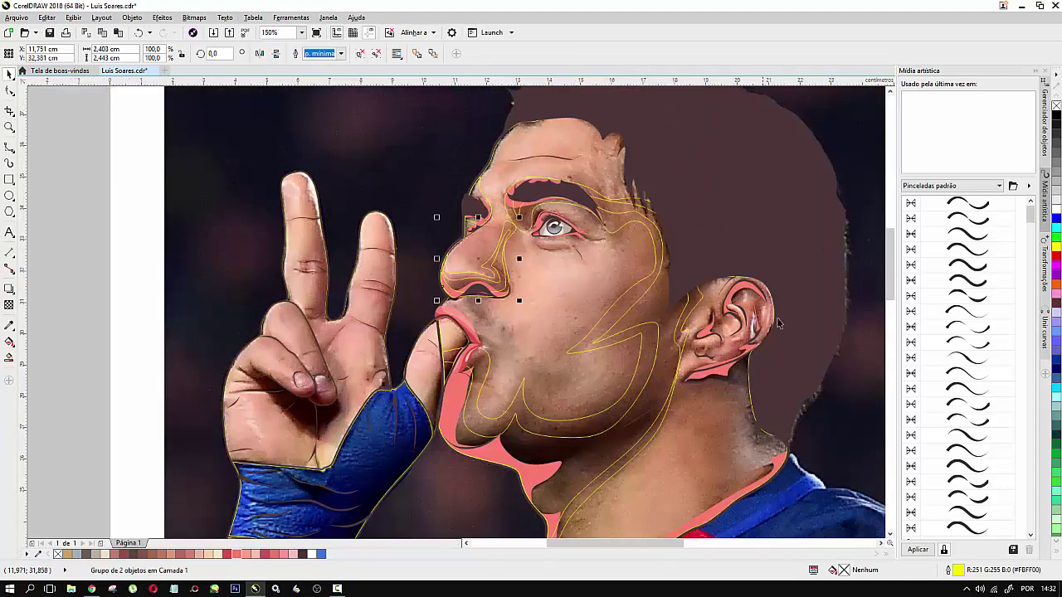
{"action": "left_click", "coordinate": [10, 148]}
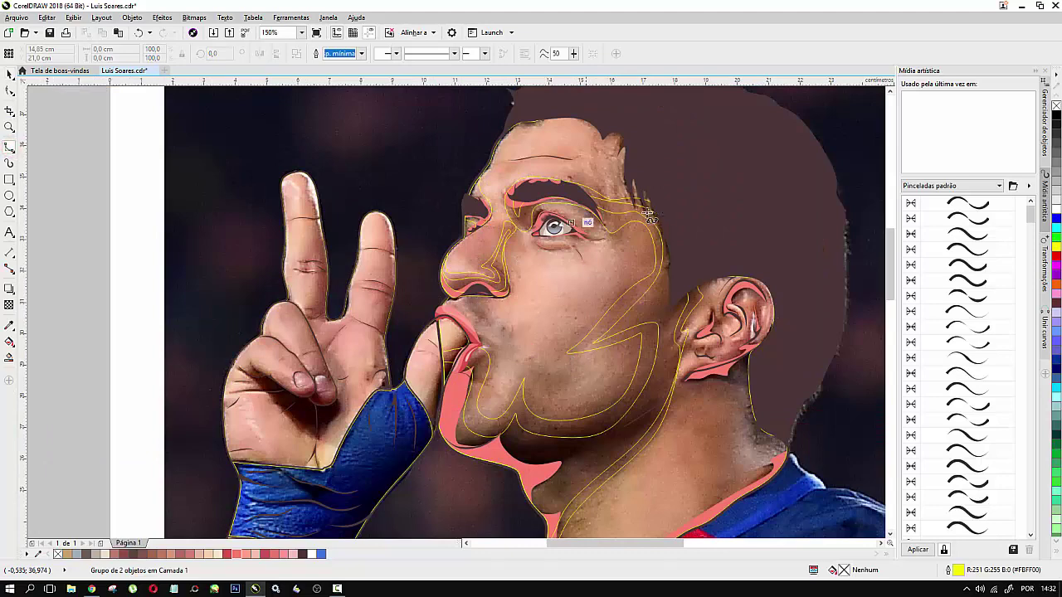
{"action": "scroll", "coordinate": [774, 325], "scroll_direction": "up", "scroll_amount": 2}
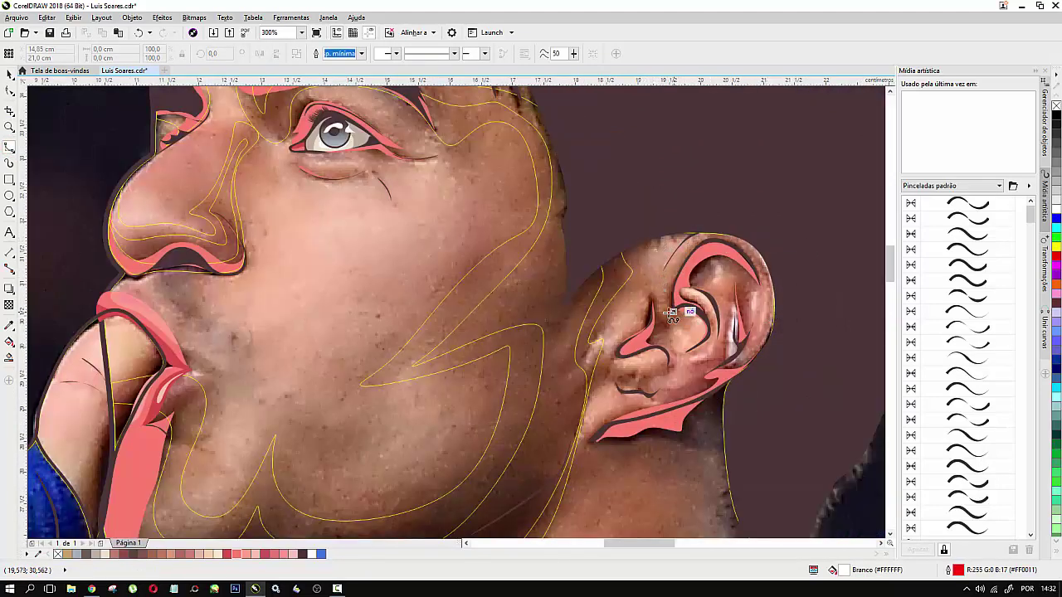
{"action": "left_click", "coordinate": [672, 312]}
{"action": "left_click", "coordinate": [667, 260]}
{"action": "left_click", "coordinate": [705, 232]}
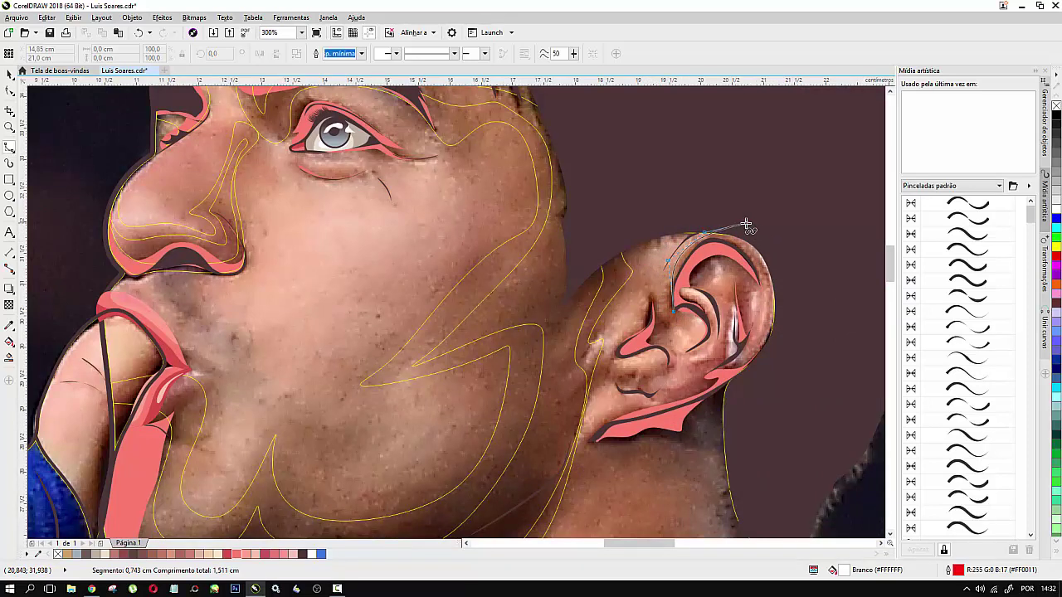
{"action": "left_click", "coordinate": [746, 223]}
{"action": "left_click", "coordinate": [807, 289]}
{"action": "left_click", "coordinate": [764, 378]}
{"action": "left_click", "coordinate": [695, 418]}
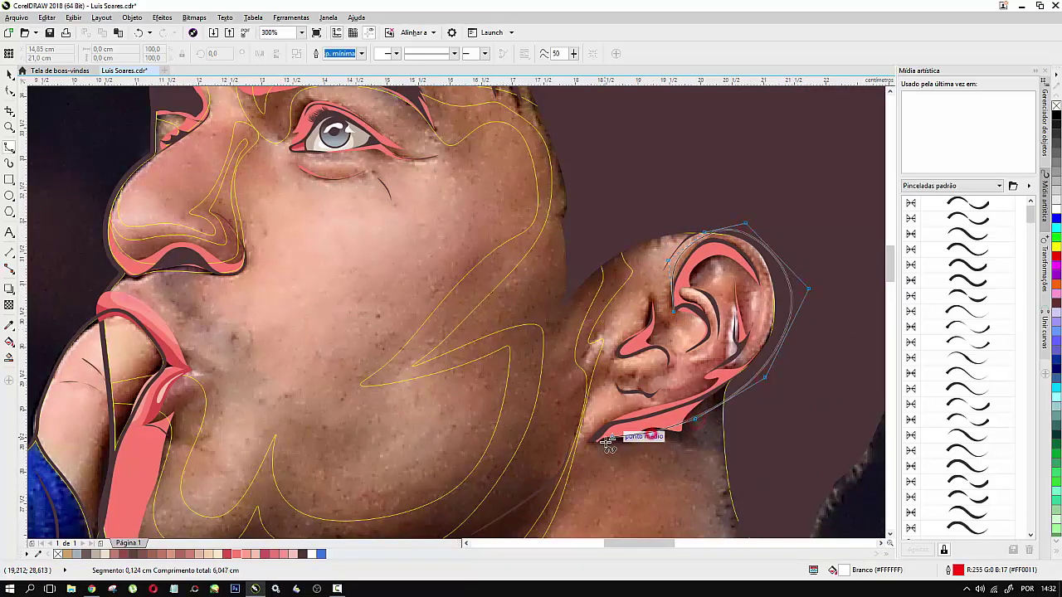
Step: Run the ear contour beneath the lobe, around its front tip and back up along the lobe's inner side
{"action": "left_click", "coordinate": [641, 444]}
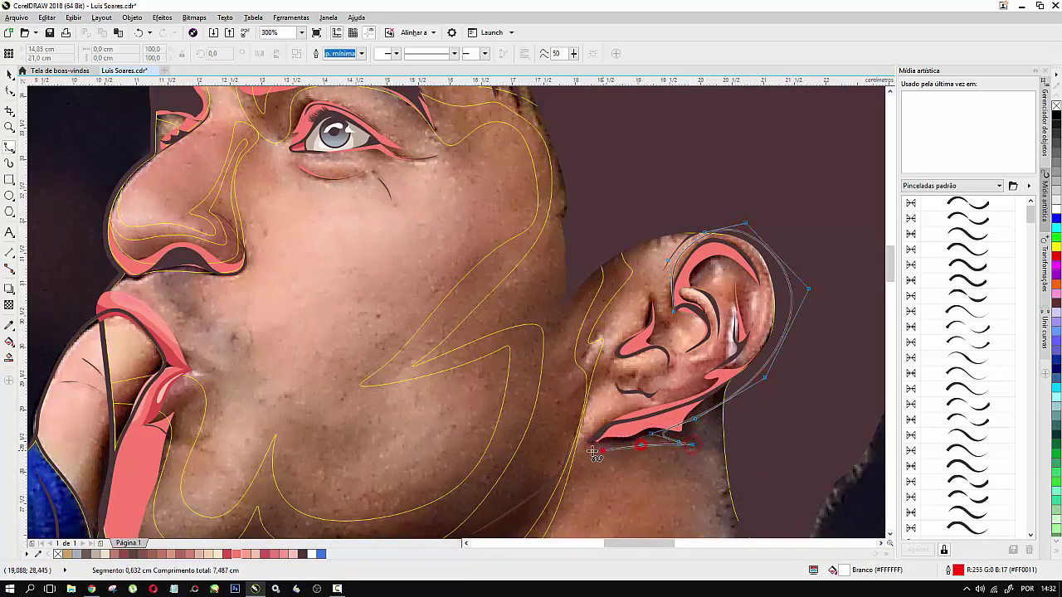
{"action": "left_click", "coordinate": [574, 452]}
{"action": "left_click", "coordinate": [597, 433]}
{"action": "left_click", "coordinate": [611, 408]}
{"action": "left_click", "coordinate": [661, 394]}
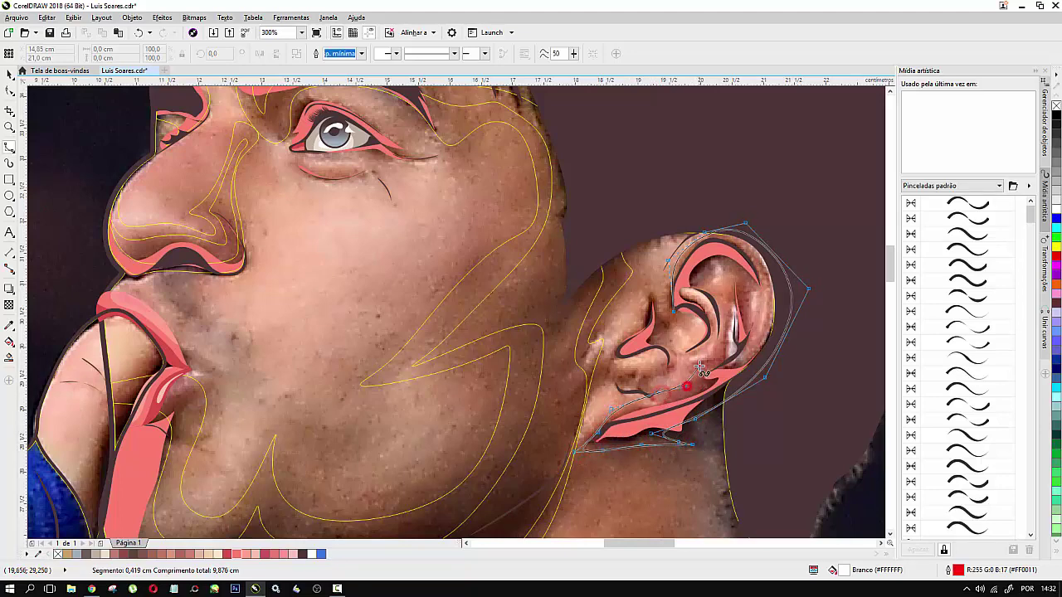
Step: Trace the ear contour up through the inner folds, around the hollow near the rim, and close it at its start
{"action": "left_click", "coordinate": [688, 362]}
{"action": "left_click", "coordinate": [724, 352]}
{"action": "left_click", "coordinate": [728, 358]}
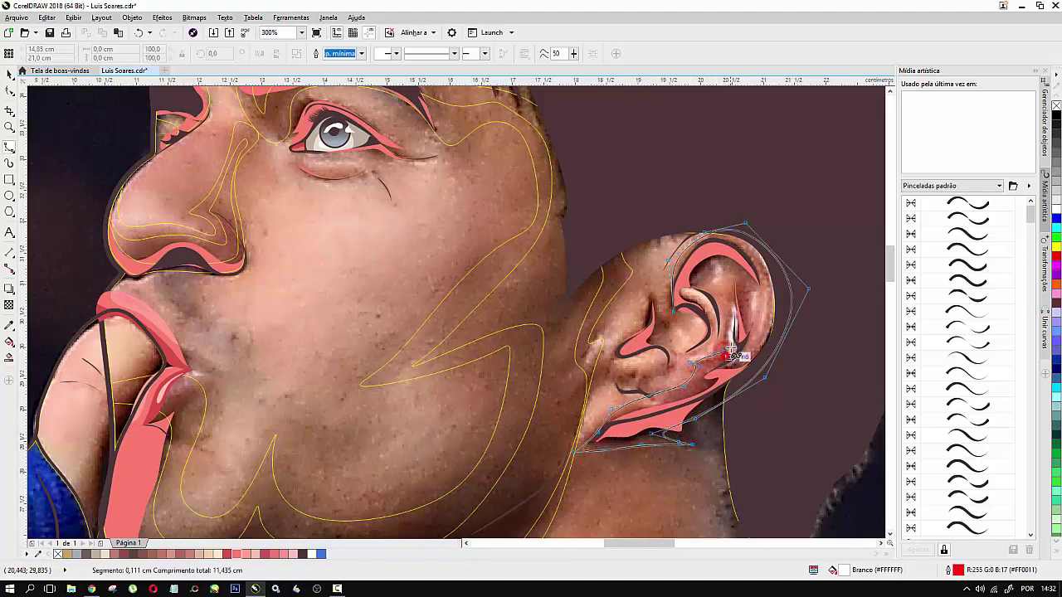
{"action": "left_click", "coordinate": [741, 318]}
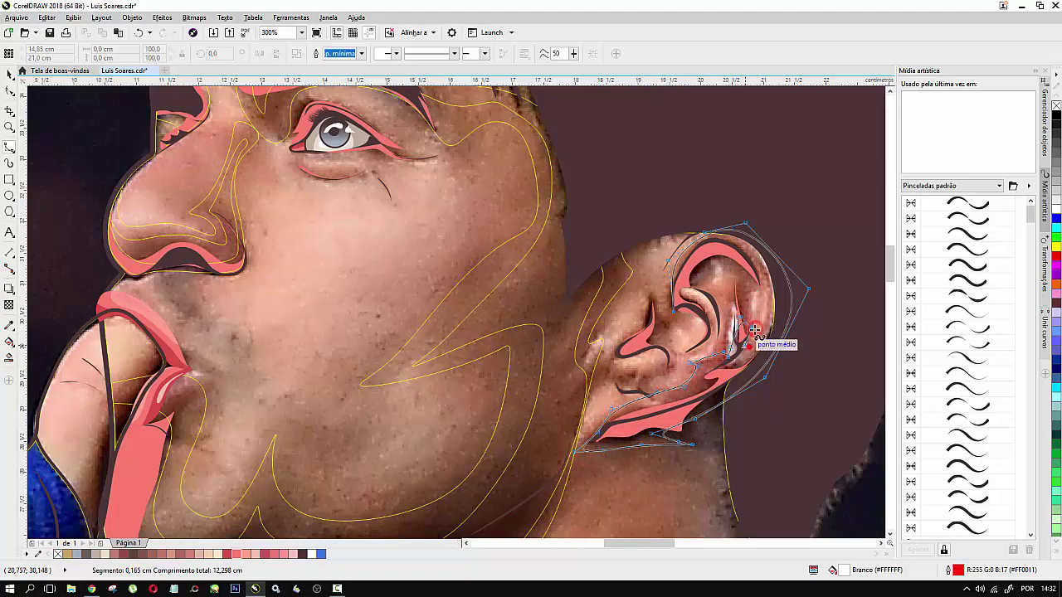
{"action": "left_click", "coordinate": [744, 285]}
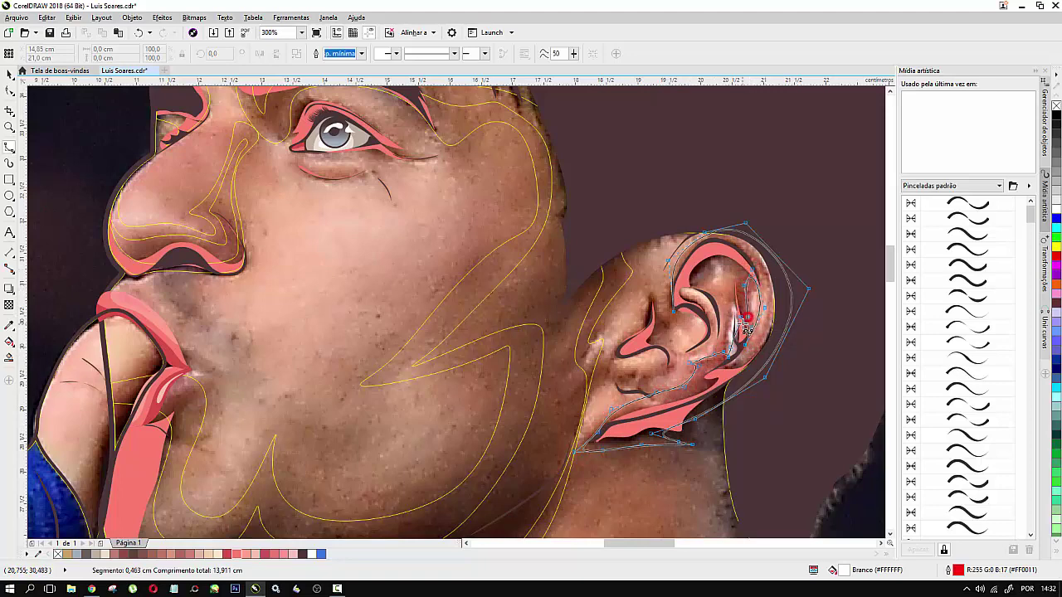
{"action": "left_click", "coordinate": [735, 283]}
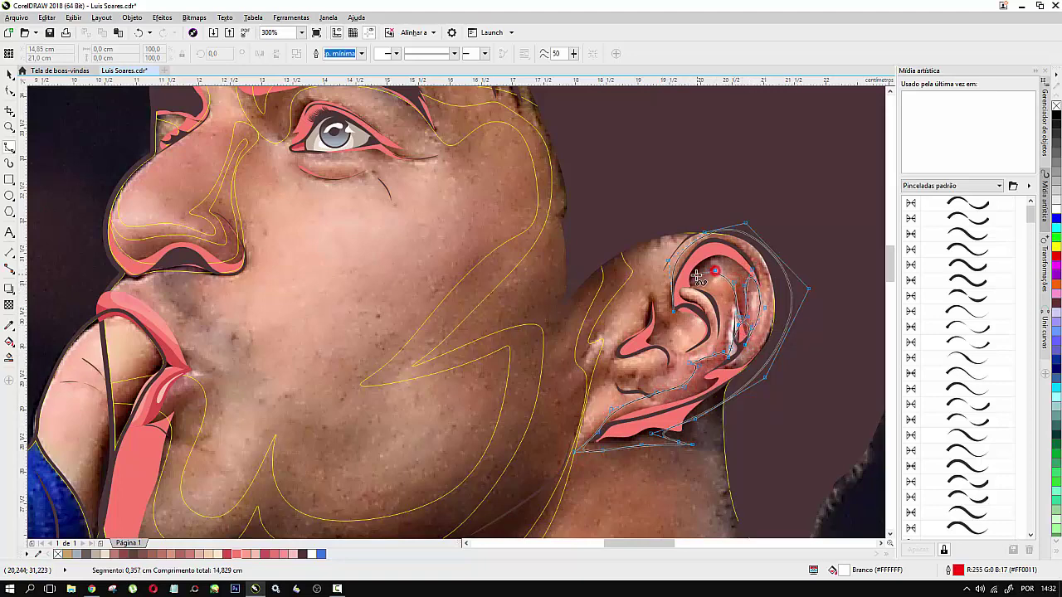
{"action": "left_click", "coordinate": [687, 352]}
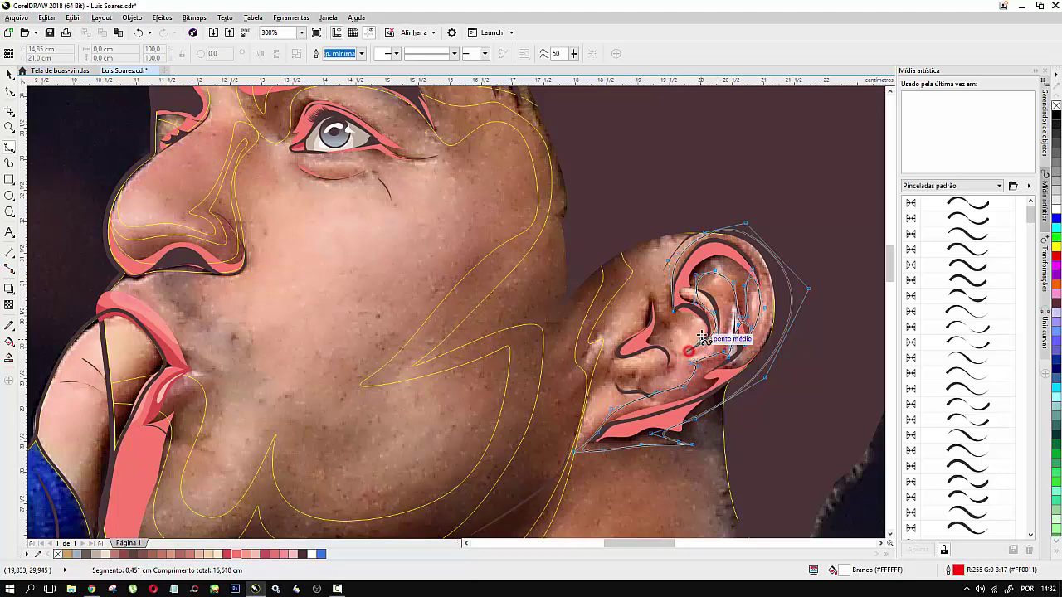
{"action": "left_click", "coordinate": [710, 330]}
{"action": "left_click", "coordinate": [693, 309]}
{"action": "left_click", "coordinate": [674, 311]}
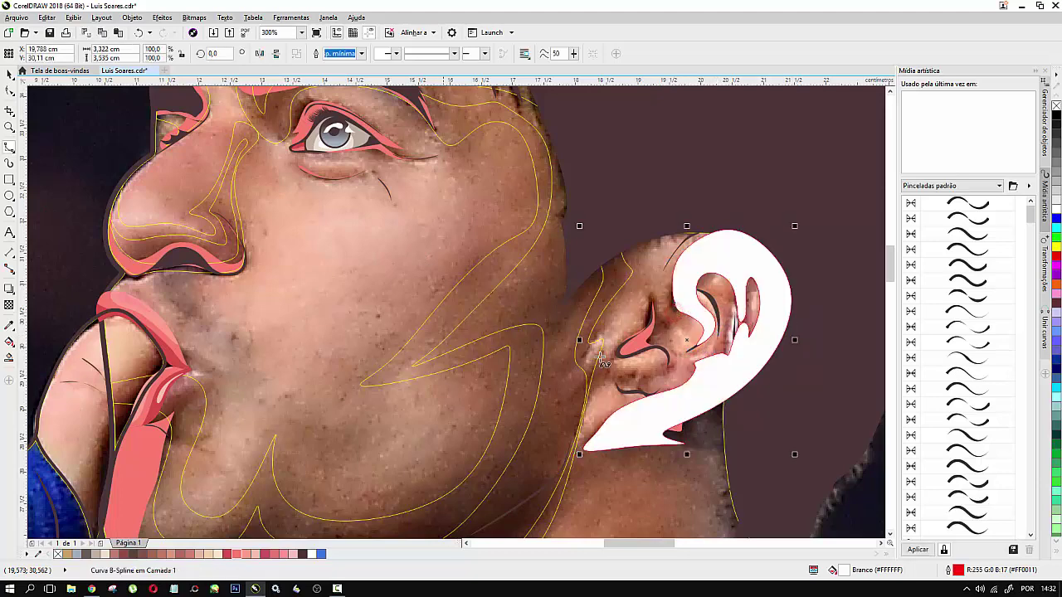
Step: Intersect the white ear shape with the face shape and delete the white original
{"action": "left_click", "coordinate": [10, 73]}
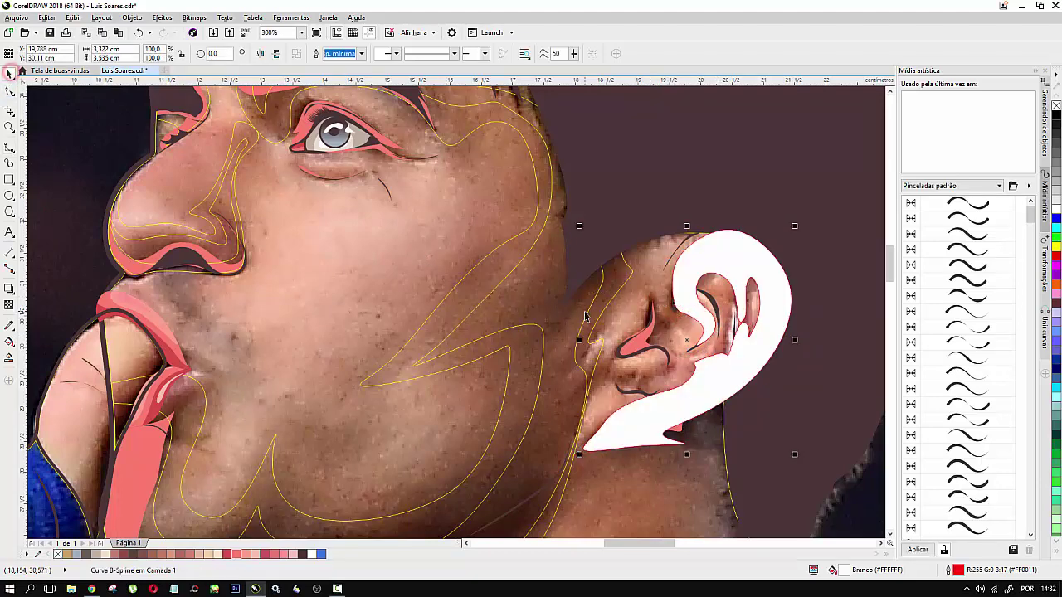
{"action": "left_click", "coordinate": [655, 253], "text": "shift"}
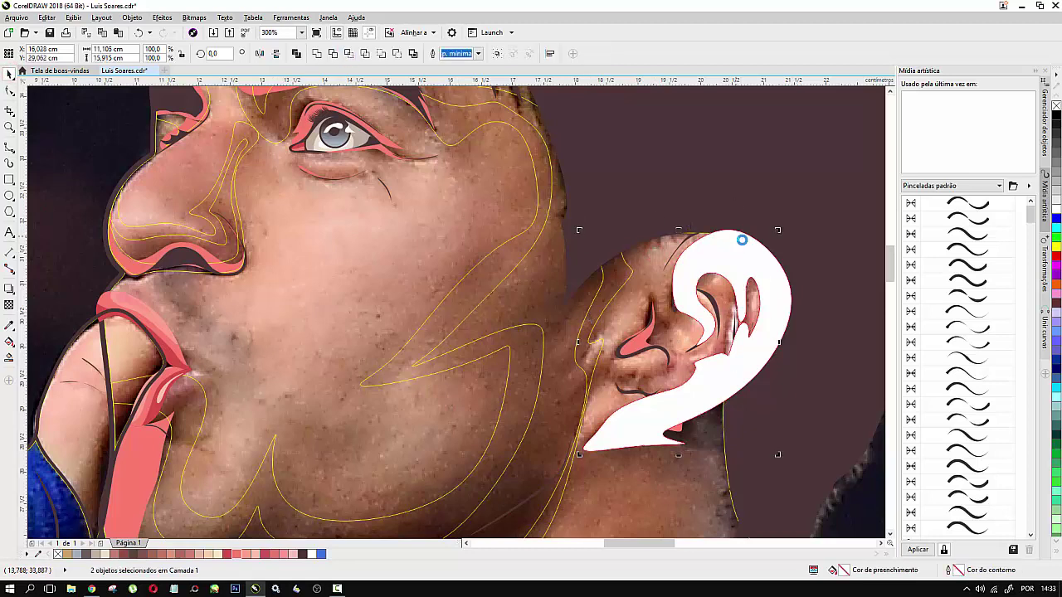
{"action": "left_click", "coordinate": [744, 240]}
{"action": "left_click_drag", "start_coordinate": [758, 241], "coordinate": [769, 165]}
{"action": "key", "text": "Delete"}
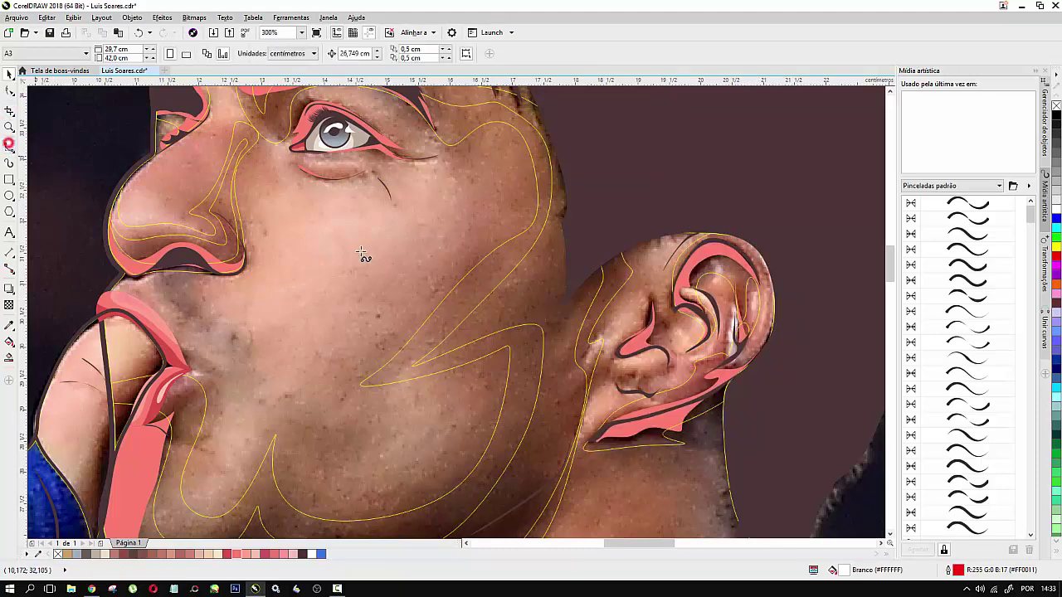
Step: Start a second B-Spline ear contour at the inner fold and lead it over the upper hollow to the outer rim
{"action": "left_click", "coordinate": [685, 292]}
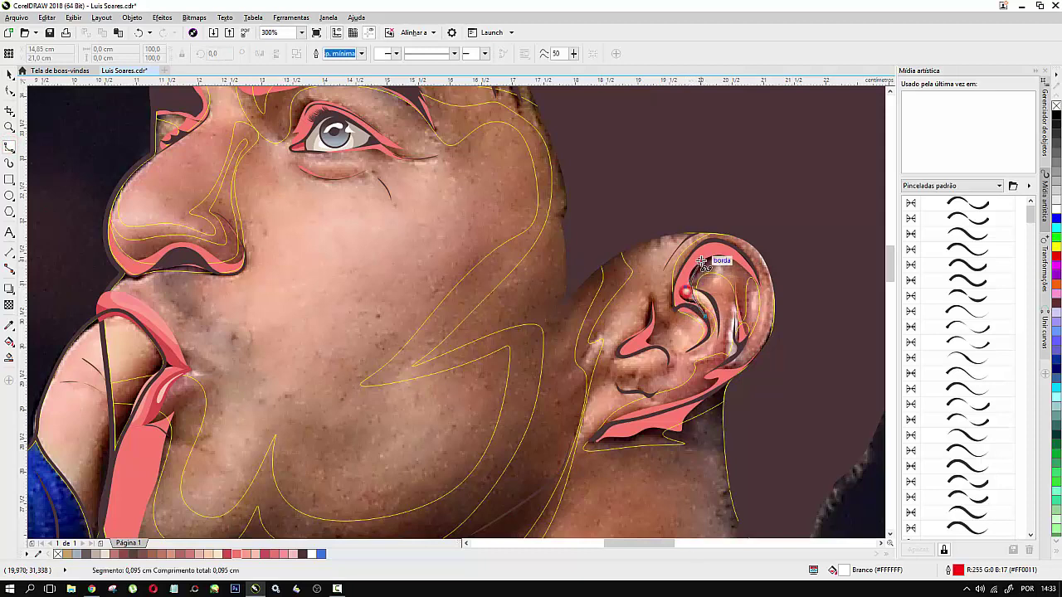
{"action": "left_click", "coordinate": [703, 260]}
{"action": "left_click", "coordinate": [718, 257]}
{"action": "left_click", "coordinate": [735, 287]}
{"action": "left_click", "coordinate": [745, 265]}
{"action": "left_click", "coordinate": [765, 274]}
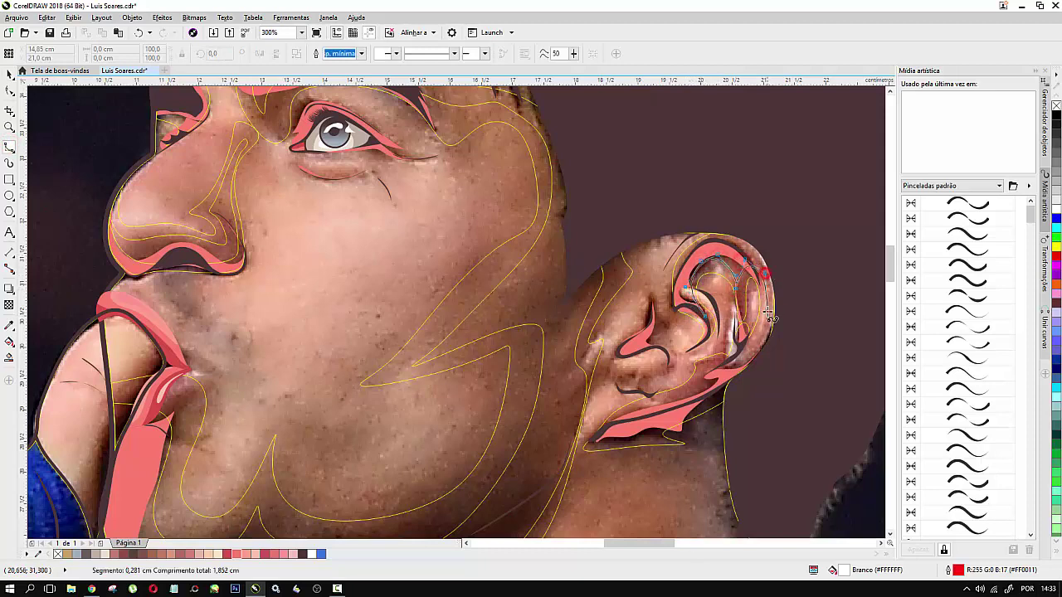
Step: Continue the second ear contour down inside the rim and along the lower ear to the lobe's front tip
{"action": "left_click", "coordinate": [767, 311]}
{"action": "left_click", "coordinate": [749, 338]}
{"action": "left_click", "coordinate": [740, 365]}
{"action": "left_click", "coordinate": [710, 365]}
{"action": "left_click", "coordinate": [701, 377]}
{"action": "left_click", "coordinate": [693, 381]}
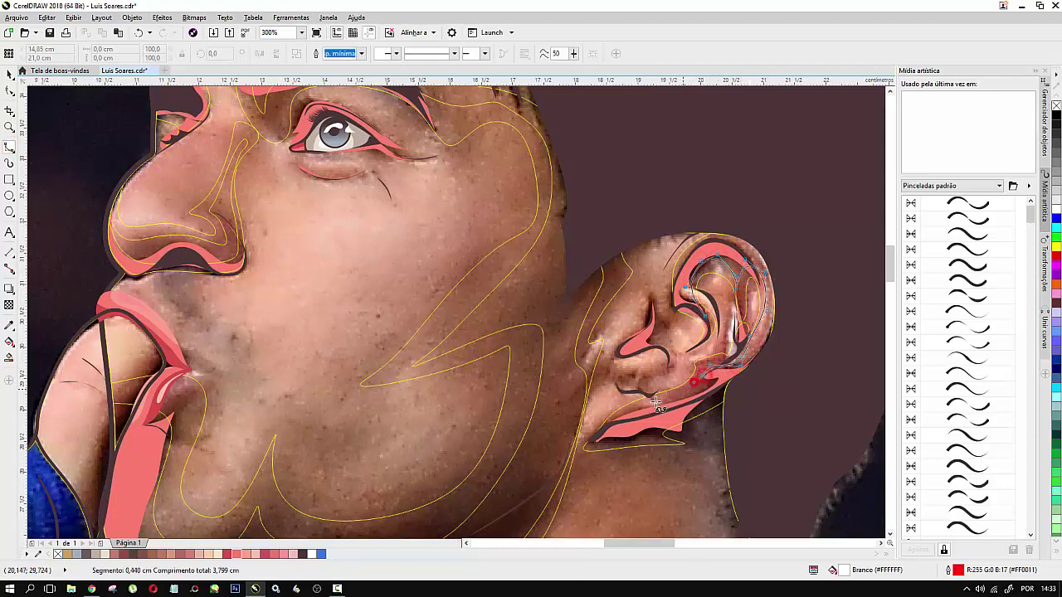
{"action": "left_click", "coordinate": [654, 400]}
{"action": "left_click", "coordinate": [605, 445]}
Step: Turn the second ear contour beneath the lobe and bring it back up along the ear's lower outer edge
{"action": "left_click", "coordinate": [637, 439]}
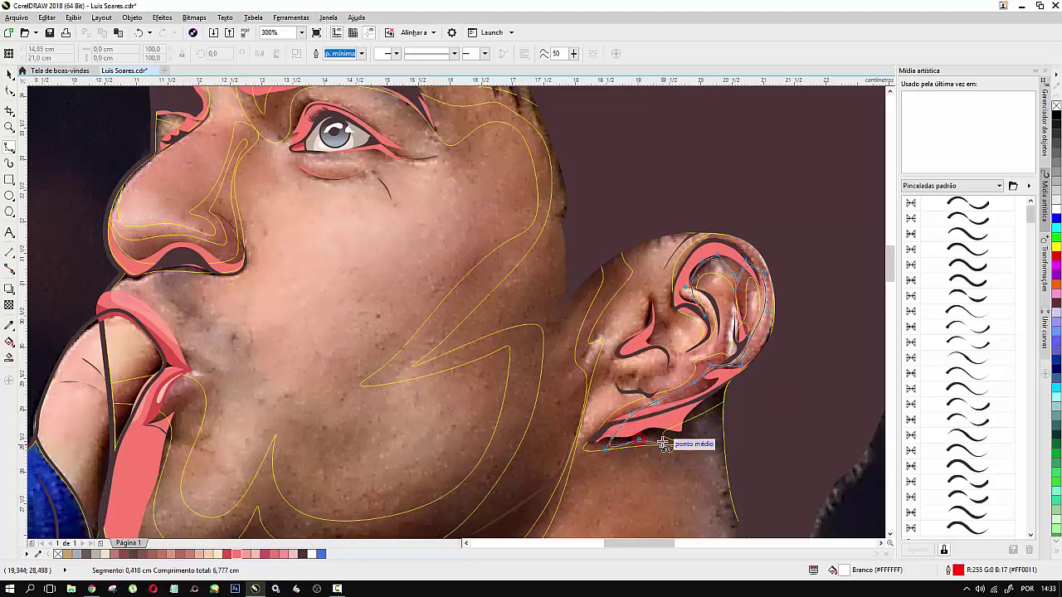
{"action": "left_click", "coordinate": [661, 444]}
{"action": "left_click", "coordinate": [651, 433]}
{"action": "left_click", "coordinate": [671, 407]}
{"action": "left_click", "coordinate": [717, 388]}
{"action": "left_click", "coordinate": [752, 360]}
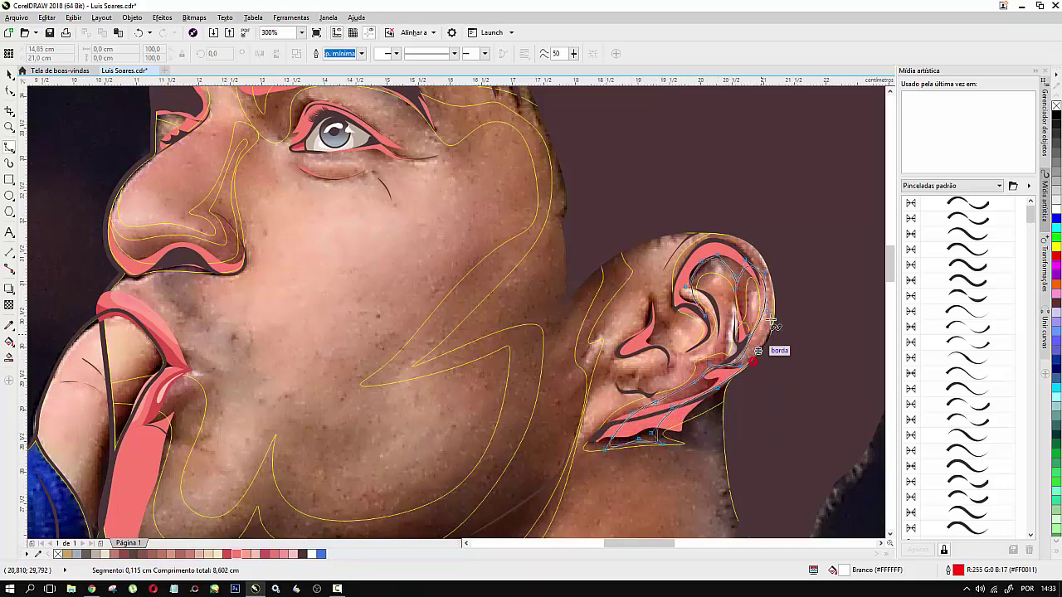
Step: Follow the outer rim over the top of the ear and close the second contour at the inner fold
{"action": "left_click", "coordinate": [773, 315]}
{"action": "left_click", "coordinate": [769, 278]}
{"action": "left_click", "coordinate": [753, 249]}
{"action": "left_click", "coordinate": [712, 235]}
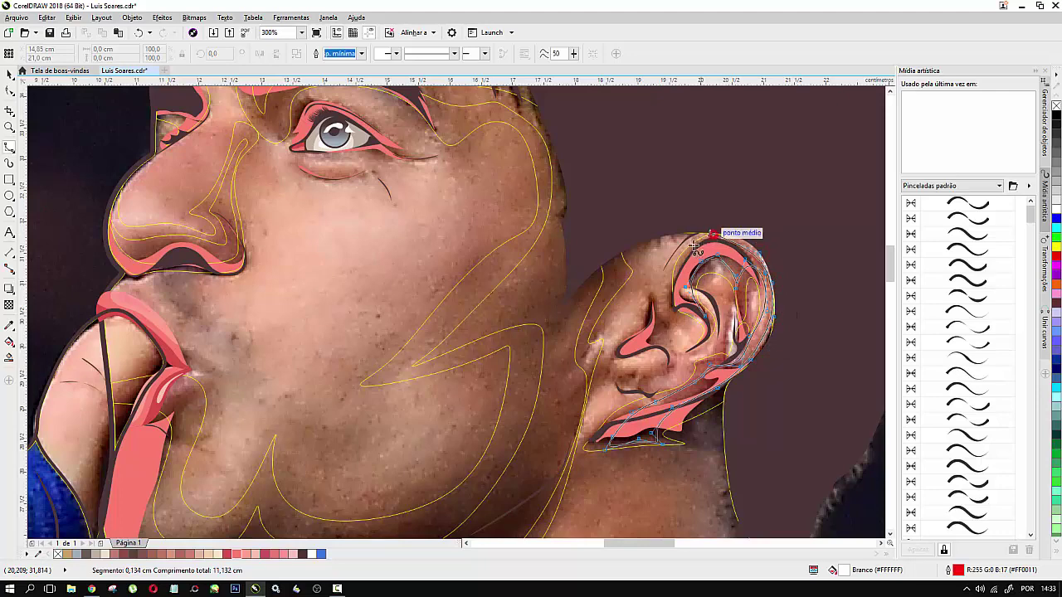
{"action": "left_click", "coordinate": [685, 251]}
{"action": "left_click", "coordinate": [668, 278]}
{"action": "left_click", "coordinate": [682, 302]}
{"action": "left_click", "coordinate": [703, 318]}
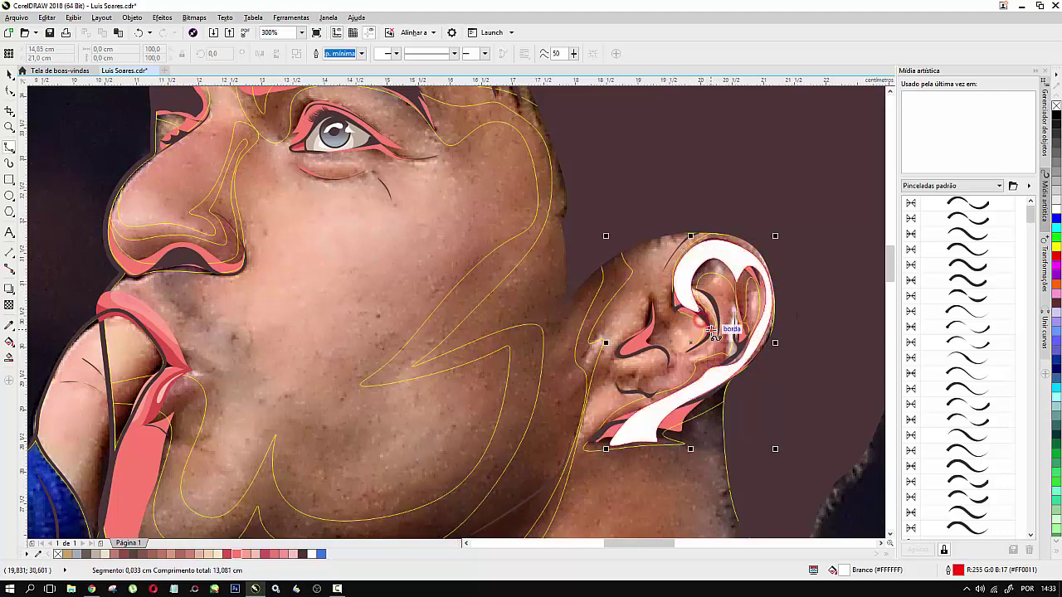
{"action": "left_click", "coordinate": [711, 330]}
{"action": "double_click", "coordinate": [734, 331]}
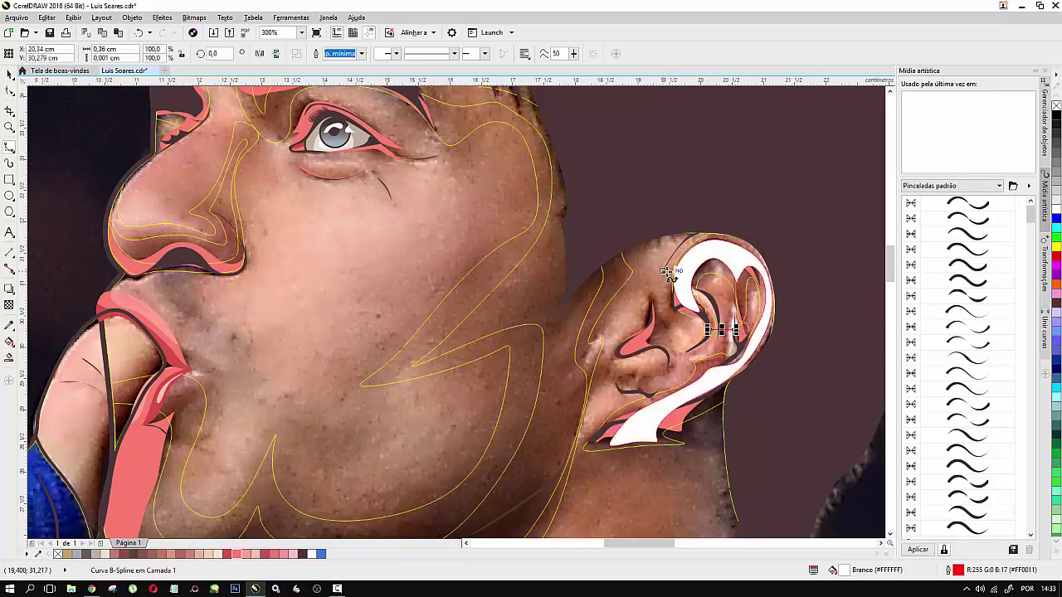
{"action": "key", "text": "Delete"}
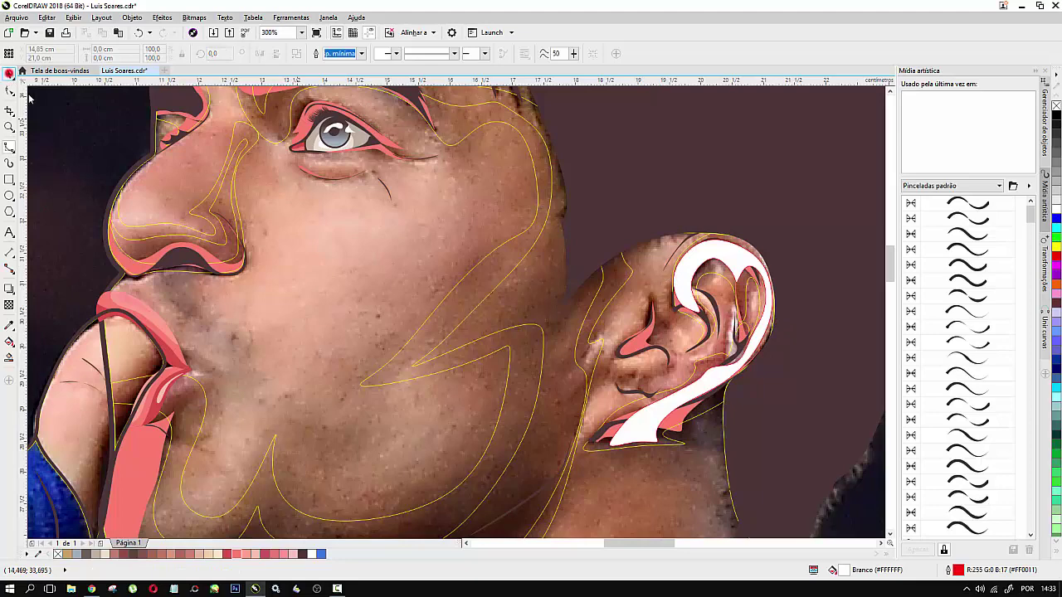
Step: Intersect the second white ear shape with the face shape, move the white original aside and delete it
{"action": "left_click", "coordinate": [10, 73]}
{"action": "left_click", "coordinate": [741, 264]}
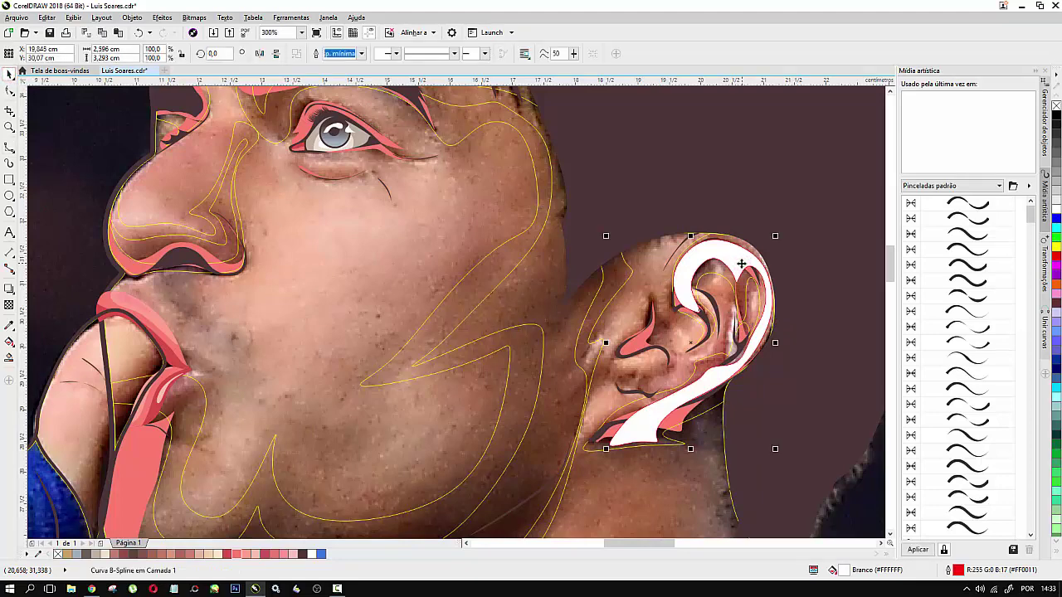
{"action": "left_click", "coordinate": [652, 249], "text": "shift"}
{"action": "left_click", "coordinate": [349, 52]}
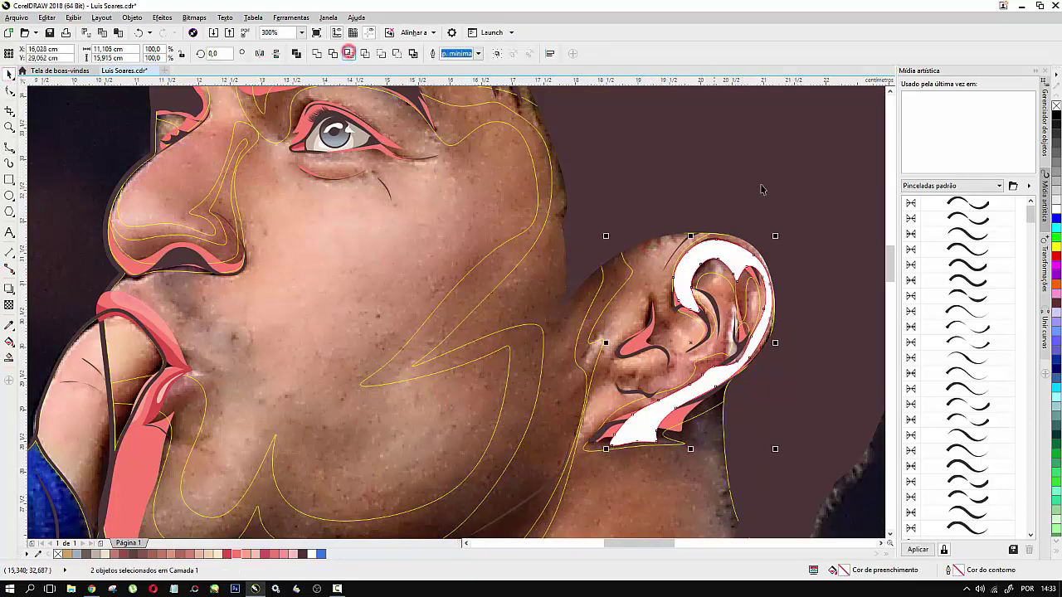
{"action": "left_click", "coordinate": [758, 180]}
{"action": "left_click", "coordinate": [741, 263]}
{"action": "left_click_drag", "start_coordinate": [742, 269], "coordinate": [769, 221]}
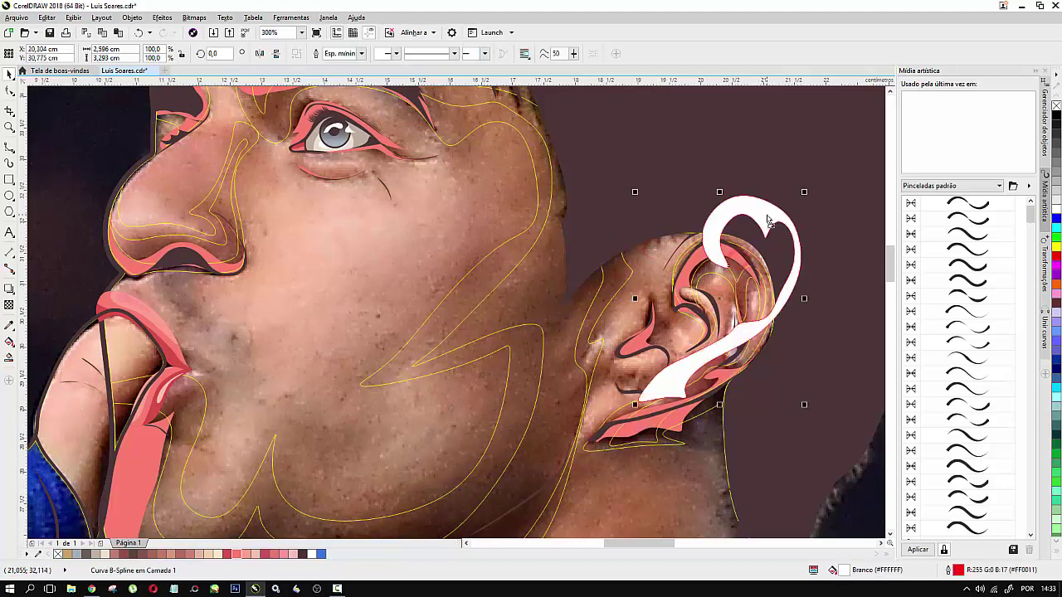
{"action": "key", "text": "Delete"}
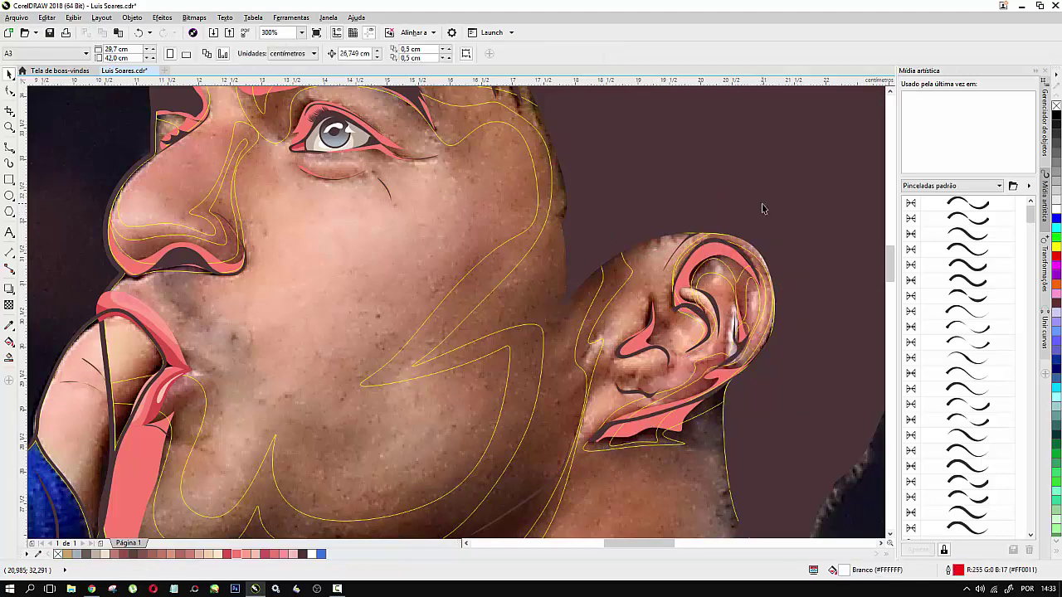
Step: Select both yellow ear shading outlines, undo their trial move towards the cheek and group them
{"action": "left_click", "coordinate": [744, 319]}
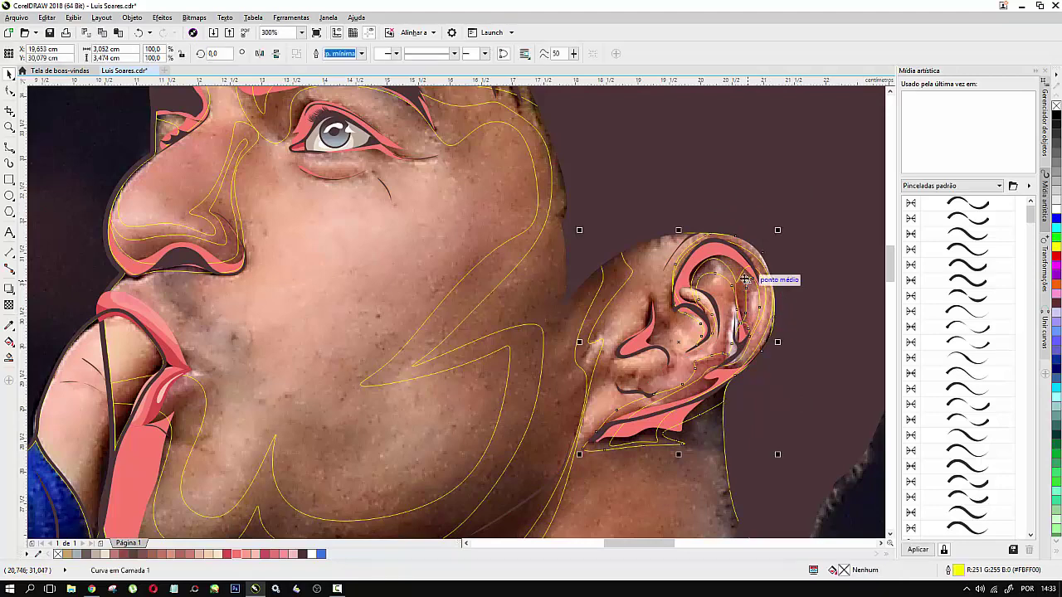
{"action": "key", "text": "Escape"}
{"action": "left_click", "coordinate": [735, 279]}
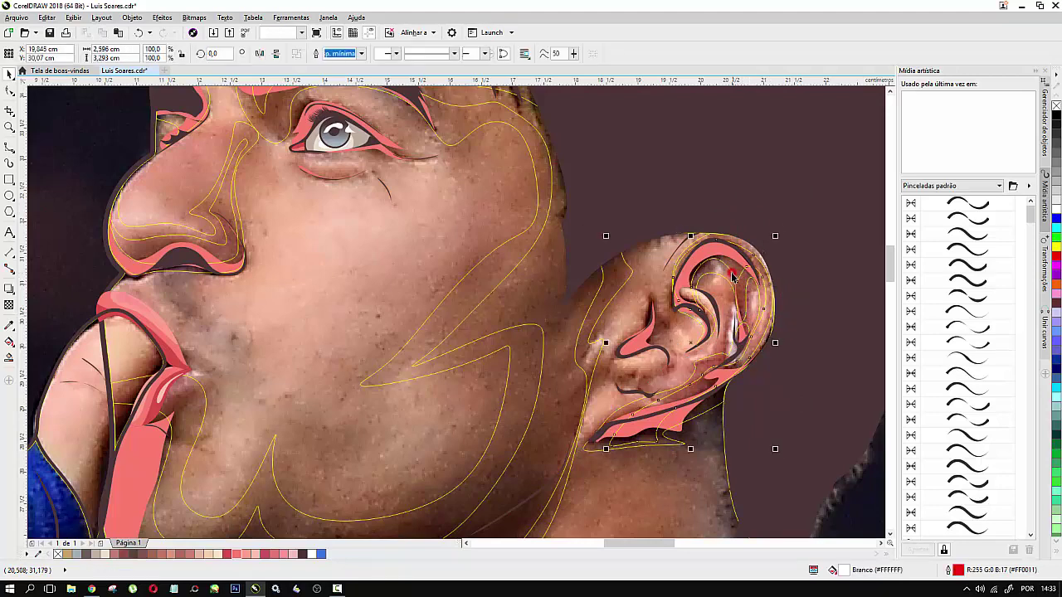
{"action": "left_click", "coordinate": [746, 310], "text": "shift"}
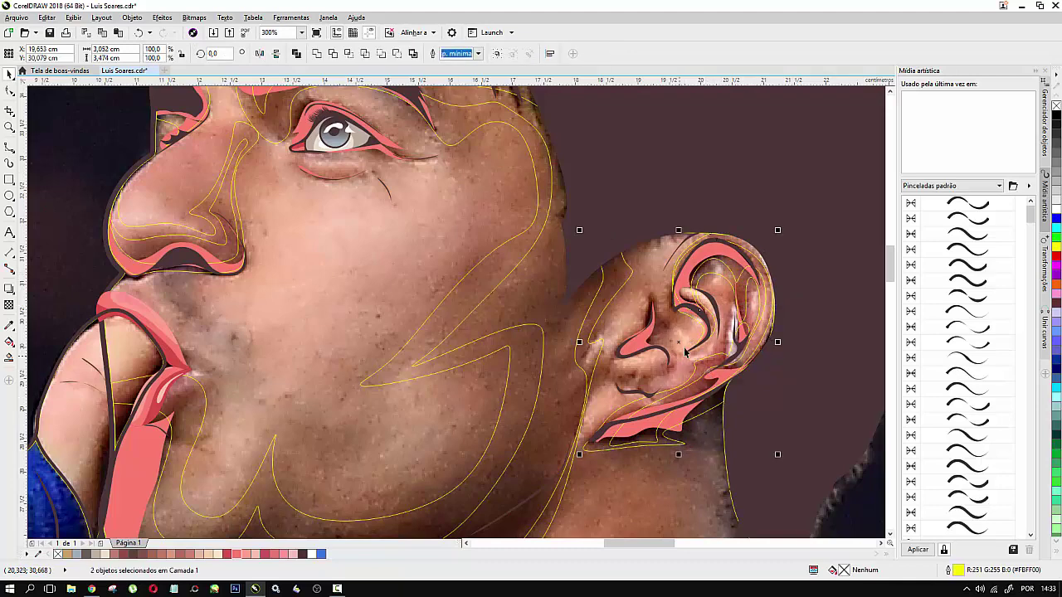
{"action": "left_click_drag", "start_coordinate": [679, 342], "coordinate": [535, 338]}
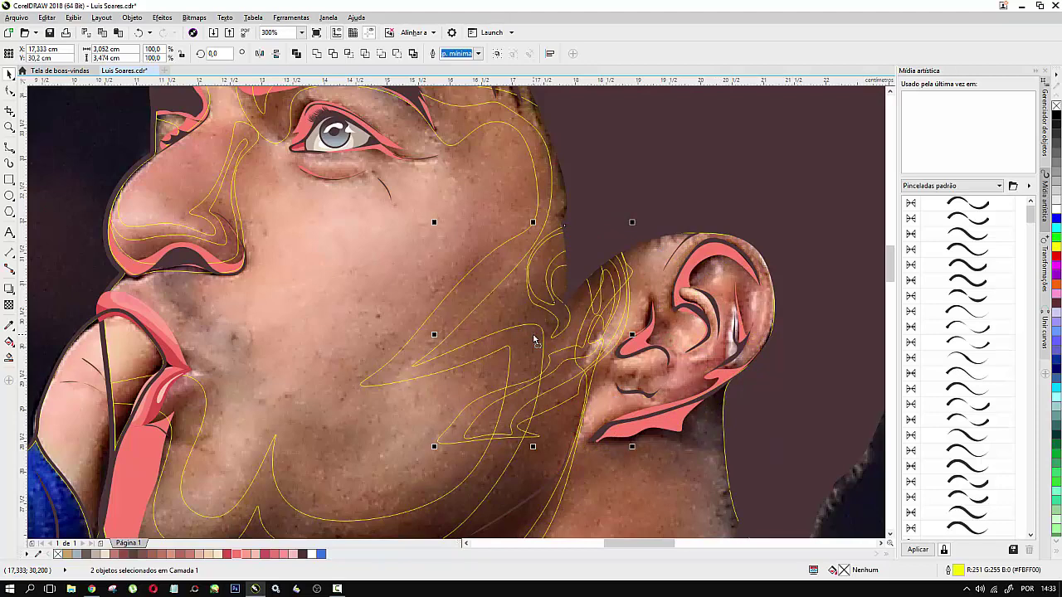
{"action": "key", "text": "ctrl+z"}
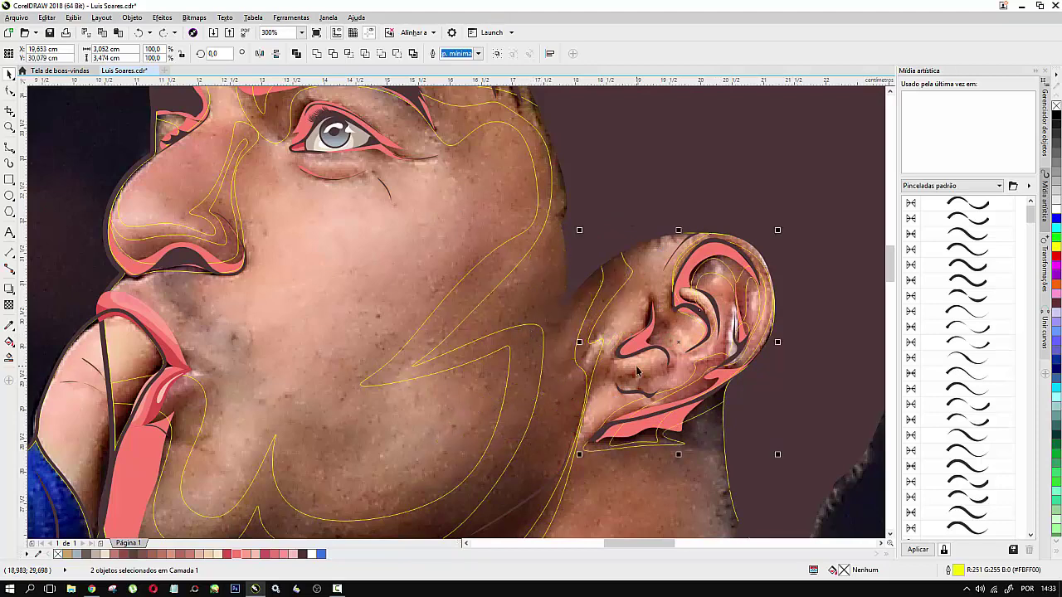
{"action": "key", "text": "ctrl+g"}
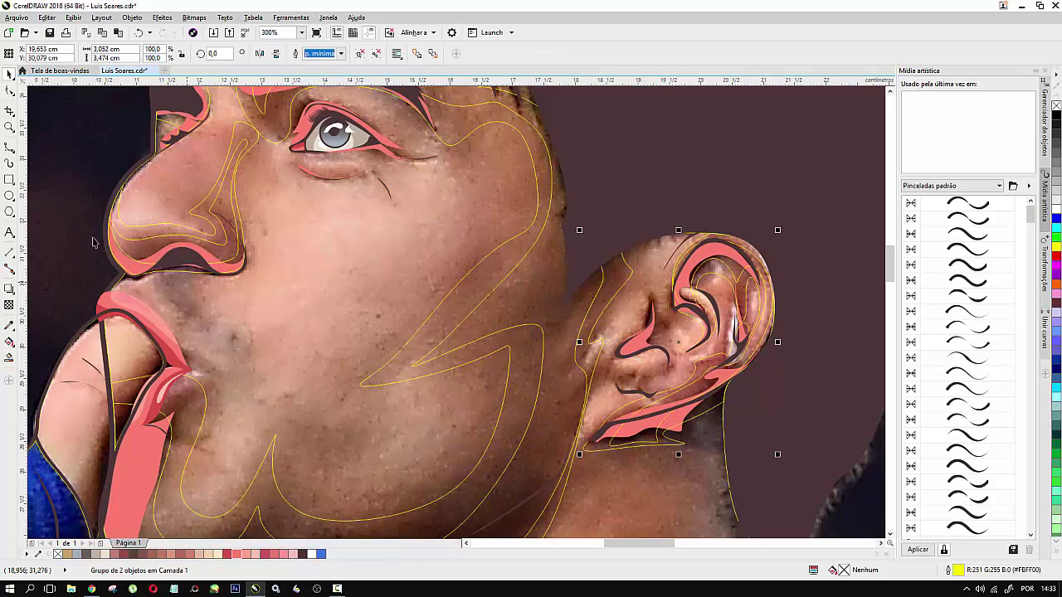
{"action": "left_click", "coordinate": [9, 149]}
{"action": "mouse_move", "coordinate": [647, 292]}
{"action": "left_mouse_down"}
{"action": "mouse_move", "coordinate": [677, 322]}
{"action": "mouse_move", "coordinate": [672, 342]}
{"action": "left_mouse_up"}
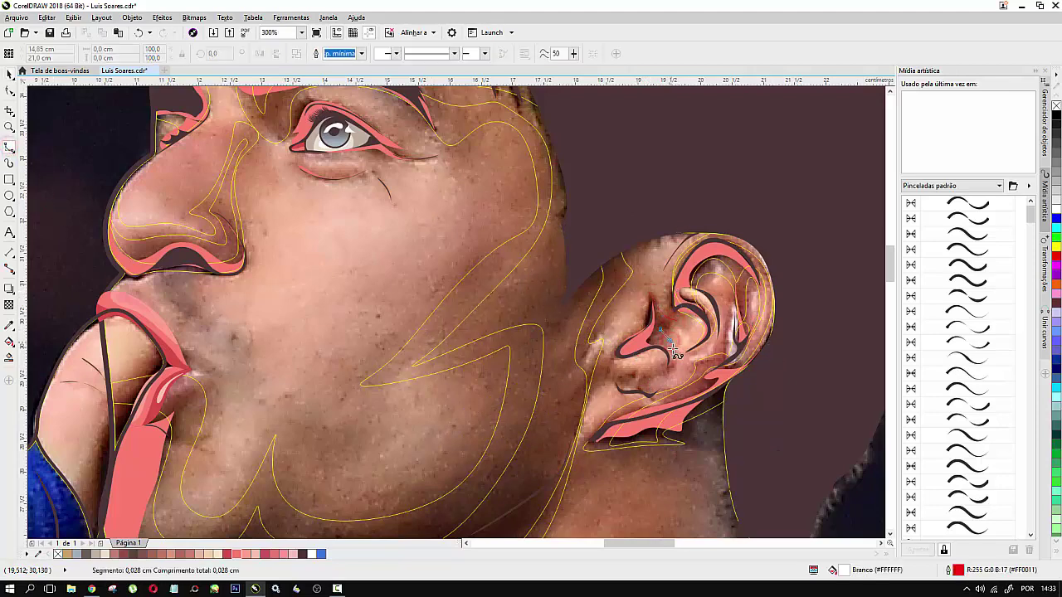
{"action": "double_click", "coordinate": [672, 351]}
{"action": "key", "text": "Escape"}
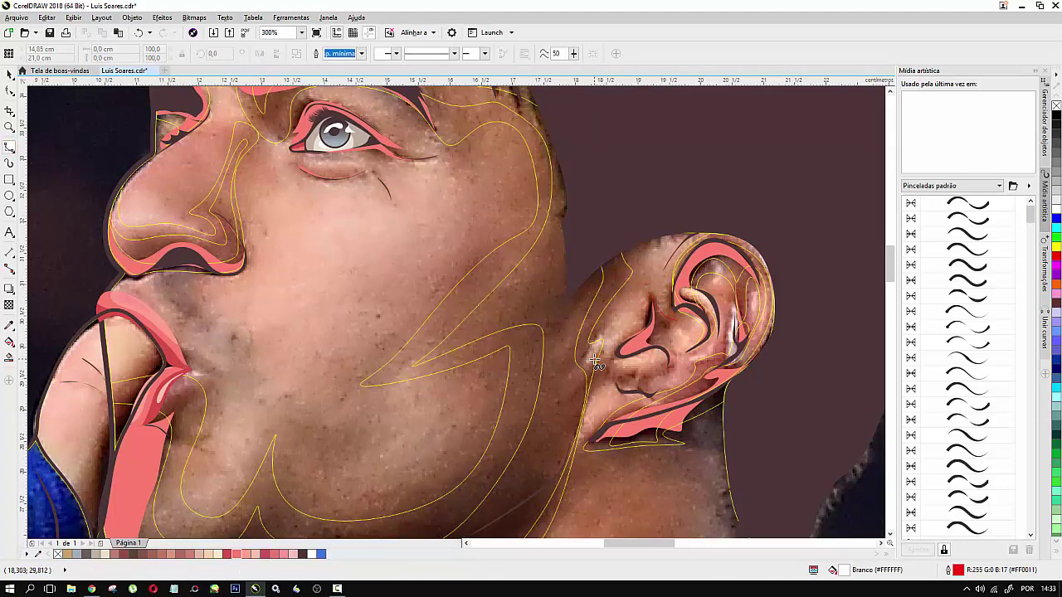
{"action": "key", "text": "space"}
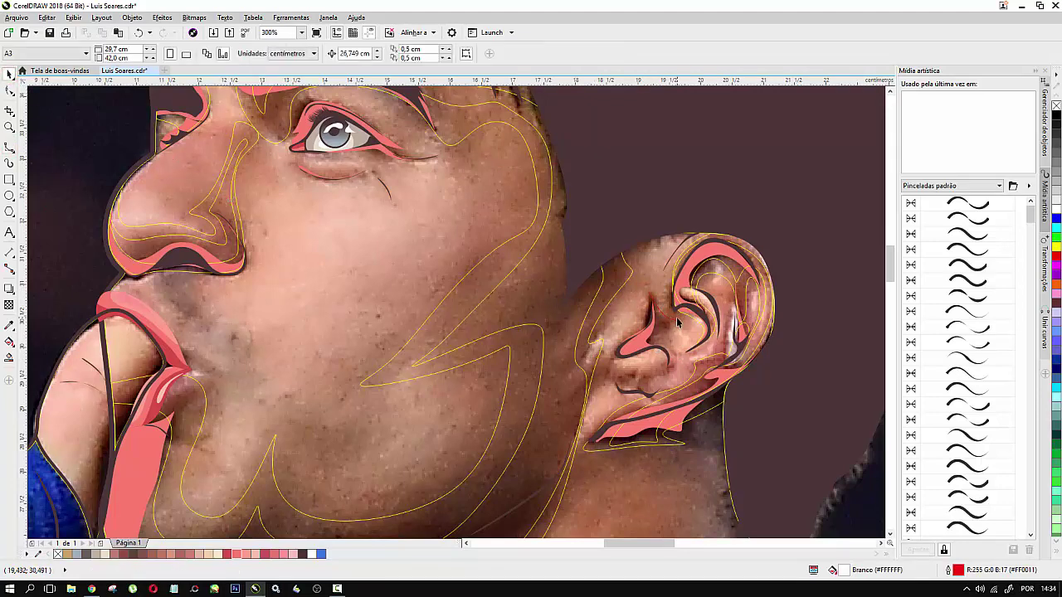
{"action": "left_click", "coordinate": [664, 325]}
{"action": "key", "text": "Escape"}
Step: Start a B-Spline contour in front of the ear canal, running down the tragus to its lower tip and turning back up
{"action": "left_click", "coordinate": [9, 146]}
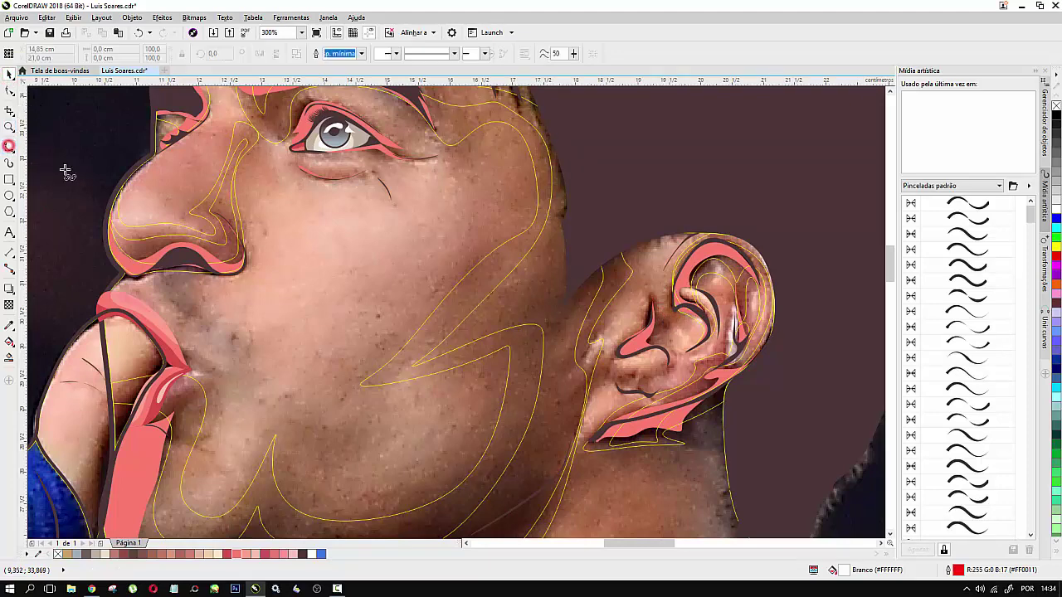
{"action": "left_click", "coordinate": [647, 290]}
{"action": "left_click", "coordinate": [672, 323]}
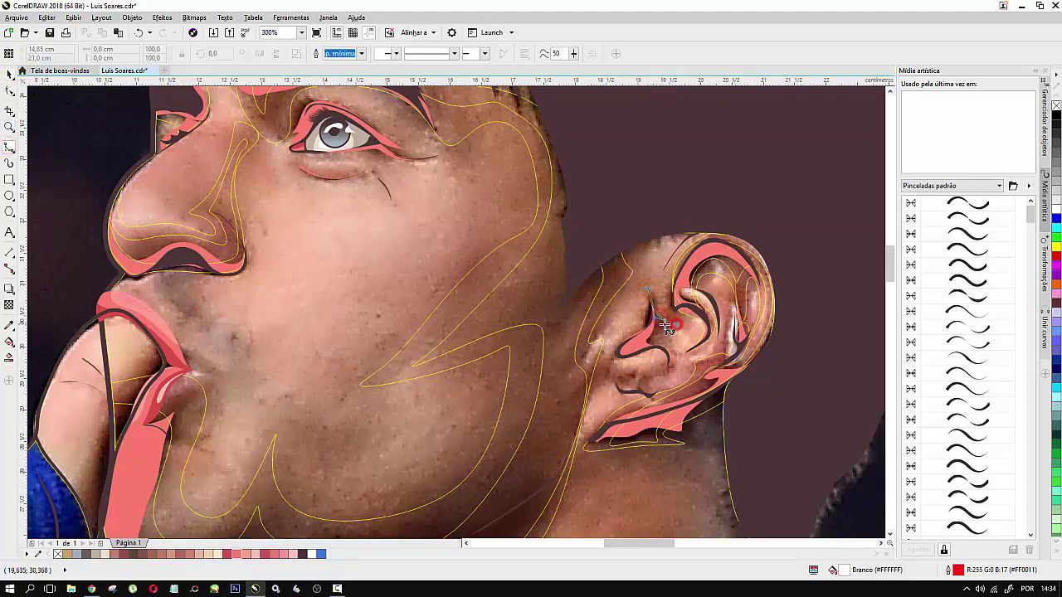
{"action": "left_click", "coordinate": [654, 326]}
{"action": "left_click", "coordinate": [670, 361]}
{"action": "left_click", "coordinate": [664, 378]}
{"action": "left_click", "coordinate": [670, 360]}
{"action": "left_click", "coordinate": [660, 348]}
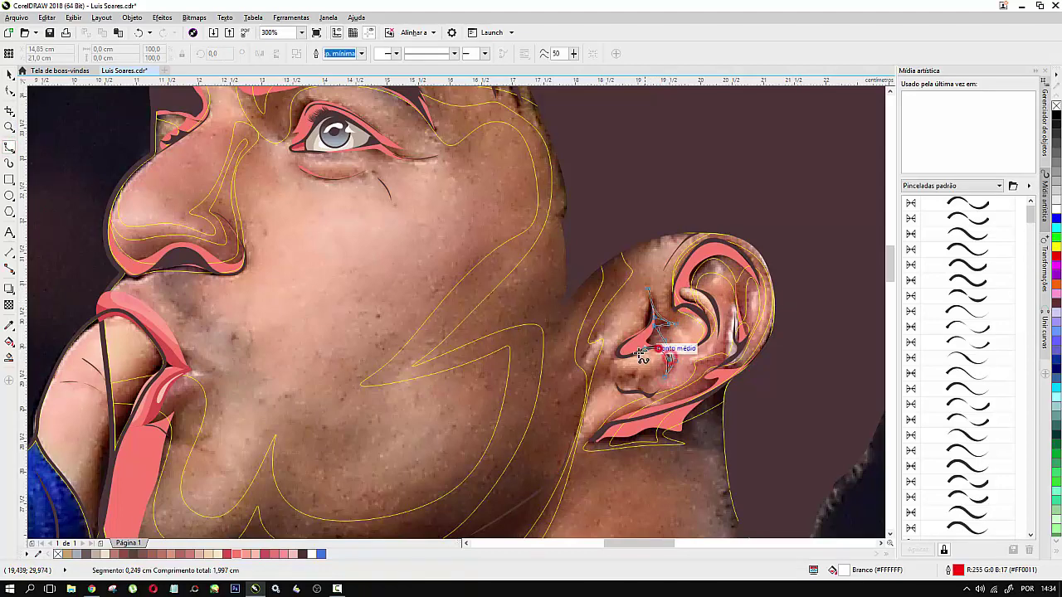
Step: Carry the tragus contour along the lower crease and back up, closing it as a shape about 0.9 by 1.4 cm
{"action": "left_click", "coordinate": [638, 353]}
{"action": "left_click", "coordinate": [616, 353]}
{"action": "left_click", "coordinate": [636, 329]}
{"action": "left_click", "coordinate": [645, 314]}
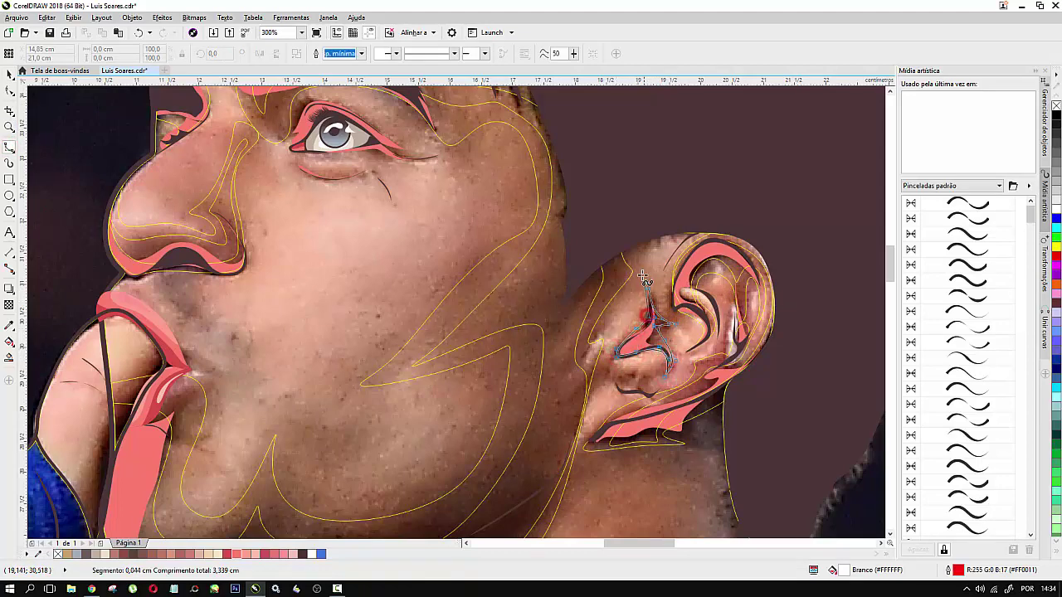
{"action": "left_click", "coordinate": [645, 284]}
Step: Draw a small closed B-Spline shape above the dark crease near the earlobe, about 0.76 by 0.28 cm
{"action": "left_click", "coordinate": [613, 371]}
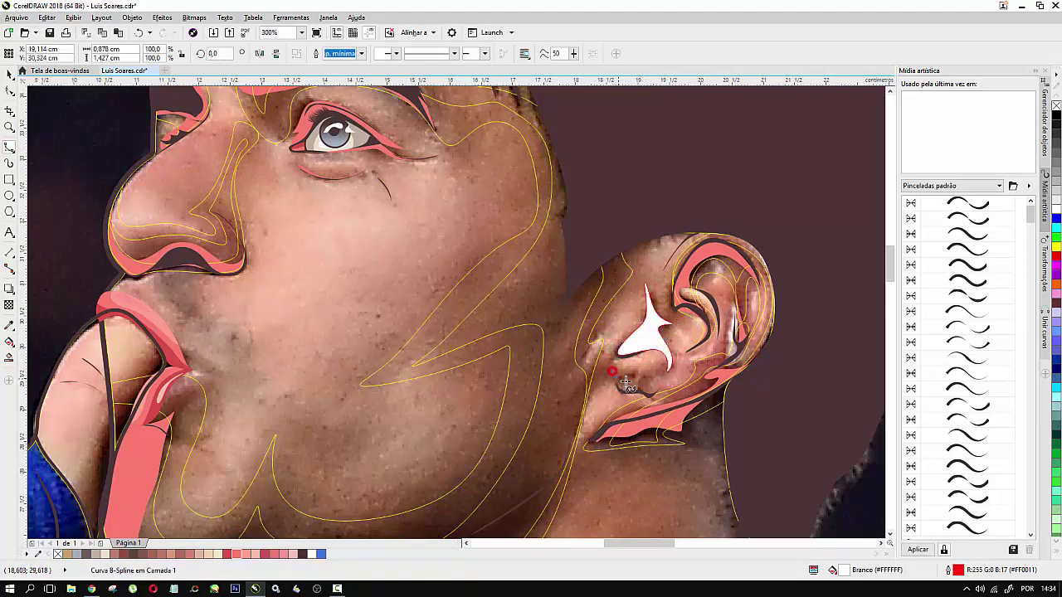
{"action": "left_click", "coordinate": [626, 381]}
{"action": "left_click", "coordinate": [668, 376]}
{"action": "left_click", "coordinate": [651, 395]}
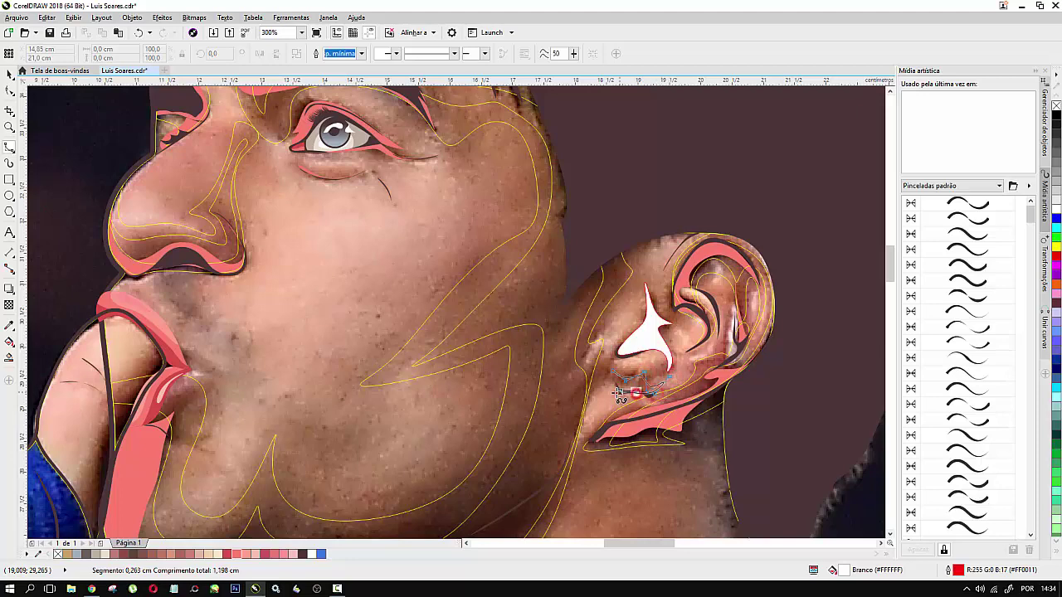
{"action": "left_click", "coordinate": [615, 393]}
{"action": "left_click", "coordinate": [612, 374]}
Step: Draw a smaller closed B-Spline shape inside the white earlobe shape, about 0.57 by 0.17 cm
{"action": "scroll", "coordinate": [639, 381], "scroll_direction": "up", "scroll_amount": 2}
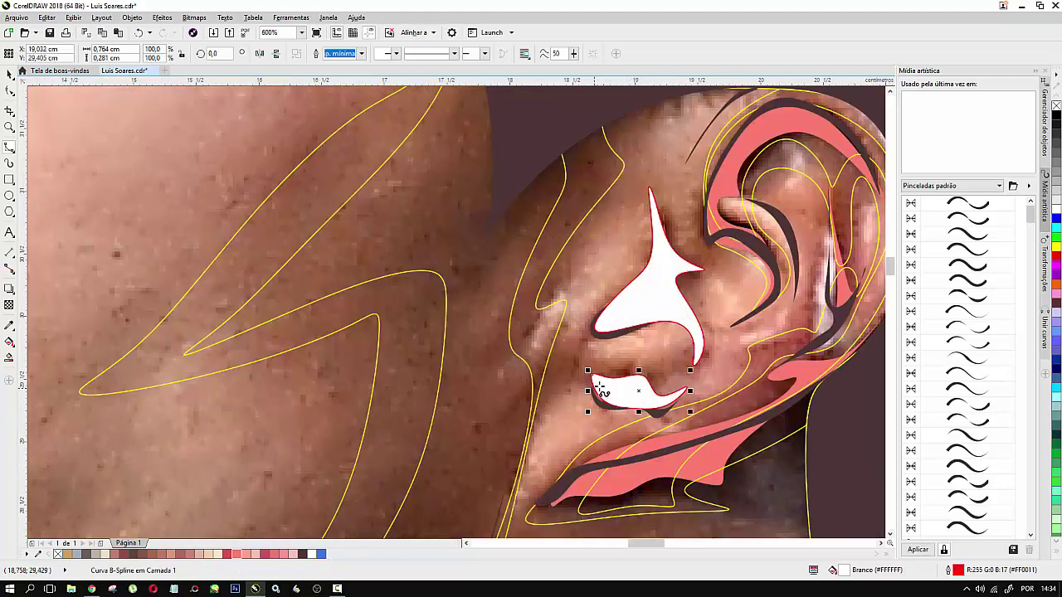
{"action": "left_click", "coordinate": [599, 386]}
{"action": "left_click", "coordinate": [615, 395]}
{"action": "left_click", "coordinate": [648, 398]}
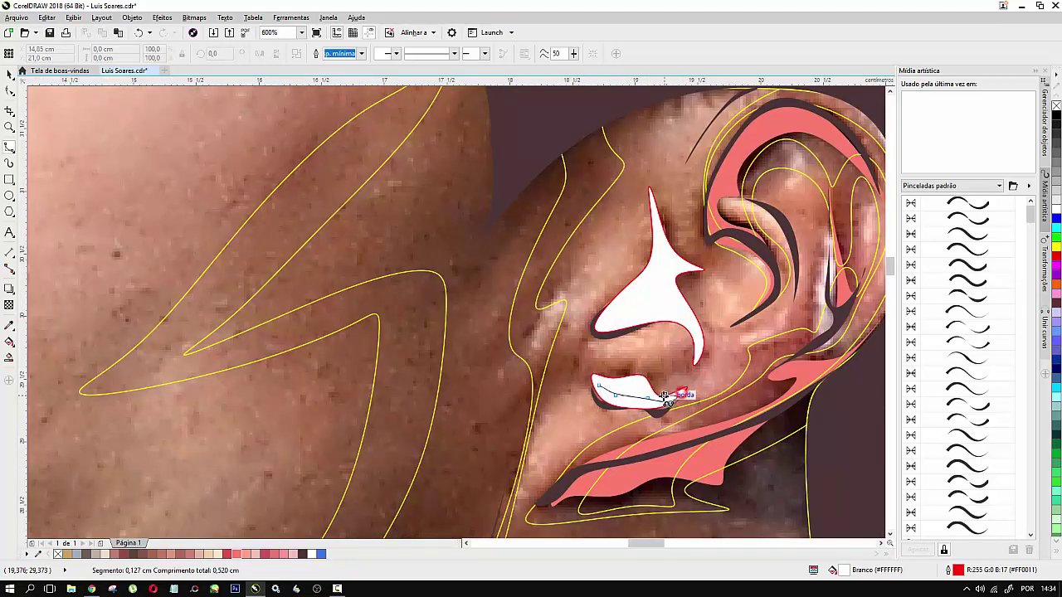
{"action": "left_click", "coordinate": [679, 399]}
{"action": "left_click", "coordinate": [646, 388]}
{"action": "left_click", "coordinate": [622, 379]}
{"action": "left_click", "coordinate": [601, 385]}
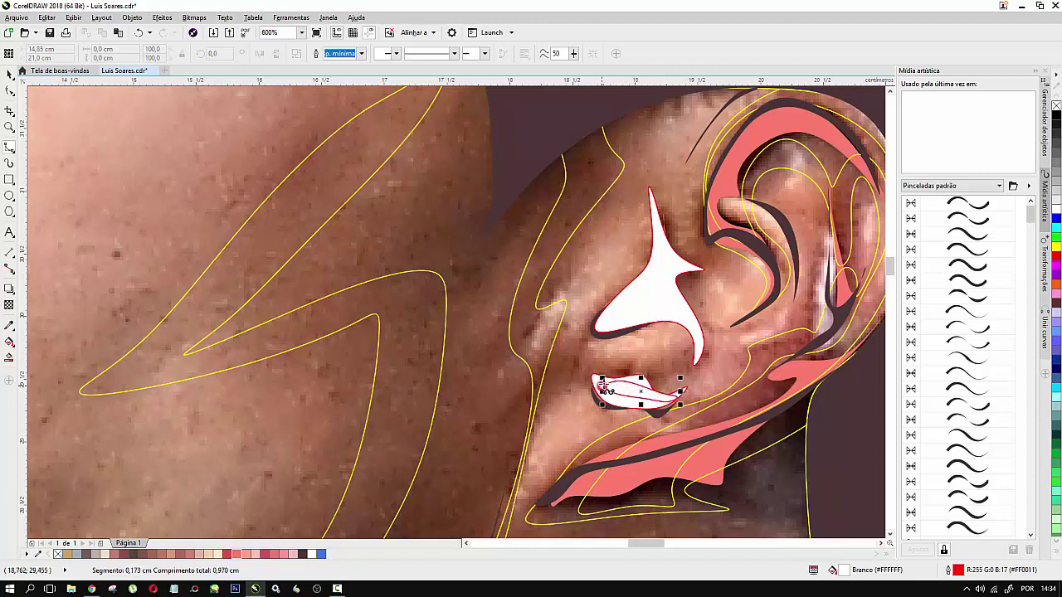
{"action": "left_click", "coordinate": [662, 249]}
{"action": "left_click", "coordinate": [652, 278]}
{"action": "left_click", "coordinate": [621, 315]}
{"action": "left_click", "coordinate": [611, 321]}
{"action": "left_click", "coordinate": [659, 307]}
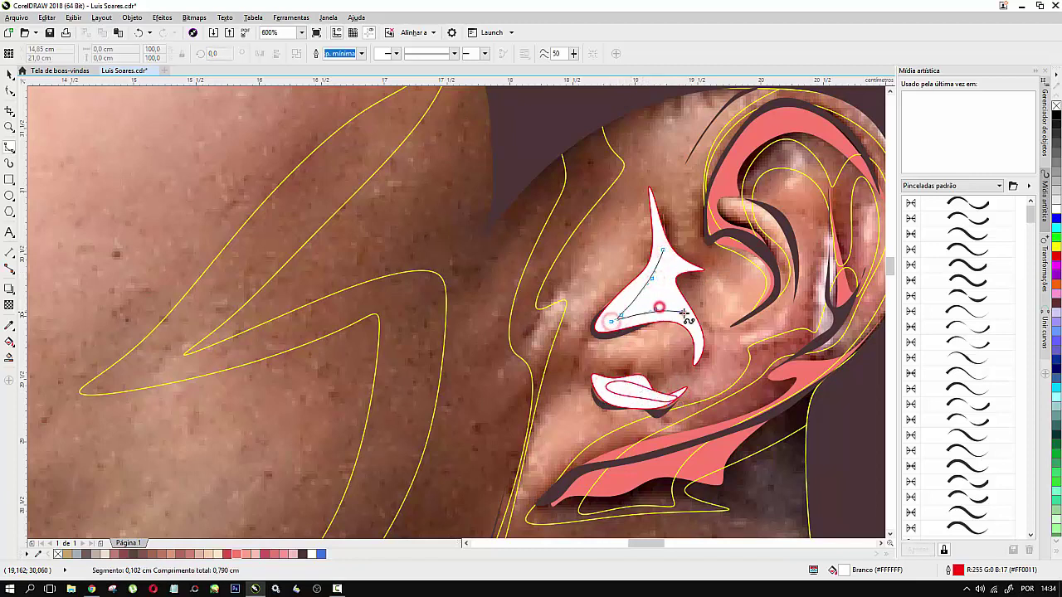
{"action": "left_click", "coordinate": [693, 335]}
{"action": "left_click", "coordinate": [685, 304]}
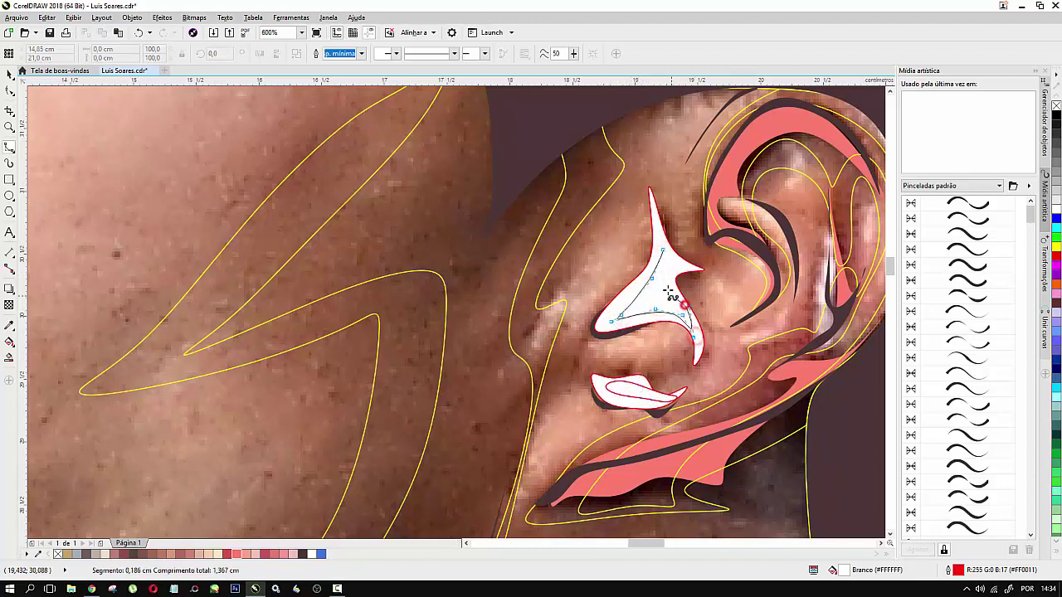
{"action": "left_click", "coordinate": [664, 250]}
{"action": "key", "text": "Escape"}
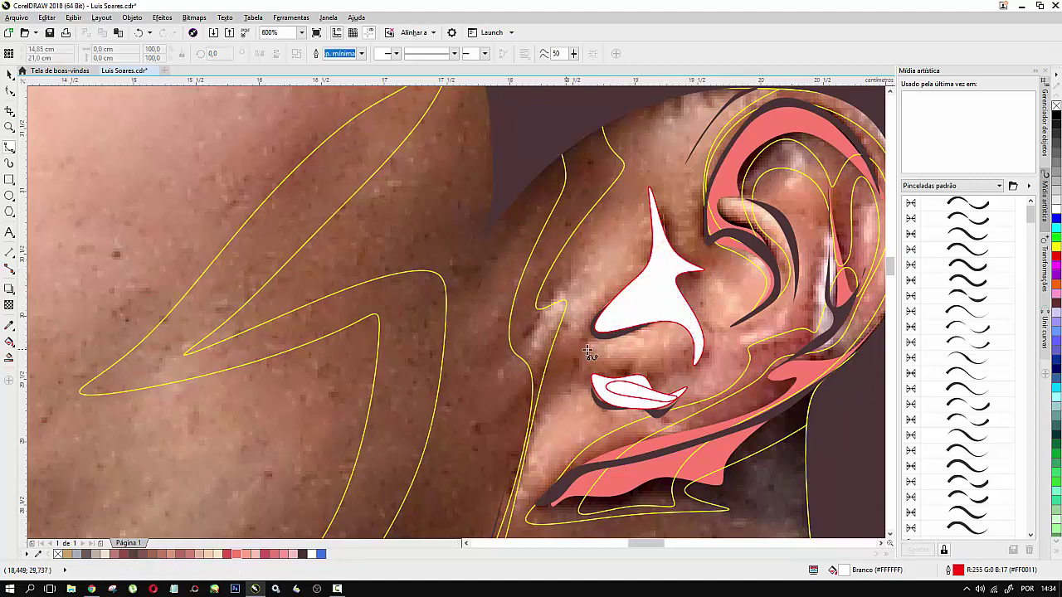
Step: Undo a trial trim of the white tragus shape, intersect it with the face shape and delete the white original
{"action": "left_click", "coordinate": [11, 75]}
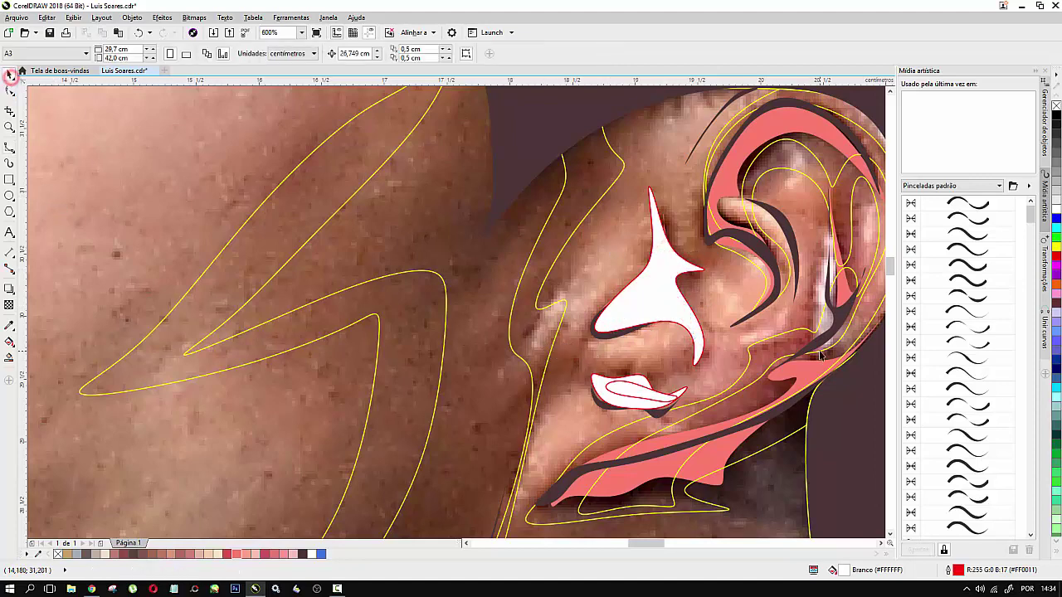
{"action": "left_click", "coordinate": [651, 276]}
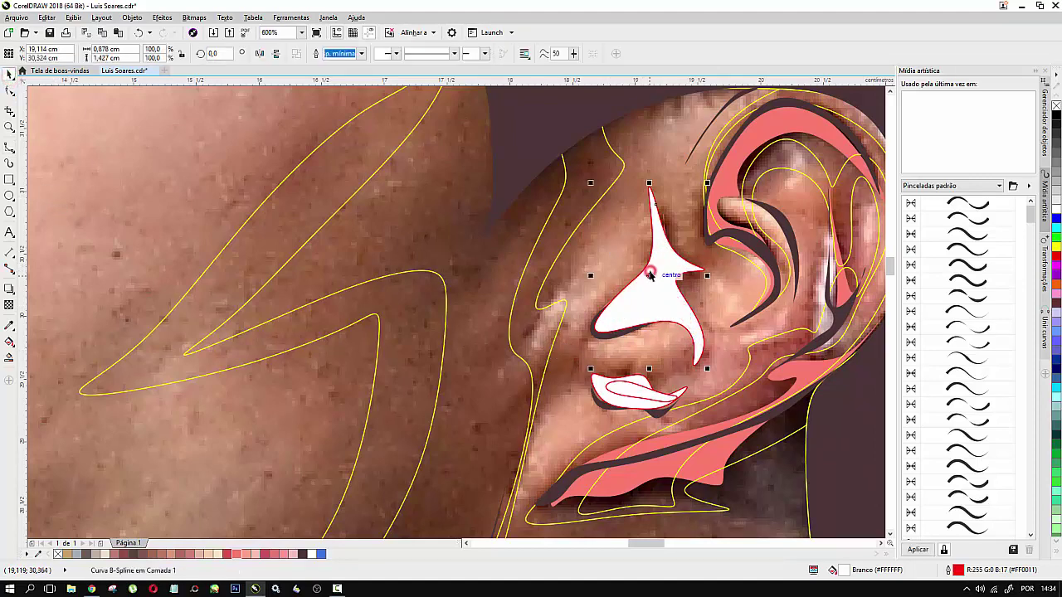
{"action": "left_click", "coordinate": [668, 155], "text": "shift"}
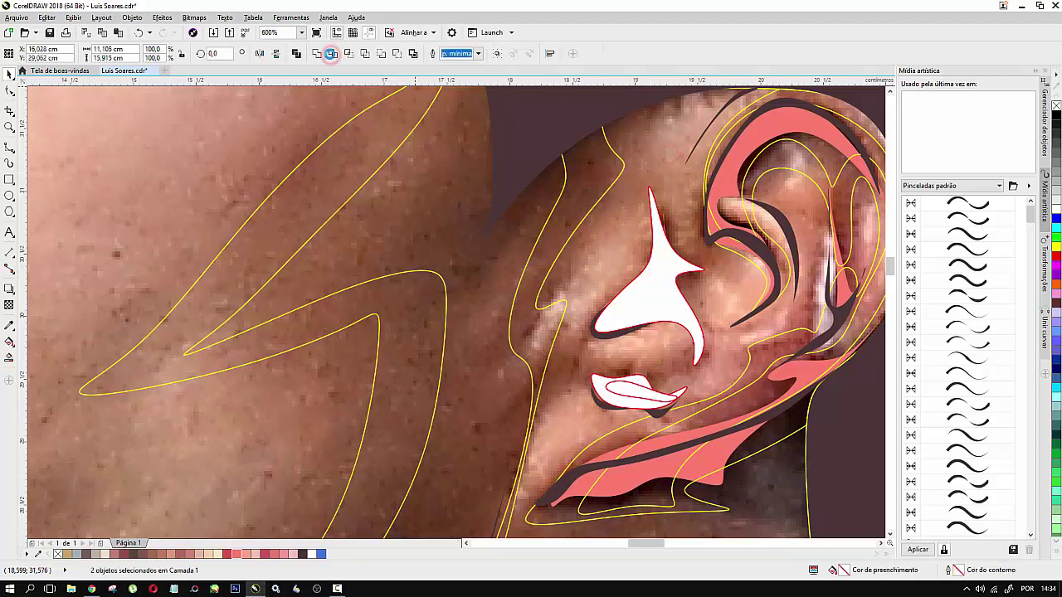
{"action": "left_click", "coordinate": [331, 54]}
{"action": "key", "text": "ctrl+z"}
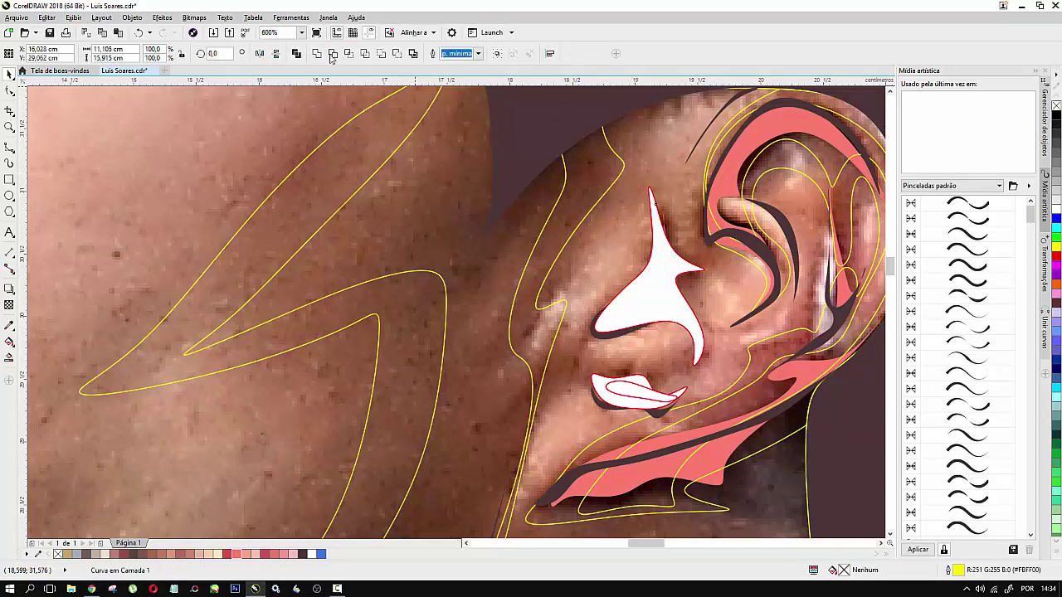
{"action": "left_click", "coordinate": [349, 54]}
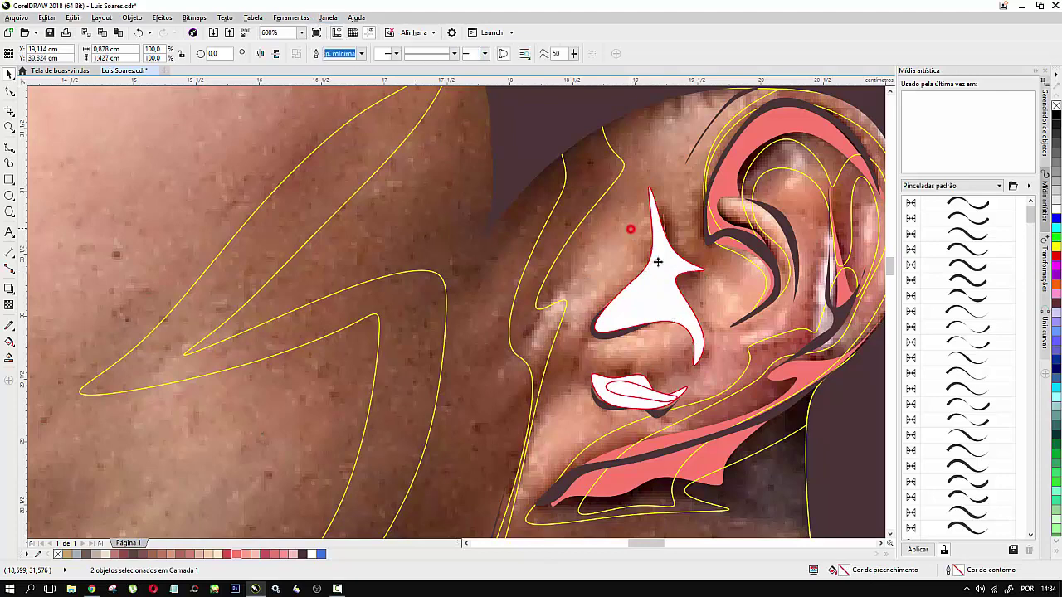
{"action": "left_click_drag", "start_coordinate": [663, 267], "coordinate": [614, 230]}
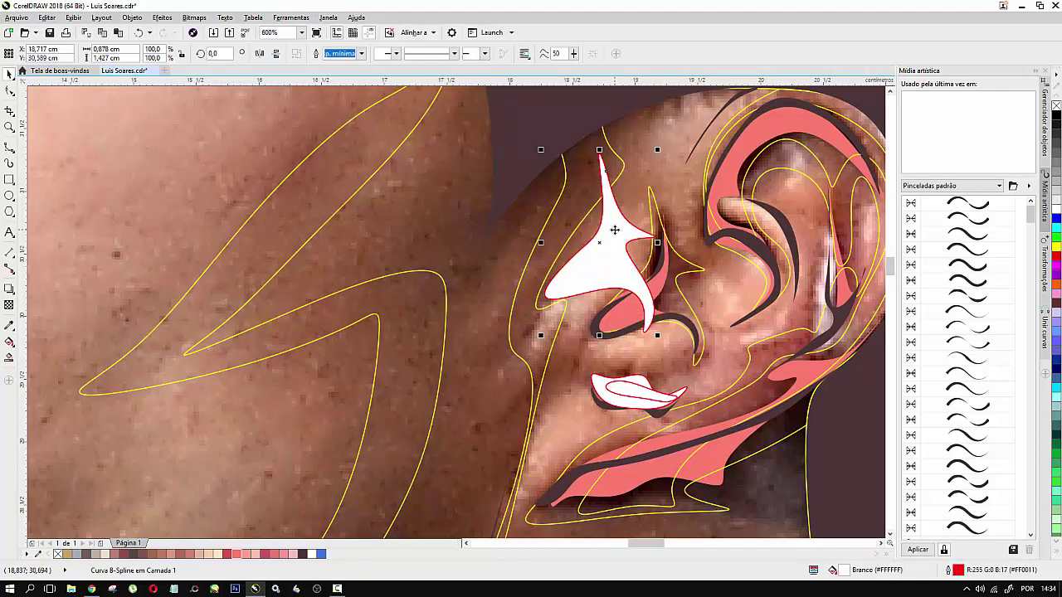
{"action": "key", "text": "Delete"}
Step: Intersect the larger white earlobe shape with the face shape, move the white original aside and delete it
{"action": "left_click", "coordinate": [620, 406]}
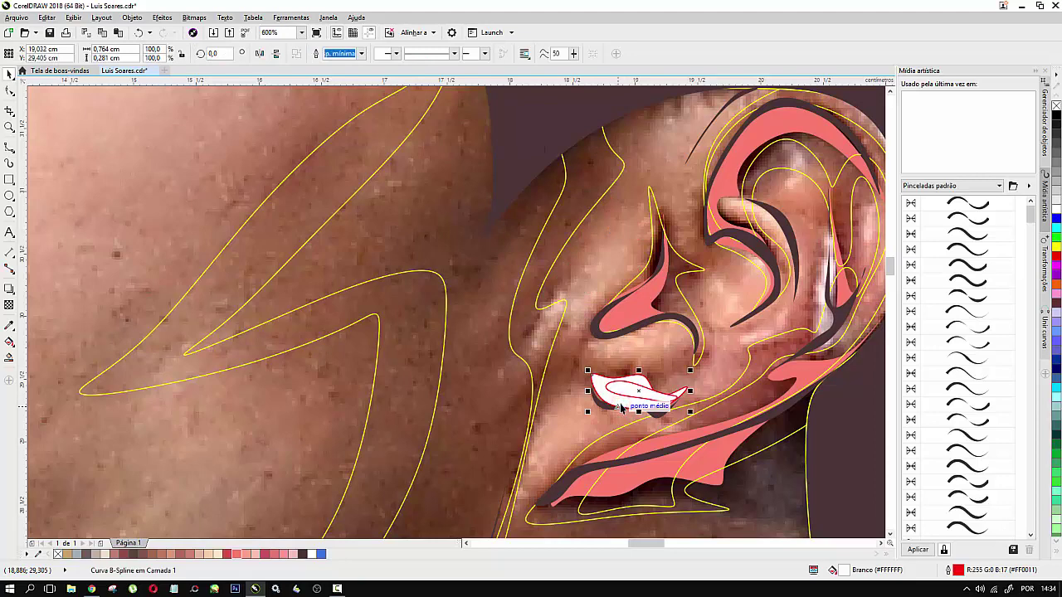
{"action": "left_click", "coordinate": [584, 355], "text": "shift"}
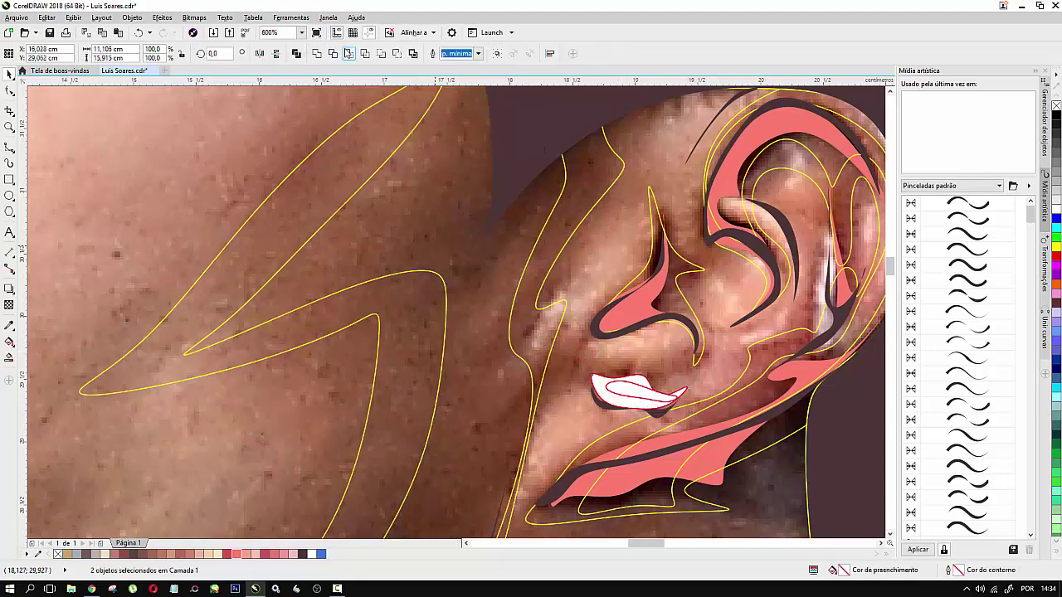
{"action": "left_click", "coordinate": [345, 48]}
{"action": "left_click", "coordinate": [572, 401]}
{"action": "left_click", "coordinate": [623, 403]}
{"action": "left_click_drag", "start_coordinate": [624, 404], "coordinate": [554, 438]}
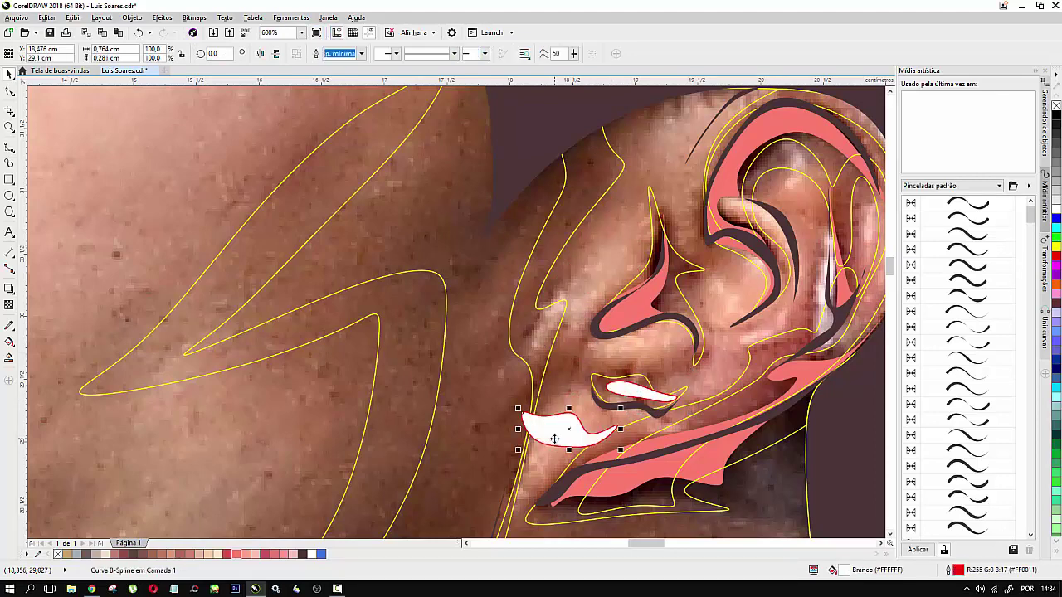
{"action": "key", "text": "Delete"}
Step: Delete the small inner white shape above the earlobe crease
{"action": "left_click", "coordinate": [632, 396]}
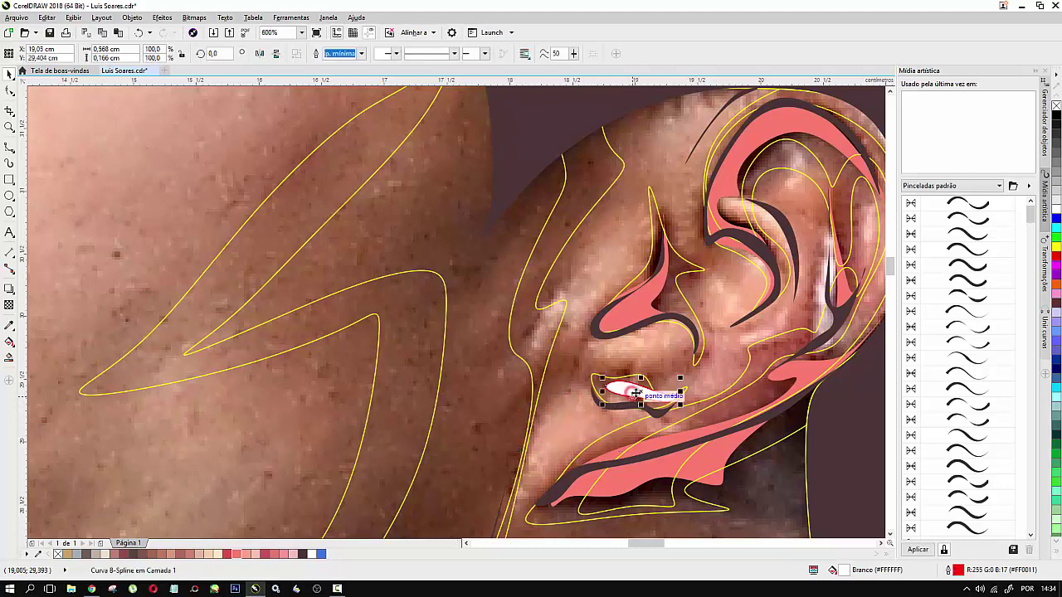
{"action": "left_click_drag", "start_coordinate": [631, 398], "coordinate": [605, 391]}
{"action": "key", "text": "Delete"}
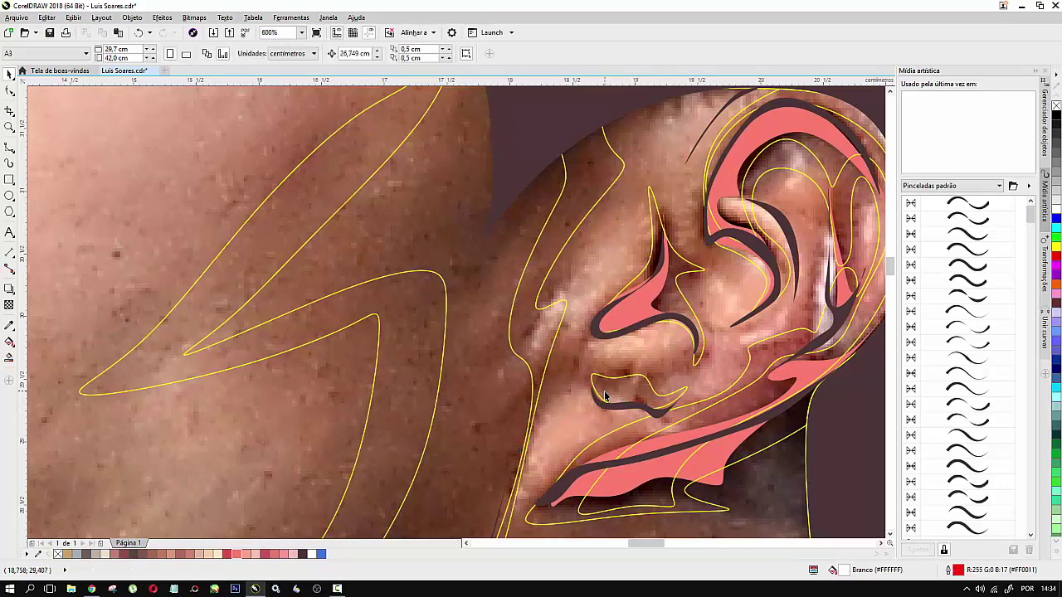
Step: Select the yellow tragus and earlobe crease outlines and group them
{"action": "scroll", "coordinate": [602, 385], "scroll_direction": "down", "scroll_amount": 3}
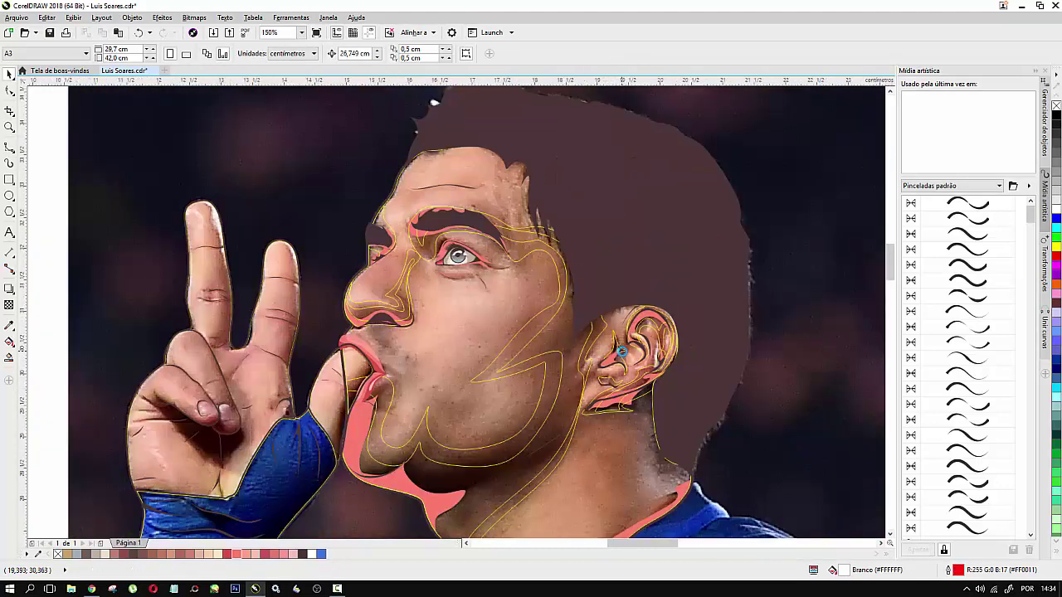
{"action": "scroll", "coordinate": [623, 355], "scroll_direction": "up", "scroll_amount": 3}
{"action": "left_click", "coordinate": [624, 356]}
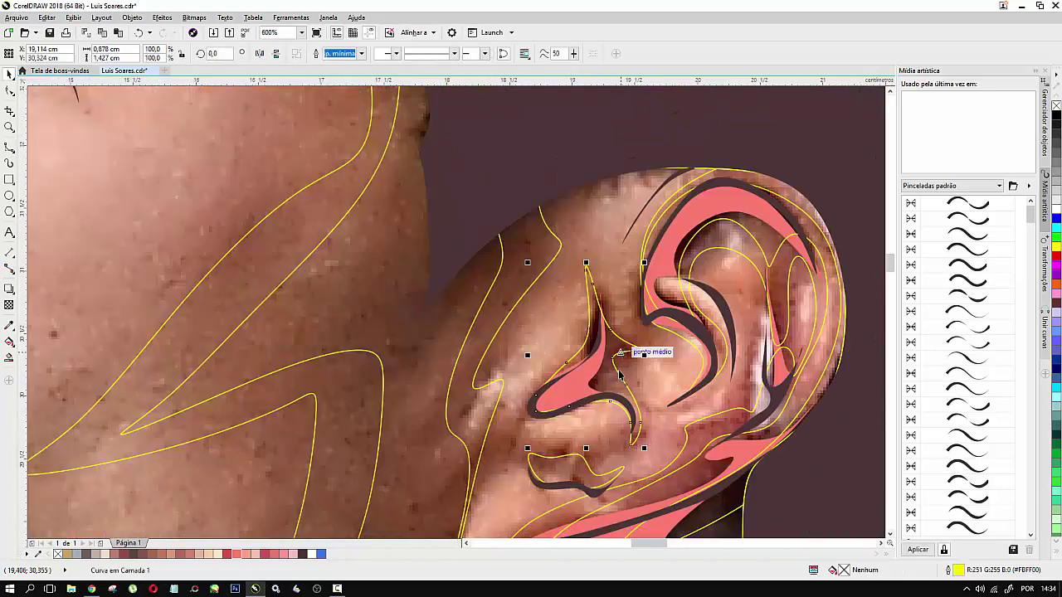
{"action": "left_click", "coordinate": [577, 469], "text": "shift"}
{"action": "right_click", "coordinate": [575, 473]}
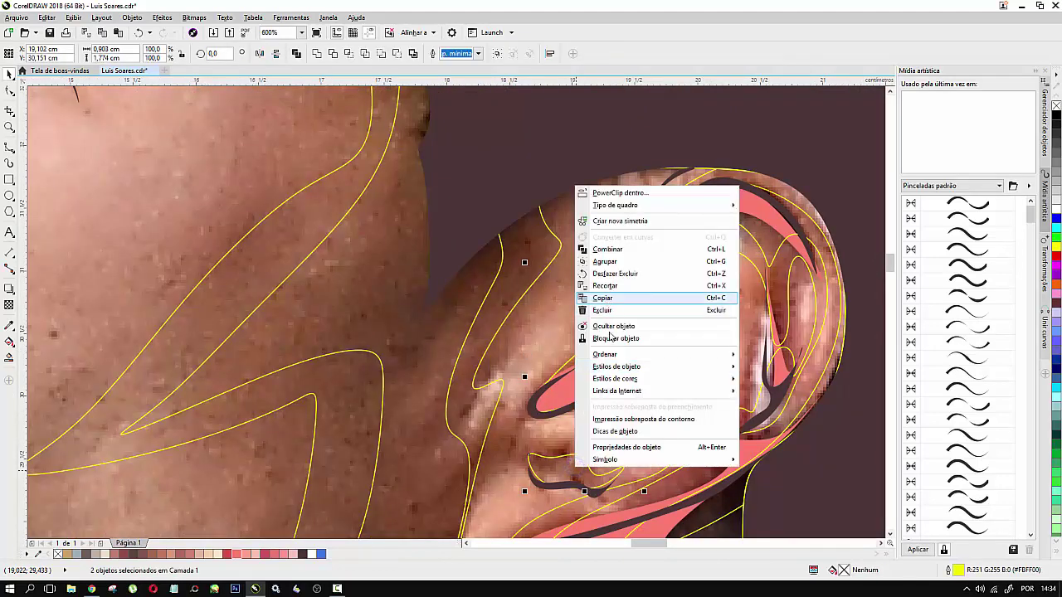
{"action": "left_click", "coordinate": [601, 264]}
Step: Draw a closed B-Spline shape over the back of the neck from beneath the ear to the shirt collar, about 5.1 by 7.4 cm
{"action": "scroll", "coordinate": [664, 240], "scroll_direction": "down", "scroll_amount": 4}
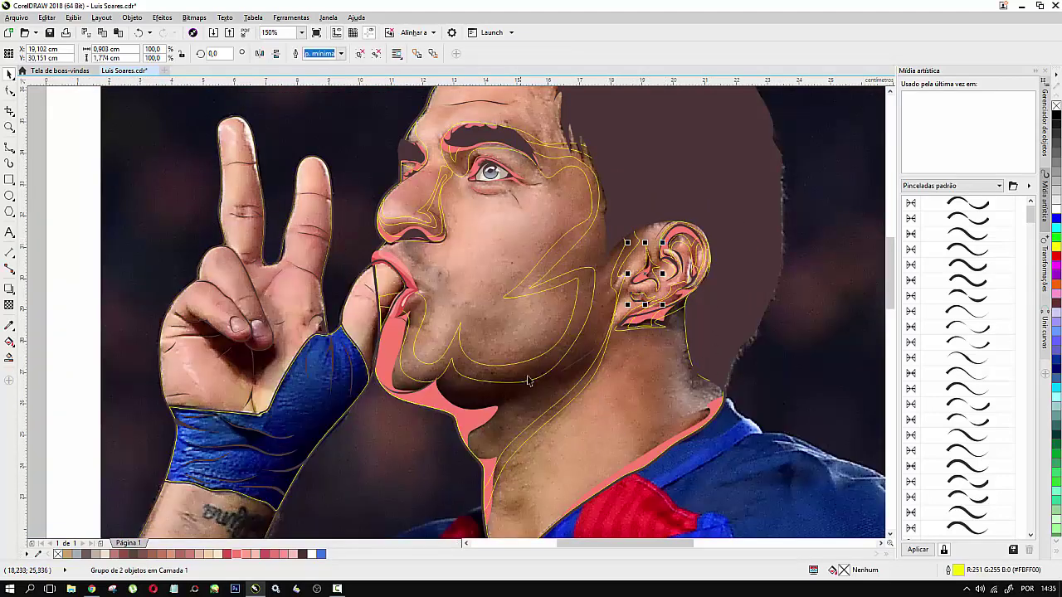
{"action": "scroll", "coordinate": [531, 380], "scroll_direction": "down", "scroll_amount": 3}
{"action": "scroll", "coordinate": [562, 363], "scroll_direction": "up", "scroll_amount": 3}
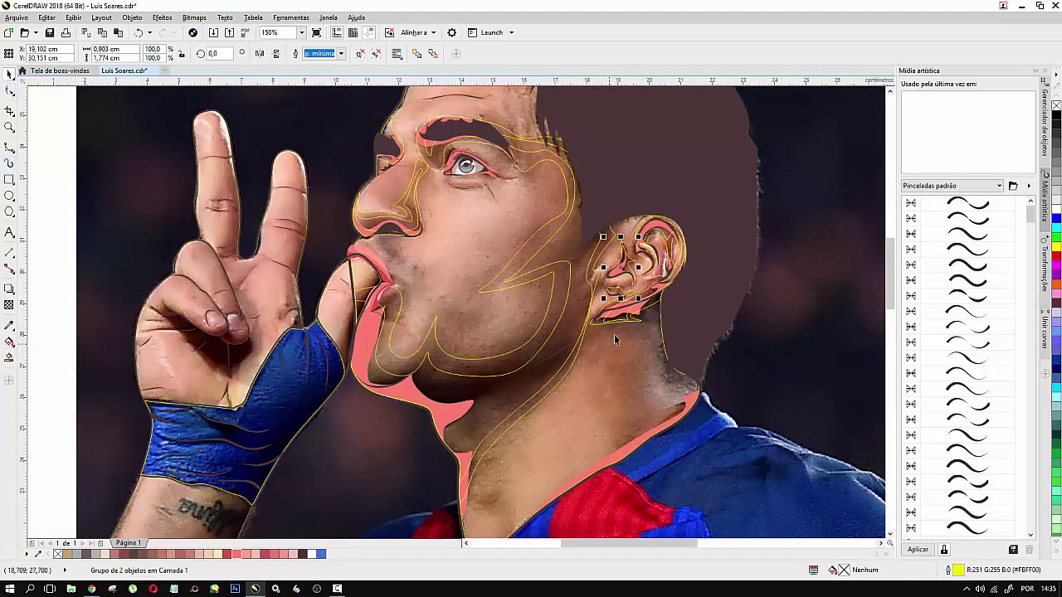
{"action": "left_click", "coordinate": [10, 146]}
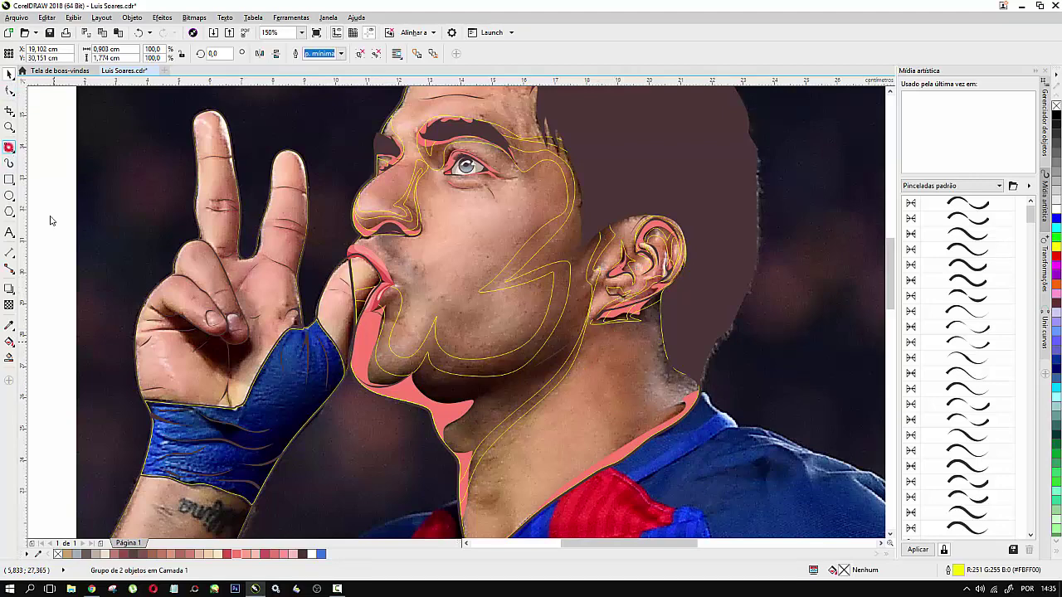
{"action": "mouse_move", "coordinate": [648, 306]}
{"action": "left_mouse_down"}
{"action": "mouse_move", "coordinate": [648, 330]}
{"action": "mouse_move", "coordinate": [603, 366]}
{"action": "left_mouse_up"}
{"action": "mouse_move", "coordinate": [602, 405]}
{"action": "left_mouse_down"}
{"action": "mouse_move", "coordinate": [605, 448]}
{"action": "mouse_move", "coordinate": [759, 390]}
{"action": "left_mouse_up"}
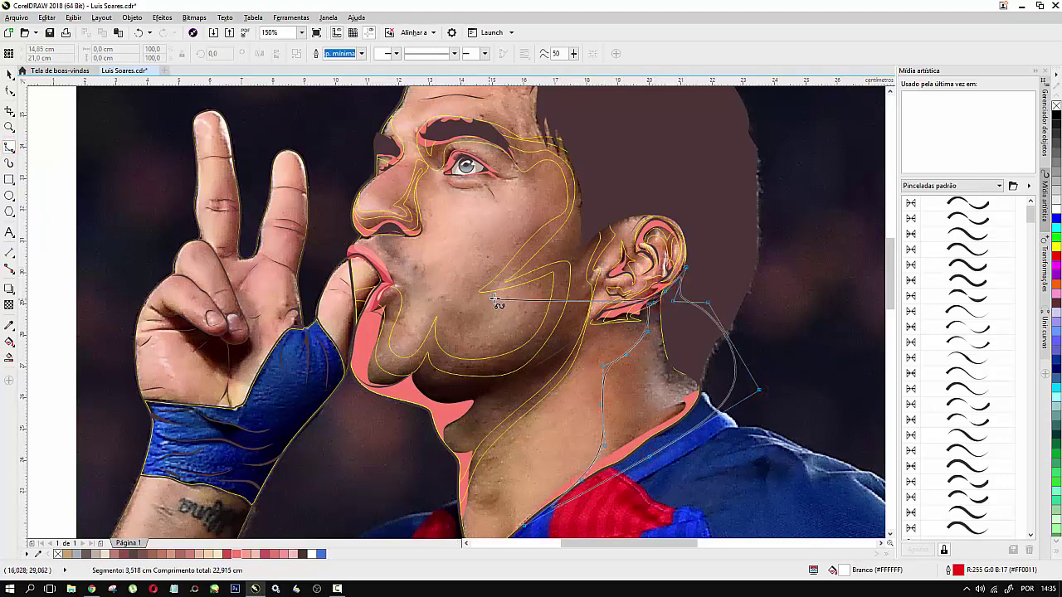
{"action": "left_click", "coordinate": [653, 314]}
Step: Intersect the white neck shape with the face and neck outline, move the white original aside and delete it
{"action": "key", "text": "space"}
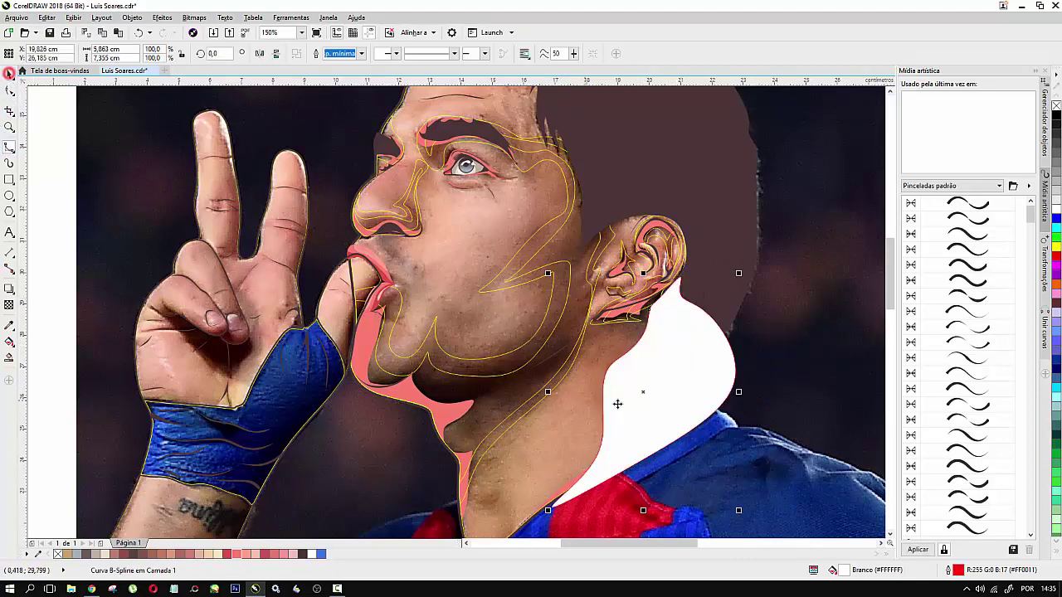
{"action": "left_click", "coordinate": [569, 451], "text": "shift"}
{"action": "left_click", "coordinate": [349, 53]}
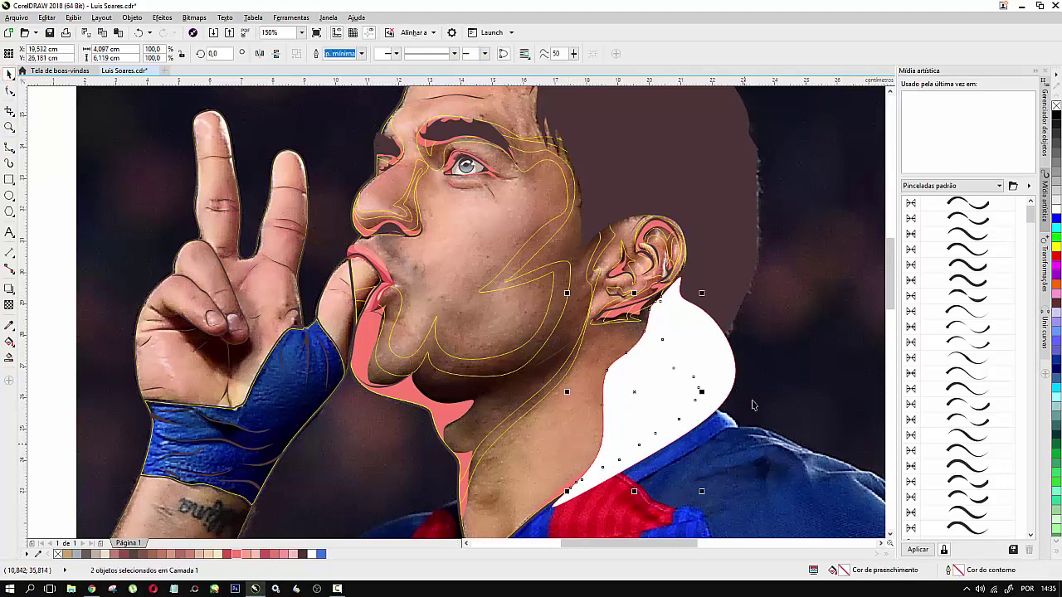
{"action": "left_click", "coordinate": [699, 390]}
{"action": "left_click_drag", "start_coordinate": [699, 390], "coordinate": [771, 373]}
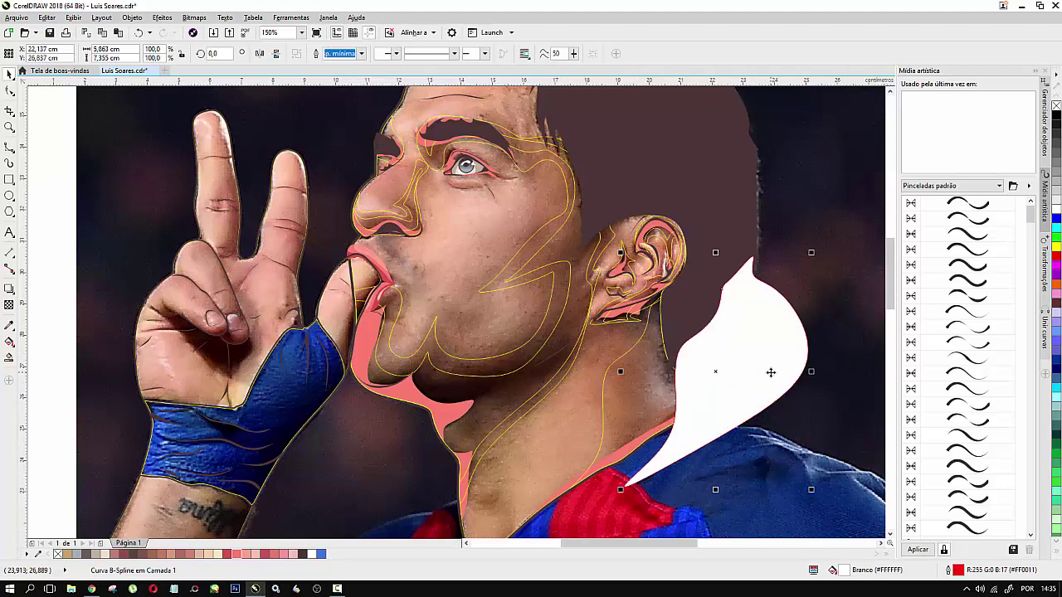
{"action": "key", "text": "Delete"}
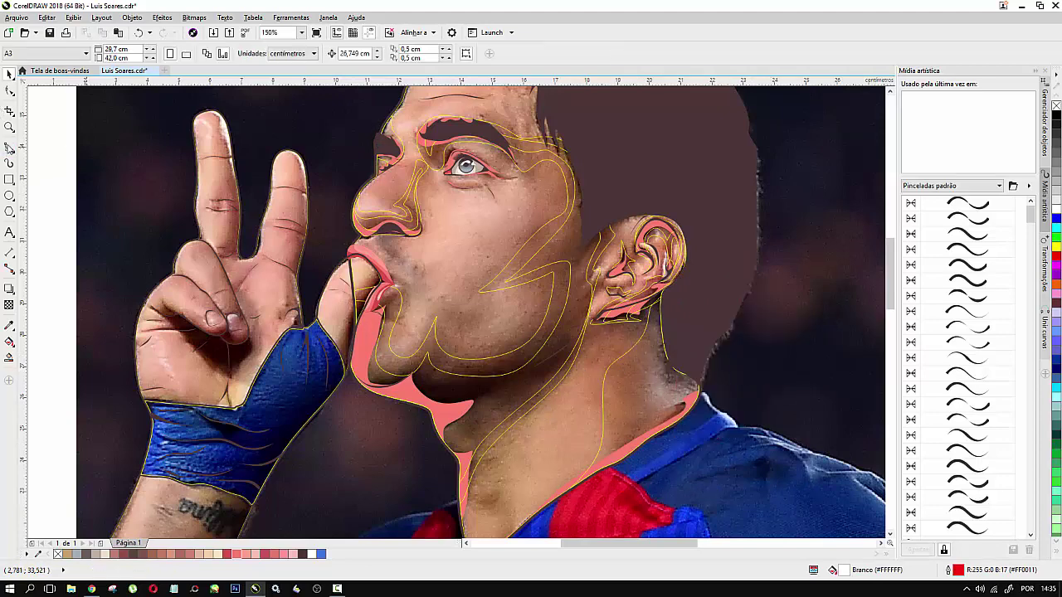
Step: Draw a closed B-Spline shape at the back of the neck from behind the earlobe to the collar, about 2.5 by 4.9 cm
{"action": "left_click", "coordinate": [9, 147]}
{"action": "left_click_drag", "start_coordinate": [656, 315], "coordinate": [655, 342]}
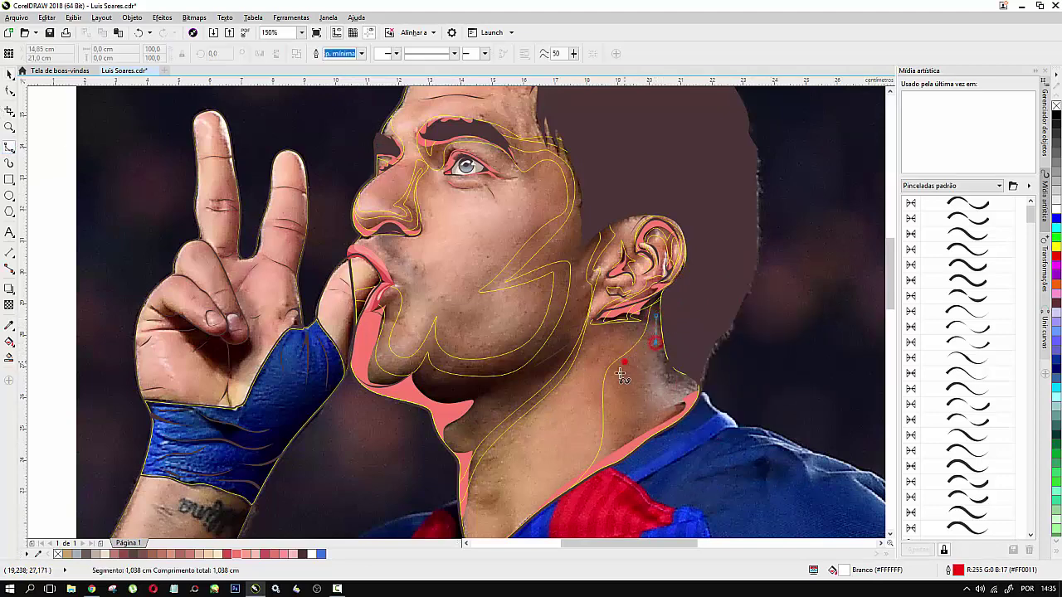
{"action": "left_click", "coordinate": [625, 362]}
{"action": "left_click", "coordinate": [618, 380]}
{"action": "left_click", "coordinate": [625, 414]}
{"action": "left_click", "coordinate": [610, 458]}
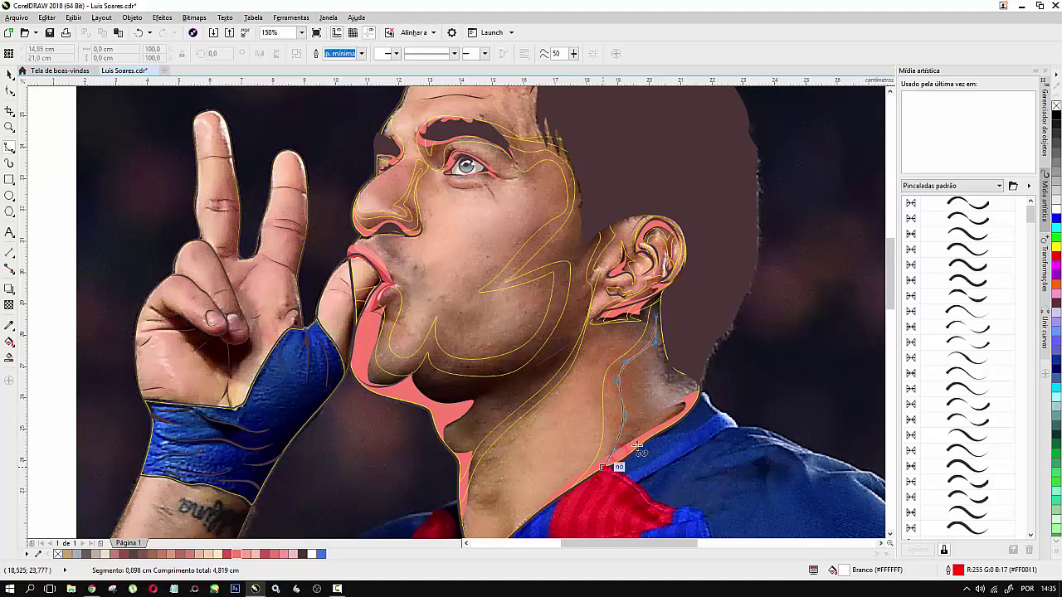
{"action": "left_click", "coordinate": [684, 405]}
{"action": "left_click", "coordinate": [689, 379]}
{"action": "left_click", "coordinate": [667, 373]}
{"action": "left_click", "coordinate": [665, 355]}
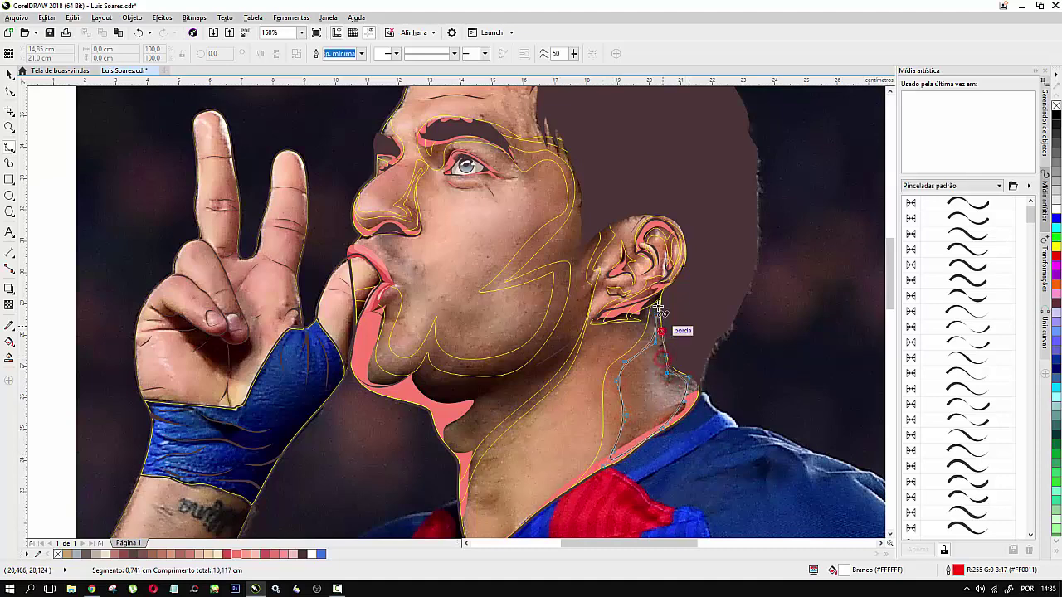
{"action": "left_click", "coordinate": [658, 319]}
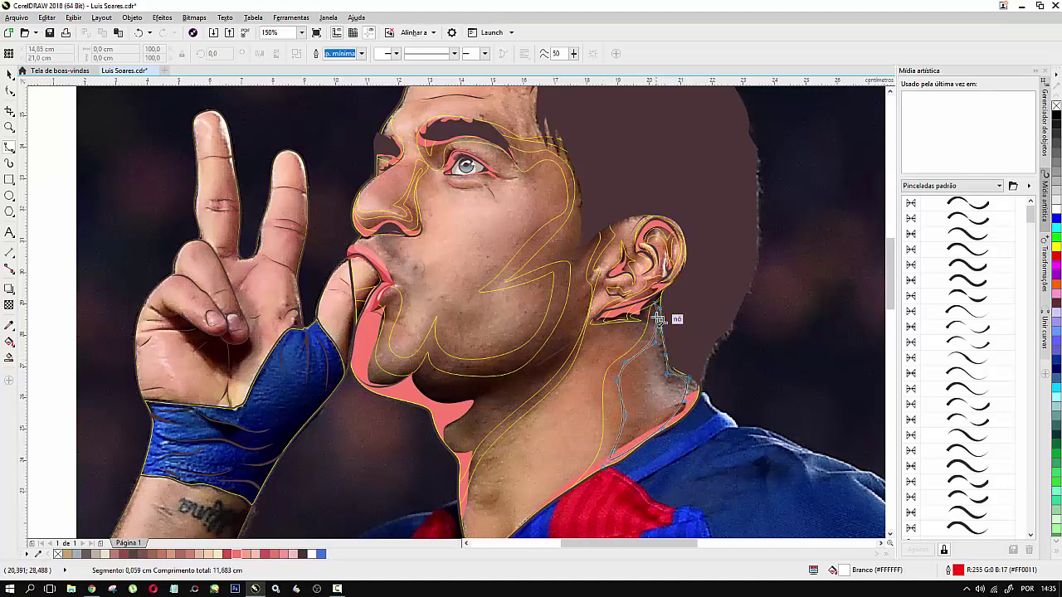
{"action": "left_click", "coordinate": [658, 319]}
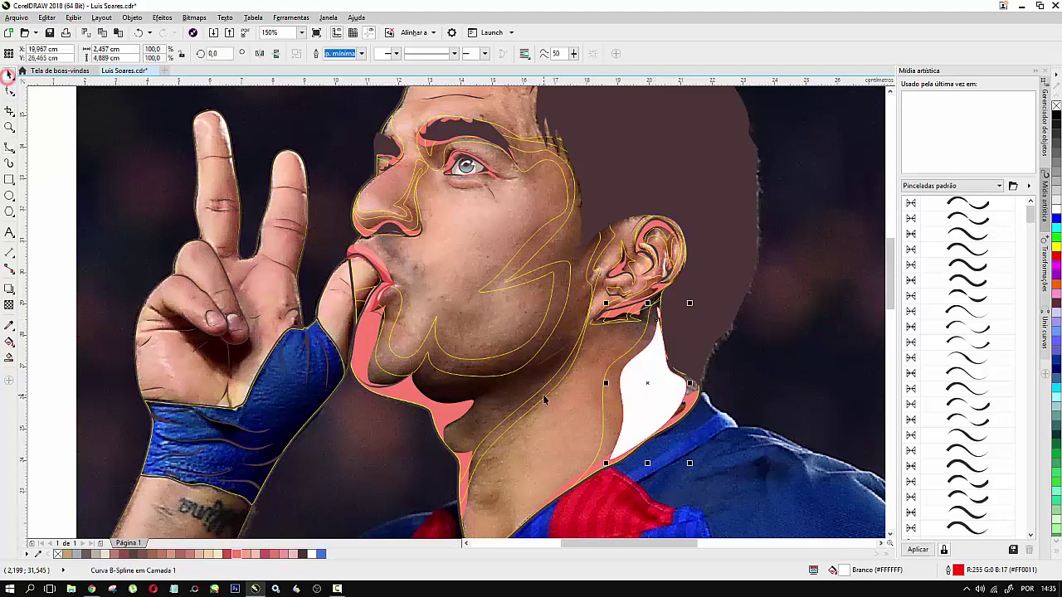
Step: Intersect the smaller white neck shape with the face and neck outline, move the white original aside and delete it
{"action": "key", "text": "space"}
{"action": "left_click", "coordinate": [577, 422]}
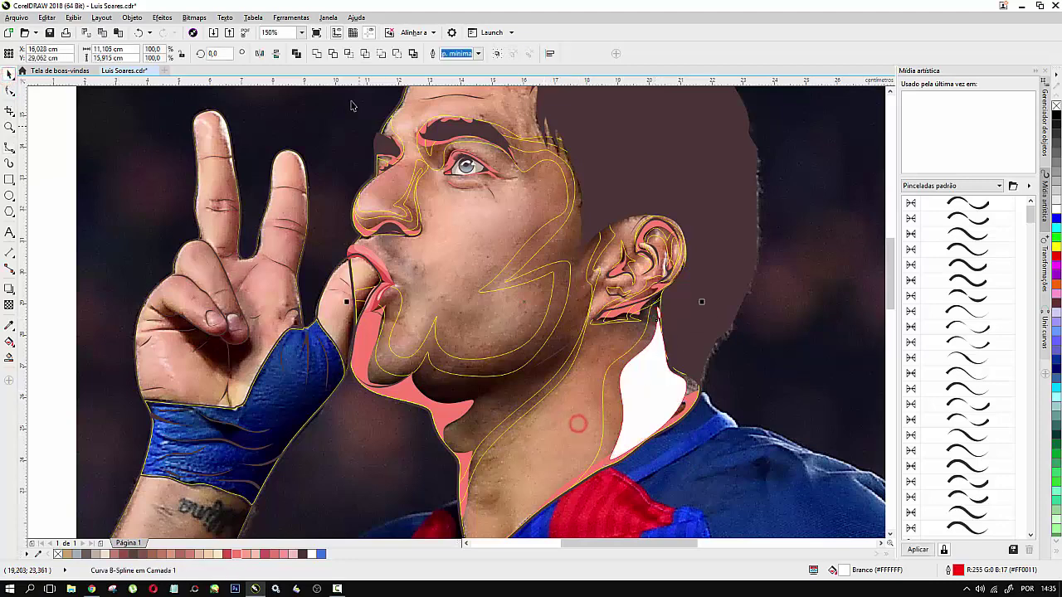
{"action": "left_click", "coordinate": [722, 375]}
{"action": "left_click_drag", "start_coordinate": [663, 384], "coordinate": [784, 372]}
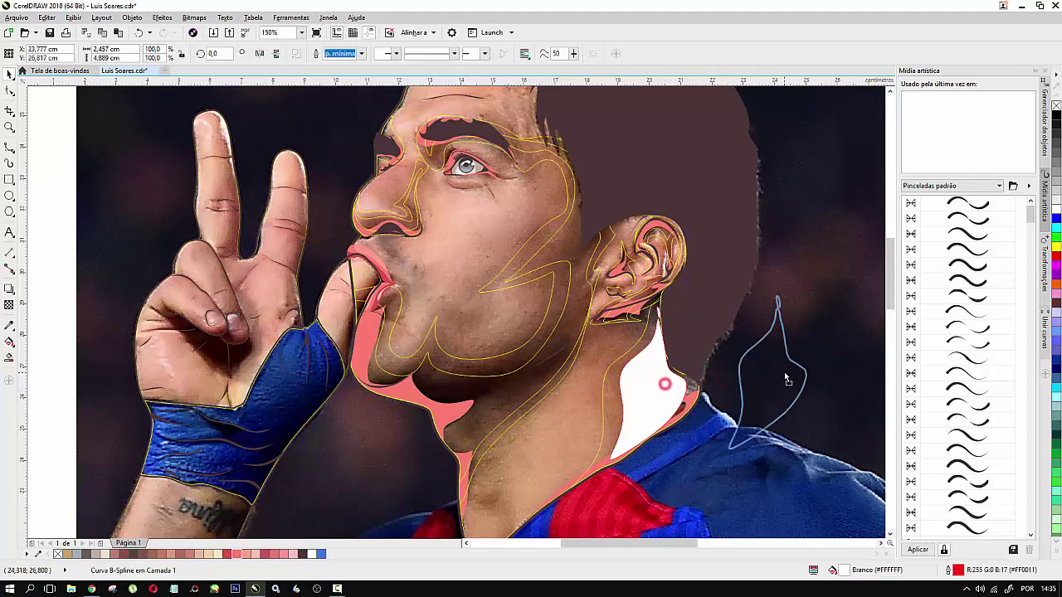
{"action": "key", "text": "Delete"}
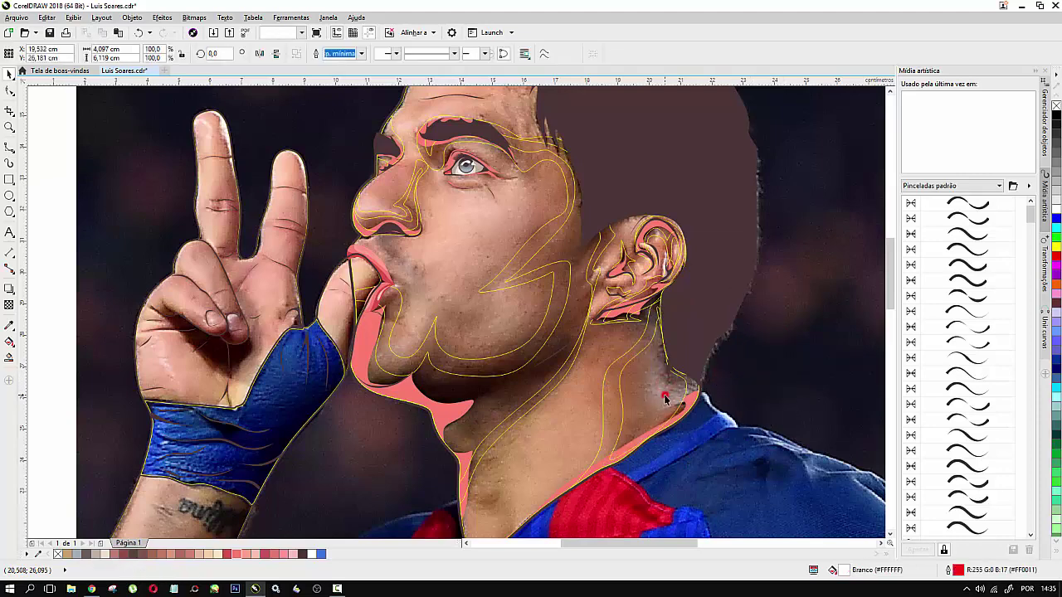
Step: Group the two yellow neck outlines, try shifting the group aside, and undo the move
{"action": "left_click", "coordinate": [665, 395]}
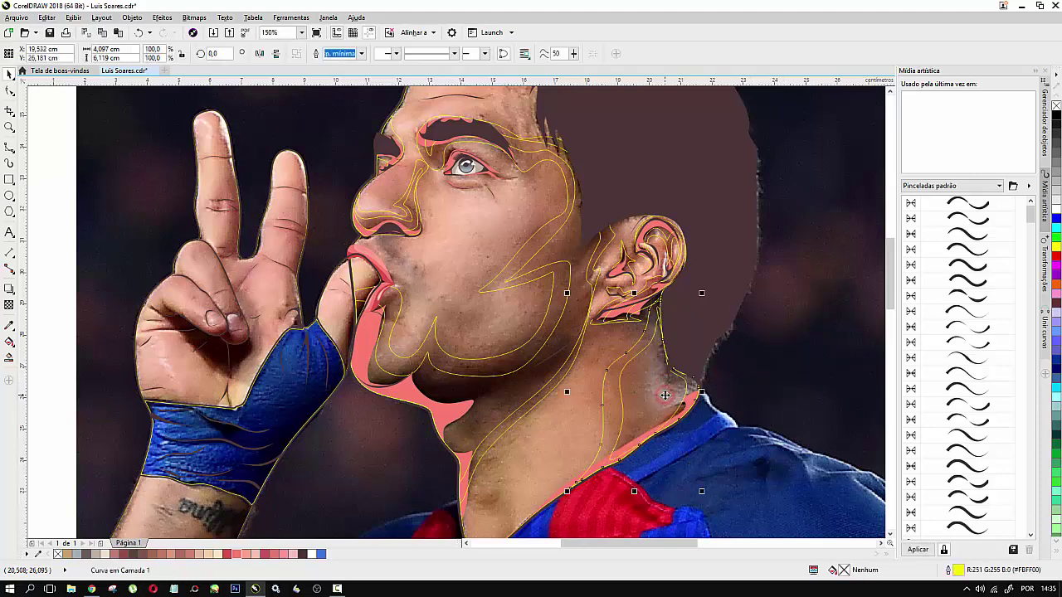
{"action": "left_click", "coordinate": [629, 366], "text": "shift"}
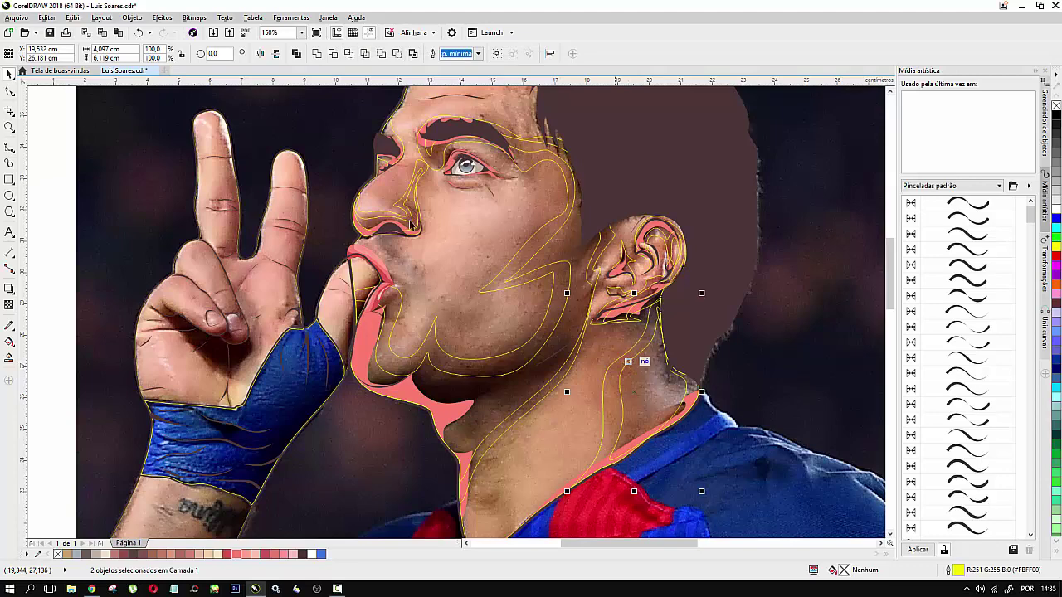
{"action": "right_click", "coordinate": [654, 363]}
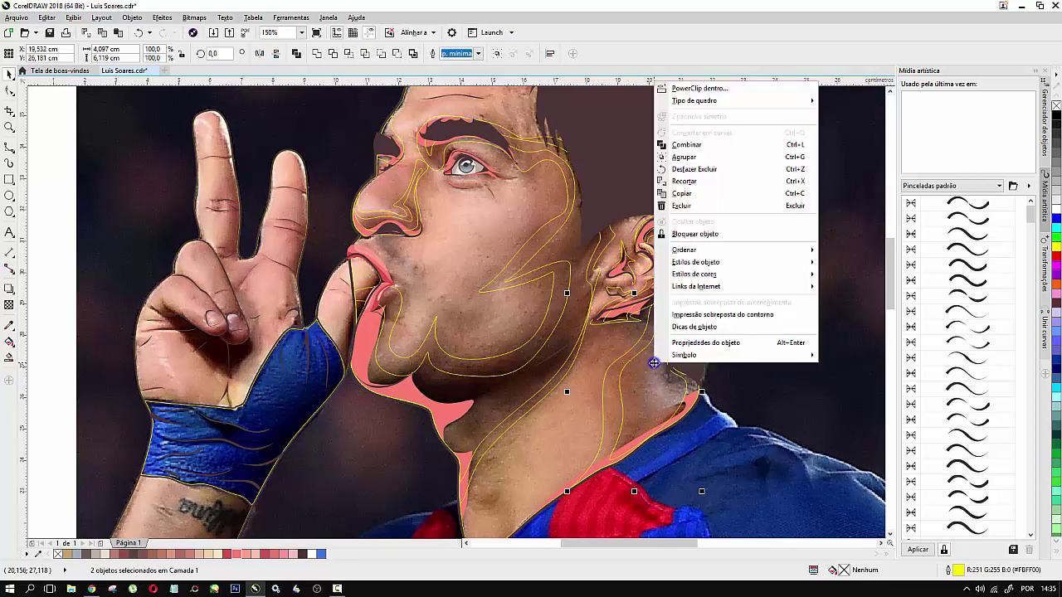
{"action": "left_click", "coordinate": [694, 157]}
{"action": "left_click_drag", "start_coordinate": [622, 392], "coordinate": [698, 387]}
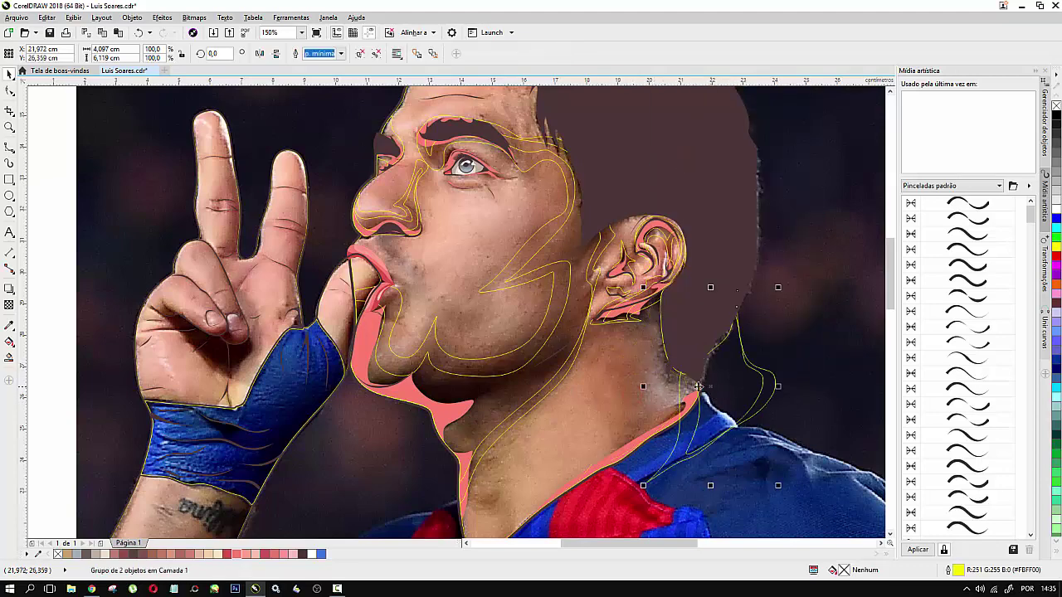
{"action": "key", "text": "ctrl+z"}
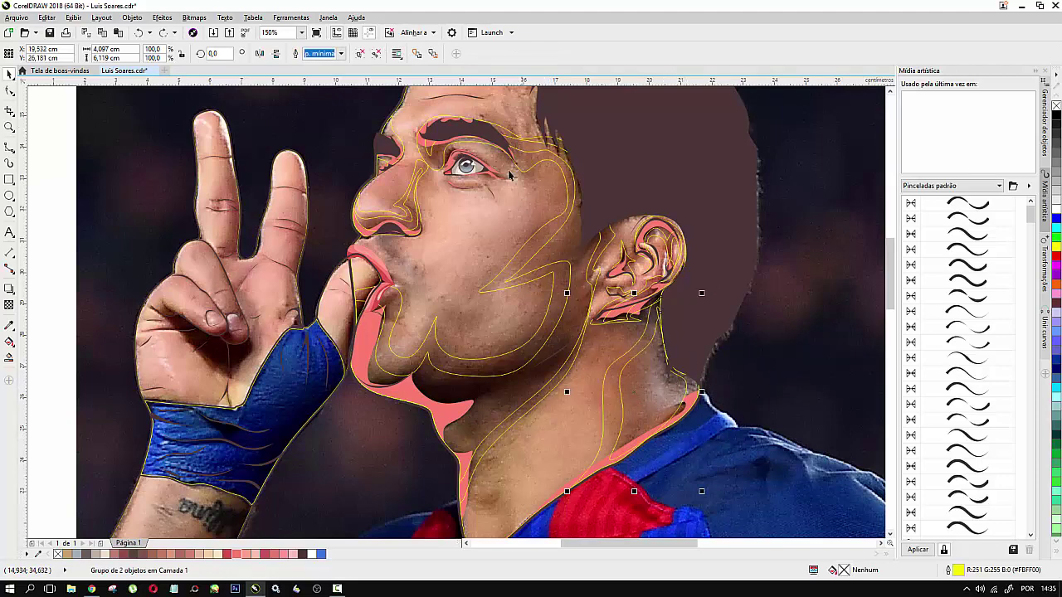
Step: Select the yellow nose, face, ear, tragus and neck groups together and fill them with the skin tone #E2B79D
{"action": "scroll", "coordinate": [601, 220], "scroll_direction": "down", "scroll_amount": 2}
{"action": "scroll", "coordinate": [563, 159], "scroll_direction": "up", "scroll_amount": 2}
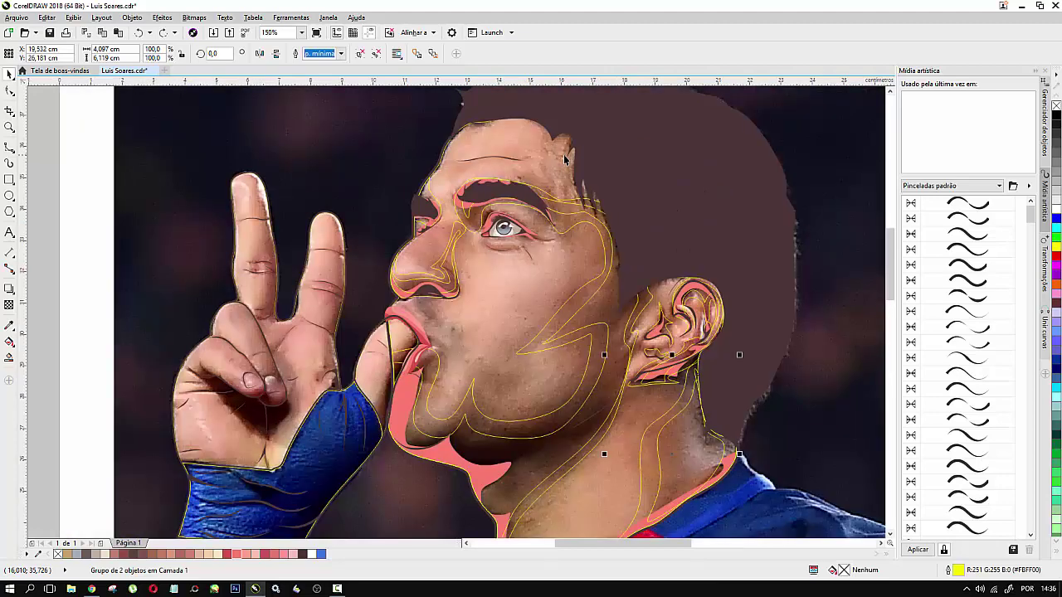
{"action": "left_click", "coordinate": [413, 280]}
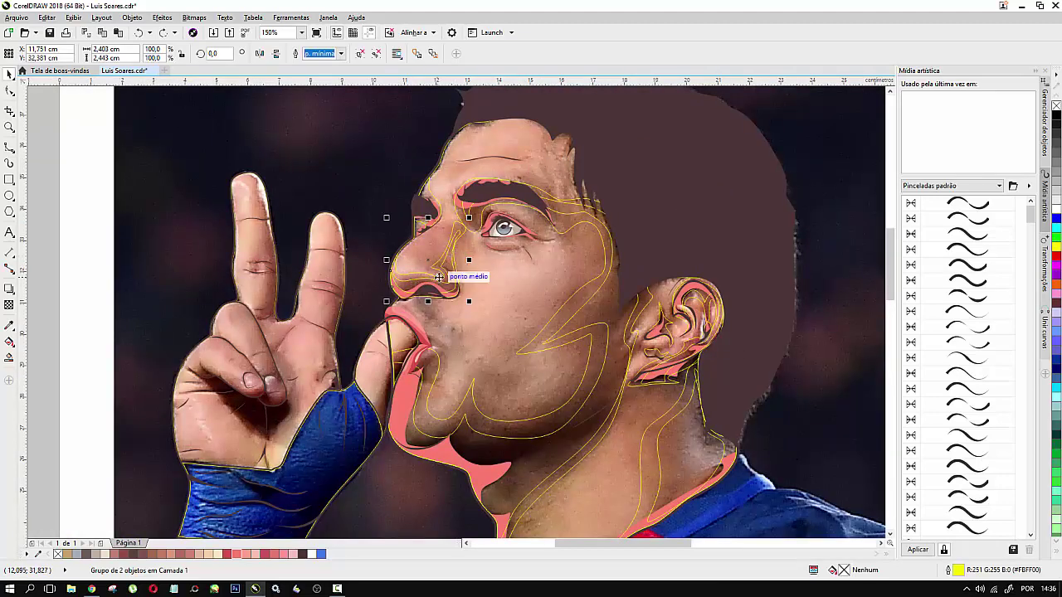
{"action": "left_click", "coordinate": [581, 214], "text": "shift"}
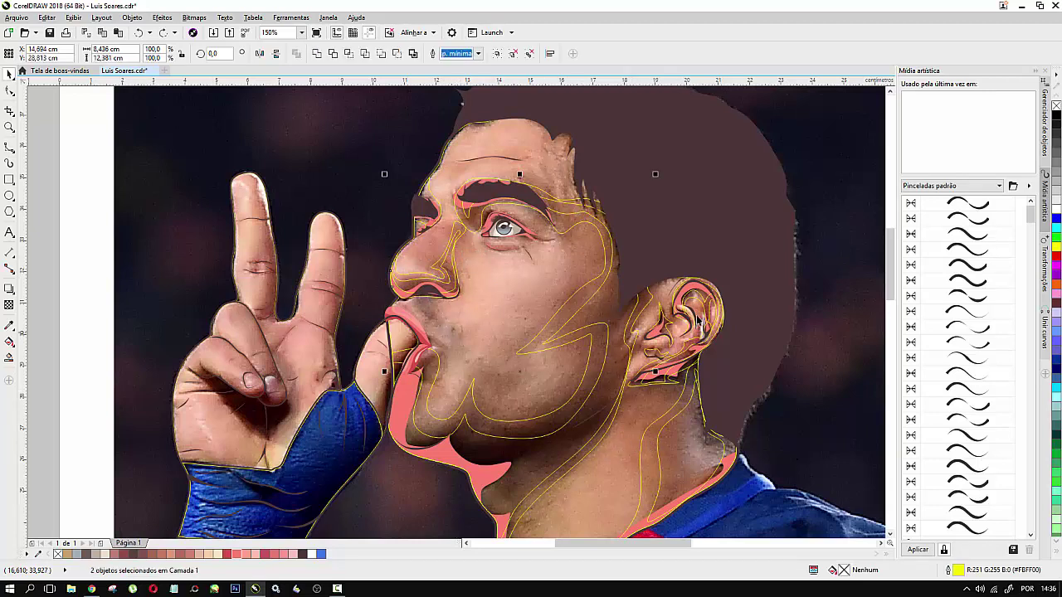
{"action": "left_click", "coordinate": [704, 305], "text": "shift"}
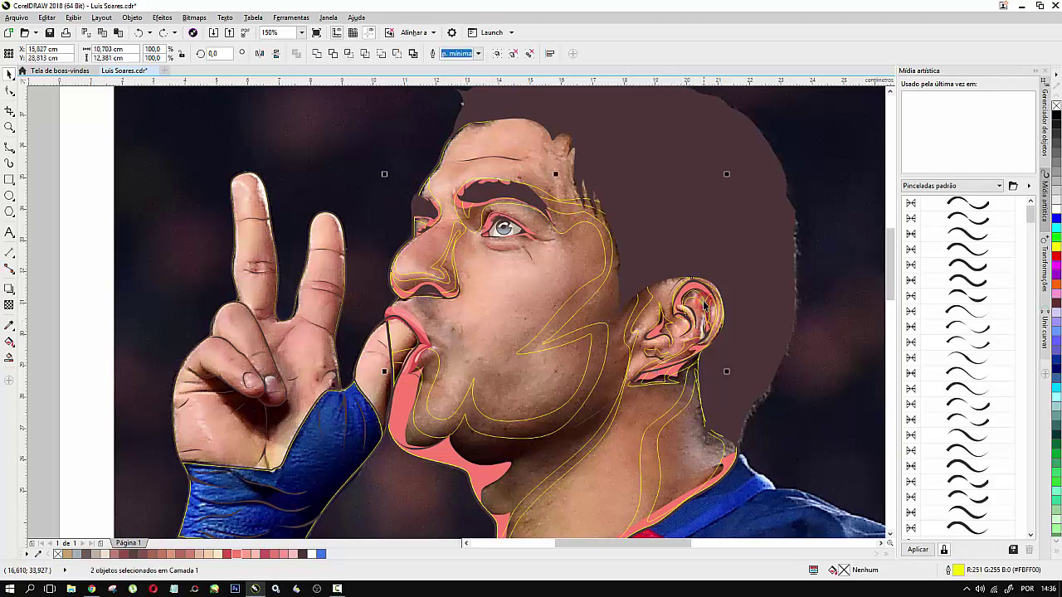
{"action": "left_click", "coordinate": [668, 333], "text": "shift"}
{"action": "scroll", "coordinate": [635, 264], "scroll_direction": "down", "scroll_amount": 2}
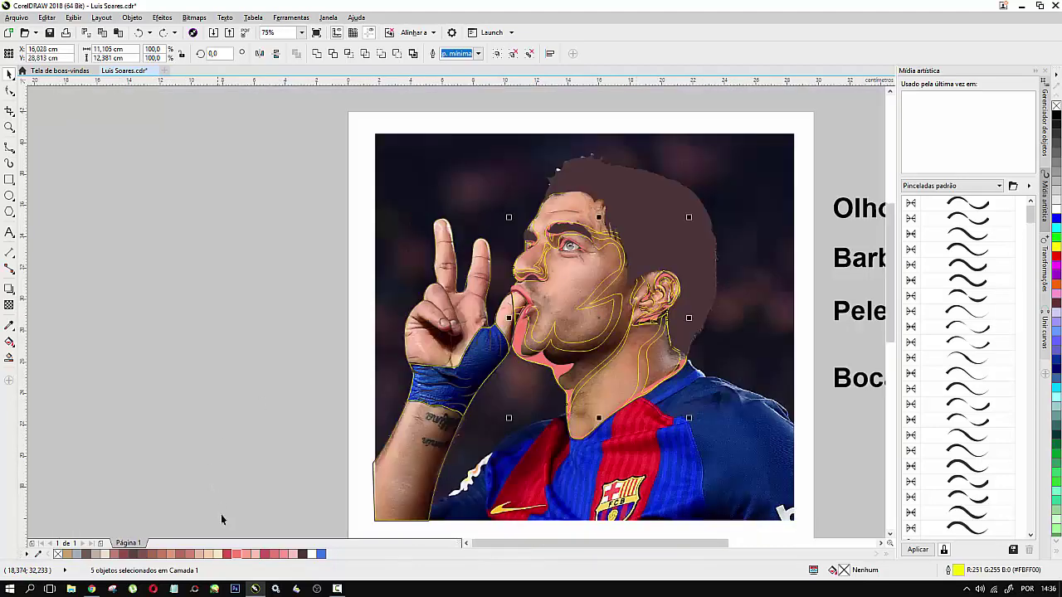
{"action": "left_click", "coordinate": [199, 554]}
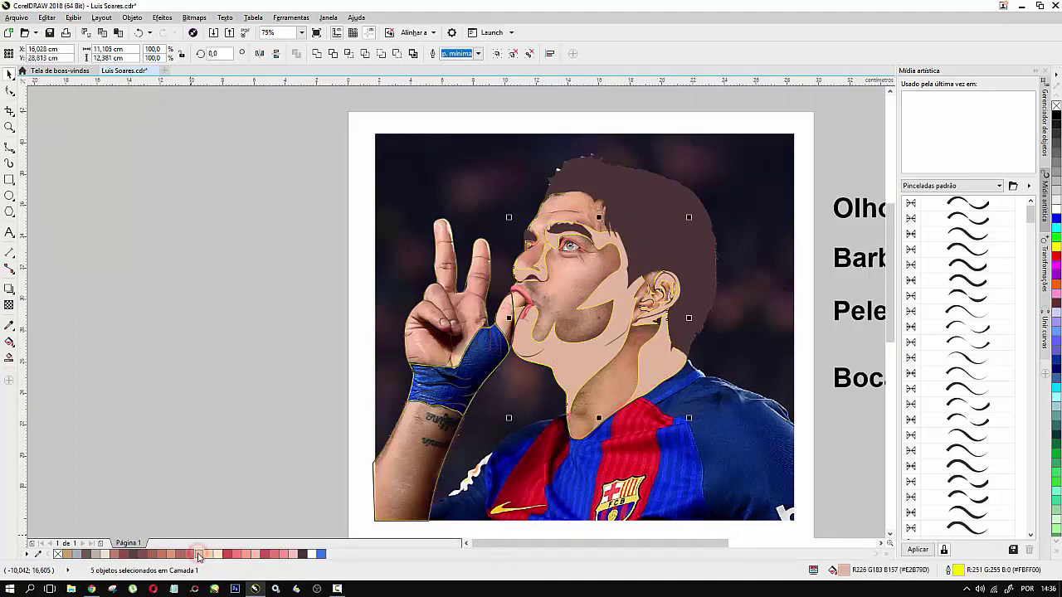
{"action": "scroll", "coordinate": [637, 318], "scroll_direction": "up", "scroll_amount": 2}
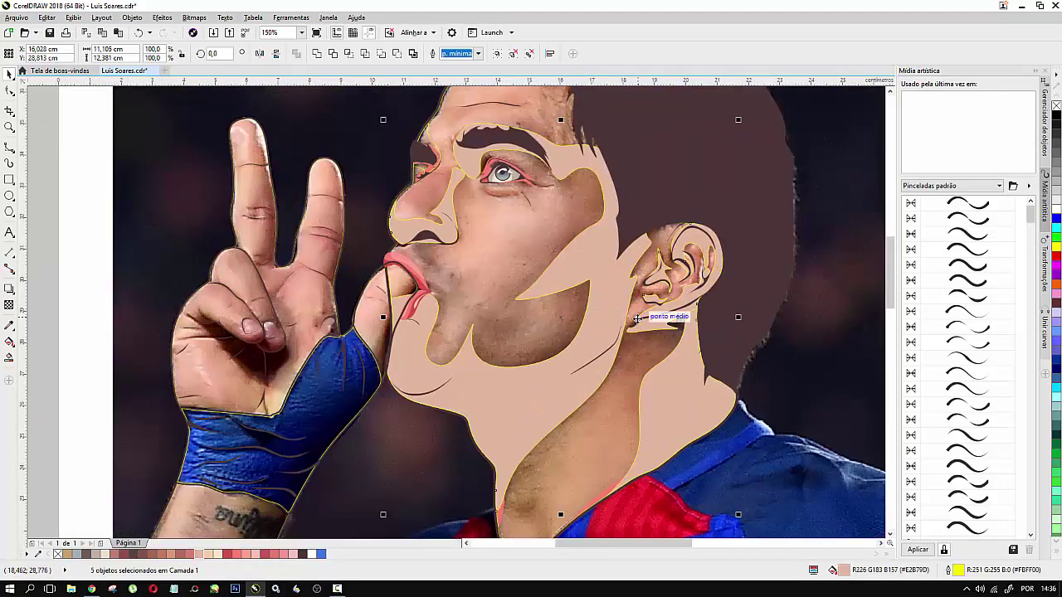
Step: Order the five skin-tone groups behind the salmon shadow shape along the jaw
{"action": "right_click", "coordinate": [581, 256]}
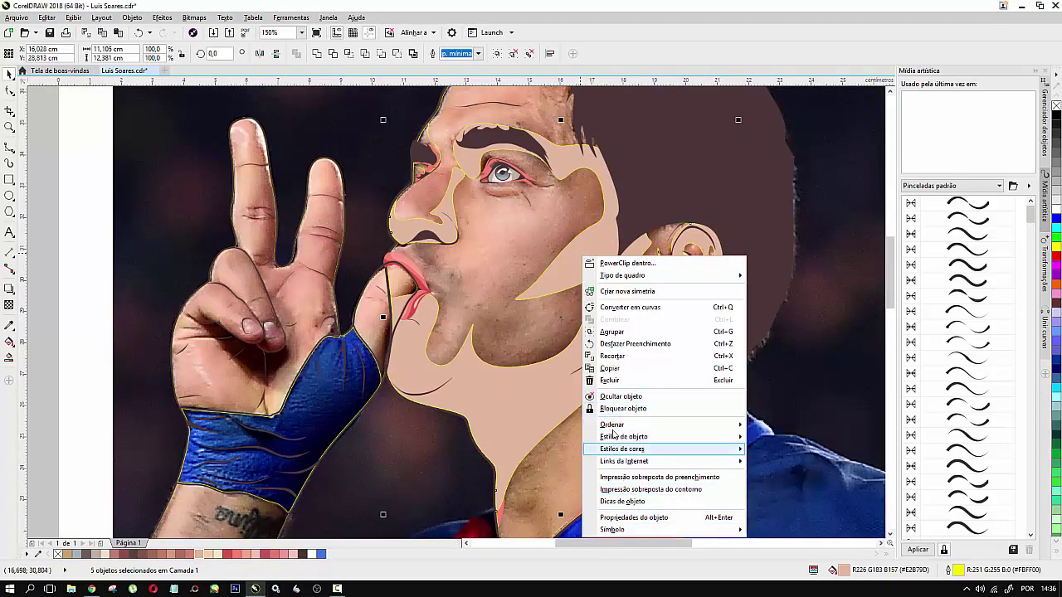
{"action": "mouse_move", "coordinate": [610, 424]}
{"action": "left_click", "coordinate": [783, 506]}
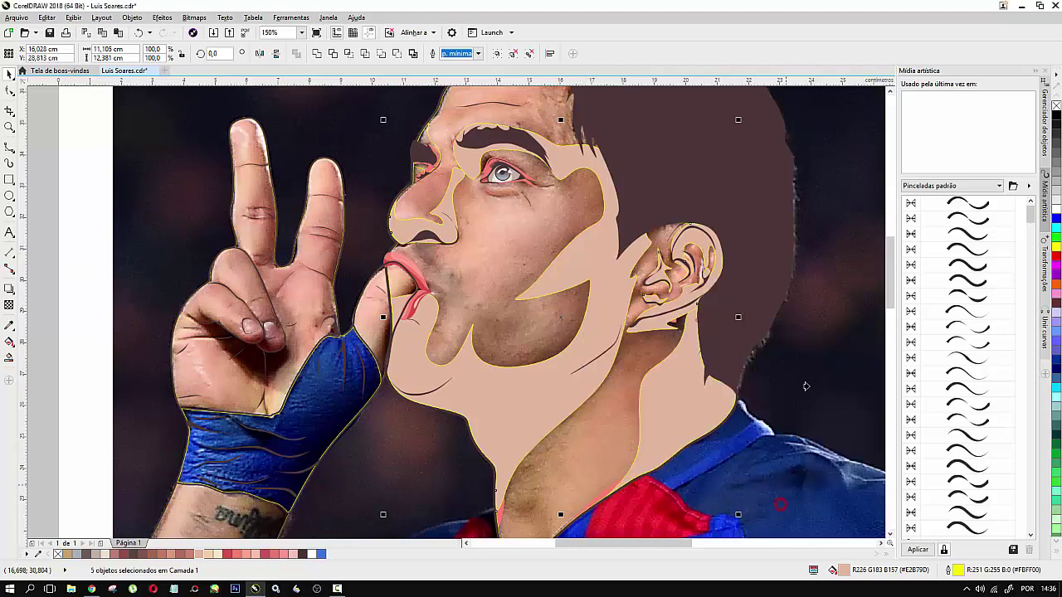
{"action": "left_click", "coordinate": [393, 396]}
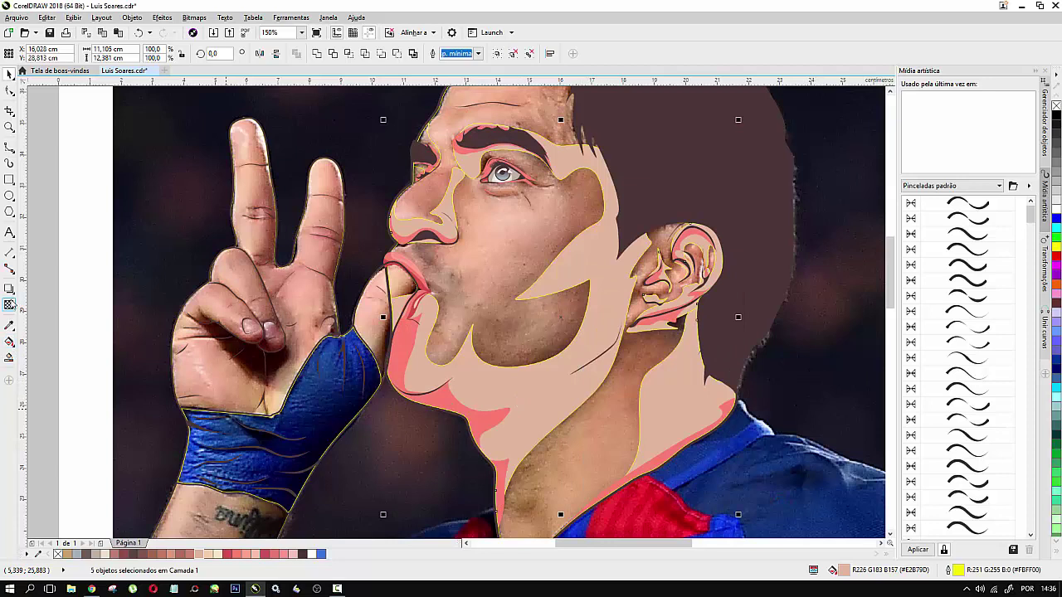
Step: Apply a uniform transparency of 62 to the five skin-tone groups and remove their yellow outlines
{"action": "left_click", "coordinate": [8, 306]}
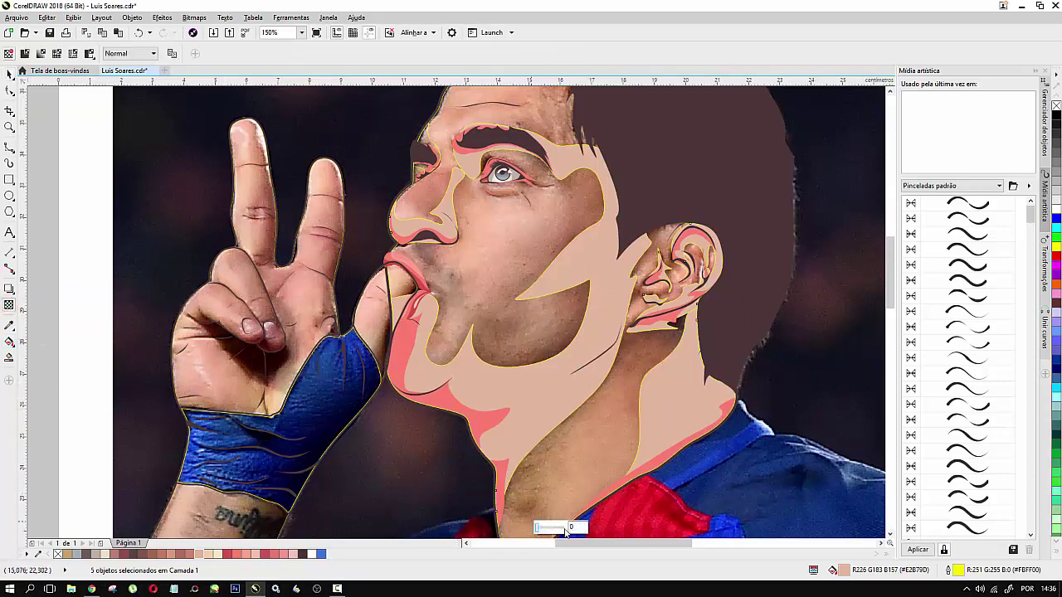
{"action": "left_click", "coordinate": [538, 529]}
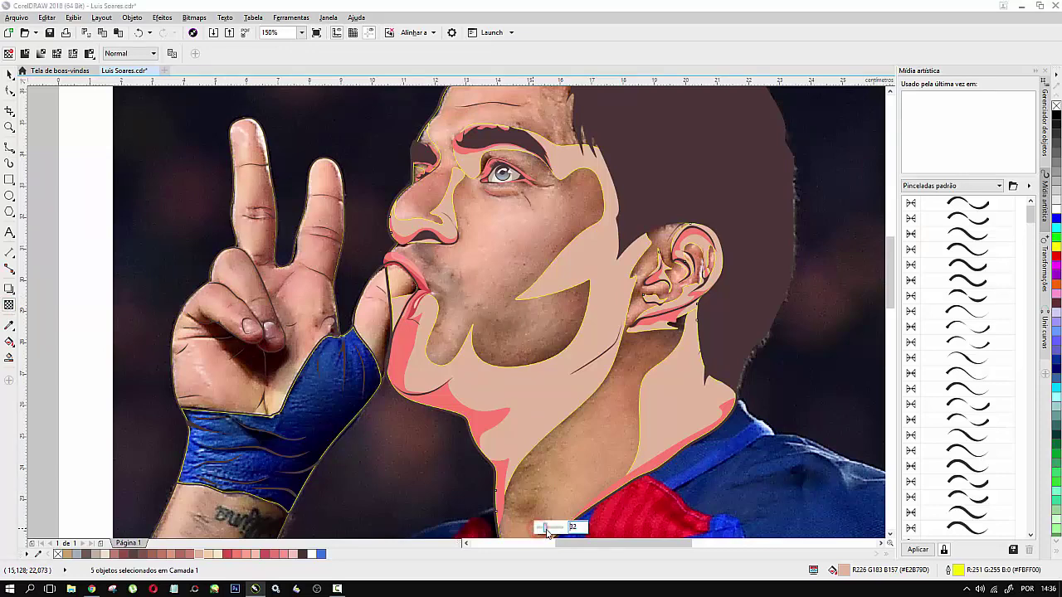
{"action": "left_click_drag", "start_coordinate": [548, 531], "coordinate": [547, 531]}
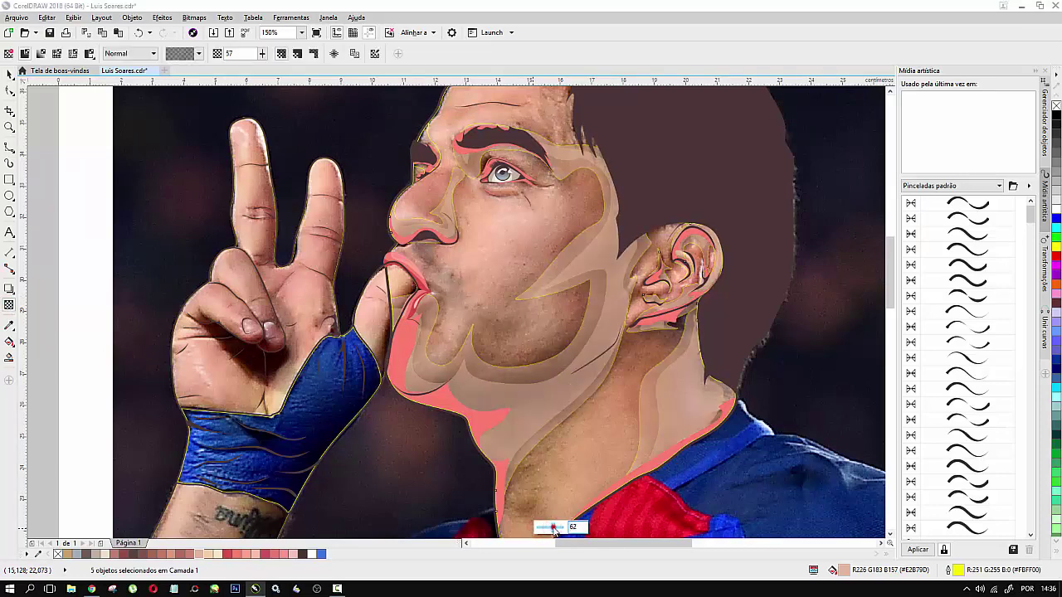
{"action": "left_click_drag", "start_coordinate": [554, 531], "coordinate": [553, 531]}
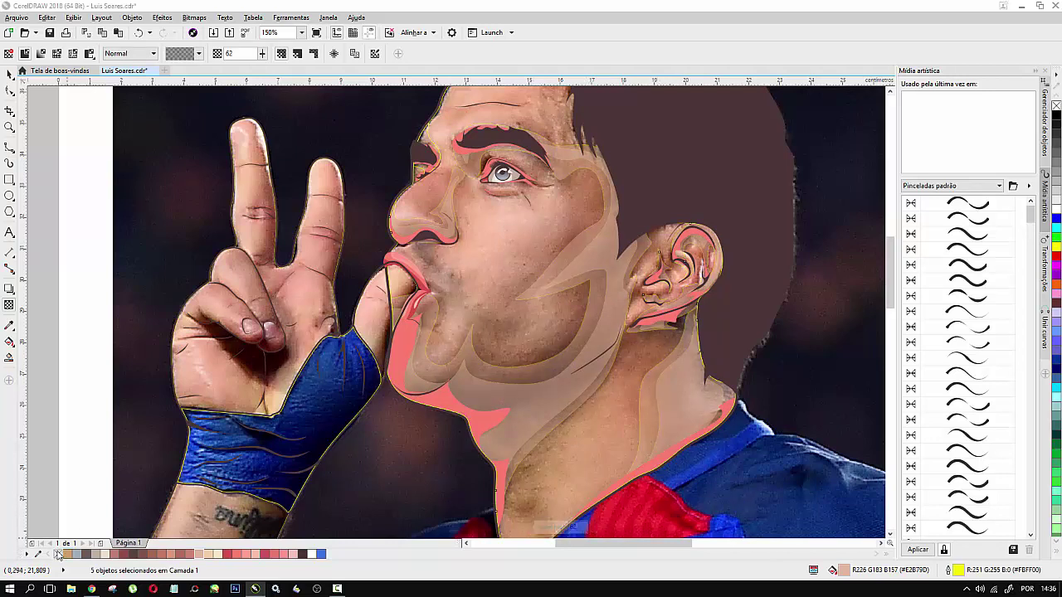
{"action": "right_click", "coordinate": [59, 554]}
Step: Draw a closed B-Spline shape over the forehead, running from the hairline down the brow bridge and along above the eyebrow to the temple
{"action": "scroll", "coordinate": [580, 291], "scroll_direction": "down", "scroll_amount": 1}
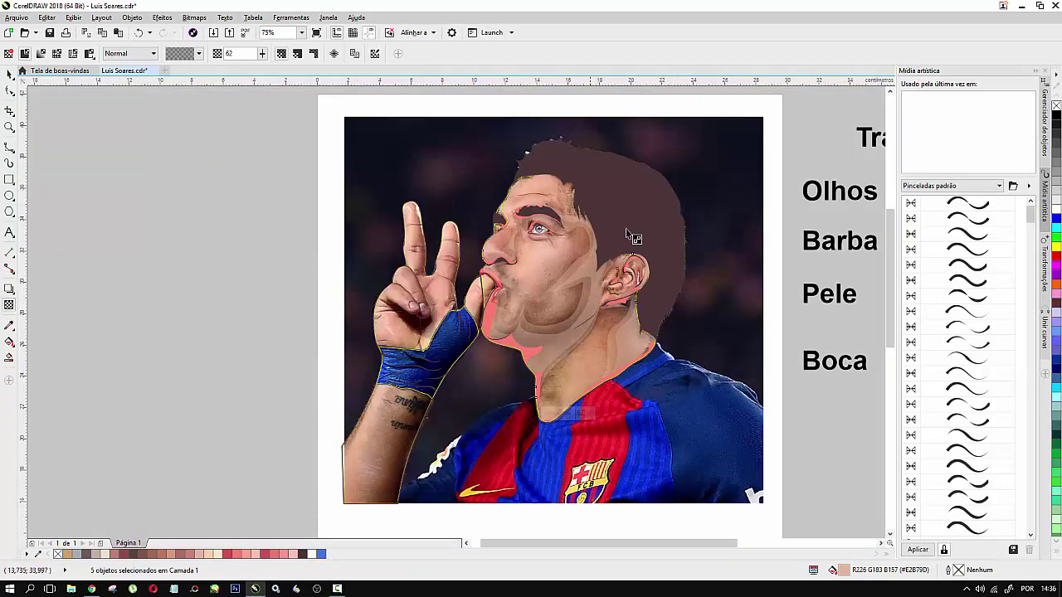
{"action": "scroll", "coordinate": [587, 238], "scroll_direction": "up", "scroll_amount": 1}
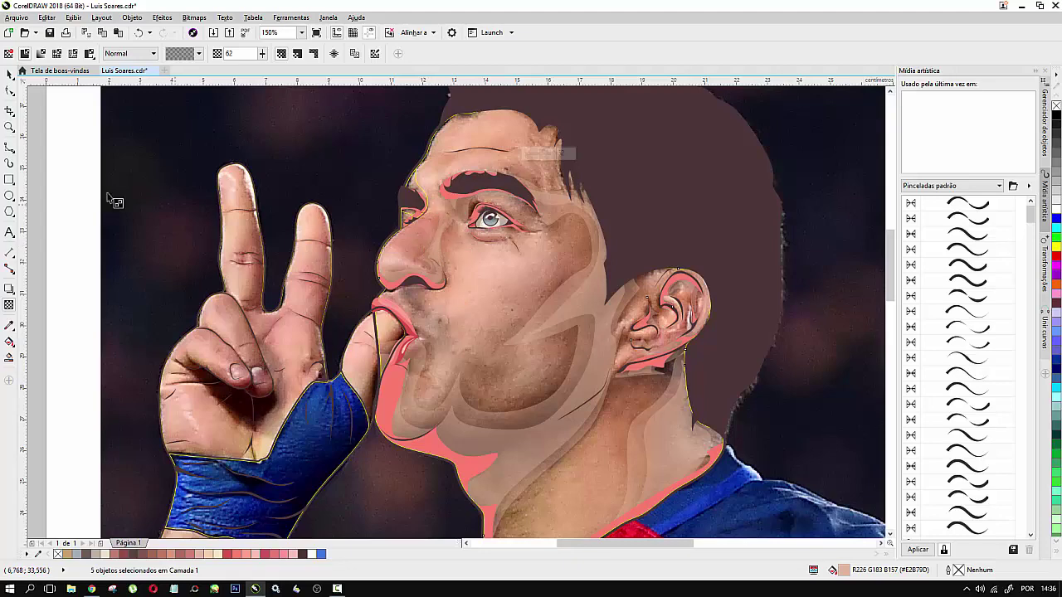
{"action": "left_click", "coordinate": [8, 147]}
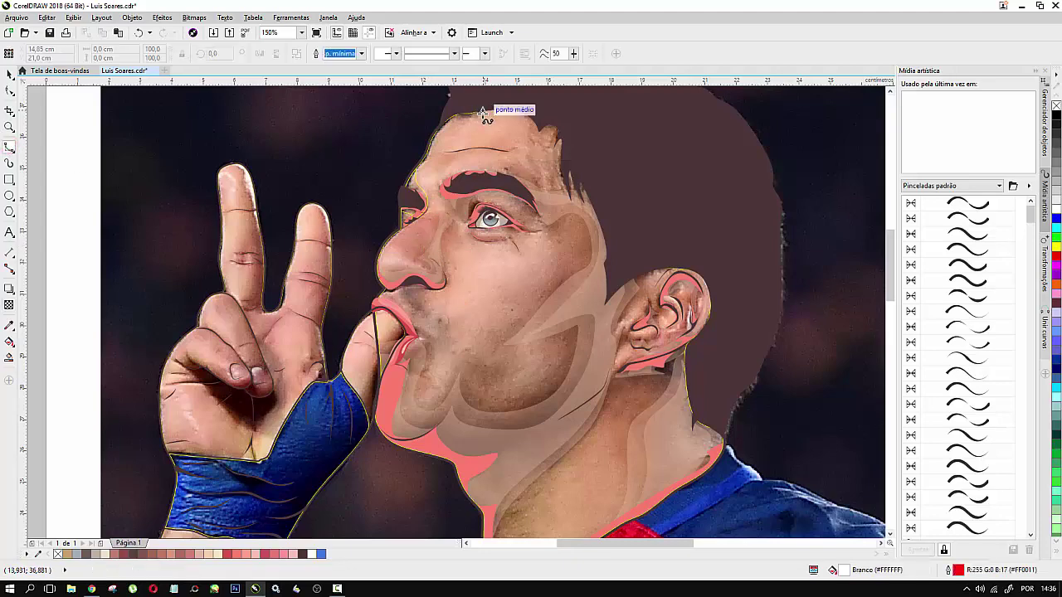
{"action": "scroll", "coordinate": [486, 109], "scroll_direction": "up", "scroll_amount": 1}
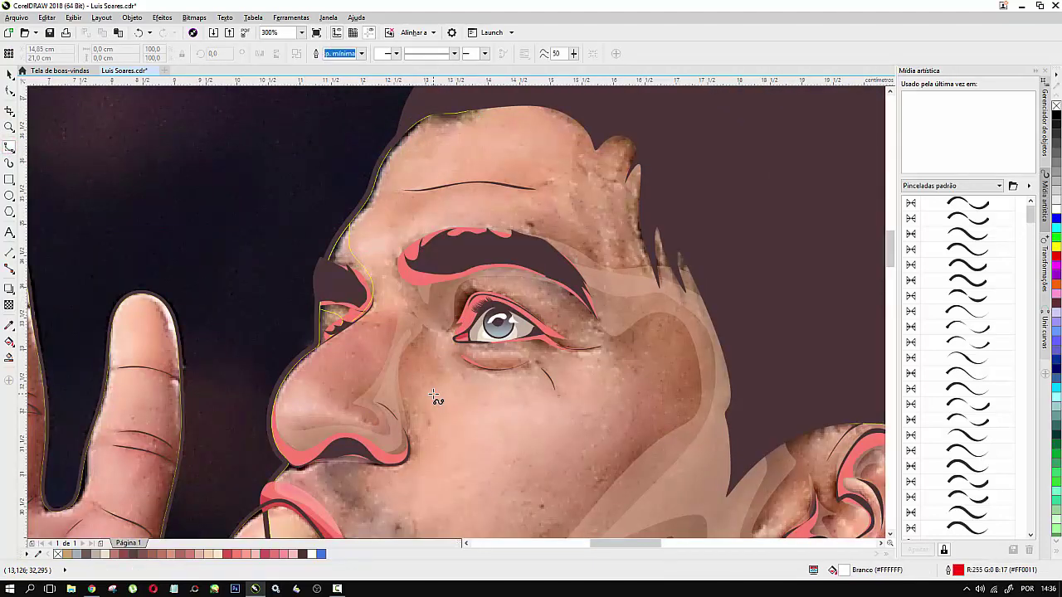
{"action": "scroll", "coordinate": [569, 268], "scroll_direction": "down", "scroll_amount": 1}
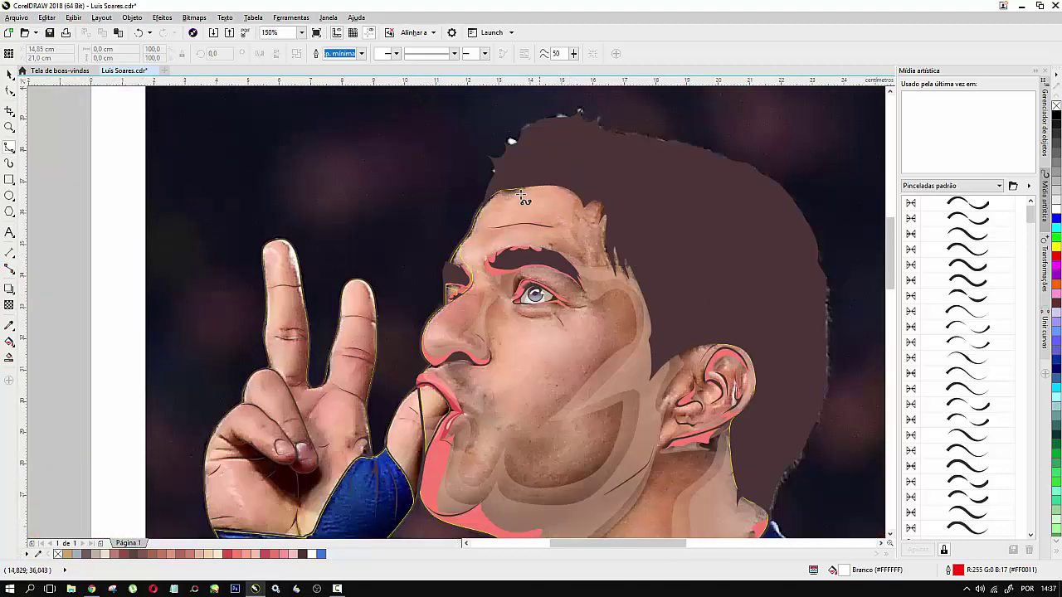
{"action": "scroll", "coordinate": [523, 195], "scroll_direction": "up", "scroll_amount": 1}
{"action": "left_click", "coordinate": [453, 220]}
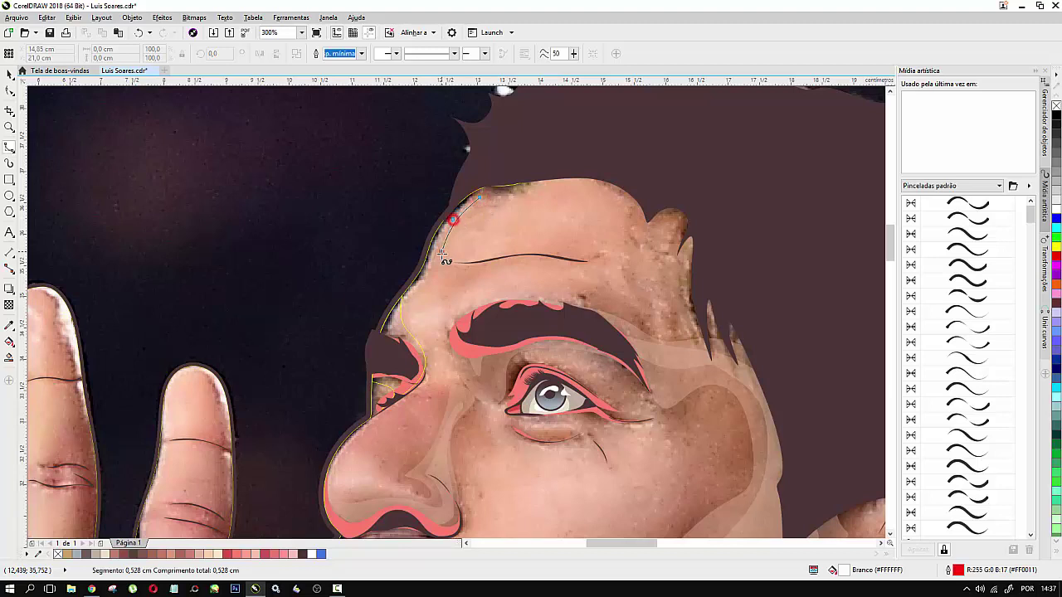
{"action": "left_click", "coordinate": [443, 251]}
{"action": "left_click", "coordinate": [432, 276]}
{"action": "left_click", "coordinate": [413, 308]}
{"action": "left_click", "coordinate": [417, 324]}
{"action": "left_click", "coordinate": [437, 350]}
{"action": "left_click", "coordinate": [438, 378]}
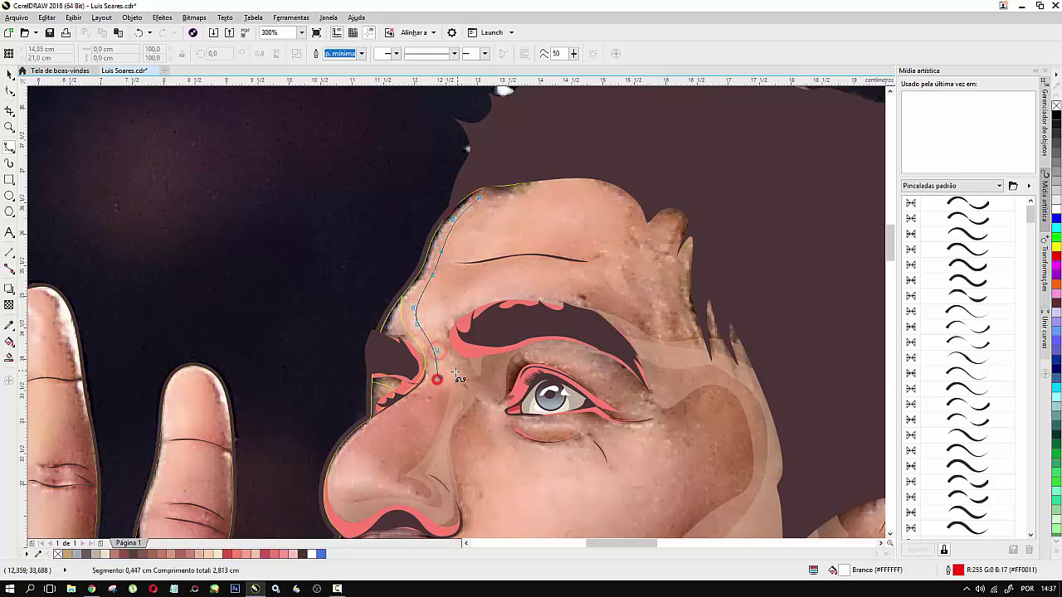
{"action": "left_click", "coordinate": [456, 369]}
{"action": "left_click", "coordinate": [453, 310]}
{"action": "left_click", "coordinate": [524, 285]}
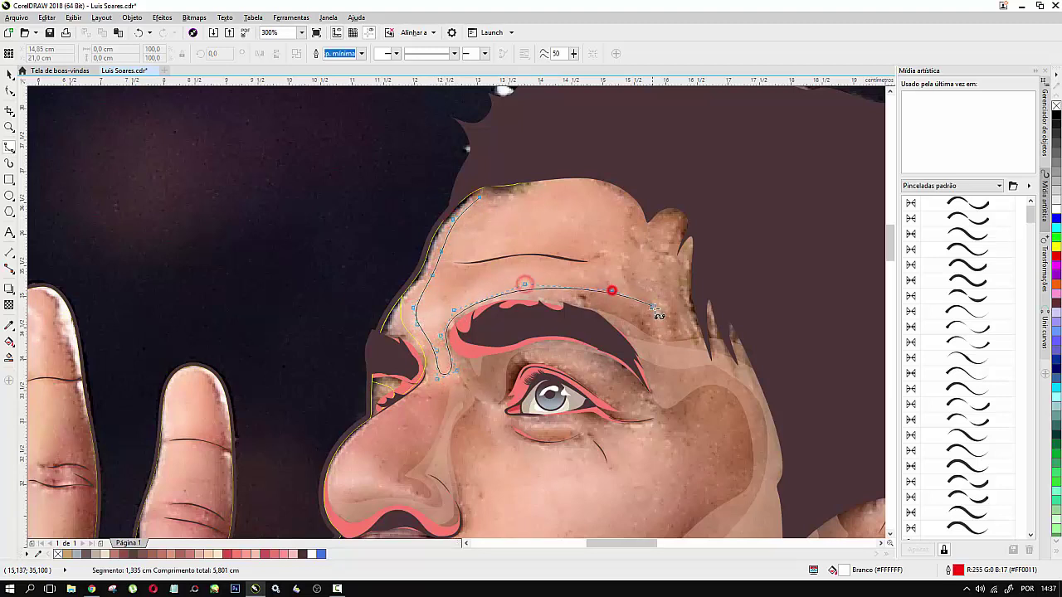
{"action": "left_click", "coordinate": [611, 290]}
{"action": "left_click", "coordinate": [655, 309]}
{"action": "left_click", "coordinate": [676, 329]}
{"action": "left_click", "coordinate": [671, 265]}
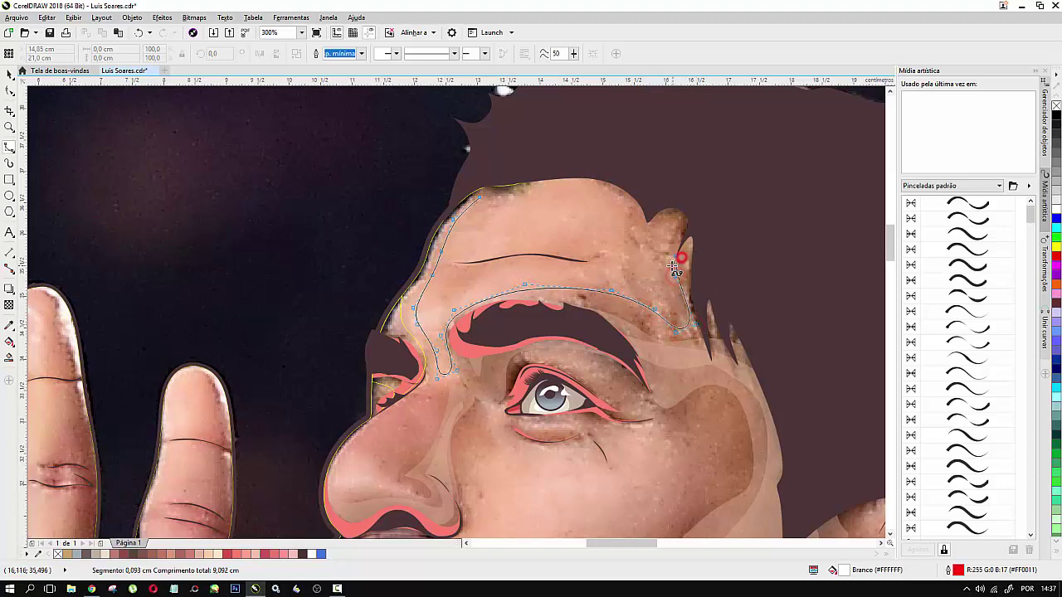
{"action": "left_click", "coordinate": [675, 255]}
{"action": "left_click", "coordinate": [675, 219]}
{"action": "left_click", "coordinate": [655, 227]}
{"action": "left_click", "coordinate": [622, 219]}
{"action": "left_click", "coordinate": [570, 188]}
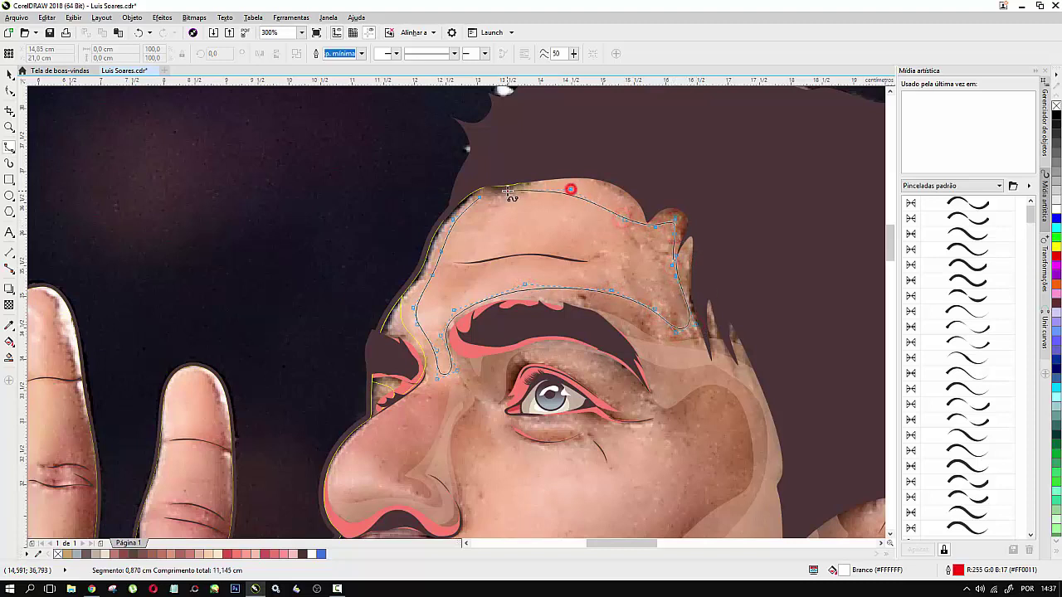
{"action": "left_click", "coordinate": [509, 192]}
{"action": "left_click", "coordinate": [480, 198]}
Step: Draw a smaller B-Spline shape inside the white forehead shape, following its temple end and lower edge
{"action": "left_click", "coordinate": [553, 209]}
{"action": "left_click", "coordinate": [604, 229]}
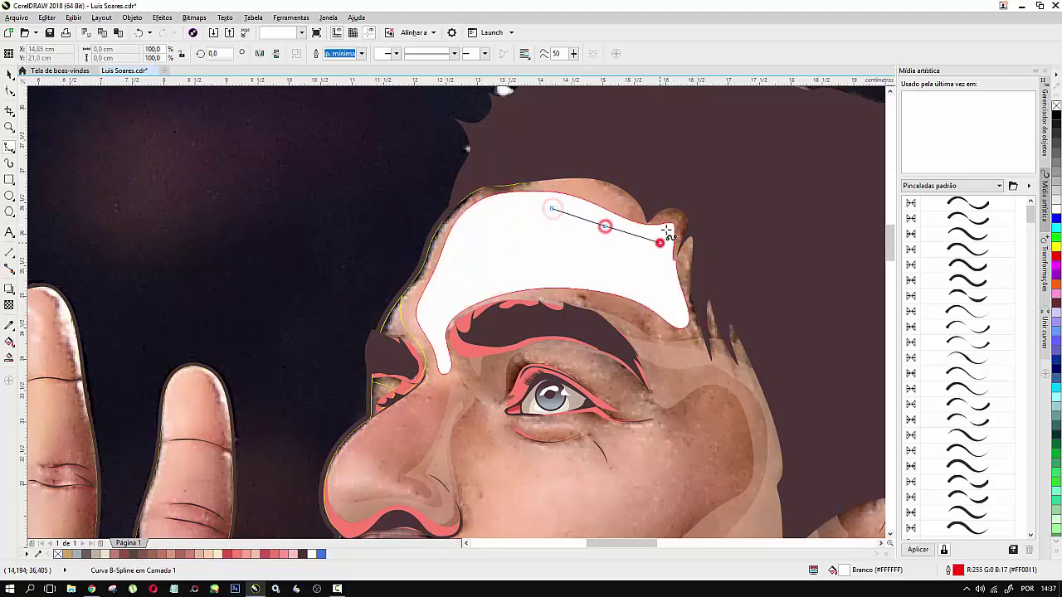
{"action": "left_click", "coordinate": [665, 229]}
{"action": "left_click", "coordinate": [659, 266]}
{"action": "left_click", "coordinate": [676, 313]}
{"action": "left_click", "coordinate": [643, 285]}
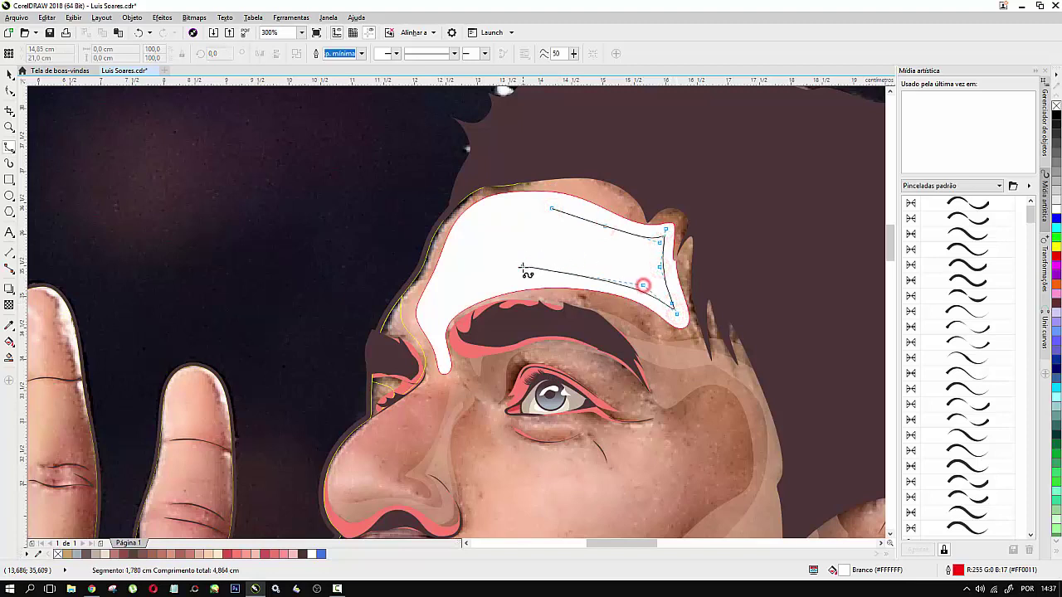
Step: Complete and close the middle B-Spline contour inside the white forehead highlight, about 3.9 × 2.0 cm
{"action": "left_click", "coordinate": [521, 267]}
{"action": "left_click", "coordinate": [454, 292]}
{"action": "left_click", "coordinate": [438, 338]}
{"action": "left_click", "coordinate": [427, 313]}
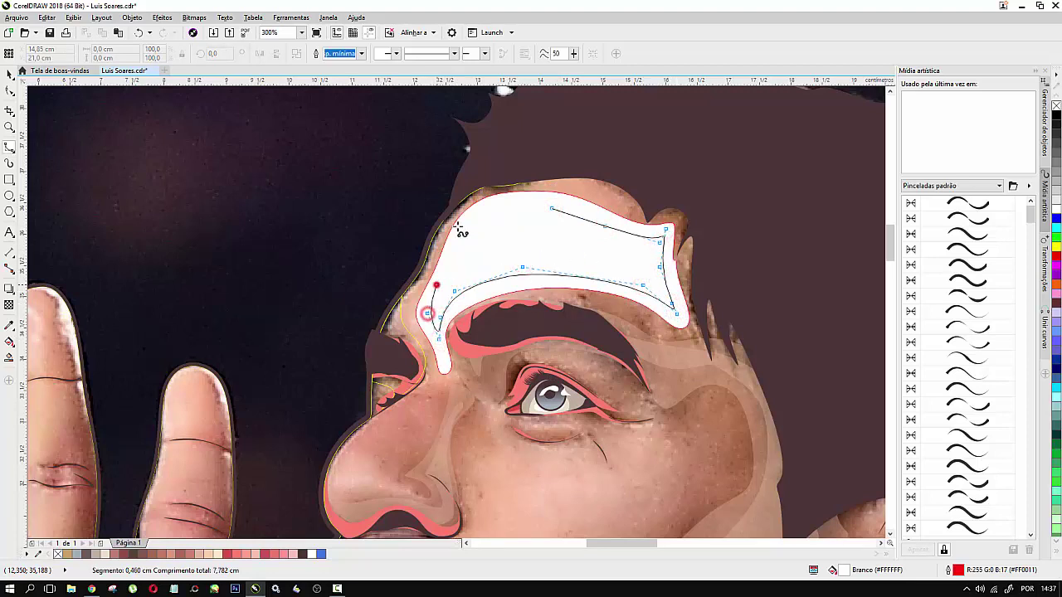
{"action": "left_click", "coordinate": [456, 221]}
{"action": "left_click", "coordinate": [489, 208]}
{"action": "left_click", "coordinate": [522, 208]}
{"action": "left_click", "coordinate": [553, 208]}
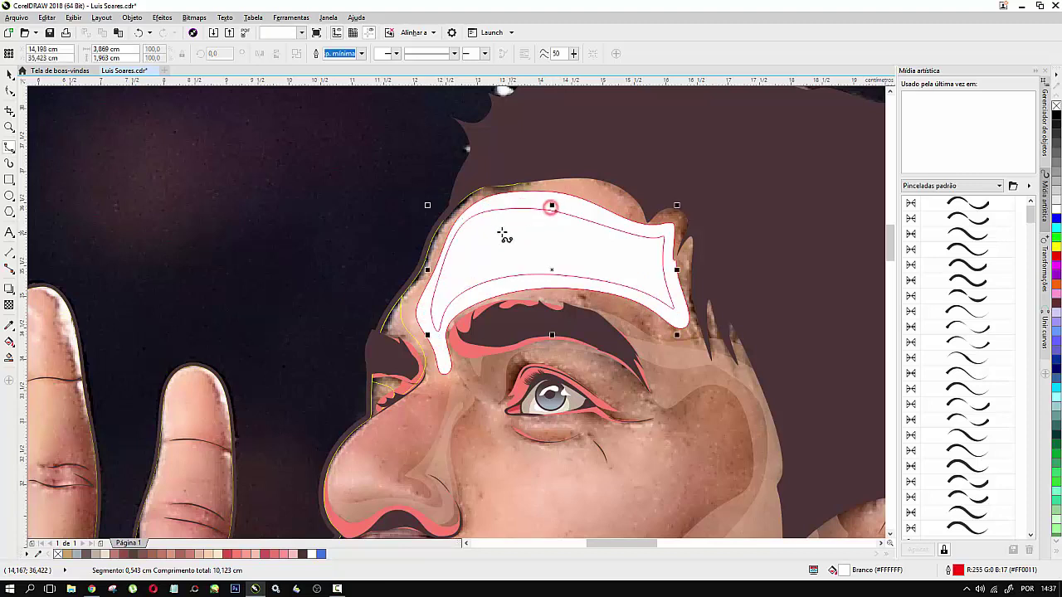
Step: Draw a smaller closed B-Spline contour inside the forehead highlight's middle contour, about 3.4 × 1.1 cm
{"action": "left_click", "coordinate": [498, 225]}
{"action": "left_click", "coordinate": [443, 266]}
{"action": "left_click", "coordinate": [437, 303]}
{"action": "left_click", "coordinate": [503, 264]}
{"action": "left_click", "coordinate": [558, 256]}
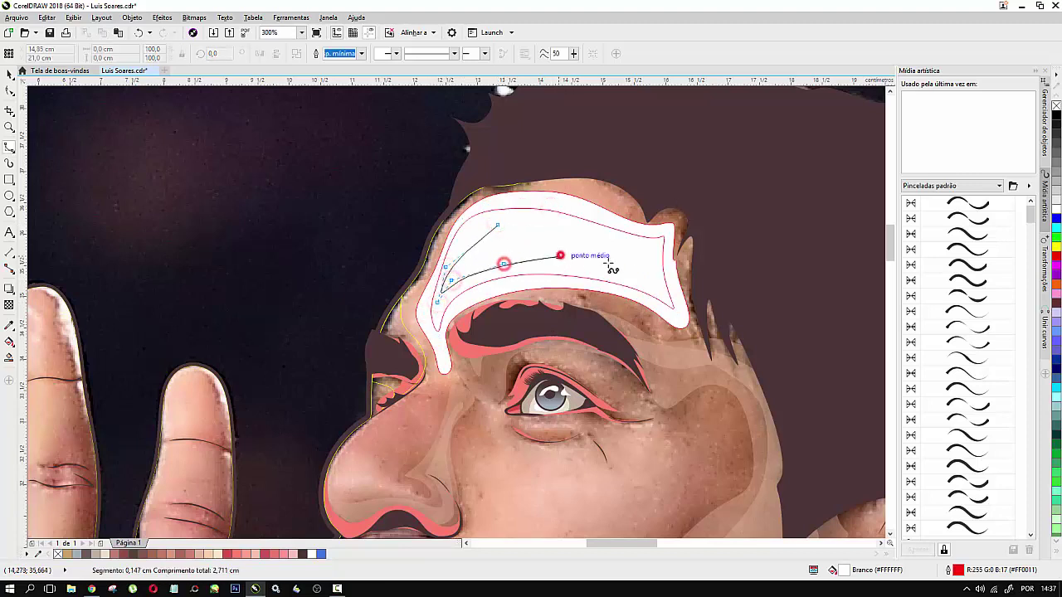
{"action": "left_click", "coordinate": [613, 264]}
{"action": "left_click", "coordinate": [652, 283]}
{"action": "left_click", "coordinate": [654, 252]}
{"action": "left_click", "coordinate": [654, 243]}
{"action": "left_click", "coordinate": [625, 243]}
{"action": "left_click", "coordinate": [555, 228]}
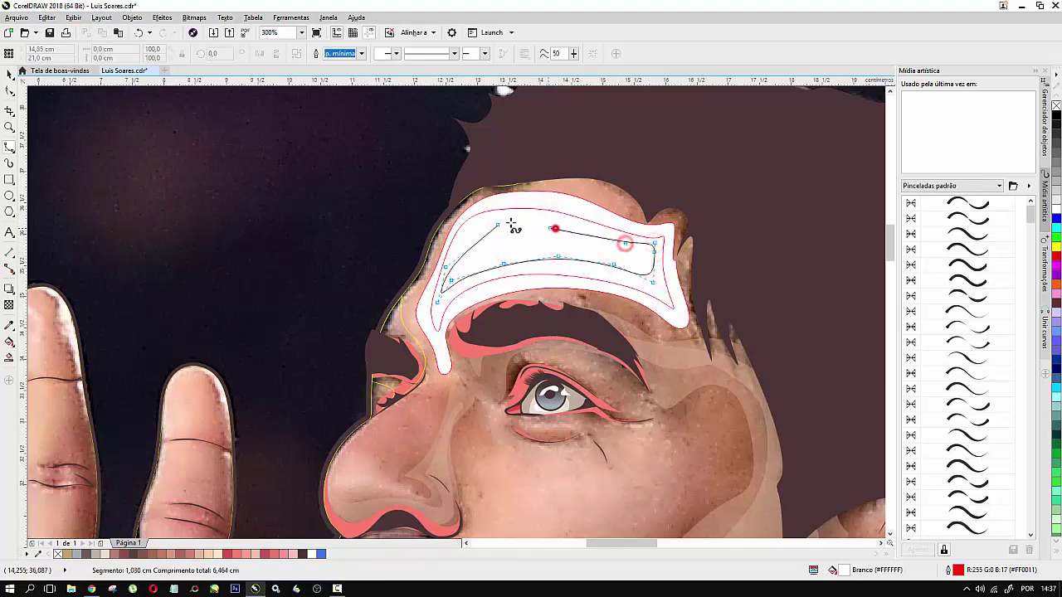
{"action": "left_click", "coordinate": [500, 224]}
Step: Select the three nested forehead highlight shapes and group them
{"action": "scroll", "coordinate": [553, 234], "scroll_direction": "down", "scroll_amount": 1}
{"action": "key", "text": "space"}
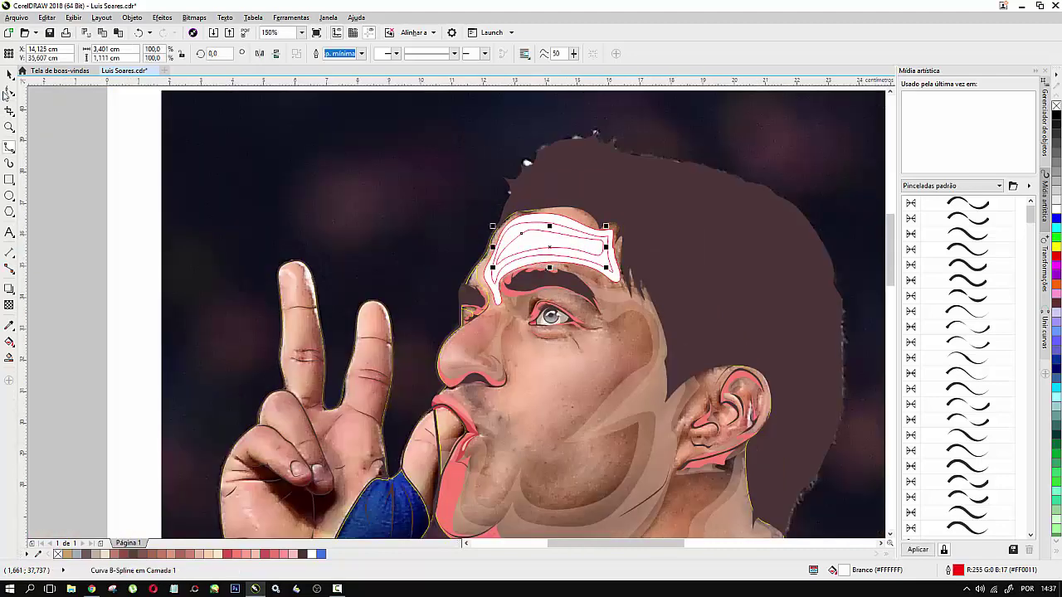
{"action": "scroll", "coordinate": [569, 245], "scroll_direction": "up", "scroll_amount": 2}
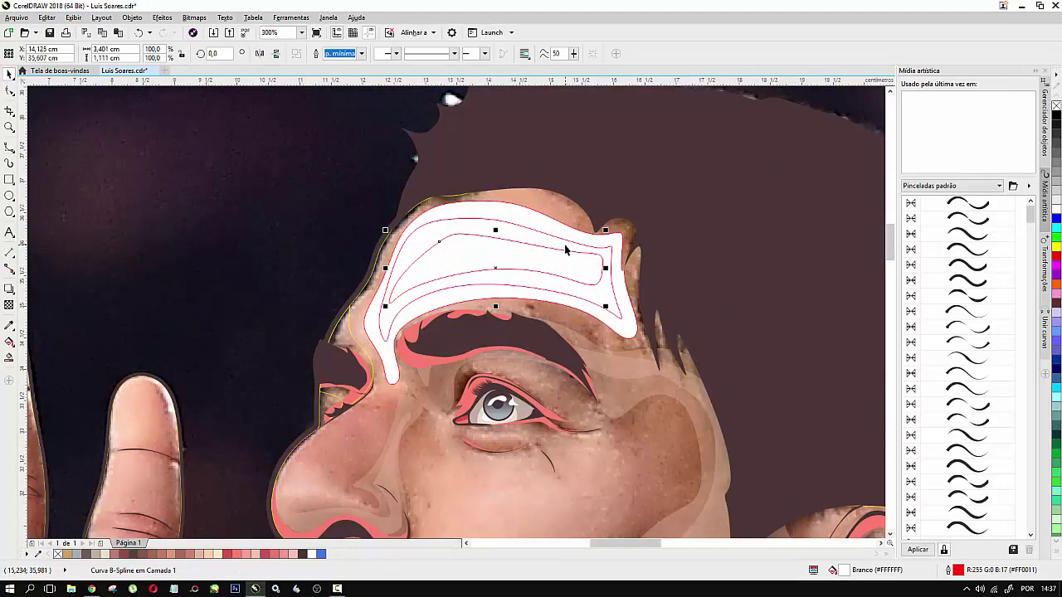
{"action": "left_click", "coordinate": [513, 231], "text": "shift"}
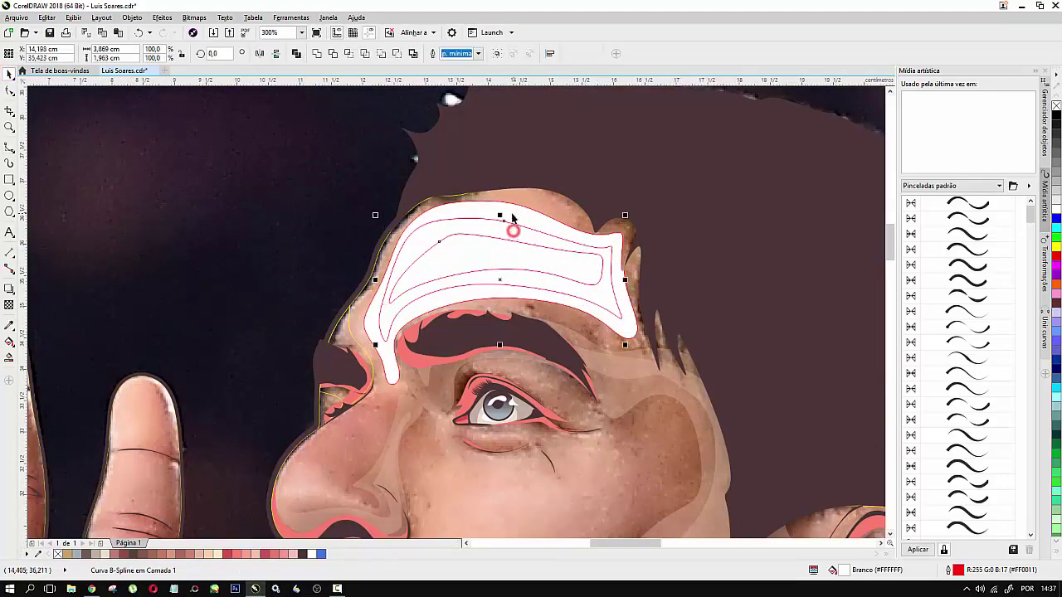
{"action": "left_click", "coordinate": [511, 214], "text": "shift"}
{"action": "right_click", "coordinate": [472, 237]}
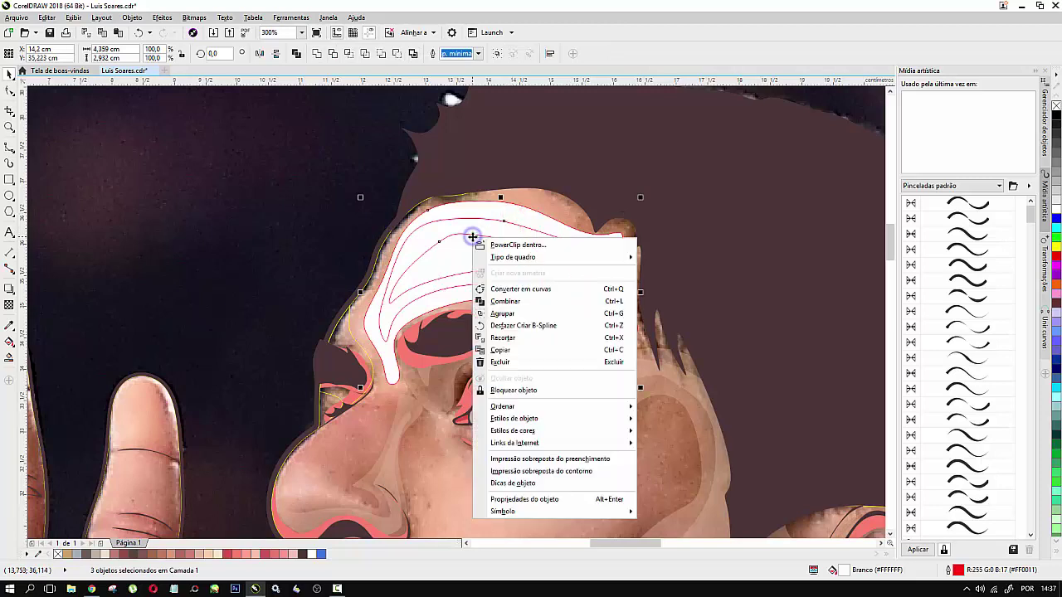
{"action": "key", "text": "Escape"}
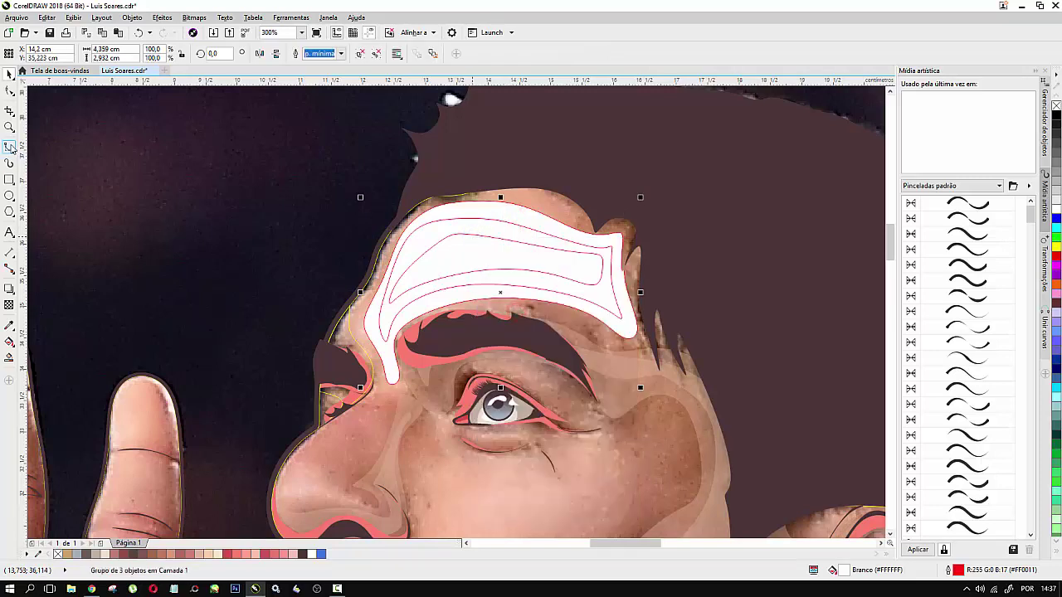
Step: Draw a closed B-Spline highlight along the nose from bridge to tip and toward the nostril, about 1.7 × 1.9 cm
{"action": "left_click", "coordinate": [10, 147]}
{"action": "left_click", "coordinate": [379, 393]}
{"action": "left_click", "coordinate": [319, 437]}
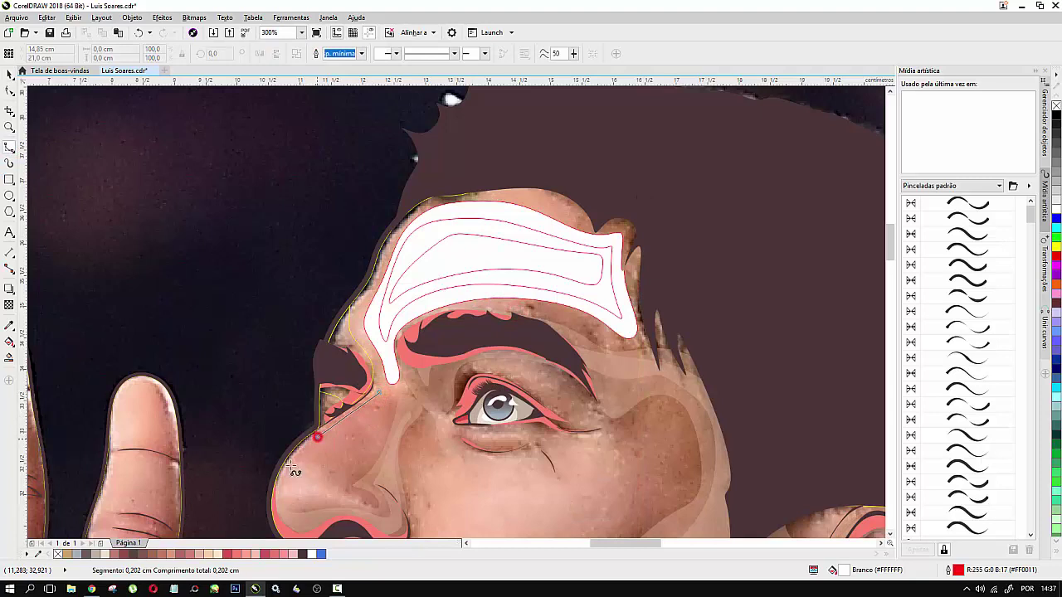
{"action": "left_click", "coordinate": [282, 477]}
{"action": "left_click", "coordinate": [289, 499]}
{"action": "left_click", "coordinate": [304, 504]}
{"action": "left_click", "coordinate": [341, 498]}
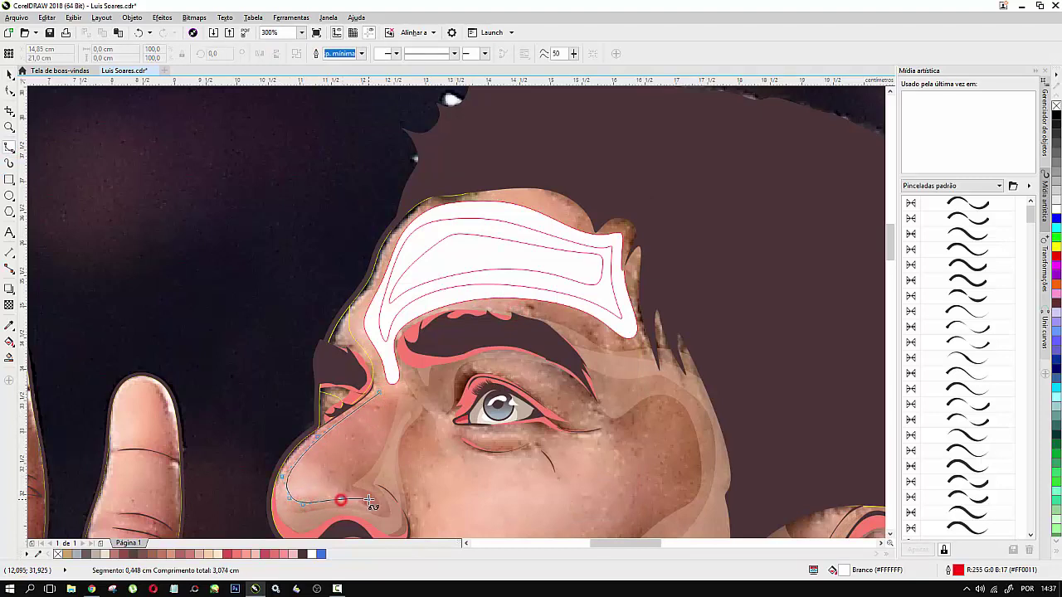
{"action": "left_click", "coordinate": [371, 497]}
{"action": "left_click", "coordinate": [331, 495]}
{"action": "left_click", "coordinate": [323, 475]}
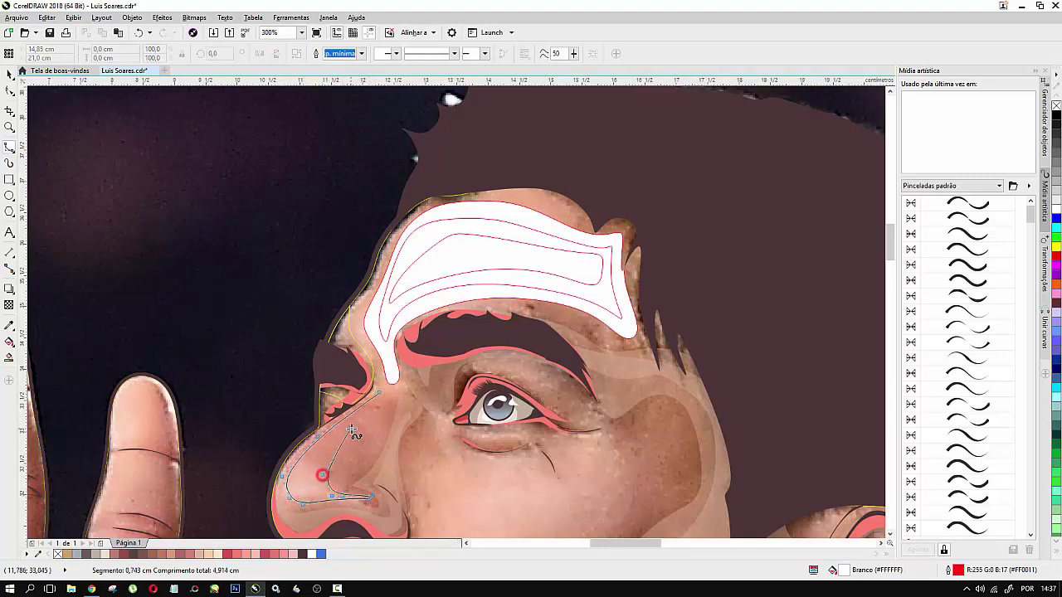
{"action": "left_click", "coordinate": [356, 428]}
{"action": "left_click", "coordinate": [400, 388]}
{"action": "left_click", "coordinate": [388, 388]}
{"action": "left_click", "coordinate": [388, 388]}
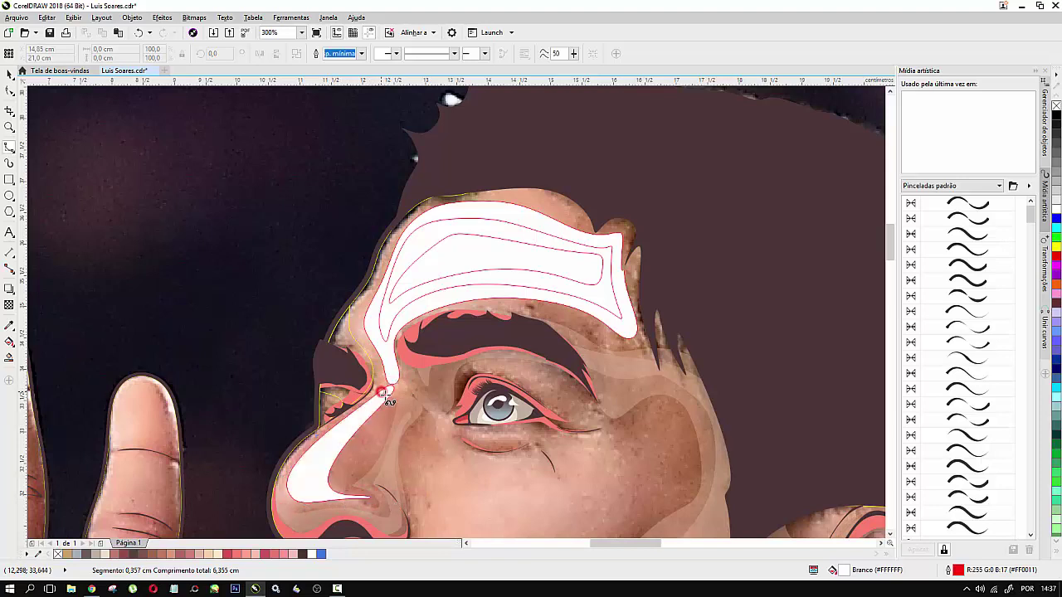
Step: Draw a second closed B-Spline contour within the nose highlight, about 1.7 × 1.6 cm
{"action": "left_click", "coordinate": [384, 397]}
{"action": "left_click", "coordinate": [322, 489]}
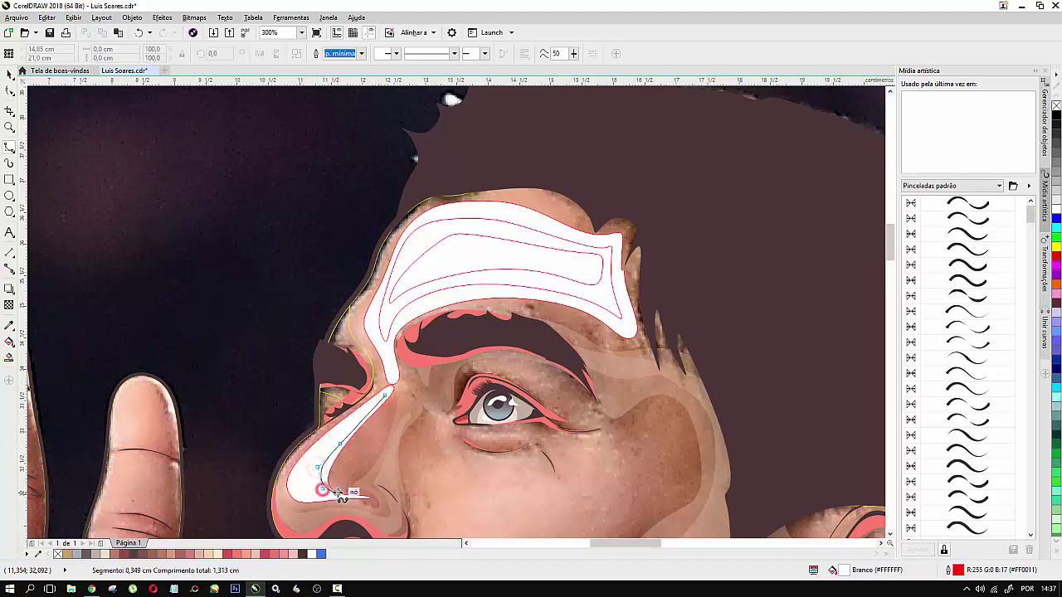
{"action": "left_click", "coordinate": [341, 494]}
{"action": "left_click", "coordinate": [323, 497]}
{"action": "left_click", "coordinate": [279, 488]}
{"action": "left_click", "coordinate": [299, 465]}
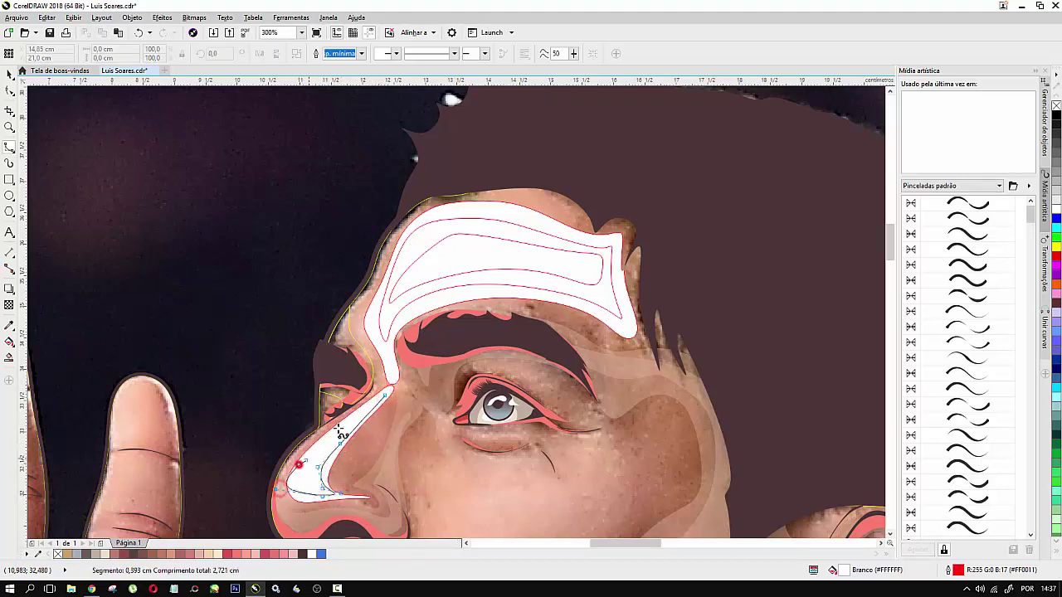
{"action": "left_click", "coordinate": [344, 422]}
{"action": "left_click", "coordinate": [381, 390]}
{"action": "left_click", "coordinate": [389, 395]}
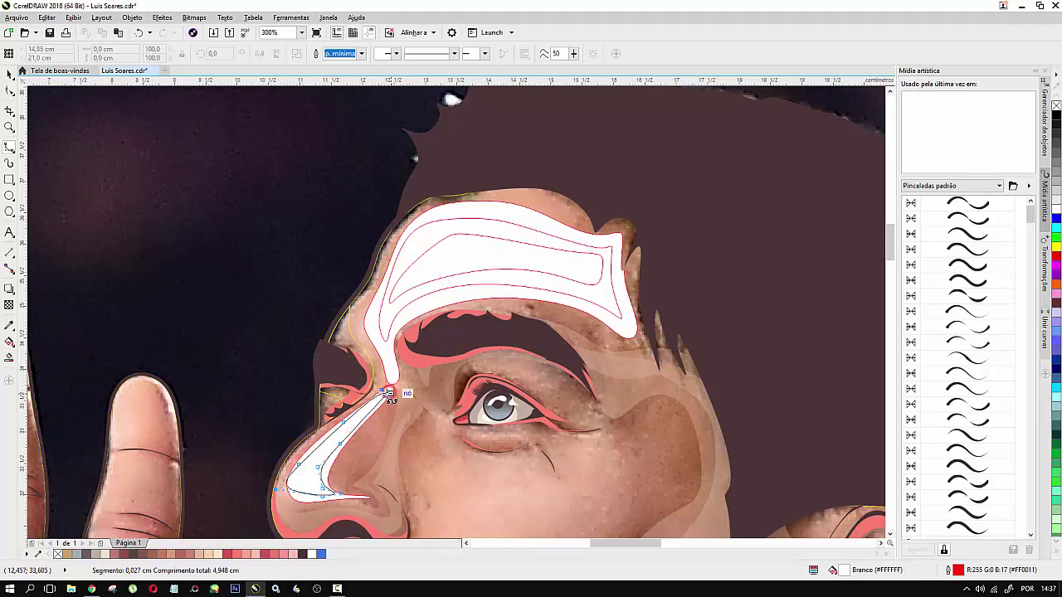
{"action": "left_click", "coordinate": [383, 396]}
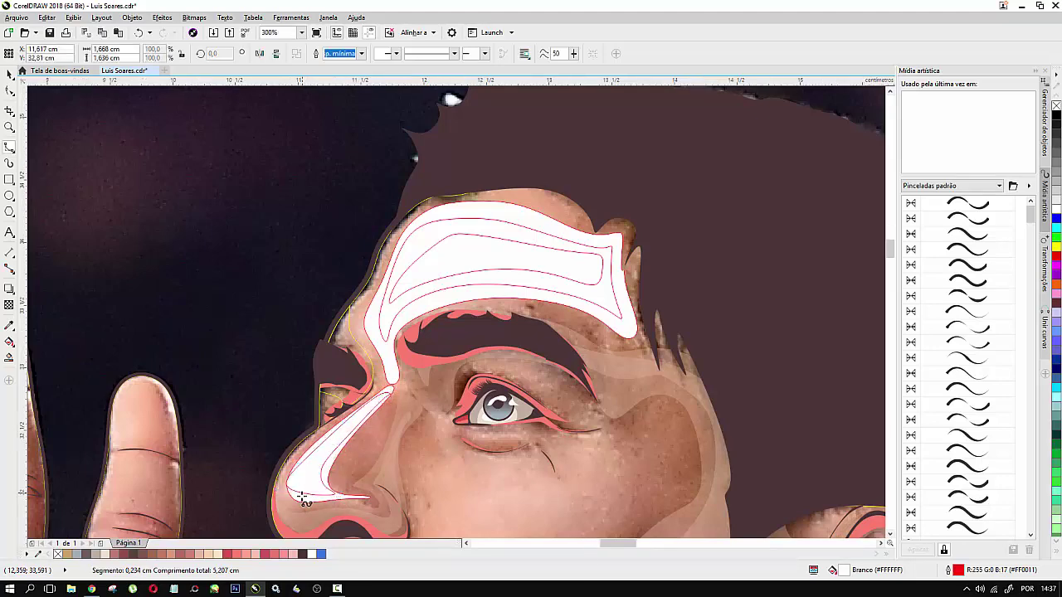
Step: Move the second nose contour's control point near the nose tip inward so the curve stays within the outer highlight
{"action": "scroll", "coordinate": [302, 497], "scroll_direction": "up", "scroll_amount": 1}
{"action": "left_click", "coordinate": [9, 93]}
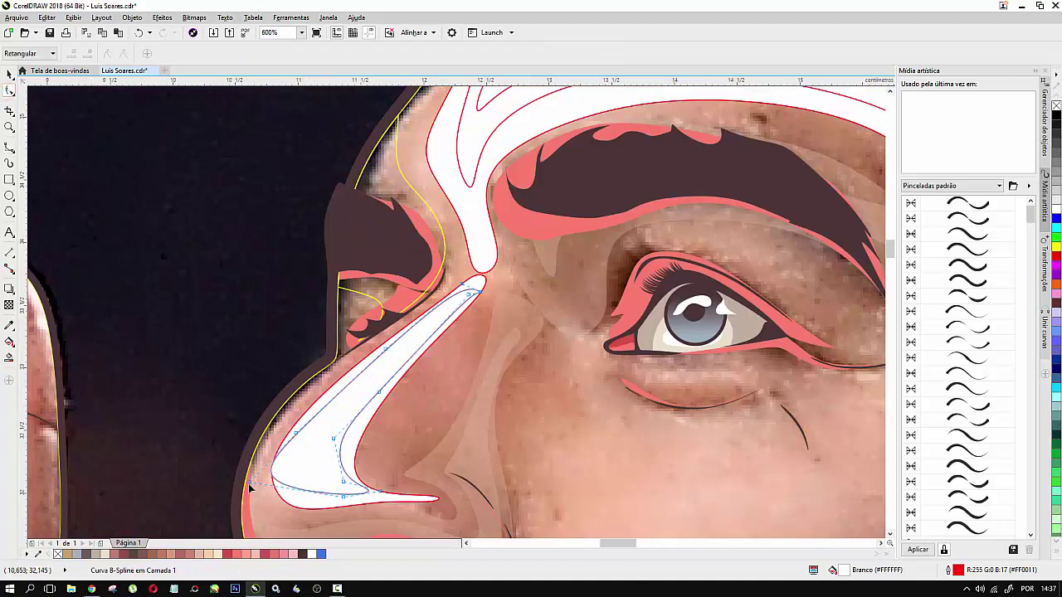
{"action": "left_click_drag", "start_coordinate": [259, 487], "coordinate": [272, 488]}
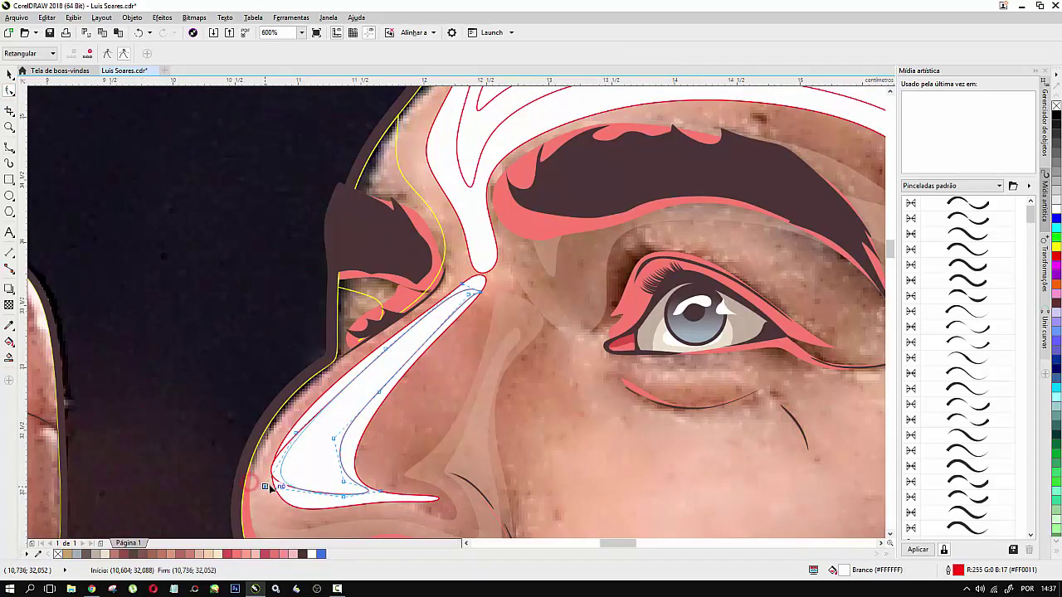
Step: Draw a narrow closed innermost B-Spline contour along the nose highlight, about 1.0 × 1.4 cm
{"action": "left_click", "coordinate": [9, 147]}
{"action": "left_click", "coordinate": [436, 318]}
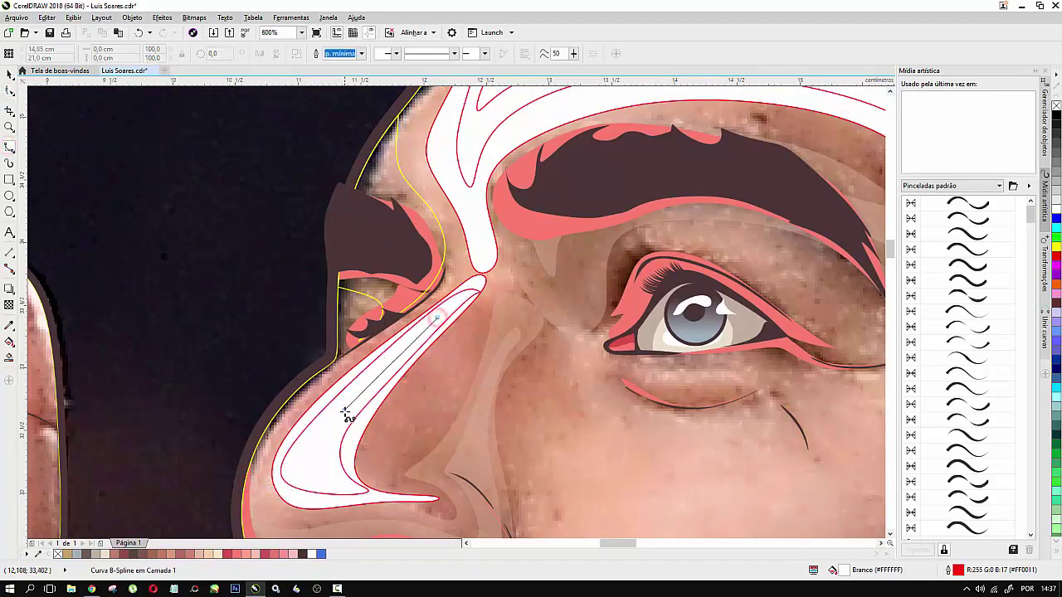
{"action": "left_click", "coordinate": [345, 412]}
{"action": "left_click", "coordinate": [330, 446]}
{"action": "left_click", "coordinate": [331, 467]}
{"action": "left_click", "coordinate": [352, 494]}
{"action": "left_click", "coordinate": [325, 482]}
{"action": "left_click", "coordinate": [310, 457]}
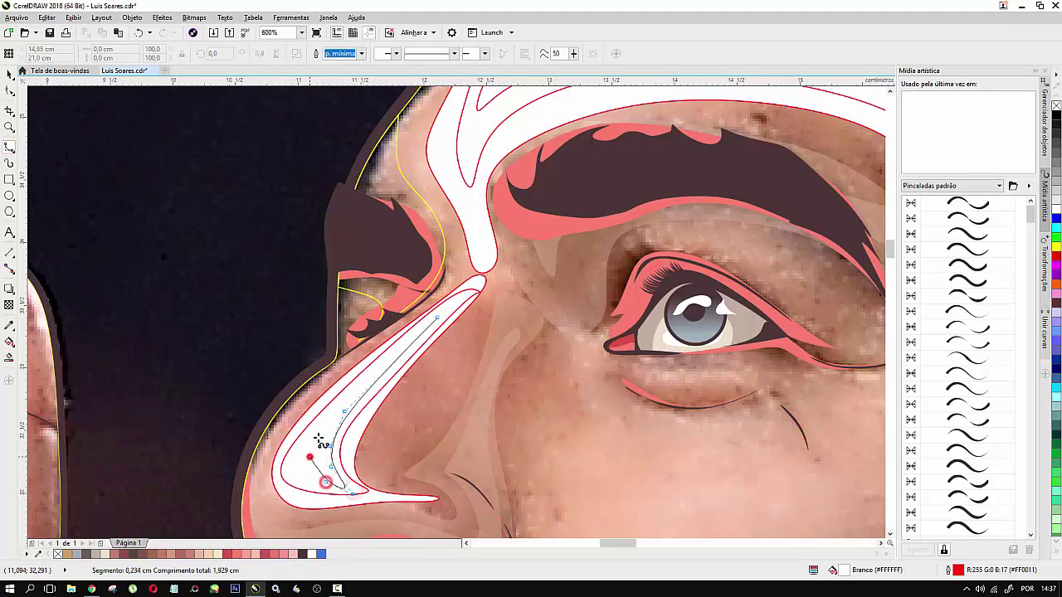
{"action": "left_click", "coordinate": [338, 419]}
{"action": "left_click", "coordinate": [419, 331]}
{"action": "left_click", "coordinate": [443, 310]}
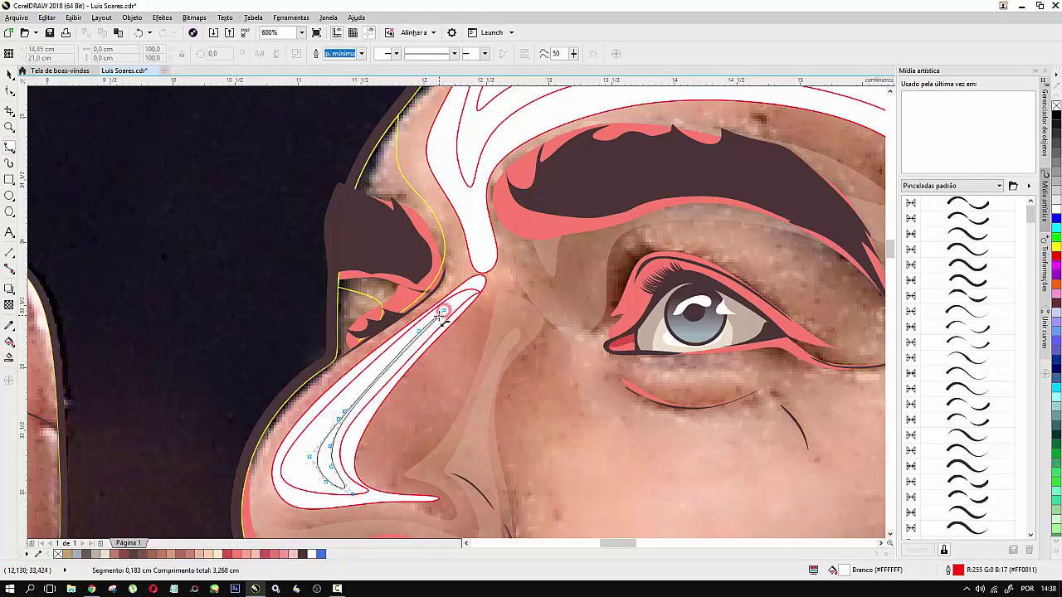
{"action": "left_click", "coordinate": [439, 314]}
Step: Select the three nested nose highlight shapes and group them
{"action": "scroll", "coordinate": [440, 314], "scroll_direction": "down", "scroll_amount": 5}
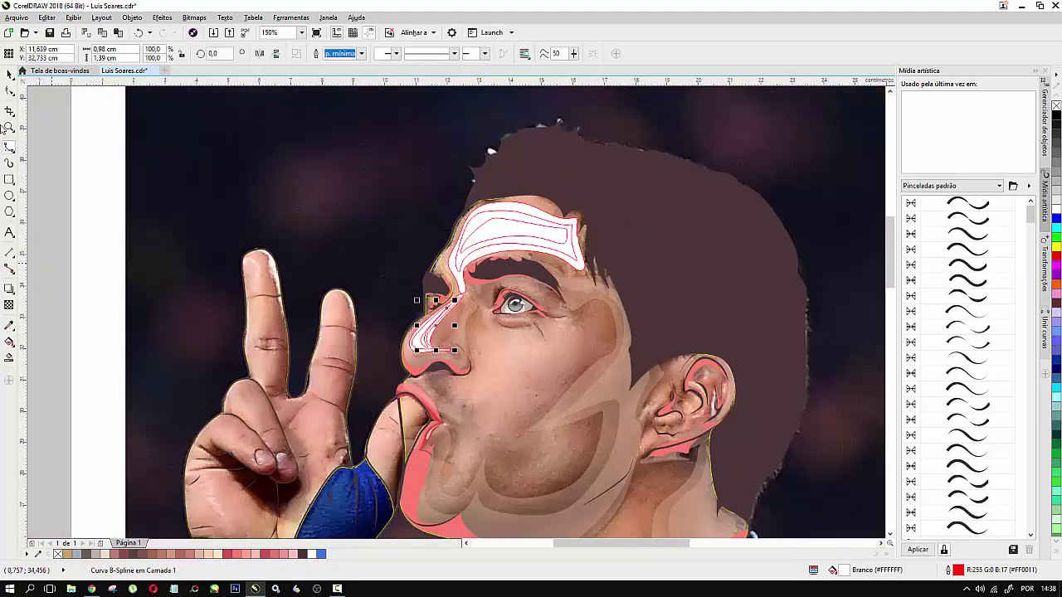
{"action": "scroll", "coordinate": [403, 388], "scroll_direction": "up", "scroll_amount": 2}
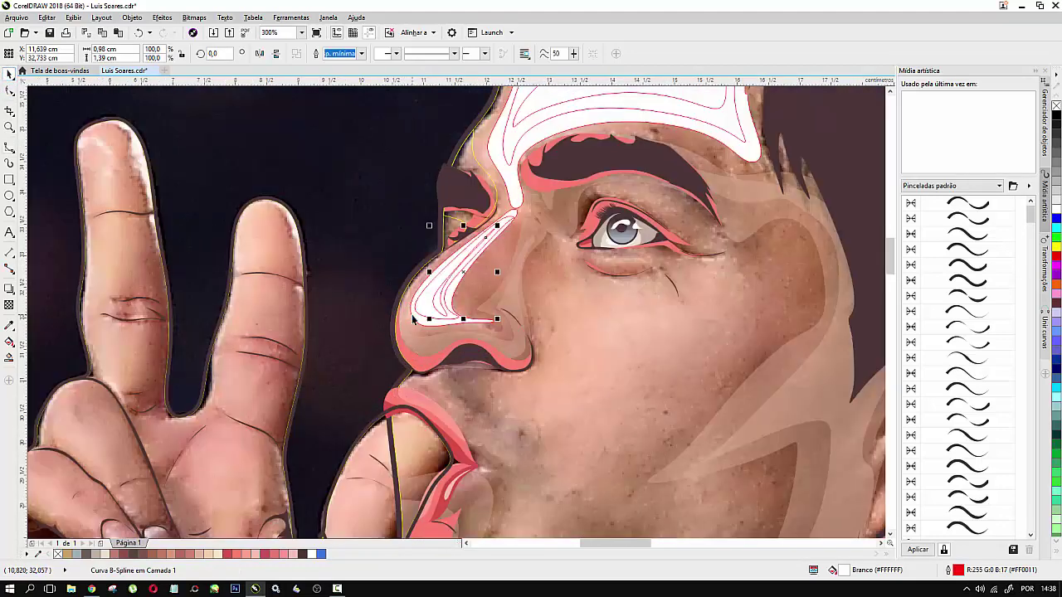
{"action": "left_click", "coordinate": [426, 314]}
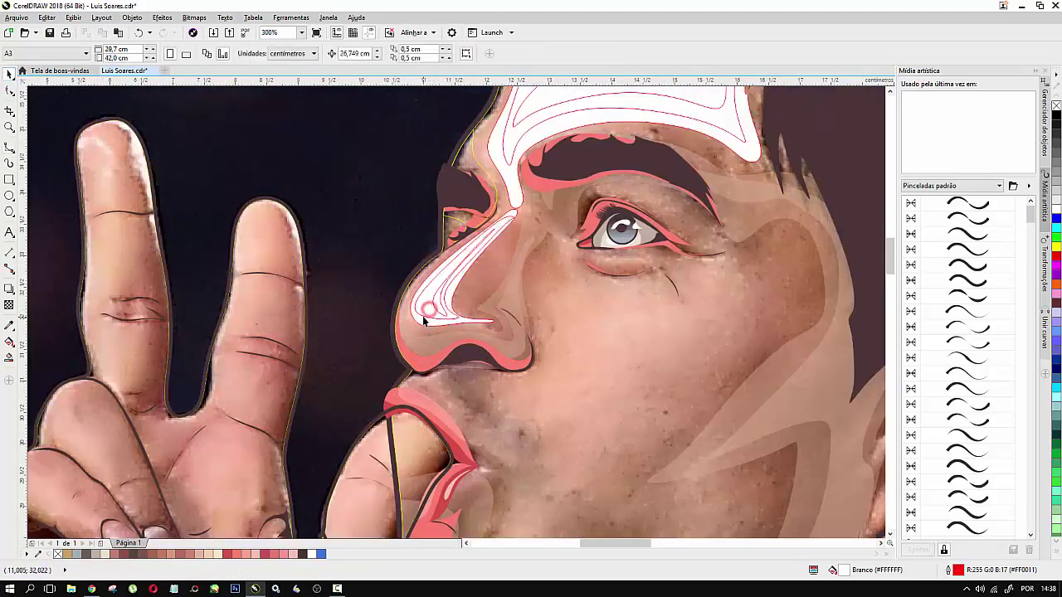
{"action": "left_click", "coordinate": [438, 308]}
{"action": "left_click", "coordinate": [424, 314], "text": "shift"}
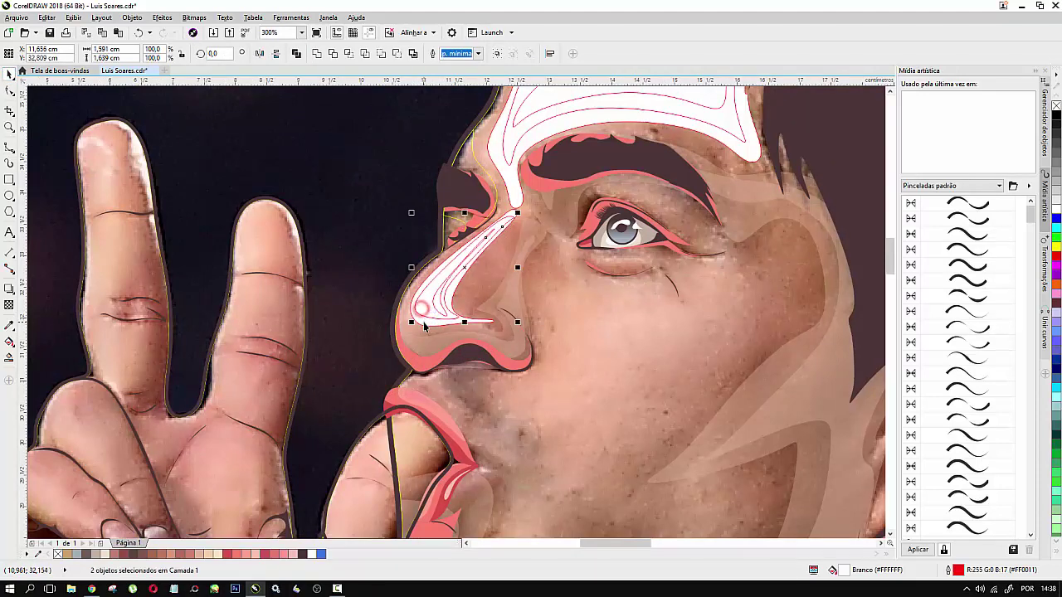
{"action": "left_click", "coordinate": [423, 326], "text": "shift"}
{"action": "right_click", "coordinate": [424, 326]}
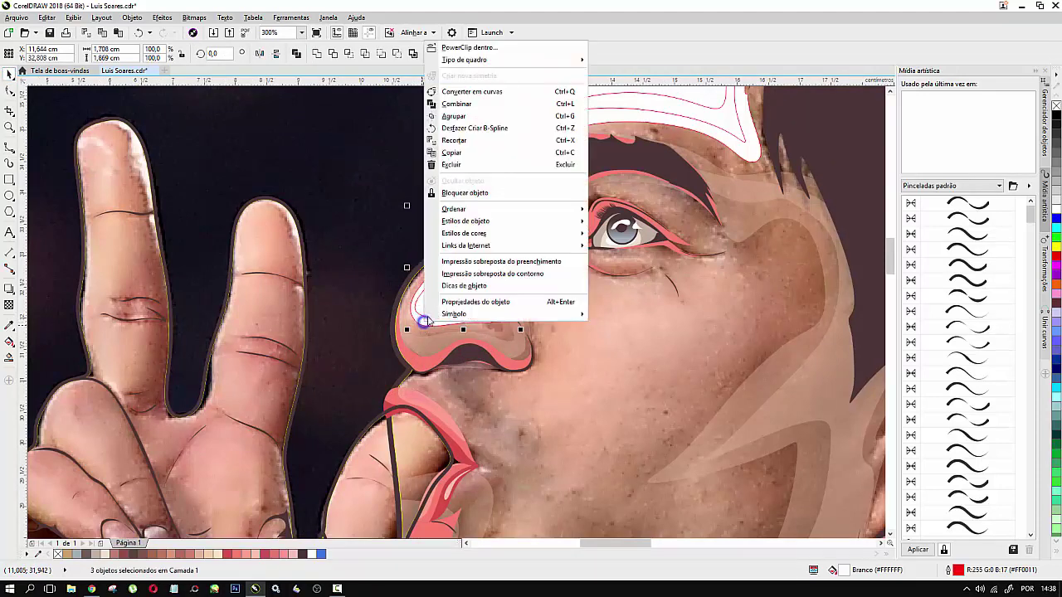
{"action": "left_click", "coordinate": [448, 116]}
Step: Draw a closed B-Spline highlight on the upper eyelid between the eye and eyebrow, about 2.5 × 1.0 cm
{"action": "scroll", "coordinate": [514, 258], "scroll_direction": "down", "scroll_amount": 1}
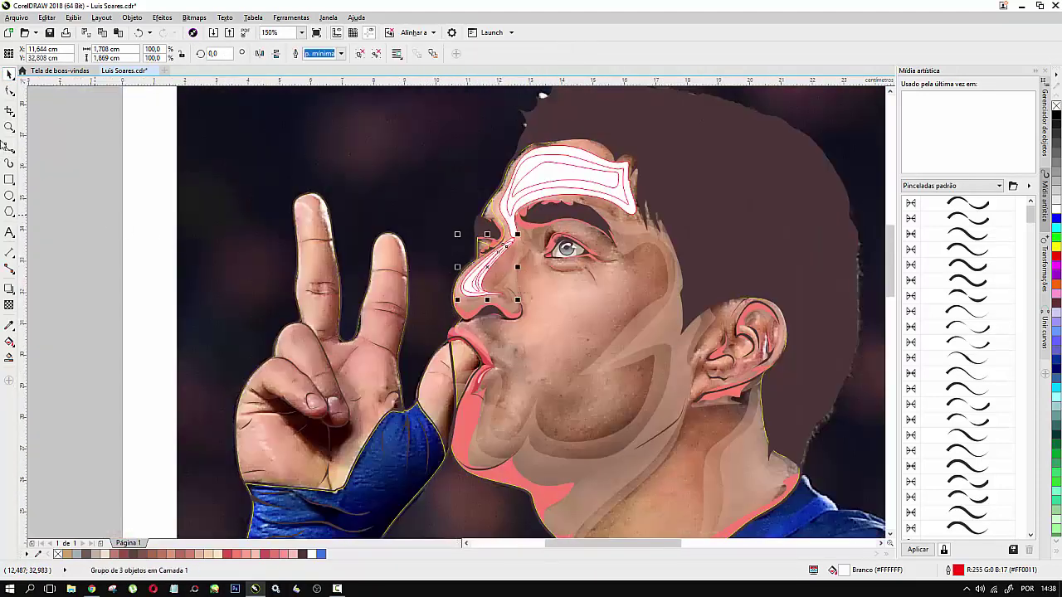
{"action": "left_click", "coordinate": [9, 147]}
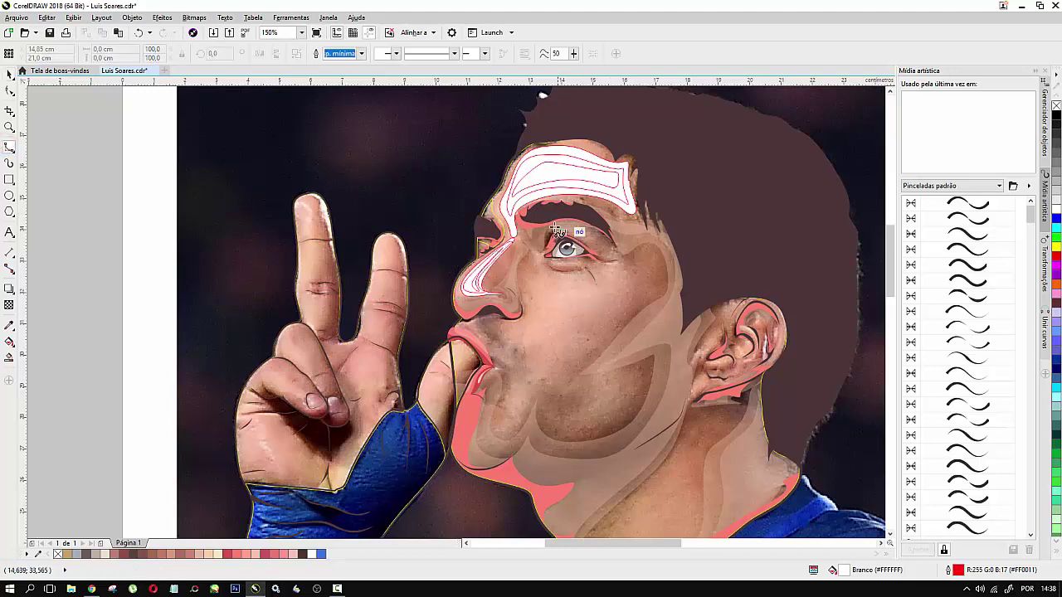
{"action": "scroll", "coordinate": [565, 250], "scroll_direction": "up", "scroll_amount": 1}
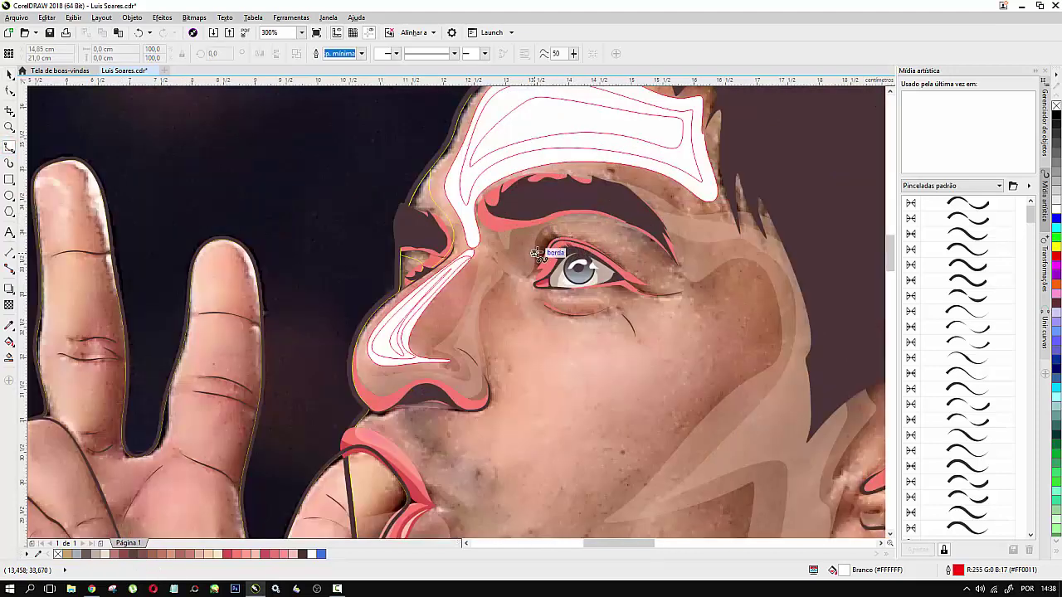
{"action": "left_click", "coordinate": [556, 233]}
{"action": "left_click", "coordinate": [587, 234]}
{"action": "left_click", "coordinate": [627, 272]}
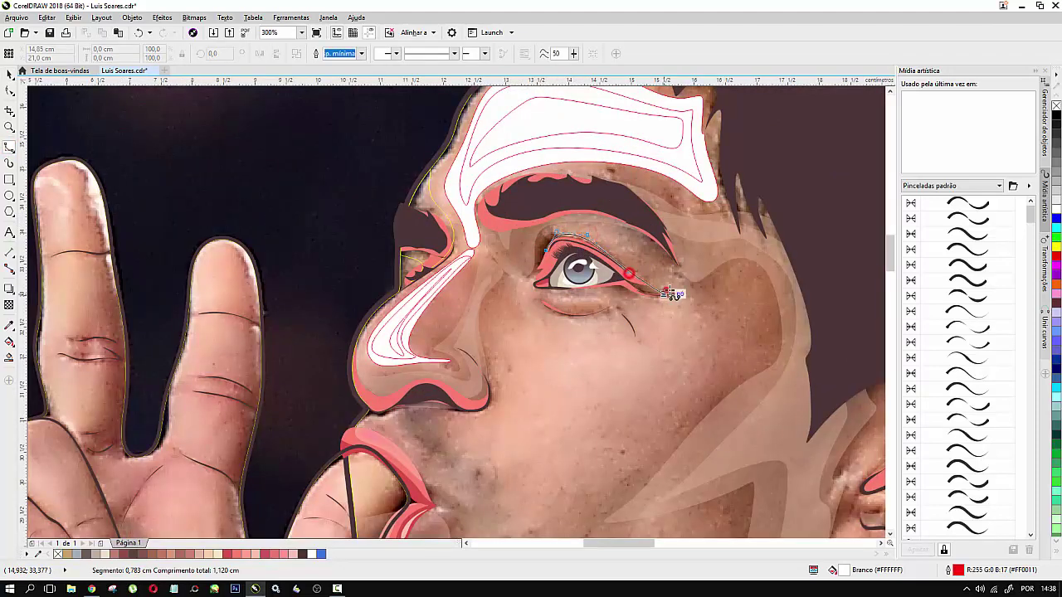
{"action": "left_click", "coordinate": [668, 292]}
{"action": "left_click", "coordinate": [707, 278]}
{"action": "left_click", "coordinate": [683, 278]}
{"action": "left_click", "coordinate": [630, 234]}
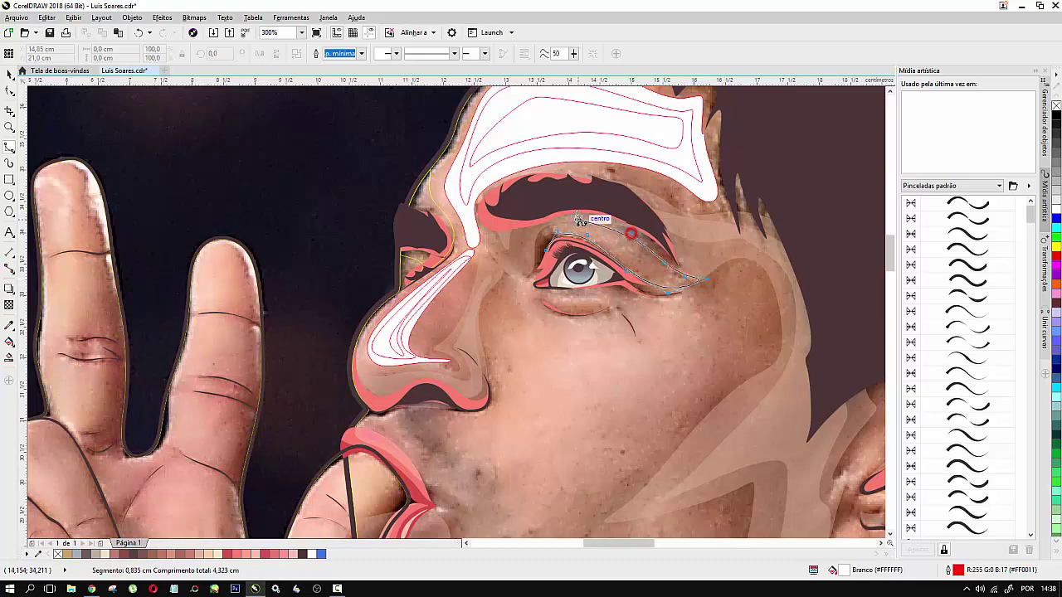
{"action": "left_click", "coordinate": [579, 218]}
{"action": "left_click", "coordinate": [542, 226]}
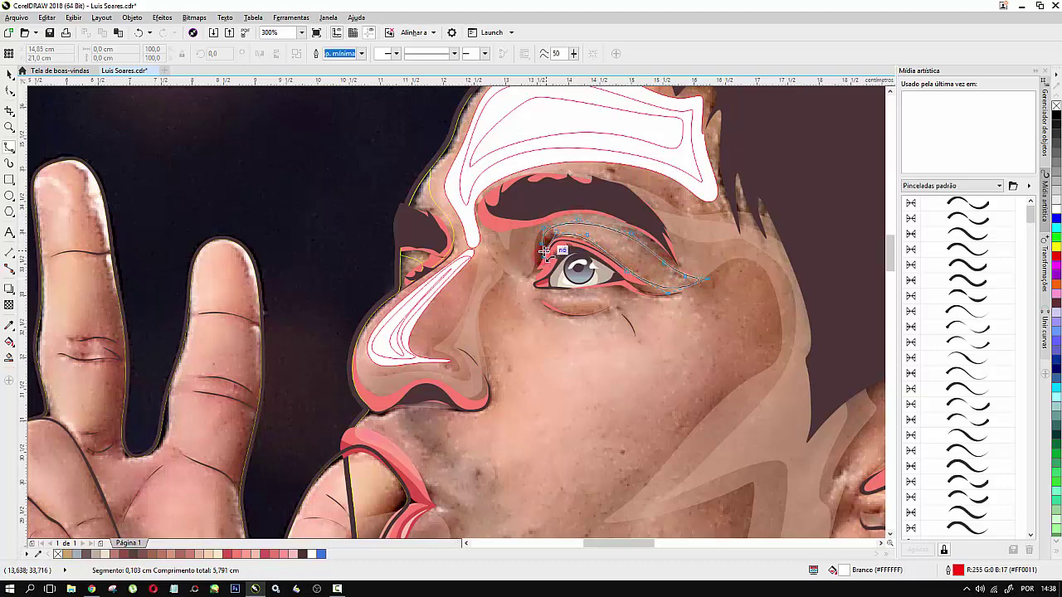
{"action": "left_click", "coordinate": [542, 227]}
{"action": "scroll", "coordinate": [579, 225], "scroll_direction": "up", "scroll_amount": 2}
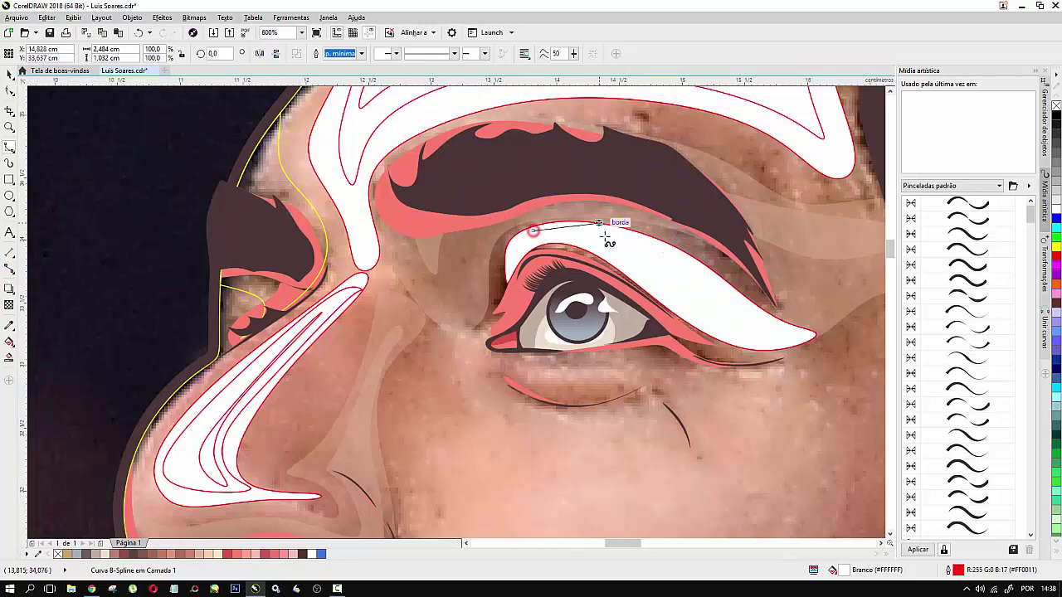
{"action": "scroll", "coordinate": [658, 268], "scroll_direction": "down", "scroll_amount": 2}
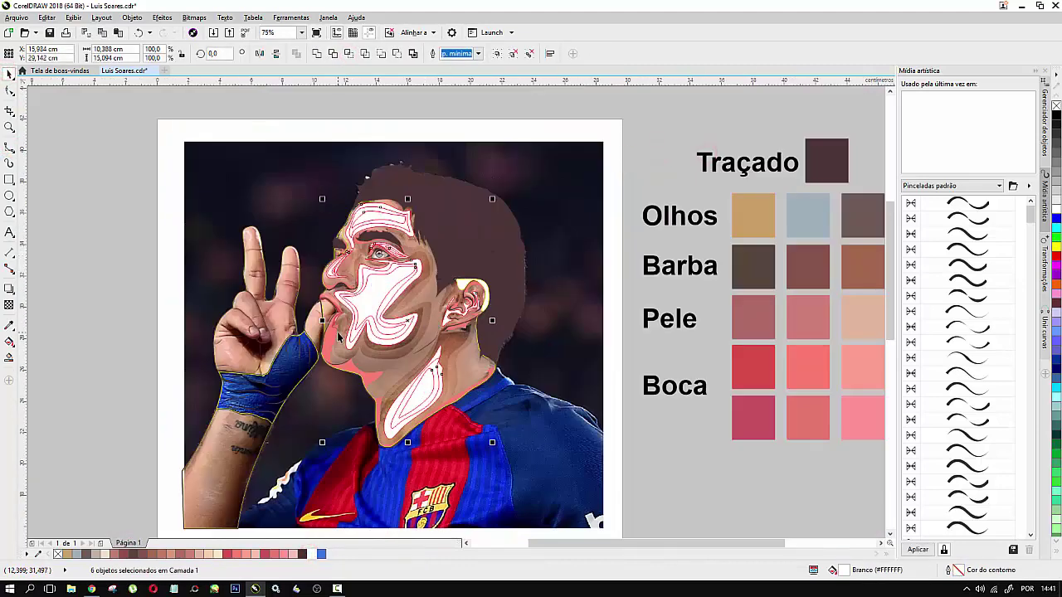
Step: Fill the selected face, ear and neck highlight shapes with light cream #FAE6C5 and remove their outlines
{"action": "scroll", "coordinate": [337, 334], "scroll_direction": "up", "scroll_amount": 2}
{"action": "scroll", "coordinate": [358, 249], "scroll_direction": "down", "scroll_amount": 2}
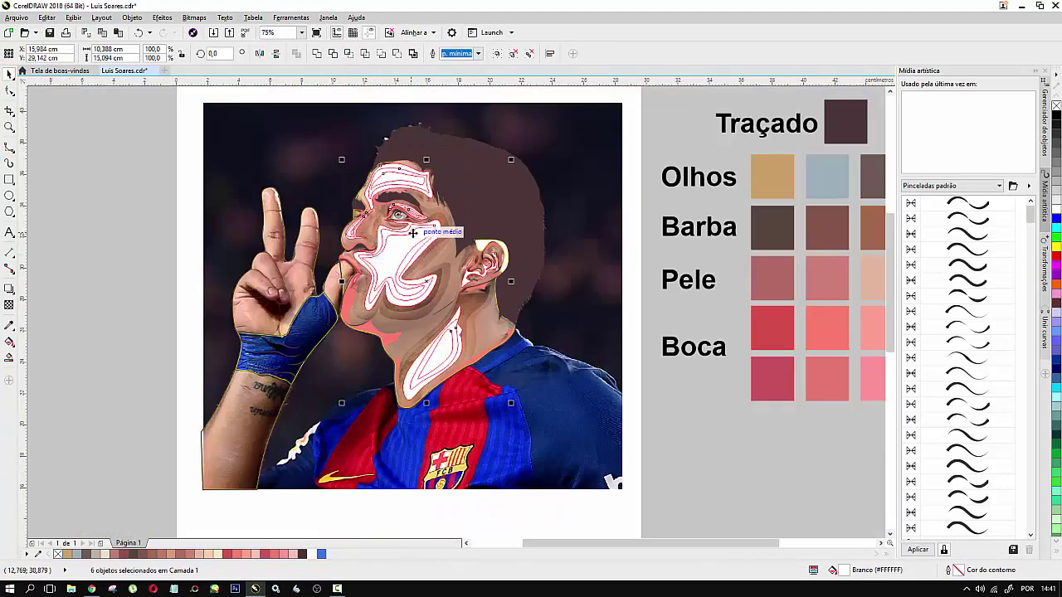
{"action": "scroll", "coordinate": [638, 278], "scroll_direction": "down", "scroll_amount": 2}
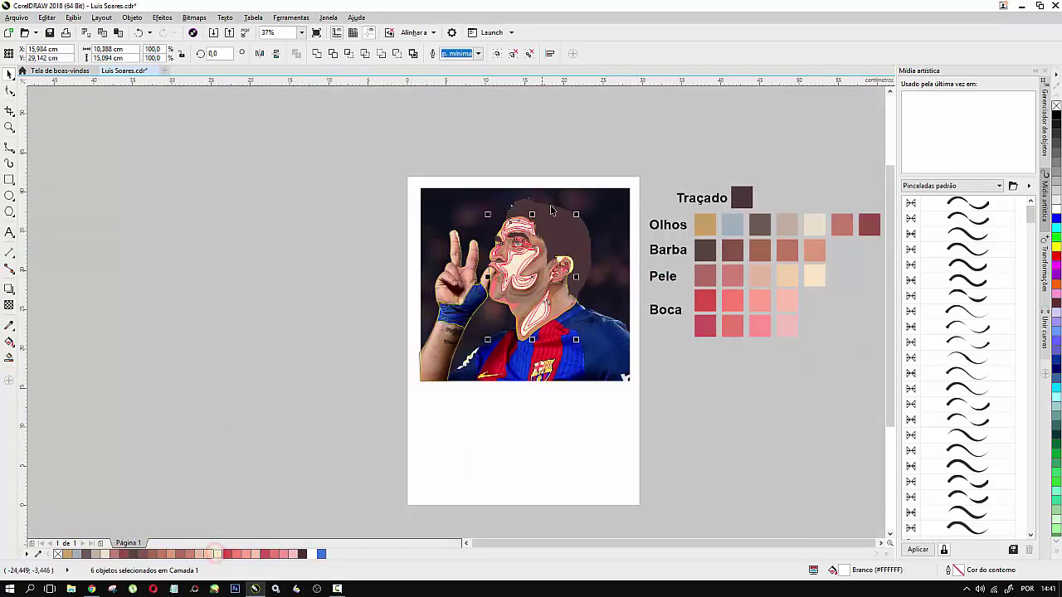
{"action": "scroll", "coordinate": [522, 244], "scroll_direction": "up", "scroll_amount": 4}
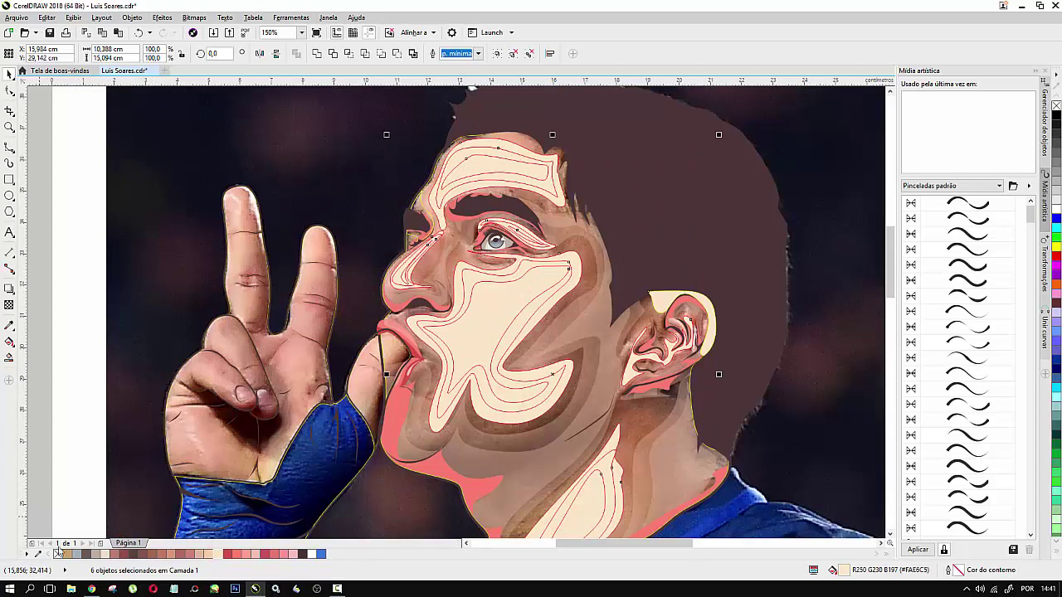
{"action": "right_click", "coordinate": [57, 551]}
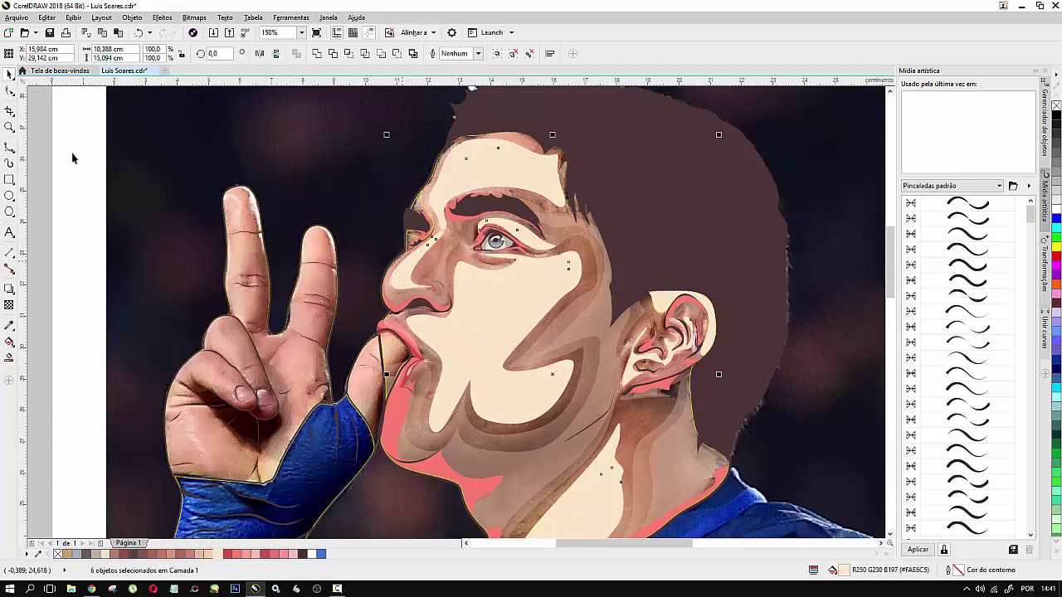
Step: Apply a uniform transparency of 89 to the cream highlight shapes, then deselect them
{"action": "left_click", "coordinate": [9, 307]}
{"action": "left_click_drag", "start_coordinate": [543, 126], "coordinate": [552, 123]}
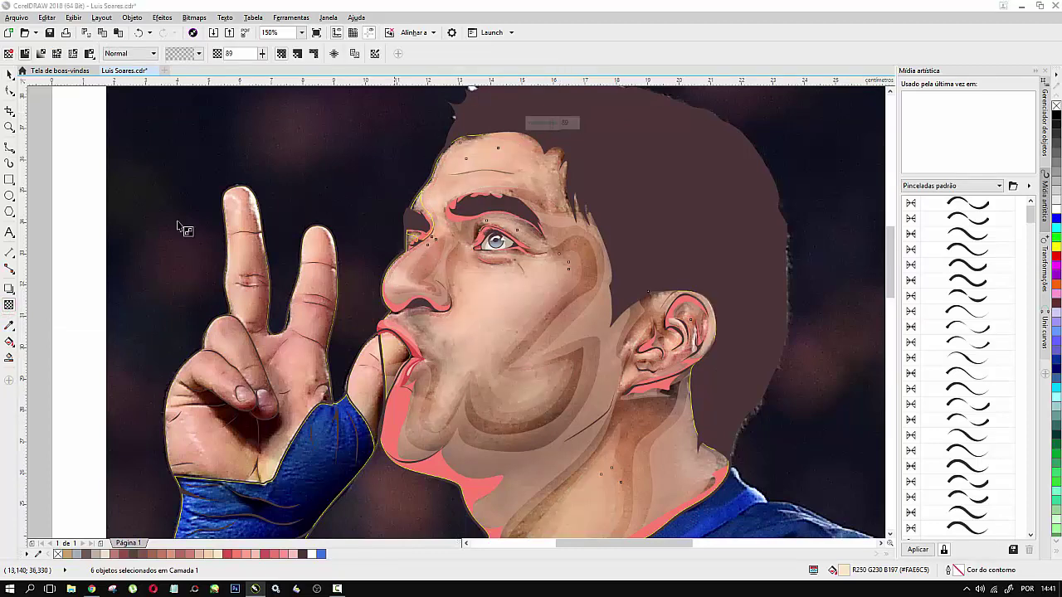
{"action": "left_click", "coordinate": [8, 74]}
{"action": "scroll", "coordinate": [488, 250], "scroll_direction": "down", "scroll_amount": 3}
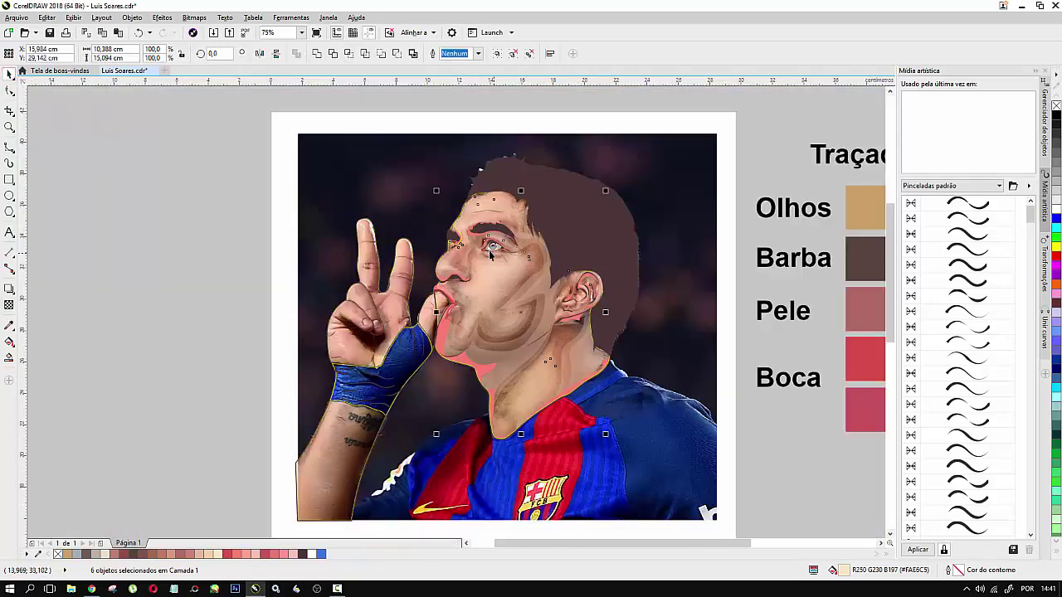
{"action": "left_click", "coordinate": [732, 236]}
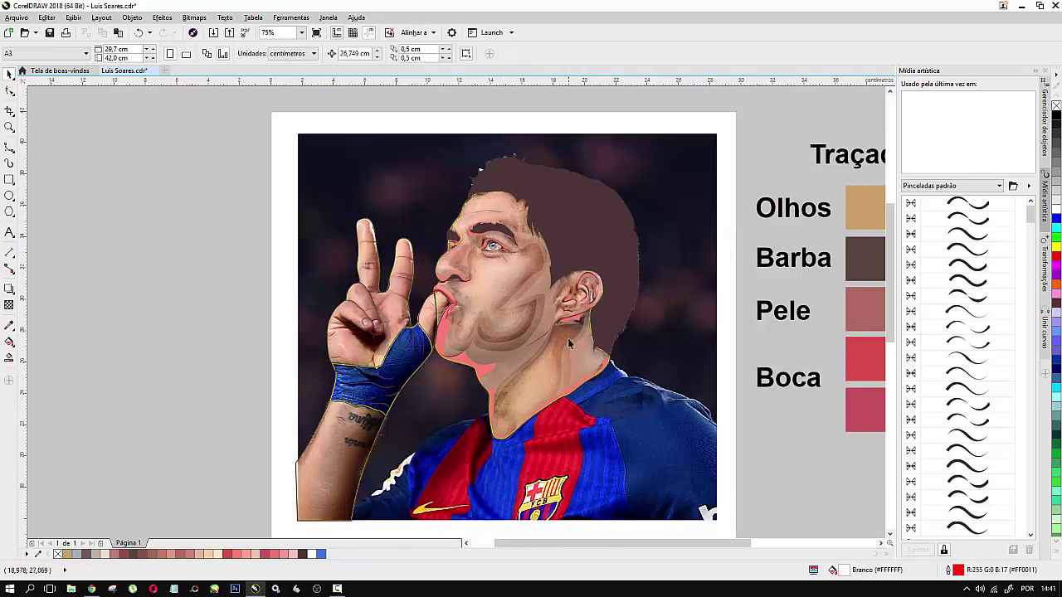
Step: Fill the closed face-and-neck contour with the skin tone #F3D0AA
{"action": "scroll", "coordinate": [566, 338], "scroll_direction": "up", "scroll_amount": 8}
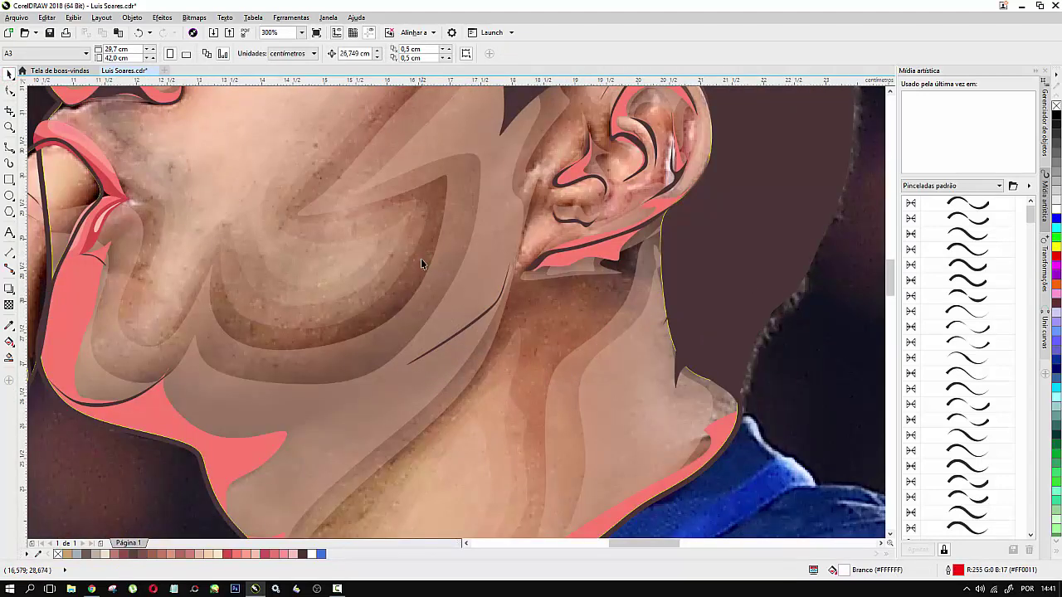
{"action": "left_click", "coordinate": [563, 311]}
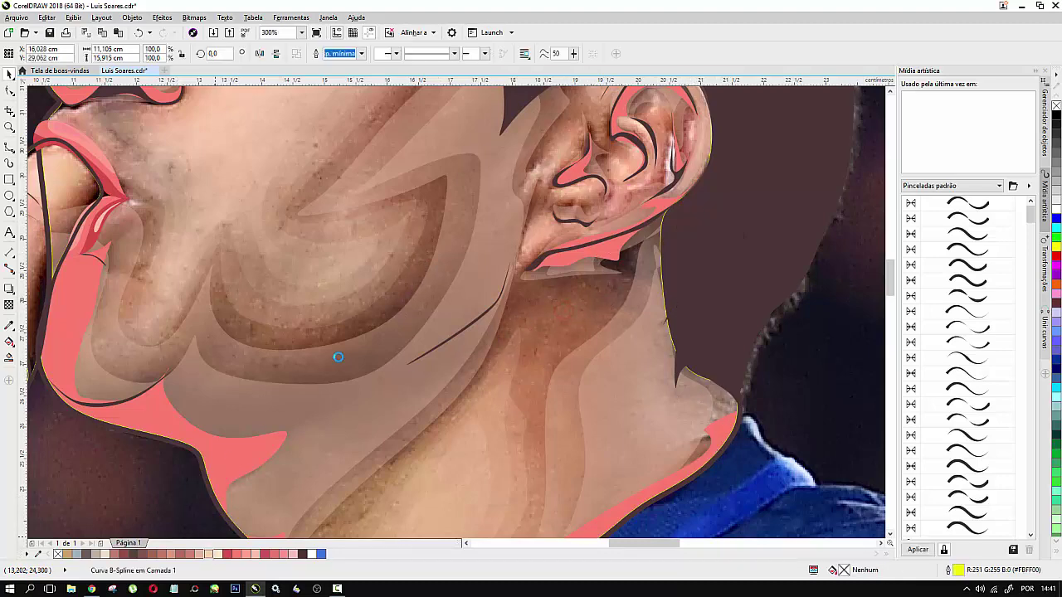
{"action": "left_click", "coordinate": [209, 553]}
{"action": "scroll", "coordinate": [410, 312], "scroll_direction": "down", "scroll_amount": 3}
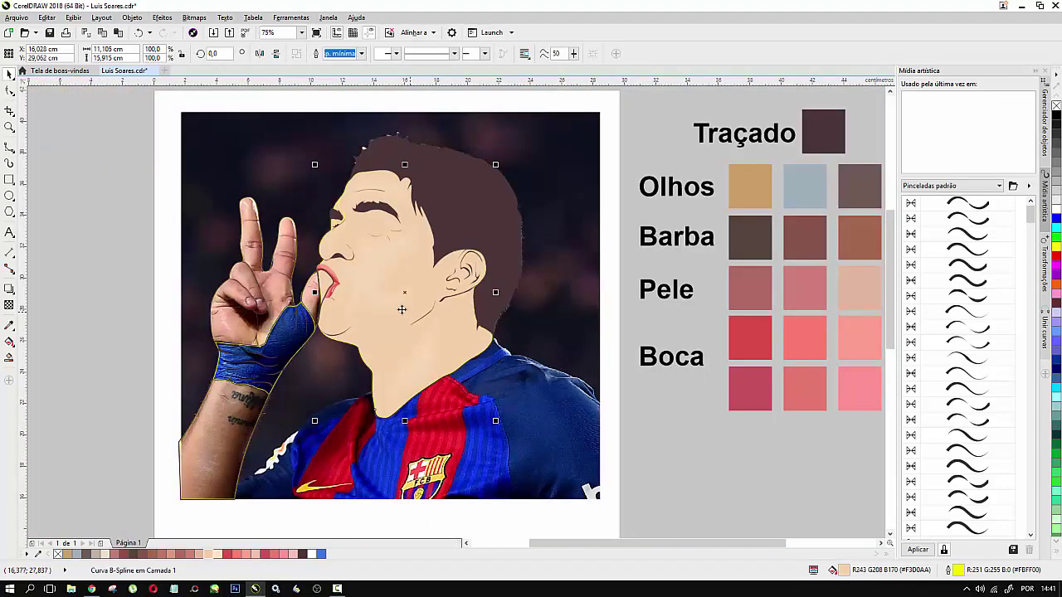
{"action": "scroll", "coordinate": [430, 300], "scroll_direction": "up", "scroll_amount": 2}
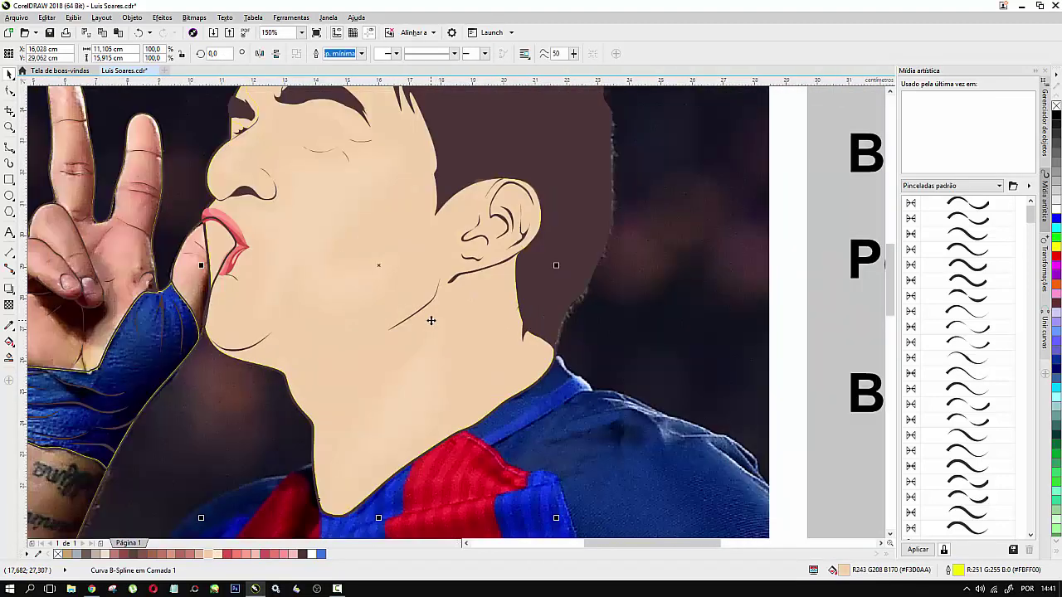
Step: Reorder the filled face shape directly in front of the photo so it sits beneath the shading shapes, and deselect it
{"action": "right_click", "coordinate": [430, 320]}
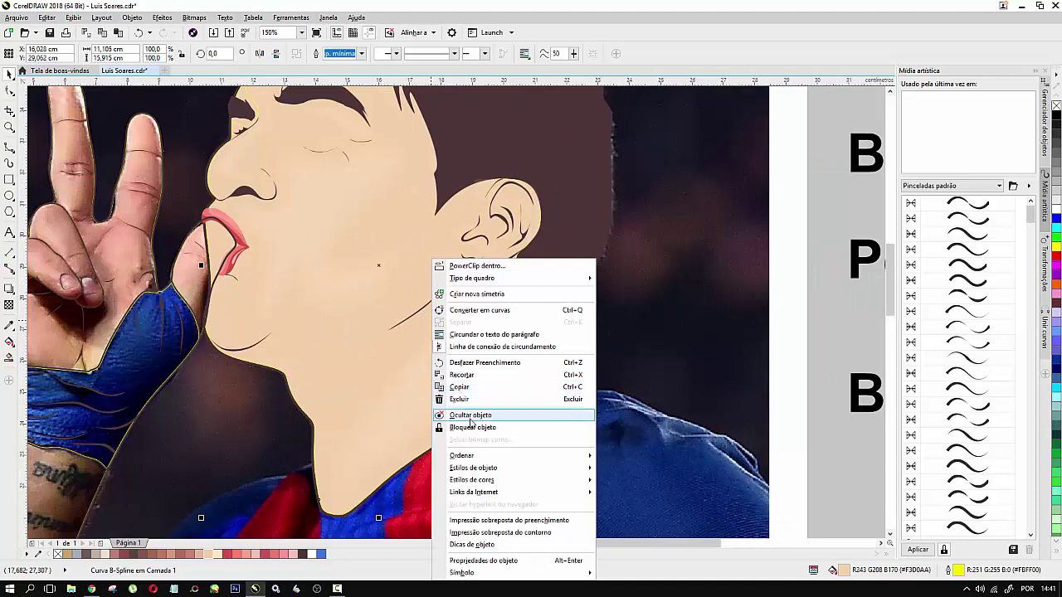
{"action": "left_click", "coordinate": [472, 455]}
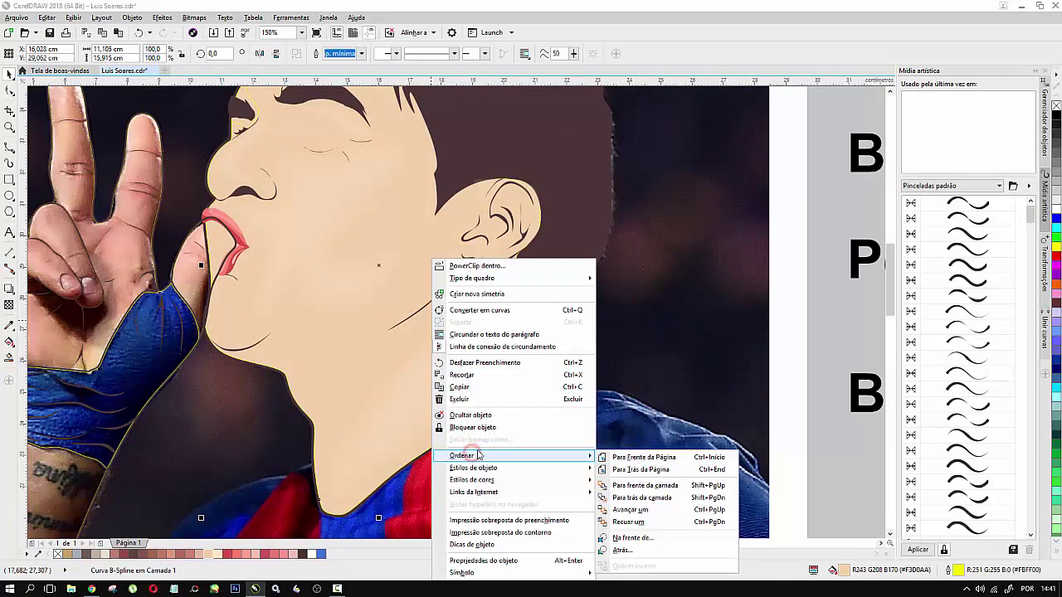
{"action": "left_click", "coordinate": [650, 536]}
{"action": "left_click", "coordinate": [649, 537]}
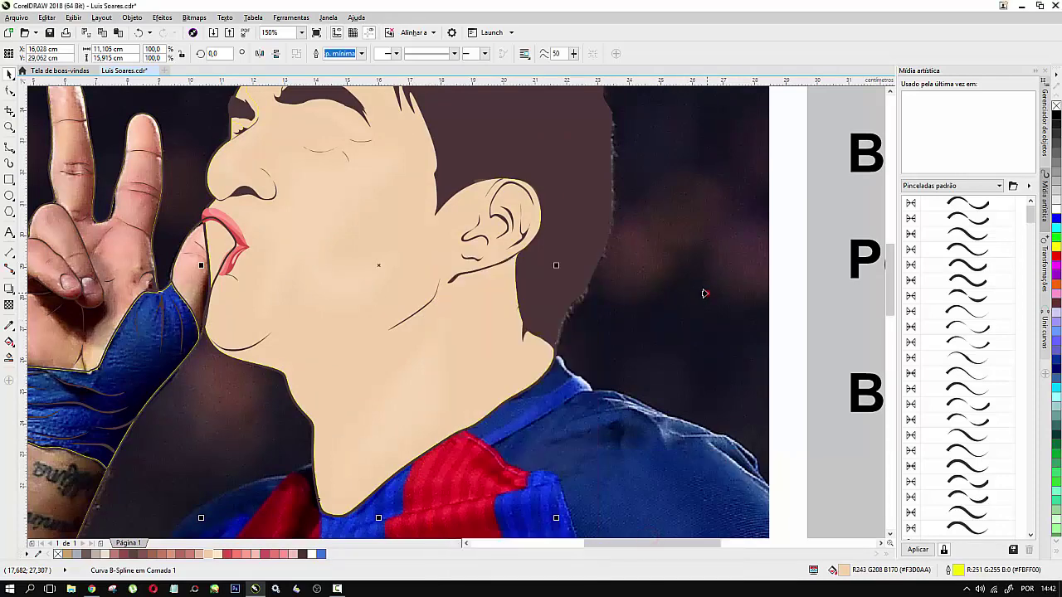
{"action": "left_click", "coordinate": [704, 293]}
{"action": "scroll", "coordinate": [286, 217], "scroll_direction": "down", "scroll_amount": 1}
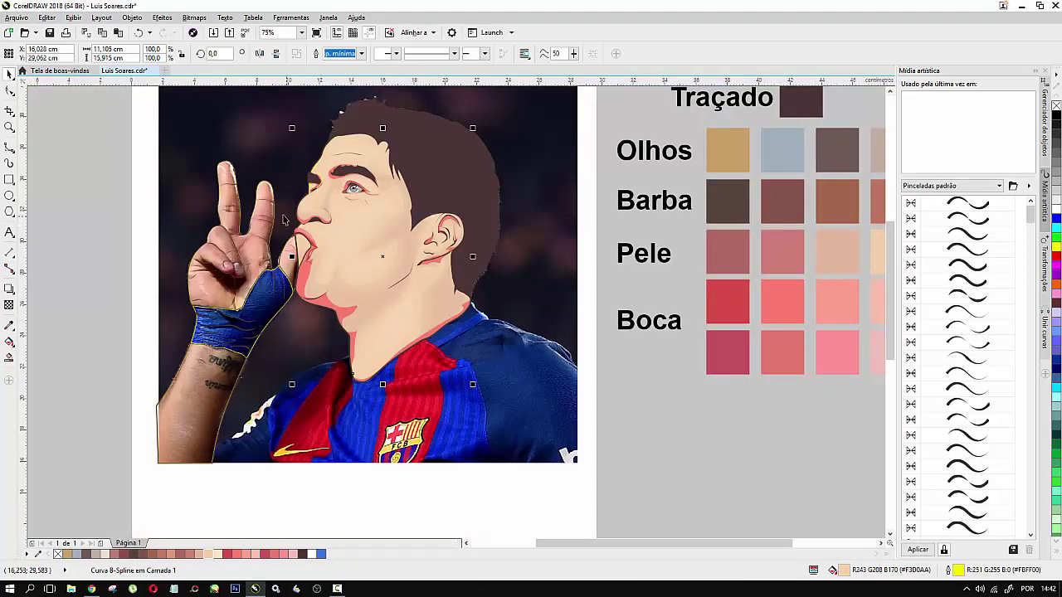
{"action": "scroll", "coordinate": [292, 214], "scroll_direction": "up", "scroll_amount": 1}
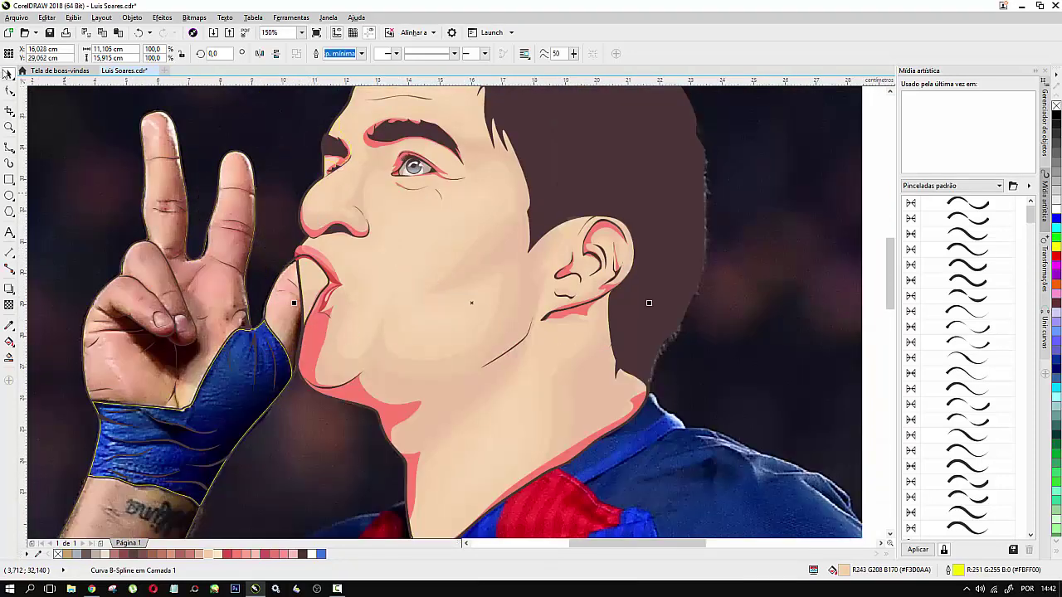
{"action": "left_click", "coordinate": [260, 117]}
Step: Set the transparency of the pink shadow group around the brow, nose, jaw and ear to 60, then deselect it
{"action": "scroll", "coordinate": [368, 131], "scroll_direction": "up", "scroll_amount": 1}
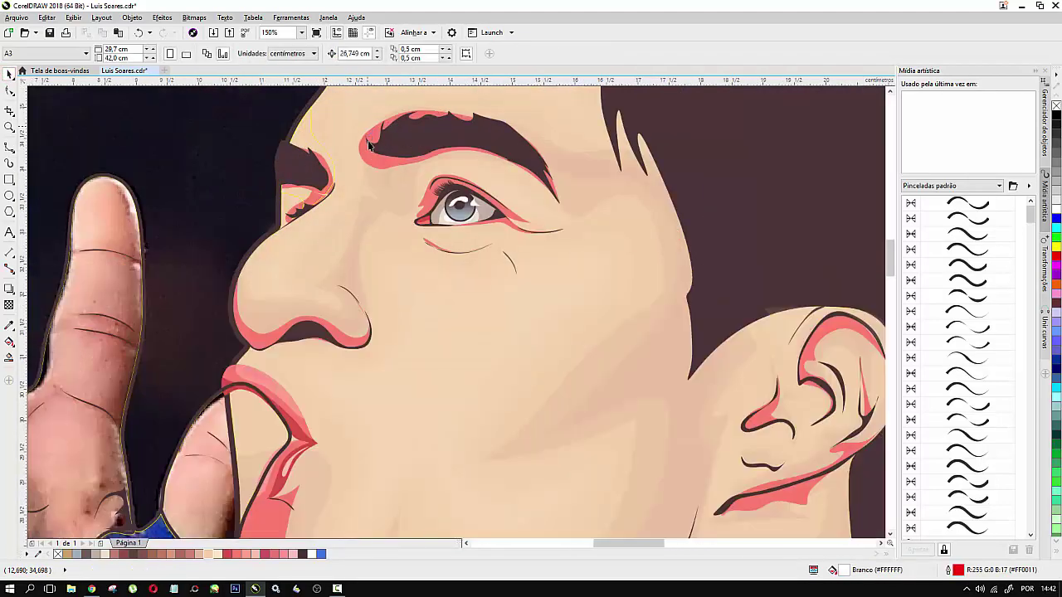
{"action": "left_click", "coordinate": [372, 164]}
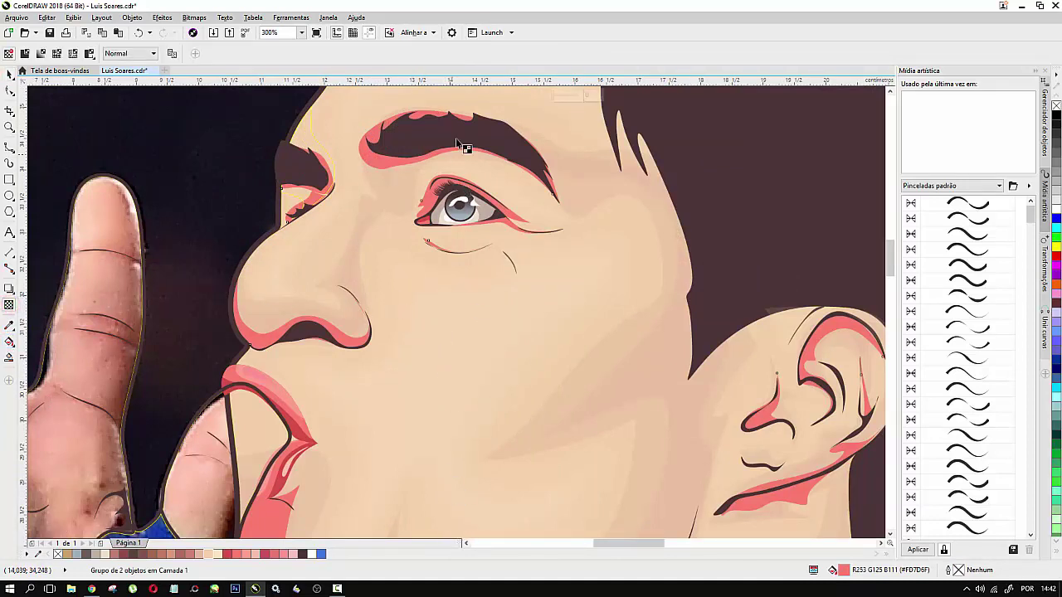
{"action": "left_click", "coordinate": [561, 97]}
{"action": "left_click_drag", "start_coordinate": [561, 97], "coordinate": [569, 99]}
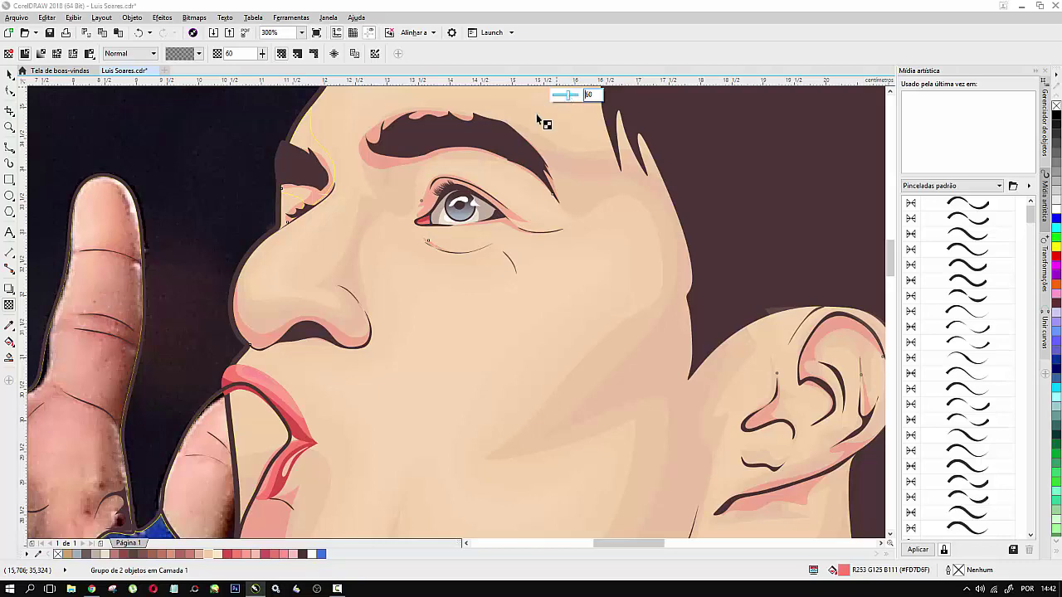
{"action": "scroll", "coordinate": [538, 121], "scroll_direction": "down", "scroll_amount": 2}
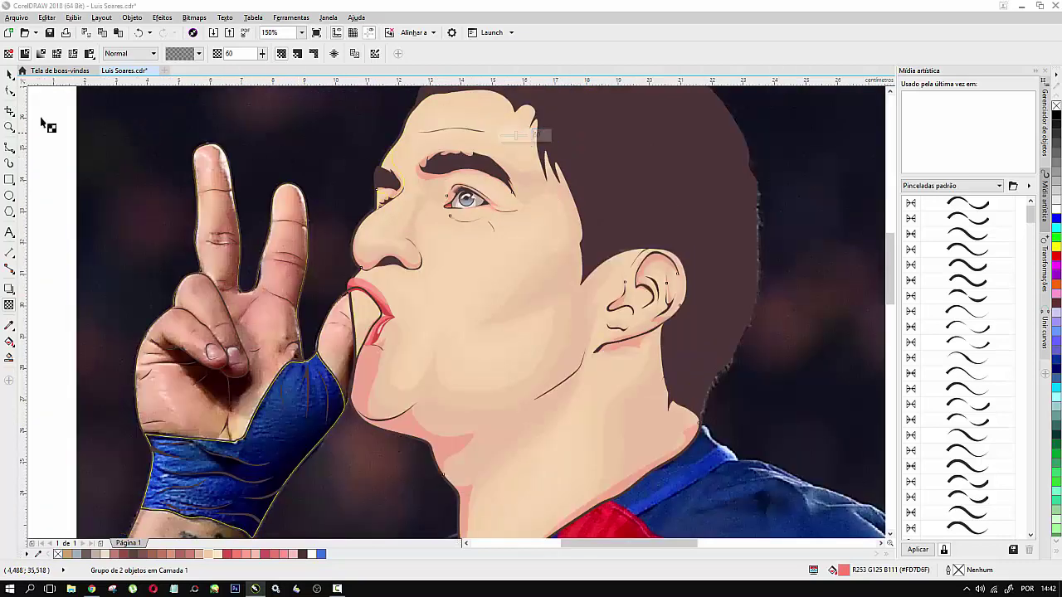
{"action": "left_click", "coordinate": [9, 73]}
{"action": "scroll", "coordinate": [478, 295], "scroll_direction": "down", "scroll_amount": 2}
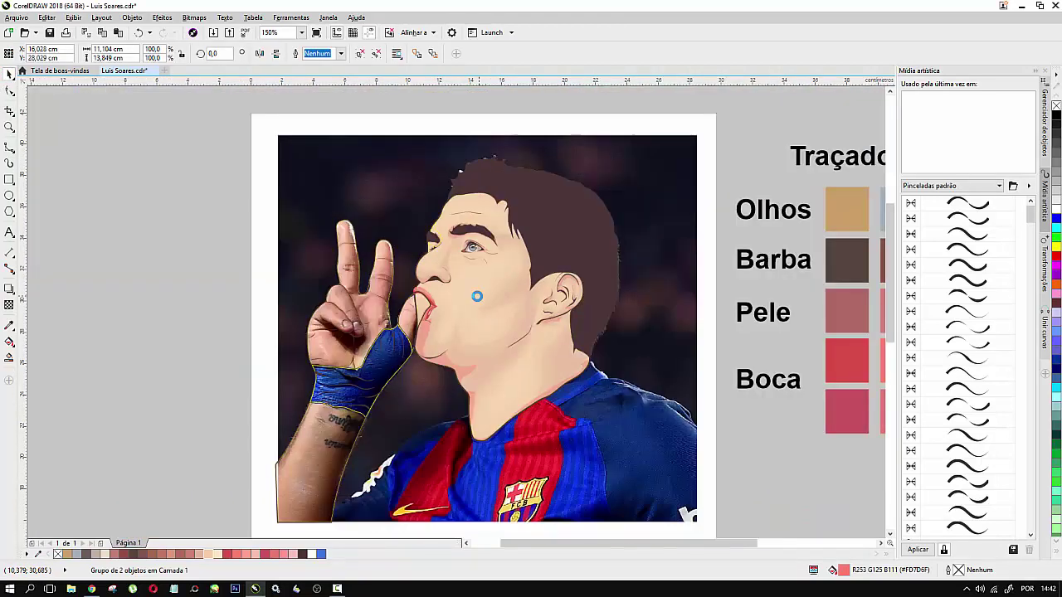
{"action": "left_click", "coordinate": [178, 210]}
Step: Set the transparency of the cheek highlight group to 55
{"action": "scroll", "coordinate": [474, 336], "scroll_direction": "up", "scroll_amount": 2}
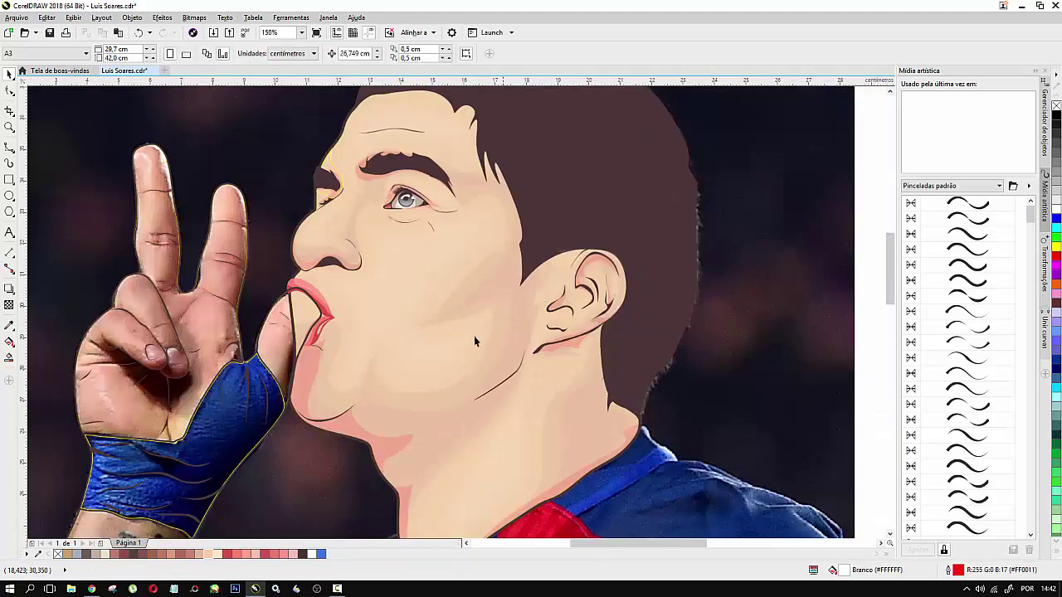
{"action": "left_click", "coordinate": [451, 335]}
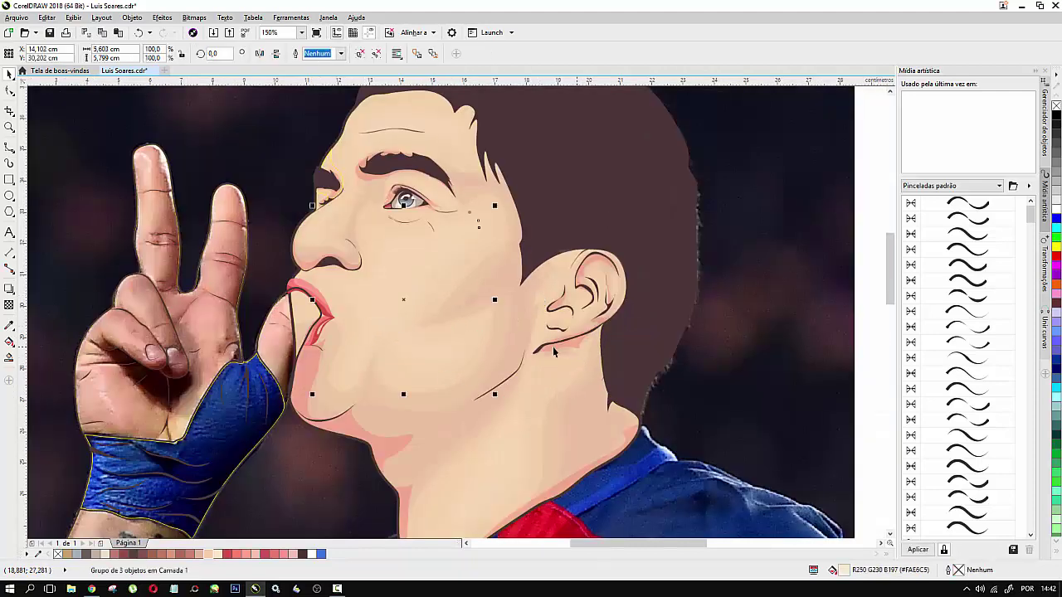
{"action": "left_click", "coordinate": [514, 427]}
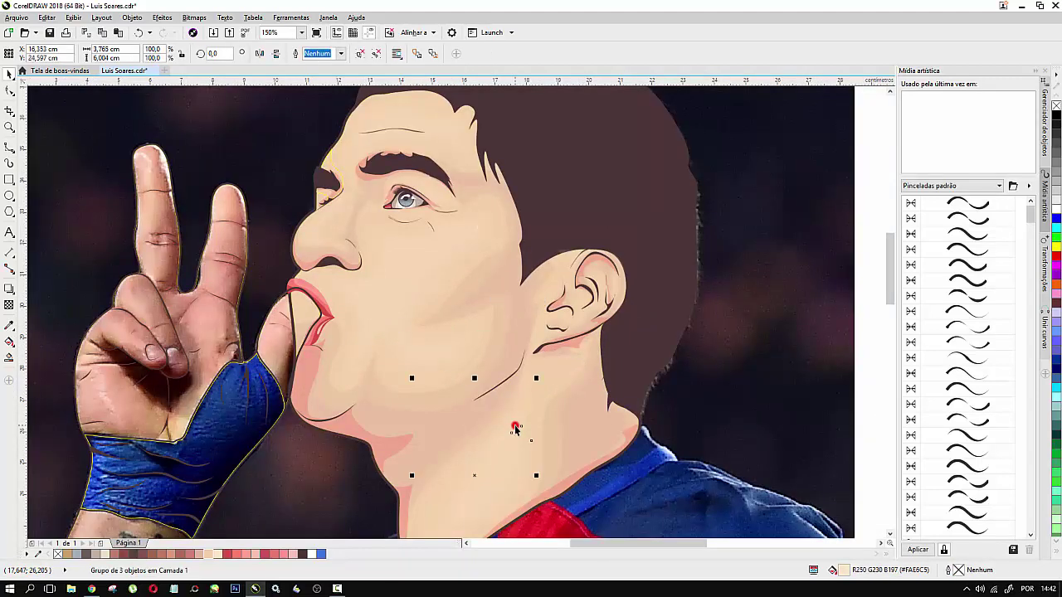
{"action": "left_click", "coordinate": [455, 350]}
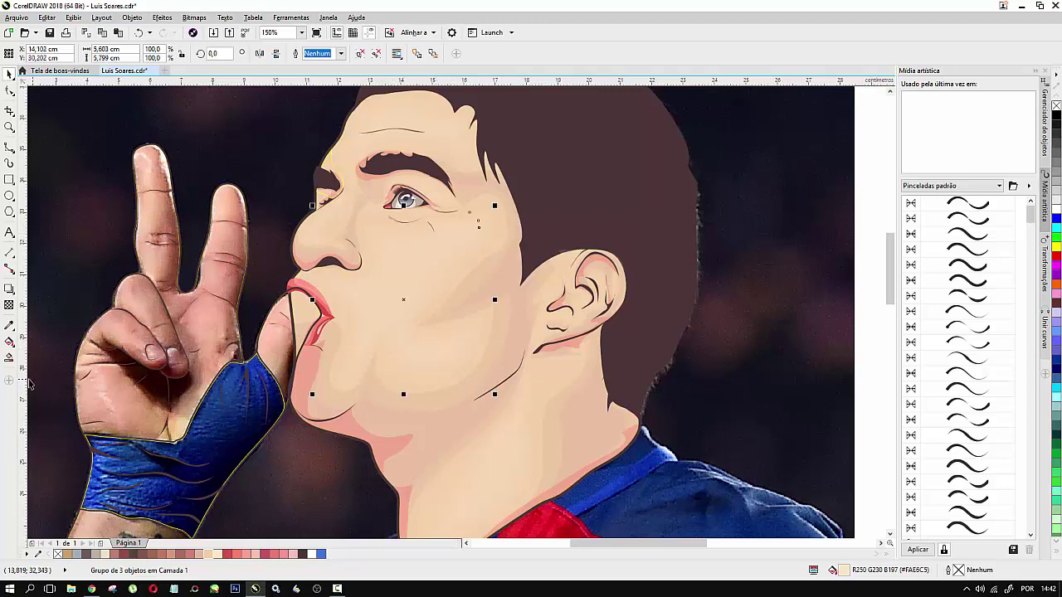
{"action": "left_click", "coordinate": [9, 306]}
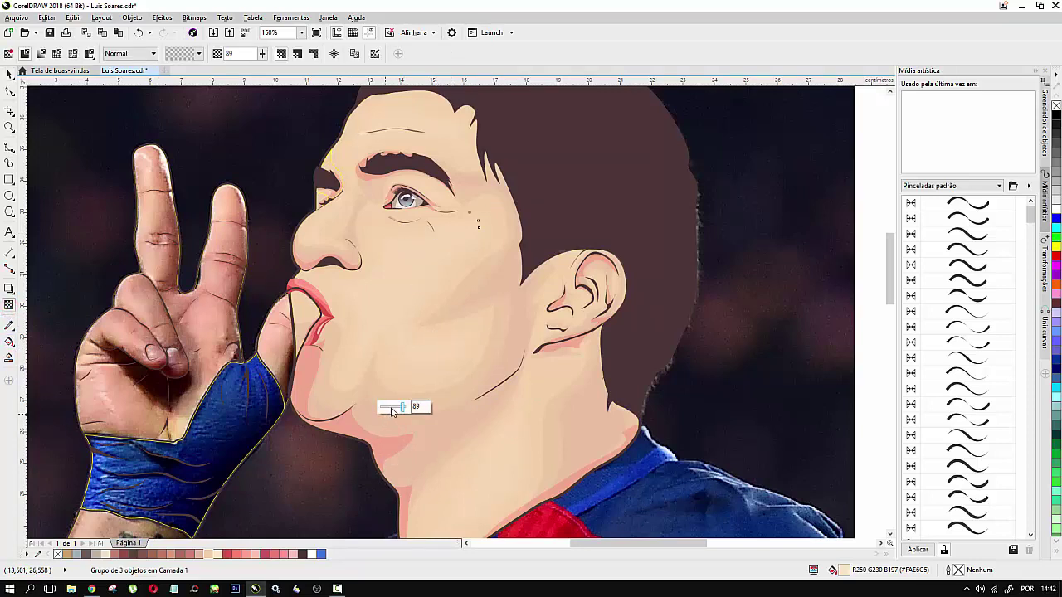
{"action": "left_click_drag", "start_coordinate": [395, 406], "coordinate": [396, 407]}
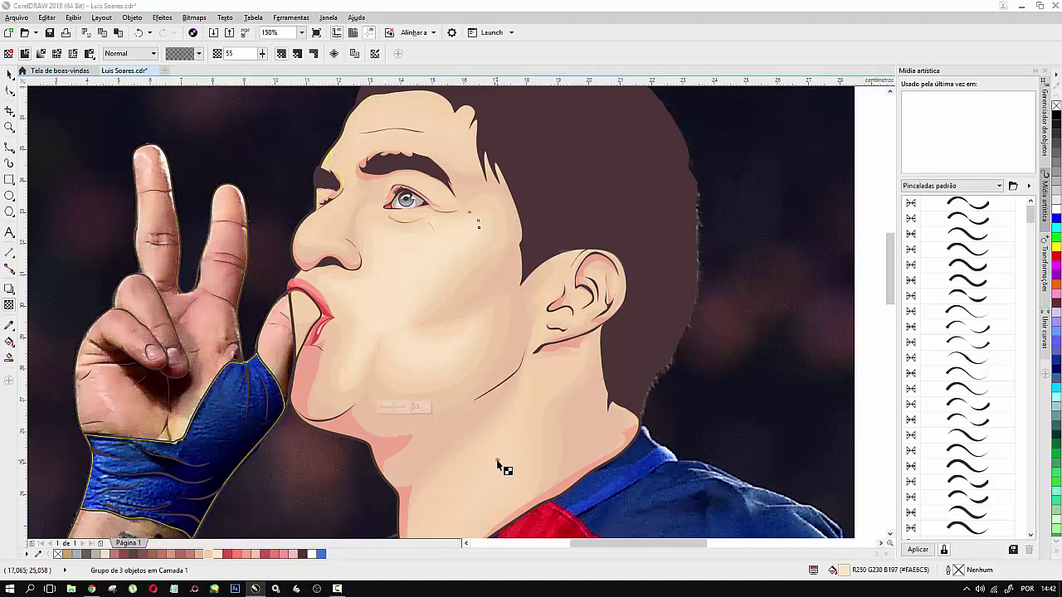
Step: Set the transparency of the neck highlight group to 68 and of the ear highlight group to 60
{"action": "key", "text": "ctrl+z"}
{"action": "left_click_drag", "start_coordinate": [468, 366], "coordinate": [469, 370]}
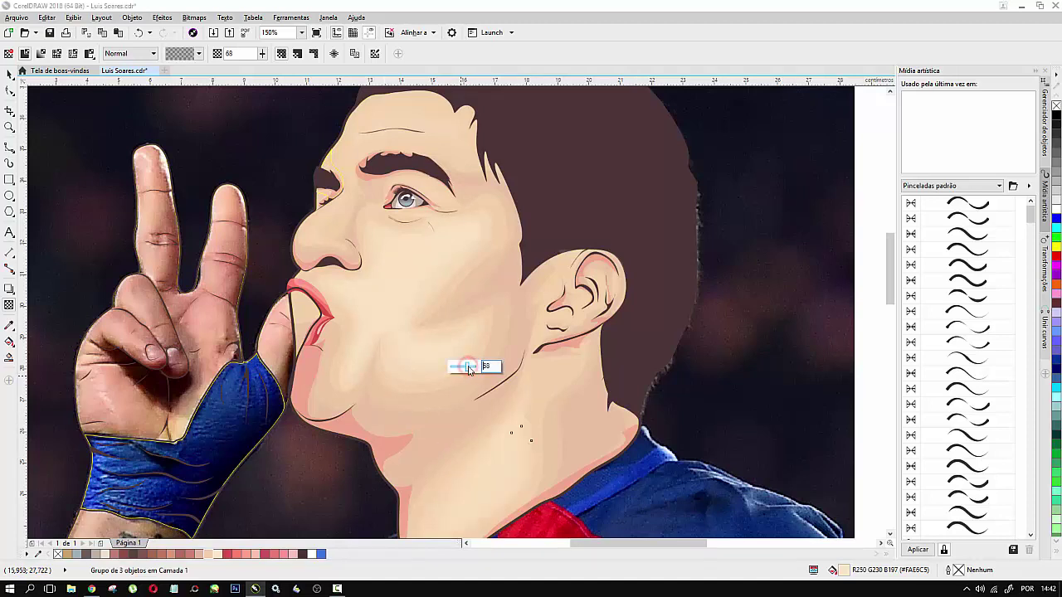
{"action": "left_click", "coordinate": [587, 307]}
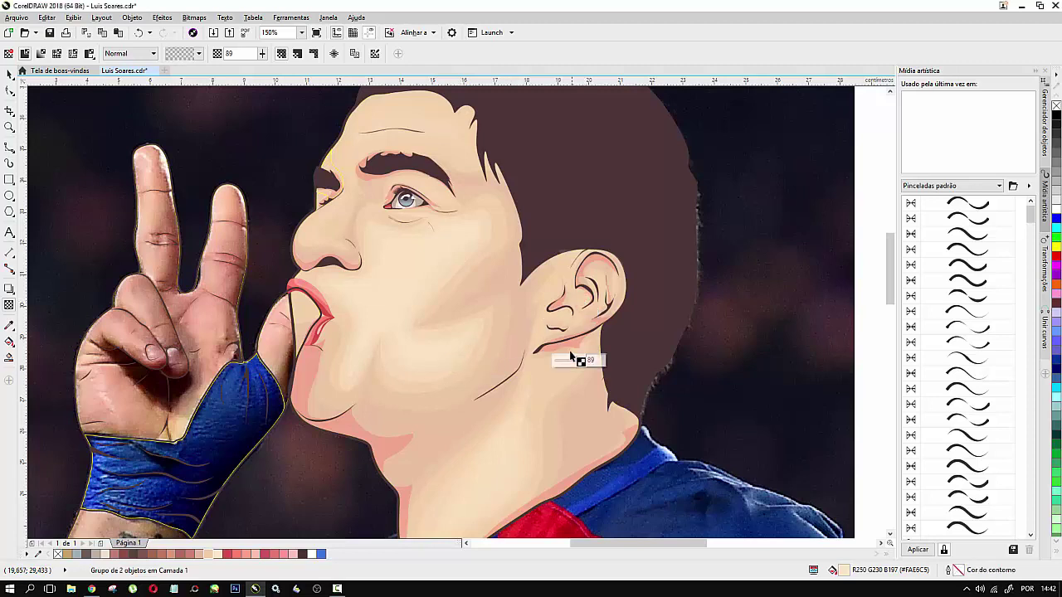
{"action": "left_click_drag", "start_coordinate": [574, 362], "coordinate": [570, 362]}
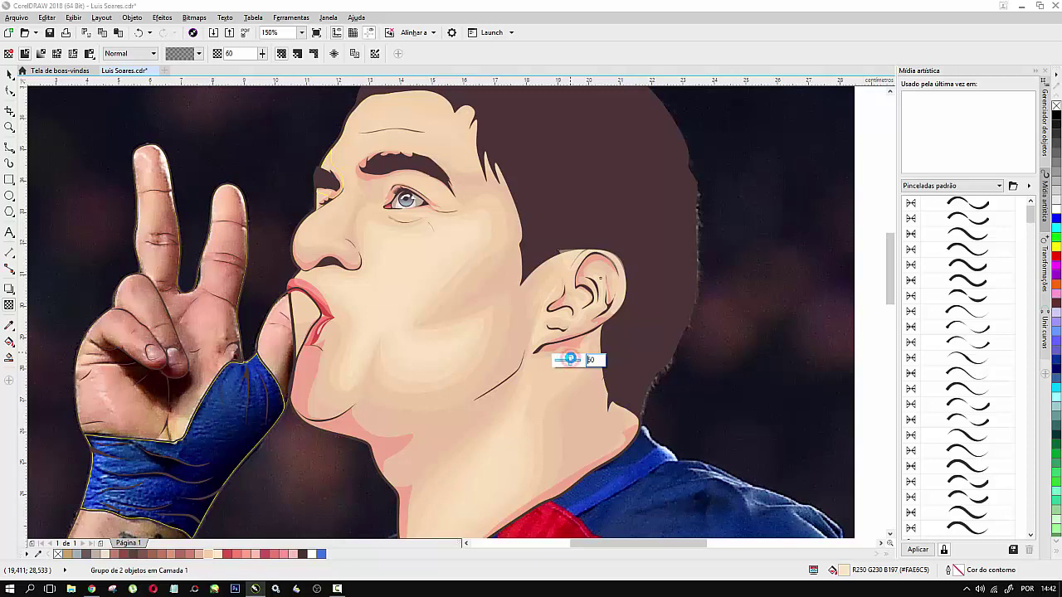
Step: Lower the transparency of the nose highlight group to brighten it, and clear the selection
{"action": "left_click", "coordinate": [322, 238]}
{"action": "left_click_drag", "start_coordinate": [328, 263], "coordinate": [320, 263]}
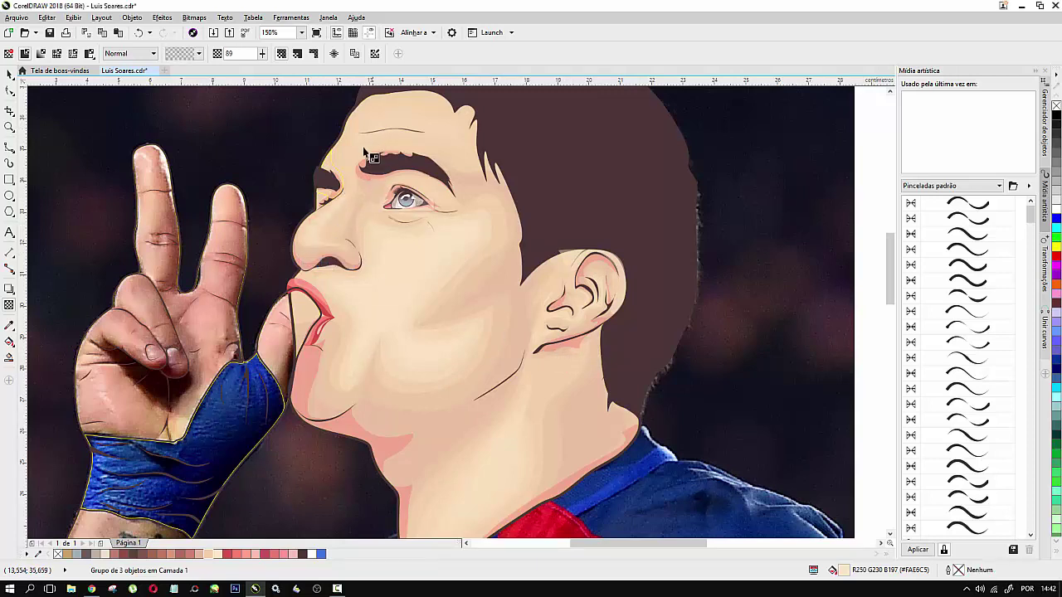
{"action": "scroll", "coordinate": [654, 249], "scroll_direction": "down", "scroll_amount": 2}
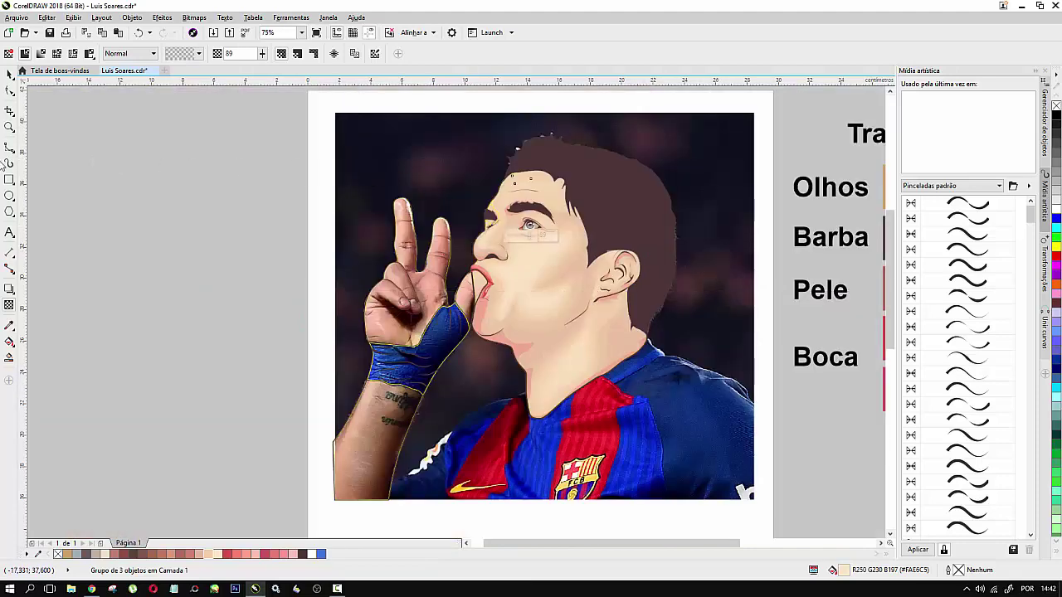
{"action": "left_click", "coordinate": [9, 74]}
{"action": "left_click", "coordinate": [202, 158]}
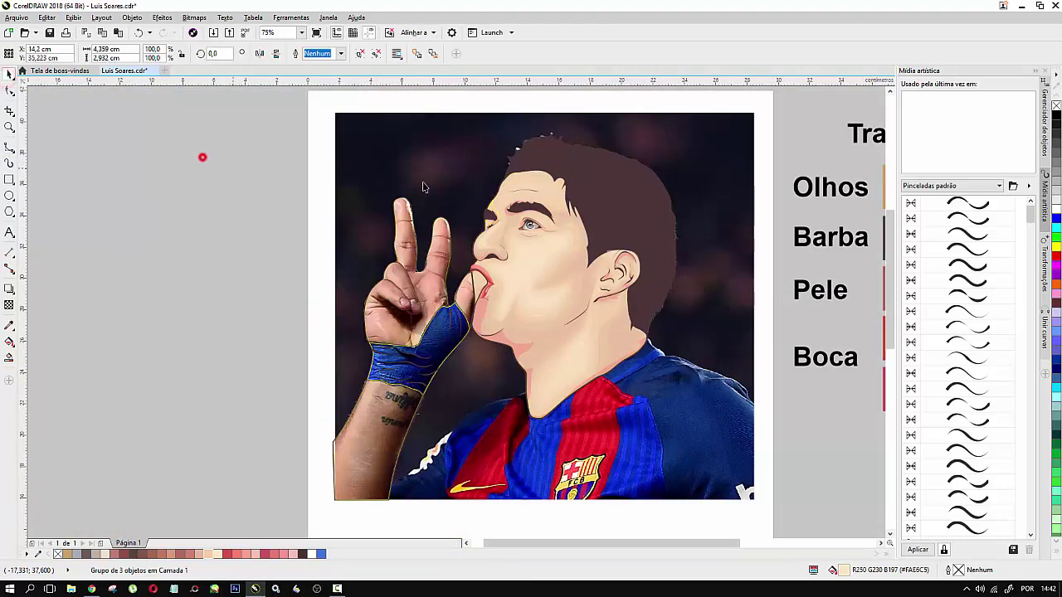
{"action": "scroll", "coordinate": [532, 182], "scroll_direction": "up", "scroll_amount": 2}
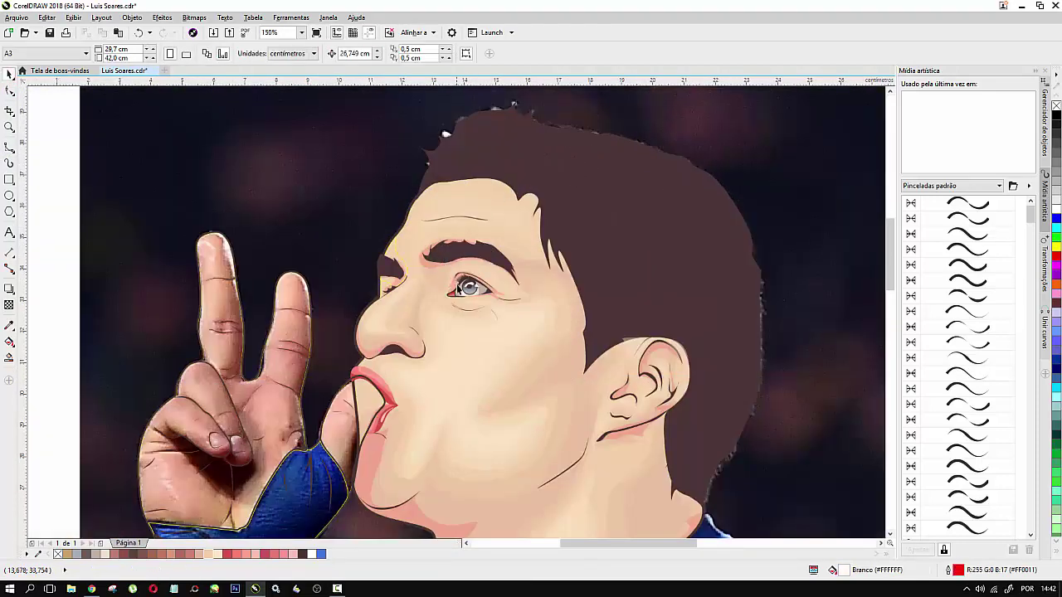
{"action": "scroll", "coordinate": [458, 289], "scroll_direction": "up", "scroll_amount": 2}
{"action": "scroll", "coordinate": [467, 286], "scroll_direction": "down", "scroll_amount": 1}
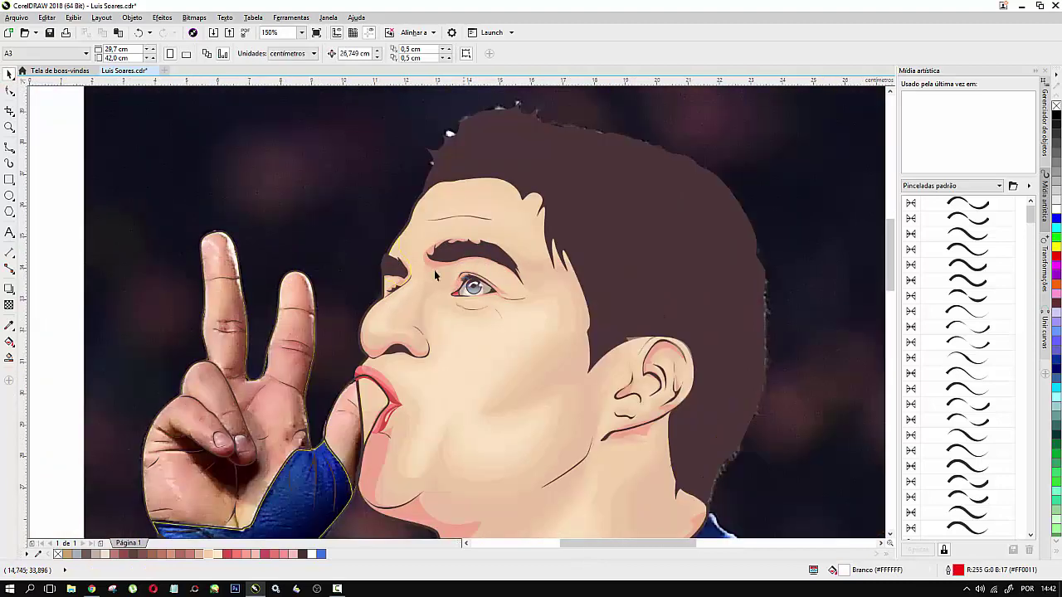
Step: Fill the shadow shape around the far eyebrow with the skin tone R226 G183 B157 and remove its outline
{"action": "left_click", "coordinate": [403, 254]}
{"action": "left_click", "coordinate": [399, 254]}
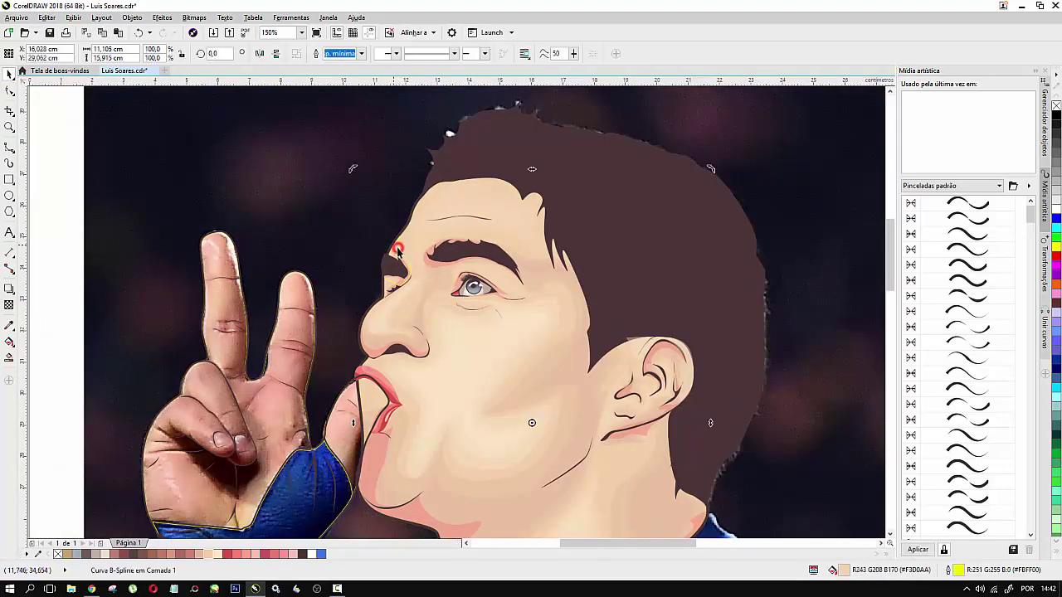
{"action": "left_click", "coordinate": [334, 258]}
{"action": "left_click", "coordinate": [389, 252]}
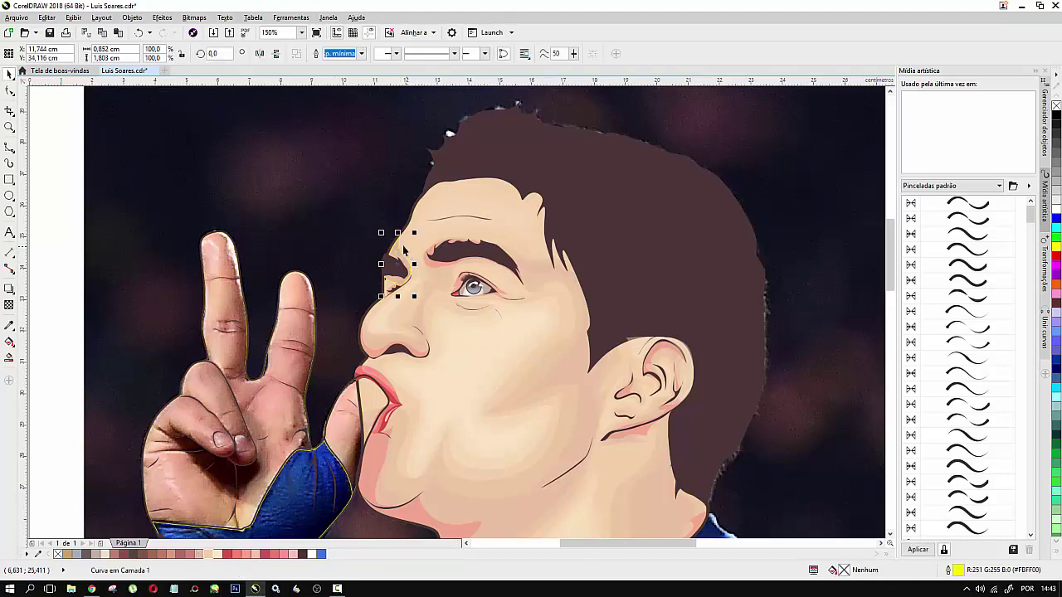
{"action": "scroll", "coordinate": [334, 301], "scroll_direction": "up", "scroll_amount": 2}
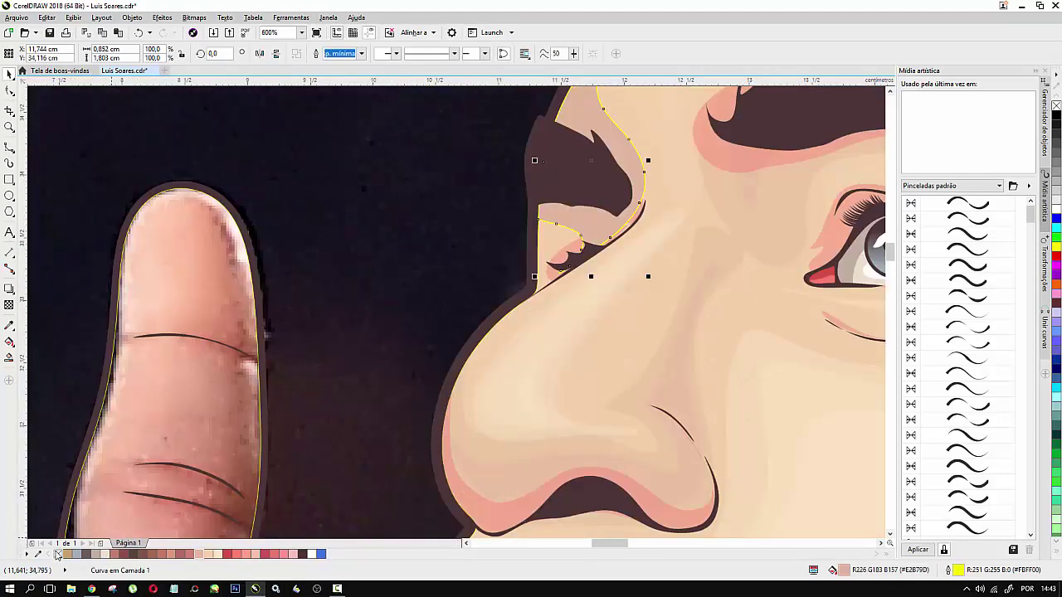
{"action": "right_click", "coordinate": [56, 553]}
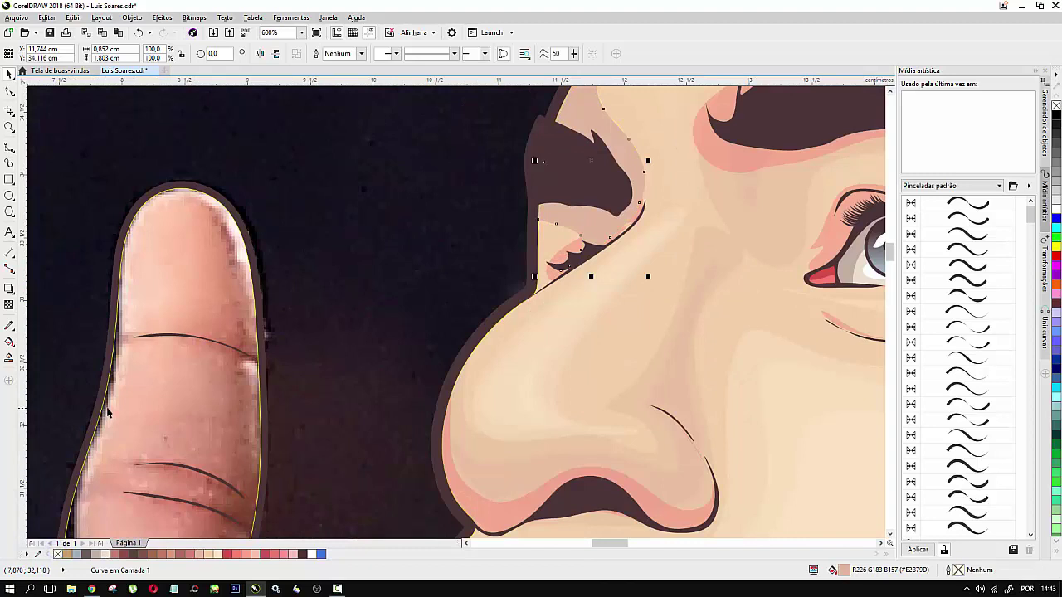
Step: Try to stack the far eyebrow's shadow shape in front of the background photo
{"action": "right_click", "coordinate": [594, 224]}
{"action": "left_click", "coordinate": [618, 419]}
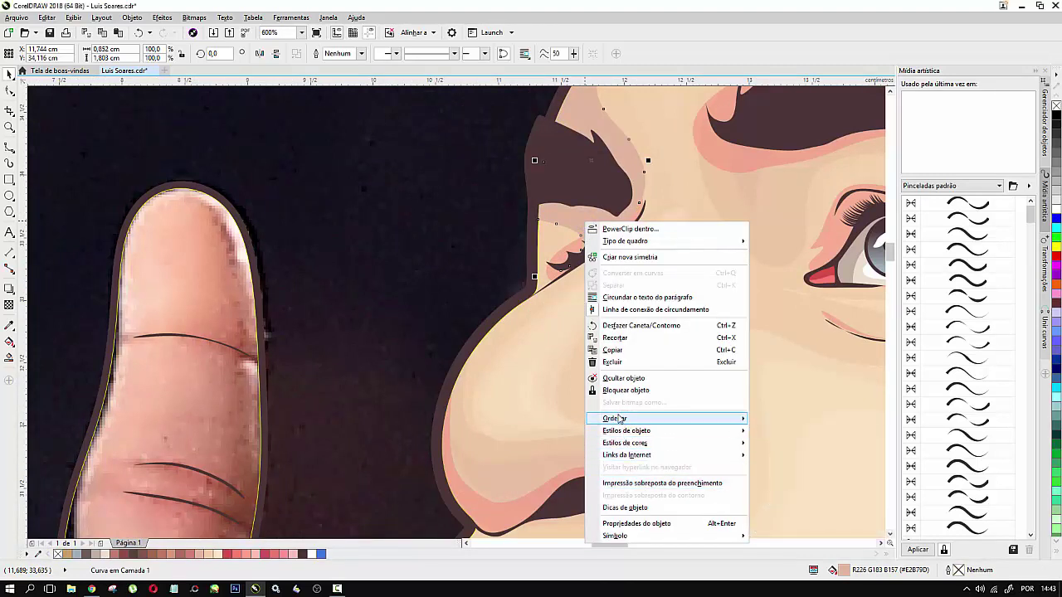
{"action": "mouse_move", "coordinate": [618, 419]}
{"action": "left_click", "coordinate": [798, 501]}
{"action": "left_click", "coordinate": [346, 153]}
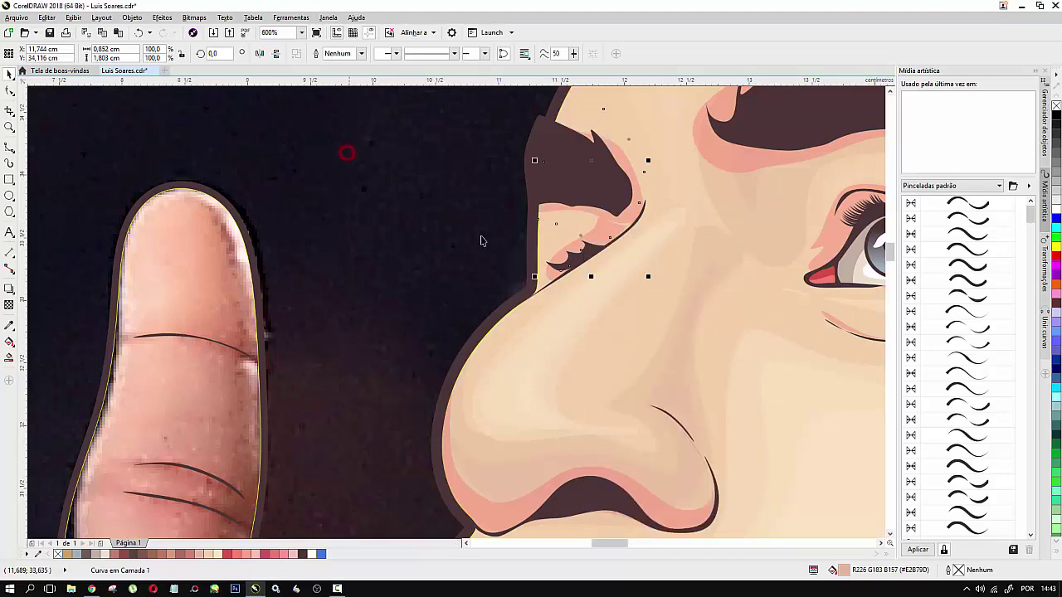
{"action": "scroll", "coordinate": [568, 206], "scroll_direction": "down", "scroll_amount": 3}
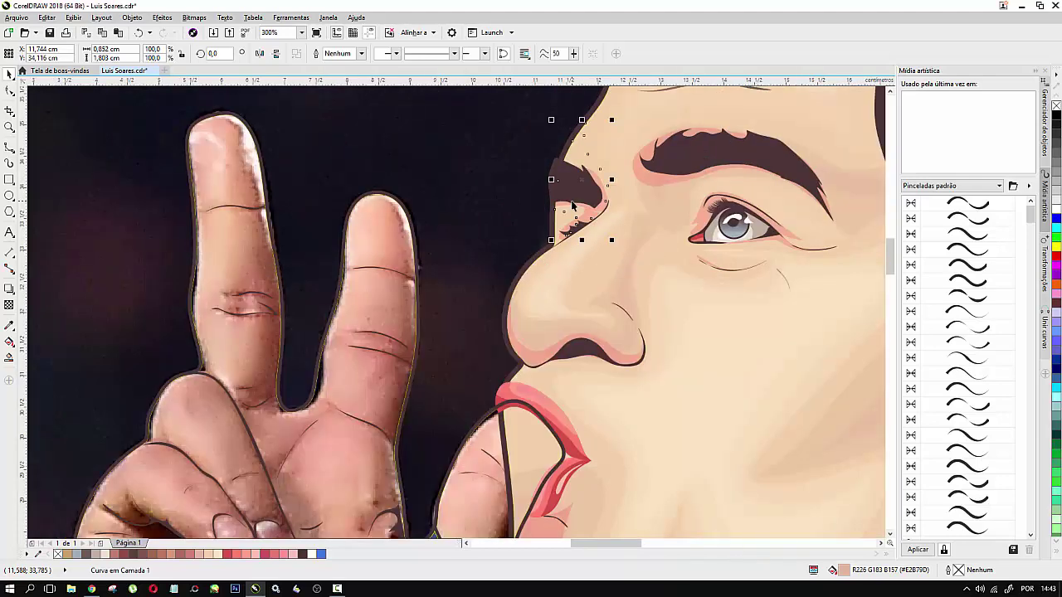
{"action": "scroll", "coordinate": [644, 161], "scroll_direction": "up", "scroll_amount": 3}
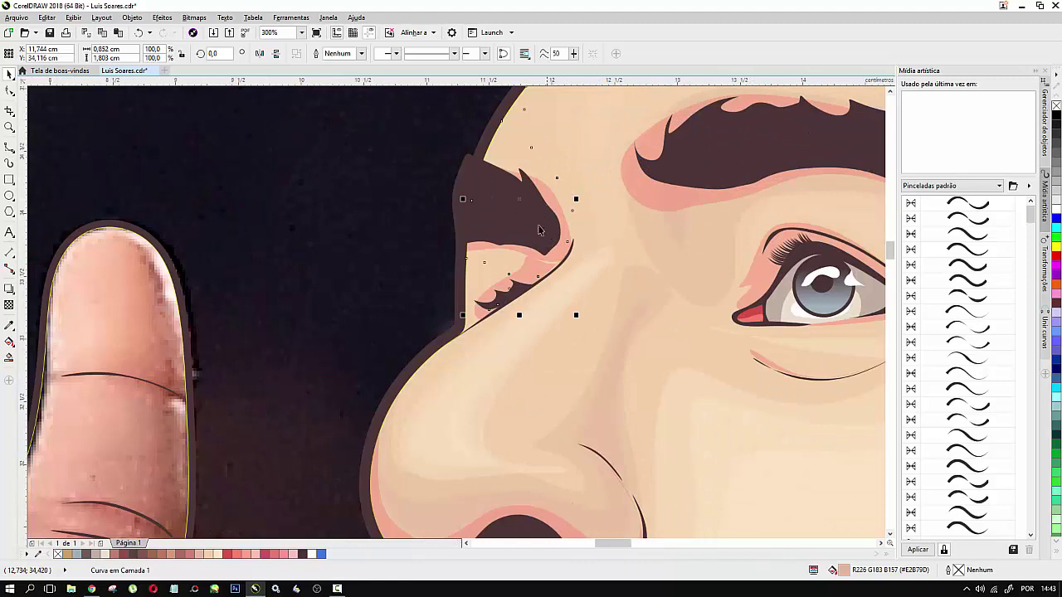
Step: Try to stack the far eyebrow's shadow shape in front of the skin area between the eyes
{"action": "right_click", "coordinate": [518, 200]}
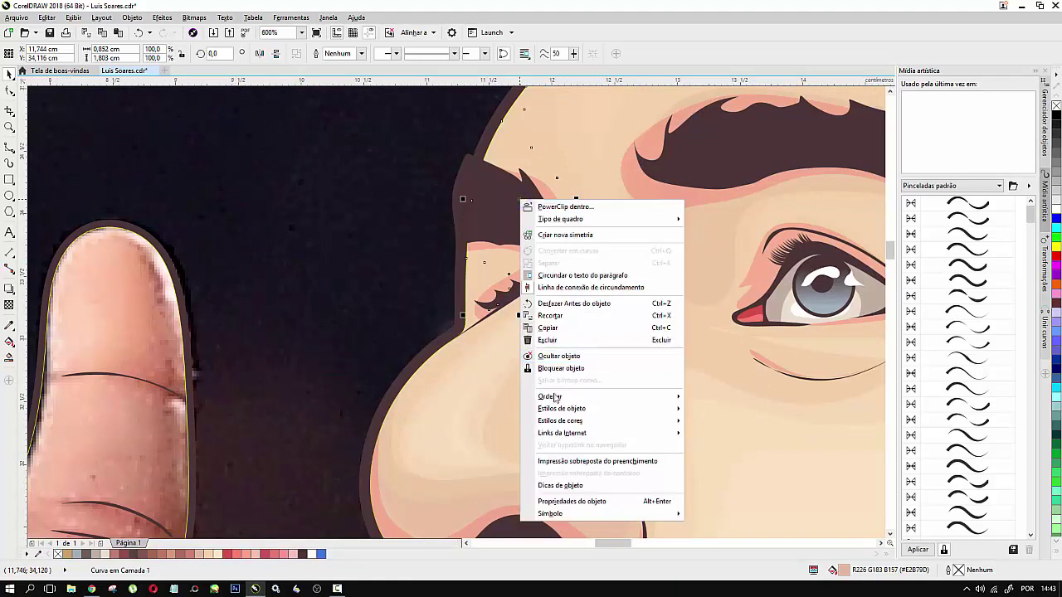
{"action": "mouse_move", "coordinate": [554, 398]}
{"action": "left_click", "coordinate": [723, 480]}
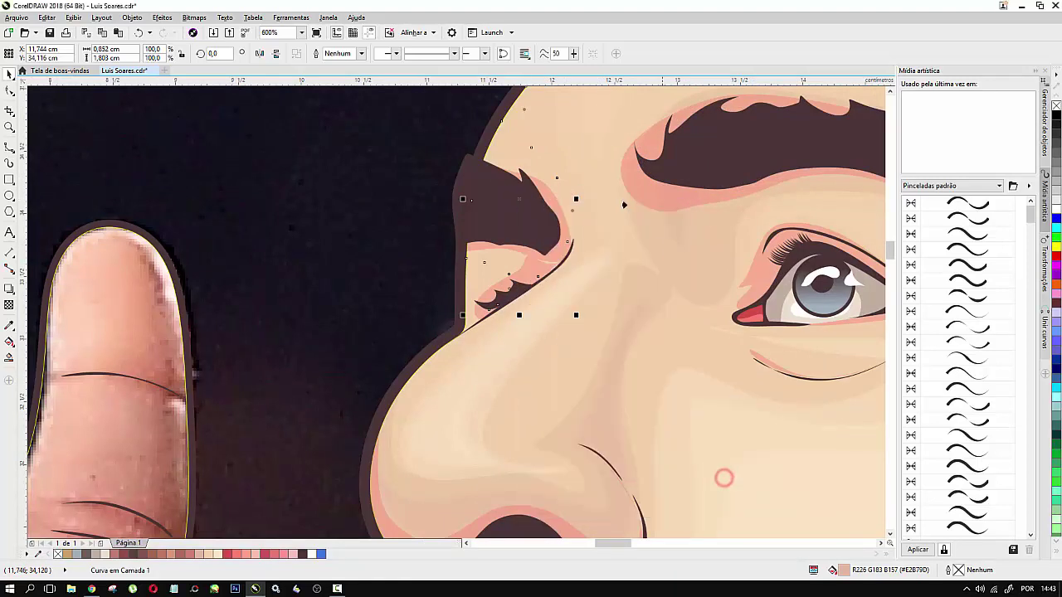
{"action": "left_click", "coordinate": [612, 207]}
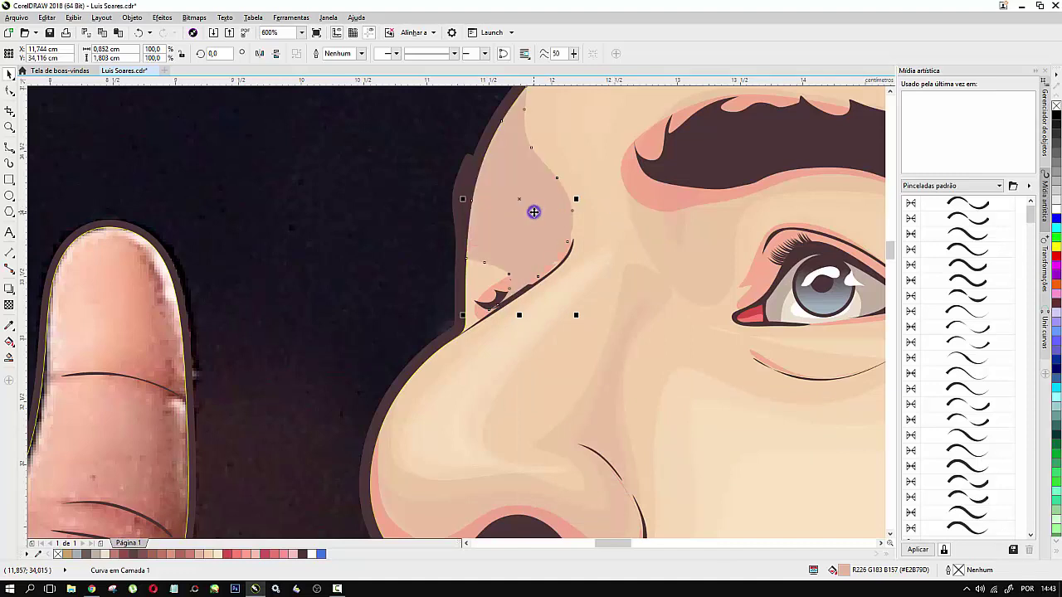
Step: Stack the shadow shape directly in front of the skin patch below the far eyebrow, behind the brow itself
{"action": "right_click", "coordinate": [534, 212]}
{"action": "mouse_move", "coordinate": [537, 408]}
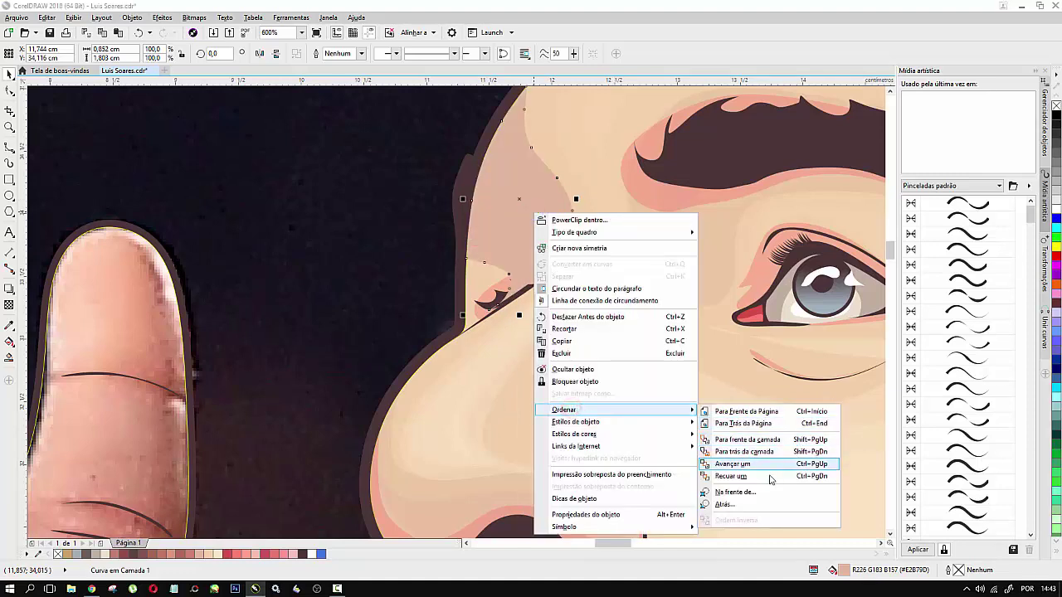
{"action": "left_click", "coordinate": [753, 493]}
{"action": "left_click", "coordinate": [474, 274]}
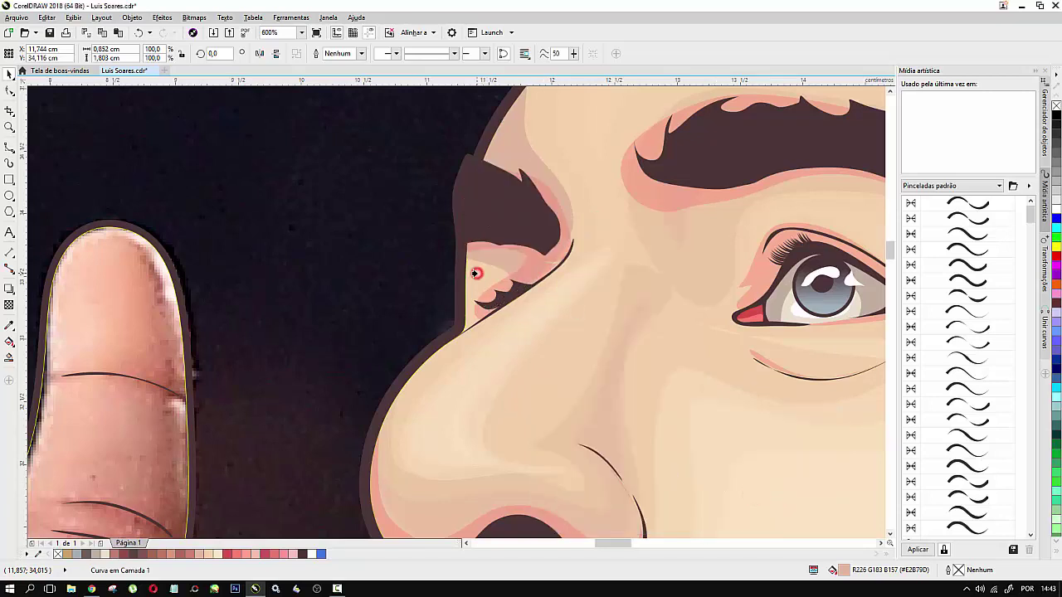
Step: Set the transparency of the far eyebrow's shadow shape to 40 and deselect it
{"action": "left_click", "coordinate": [9, 305]}
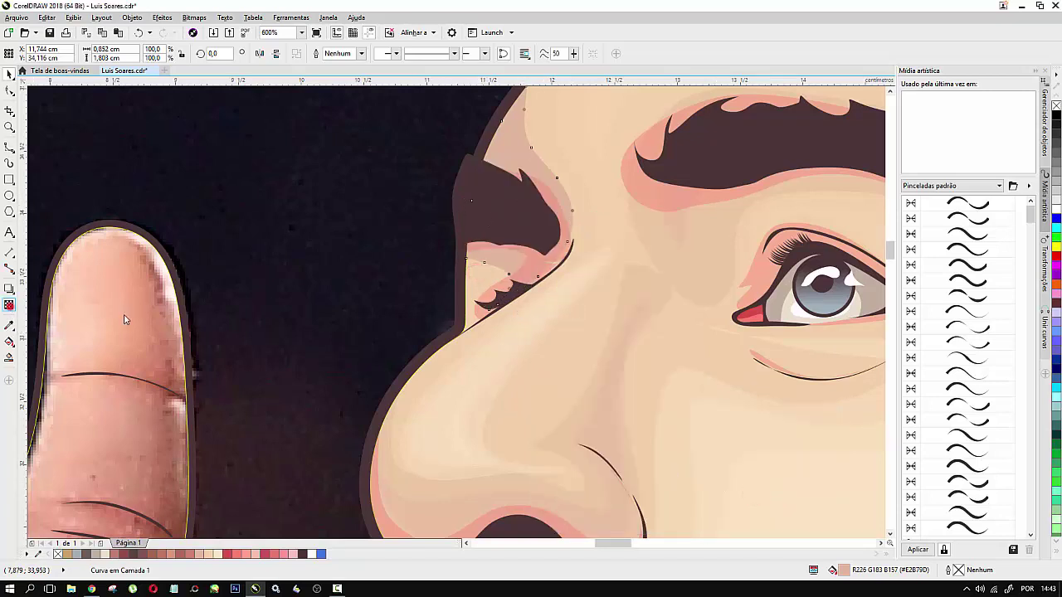
{"action": "left_click", "coordinate": [504, 329]}
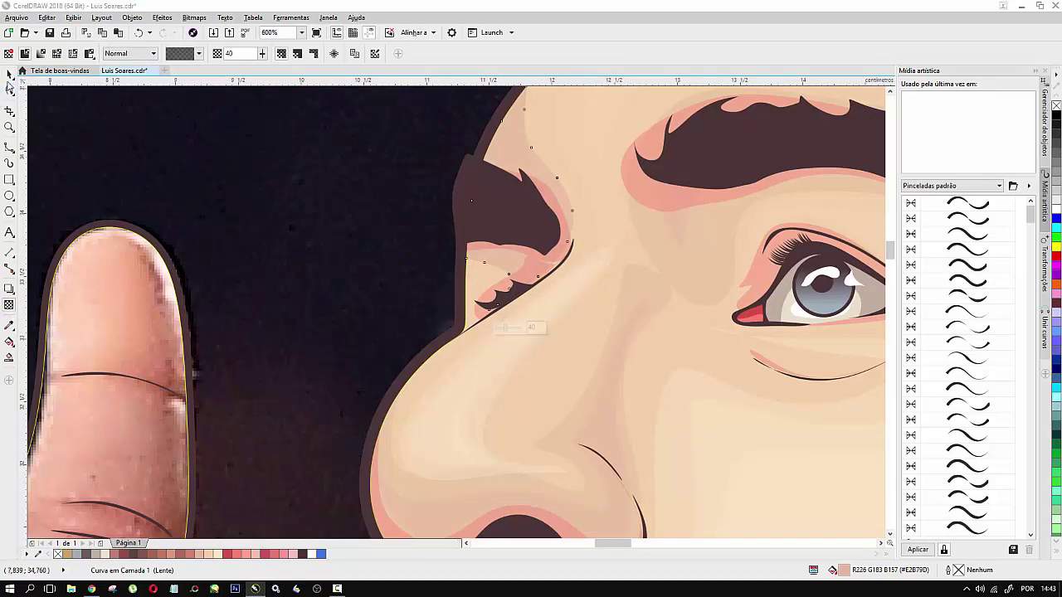
{"action": "left_click", "coordinate": [10, 75]}
{"action": "left_click", "coordinate": [367, 272]}
{"action": "scroll", "coordinate": [418, 277], "scroll_direction": "down", "scroll_amount": 2}
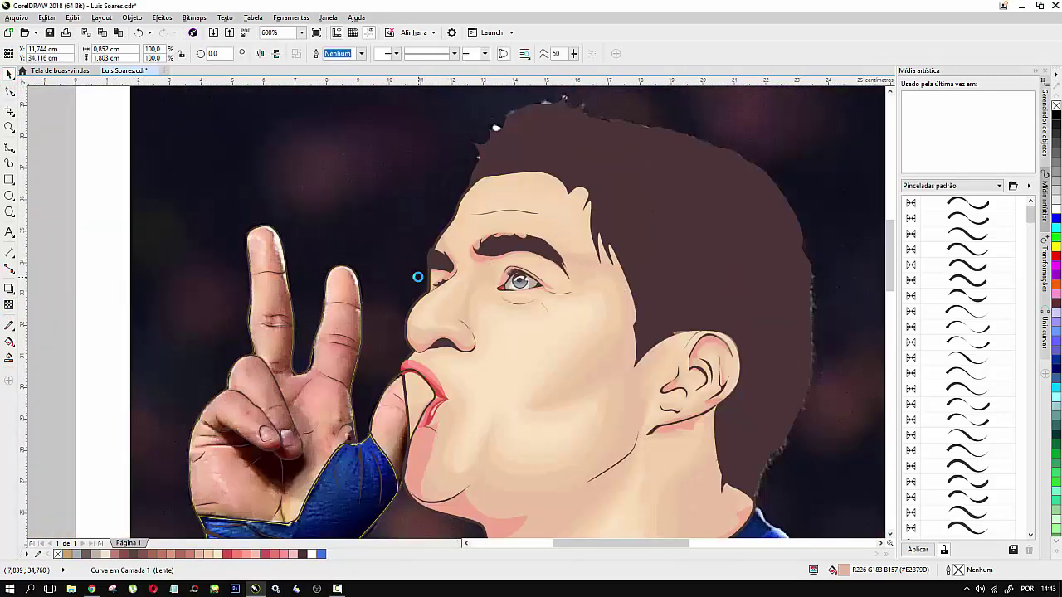
{"action": "key", "text": "Escape"}
{"action": "scroll", "coordinate": [504, 216], "scroll_direction": "down", "scroll_amount": 6}
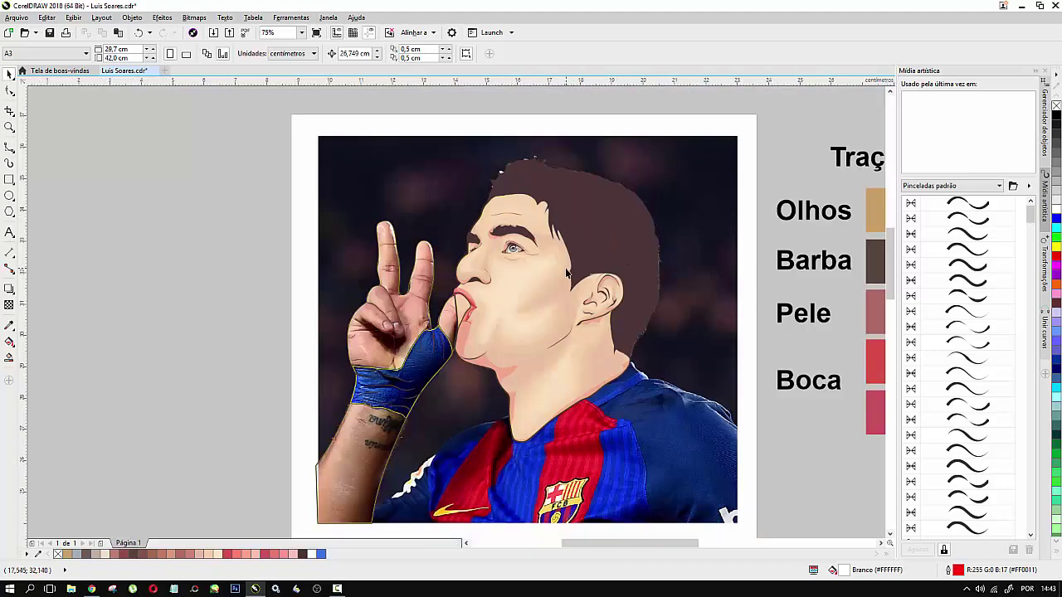
Step: Stack the ear highlight group directly in front of the skin base, behind the hair and the ear's line work
{"action": "scroll", "coordinate": [567, 272], "scroll_direction": "up", "scroll_amount": 2}
{"action": "left_click", "coordinate": [653, 286]}
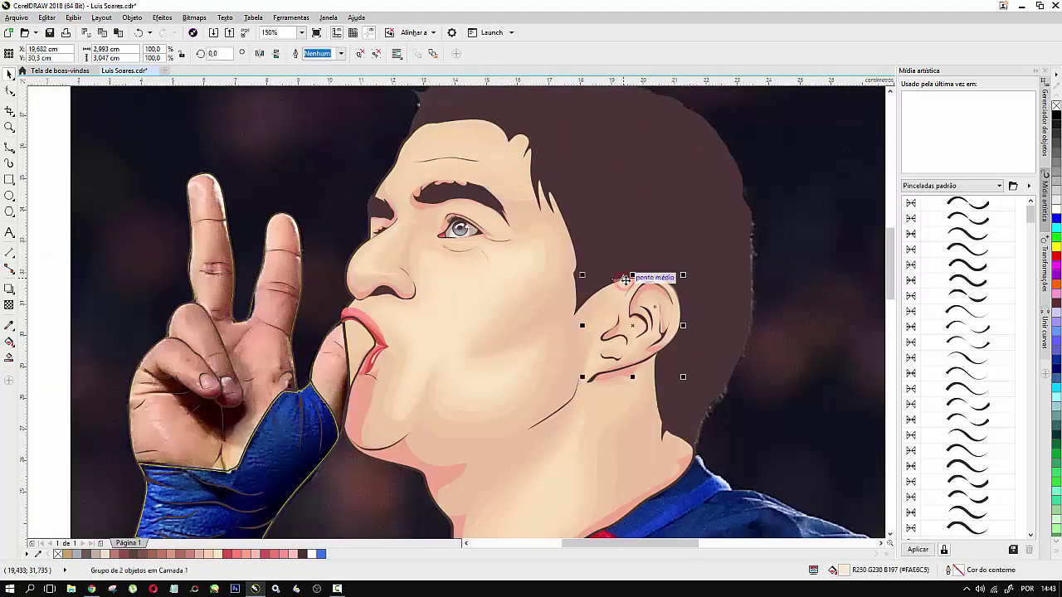
{"action": "scroll", "coordinate": [630, 281], "scroll_direction": "up", "scroll_amount": 4}
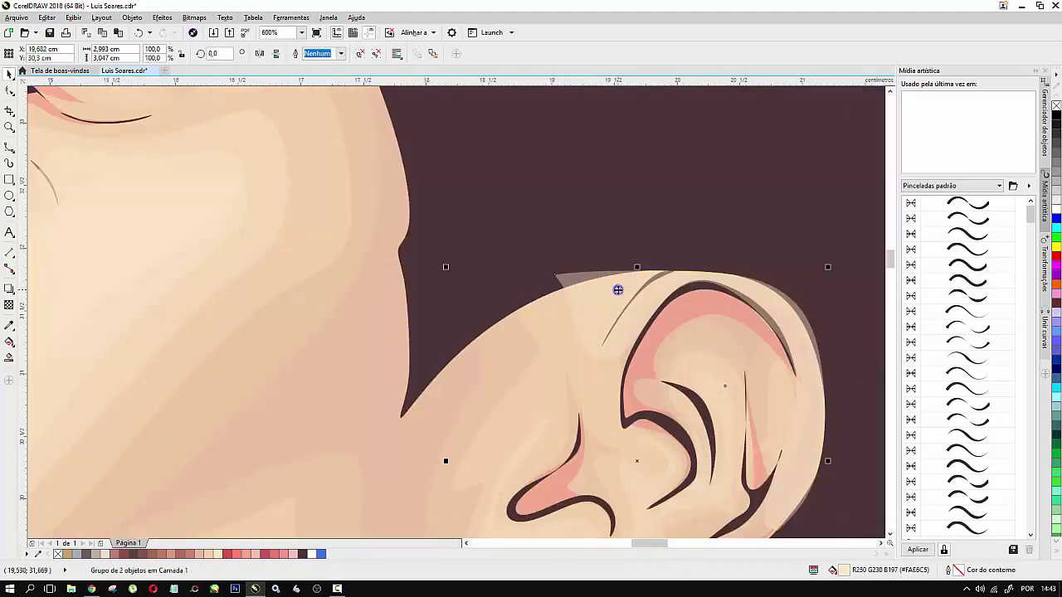
{"action": "right_click", "coordinate": [619, 274]}
{"action": "mouse_move", "coordinate": [651, 467]}
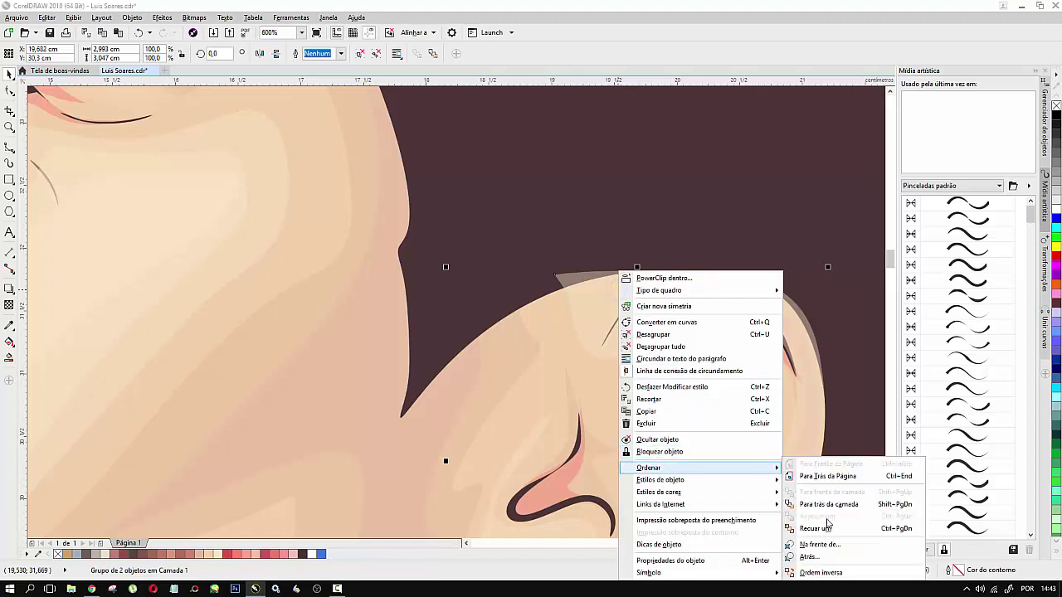
{"action": "left_click", "coordinate": [819, 544]}
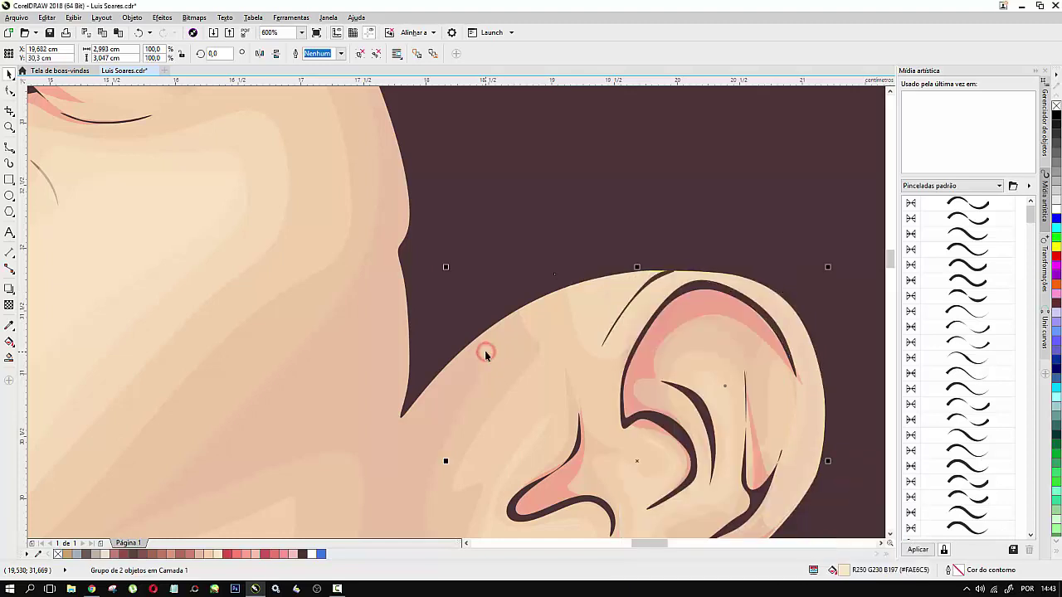
Step: Examine the lip, chin and neck shading close up and in the whole portrait, and clear the selection
{"action": "scroll", "coordinate": [602, 284], "scroll_direction": "down", "scroll_amount": 2}
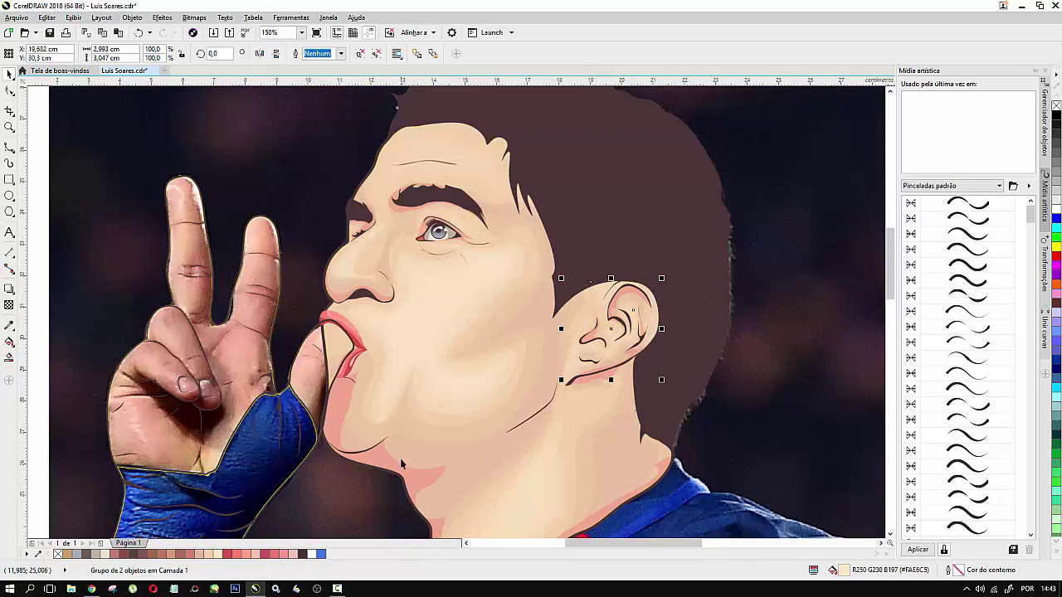
{"action": "scroll", "coordinate": [365, 365], "scroll_direction": "up", "scroll_amount": 4}
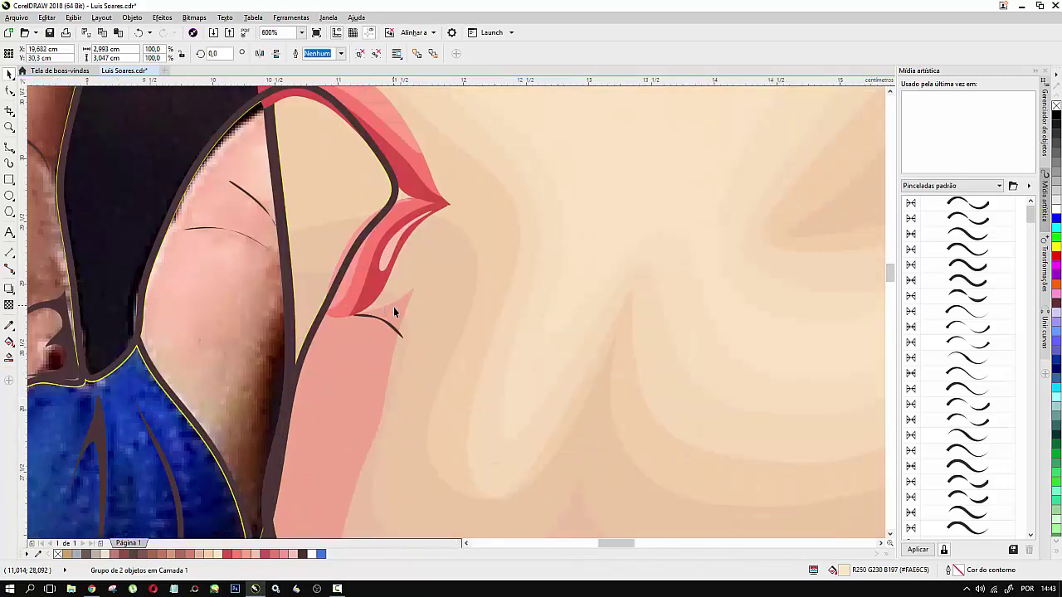
{"action": "scroll", "coordinate": [383, 309], "scroll_direction": "down", "scroll_amount": 4}
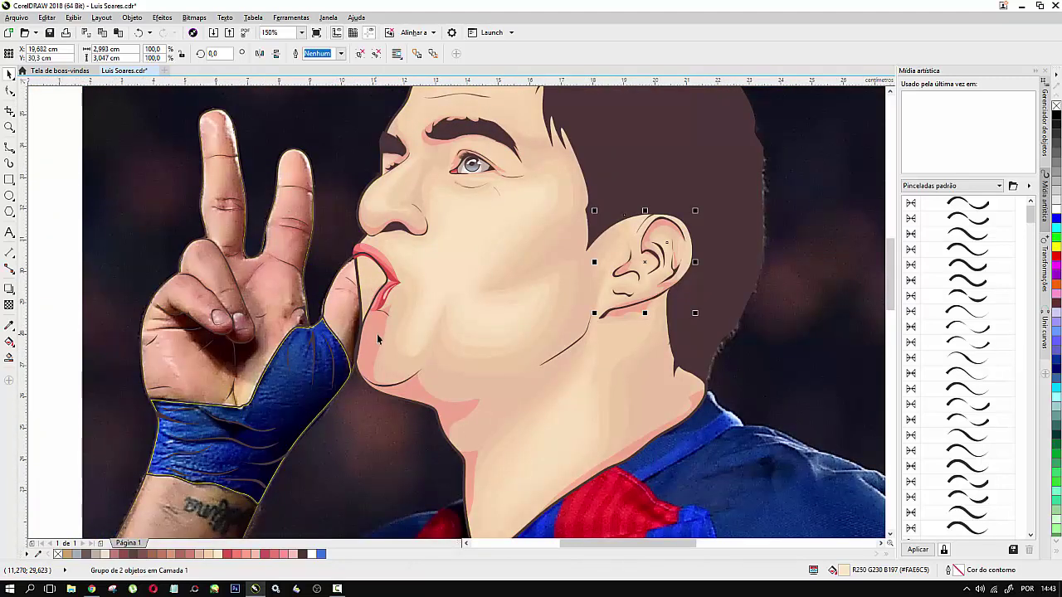
{"action": "scroll", "coordinate": [557, 249], "scroll_direction": "down", "scroll_amount": 3}
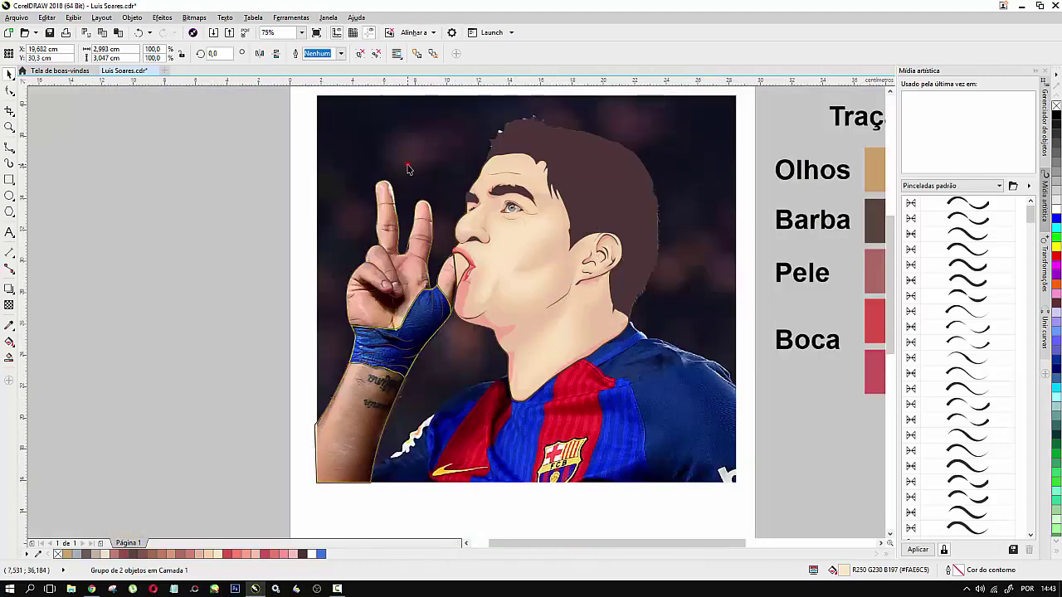
{"action": "left_click", "coordinate": [230, 176]}
{"action": "scroll", "coordinate": [513, 163], "scroll_direction": "up", "scroll_amount": 2}
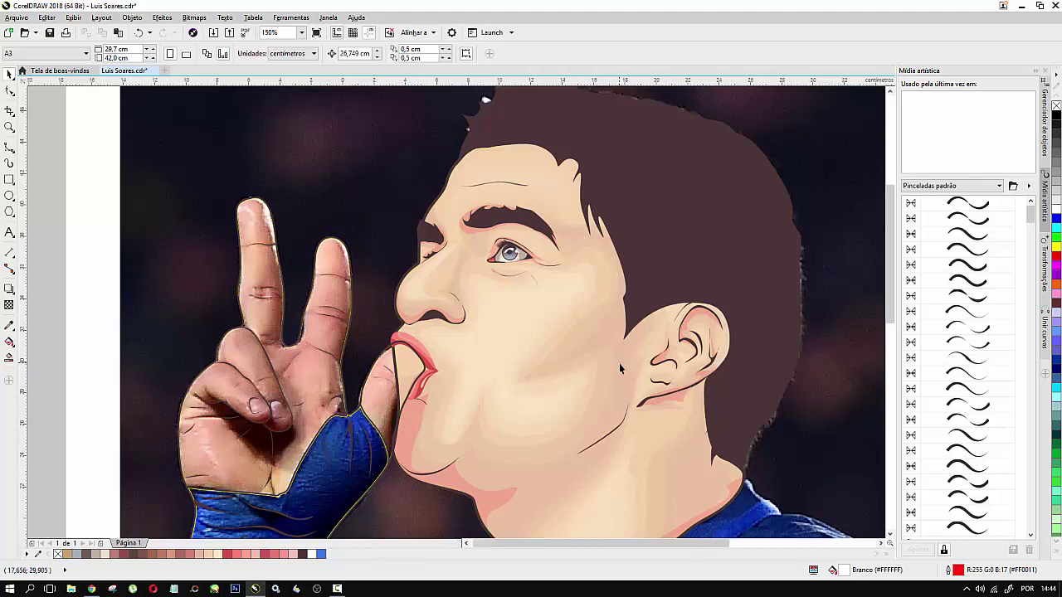
{"action": "scroll", "coordinate": [619, 363], "scroll_direction": "down", "scroll_amount": 2}
{"action": "scroll", "coordinate": [623, 419], "scroll_direction": "up", "scroll_amount": 2}
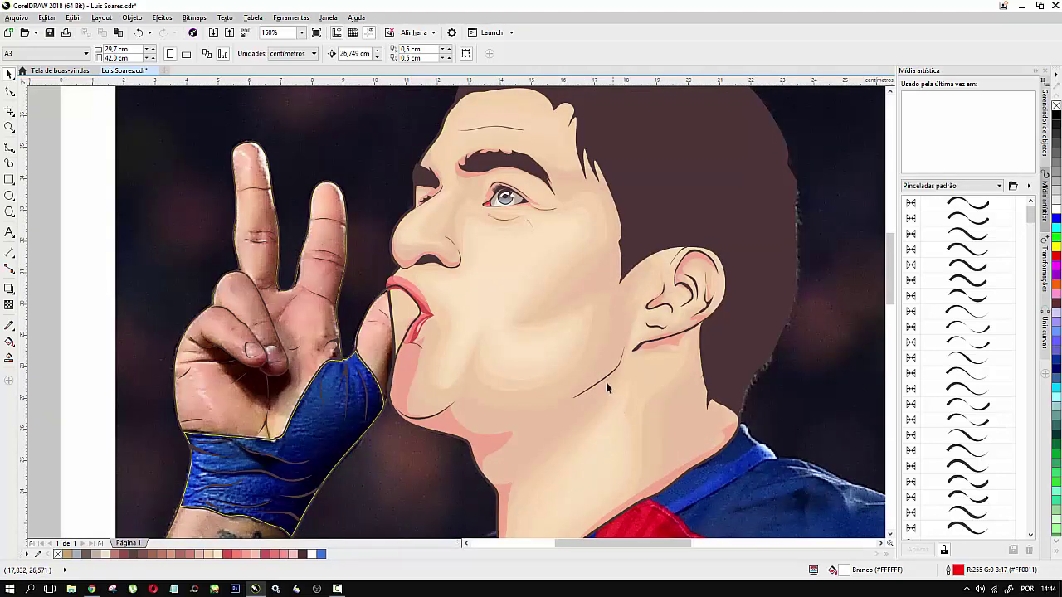
Step: Set the transparency of the tan shadow group covering the face and neck to 43 and deselect it
{"action": "left_click", "coordinate": [498, 407]}
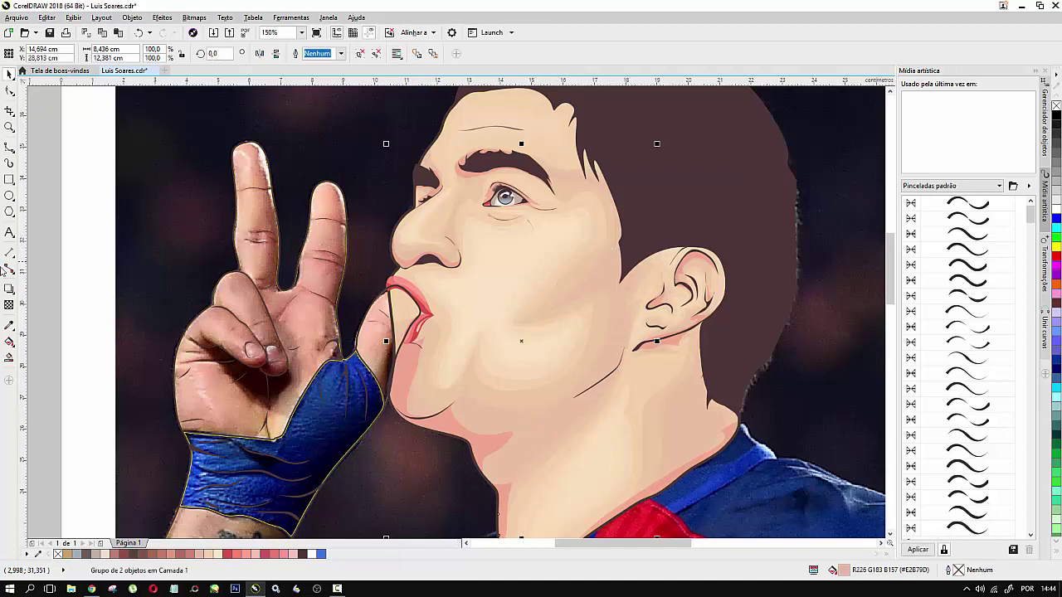
{"action": "left_click", "coordinate": [9, 304]}
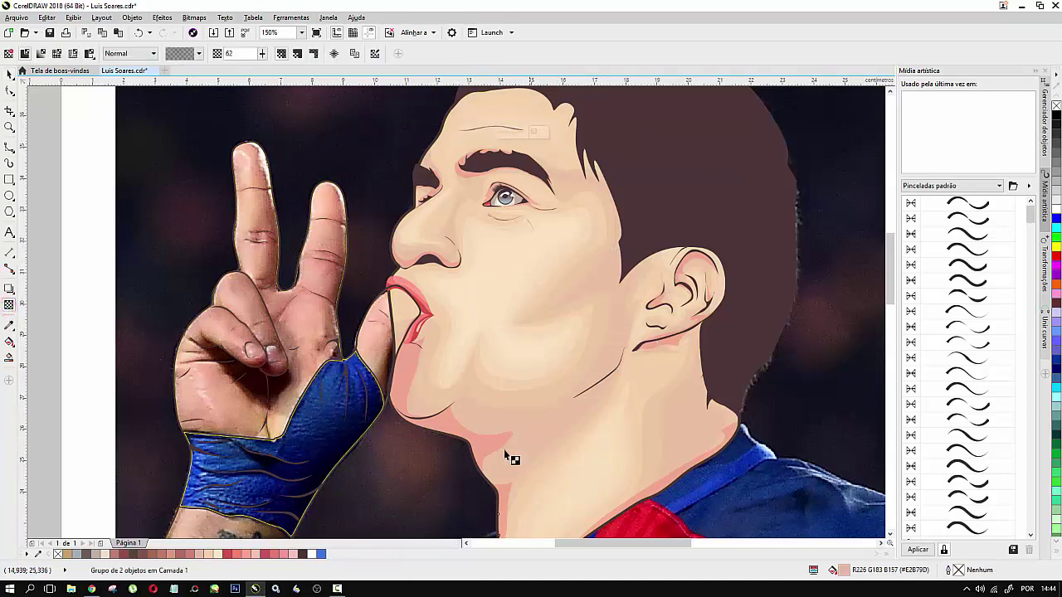
{"action": "left_click_drag", "start_coordinate": [512, 134], "coordinate": [509, 132]}
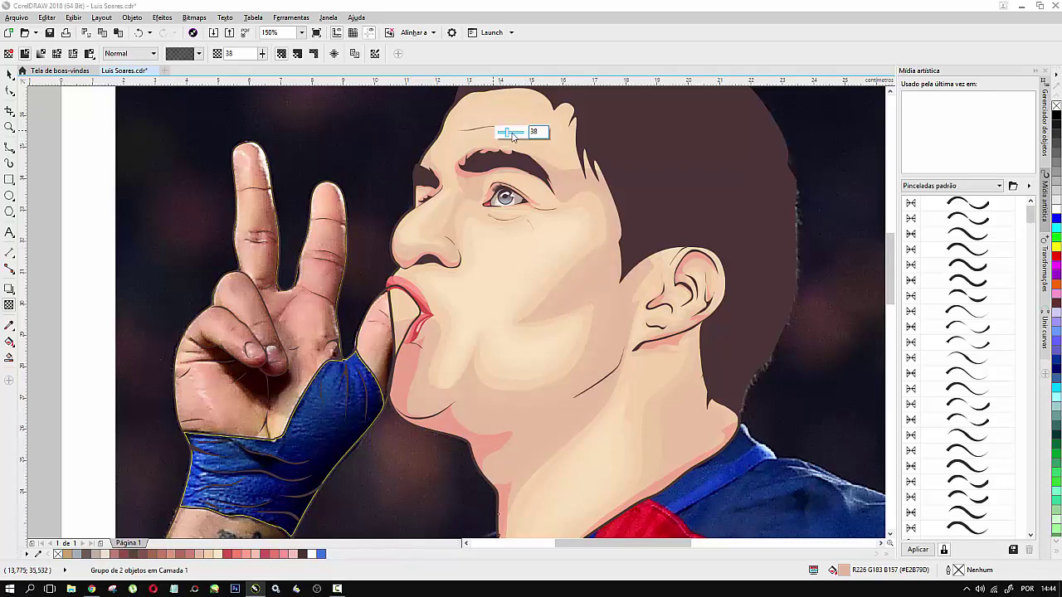
{"action": "scroll", "coordinate": [527, 300], "scroll_direction": "down", "scroll_amount": 3}
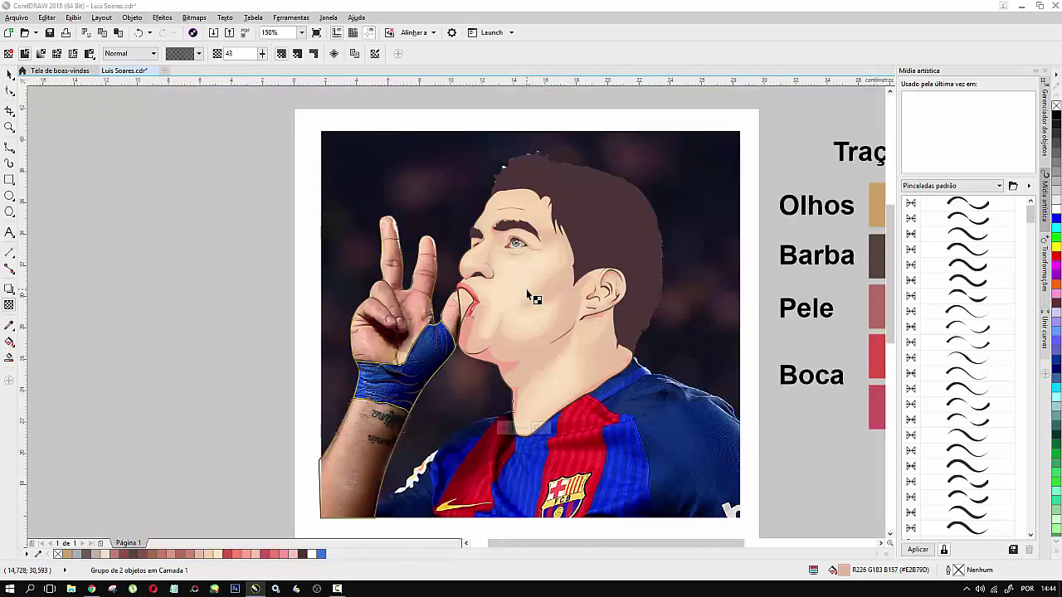
{"action": "scroll", "coordinate": [508, 297], "scroll_direction": "up", "scroll_amount": 3}
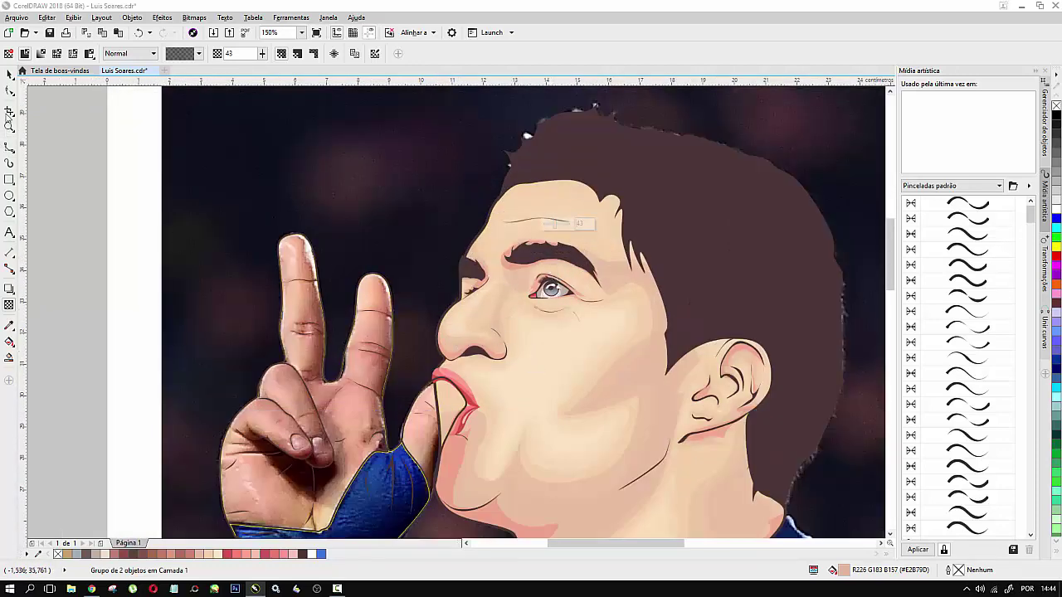
{"action": "left_click", "coordinate": [8, 75]}
{"action": "scroll", "coordinate": [473, 354], "scroll_direction": "up", "scroll_amount": 1}
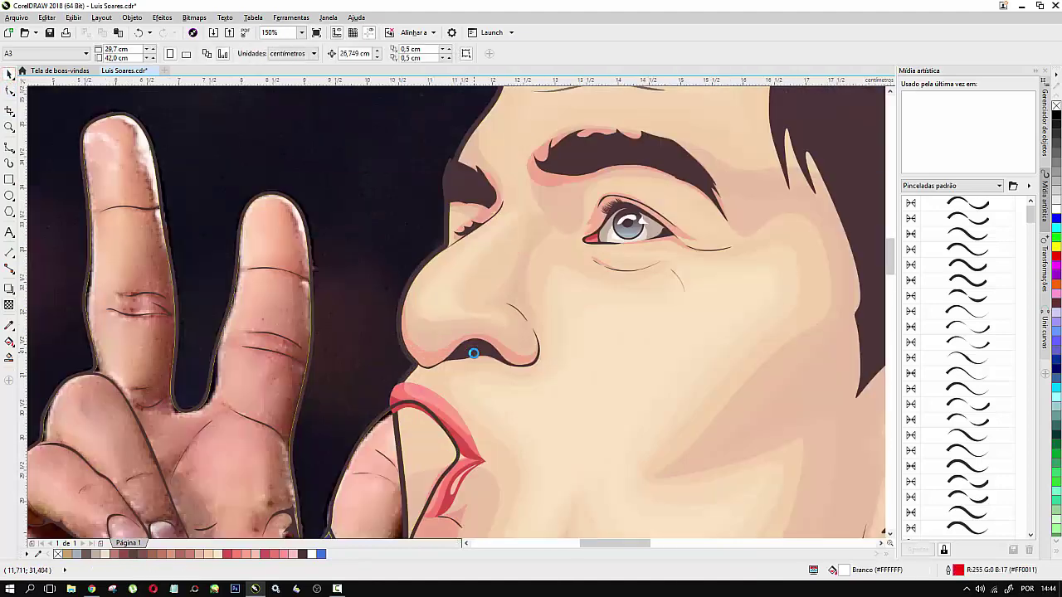
{"action": "scroll", "coordinate": [458, 350], "scroll_direction": "down", "scroll_amount": 1}
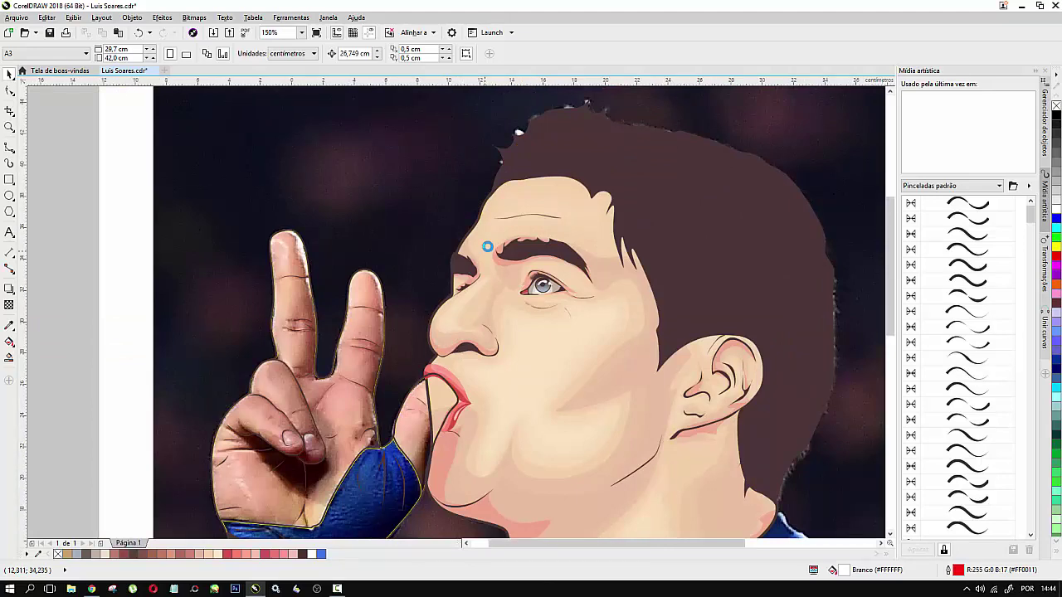
{"action": "scroll", "coordinate": [487, 249], "scroll_direction": "down", "scroll_amount": 2}
{"action": "scroll", "coordinate": [478, 285], "scroll_direction": "up", "scroll_amount": 1}
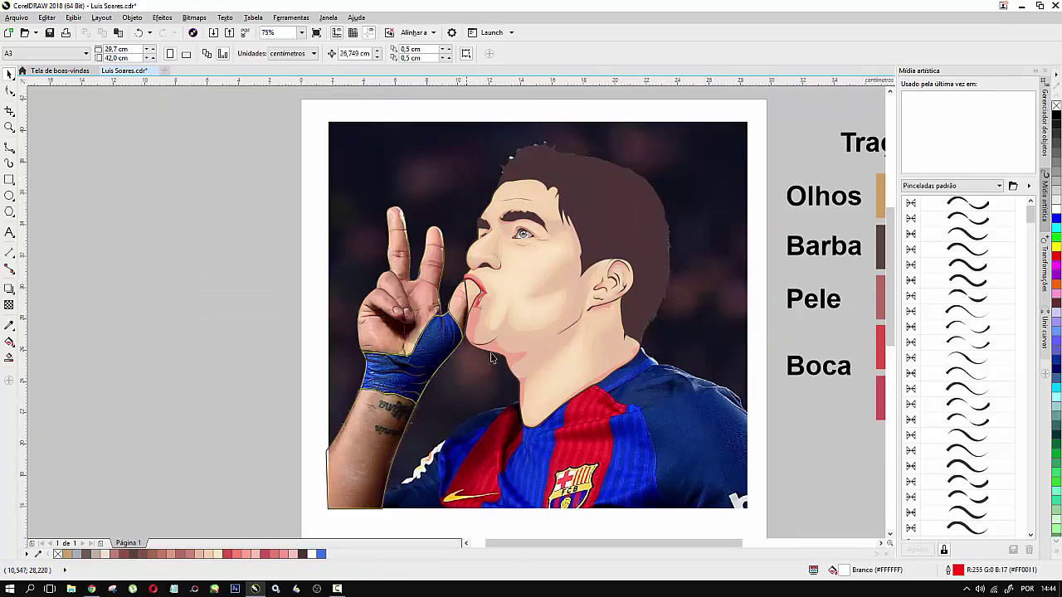
Step: Trace the dark shadow under the folded fingers in the palm with a B-spline curve using a hairline outline
{"action": "scroll", "coordinate": [509, 262], "scroll_direction": "up", "scroll_amount": 2}
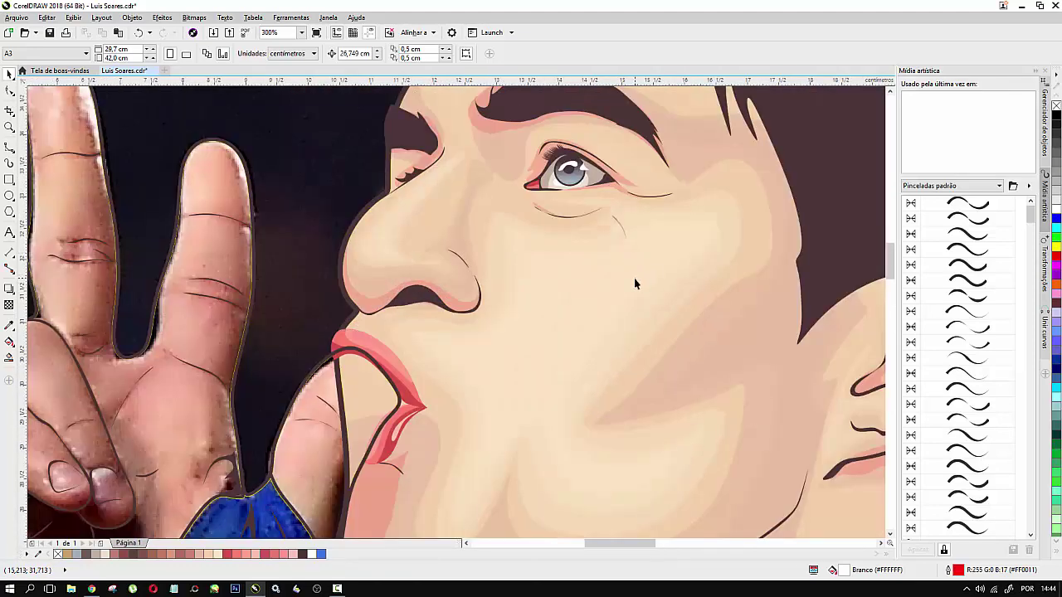
{"action": "scroll", "coordinate": [633, 277], "scroll_direction": "down", "scroll_amount": 2}
{"action": "scroll", "coordinate": [695, 327], "scroll_direction": "up", "scroll_amount": 1}
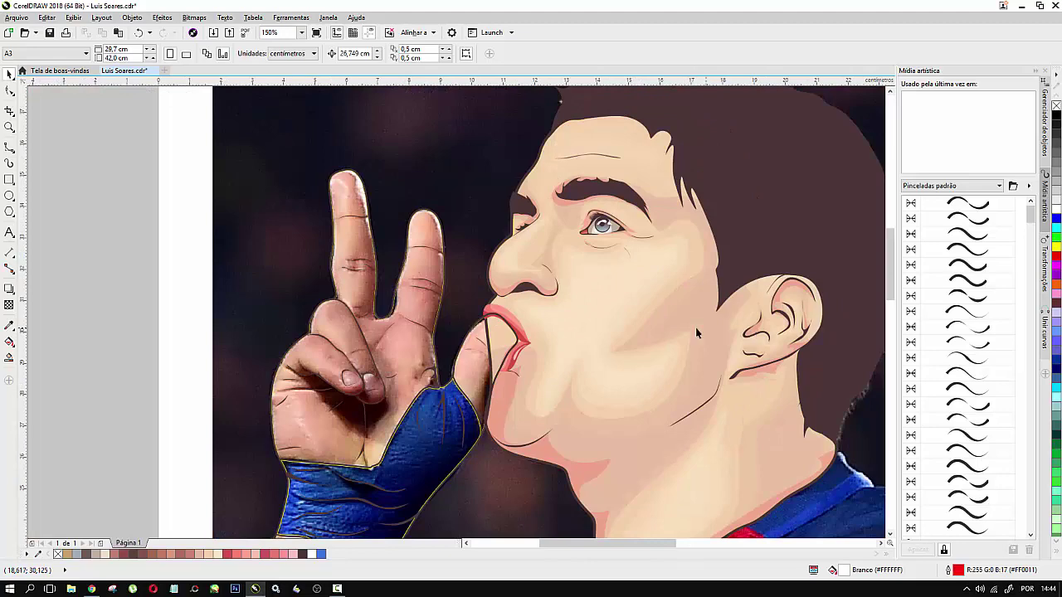
{"action": "left_click", "coordinate": [8, 148]}
{"action": "scroll", "coordinate": [364, 206], "scroll_direction": "up", "scroll_amount": 1}
{"action": "left_click", "coordinate": [335, 138]}
{"action": "left_click", "coordinate": [8, 73]}
{"action": "left_click", "coordinate": [348, 54]}
{"action": "scroll", "coordinate": [367, 274], "scroll_direction": "down", "scroll_amount": 1}
{"action": "left_click", "coordinate": [8, 147]}
{"action": "left_click", "coordinate": [405, 263]}
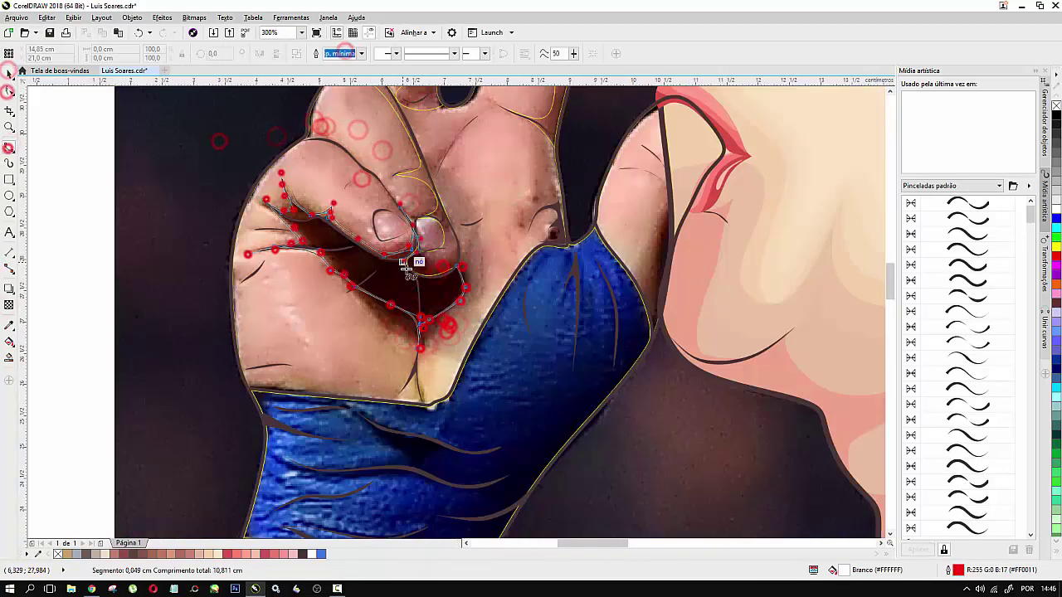
Step: Trace further shadow shapes on the hand and start one along the forearm's edge below the blue wrist wrap
{"action": "left_click", "coordinate": [8, 73]}
{"action": "scroll", "coordinate": [531, 299], "scroll_direction": "down", "scroll_amount": 1}
{"action": "left_click", "coordinate": [8, 148]}
{"action": "scroll", "coordinate": [564, 305], "scroll_direction": "up", "scroll_amount": 2}
{"action": "left_click", "coordinate": [8, 91]}
{"action": "scroll", "coordinate": [531, 327], "scroll_direction": "down", "scroll_amount": 3}
{"action": "left_click", "coordinate": [8, 148]}
{"action": "left_click", "coordinate": [536, 394]}
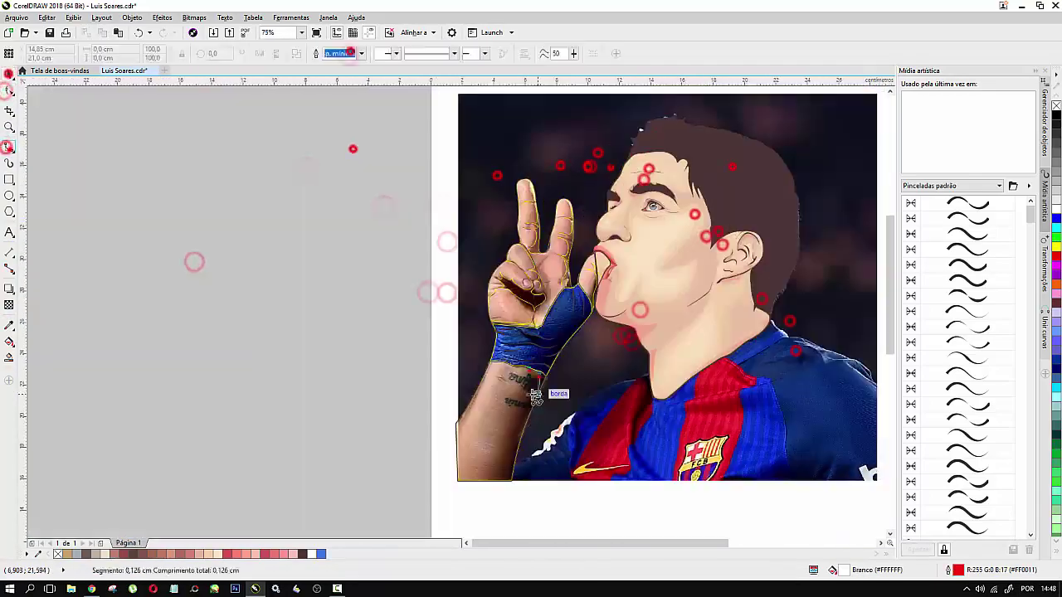
Step: Fill the traced hand and forearm shadow shapes with coral pink and remove their outlines
{"action": "scroll", "coordinate": [564, 332], "scroll_direction": "up", "scroll_amount": 1}
{"action": "left_click", "coordinate": [8, 72]}
{"action": "scroll", "coordinate": [439, 263], "scroll_direction": "up", "scroll_amount": 1}
{"action": "left_click", "coordinate": [235, 553]}
{"action": "left_click", "coordinate": [666, 542]}
{"action": "left_click", "coordinate": [189, 553]}
{"action": "right_click", "coordinate": [58, 554]}
Step: Trace a second layer of shadow shapes along the raised fingers and around the forearm, intersecting the forearm shape with the arm base
{"action": "left_click", "coordinate": [8, 148]}
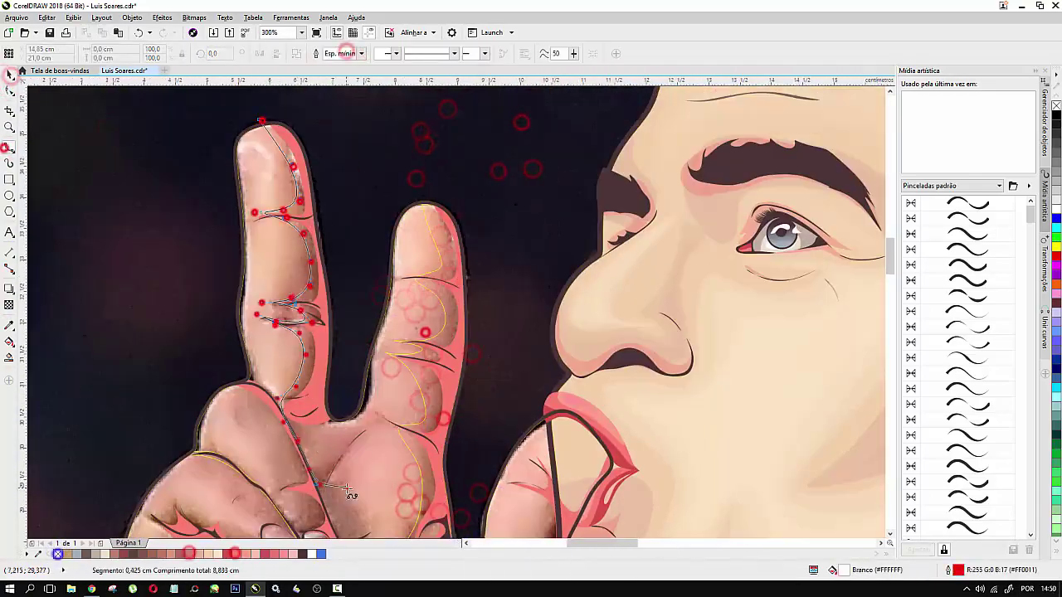
{"action": "left_click", "coordinate": [347, 490]}
{"action": "scroll", "coordinate": [347, 490], "scroll_direction": "down", "scroll_amount": 1}
{"action": "left_click", "coordinate": [9, 73]}
{"action": "left_click", "coordinate": [349, 54]}
{"action": "scroll", "coordinate": [373, 393], "scroll_direction": "down", "scroll_amount": 1}
{"action": "scroll", "coordinate": [202, 259], "scroll_direction": "down", "scroll_amount": 2}
{"action": "left_click", "coordinate": [9, 150]}
{"action": "left_click", "coordinate": [9, 73]}
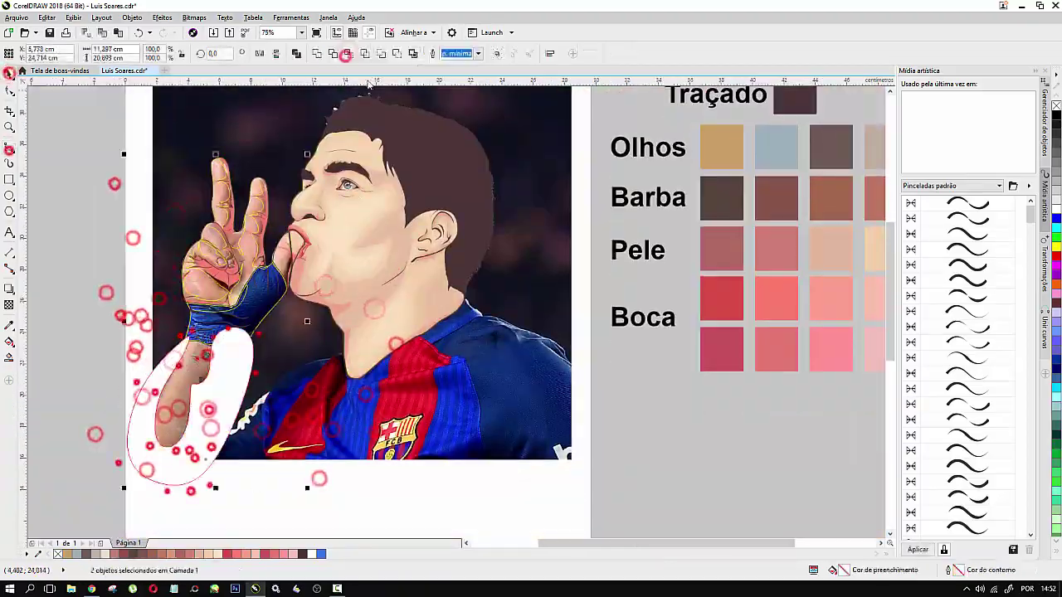
Step: Trace nested highlight shapes on the palm and the folded finger with hairline B-spline curves
{"action": "scroll", "coordinate": [199, 249], "scroll_direction": "up", "scroll_amount": 2}
{"action": "left_click", "coordinate": [10, 150]}
{"action": "left_click", "coordinate": [347, 52]}
{"action": "scroll", "coordinate": [464, 349], "scroll_direction": "down", "scroll_amount": 1}
{"action": "scroll", "coordinate": [365, 355], "scroll_direction": "up", "scroll_amount": 1}
{"action": "left_click", "coordinate": [9, 146]}
{"action": "scroll", "coordinate": [408, 116], "scroll_direction": "up", "scroll_amount": 1}
{"action": "left_click", "coordinate": [7, 145]}
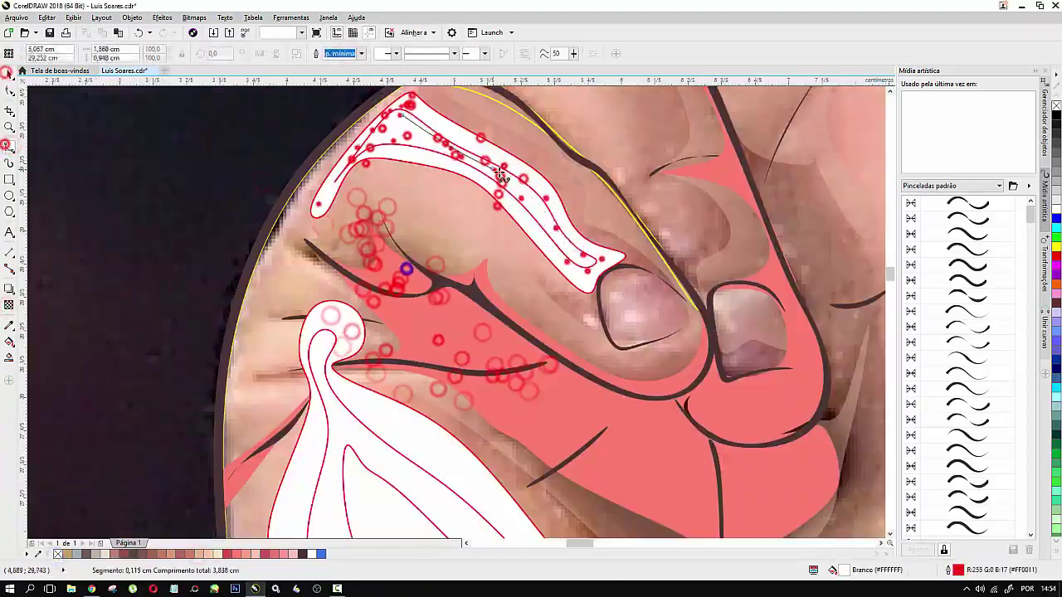
Step: Trace nested highlight shapes along the second raised finger and on the thumb with hairline B-spline curves
{"action": "left_click", "coordinate": [8, 73]}
{"action": "scroll", "coordinate": [407, 106], "scroll_direction": "down", "scroll_amount": 1}
{"action": "left_click", "coordinate": [8, 146]}
{"action": "scroll", "coordinate": [343, 301], "scroll_direction": "up", "scroll_amount": 1}
{"action": "left_click", "coordinate": [8, 146]}
{"action": "scroll", "coordinate": [327, 256], "scroll_direction": "down", "scroll_amount": 1}
{"action": "left_click", "coordinate": [7, 145]}
{"action": "left_click", "coordinate": [8, 73]}
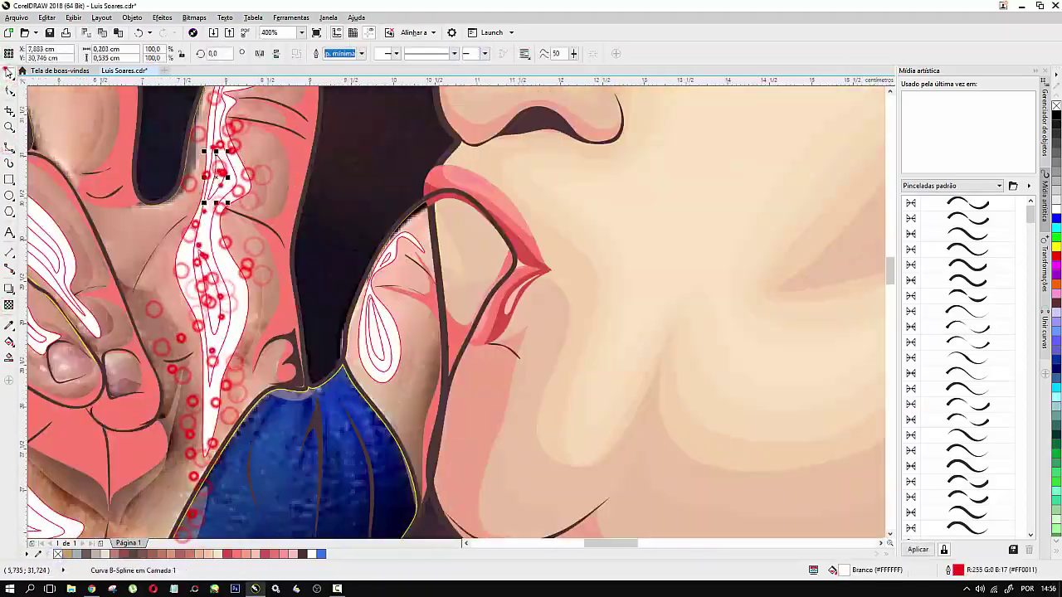
Step: Trace the remaining highlight shapes down to the forearm and select both layers of hand and forearm highlights
{"action": "scroll", "coordinate": [218, 133], "scroll_direction": "up", "scroll_amount": 1}
{"action": "left_click", "coordinate": [9, 146]}
{"action": "left_click", "coordinate": [8, 73]}
{"action": "scroll", "coordinate": [178, 124], "scroll_direction": "down", "scroll_amount": 1}
{"action": "scroll", "coordinate": [434, 296], "scroll_direction": "down", "scroll_amount": 1}
{"action": "left_click", "coordinate": [8, 146]}
{"action": "left_click", "coordinate": [8, 73]}
{"action": "scroll", "coordinate": [470, 294], "scroll_direction": "down", "scroll_amount": 1}
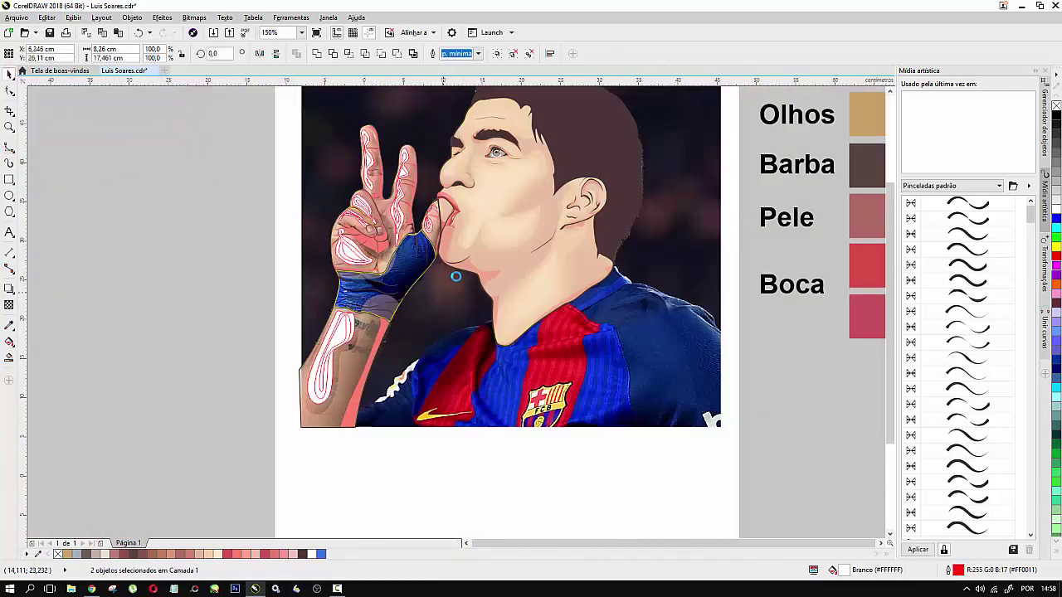
Step: Fill the selected hand and forearm highlights with the pale skin tone #FAE6C5 and remove their outlines
{"action": "scroll", "coordinate": [448, 249], "scroll_direction": "down", "scroll_amount": 3}
{"action": "scroll", "coordinate": [442, 235], "scroll_direction": "up", "scroll_amount": 4}
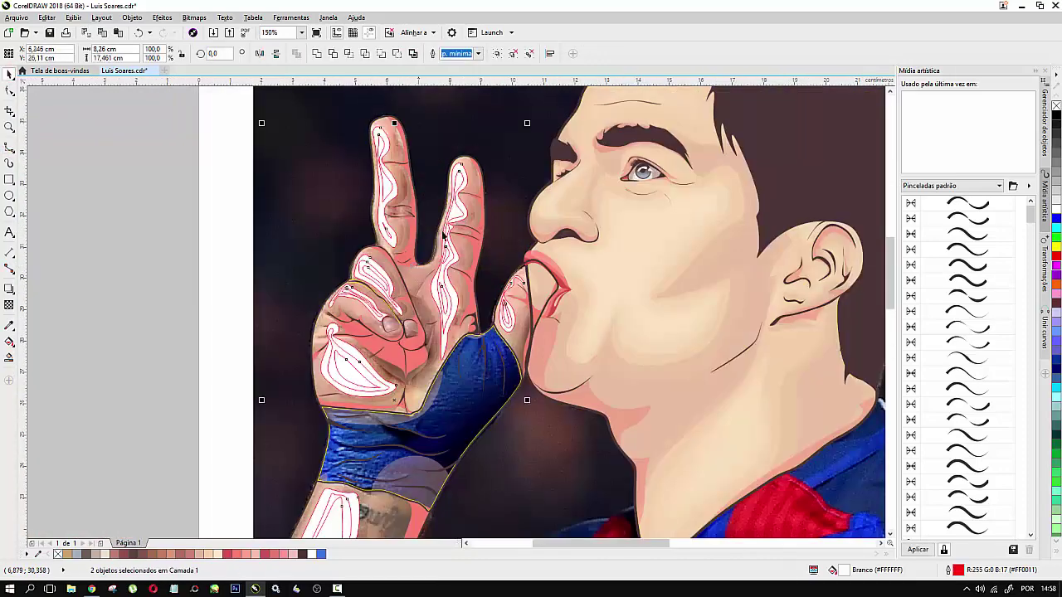
{"action": "scroll", "coordinate": [442, 235], "scroll_direction": "down", "scroll_amount": 4}
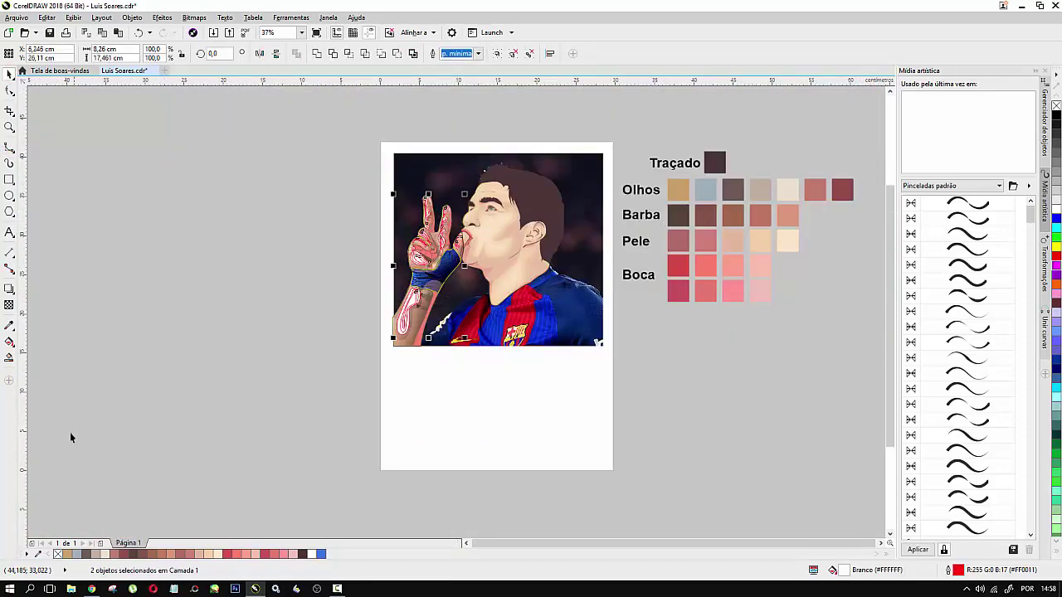
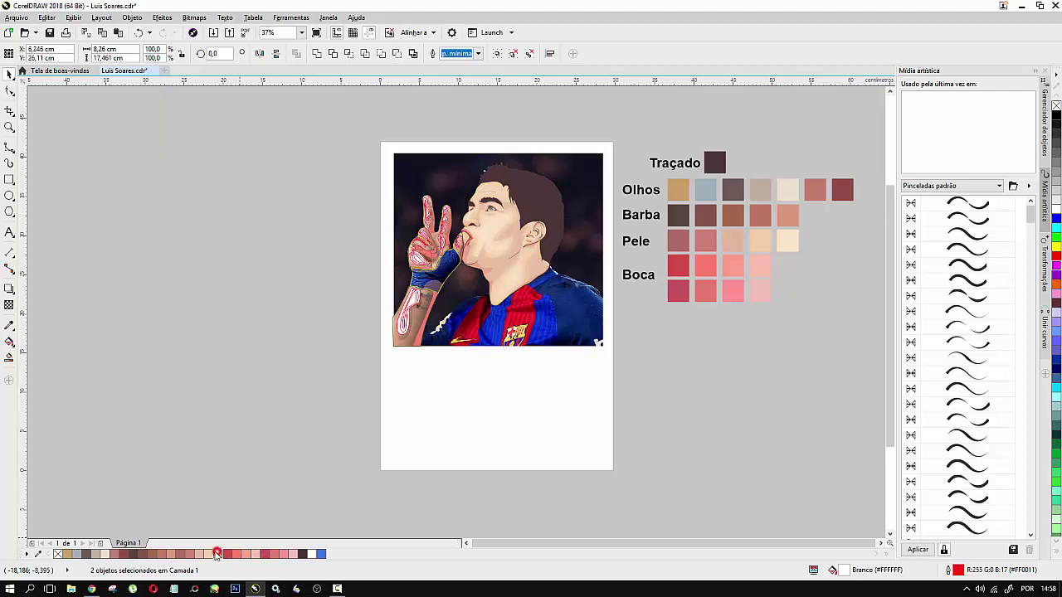
{"action": "scroll", "coordinate": [413, 287], "scroll_direction": "up", "scroll_amount": 2}
{"action": "scroll", "coordinate": [412, 286], "scroll_direction": "up", "scroll_amount": 4}
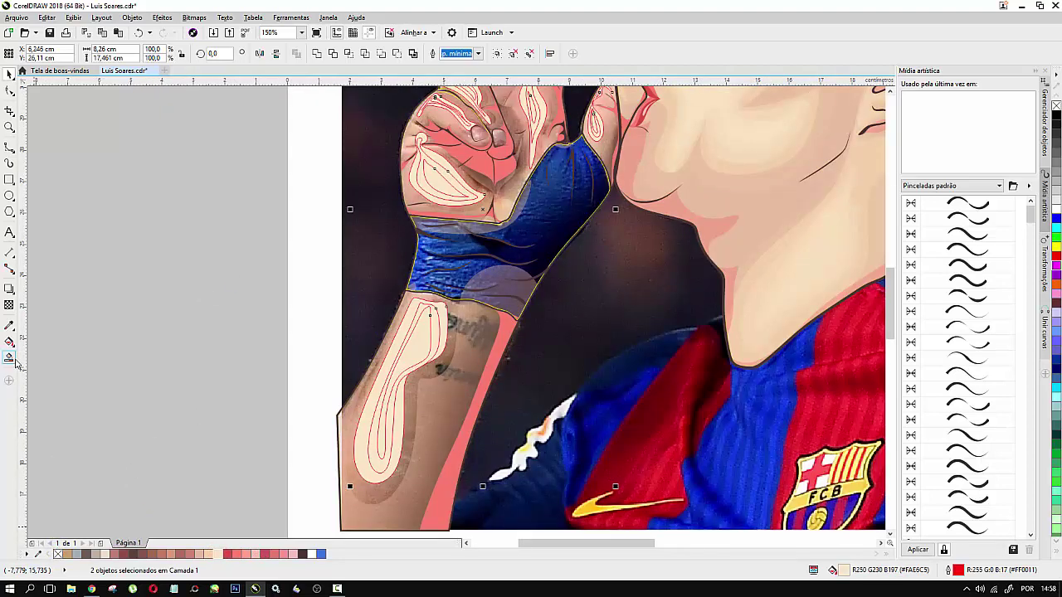
{"action": "right_click", "coordinate": [54, 553]}
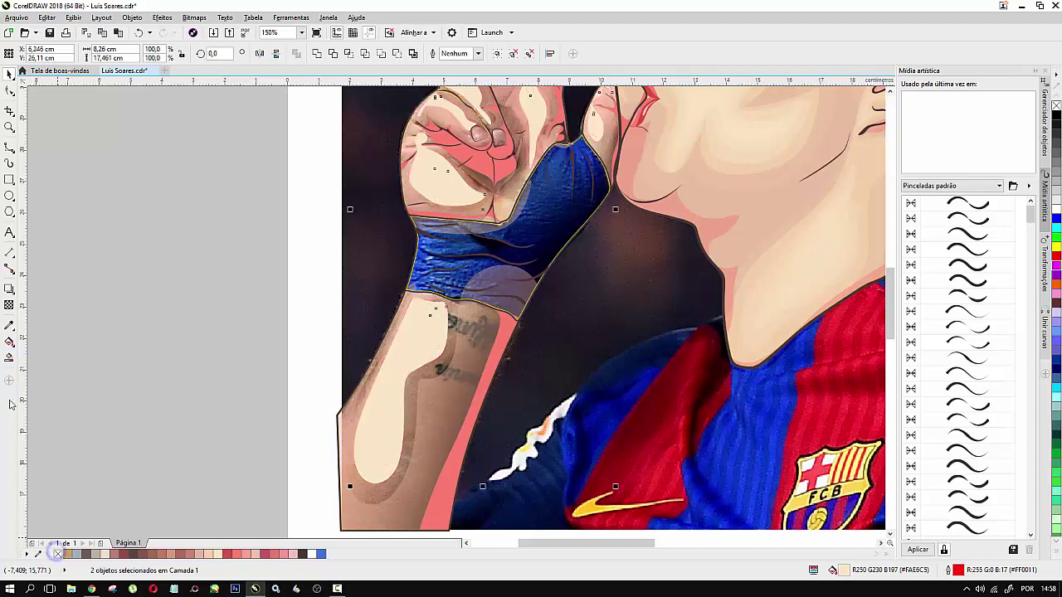
Step: Set the transparency of the hand and forearm highlights to 74 and deselect them
{"action": "left_click", "coordinate": [9, 304]}
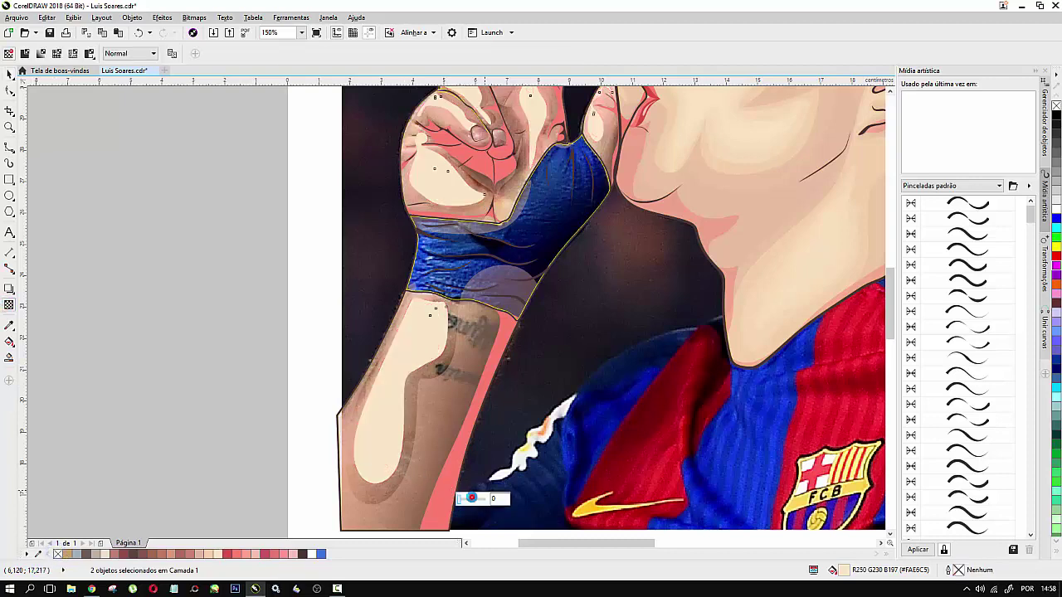
{"action": "left_click_drag", "start_coordinate": [472, 498], "coordinate": [480, 498]}
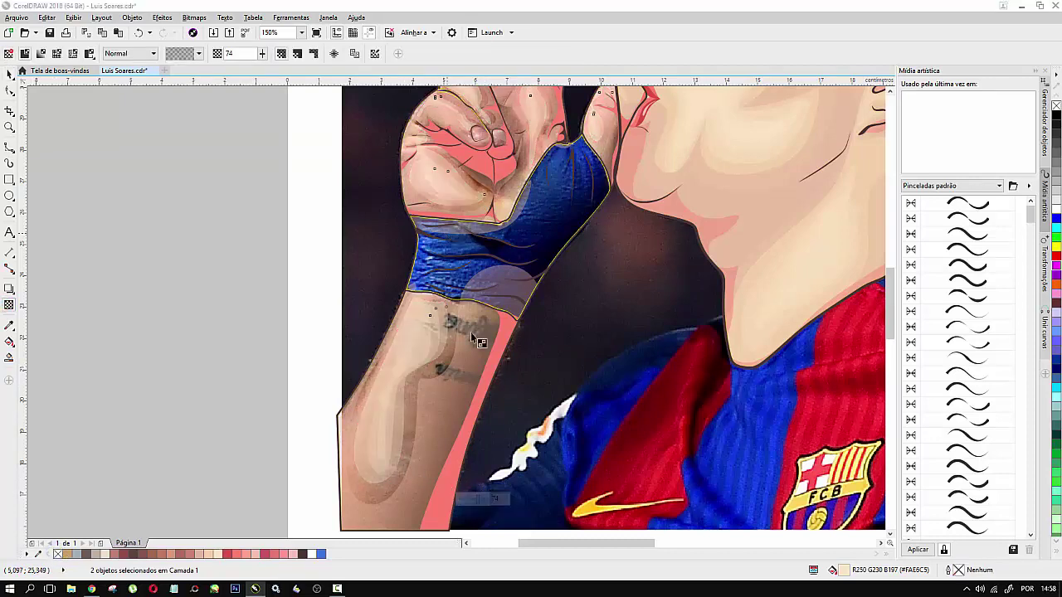
{"action": "left_click", "coordinate": [8, 73]}
{"action": "left_click", "coordinate": [287, 310]}
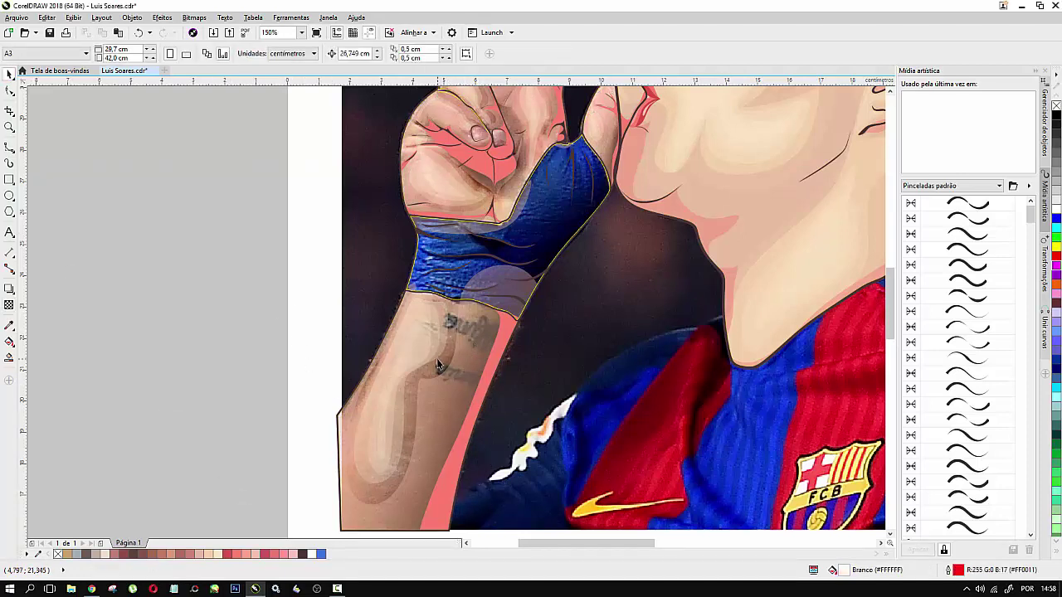
Step: Fill the base shape of the hand and forearm with the skin tone #F3D0AA
{"action": "left_click", "coordinate": [438, 366]}
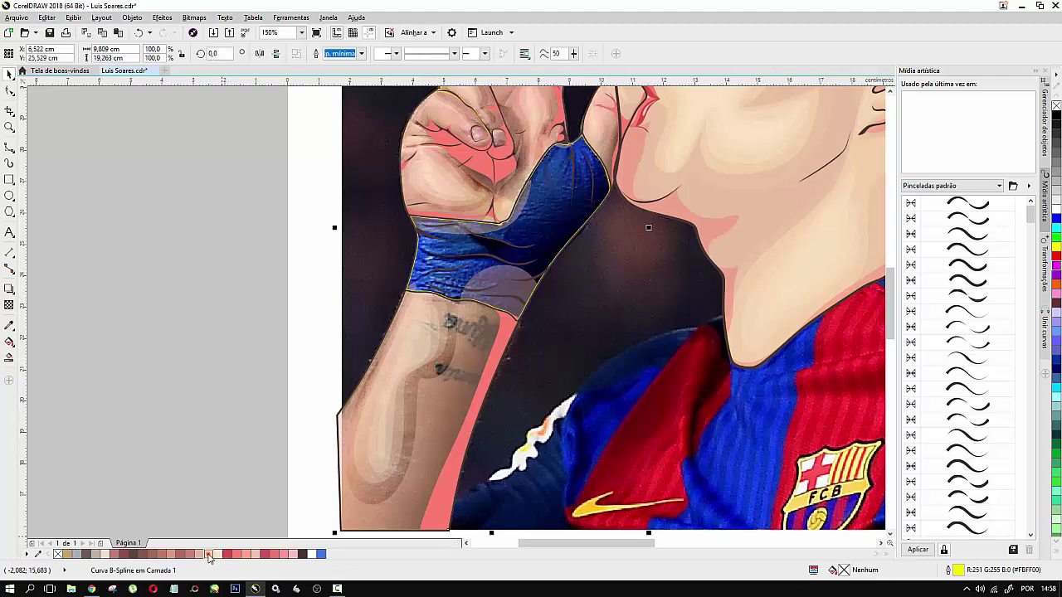
{"action": "left_click", "coordinate": [209, 557]}
{"action": "scroll", "coordinate": [419, 307], "scroll_direction": "down", "scroll_amount": 1}
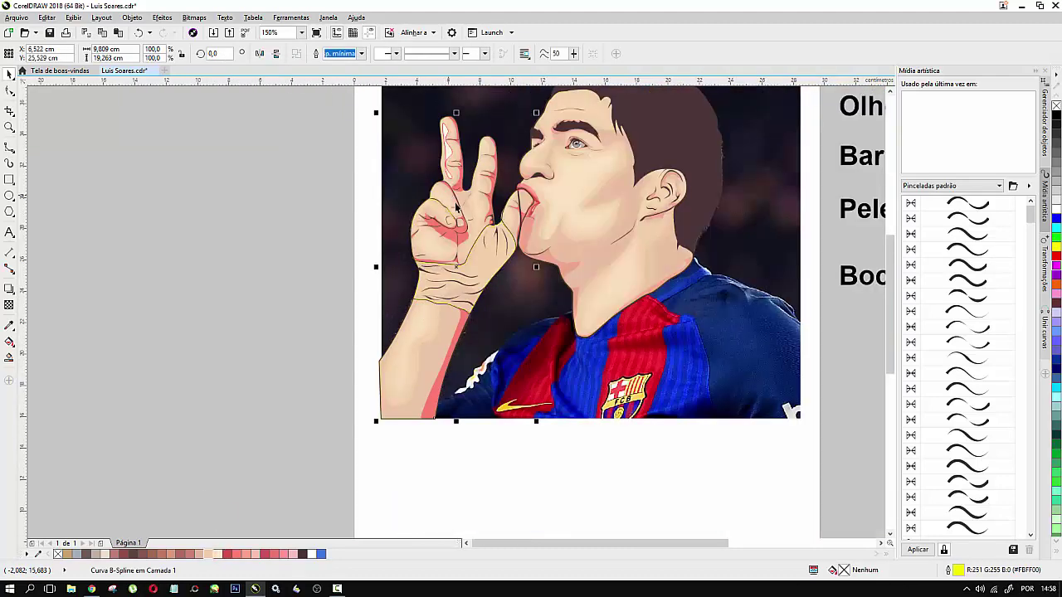
Step: Examine the white shape on the raised index finger close up and check which highlight group it belongs to
{"action": "scroll", "coordinate": [448, 153], "scroll_direction": "up", "scroll_amount": 2}
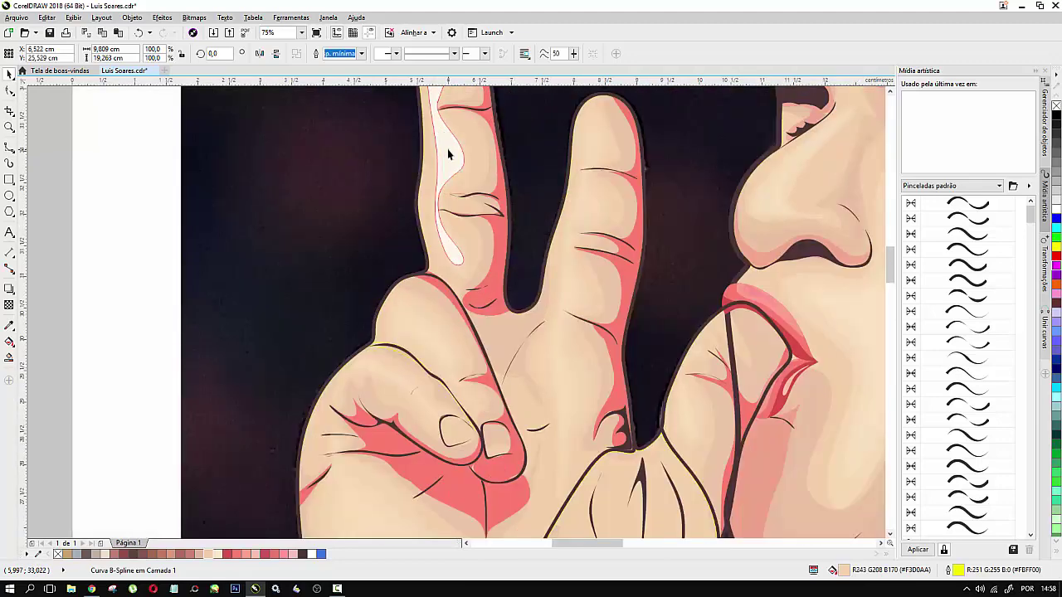
{"action": "left_click", "coordinate": [448, 154]}
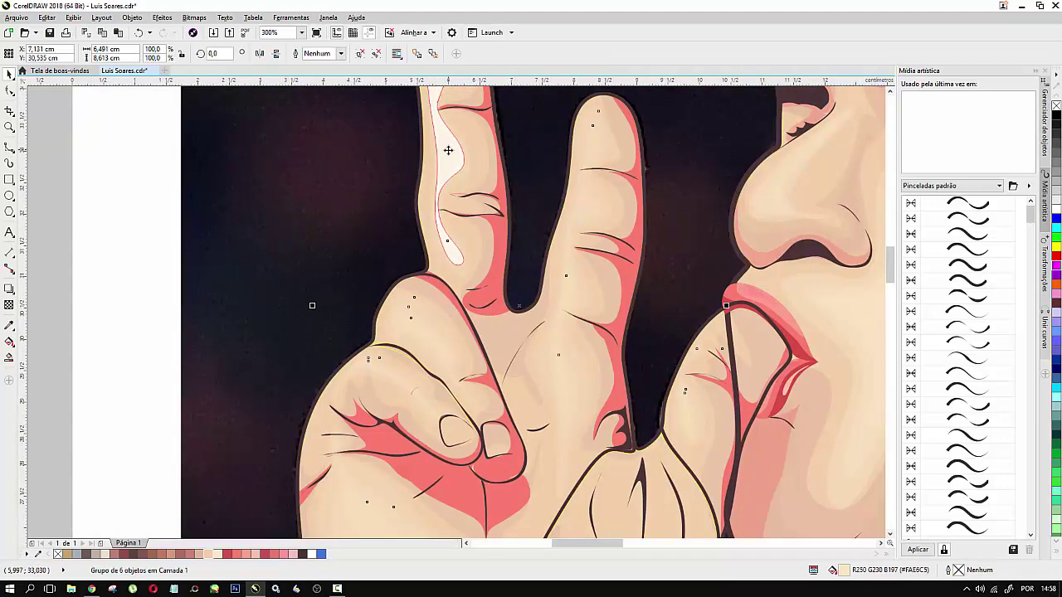
{"action": "scroll", "coordinate": [448, 150], "scroll_direction": "down", "scroll_amount": 3}
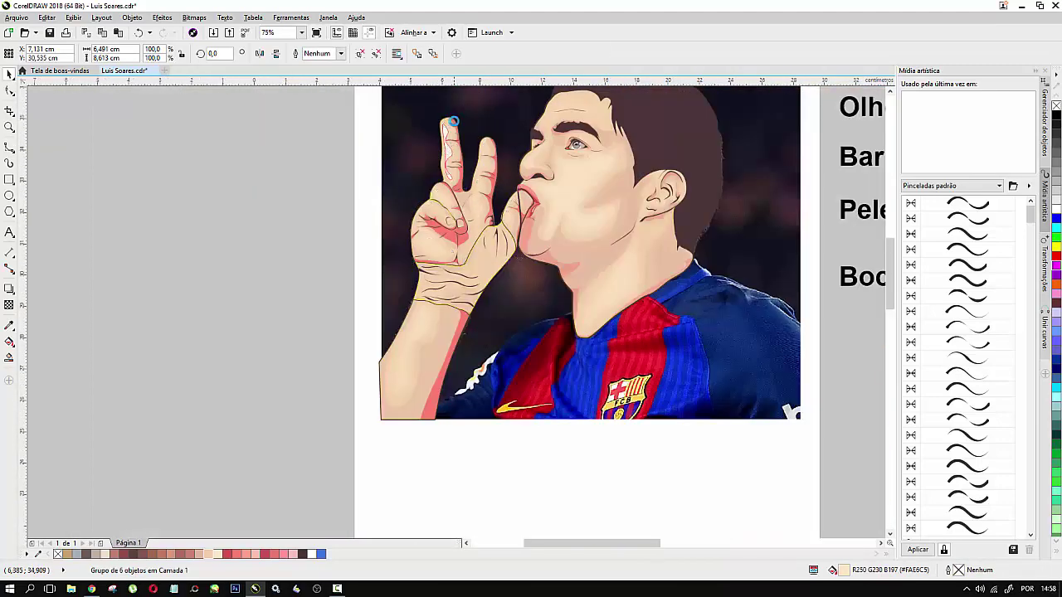
{"action": "scroll", "coordinate": [448, 141], "scroll_direction": "up", "scroll_amount": 3}
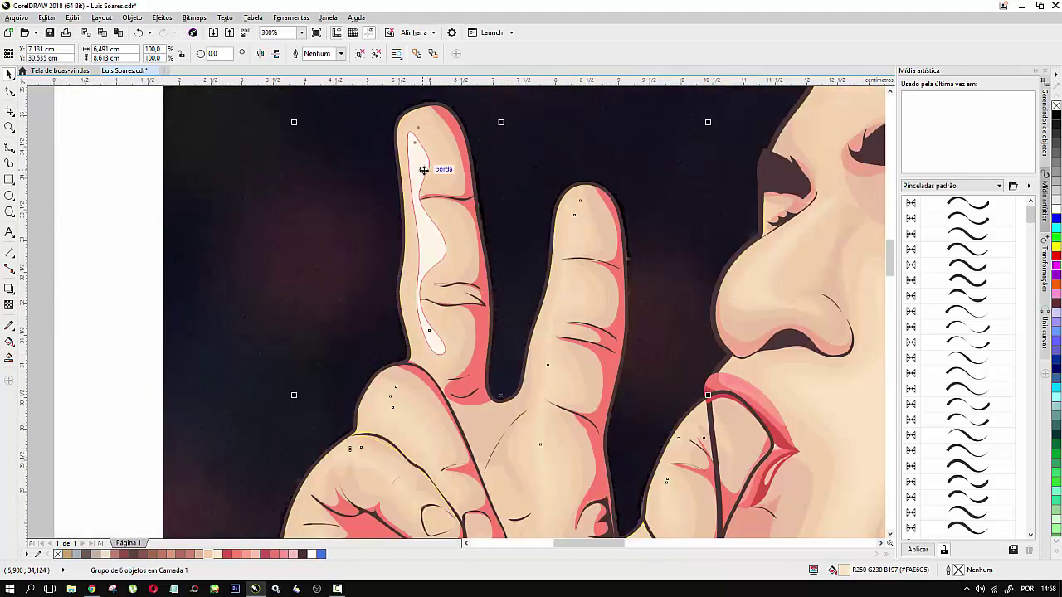
{"action": "left_click", "coordinate": [113, 130]}
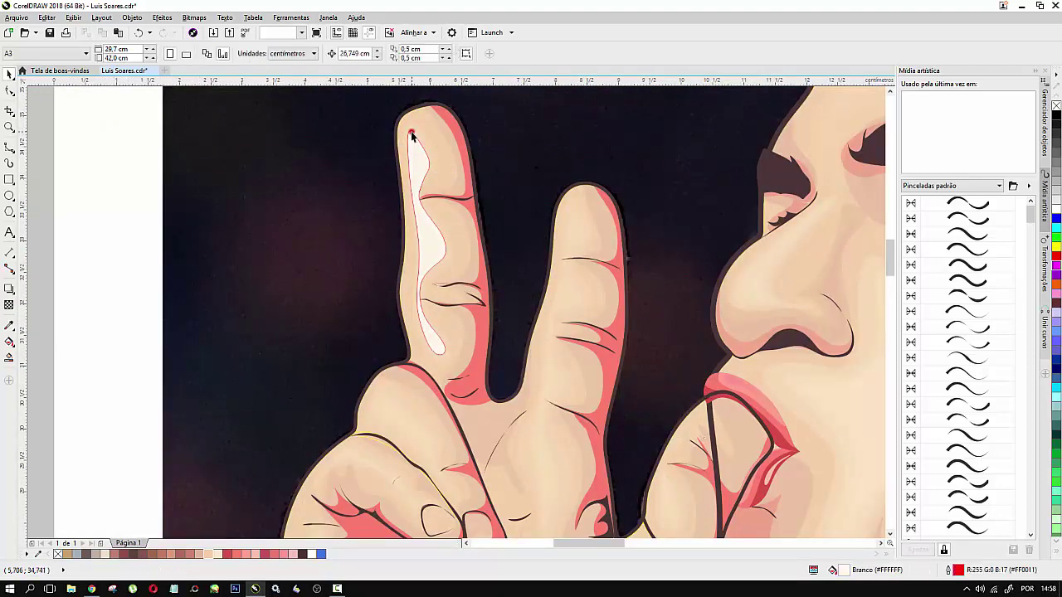
{"action": "left_click", "coordinate": [411, 133]}
{"action": "left_click", "coordinate": [410, 136]}
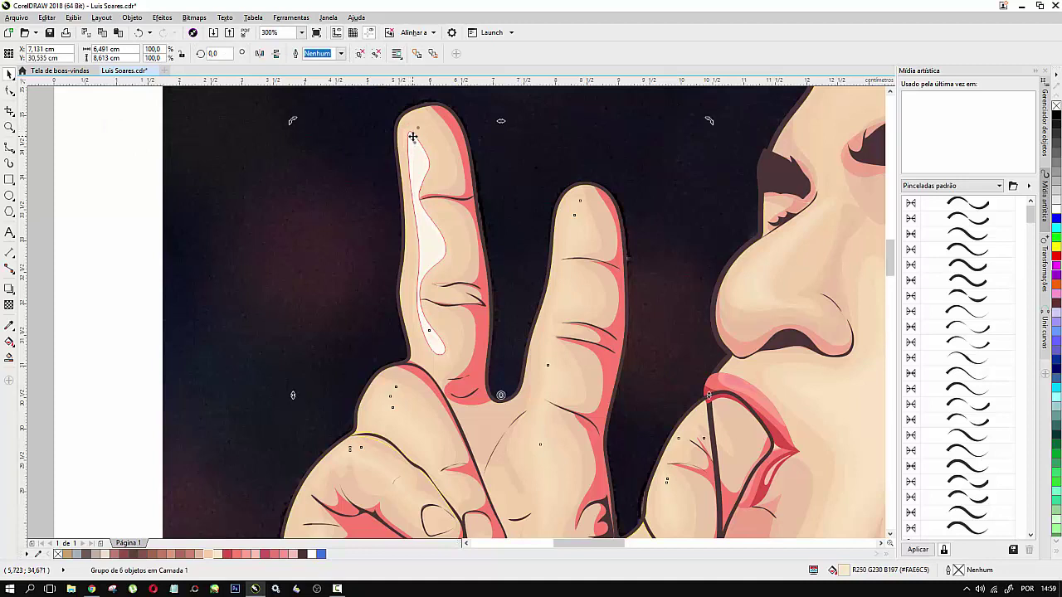
{"action": "left_click", "coordinate": [411, 136]}
{"action": "scroll", "coordinate": [412, 213], "scroll_direction": "down", "scroll_amount": 2}
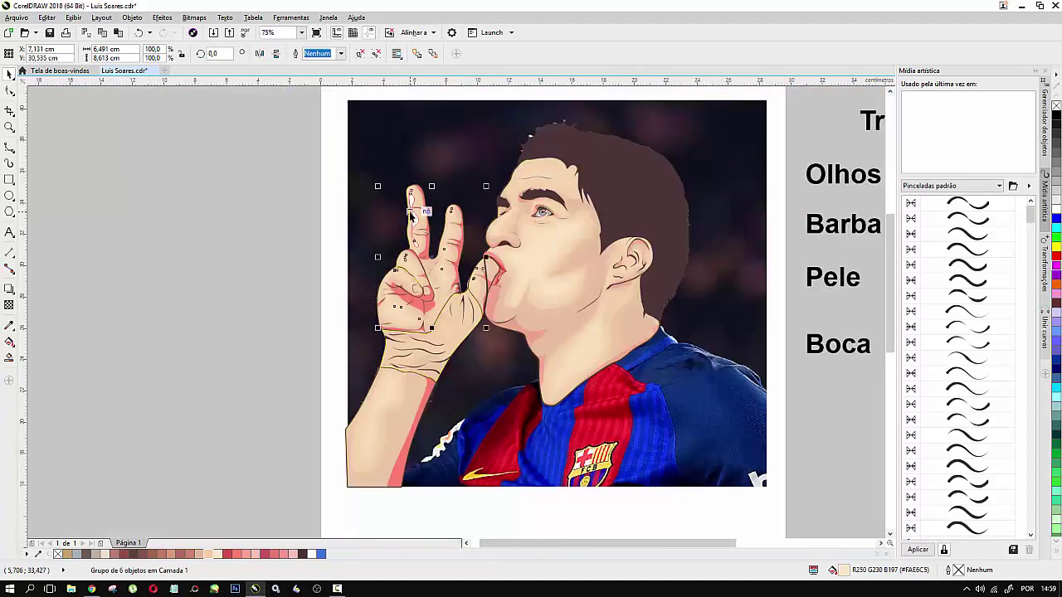
Step: Undo the arm base fill and the highlights' transparency and outline removal
{"action": "key", "text": "ctrl+z"}
{"action": "key", "text": "ctrl+z"}
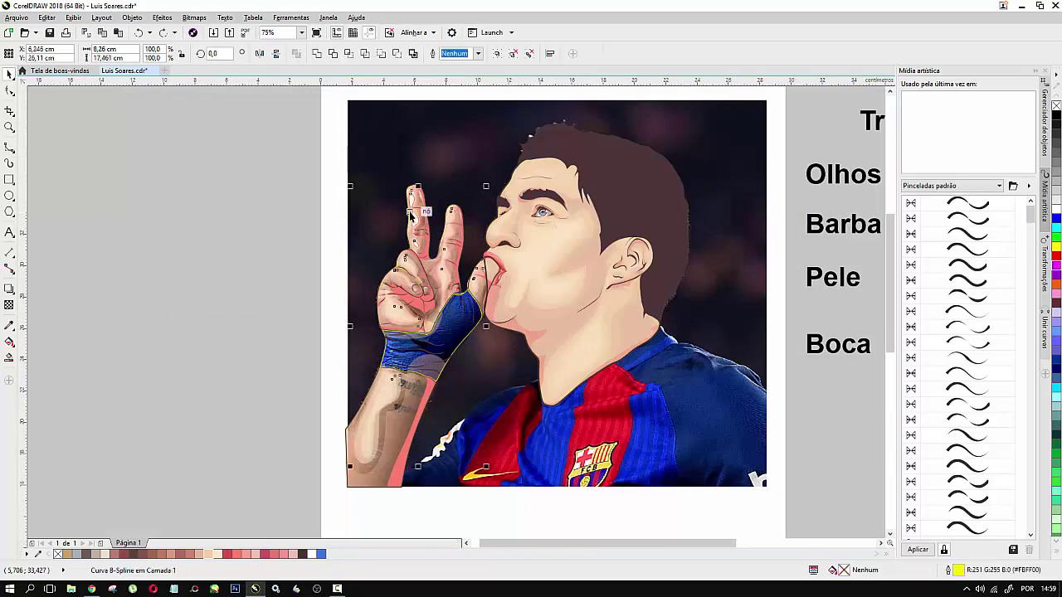
{"action": "key", "text": "ctrl+z"}
{"action": "key", "text": "ctrl+z"}
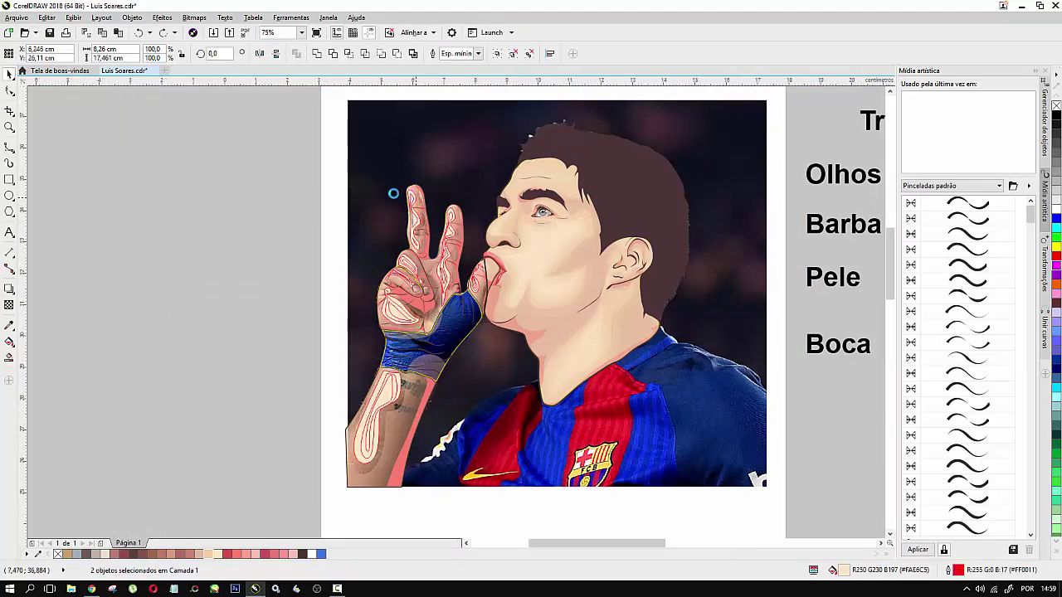
Step: Try shifting the highlight shapes sideways on the raised index finger to check the shape underneath
{"action": "scroll", "coordinate": [406, 195], "scroll_direction": "up", "scroll_amount": 2}
{"action": "scroll", "coordinate": [413, 179], "scroll_direction": "up", "scroll_amount": 2}
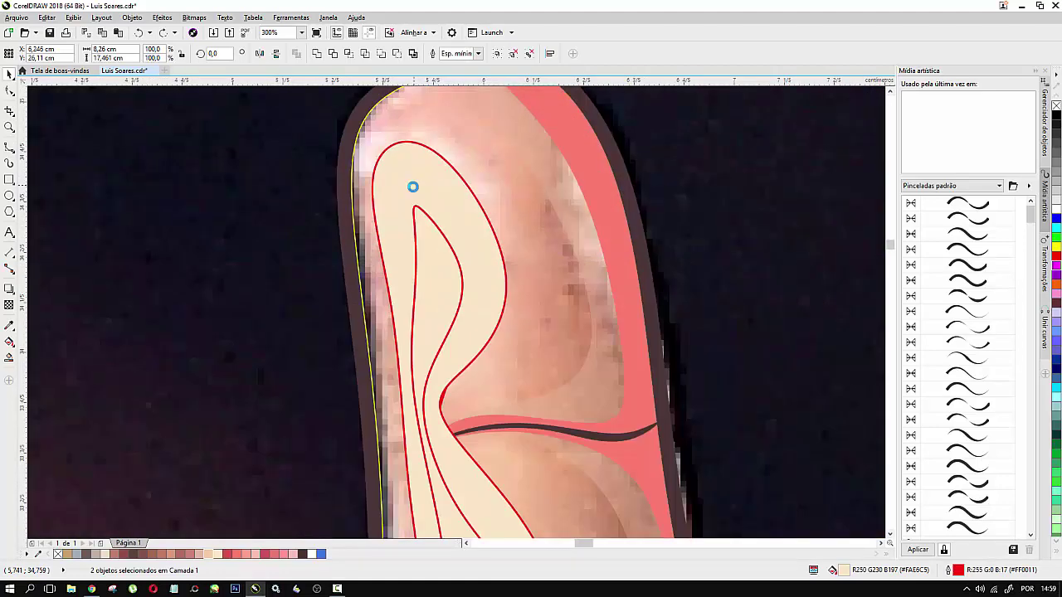
{"action": "left_click_drag", "start_coordinate": [418, 186], "coordinate": [464, 193]}
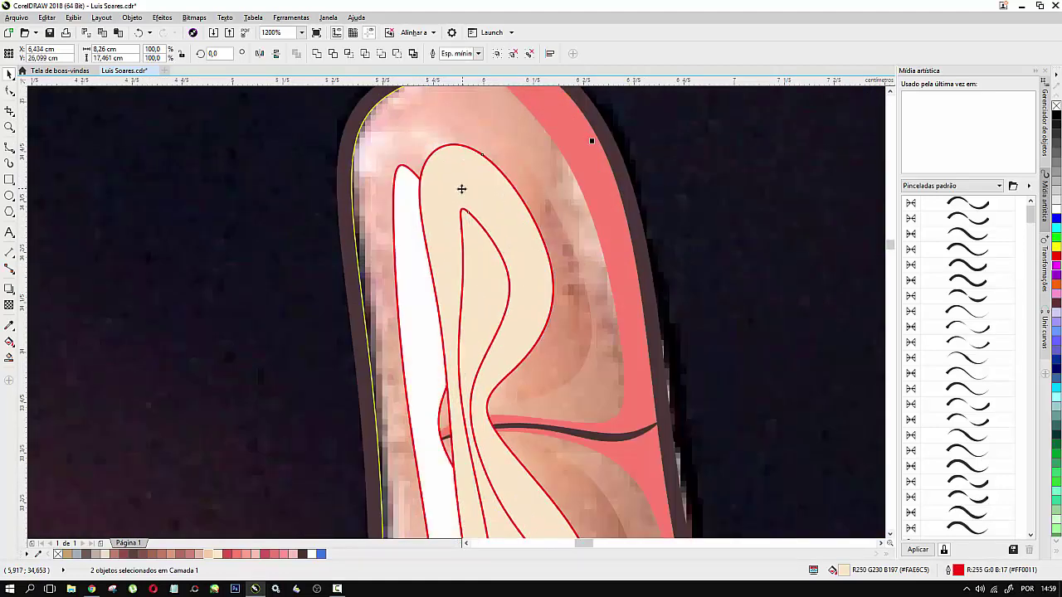
{"action": "scroll", "coordinate": [461, 189], "scroll_direction": "down", "scroll_amount": 1}
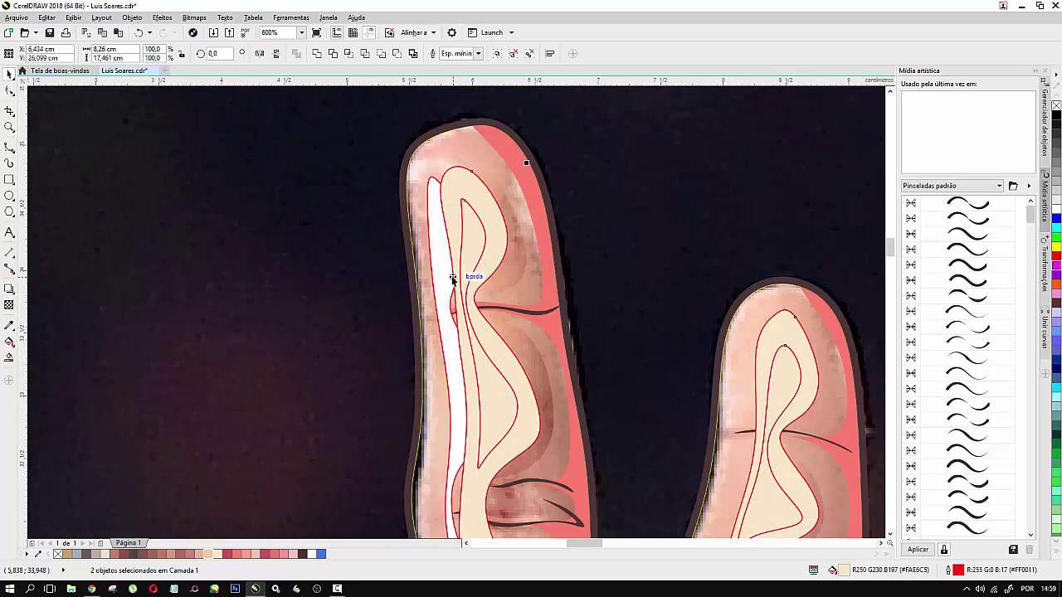
{"action": "scroll", "coordinate": [452, 241], "scroll_direction": "down", "scroll_amount": 1}
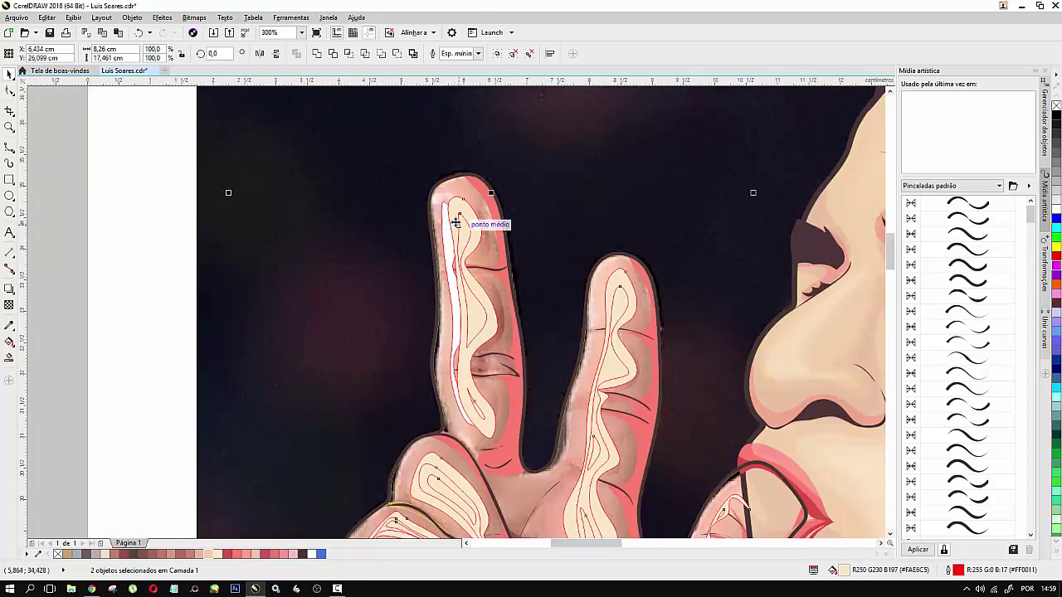
{"action": "left_click_drag", "start_coordinate": [455, 222], "coordinate": [443, 219]}
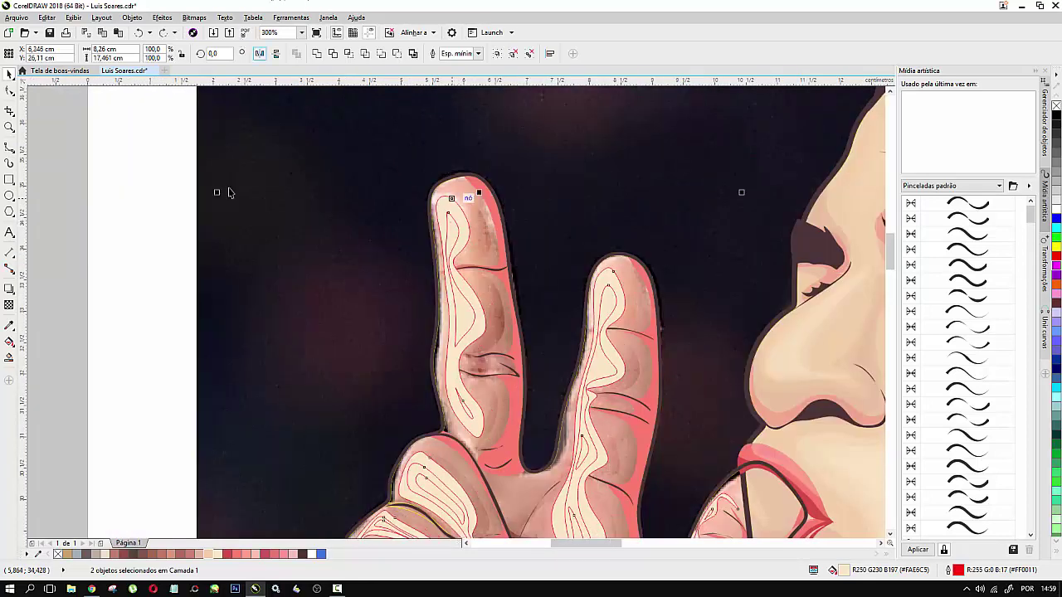
Step: Remove the fill from the selected hand and forearm highlight shapes
{"action": "left_click", "coordinate": [57, 554]}
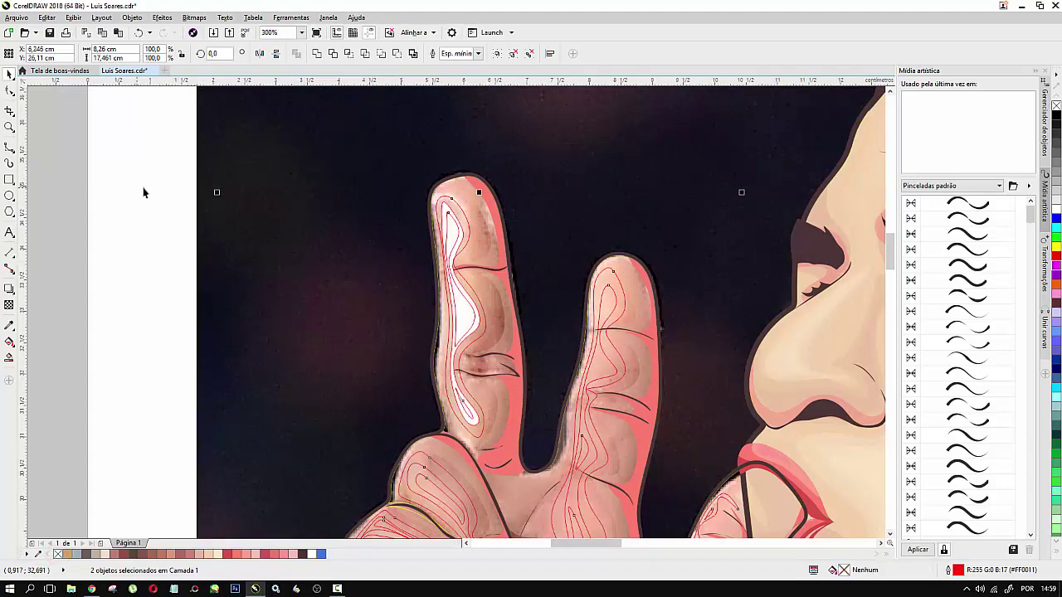
{"action": "scroll", "coordinate": [399, 190], "scroll_direction": "down", "scroll_amount": 1}
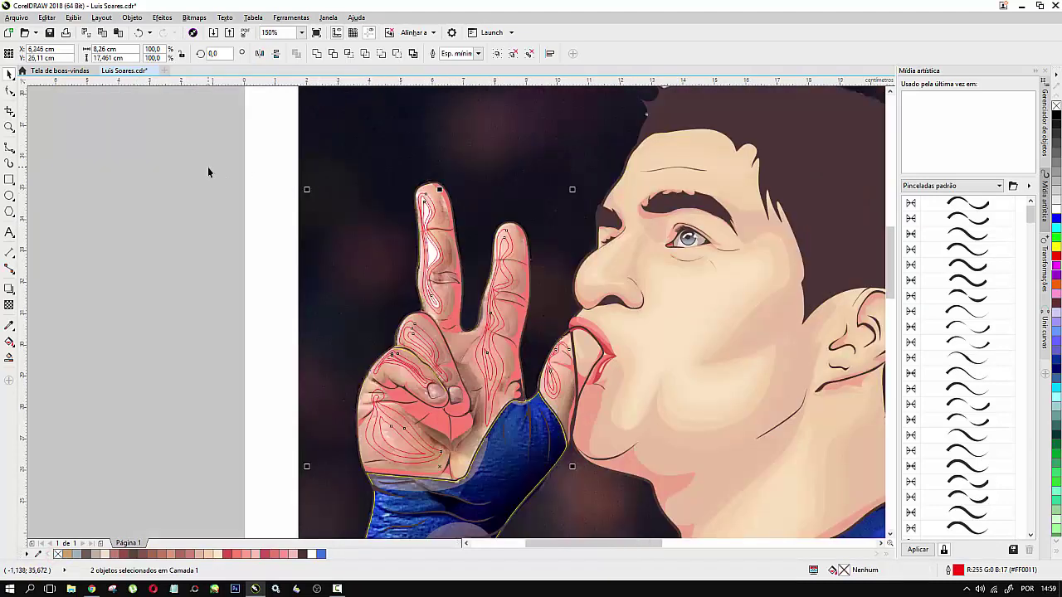
Step: Inspect the nested highlight outlines at the raised index fingertip to identify which object each one belongs to
{"action": "left_click", "coordinate": [230, 175]}
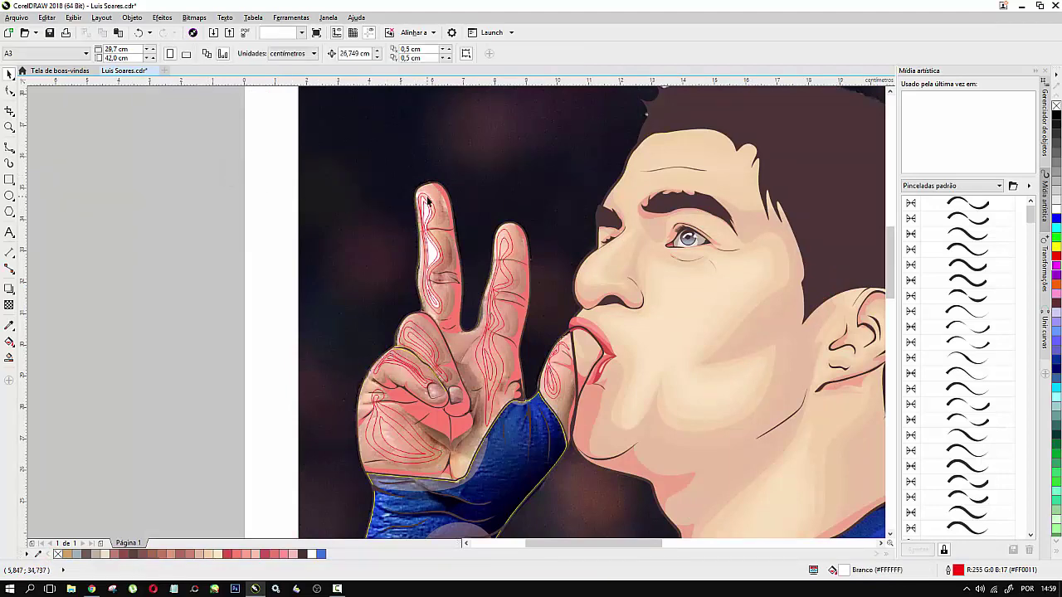
{"action": "left_click", "coordinate": [426, 197]}
{"action": "scroll", "coordinate": [384, 187], "scroll_direction": "up", "scroll_amount": 2}
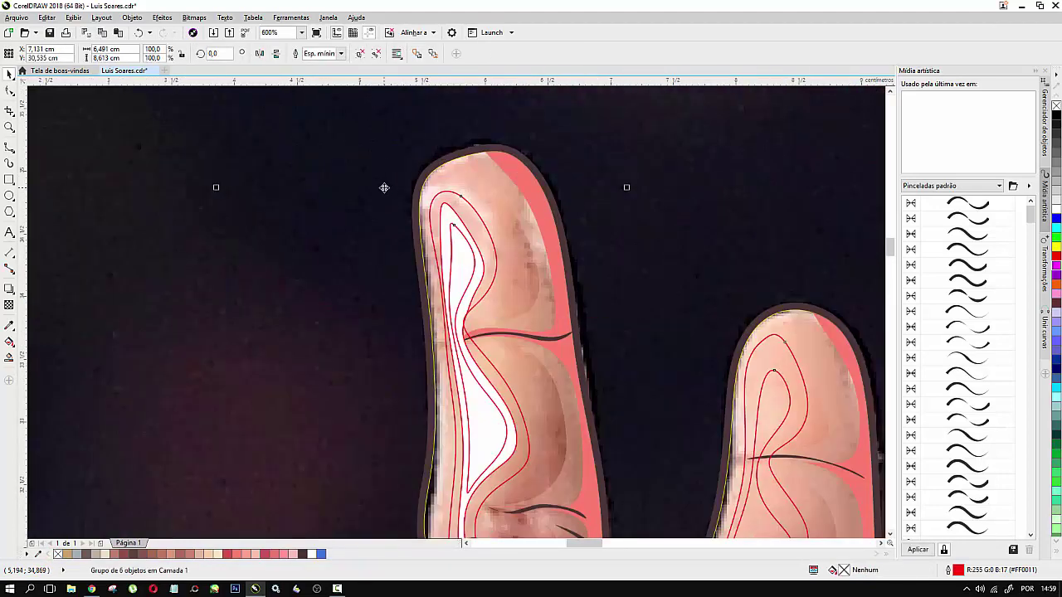
{"action": "left_click", "coordinate": [446, 210]}
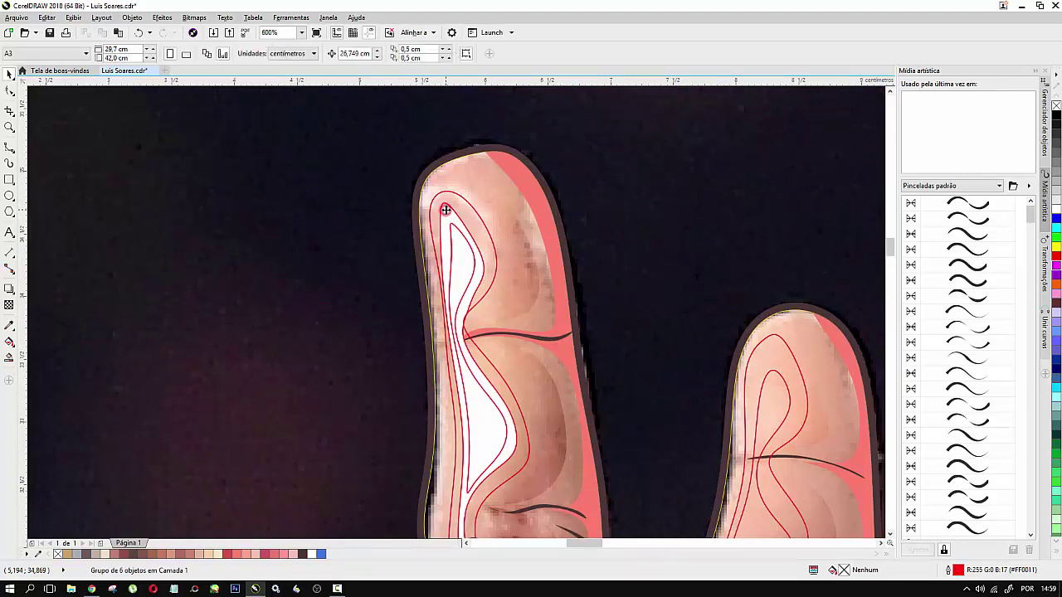
{"action": "left_click", "coordinate": [447, 212]}
{"action": "left_click", "coordinate": [447, 209]}
{"action": "left_click", "coordinate": [447, 212]}
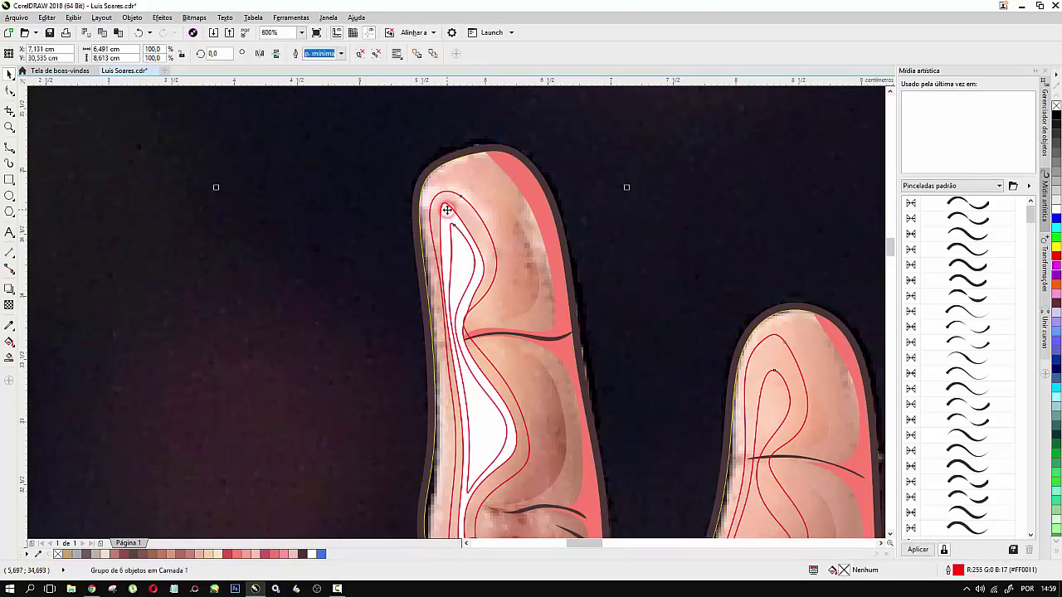
{"action": "left_click", "coordinate": [246, 224]}
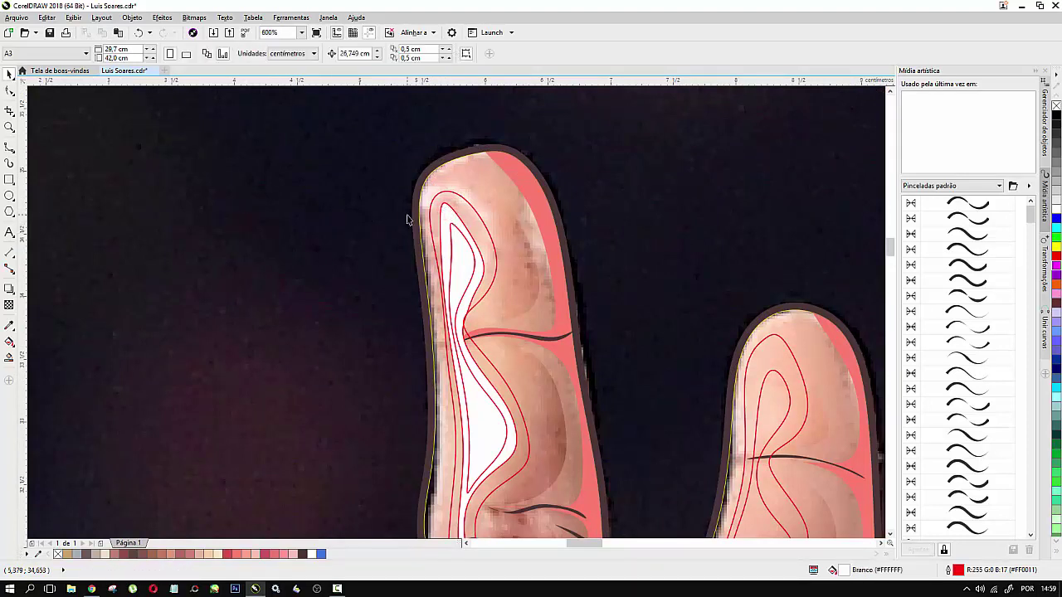
{"action": "left_click", "coordinate": [449, 216]}
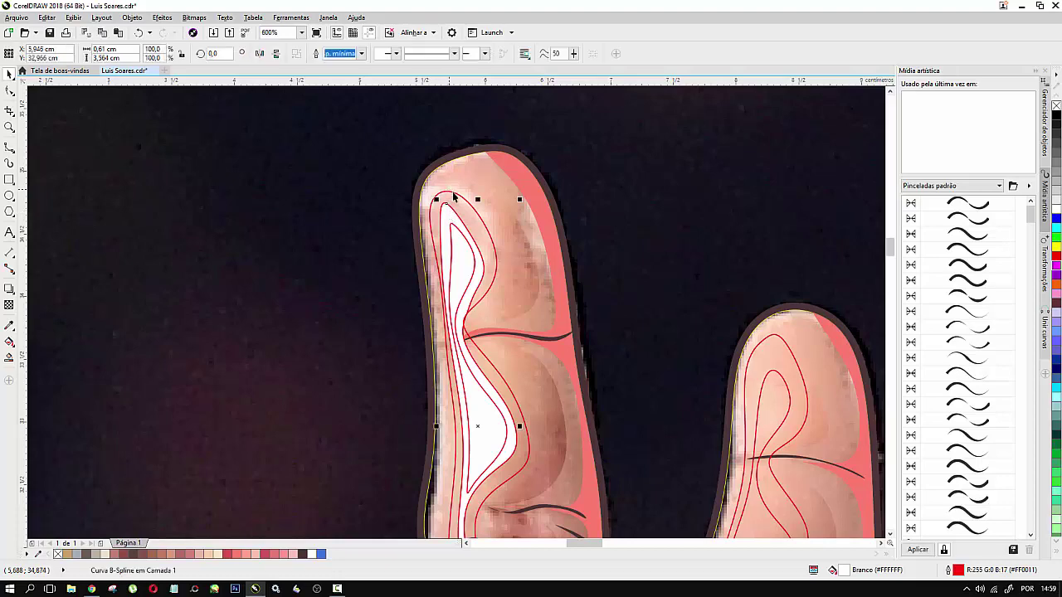
Step: Select the three highlight objects on the hand and forearm, fill them with light skin tone #FAE6C5 and remove their outlines
{"action": "left_click", "coordinate": [450, 199]}
{"action": "scroll", "coordinate": [372, 232], "scroll_direction": "down", "scroll_amount": 2}
{"action": "scroll", "coordinate": [374, 238], "scroll_direction": "down", "scroll_amount": 5}
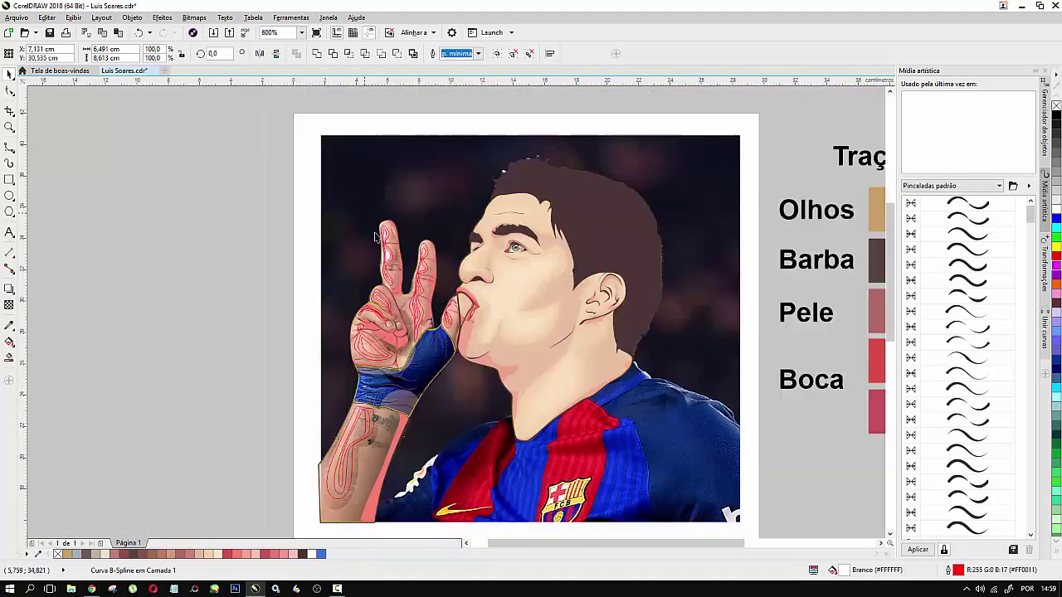
{"action": "scroll", "coordinate": [346, 415], "scroll_direction": "down", "scroll_amount": 1}
{"action": "left_click", "coordinate": [365, 328], "text": "shift"}
{"action": "scroll", "coordinate": [365, 327], "scroll_direction": "up", "scroll_amount": 1}
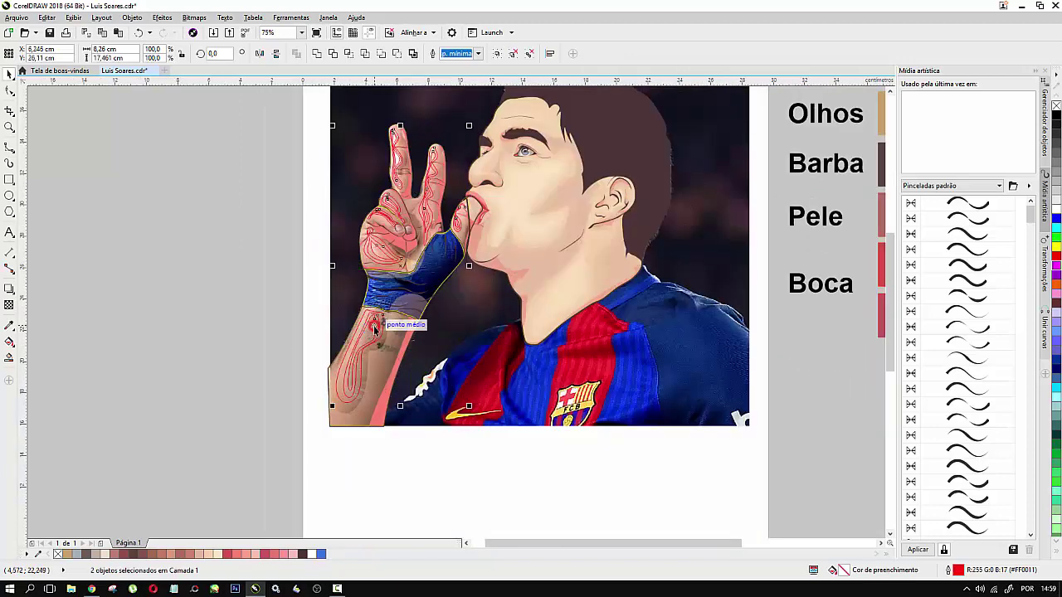
{"action": "left_click", "coordinate": [378, 330], "text": "shift"}
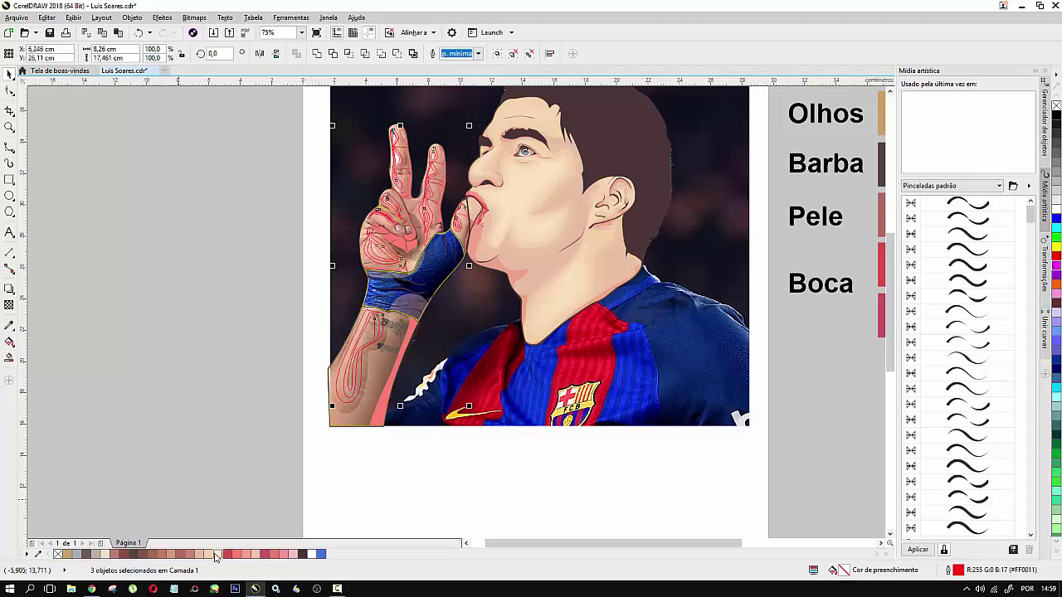
{"action": "left_click", "coordinate": [218, 554]}
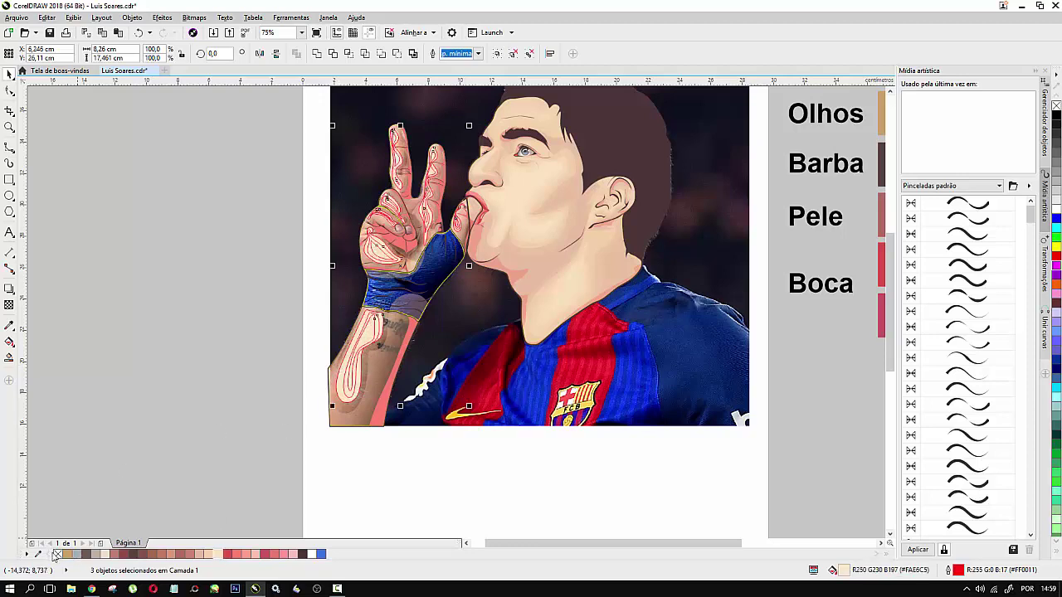
{"action": "right_click", "coordinate": [59, 554]}
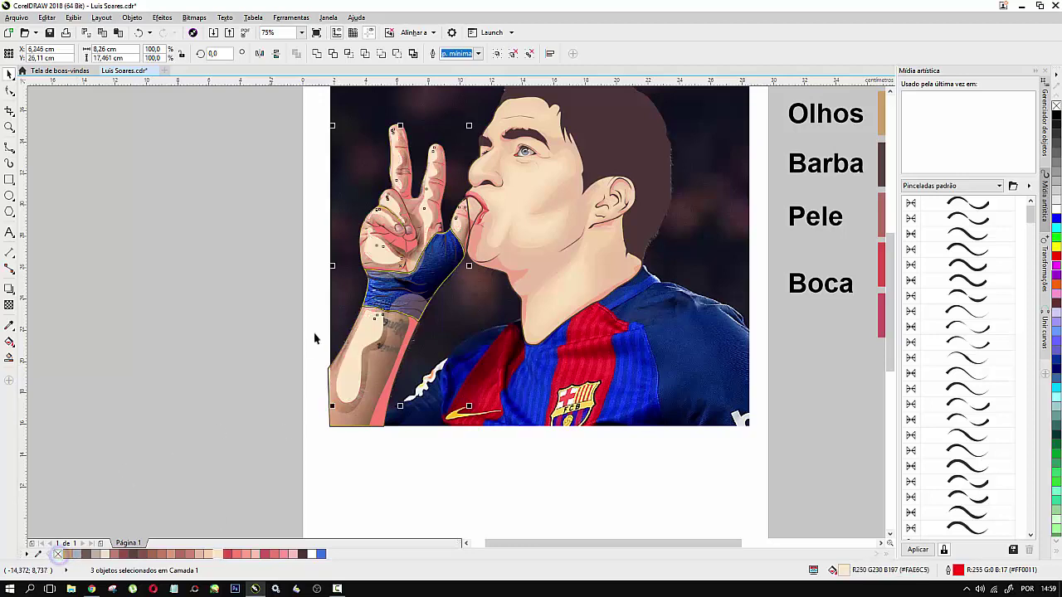
Step: Apply uniform transparency of 74 to the selected hand and forearm highlights
{"action": "left_click", "coordinate": [9, 305]}
{"action": "left_click", "coordinate": [391, 420]}
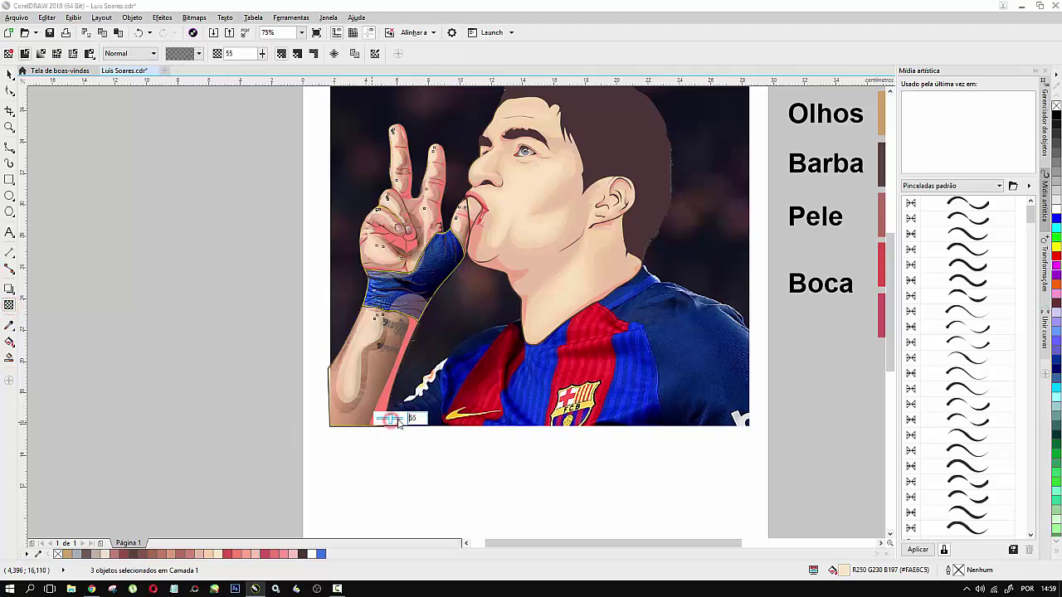
{"action": "left_click_drag", "start_coordinate": [390, 419], "coordinate": [396, 421]}
{"action": "left_click", "coordinate": [9, 74]}
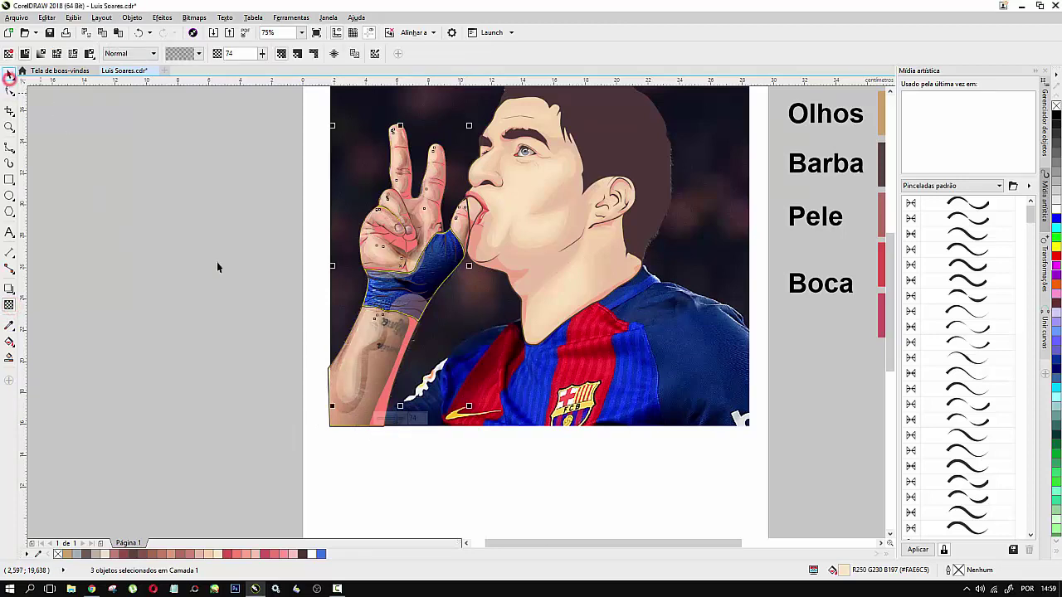
{"action": "left_click", "coordinate": [318, 147]}
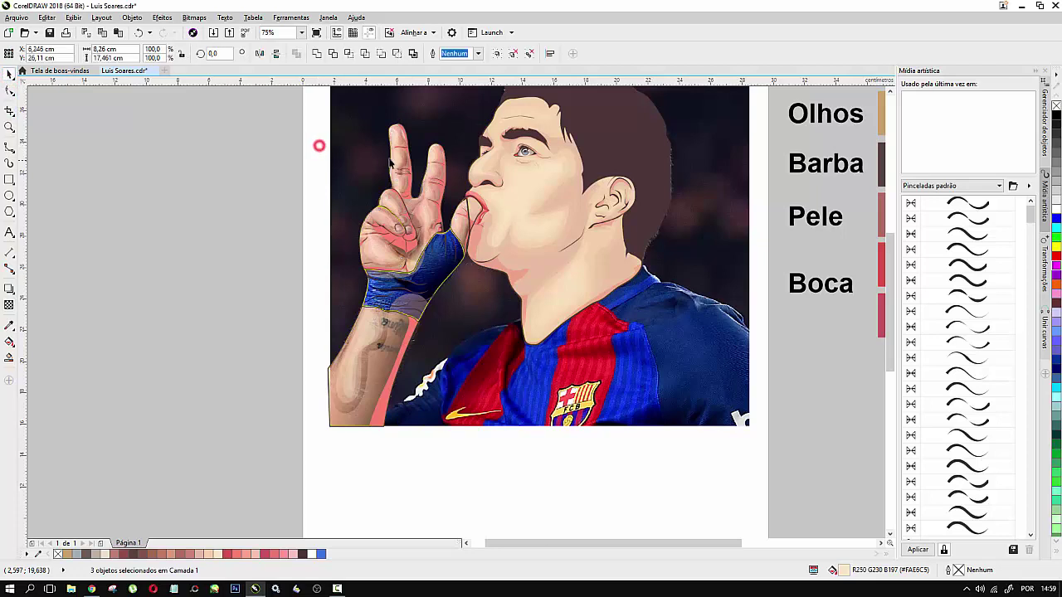
Step: Fill the group of seven skin shapes on the hand and forearm with light skin tone #FAE6C5
{"action": "left_click", "coordinate": [379, 345]}
{"action": "left_click", "coordinate": [168, 340]}
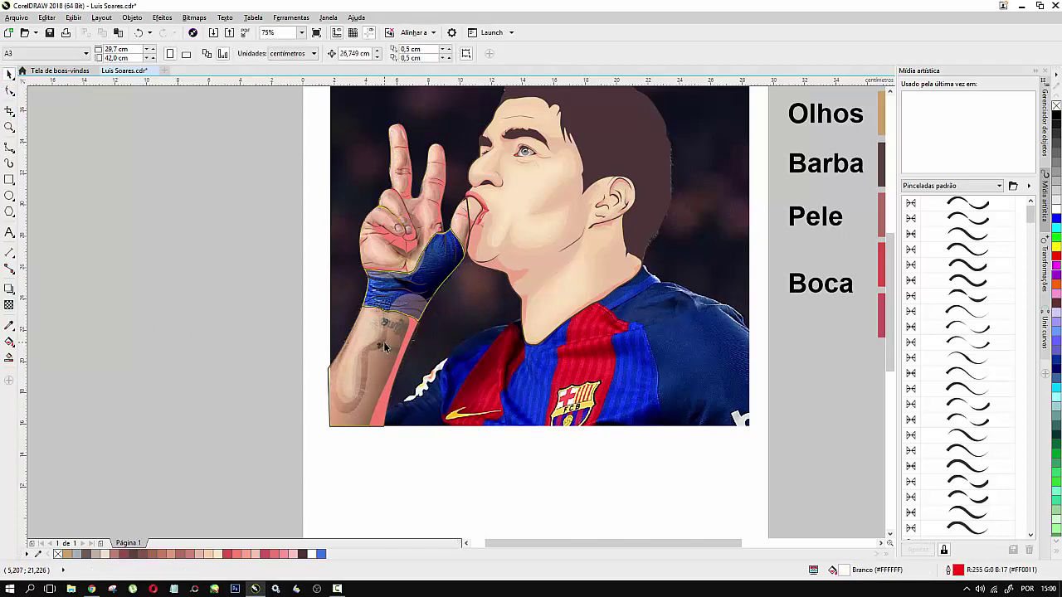
{"action": "left_click", "coordinate": [382, 341]}
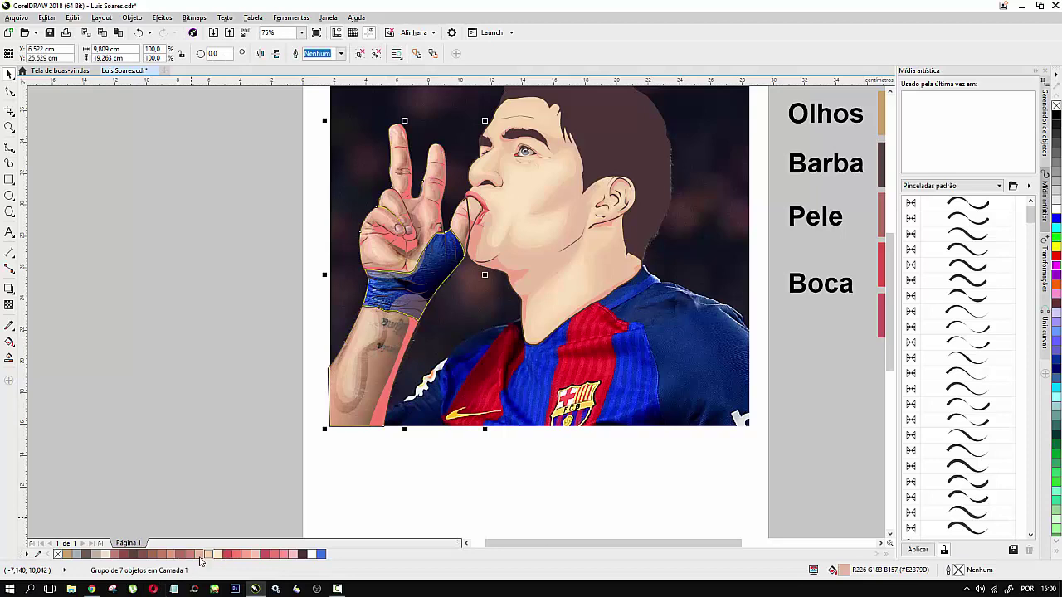
{"action": "left_click", "coordinate": [209, 554]}
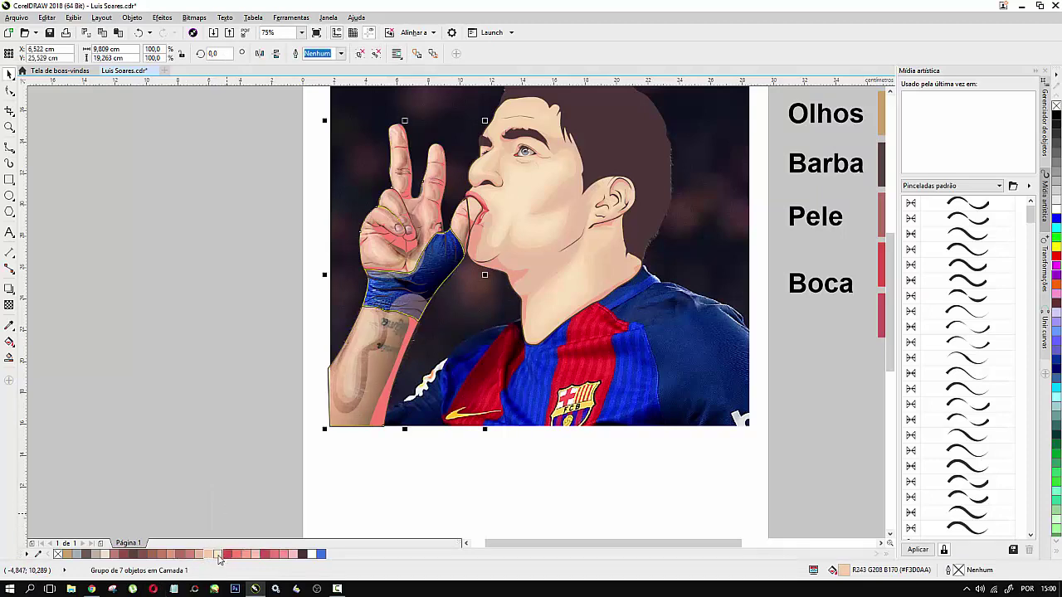
{"action": "left_click", "coordinate": [215, 554]}
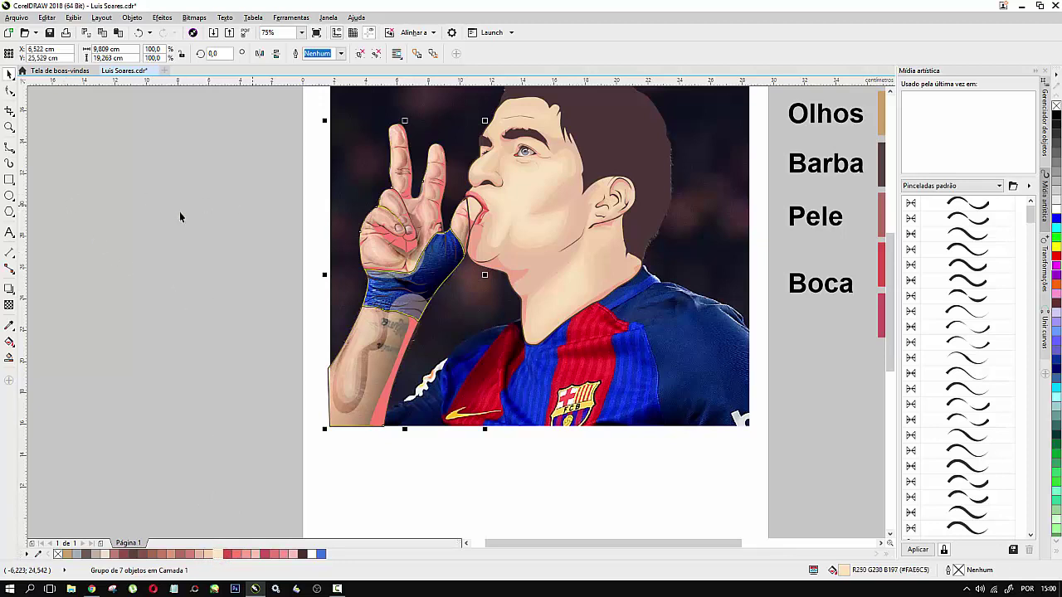
Step: Fill the base silhouette of the hand and forearm with skin tone #F3D0AA
{"action": "left_click", "coordinate": [265, 260]}
{"action": "left_click", "coordinate": [379, 340]}
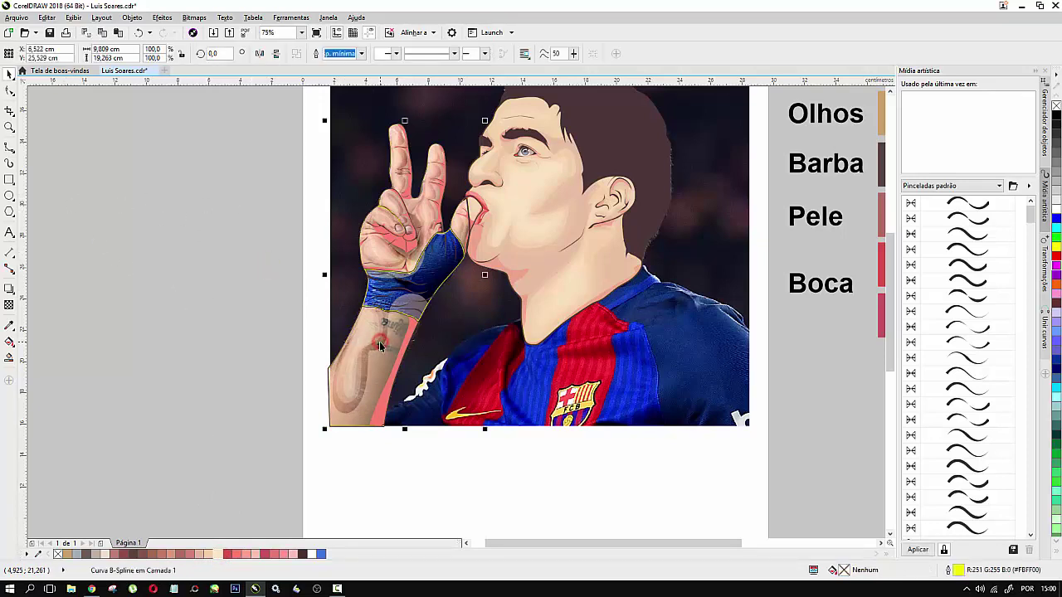
{"action": "left_click", "coordinate": [207, 554]}
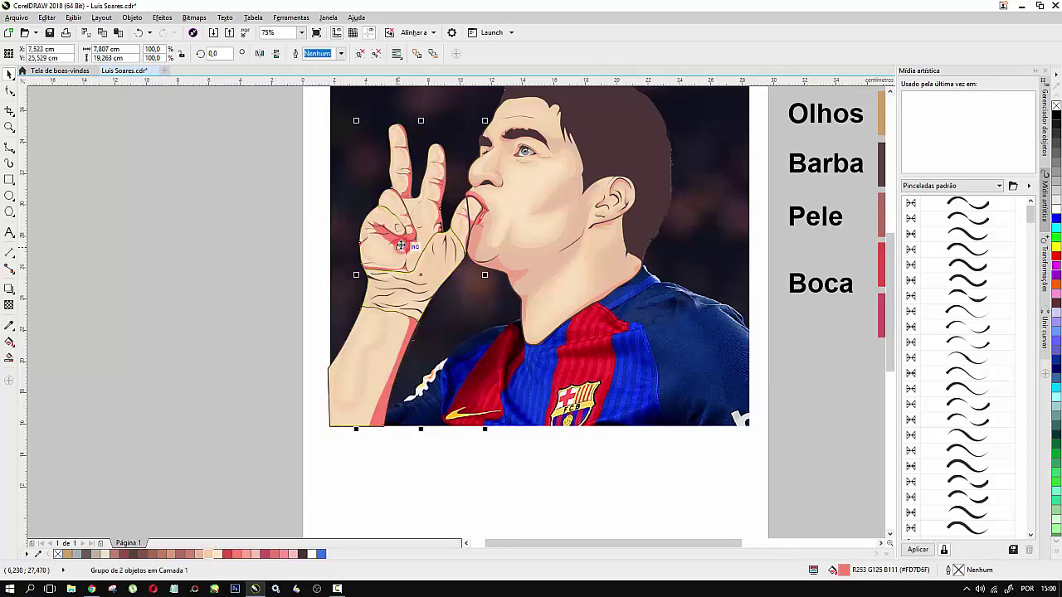
Step: Apply uniform transparency of 43 to the coral shadows on the hand and forearm, undoing any accidental shift of the group
{"action": "left_click", "coordinate": [227, 265]}
{"action": "scroll", "coordinate": [375, 200], "scroll_direction": "up", "scroll_amount": 2}
{"action": "scroll", "coordinate": [438, 225], "scroll_direction": "up", "scroll_amount": 2}
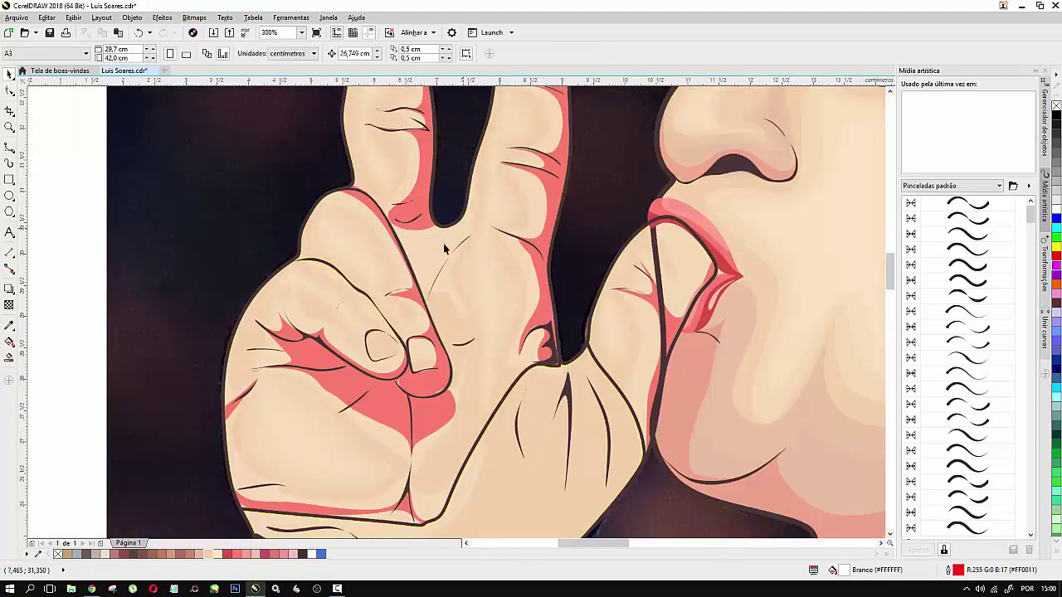
{"action": "left_click", "coordinate": [391, 413]}
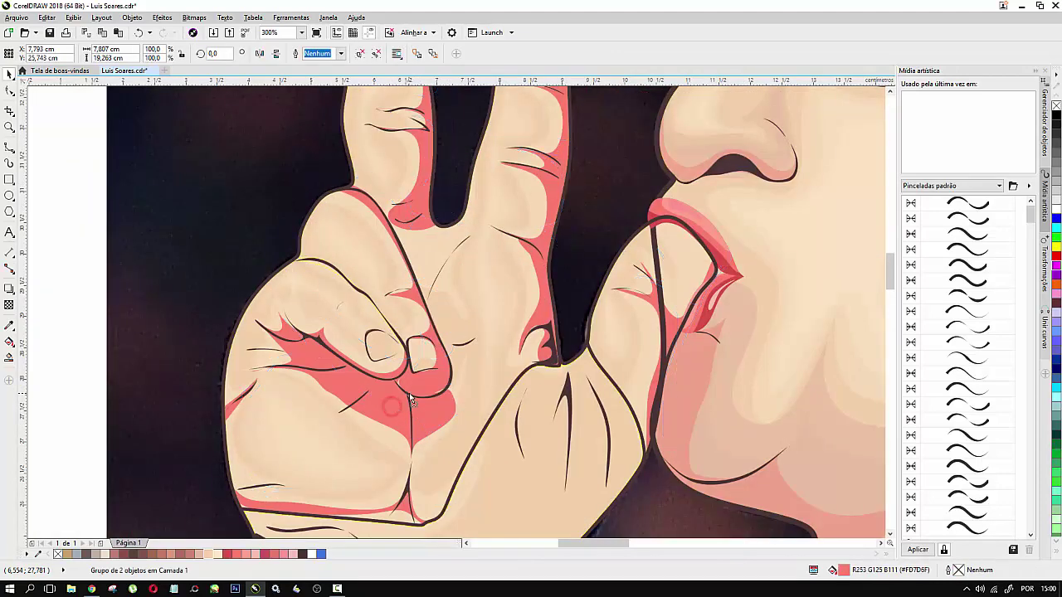
{"action": "left_click_drag", "start_coordinate": [392, 412], "coordinate": [410, 401]}
{"action": "key", "text": "ctrl+z"}
{"action": "left_click", "coordinate": [9, 304]}
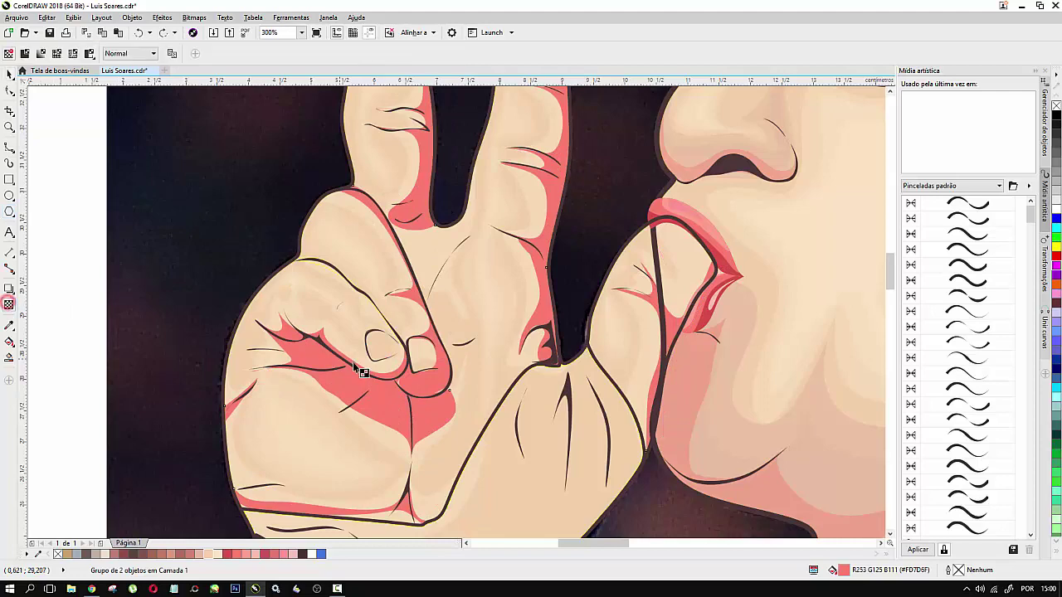
{"action": "scroll", "coordinate": [498, 278], "scroll_direction": "down", "scroll_amount": 2}
{"action": "scroll", "coordinate": [430, 274], "scroll_direction": "down", "scroll_amount": 1}
{"action": "scroll", "coordinate": [429, 274], "scroll_direction": "down", "scroll_amount": 1}
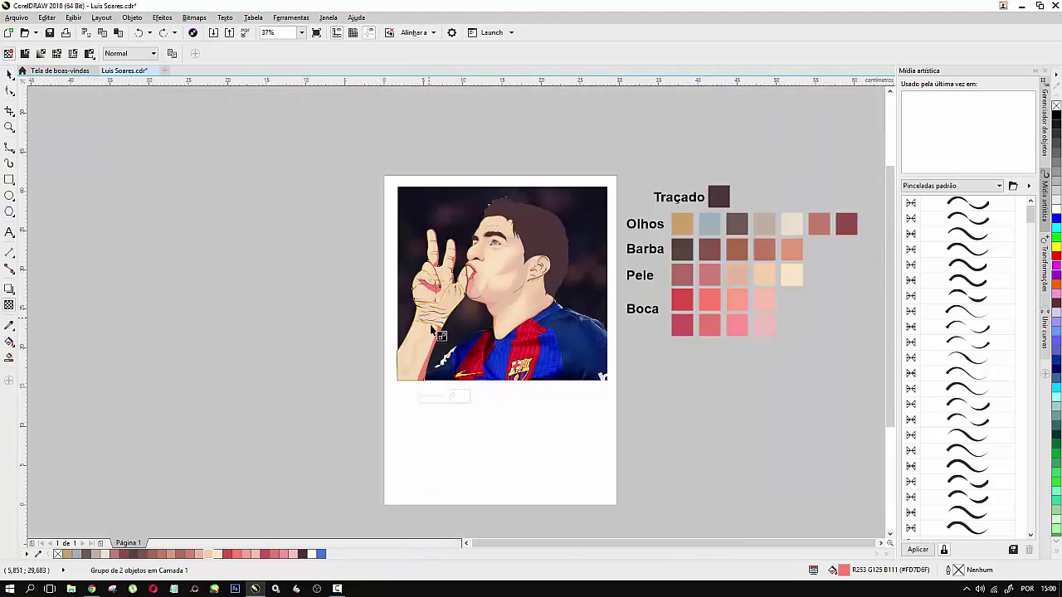
{"action": "scroll", "coordinate": [433, 332], "scroll_direction": "up", "scroll_amount": 1}
{"action": "scroll", "coordinate": [437, 363], "scroll_direction": "up", "scroll_amount": 2}
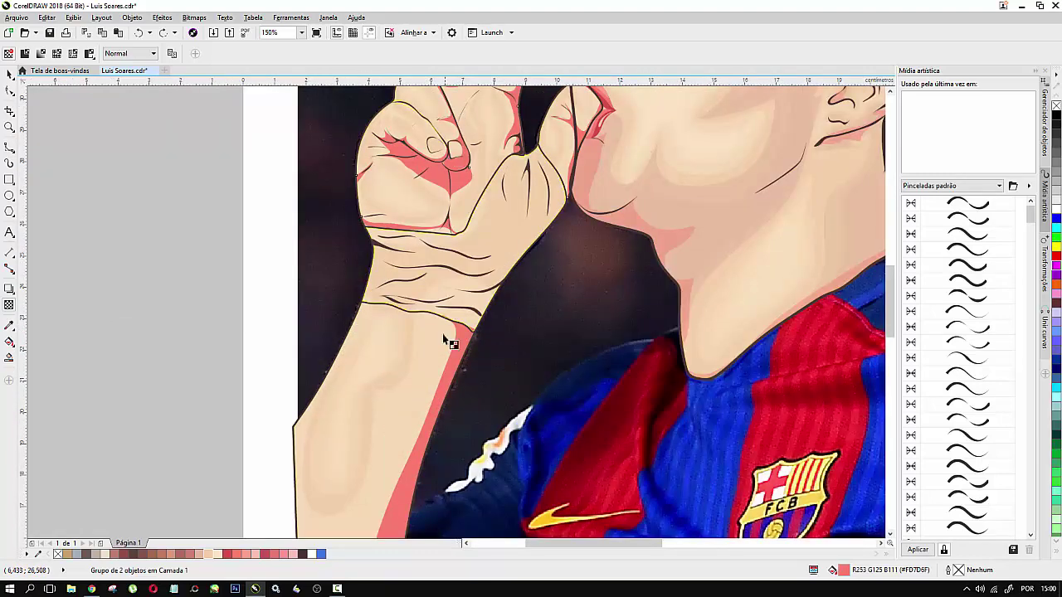
{"action": "scroll", "coordinate": [419, 325], "scroll_direction": "down", "scroll_amount": 4}
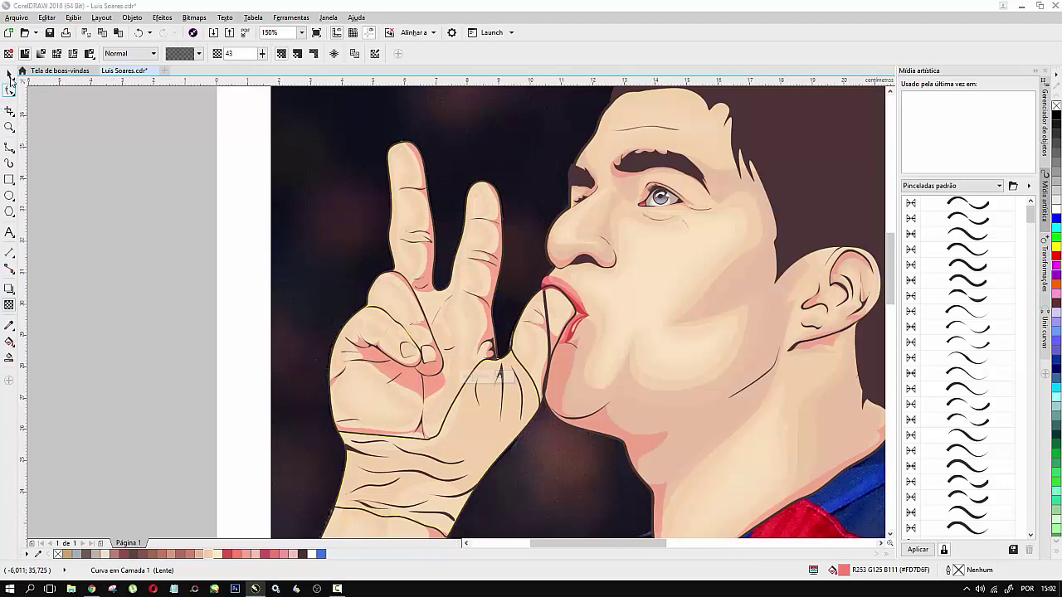
{"action": "left_click", "coordinate": [9, 75]}
Step: Review the hand and face shading both at full-page view and close up
{"action": "left_click", "coordinate": [244, 197]}
{"action": "scroll", "coordinate": [404, 270], "scroll_direction": "down", "scroll_amount": 2}
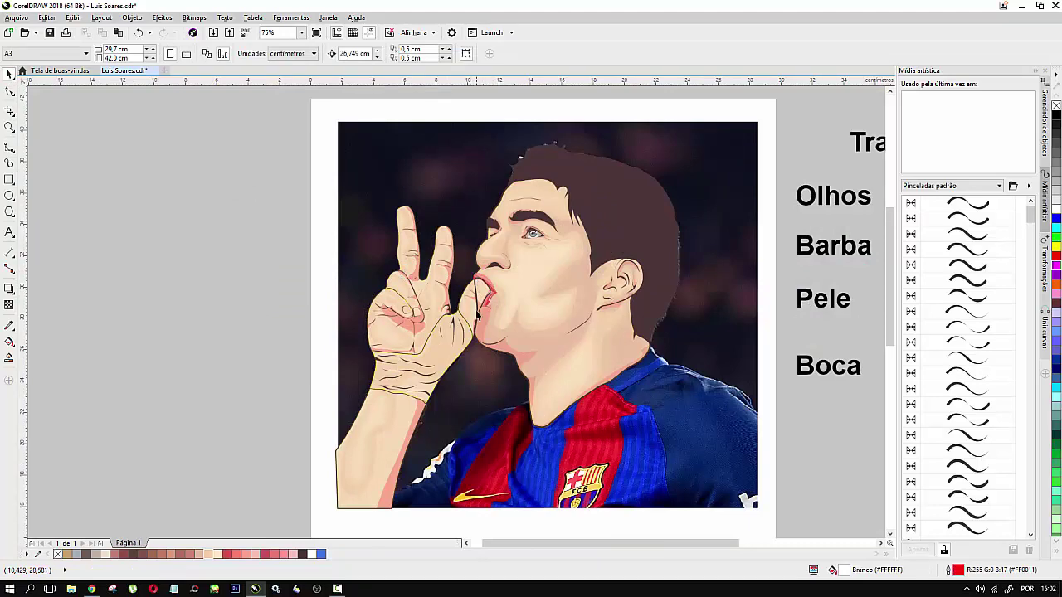
{"action": "scroll", "coordinate": [478, 313], "scroll_direction": "up", "scroll_amount": 2}
{"action": "scroll", "coordinate": [496, 247], "scroll_direction": "down", "scroll_amount": 3}
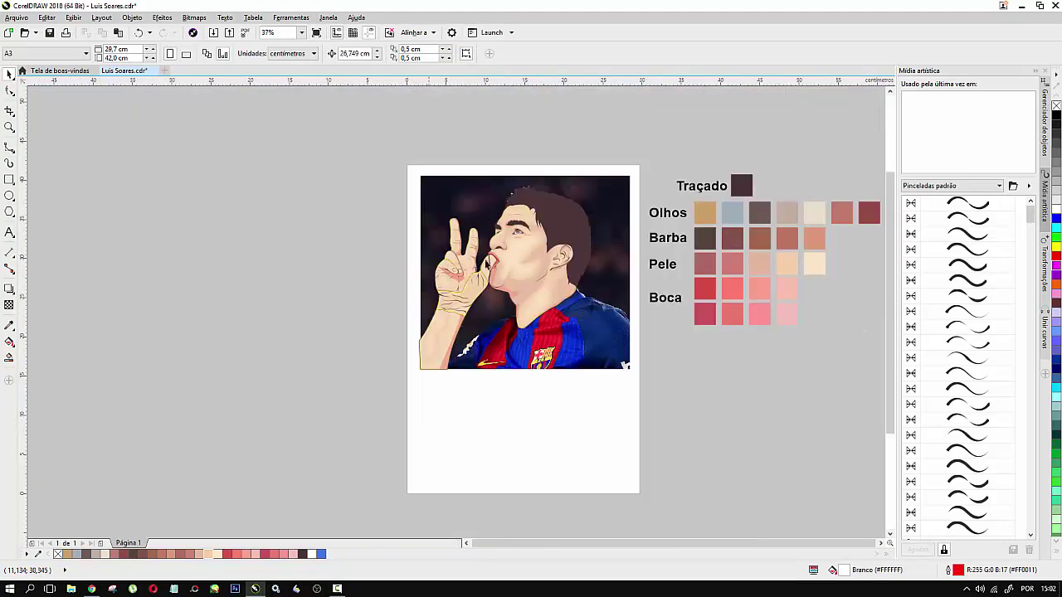
{"action": "scroll", "coordinate": [495, 248], "scroll_direction": "up", "scroll_amount": 1}
{"action": "scroll", "coordinate": [486, 241], "scroll_direction": "up", "scroll_amount": 2}
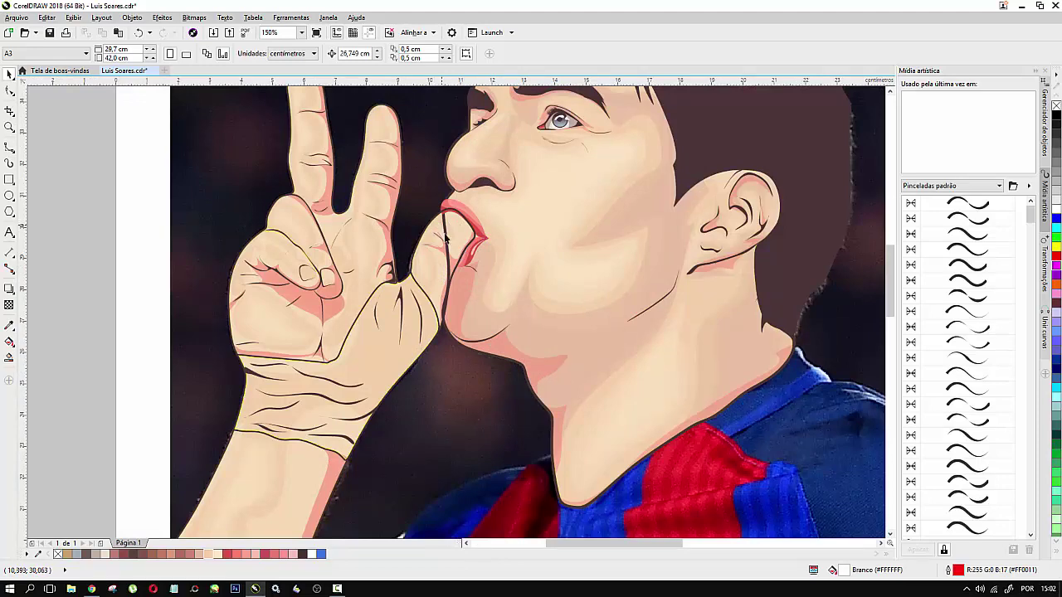
{"action": "scroll", "coordinate": [241, 203], "scroll_direction": "down", "scroll_amount": 2}
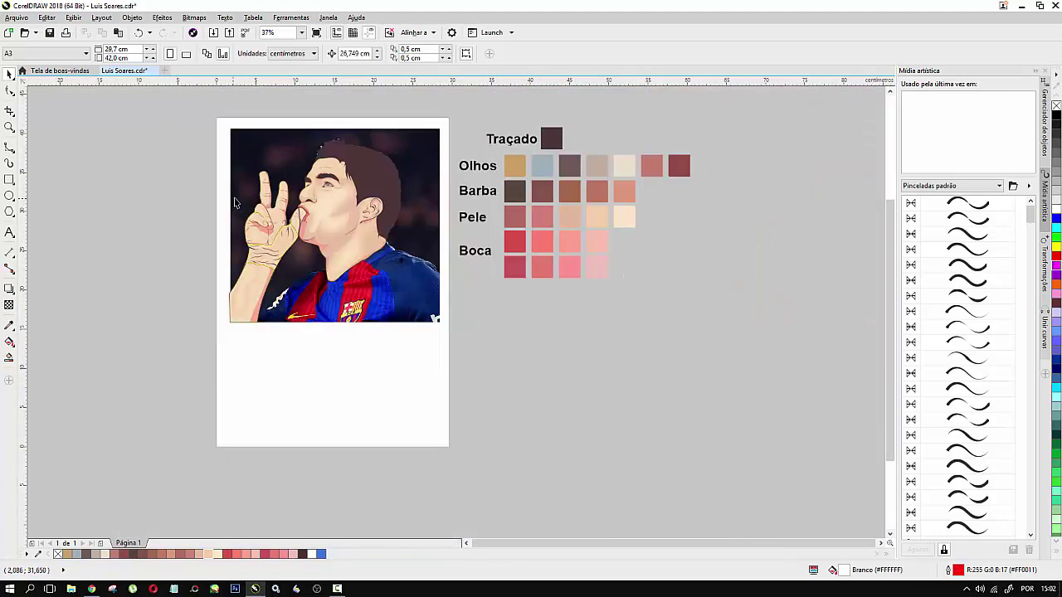
{"action": "scroll", "coordinate": [257, 224], "scroll_direction": "up", "scroll_amount": 2}
Step: Fill the thin yellow-outlined shadow curve along the folded finger's upper edge with coral red
{"action": "left_click", "coordinate": [270, 241]}
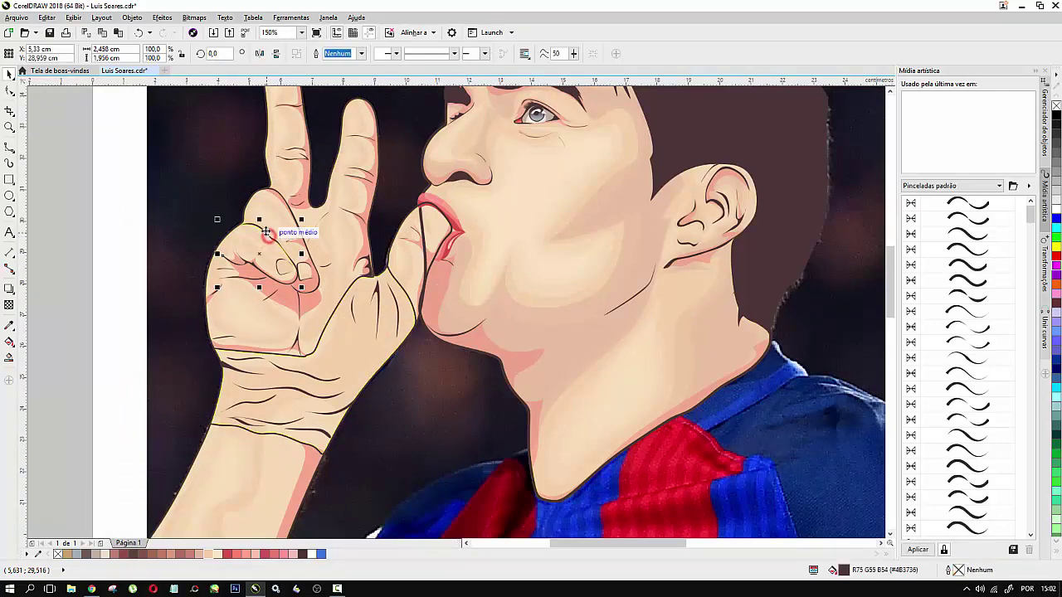
{"action": "scroll", "coordinate": [270, 241], "scroll_direction": "up", "scroll_amount": 4}
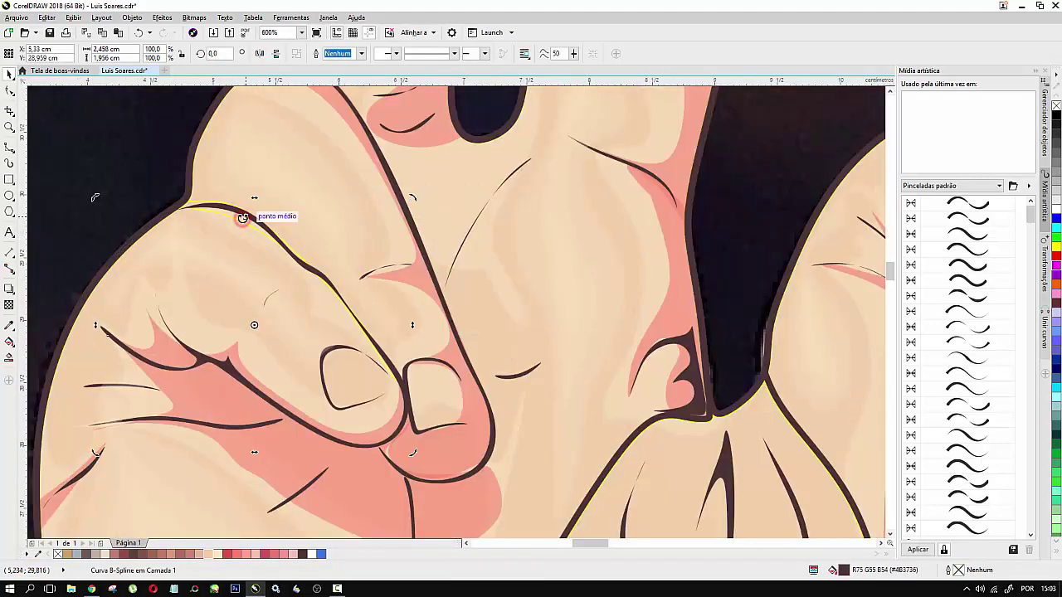
{"action": "left_click", "coordinate": [233, 212]}
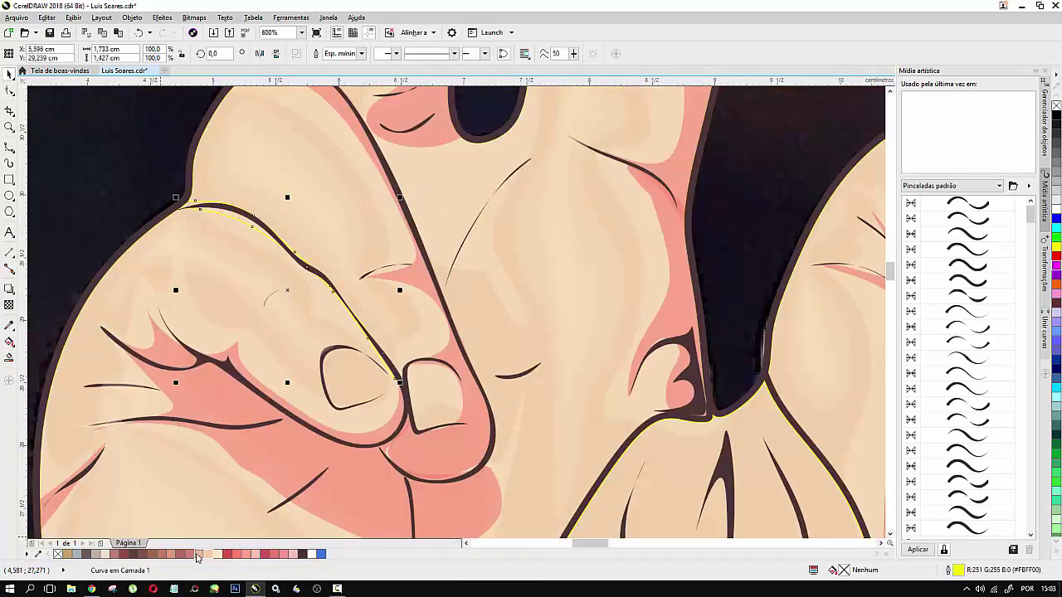
{"action": "left_click", "coordinate": [190, 554]}
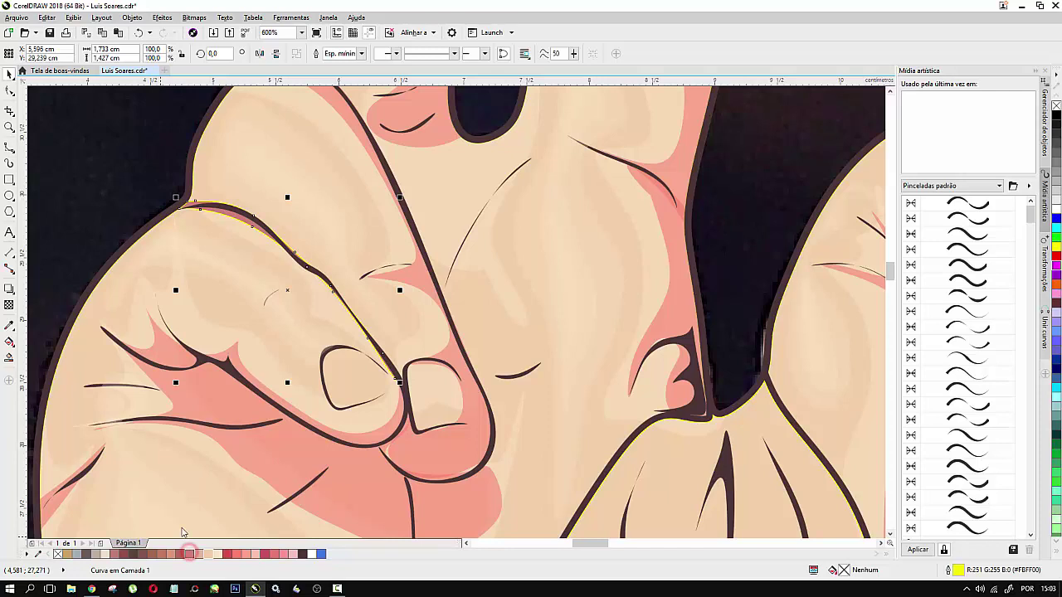
{"action": "left_click", "coordinate": [237, 556]}
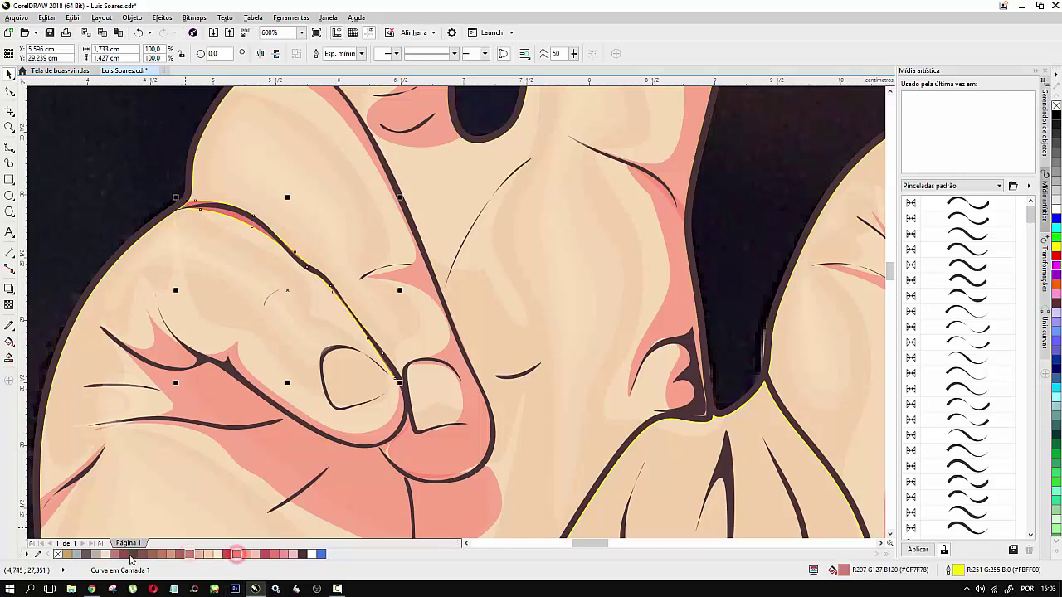
Step: Remove the outline from the coral finger shadow and reshape its upper edge to tuck beneath the dark finger line
{"action": "right_click", "coordinate": [57, 554]}
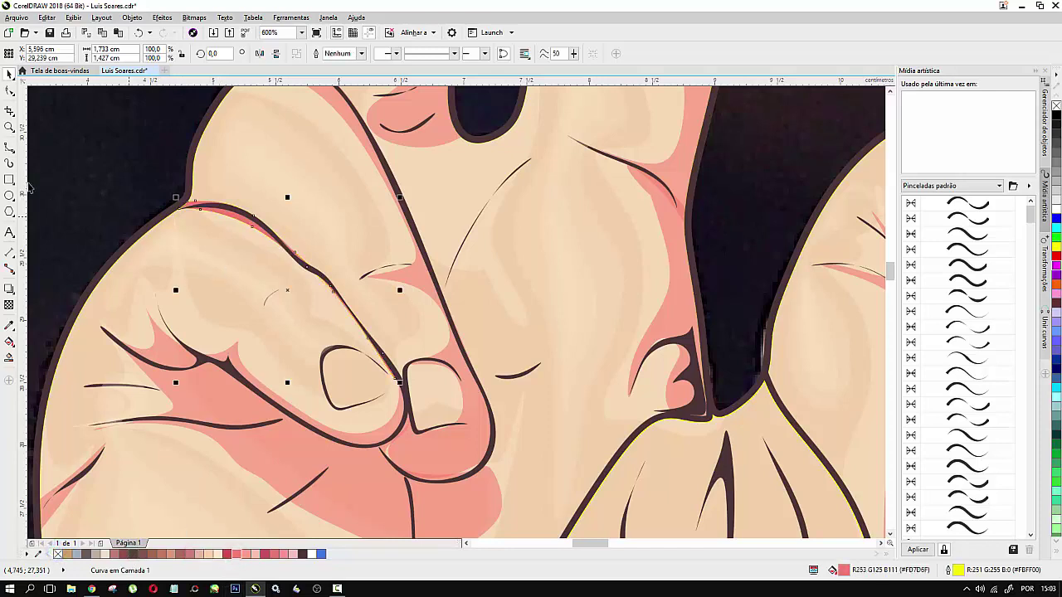
{"action": "left_click", "coordinate": [7, 92]}
{"action": "scroll", "coordinate": [177, 174], "scroll_direction": "up", "scroll_amount": 3}
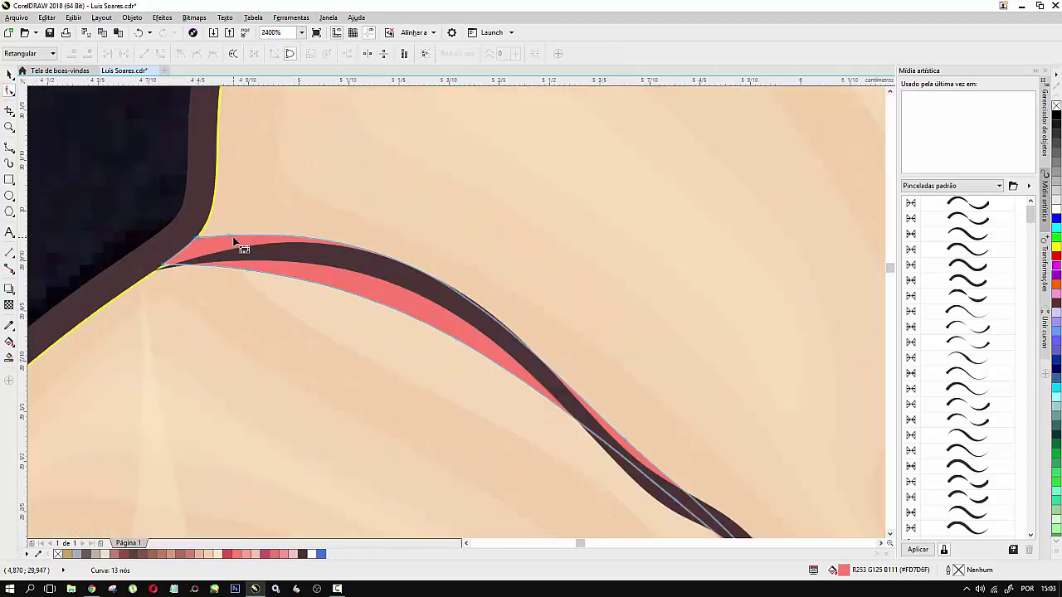
{"action": "left_click_drag", "start_coordinate": [235, 244], "coordinate": [280, 245]}
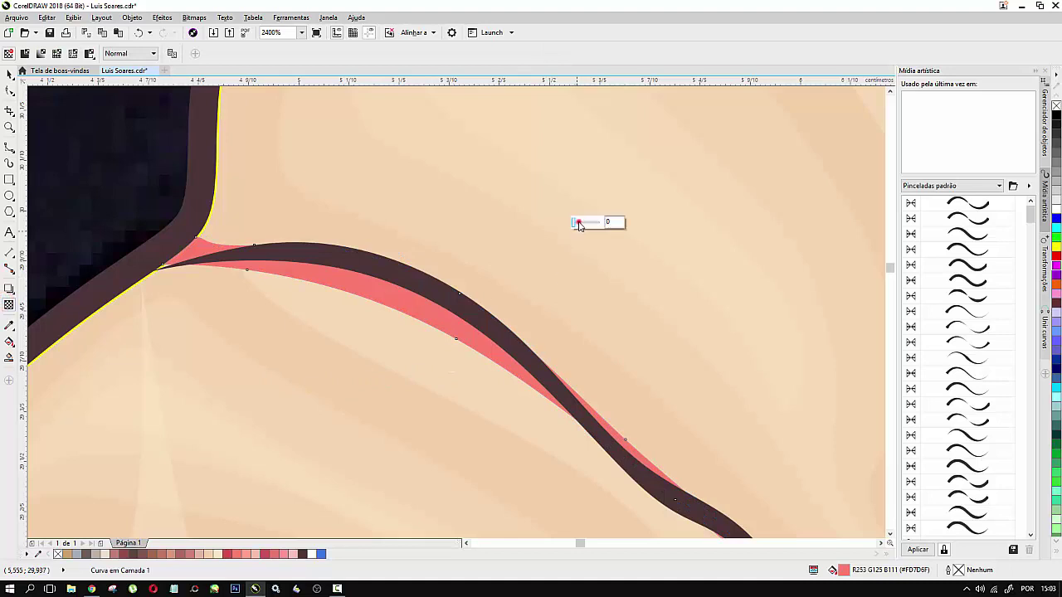
Step: Apply uniform transparency of 70 to the coral shadow along the folded finger and deselect it
{"action": "left_click_drag", "start_coordinate": [575, 222], "coordinate": [592, 221]}
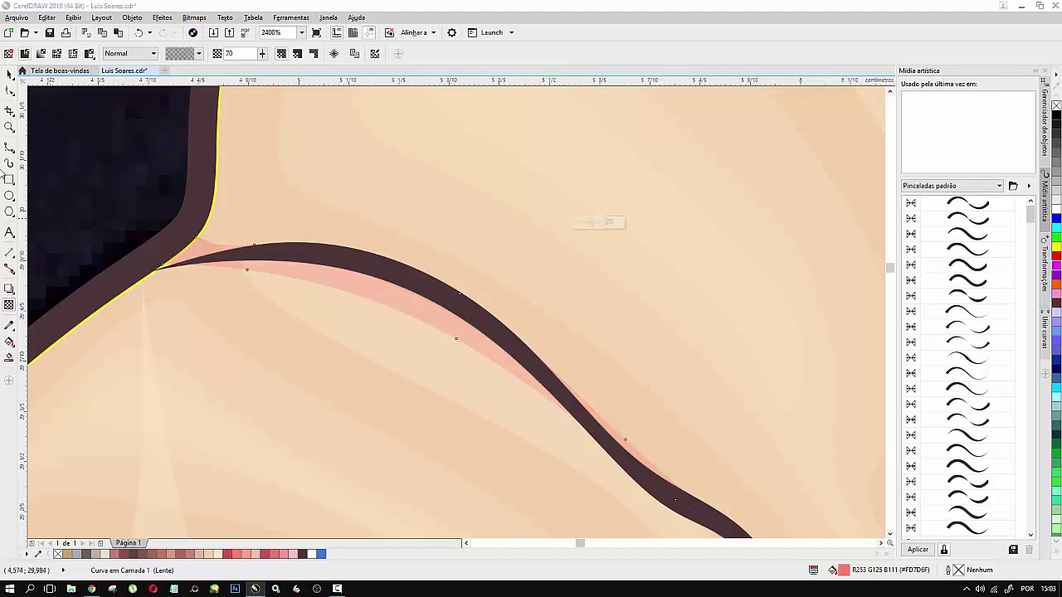
{"action": "left_click", "coordinate": [7, 74]}
{"action": "scroll", "coordinate": [337, 283], "scroll_direction": "down", "scroll_amount": 4}
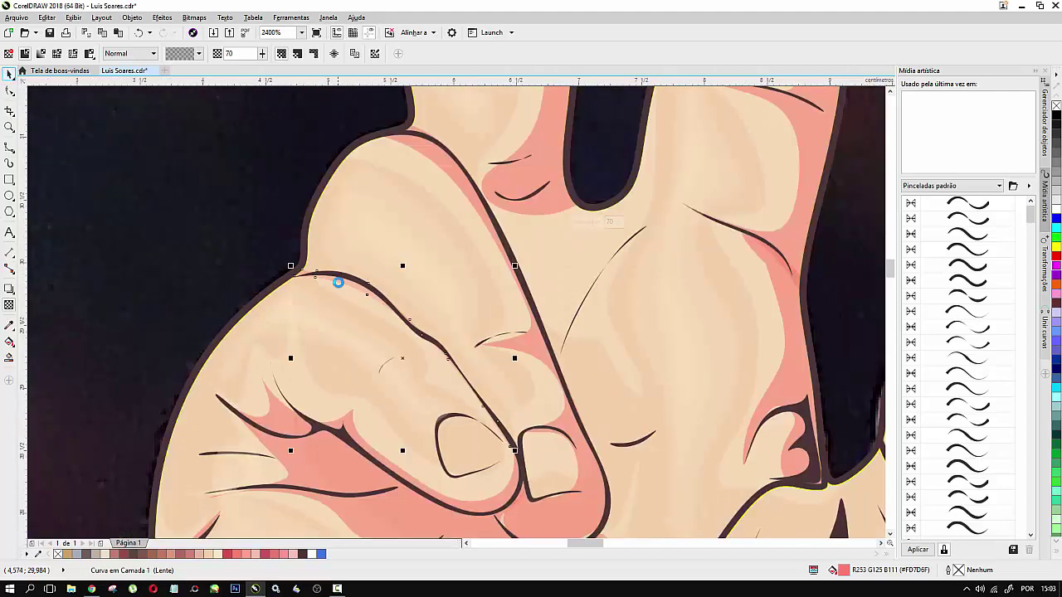
{"action": "left_click", "coordinate": [235, 210]}
{"action": "scroll", "coordinate": [253, 235], "scroll_direction": "down", "scroll_amount": 2}
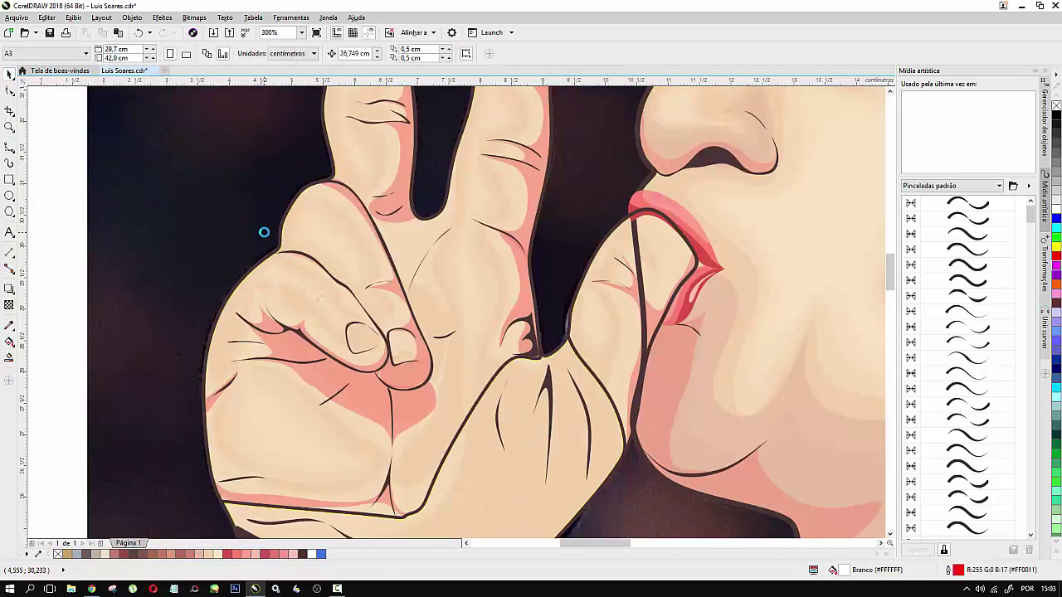
{"action": "scroll", "coordinate": [264, 232], "scroll_direction": "down", "scroll_amount": 4}
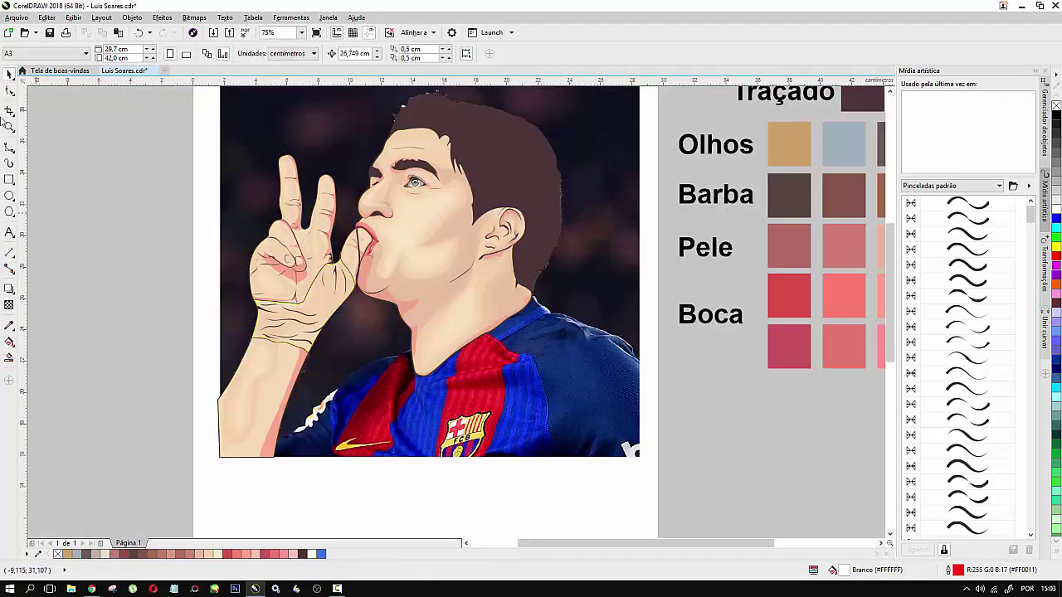
Step: Move the hand's fine line art and inner shading shapes off the page, beside the portrait
{"action": "left_click", "coordinate": [10, 75]}
{"action": "left_click_drag", "start_coordinate": [186, 132], "coordinate": [343, 466]}
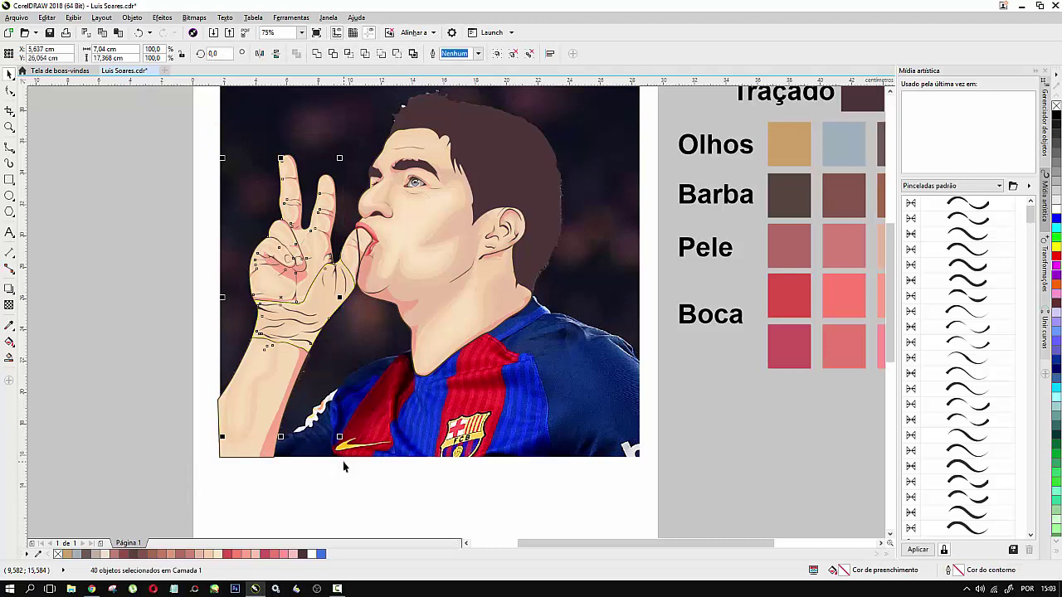
{"action": "key", "text": "ctrl+r"}
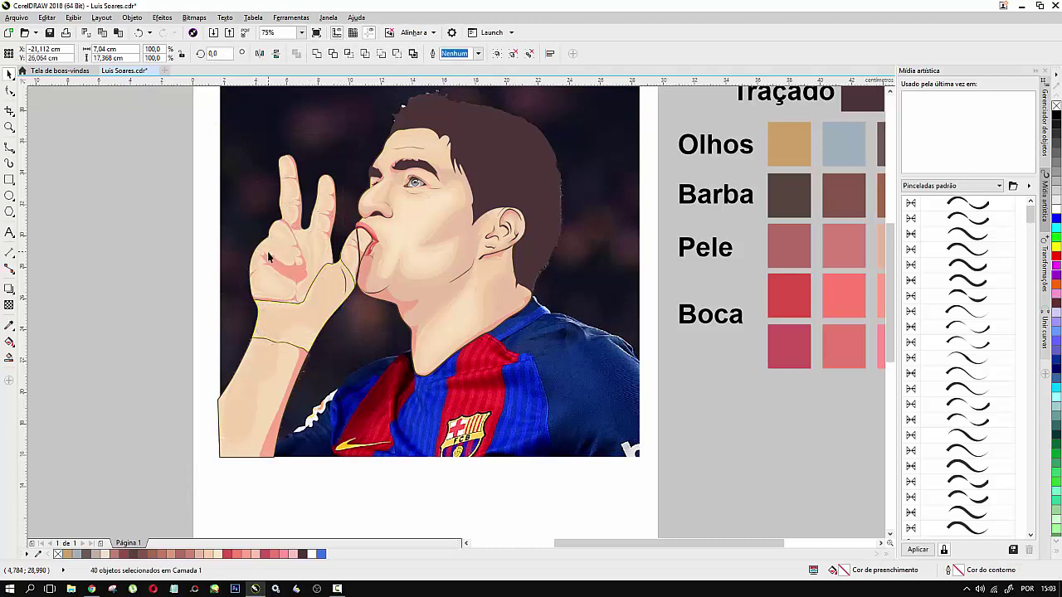
{"action": "scroll", "coordinate": [271, 258], "scroll_direction": "down", "scroll_amount": 2}
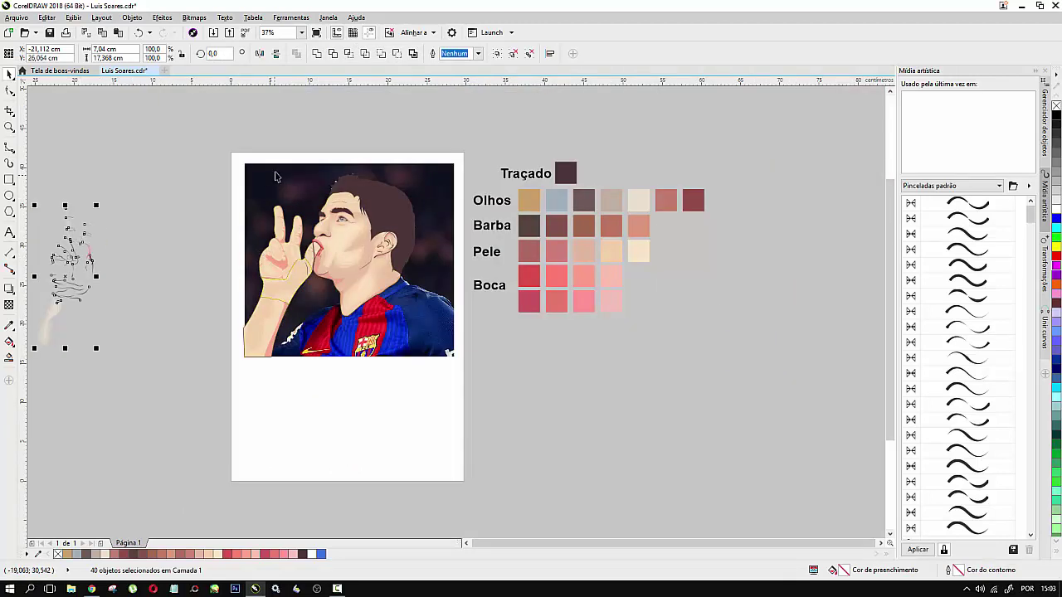
{"action": "left_click_drag", "start_coordinate": [193, 181], "coordinate": [313, 402]}
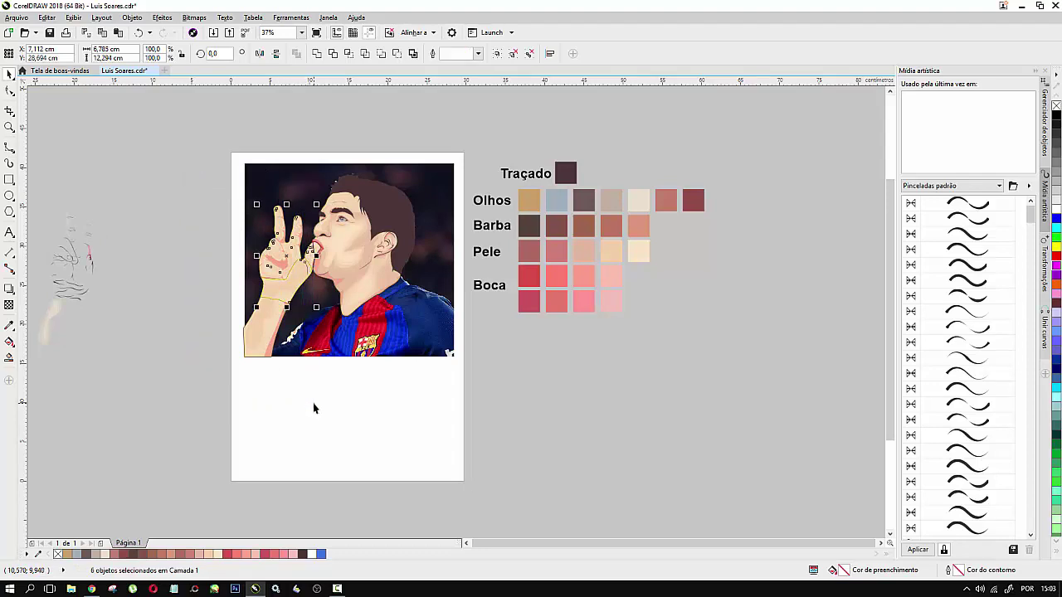
{"action": "key", "text": "ctrl+r"}
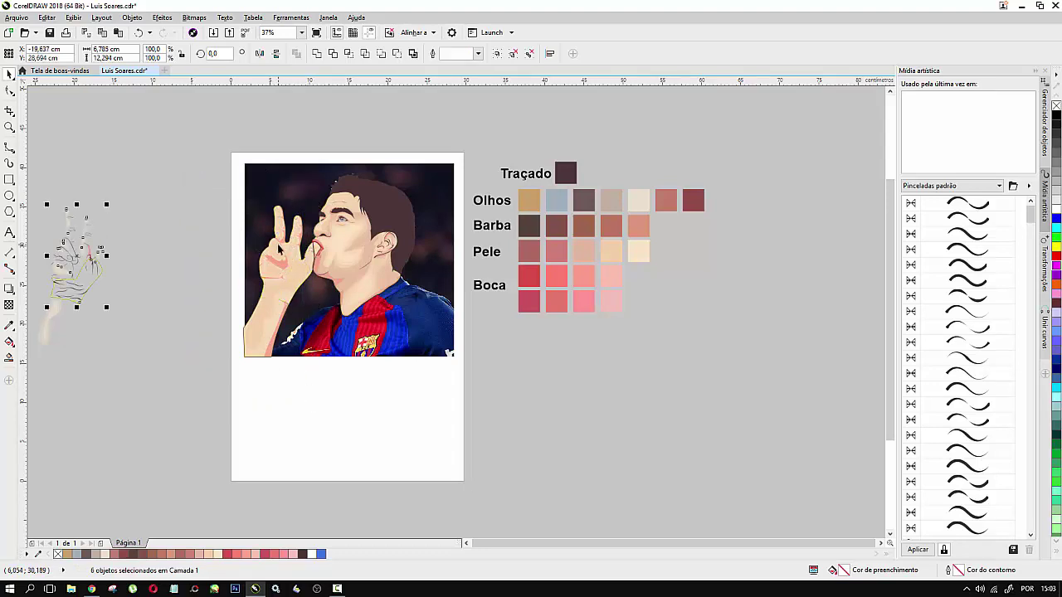
{"action": "scroll", "coordinate": [278, 250], "scroll_direction": "up", "scroll_amount": 1}
Step: Move the hand's skin base, highlight group, dark silhouette and coral shadow group off the page to join the line art
{"action": "left_click", "coordinate": [337, 277]}
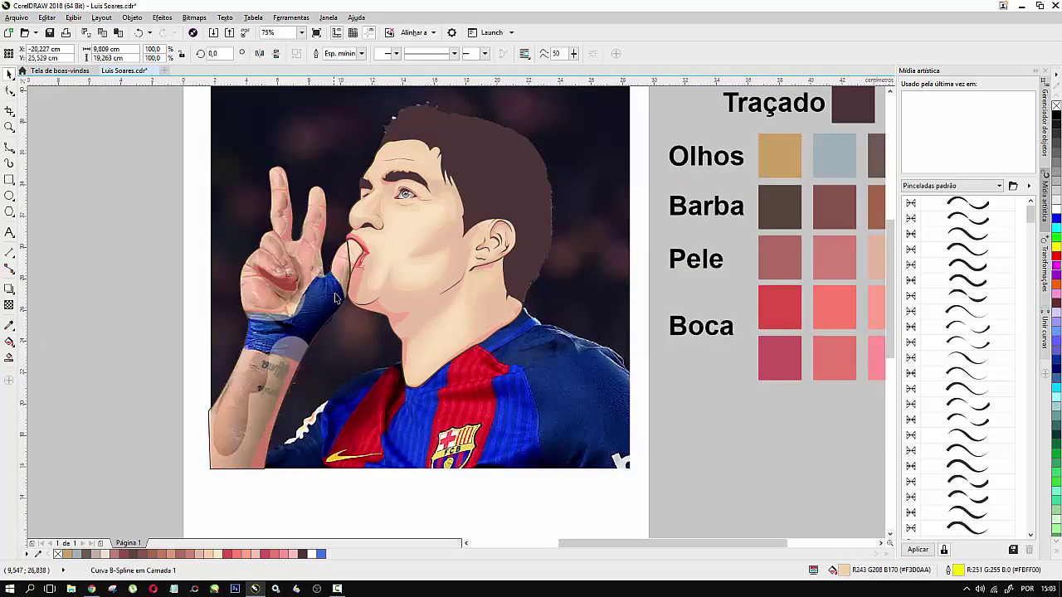
{"action": "left_click", "coordinate": [344, 272]}
{"action": "key", "text": "Delete"}
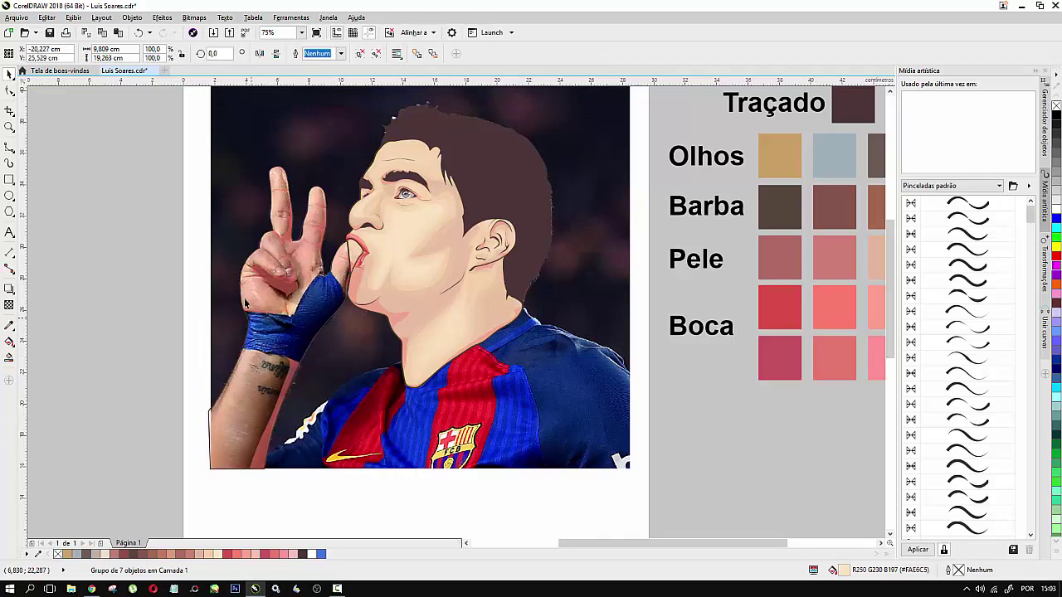
{"action": "scroll", "coordinate": [232, 249], "scroll_direction": "down", "scroll_amount": 2}
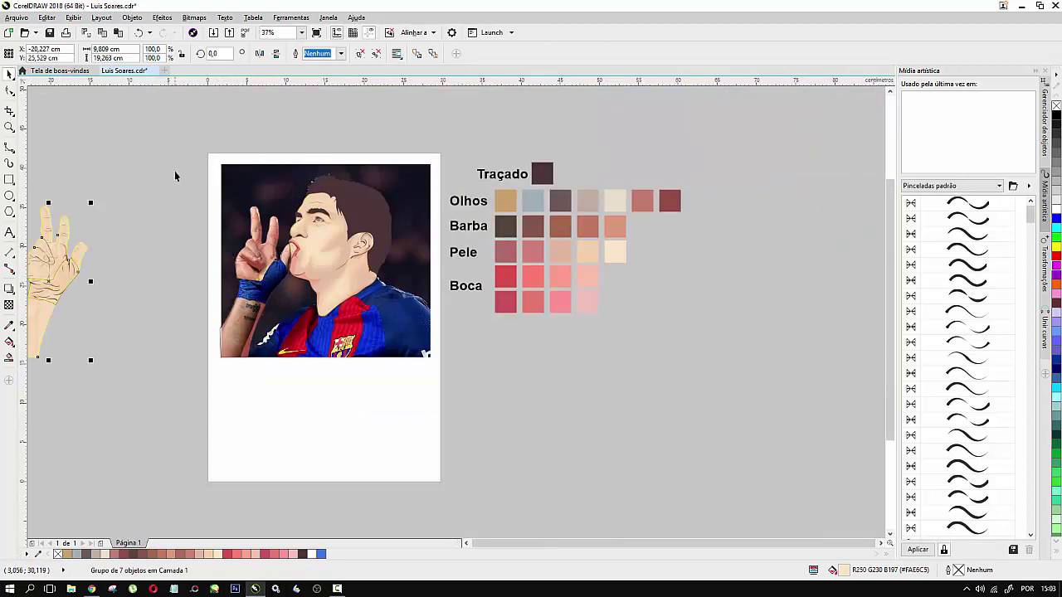
{"action": "left_click", "coordinate": [290, 388]}
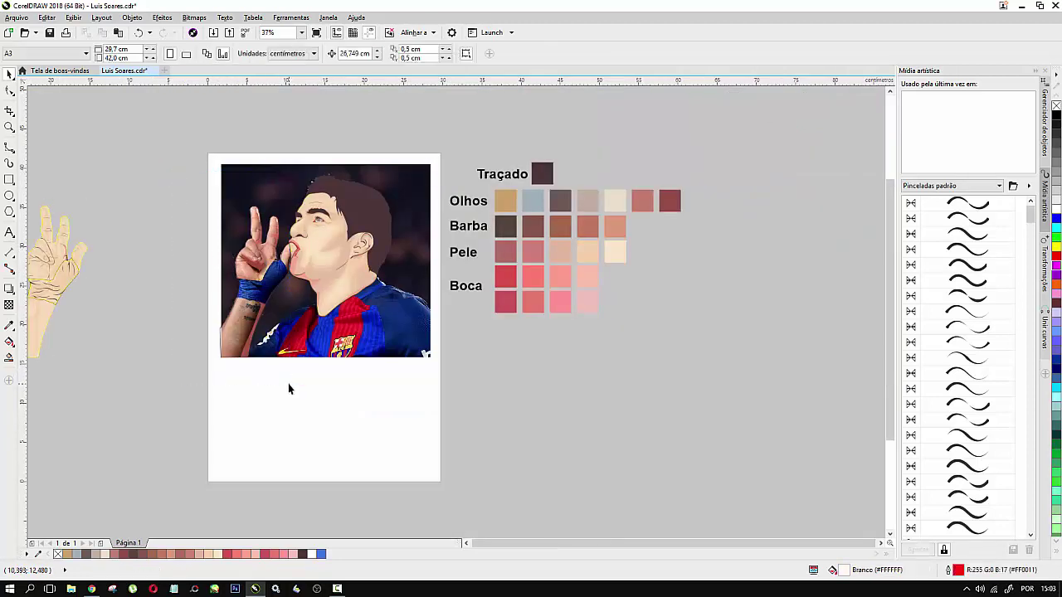
{"action": "left_click", "coordinate": [272, 237]}
{"action": "scroll", "coordinate": [272, 239], "scroll_direction": "up", "scroll_amount": 2}
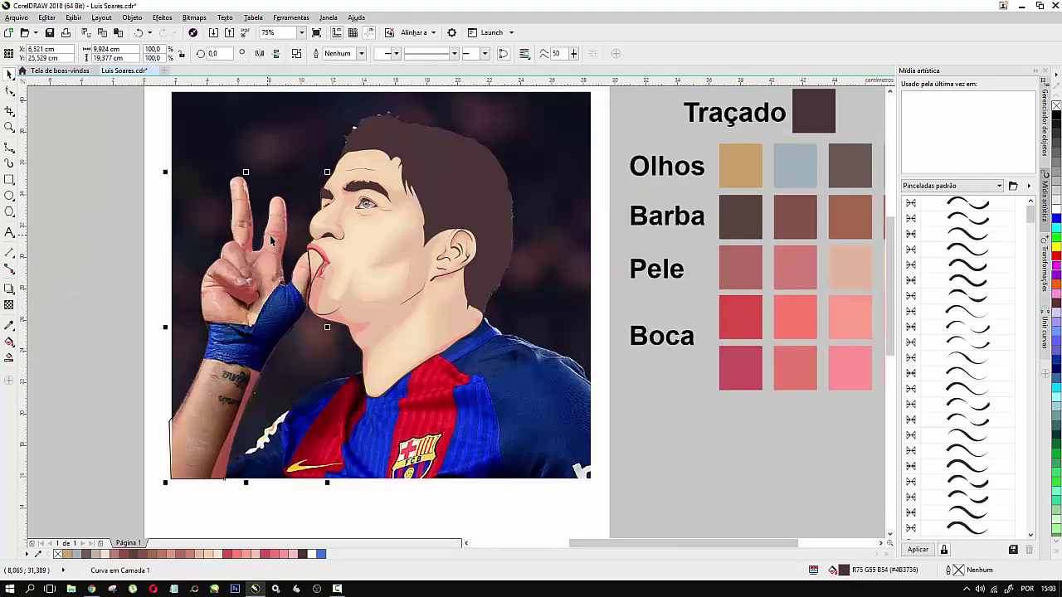
{"action": "key", "text": "ctrl+z"}
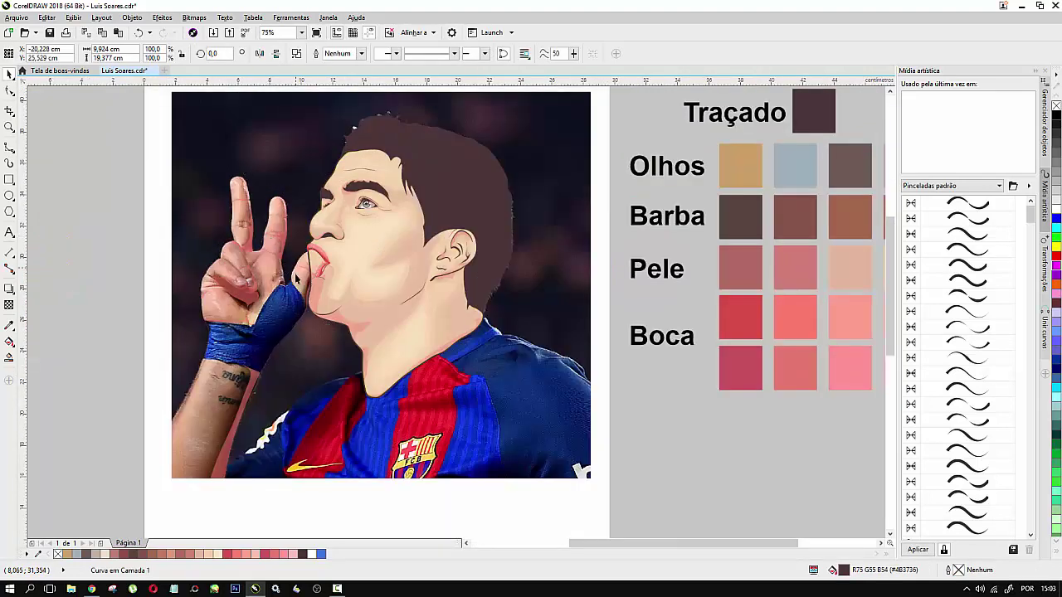
{"action": "left_click", "coordinate": [247, 383]}
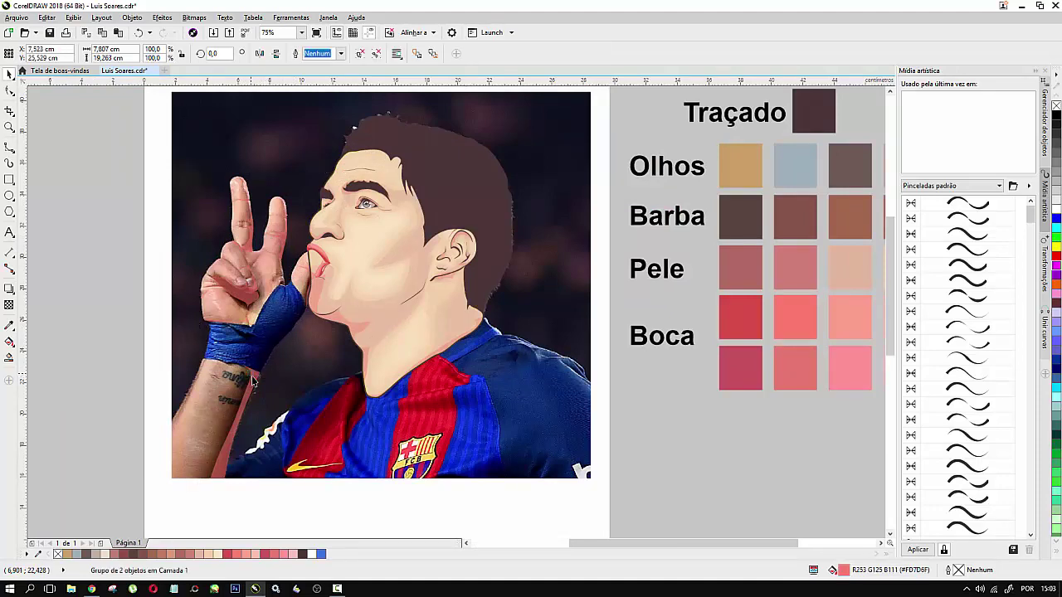
{"action": "scroll", "coordinate": [274, 226], "scroll_direction": "down", "scroll_amount": 3}
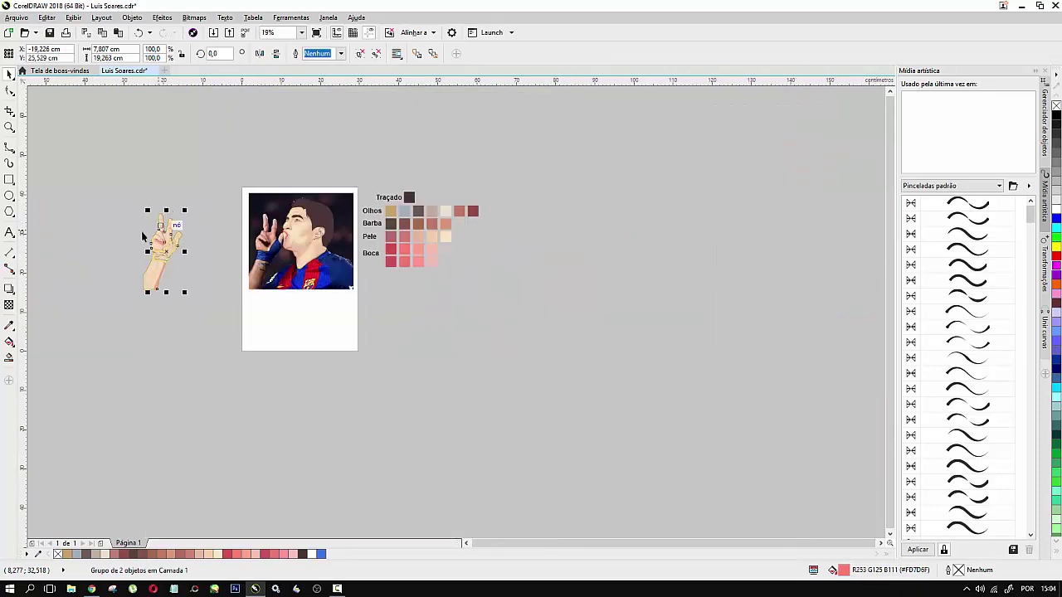
Step: Select all the separated hand and forearm pieces and return them to their original place over the photo
{"action": "scroll", "coordinate": [149, 237], "scroll_direction": "up", "scroll_amount": 1}
{"action": "left_click_drag", "start_coordinate": [130, 150], "coordinate": [292, 388]}
{"action": "right_click", "coordinate": [188, 270]}
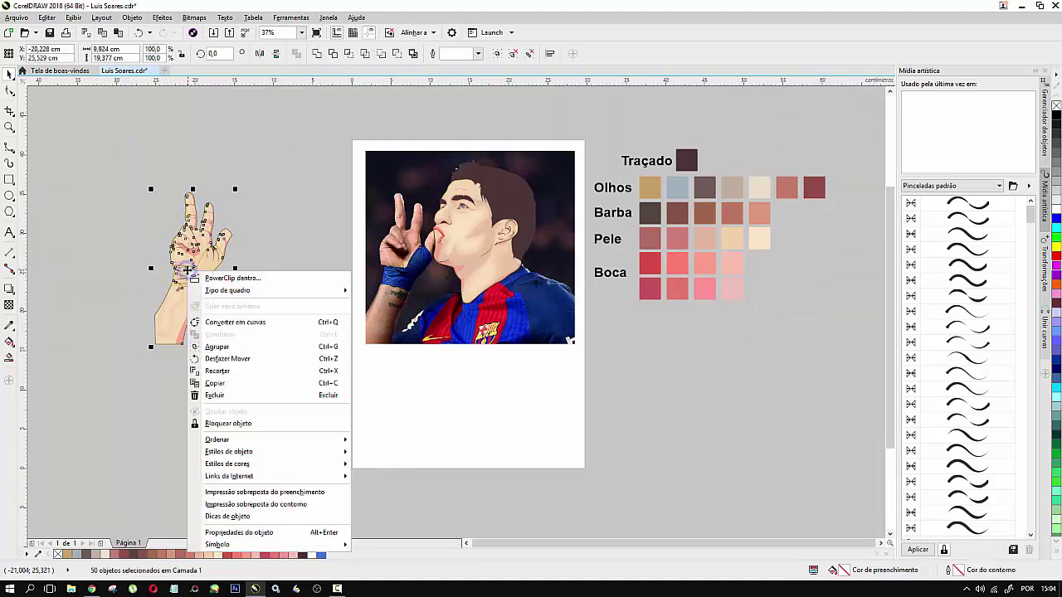
{"action": "left_click", "coordinate": [82, 241]}
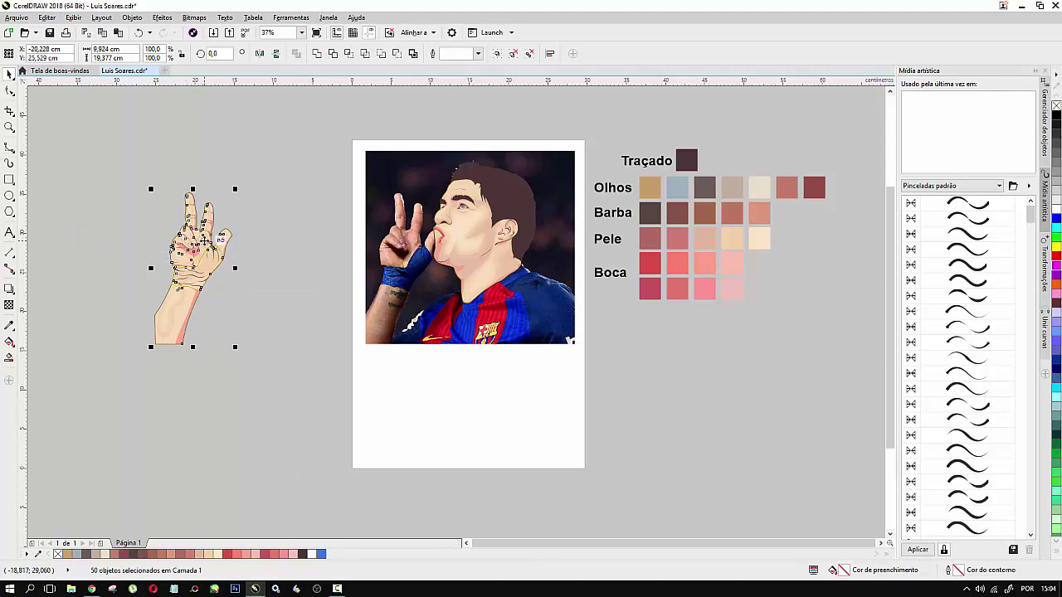
{"action": "key", "text": "ctrl+z"}
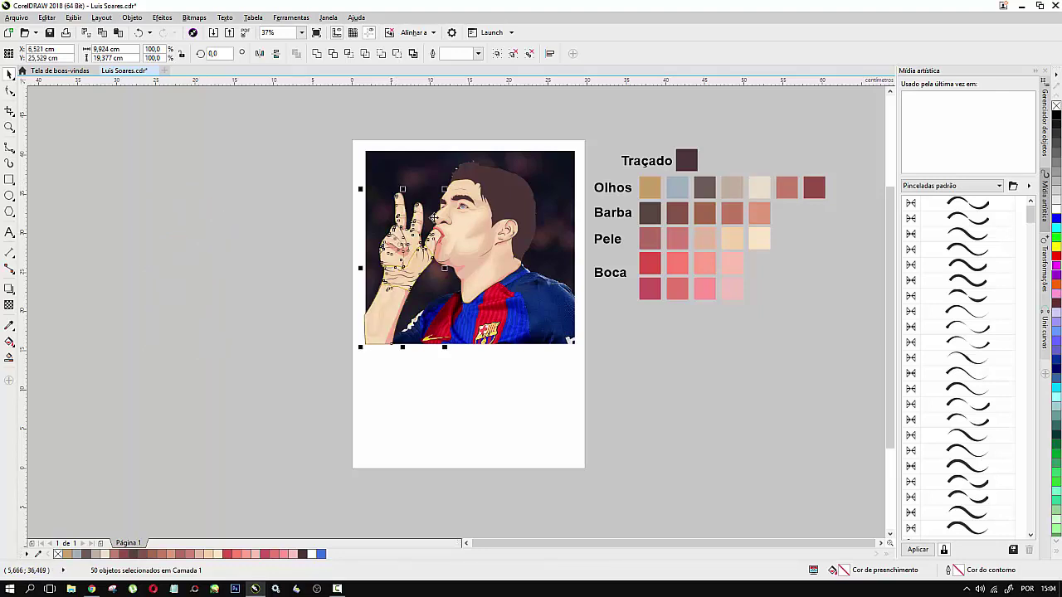
{"action": "scroll", "coordinate": [439, 236], "scroll_direction": "up", "scroll_amount": 4}
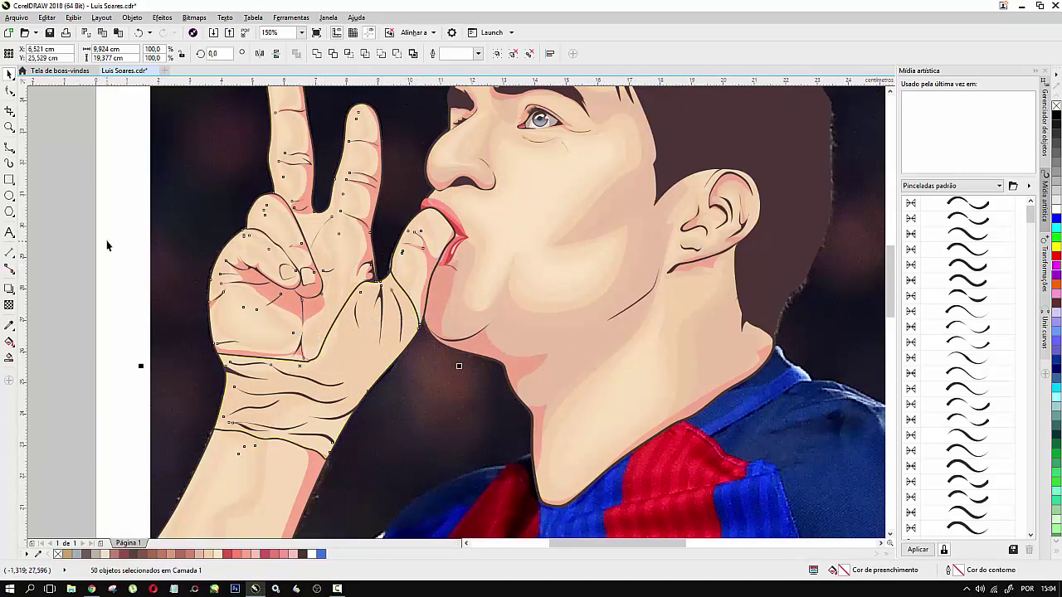
{"action": "left_click", "coordinate": [94, 222]}
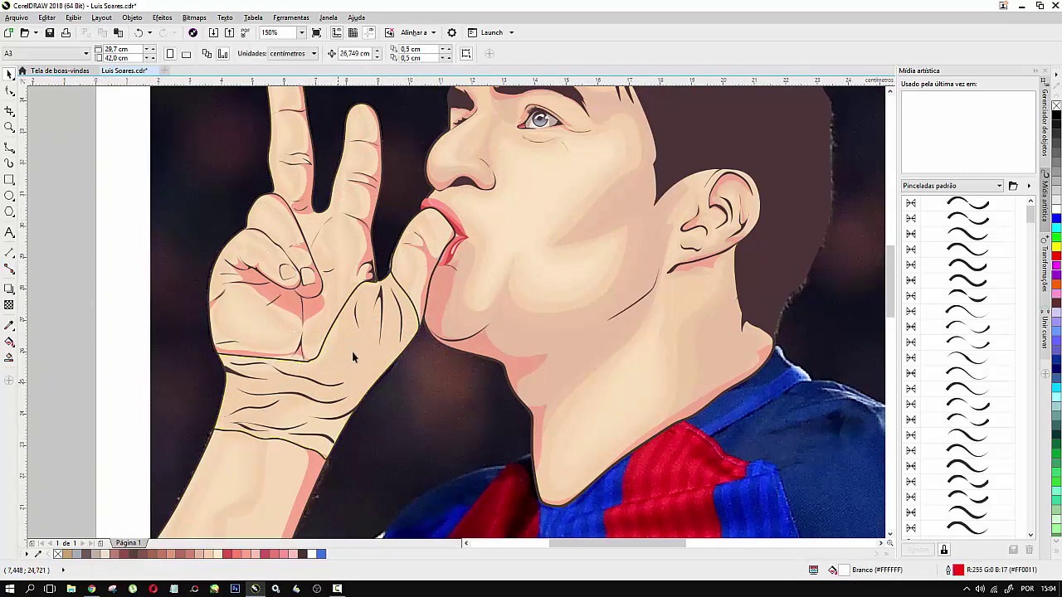
Step: Trace a closed shadow shape around the lower fold line of the wristband, following the crease from its outer edge inward
{"action": "scroll", "coordinate": [367, 307], "scroll_direction": "down", "scroll_amount": 3}
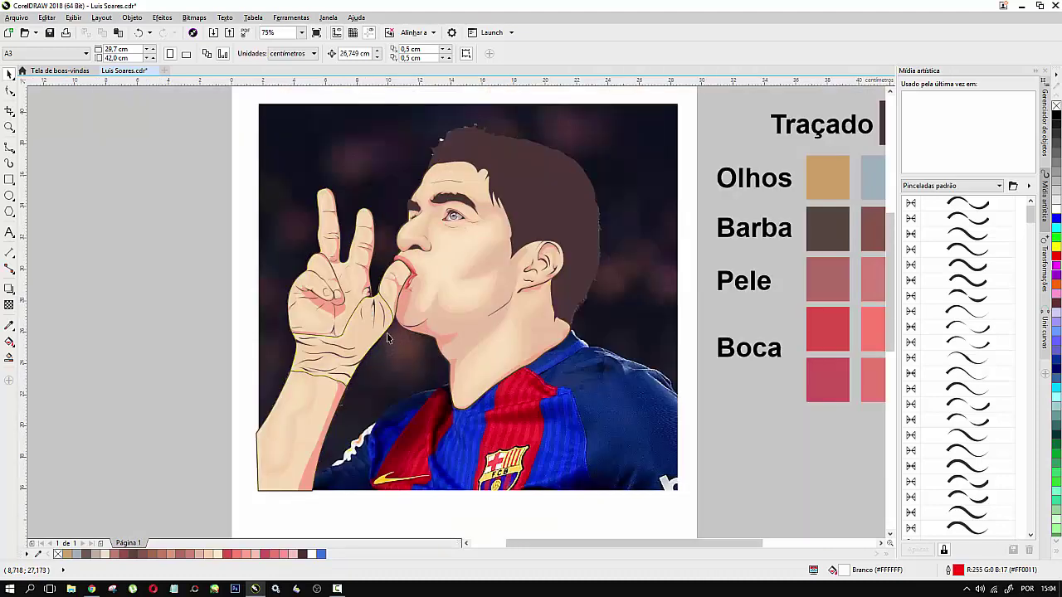
{"action": "scroll", "coordinate": [386, 332], "scroll_direction": "up", "scroll_amount": 3}
{"action": "scroll", "coordinate": [387, 343], "scroll_direction": "down", "scroll_amount": 2}
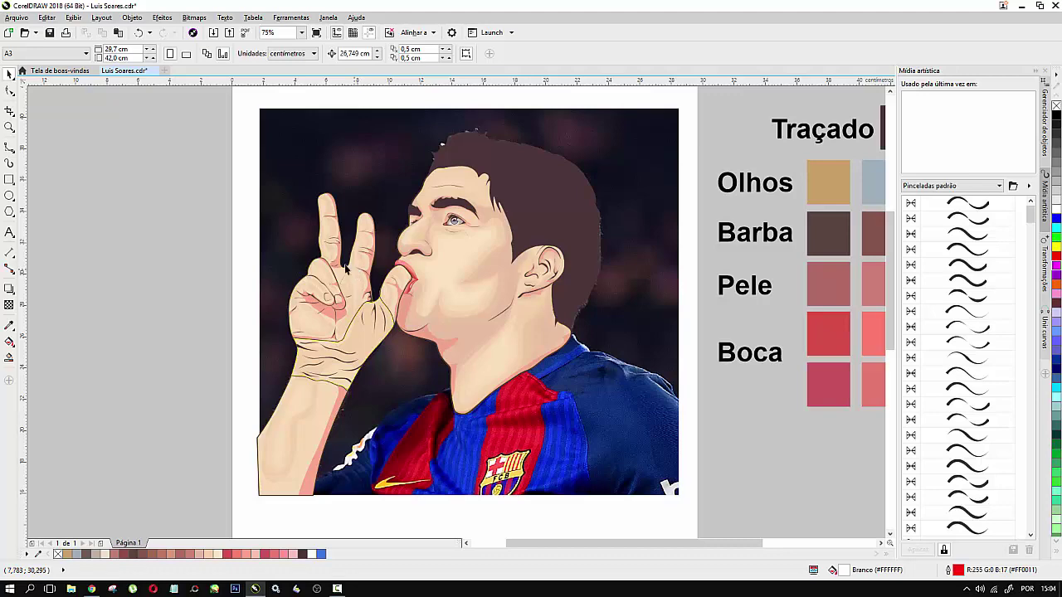
{"action": "left_click", "coordinate": [9, 147]}
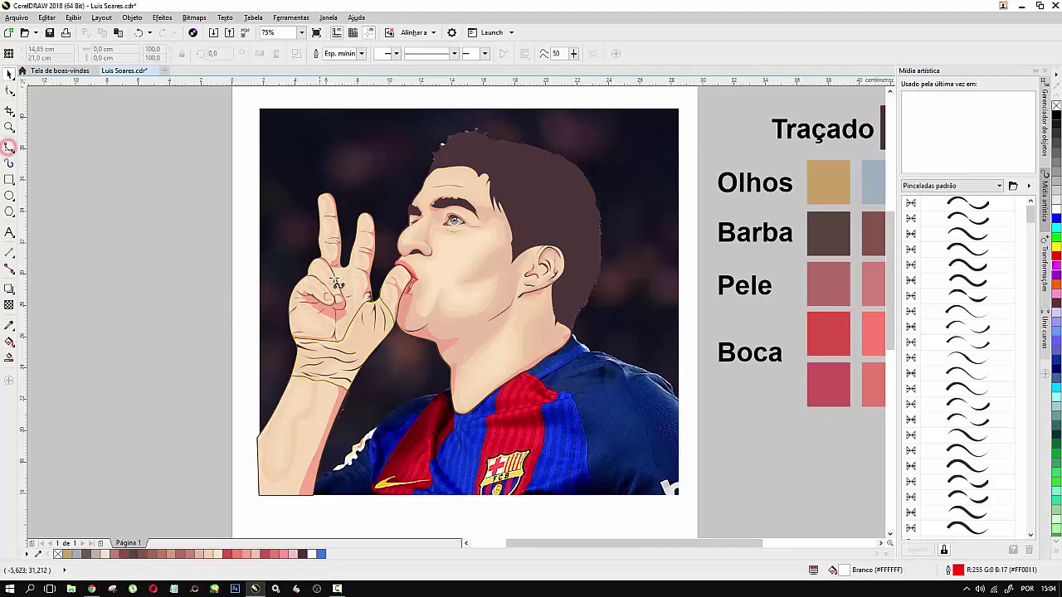
{"action": "scroll", "coordinate": [329, 355], "scroll_direction": "up", "scroll_amount": 2}
{"action": "scroll", "coordinate": [329, 356], "scroll_direction": "up", "scroll_amount": 4}
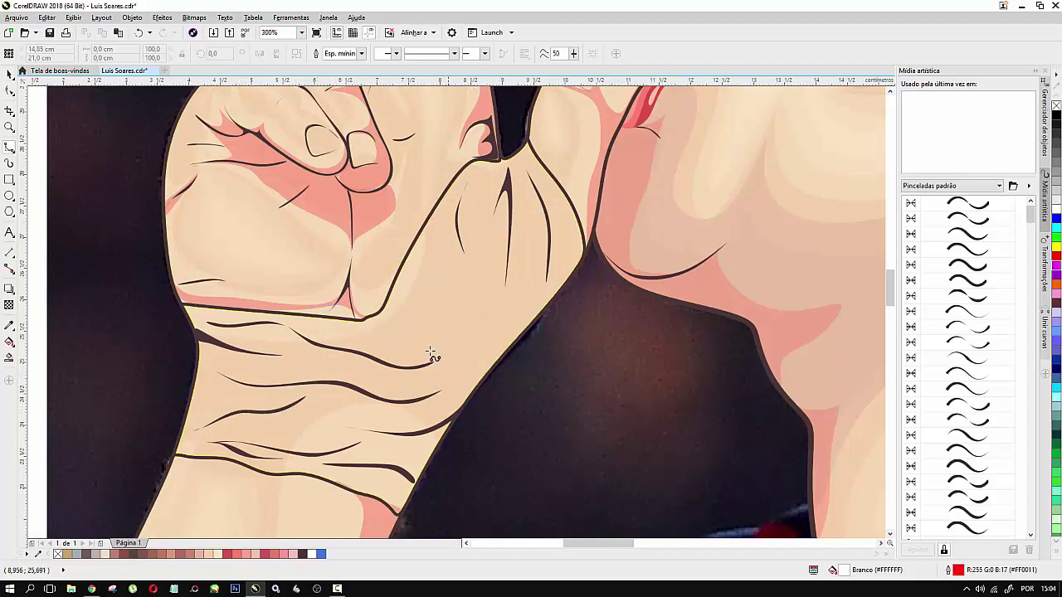
{"action": "left_click", "coordinate": [204, 440]}
{"action": "left_click", "coordinate": [229, 448]}
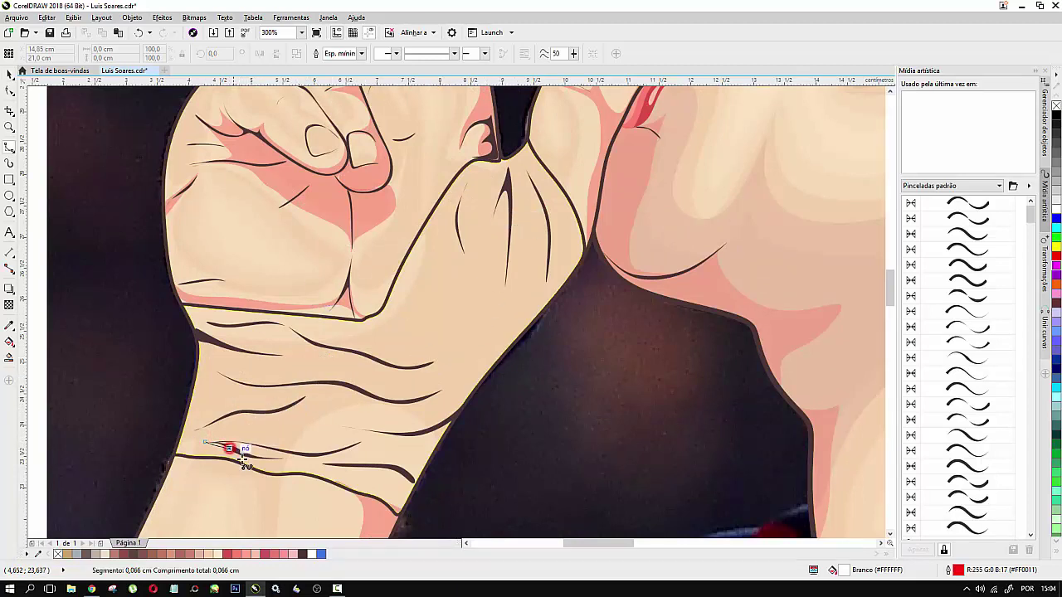
{"action": "left_click", "coordinate": [247, 460]}
{"action": "left_click", "coordinate": [271, 457]}
{"action": "left_click", "coordinate": [290, 456]}
{"action": "left_click", "coordinate": [306, 455]}
{"action": "left_click", "coordinate": [355, 455]}
{"action": "left_click", "coordinate": [378, 438]}
Step: Trace shadow shapes along the wristband's remaining folds and color the wristband and its shadows in blue tones
{"action": "left_click", "coordinate": [198, 330]}
{"action": "left_click", "coordinate": [507, 168]}
{"action": "left_click", "coordinate": [340, 429]}
{"action": "left_click", "coordinate": [9, 75]}
{"action": "left_click", "coordinate": [323, 553]}
Step: Trace wider mid-tone shadows around the wristband's folds, color them medium blue over a light blue base, and group the shading
{"action": "left_click", "coordinate": [486, 310]}
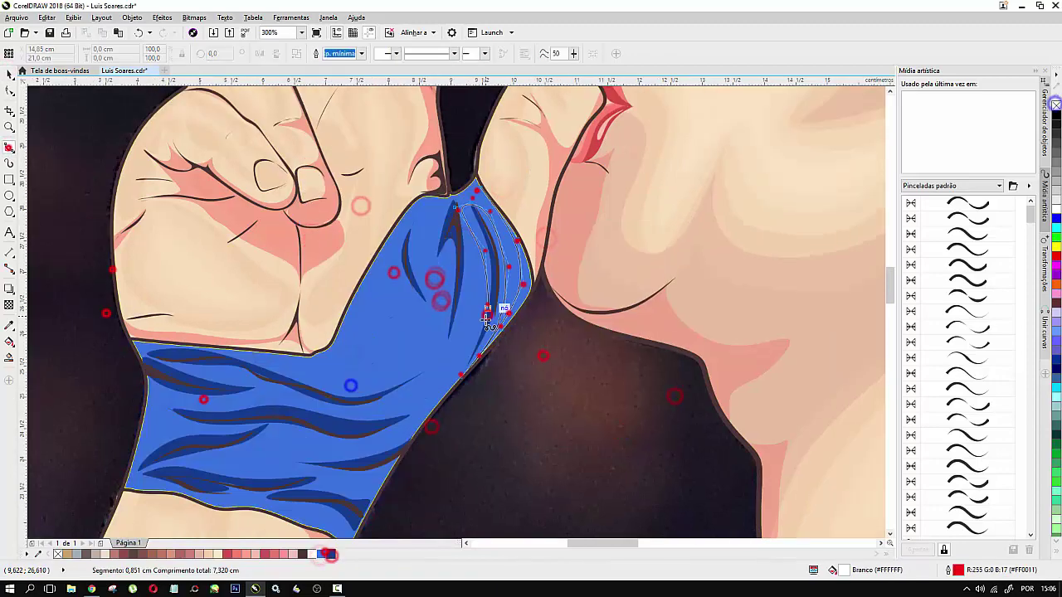
{"action": "scroll", "coordinate": [190, 514], "scroll_direction": "up", "scroll_amount": 2}
{"action": "left_click", "coordinate": [350, 393]}
{"action": "left_click", "coordinate": [9, 75]}
{"action": "scroll", "coordinate": [319, 305], "scroll_direction": "down", "scroll_amount": 2}
{"action": "left_click", "coordinate": [451, 357]}
{"action": "left_click", "coordinate": [330, 553]}
{"action": "key", "text": "ctrl+g"}
{"action": "scroll", "coordinate": [342, 384], "scroll_direction": "down", "scroll_amount": 1}
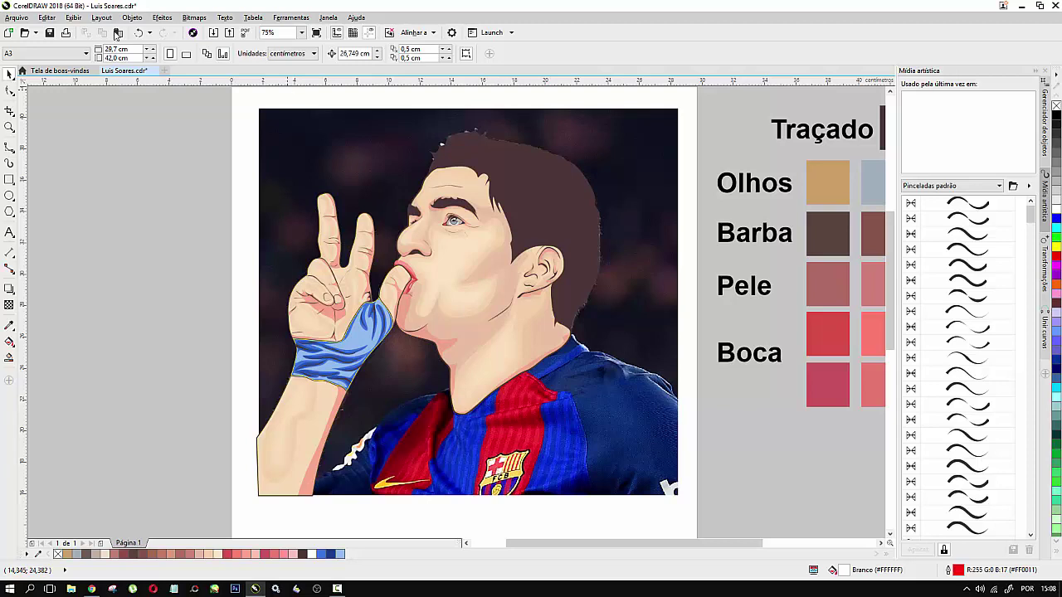
Step: Select the vector pieces of the face, hand and wristband and inspect the wristband's blue shading up close
{"action": "left_click_drag", "start_coordinate": [141, 92], "coordinate": [664, 530]}
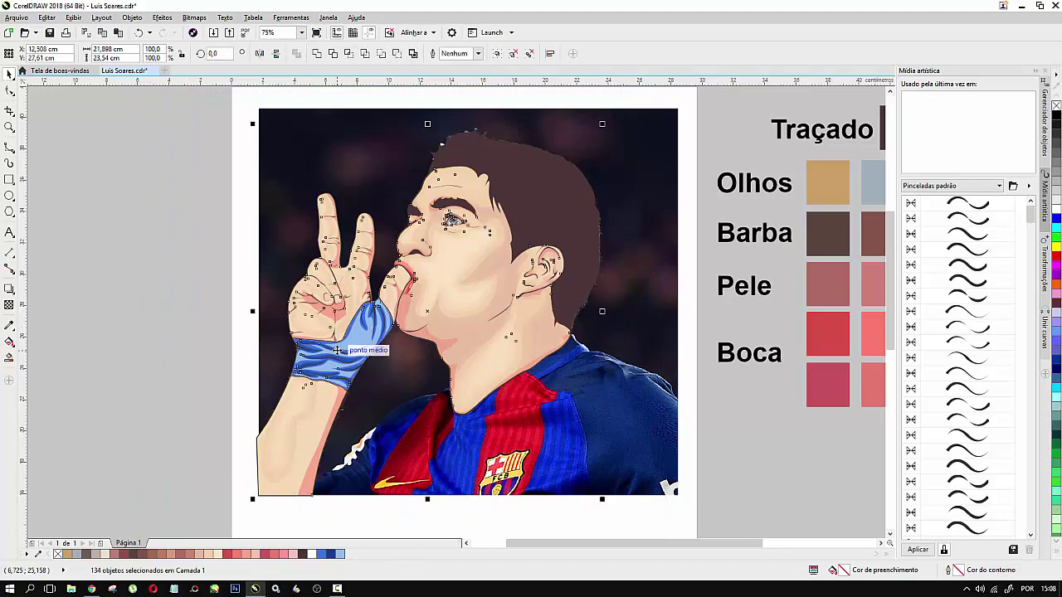
{"action": "scroll", "coordinate": [363, 348], "scroll_direction": "up", "scroll_amount": 2}
{"action": "scroll", "coordinate": [406, 266], "scroll_direction": "up", "scroll_amount": 3}
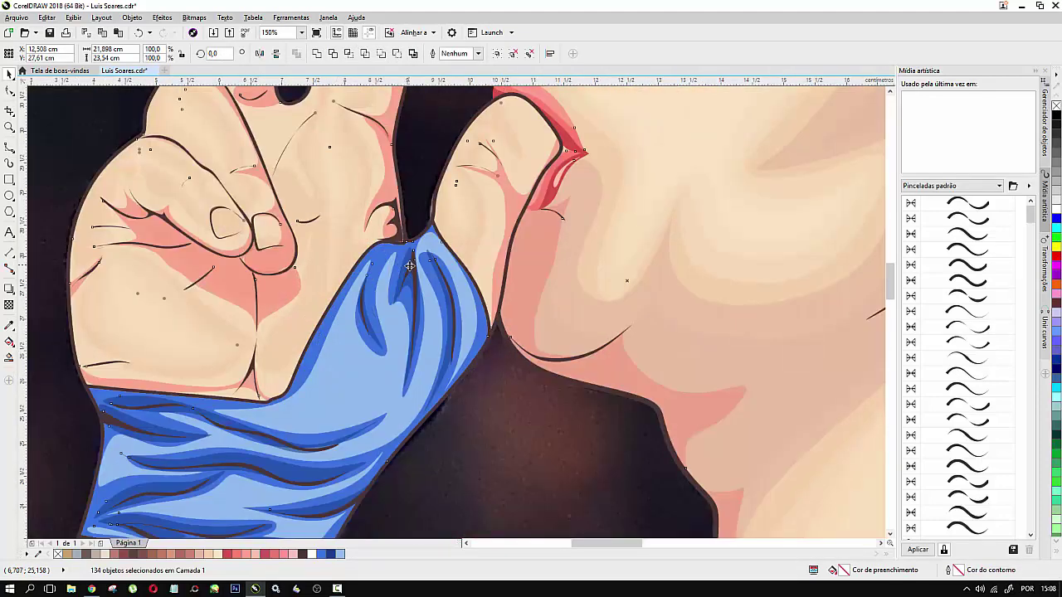
{"action": "scroll", "coordinate": [409, 231], "scroll_direction": "down", "scroll_amount": 3}
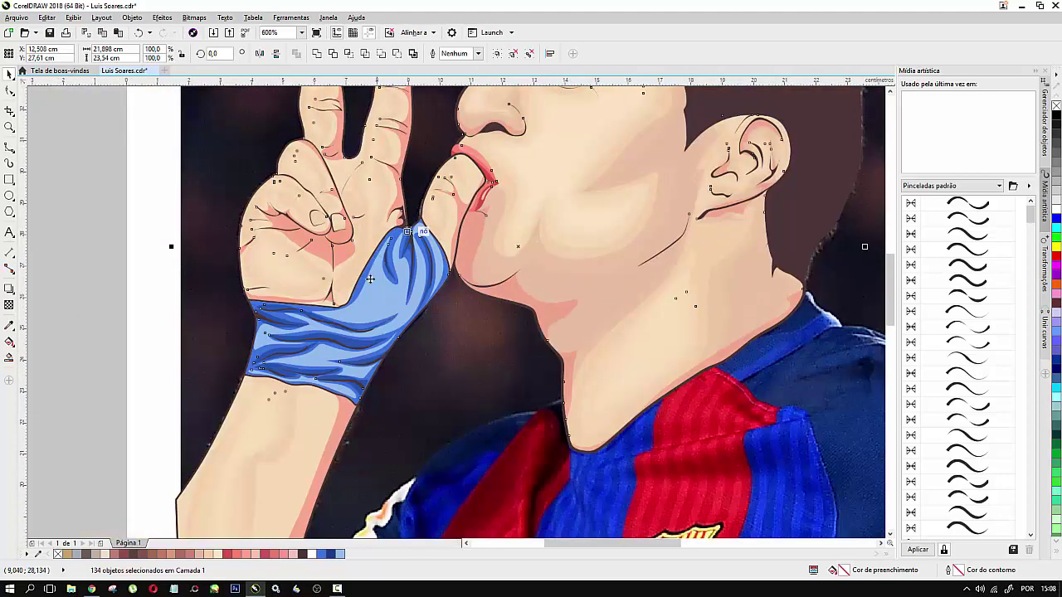
Step: Trace a closed B-Spline outline of the jersey from the forearm over both shoulders and along the photo's lower edge
{"action": "left_click", "coordinate": [43, 246]}
{"action": "scroll", "coordinate": [150, 306], "scroll_direction": "down", "scroll_amount": 2}
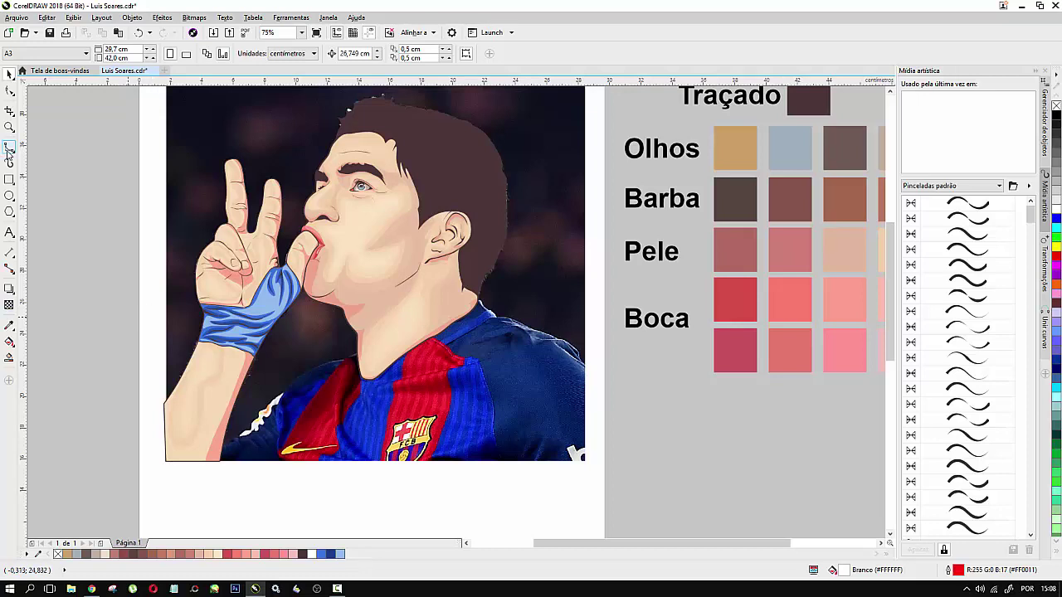
{"action": "left_click", "coordinate": [218, 461]}
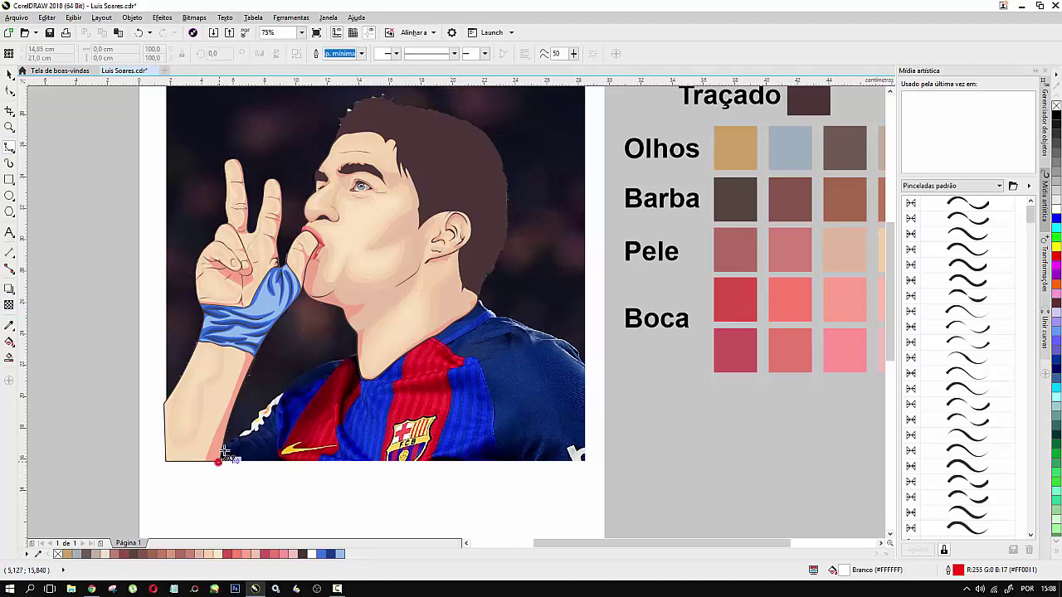
{"action": "left_click", "coordinate": [223, 442]}
{"action": "left_click", "coordinate": [235, 436]}
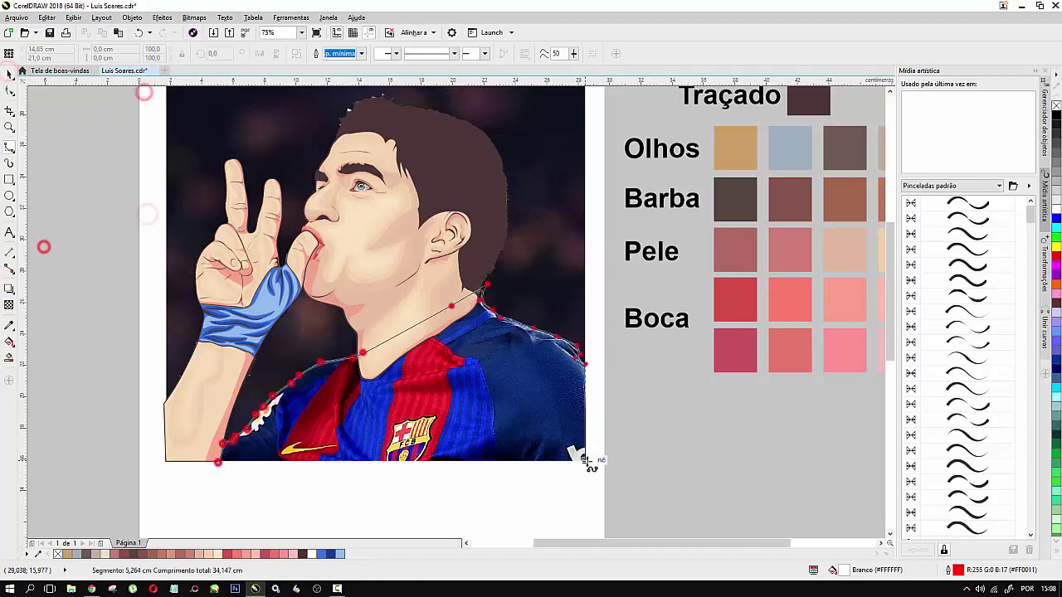
{"action": "left_click", "coordinate": [583, 460]}
{"action": "left_click", "coordinate": [219, 461]}
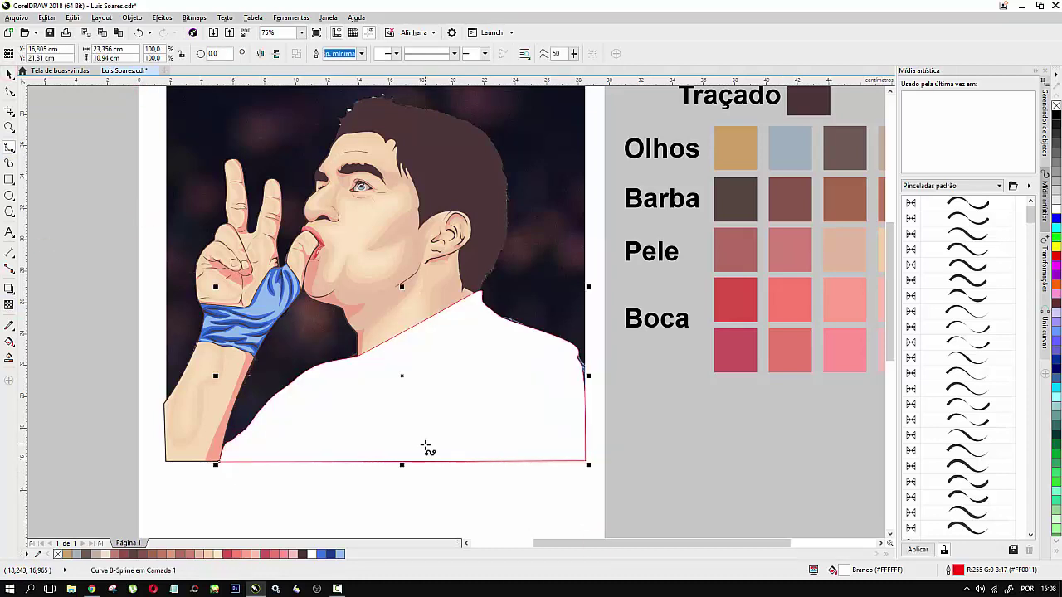
Step: Order the jersey shape behind the neck artwork and remove its fill
{"action": "right_click", "coordinate": [427, 379]}
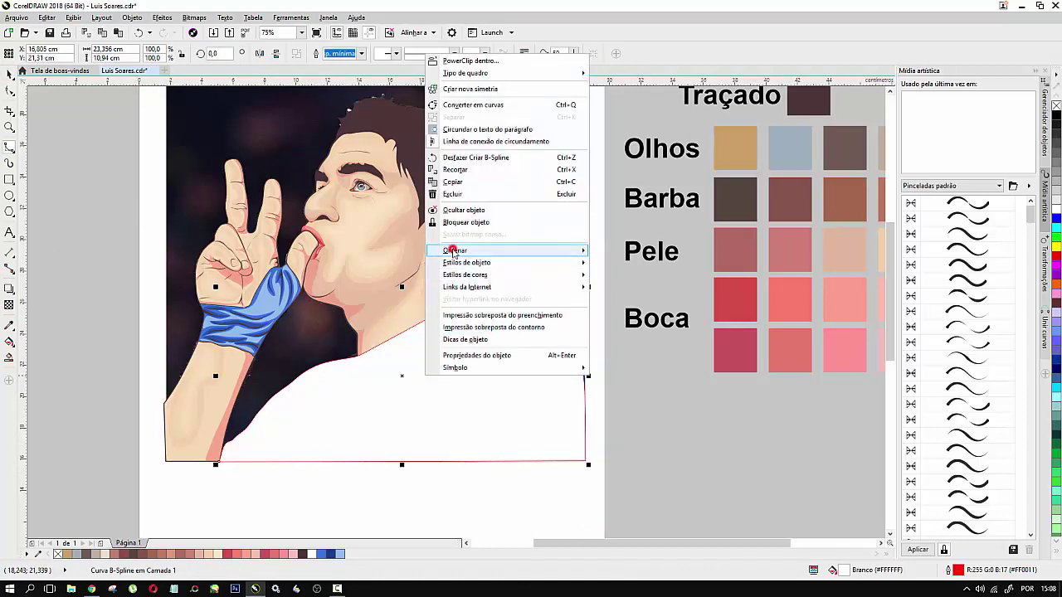
{"action": "left_click", "coordinate": [622, 334]}
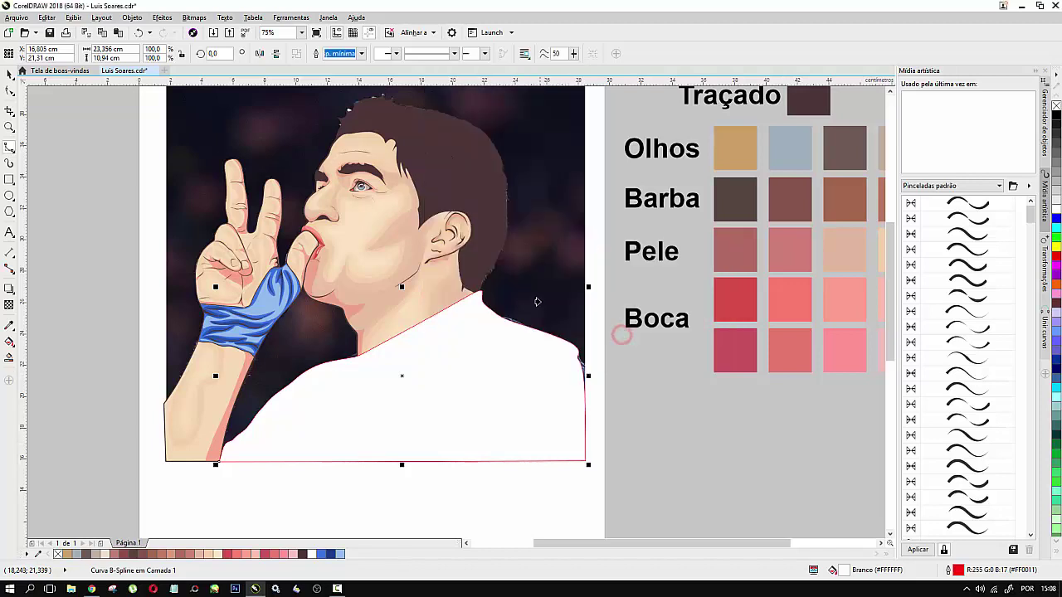
{"action": "left_click", "coordinate": [537, 300]}
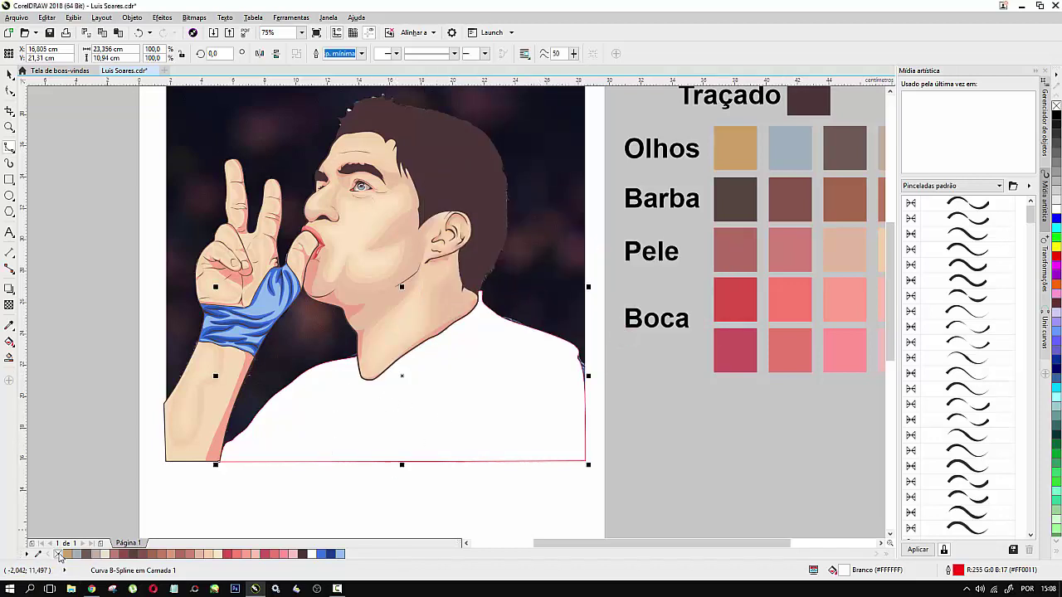
{"action": "left_click", "coordinate": [58, 554]}
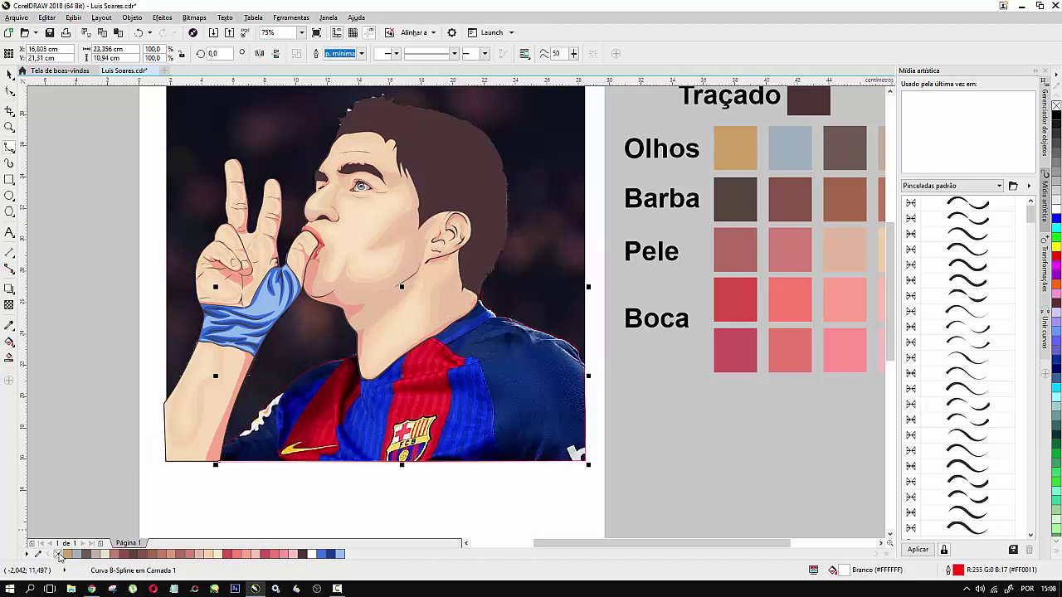
Step: Add a single-step outside contour of 0.251 cm around the jersey outline and break the contour group apart
{"action": "left_click", "coordinate": [9, 290]}
{"action": "left_click", "coordinate": [41, 300]}
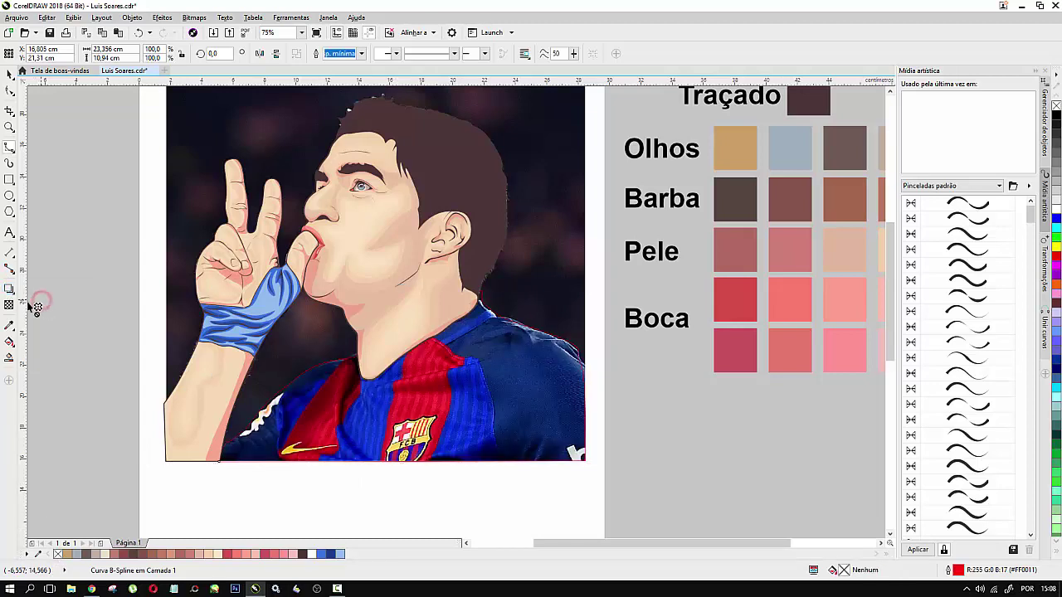
{"action": "left_click_drag", "start_coordinate": [388, 54], "coordinate": [389, 48]}
{"action": "scroll", "coordinate": [224, 377], "scroll_direction": "up", "scroll_amount": 4}
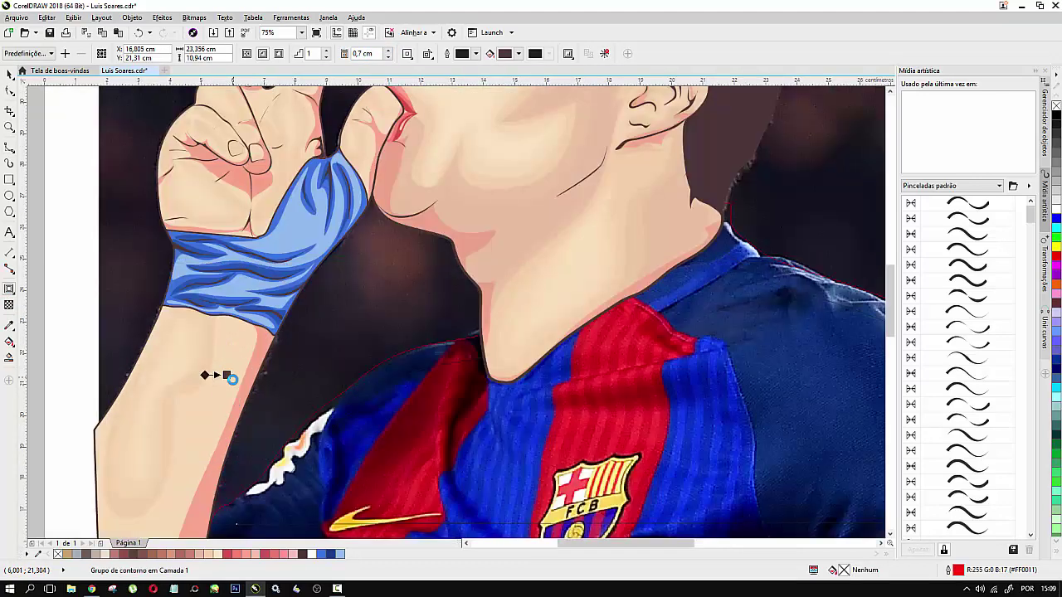
{"action": "left_click_drag", "start_coordinate": [163, 362], "coordinate": [162, 360]}
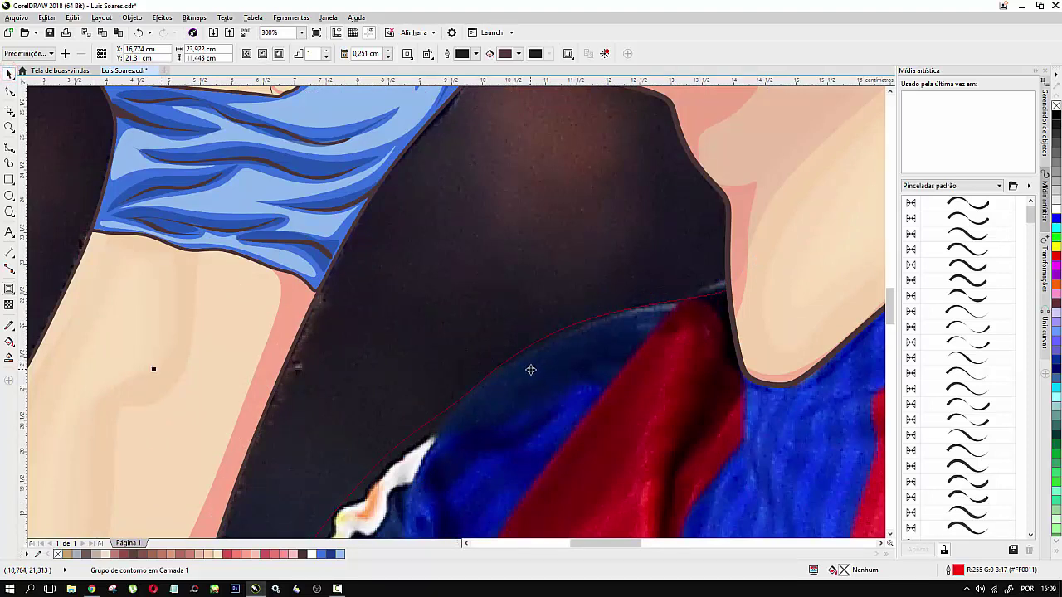
{"action": "key", "text": "ctrl+k"}
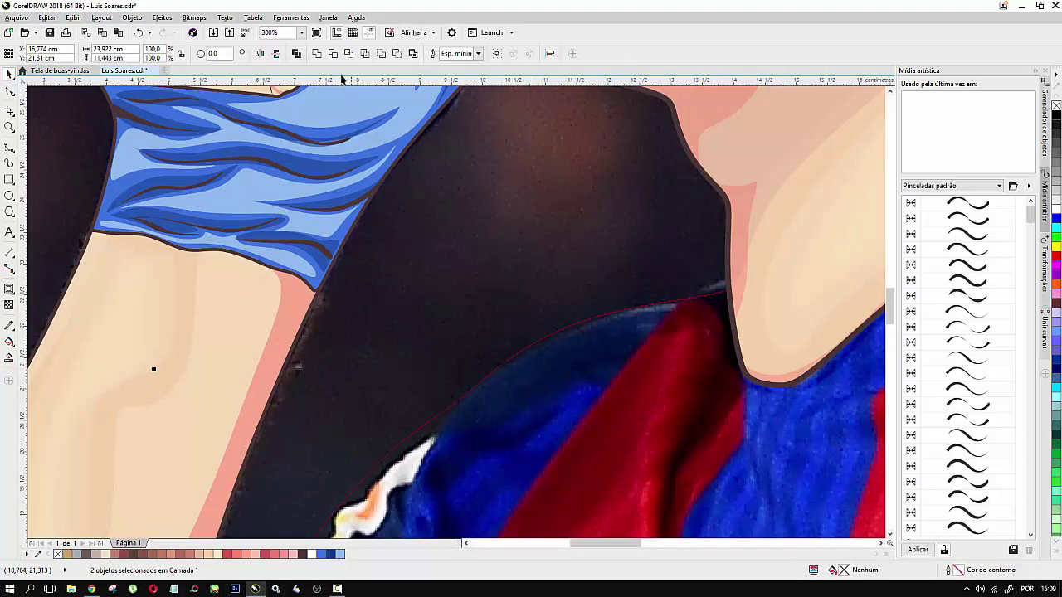
{"action": "scroll", "coordinate": [464, 297], "scroll_direction": "down", "scroll_amount": 2}
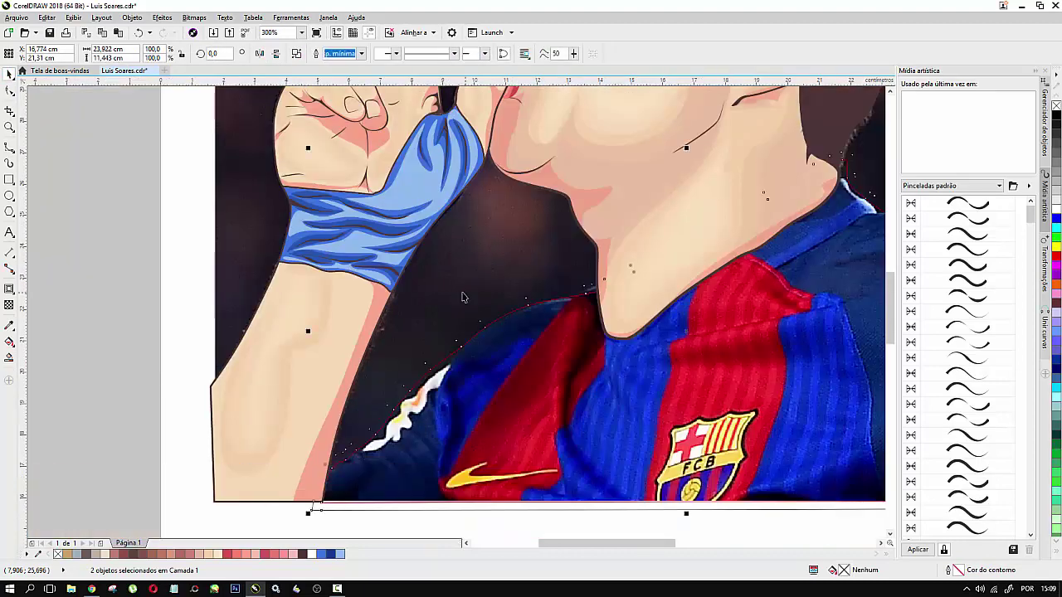
{"action": "left_click", "coordinate": [543, 529]}
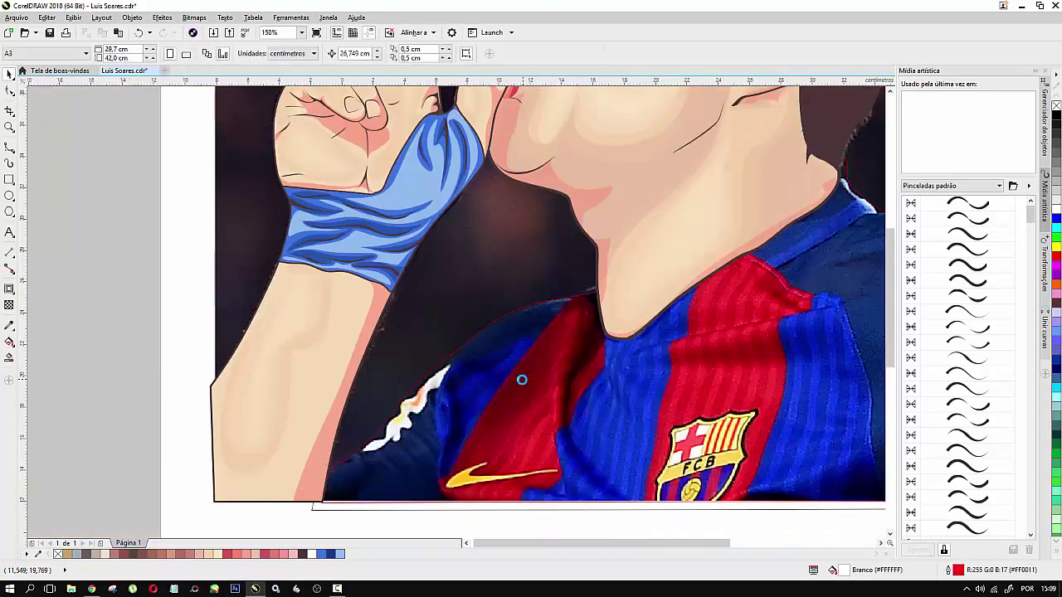
{"action": "scroll", "coordinate": [514, 379], "scroll_direction": "down", "scroll_amount": 2}
{"action": "scroll", "coordinate": [538, 387], "scroll_direction": "up", "scroll_amount": 2}
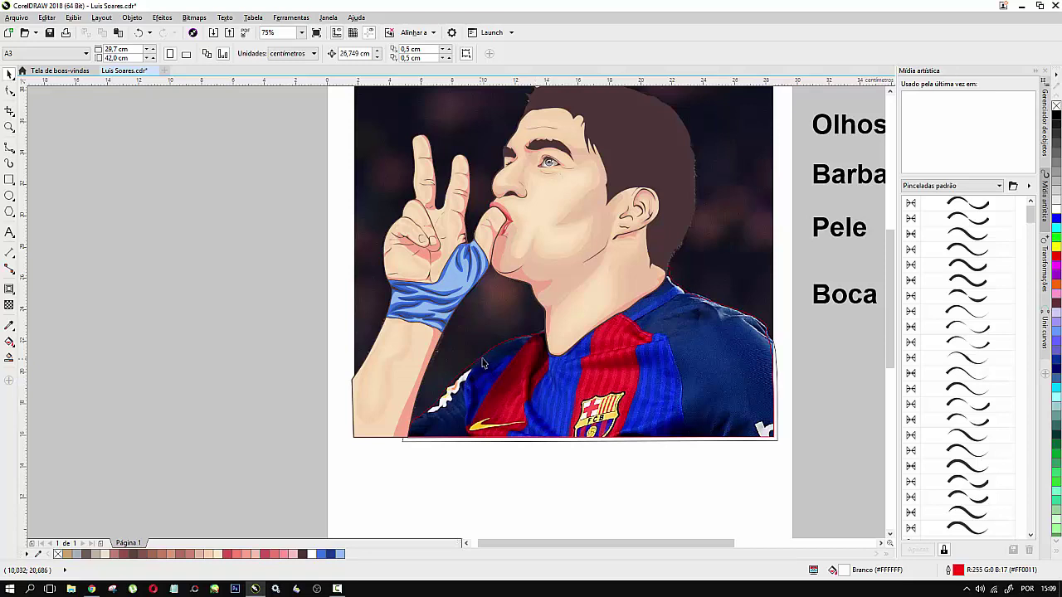
{"action": "scroll", "coordinate": [522, 248], "scroll_direction": "down", "scroll_amount": 2}
{"action": "scroll", "coordinate": [529, 274], "scroll_direction": "up", "scroll_amount": 4}
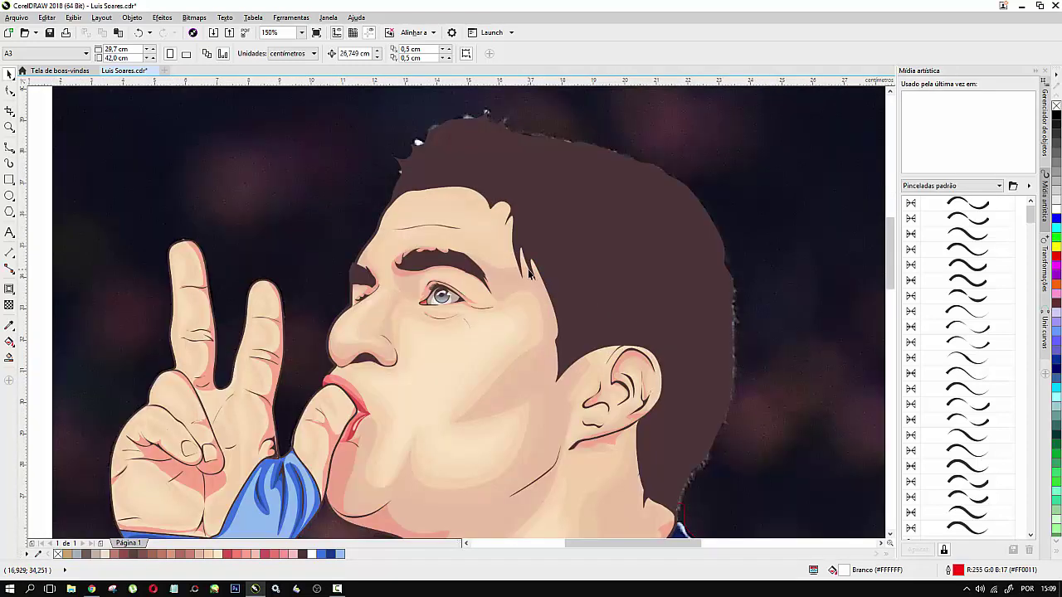
{"action": "scroll", "coordinate": [528, 273], "scroll_direction": "down", "scroll_amount": 2}
{"action": "scroll", "coordinate": [523, 290], "scroll_direction": "down", "scroll_amount": 1}
{"action": "scroll", "coordinate": [539, 410], "scroll_direction": "up", "scroll_amount": 2}
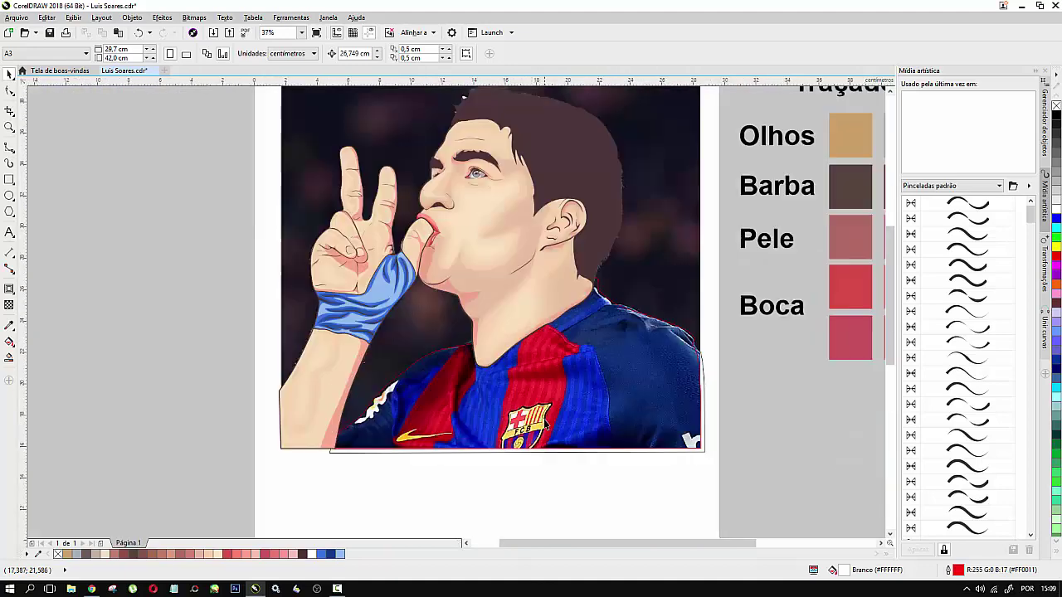
Step: Trace the jersey's fold lines with B-Spline curves, coloring the jersey blue and its folds and outer outline dark brown
{"action": "left_click", "coordinate": [9, 148]}
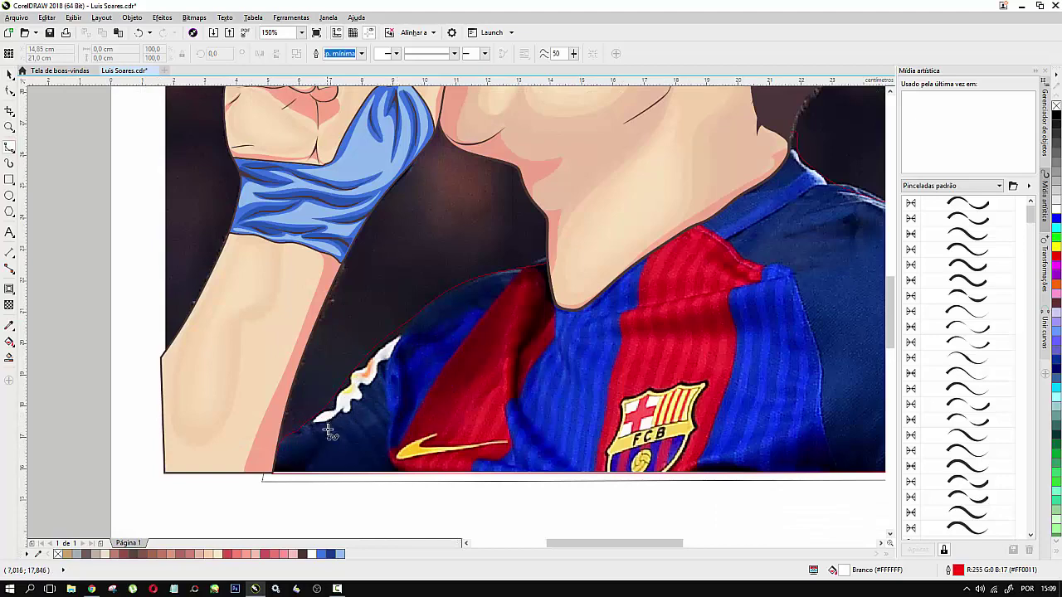
{"action": "scroll", "coordinate": [723, 303], "scroll_direction": "down", "scroll_amount": 2}
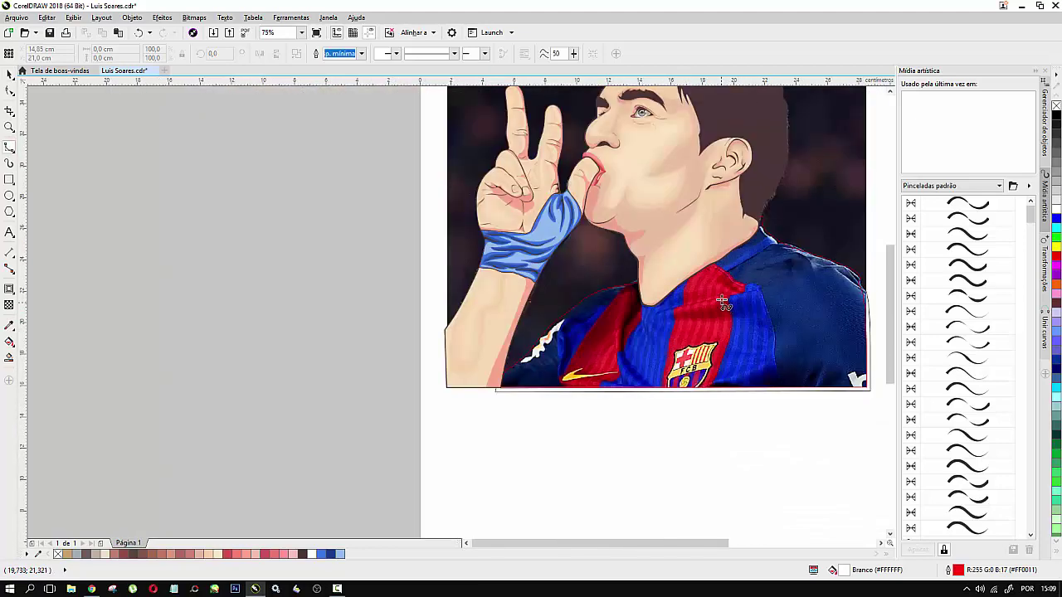
{"action": "scroll", "coordinate": [790, 288], "scroll_direction": "up", "scroll_amount": 2}
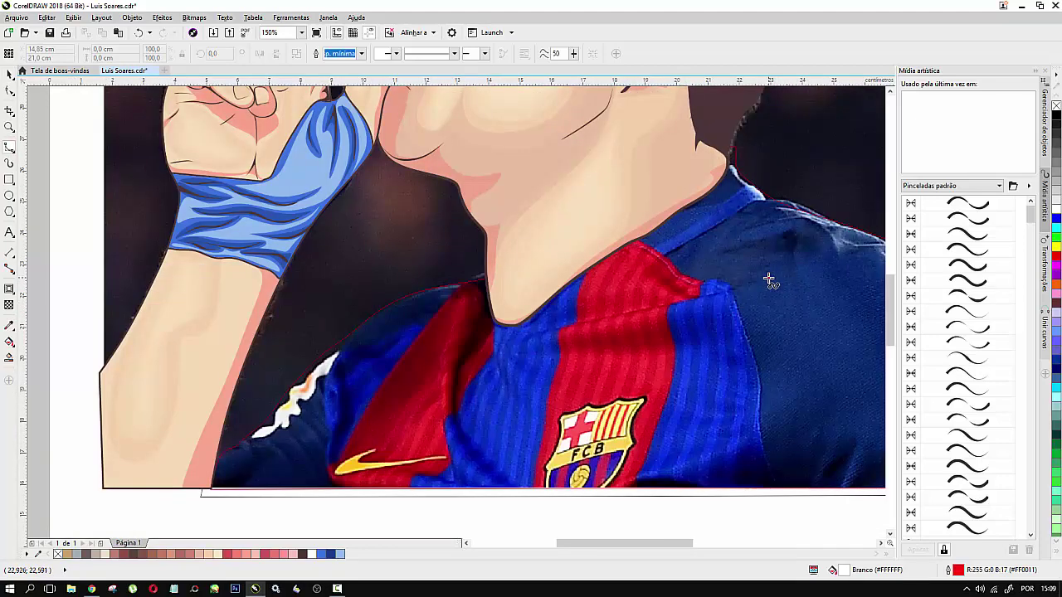
{"action": "left_click", "coordinate": [769, 279]}
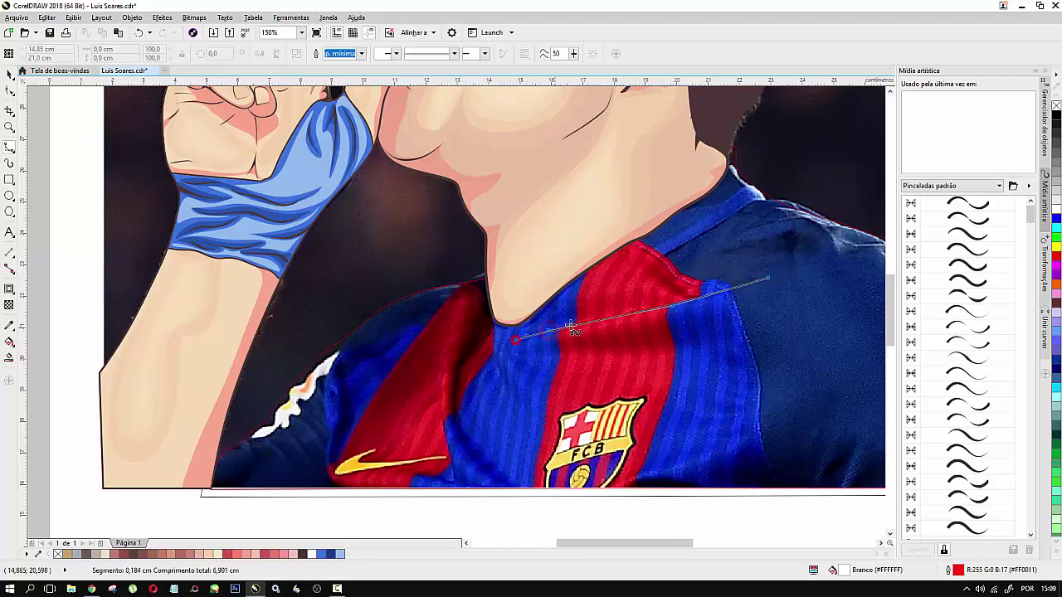
{"action": "left_click", "coordinate": [570, 325]}
{"action": "left_click", "coordinate": [543, 526]}
{"action": "left_click", "coordinate": [417, 108]}
{"action": "scroll", "coordinate": [485, 335], "scroll_direction": "down", "scroll_amount": 1}
{"action": "left_click", "coordinate": [9, 323]}
{"action": "left_click", "coordinate": [302, 553]}
{"action": "left_click", "coordinate": [613, 288]}
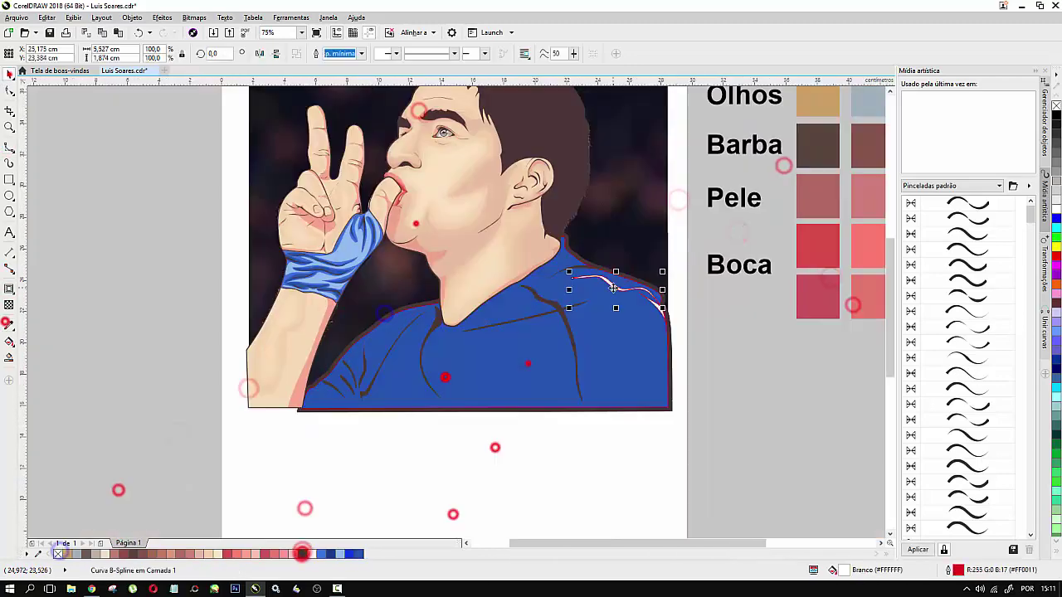
Step: Trace closed light areas between the jersey's folds on the chest, shoulders and sleeves and color them a lighter blue
{"action": "scroll", "coordinate": [505, 137], "scroll_direction": "up", "scroll_amount": 1}
{"action": "left_click", "coordinate": [464, 329]}
{"action": "scroll", "coordinate": [332, 360], "scroll_direction": "up", "scroll_amount": 2}
{"action": "scroll", "coordinate": [365, 374], "scroll_direction": "down", "scroll_amount": 2}
{"action": "left_click", "coordinate": [362, 372]}
{"action": "left_click", "coordinate": [845, 379]}
{"action": "left_click", "coordinate": [812, 507]}
{"action": "left_click", "coordinate": [651, 506]}
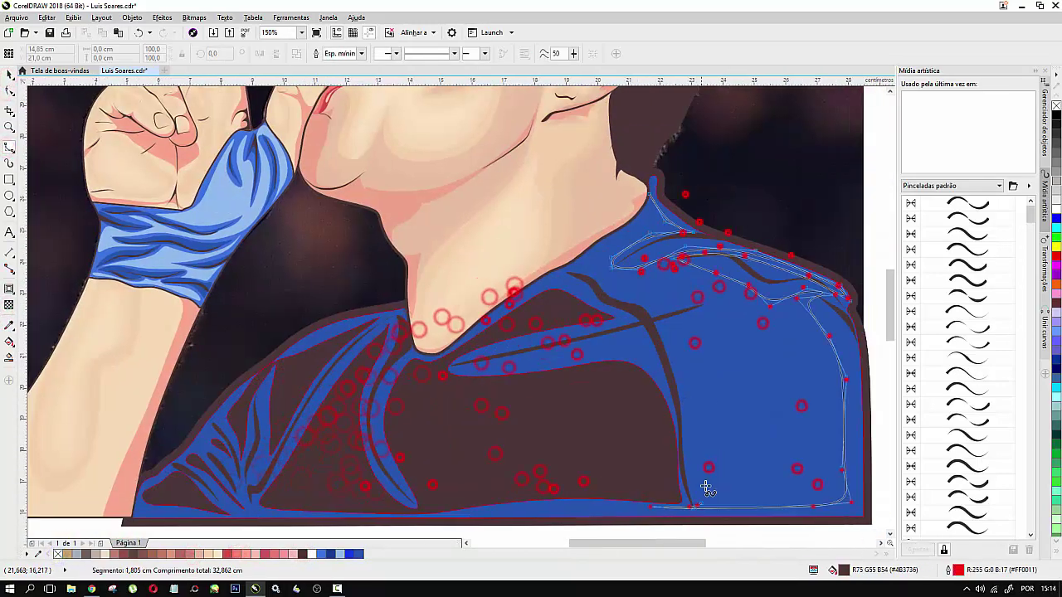
{"action": "left_click", "coordinate": [9, 75]}
{"action": "left_click", "coordinate": [340, 553]}
{"action": "right_click", "coordinate": [443, 446]}
Step: Trace the vertical stripes on the jersey's chest beneath the fold lines and fill them red
{"action": "left_click", "coordinate": [9, 179]}
{"action": "left_click", "coordinate": [9, 149]}
{"action": "left_click", "coordinate": [594, 495]}
{"action": "left_click", "coordinate": [225, 552]}
{"action": "left_click", "coordinate": [10, 75]}
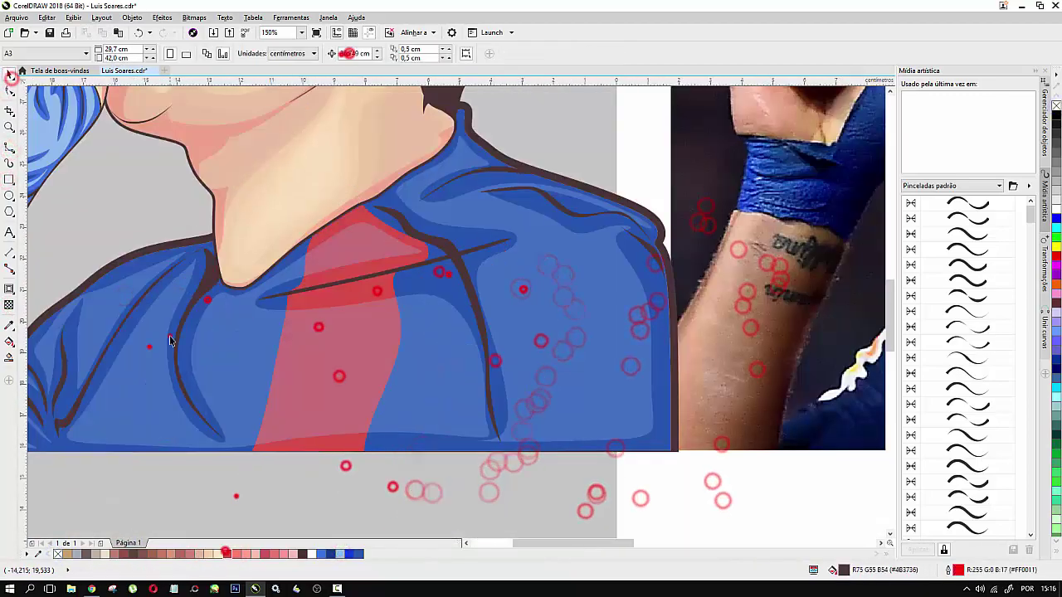
{"action": "scroll", "coordinate": [170, 341], "scroll_direction": "down", "scroll_amount": 3}
{"action": "left_click", "coordinate": [149, 172]}
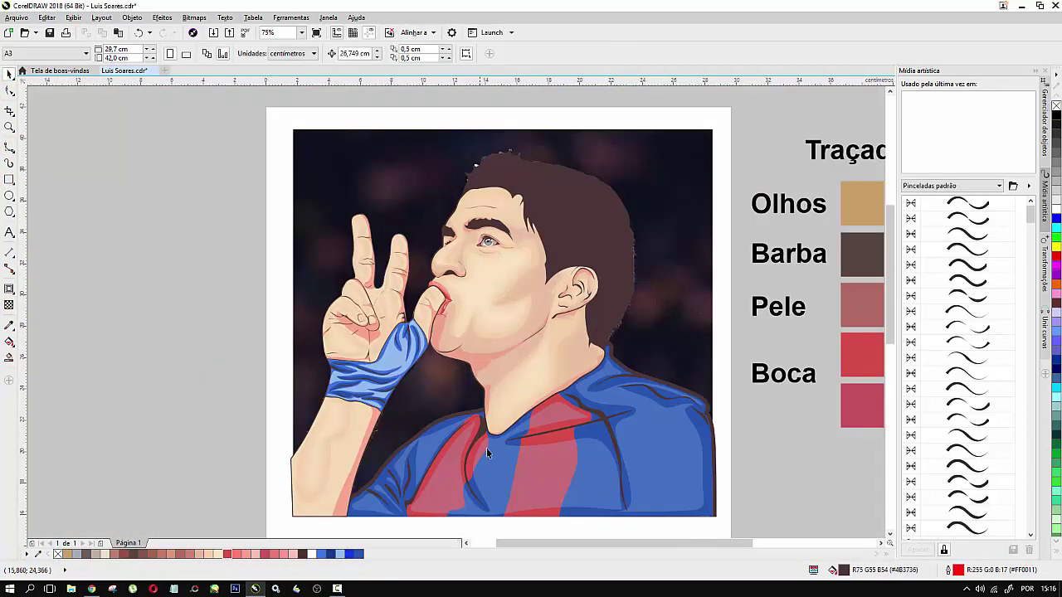
Step: Remove the hair shape's fill and give it a red outline
{"action": "left_click", "coordinate": [572, 179]}
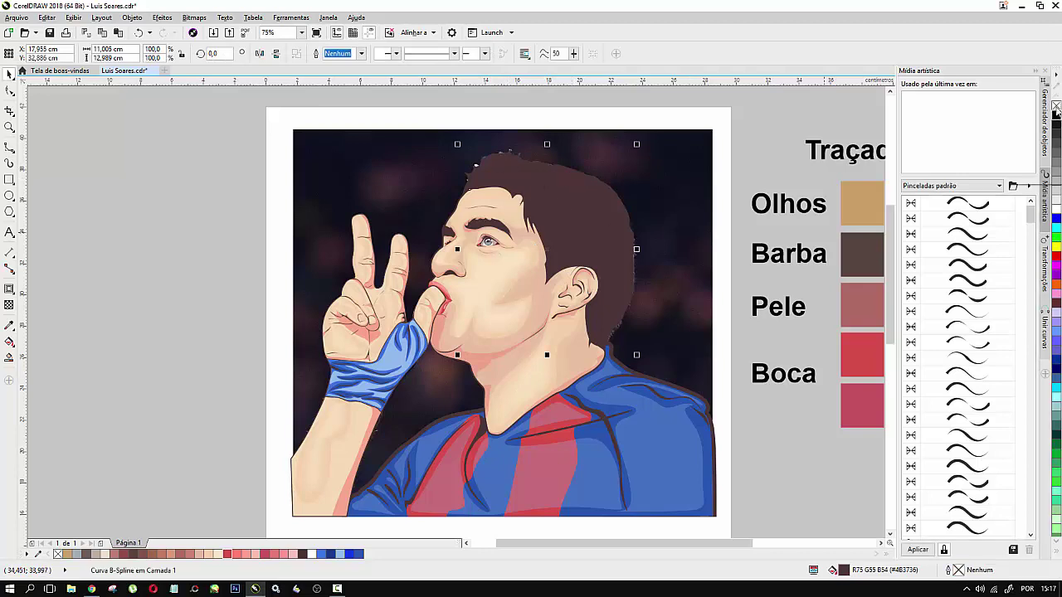
{"action": "left_click", "coordinate": [1056, 104]}
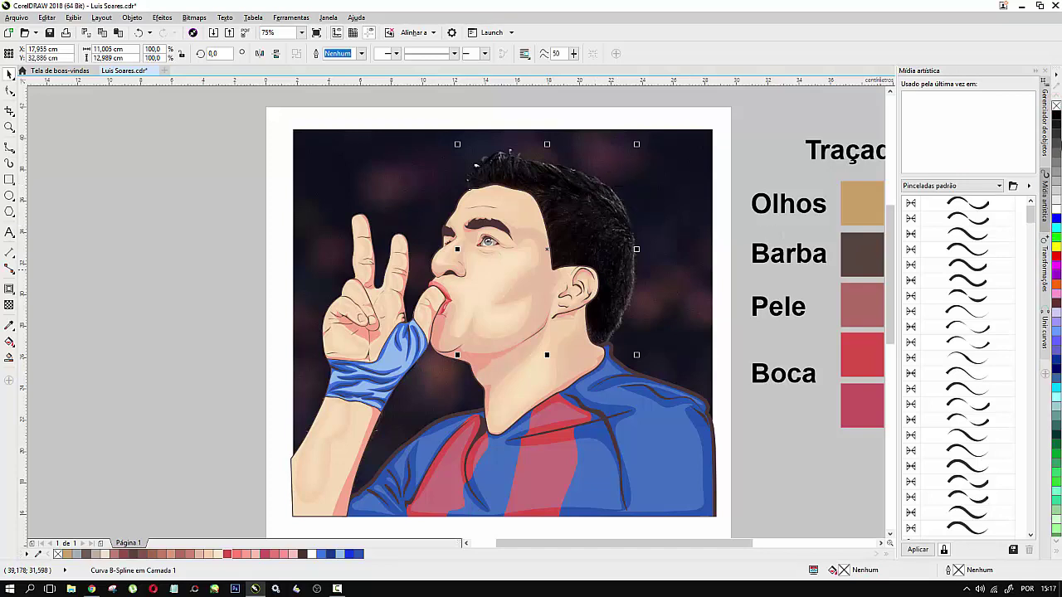
{"action": "right_click", "coordinate": [1055, 255]}
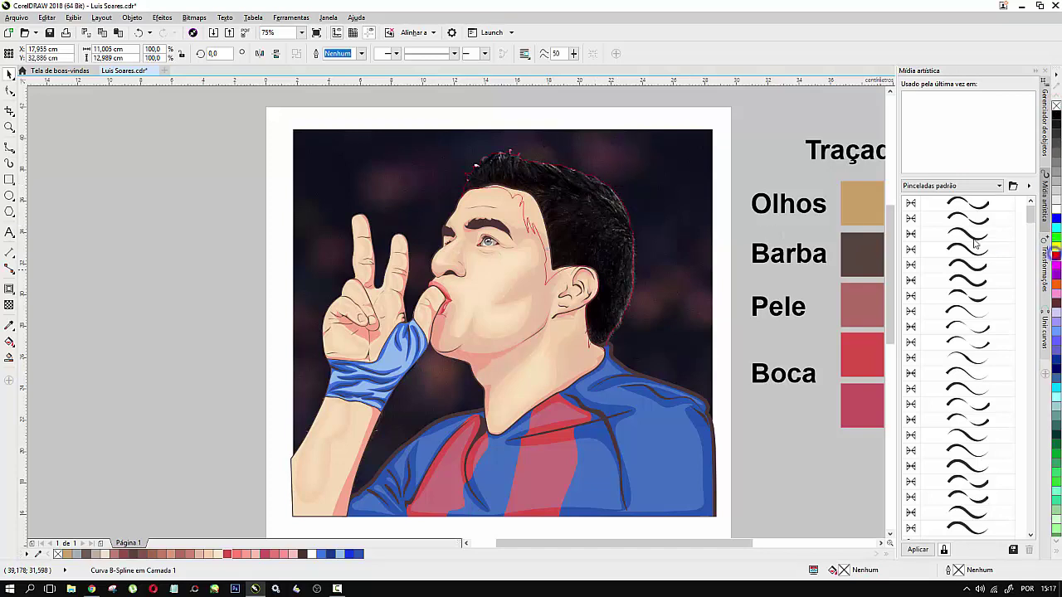
Step: Trace an open B-Spline strand about 1.8 by 2.4 cm along the upper back edge of the hair
{"action": "scroll", "coordinate": [554, 165], "scroll_direction": "up", "scroll_amount": 2}
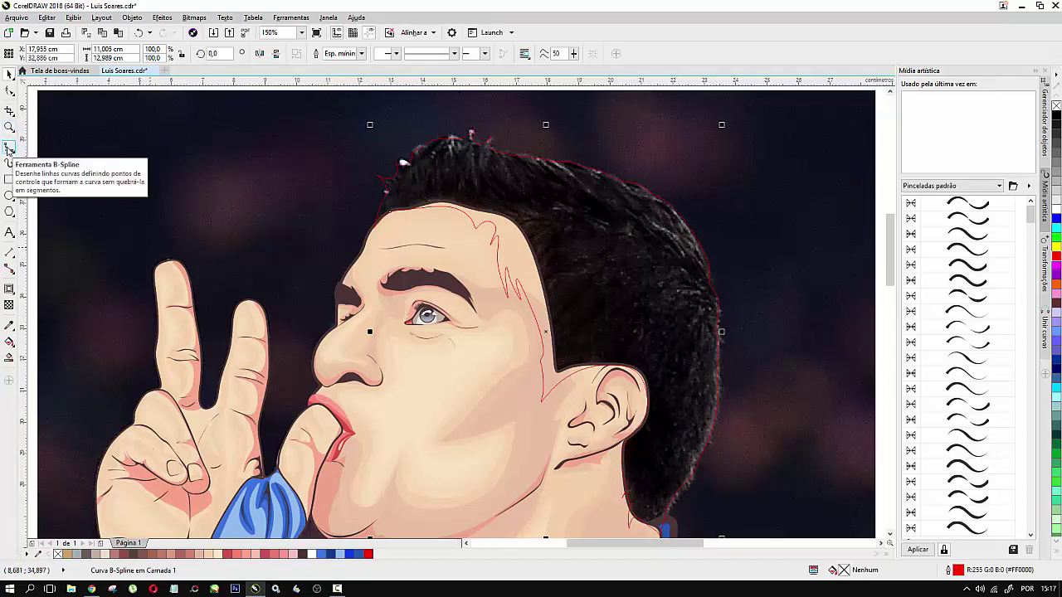
{"action": "left_click", "coordinate": [9, 148]}
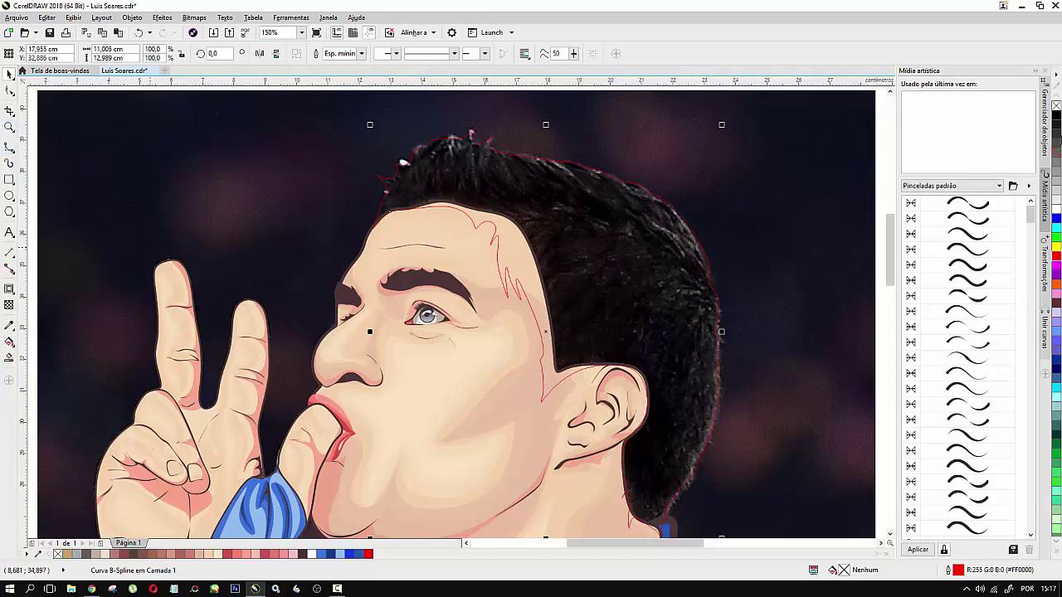
{"action": "scroll", "coordinate": [446, 132], "scroll_direction": "up", "scroll_amount": 2}
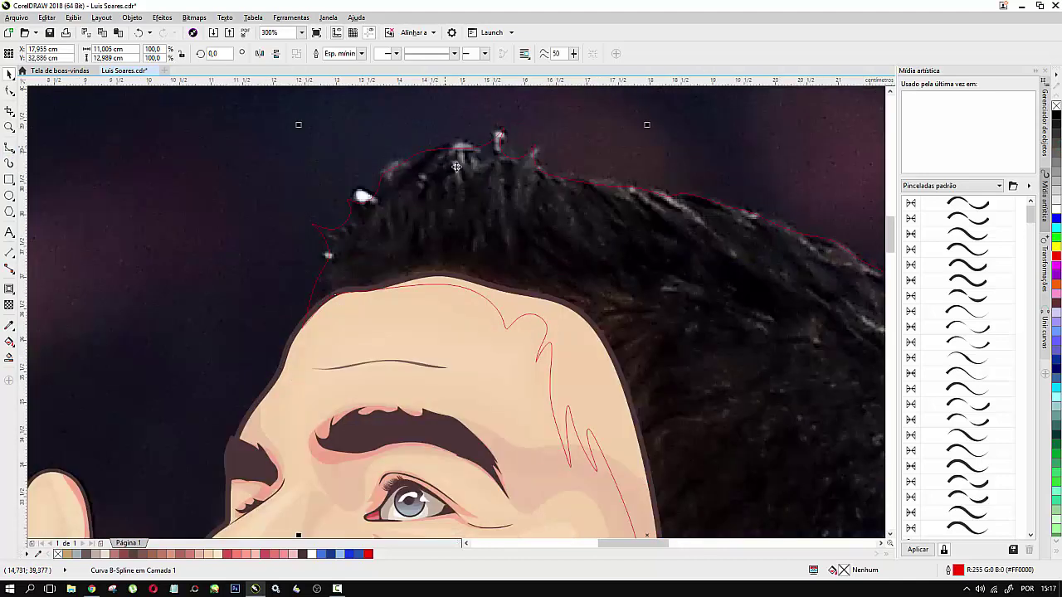
{"action": "scroll", "coordinate": [560, 236], "scroll_direction": "down", "scroll_amount": 2}
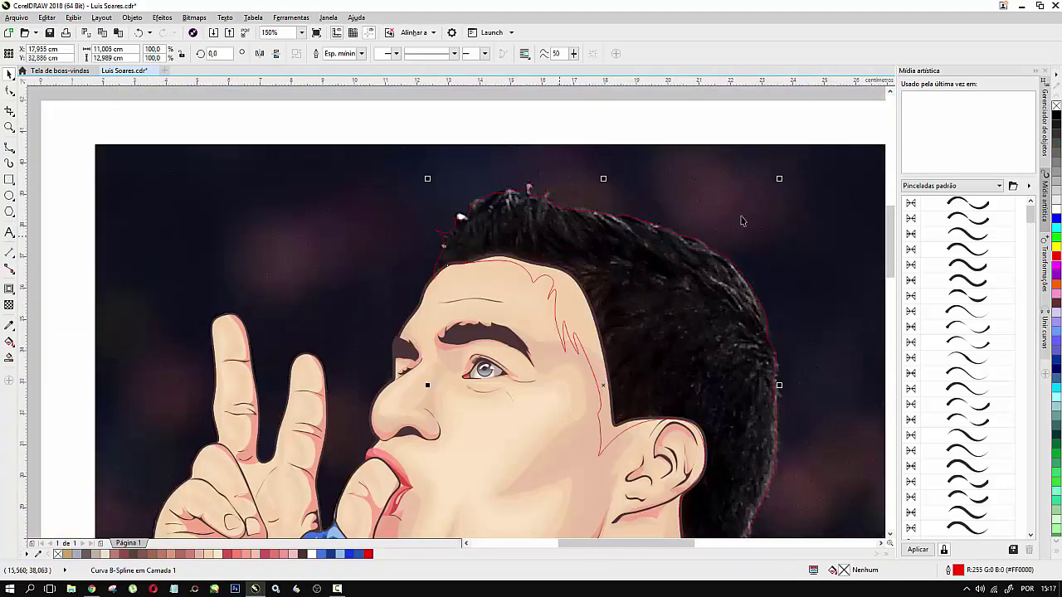
{"action": "scroll", "coordinate": [739, 272], "scroll_direction": "up", "scroll_amount": 2}
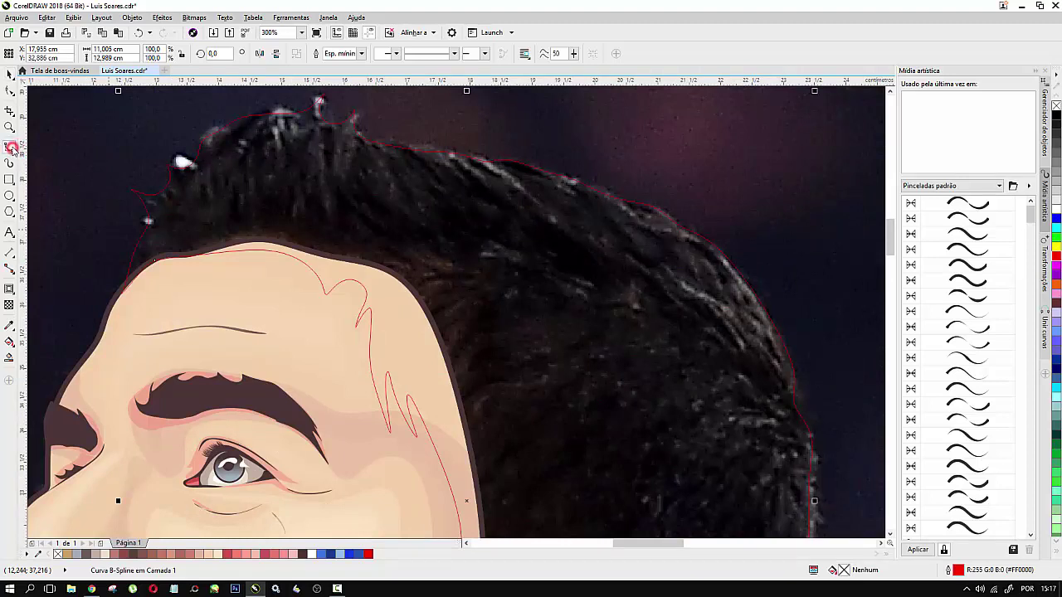
{"action": "left_click", "coordinate": [781, 387]}
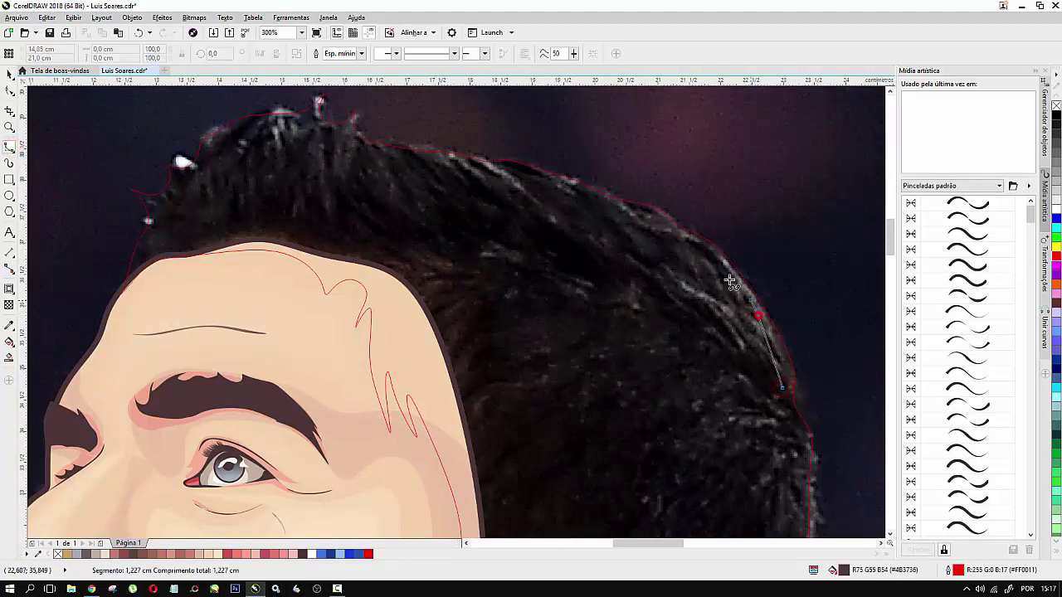
{"action": "left_click", "coordinate": [757, 315]}
{"action": "left_click", "coordinate": [721, 272]}
{"action": "double_click", "coordinate": [674, 239]}
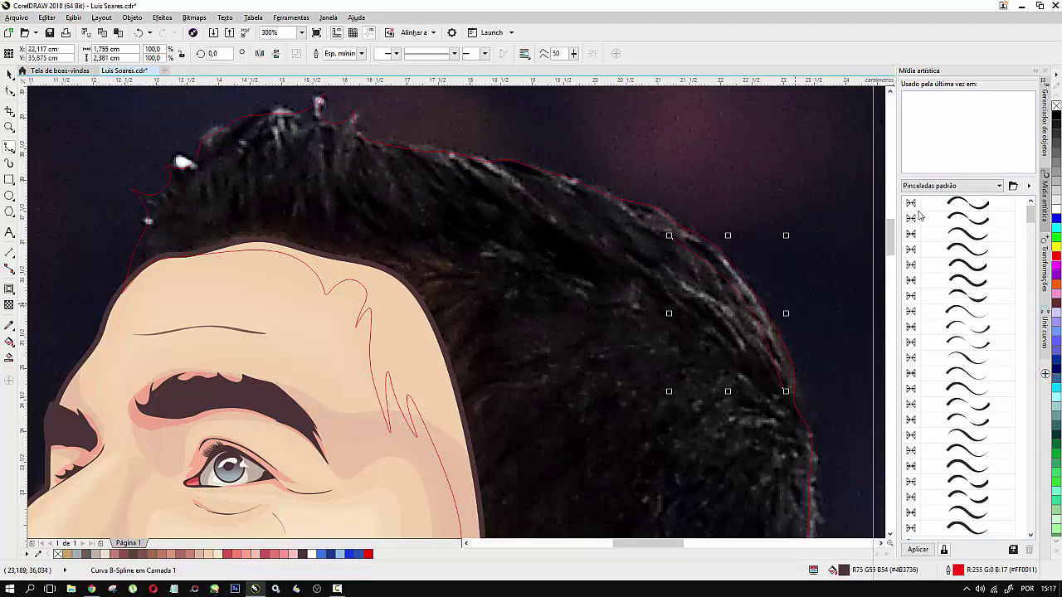
Step: Apply a tapered artistic media brush to the strand, set its width to 0.0762 cm and fill it brown (#A3694C)
{"action": "left_click", "coordinate": [1044, 373]}
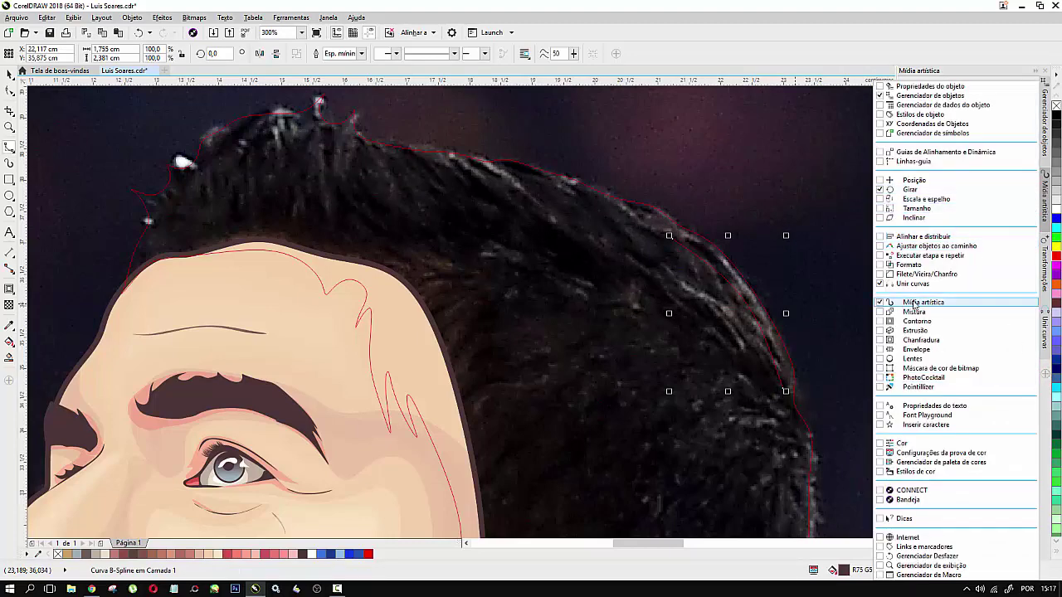
{"action": "left_click", "coordinate": [825, 235]}
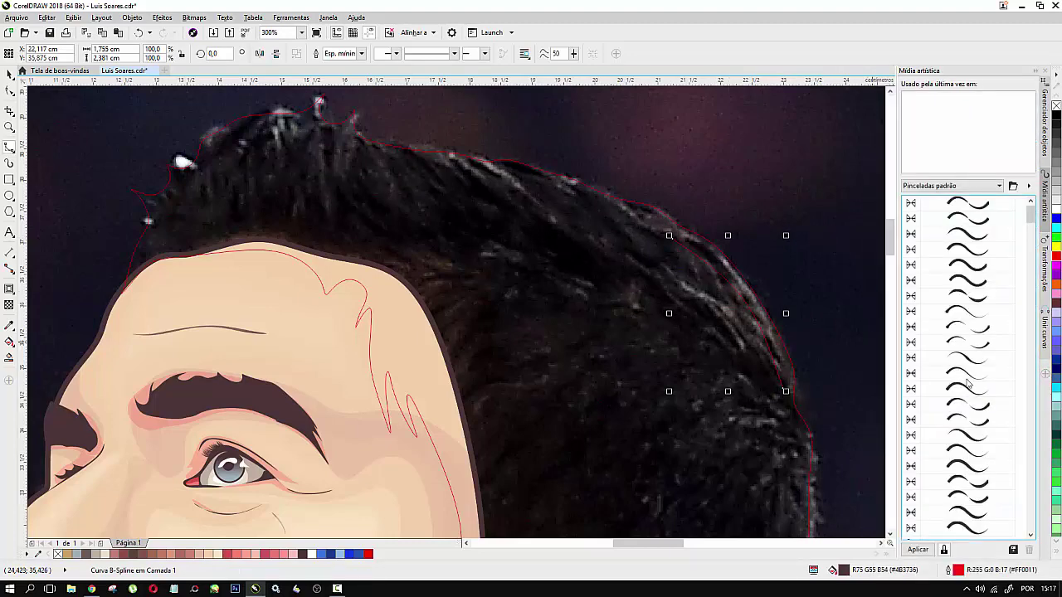
{"action": "left_click", "coordinate": [966, 437]}
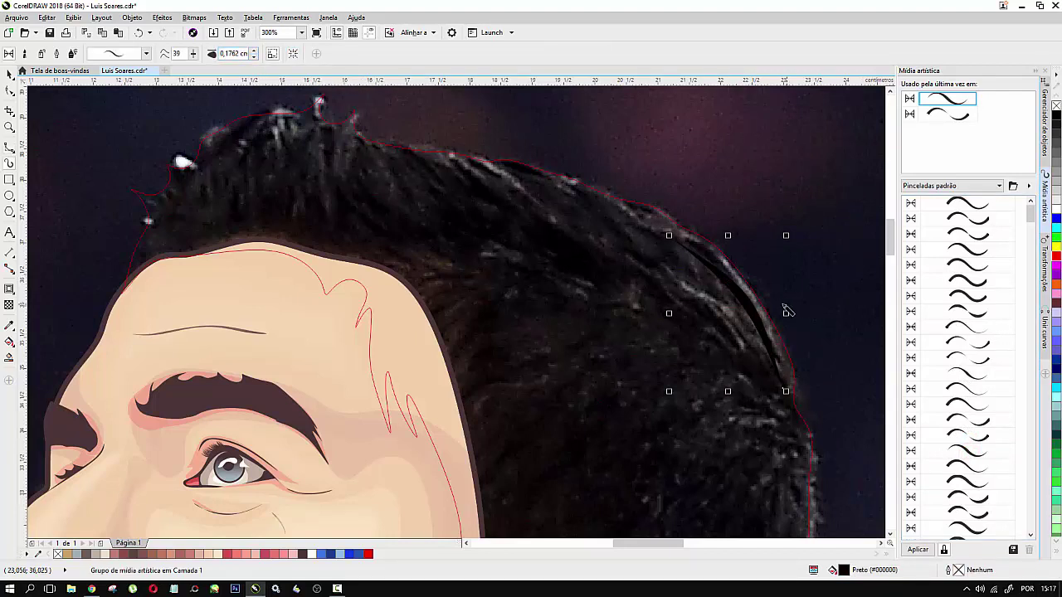
{"action": "left_click", "coordinate": [253, 58]}
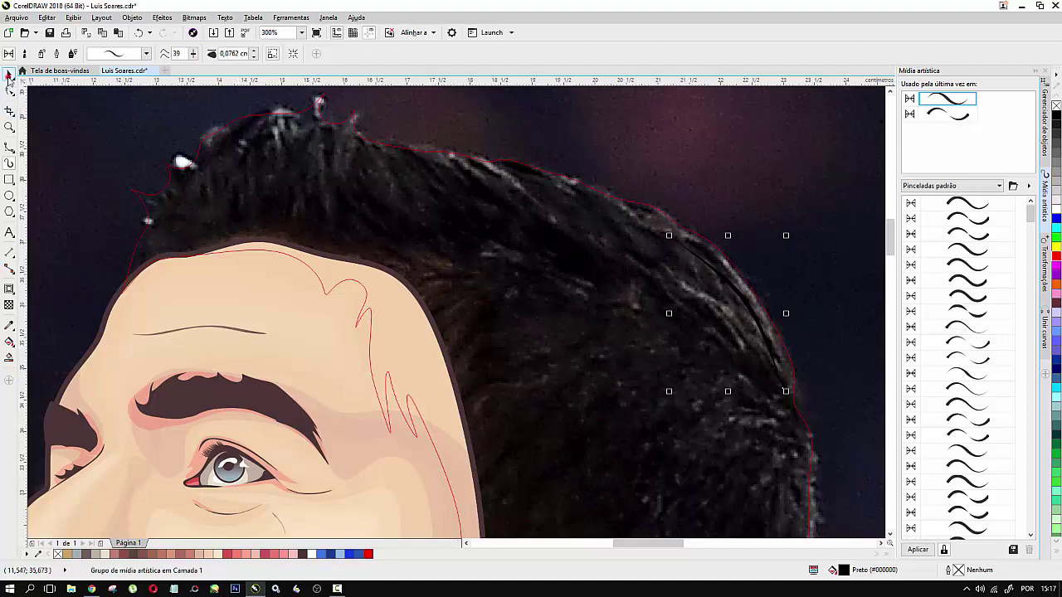
{"action": "key", "text": "space"}
{"action": "left_click", "coordinate": [153, 554]}
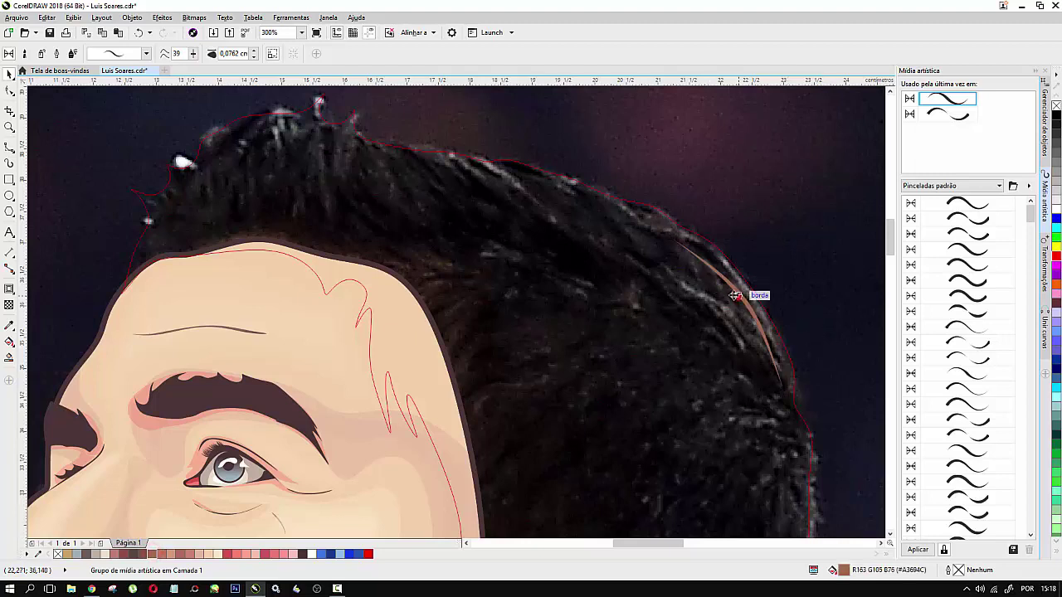
Step: Place overlapping copies of the brown strand along the upper back edge of the hair to form a lock
{"action": "mouse_move", "coordinate": [738, 297]}
{"action": "left_mouse_down"}
{"action": "mouse_move", "coordinate": [697, 274]}
{"action": "mouse_move", "coordinate": [745, 276]}
{"action": "mouse_move", "coordinate": [745, 285]}
{"action": "left_mouse_up"}
{"action": "key", "text": "space"}
{"action": "key", "text": "space"}
{"action": "key", "text": "space"}
{"action": "key", "text": "space"}
{"action": "key", "text": "space"}
{"action": "key", "text": "space"}
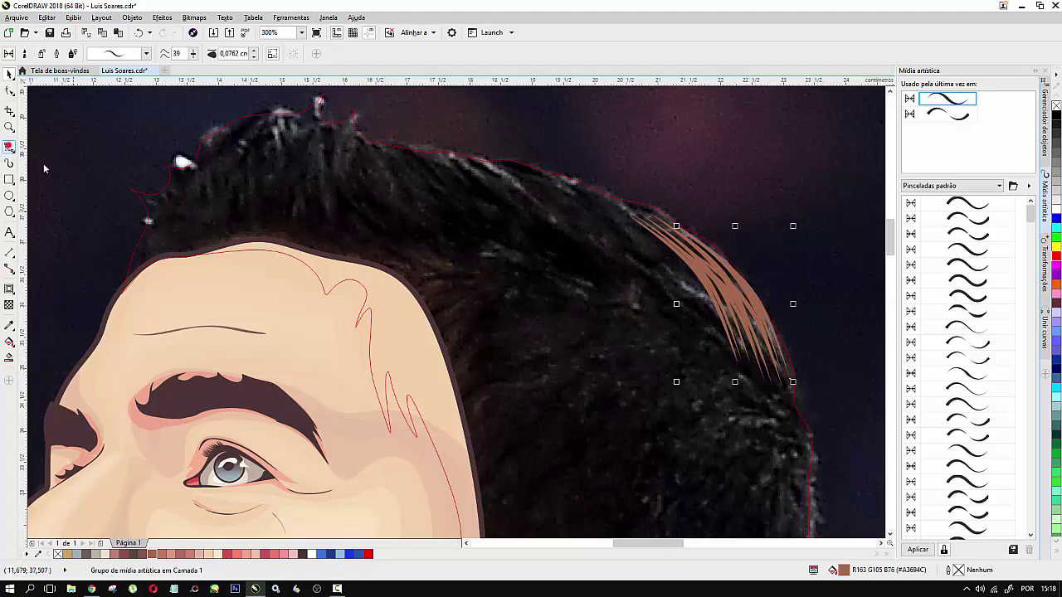
Step: Trace an open B-Spline strand about 2.8 by 2.5 cm from below the brown lock up to the crown's edge
{"action": "key", "text": "F5"}
{"action": "left_click", "coordinate": [723, 336]}
{"action": "left_click", "coordinate": [657, 299]}
{"action": "left_click", "coordinate": [611, 258]}
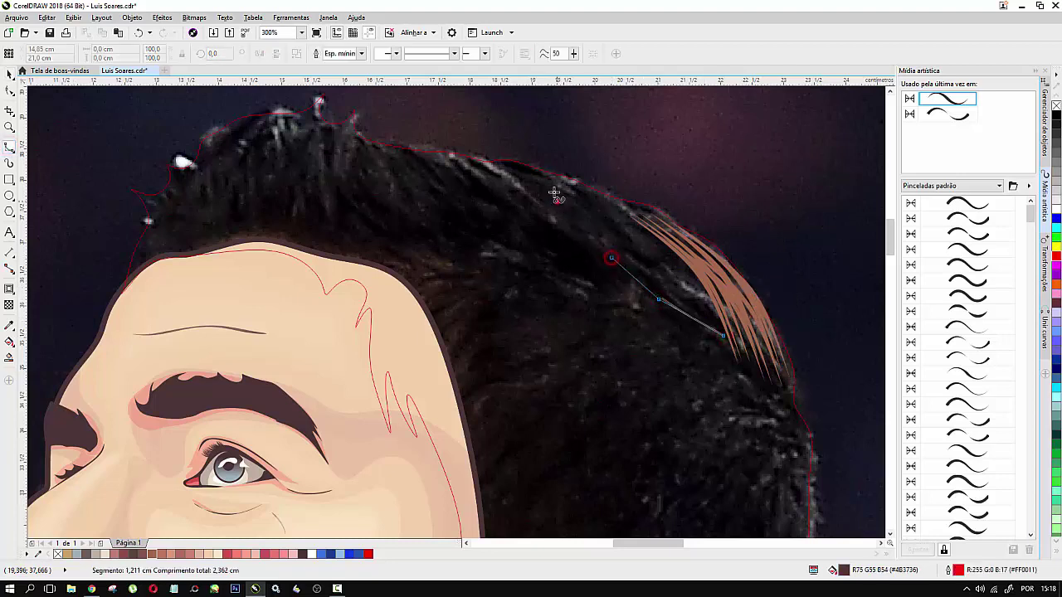
{"action": "double_click", "coordinate": [548, 178]}
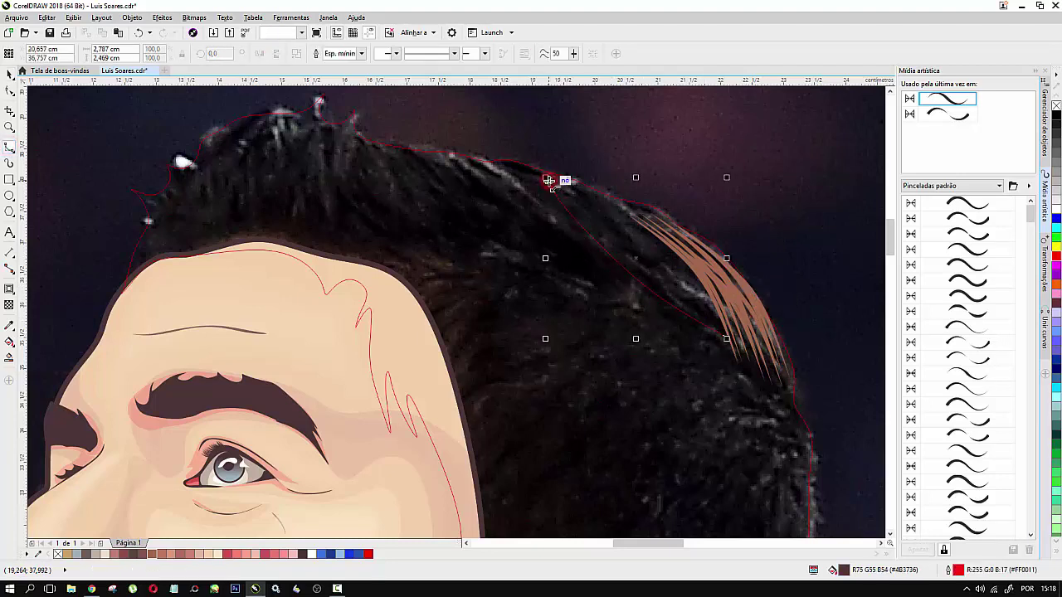
Step: Style the crown strand with the last used brush in brown (#A3694C) and duplicate it into a lock
{"action": "left_click", "coordinate": [950, 100]}
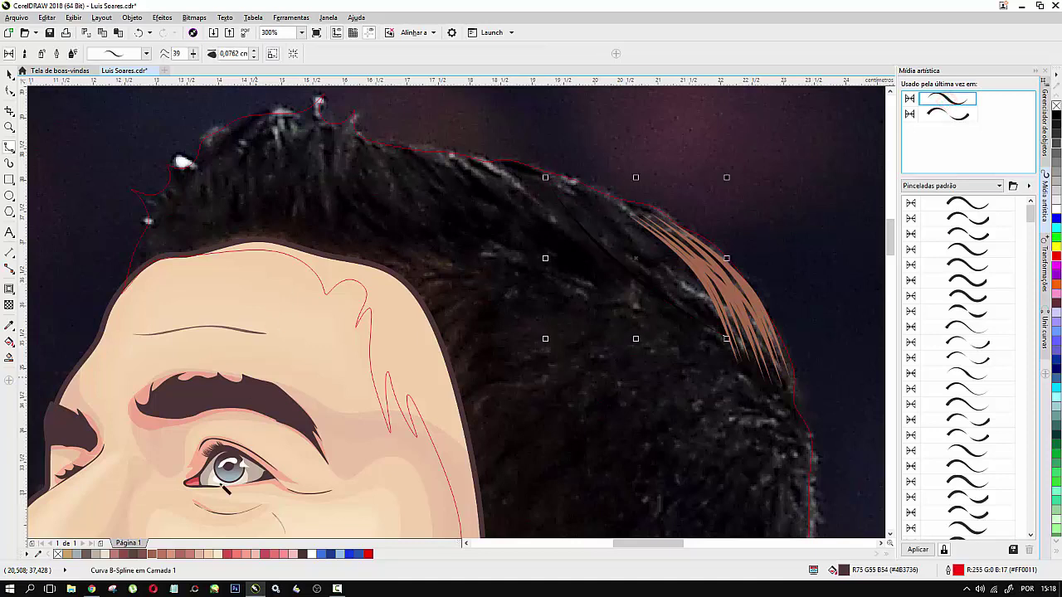
{"action": "left_click", "coordinate": [151, 554]}
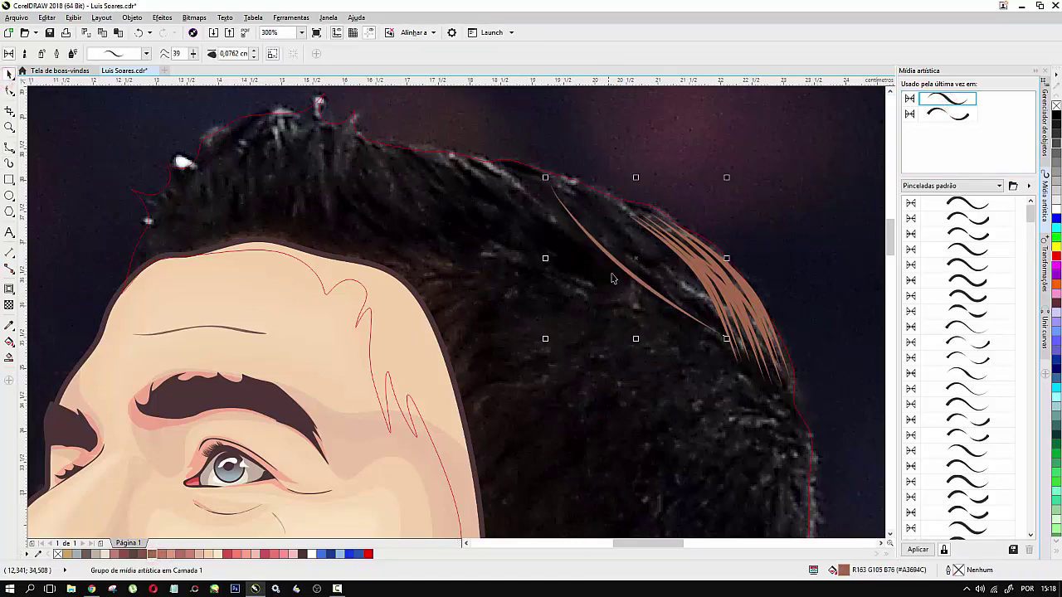
{"action": "mouse_move", "coordinate": [618, 265]}
{"action": "left_mouse_down"}
{"action": "mouse_move", "coordinate": [628, 246]}
{"action": "mouse_move", "coordinate": [616, 226]}
{"action": "mouse_move", "coordinate": [611, 265]}
{"action": "mouse_move", "coordinate": [592, 260]}
{"action": "mouse_move", "coordinate": [586, 224]}
{"action": "left_mouse_up"}
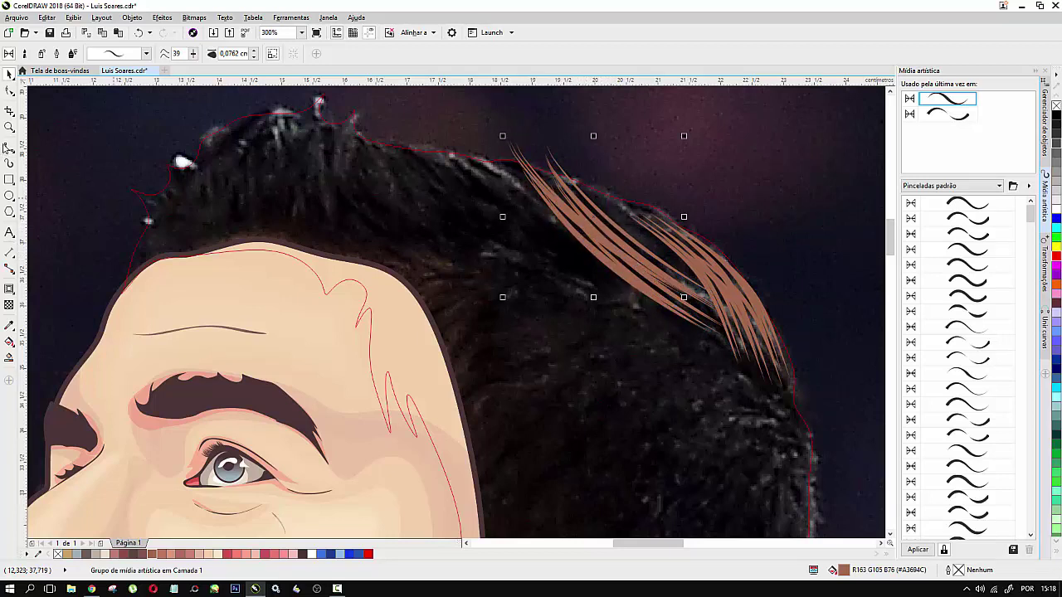
Step: Trace a B-Spline strand about 3.6 by 2.4 cm in front of the crown lock and style it with the same brown brush
{"action": "key", "text": "F5"}
{"action": "left_click", "coordinate": [598, 271]}
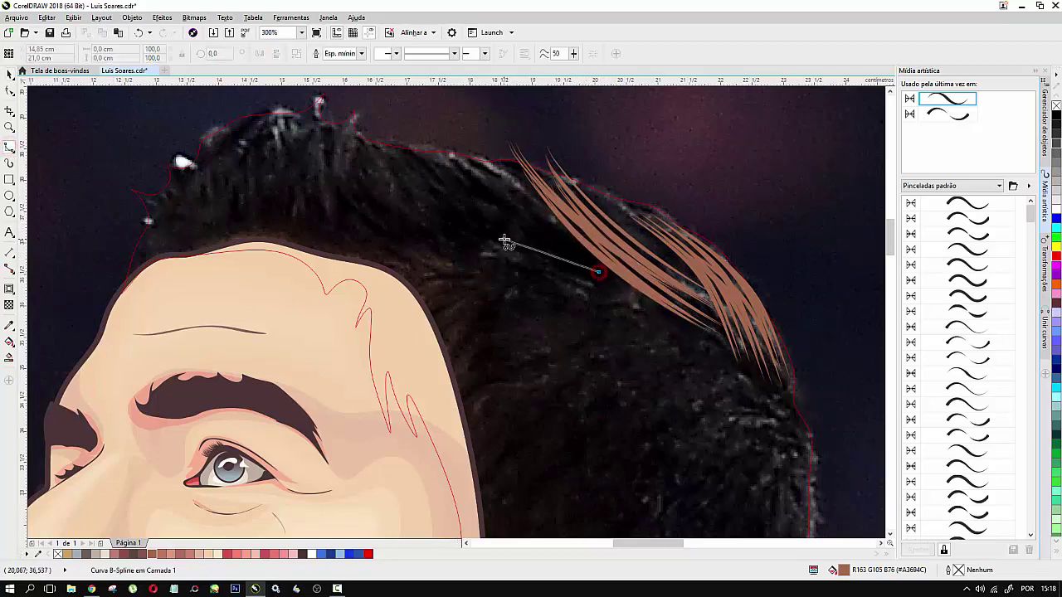
{"action": "left_click", "coordinate": [503, 240]}
{"action": "left_click", "coordinate": [435, 197]}
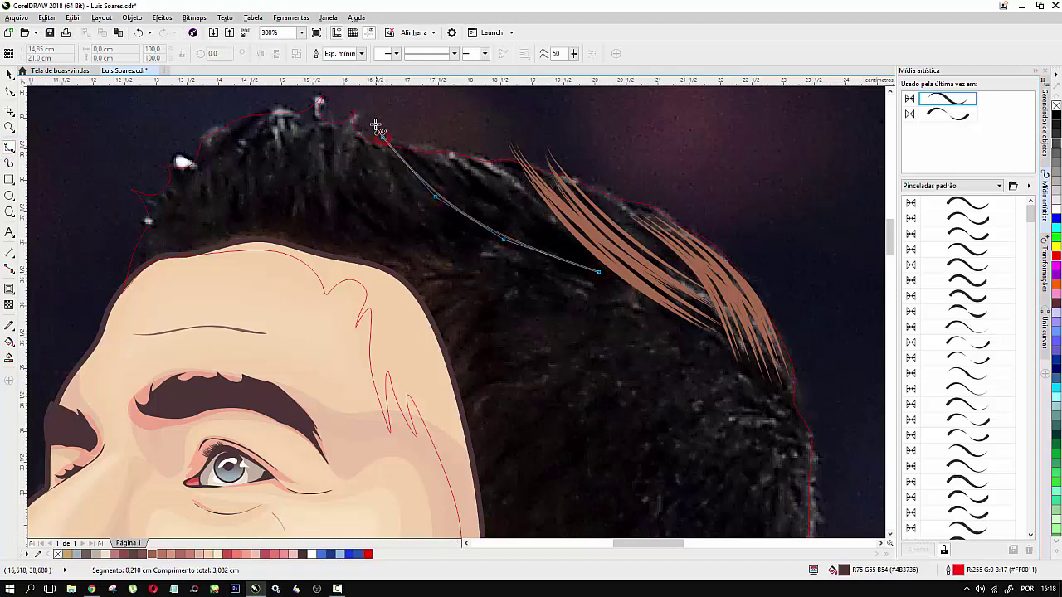
{"action": "double_click", "coordinate": [377, 126]}
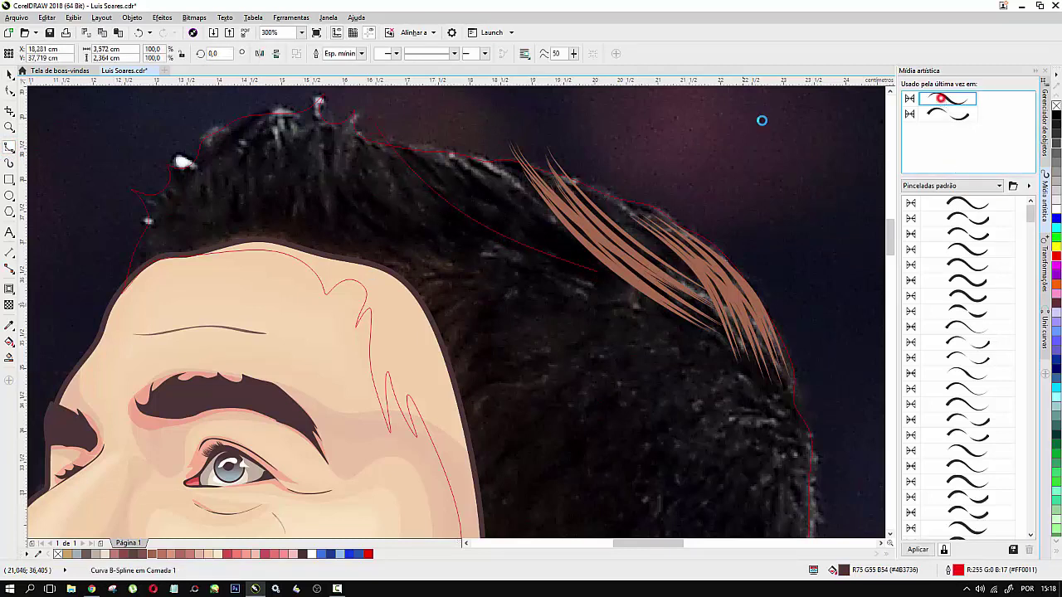
{"action": "left_click", "coordinate": [940, 98]}
{"action": "left_click", "coordinate": [152, 554]}
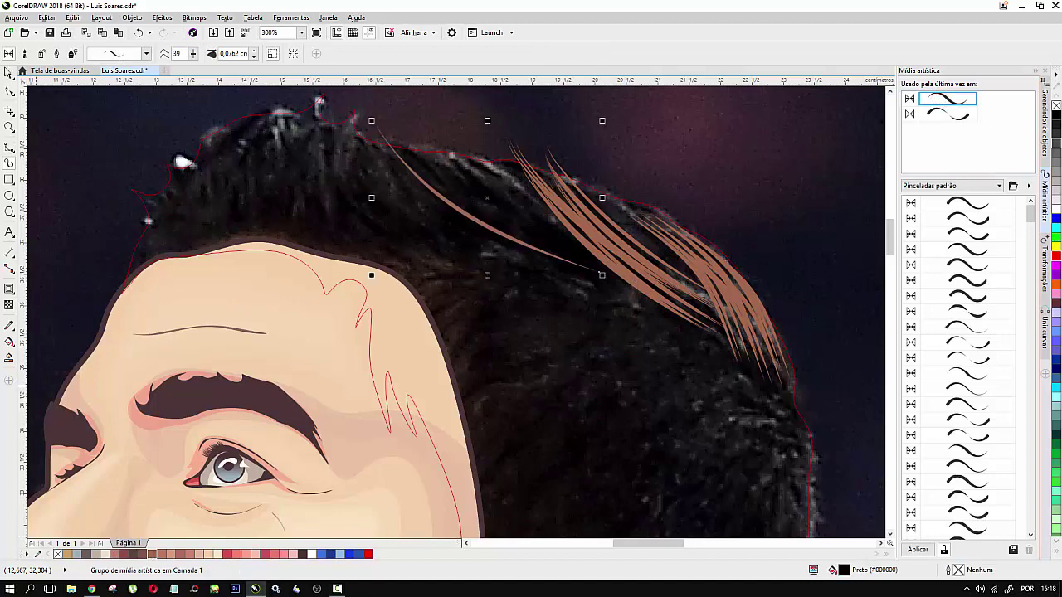
Step: Duplicate the new strand into a lock and add smaller copies along its upper side
{"action": "left_click_drag", "start_coordinate": [486, 228], "coordinate": [475, 199]}
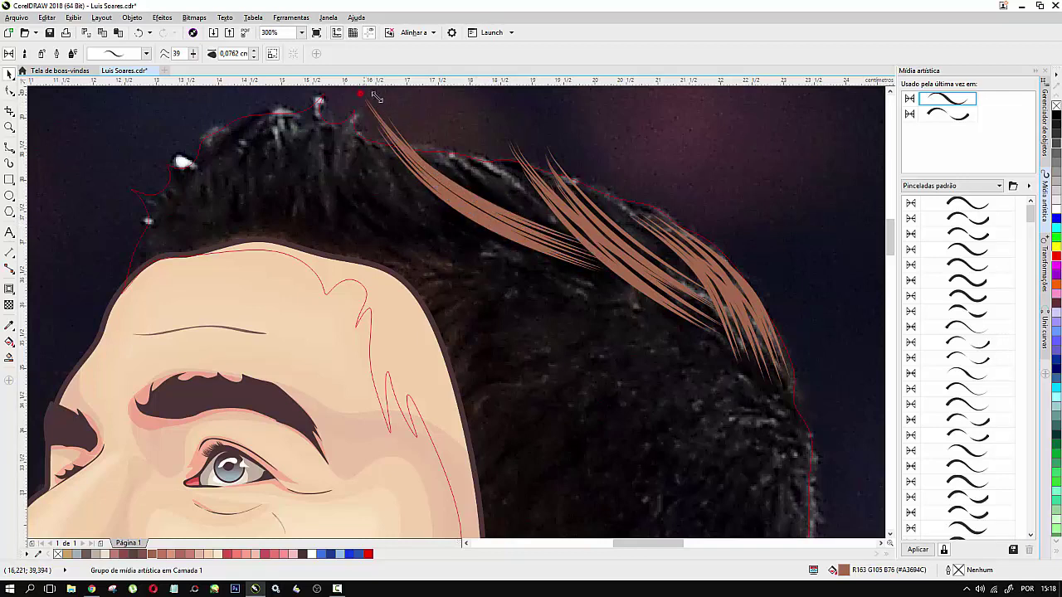
{"action": "left_click_drag", "start_coordinate": [360, 91], "coordinate": [423, 129]}
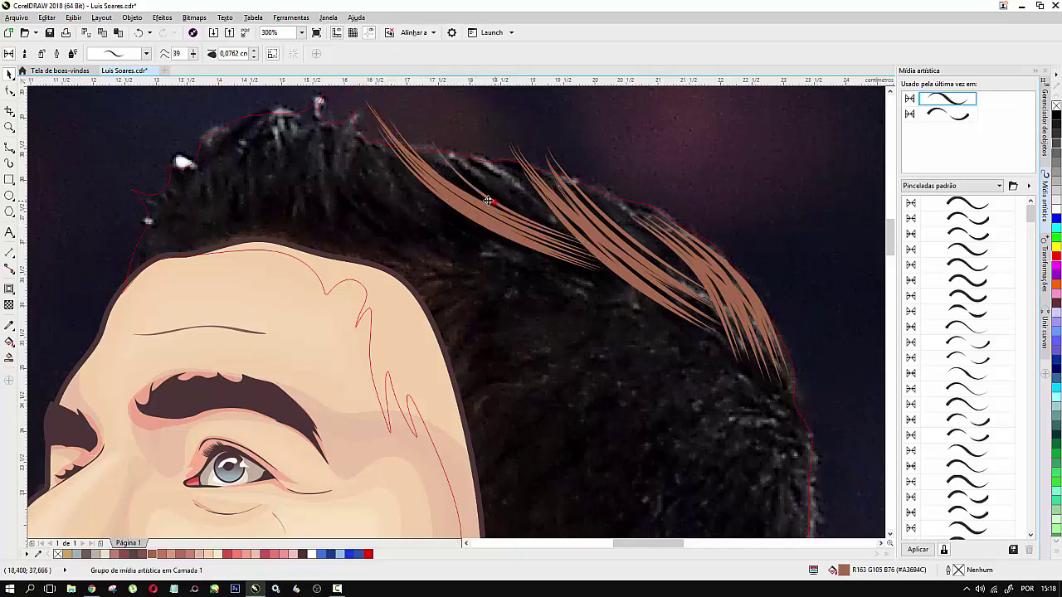
{"action": "mouse_move", "coordinate": [486, 198]}
{"action": "left_mouse_down"}
{"action": "mouse_move", "coordinate": [486, 178]}
{"action": "mouse_move", "coordinate": [490, 190]}
{"action": "mouse_move", "coordinate": [463, 170]}
{"action": "left_mouse_up"}
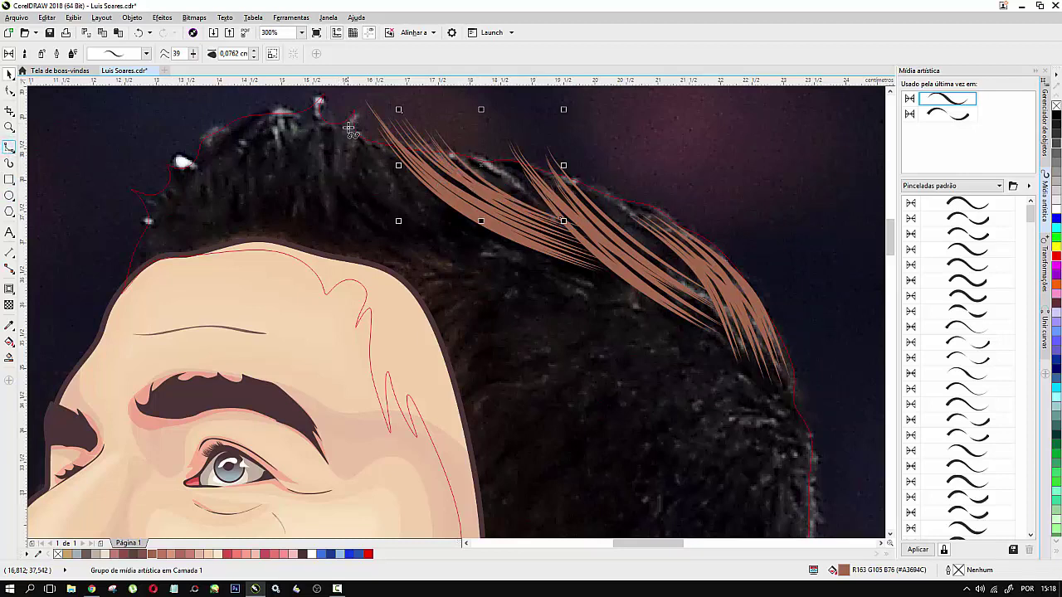
Step: Trace a curved B-Spline strand from the top hair edge, in front of the last lock, down and back beneath it
{"action": "left_click", "coordinate": [362, 122]}
{"action": "left_click", "coordinate": [366, 150]}
{"action": "left_click", "coordinate": [389, 210]}
{"action": "left_click", "coordinate": [439, 240]}
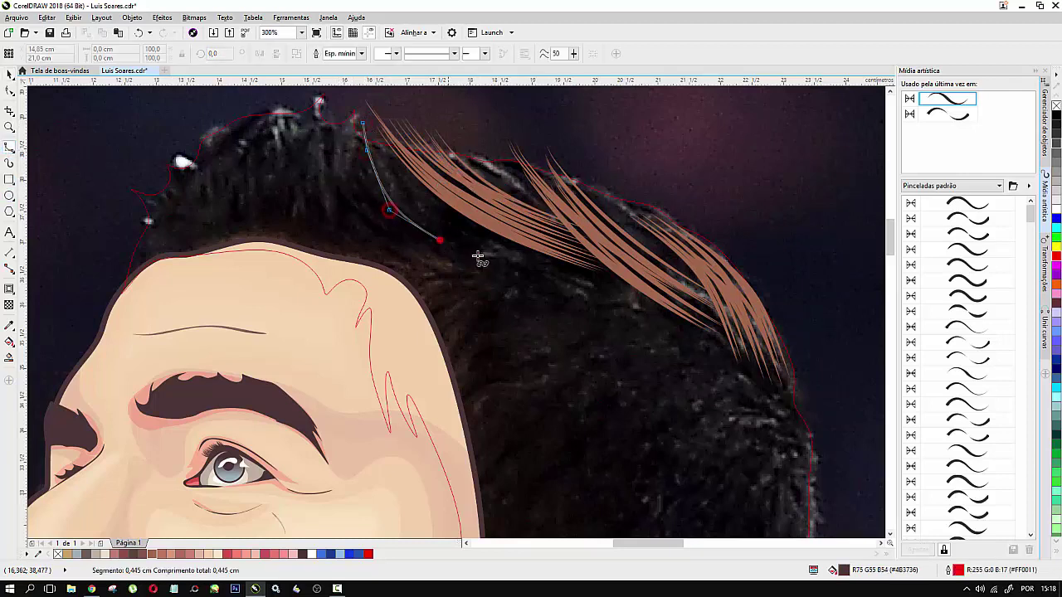
{"action": "double_click", "coordinate": [528, 258]}
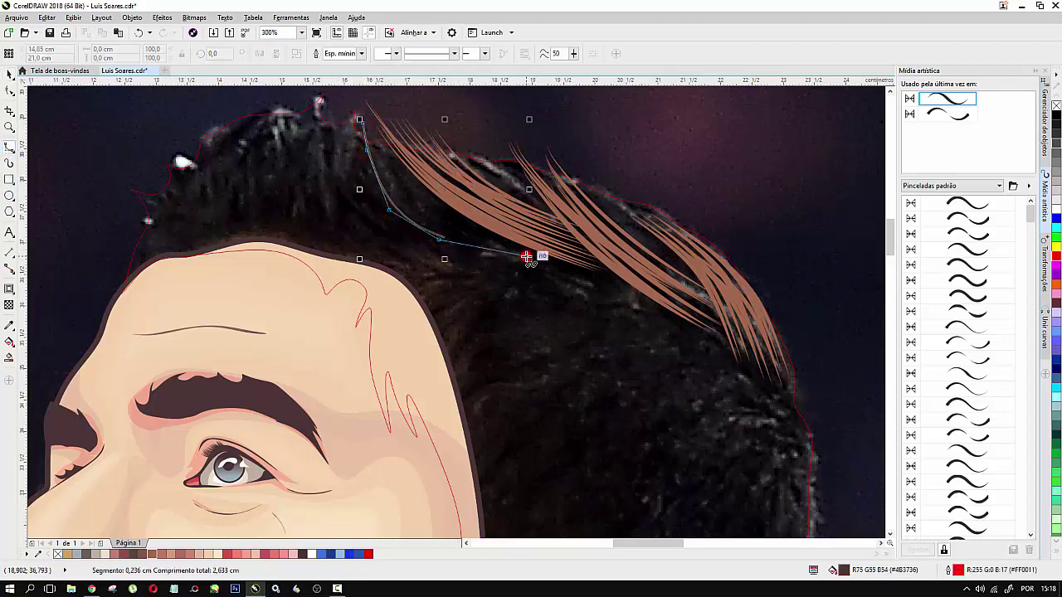
Step: Style the curved strand with the last used brush in brown (#A3694C) and spread copies of it into a lock
{"action": "left_click", "coordinate": [941, 98]}
{"action": "left_click", "coordinate": [152, 554]}
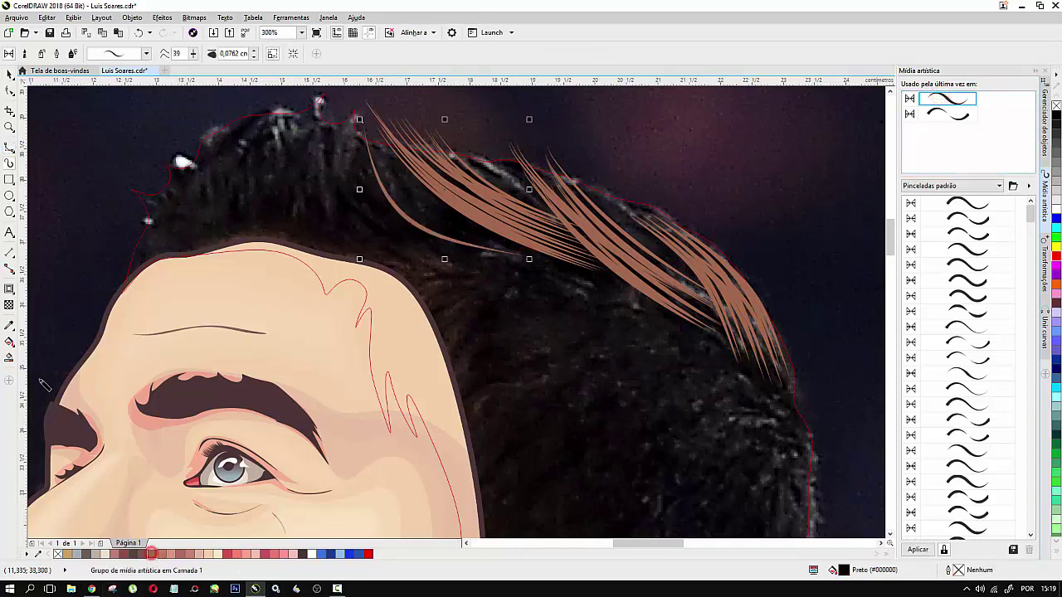
{"action": "left_click", "coordinate": [9, 73]}
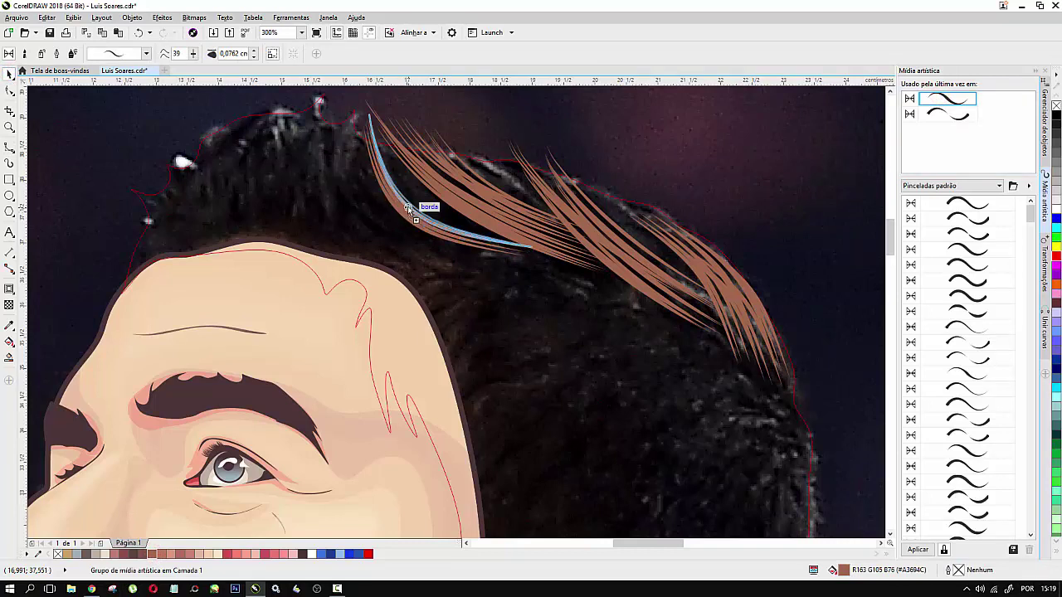
{"action": "mouse_move", "coordinate": [407, 208]}
{"action": "left_mouse_down"}
{"action": "mouse_move", "coordinate": [370, 220]}
{"action": "mouse_move", "coordinate": [379, 207]}
{"action": "mouse_move", "coordinate": [394, 212]}
{"action": "left_mouse_up"}
Step: Trace a B-Spline strand about 1.6 by 2.6 cm from the white-tipped tuft on top down to the hairline above the forehead
{"action": "left_click", "coordinate": [8, 147]}
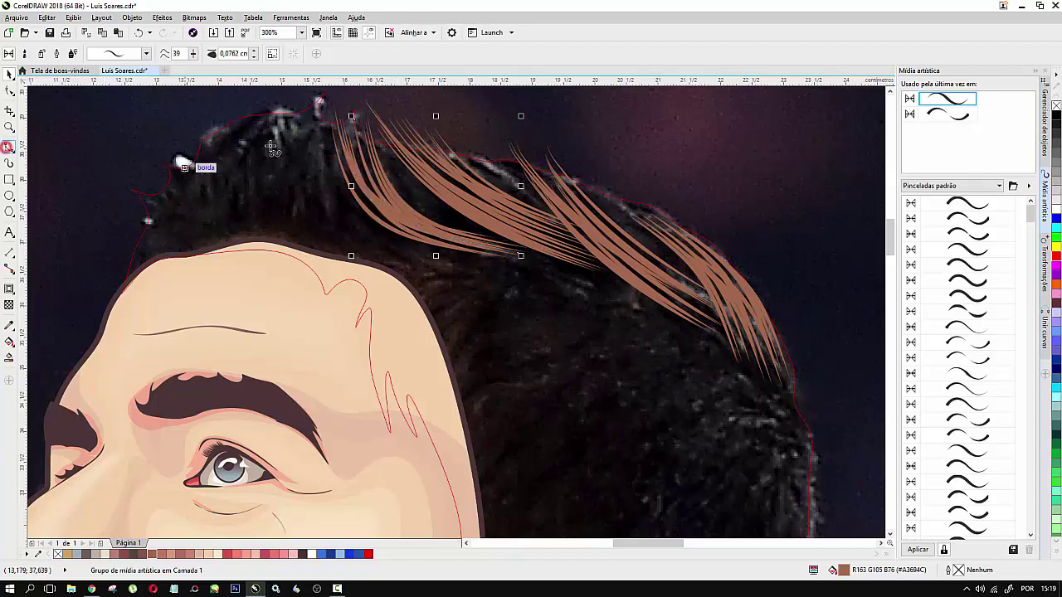
{"action": "left_click", "coordinate": [323, 94]}
{"action": "left_click", "coordinate": [315, 141]}
{"action": "left_click", "coordinate": [323, 193]}
{"action": "left_click", "coordinate": [352, 235]}
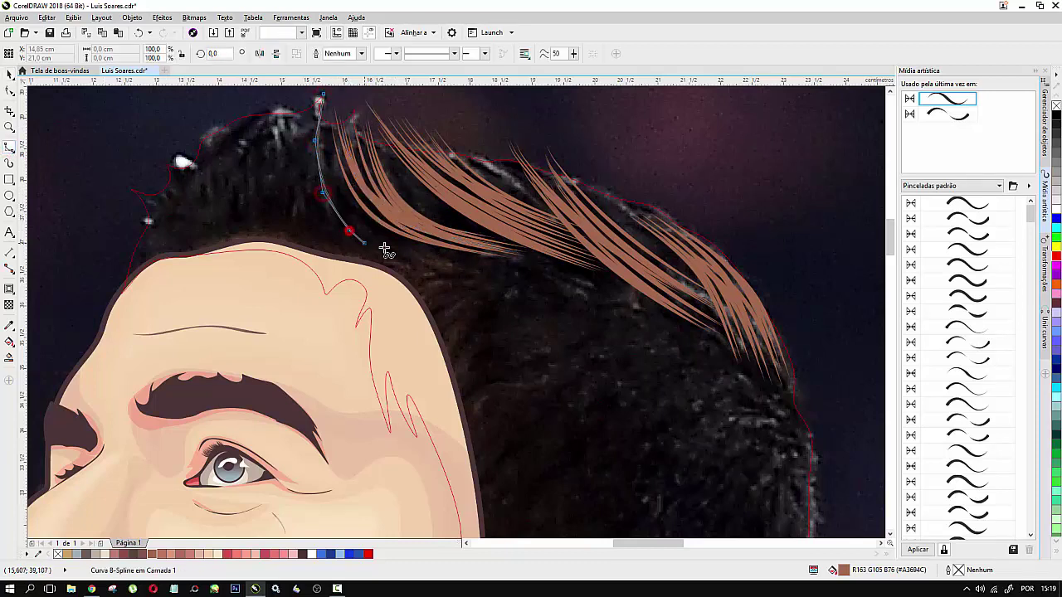
{"action": "left_click", "coordinate": [394, 249]}
{"action": "double_click", "coordinate": [421, 258]}
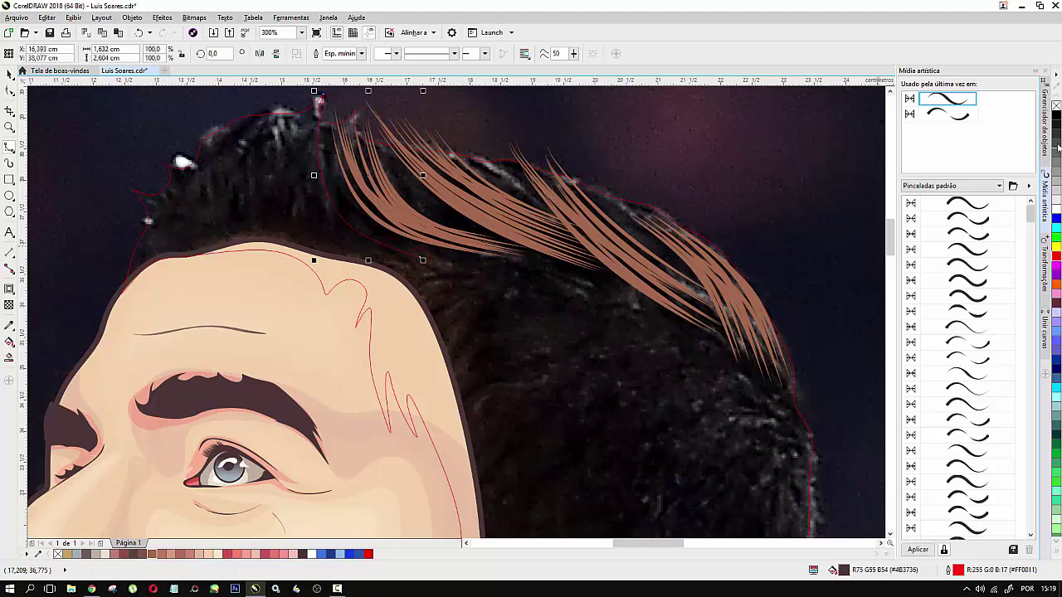
Step: Style the tuft strand with the brown brush and fill the front hair with matching brown locks
{"action": "left_click", "coordinate": [957, 97]}
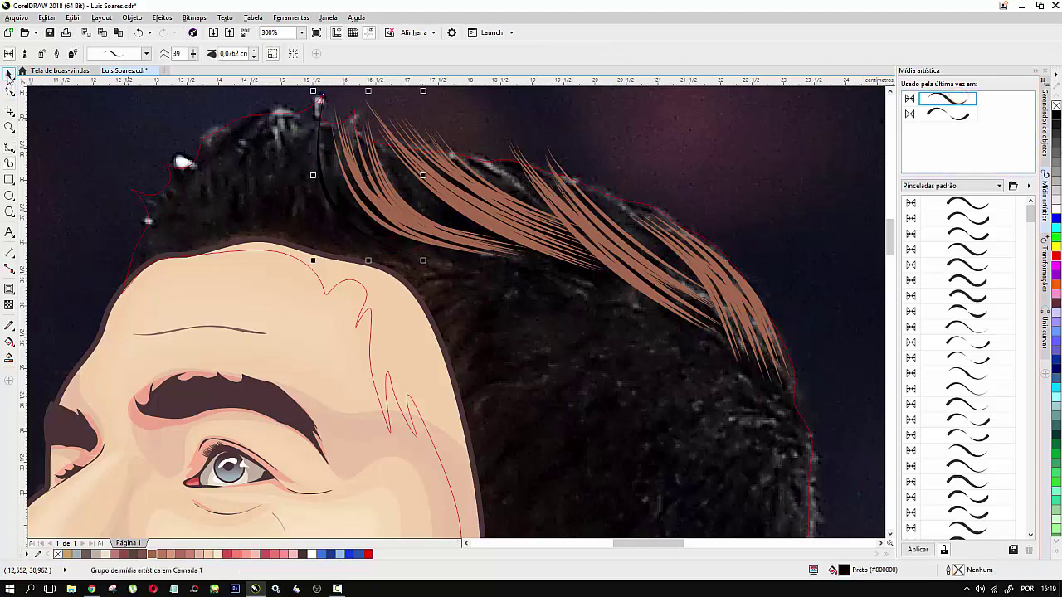
{"action": "left_click", "coordinate": [8, 74]}
{"action": "left_click", "coordinate": [151, 554]}
{"action": "left_click", "coordinate": [8, 147]}
{"action": "left_click", "coordinate": [946, 97]}
{"action": "left_click", "coordinate": [151, 554]}
Step: Trace a B-Spline strand about 1.7 by 0.9 cm at the back of the head, just below the rearmost lock
{"action": "scroll", "coordinate": [228, 249], "scroll_direction": "down", "scroll_amount": 1}
{"action": "key", "text": "F5"}
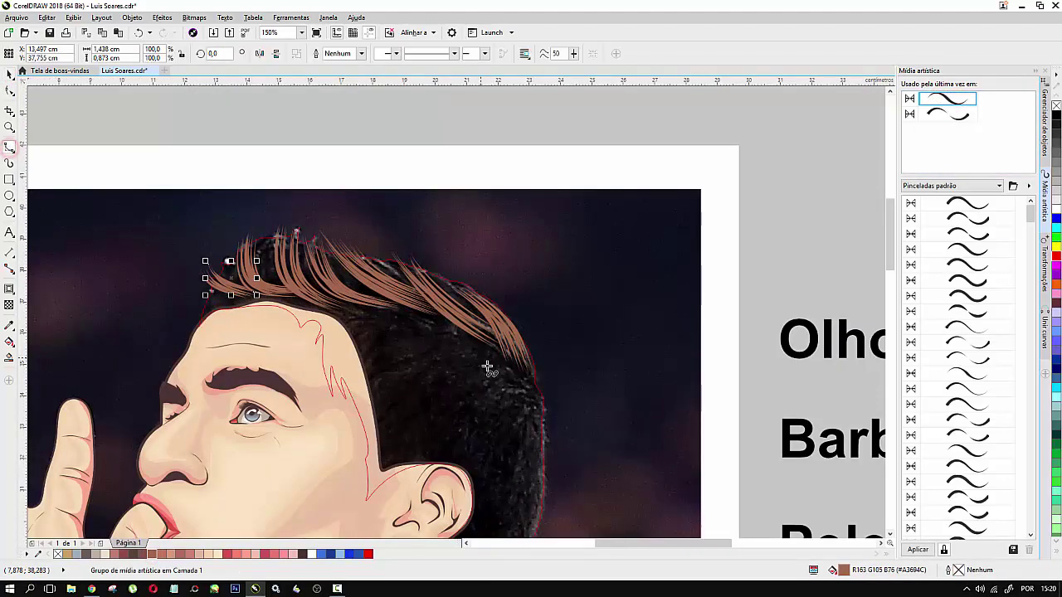
{"action": "scroll", "coordinate": [498, 378], "scroll_direction": "up", "scroll_amount": 2}
{"action": "left_click", "coordinate": [501, 347]}
{"action": "left_click", "coordinate": [408, 303]}
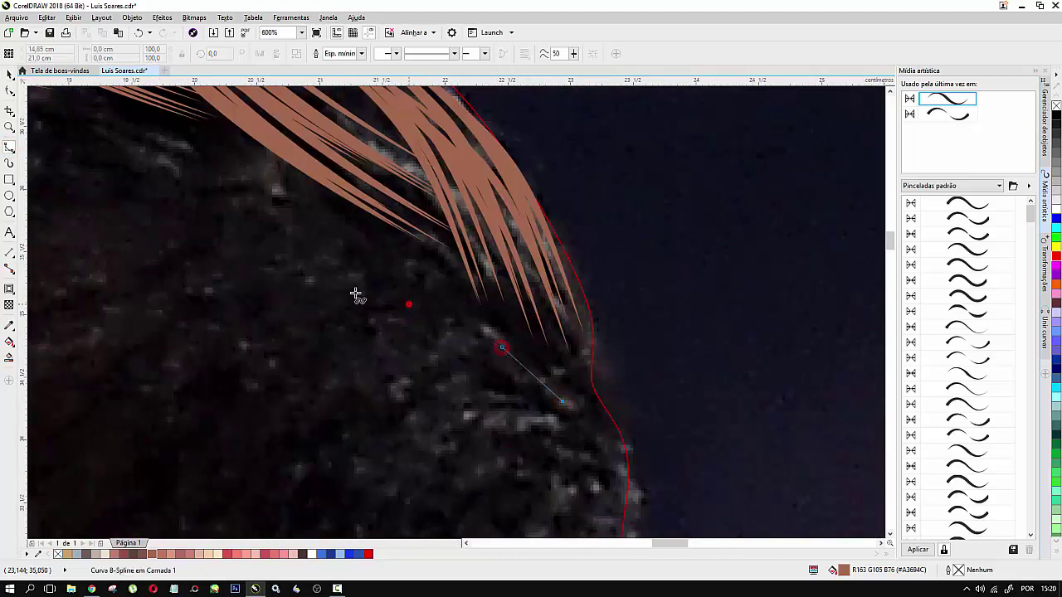
{"action": "double_click", "coordinate": [351, 293]}
Step: Style the back strand with the last used brush in brown (#A3694C) and duplicate it into a small lock
{"action": "scroll", "coordinate": [310, 293], "scroll_direction": "down", "scroll_amount": 2}
{"action": "left_click", "coordinate": [948, 101]}
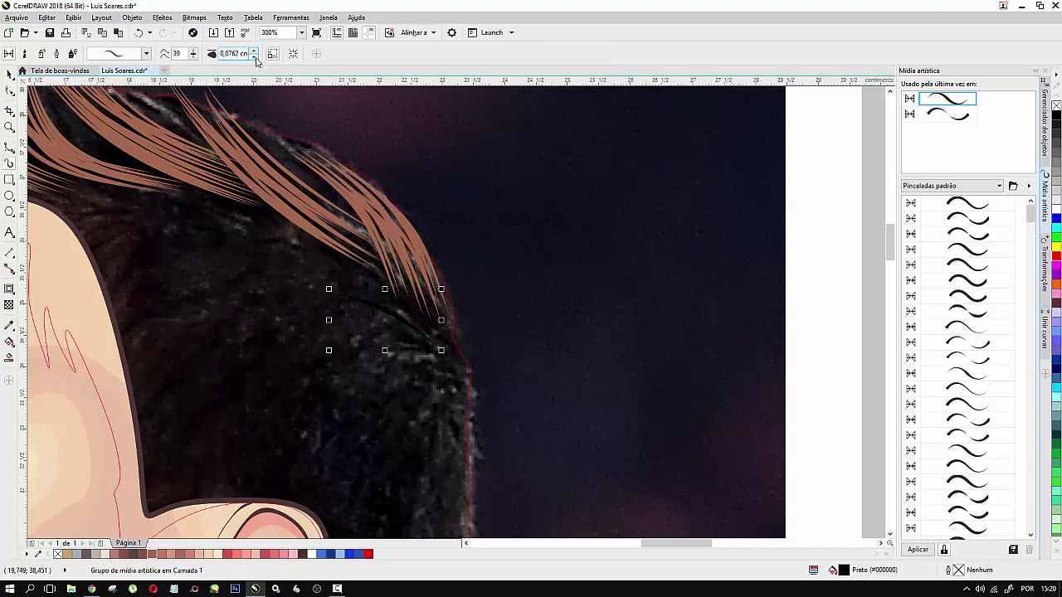
{"action": "left_click", "coordinate": [7, 74]}
{"action": "mouse_move", "coordinate": [154, 554]}
{"action": "left_mouse_down"}
{"action": "mouse_move", "coordinate": [403, 317]}
{"action": "mouse_move", "coordinate": [400, 334]}
{"action": "left_mouse_up"}
{"action": "right_click", "coordinate": [397, 334]}
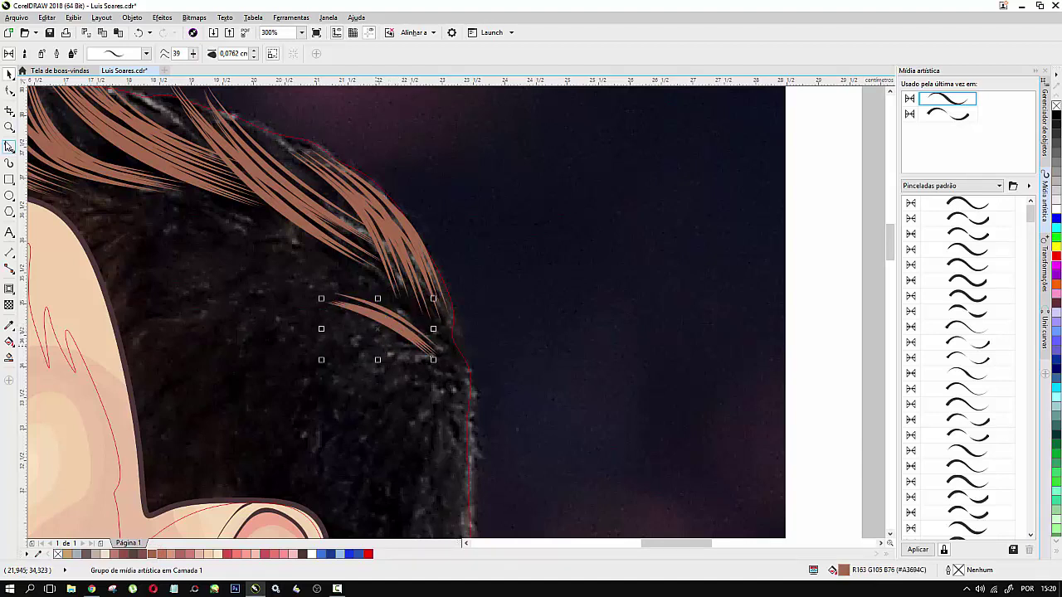
Step: Trace a strand beneath the small back lock, curving down toward the ear, and build it into a brown lock
{"action": "scroll", "coordinate": [435, 355], "scroll_direction": "down", "scroll_amount": 1}
{"action": "left_click", "coordinate": [433, 355]}
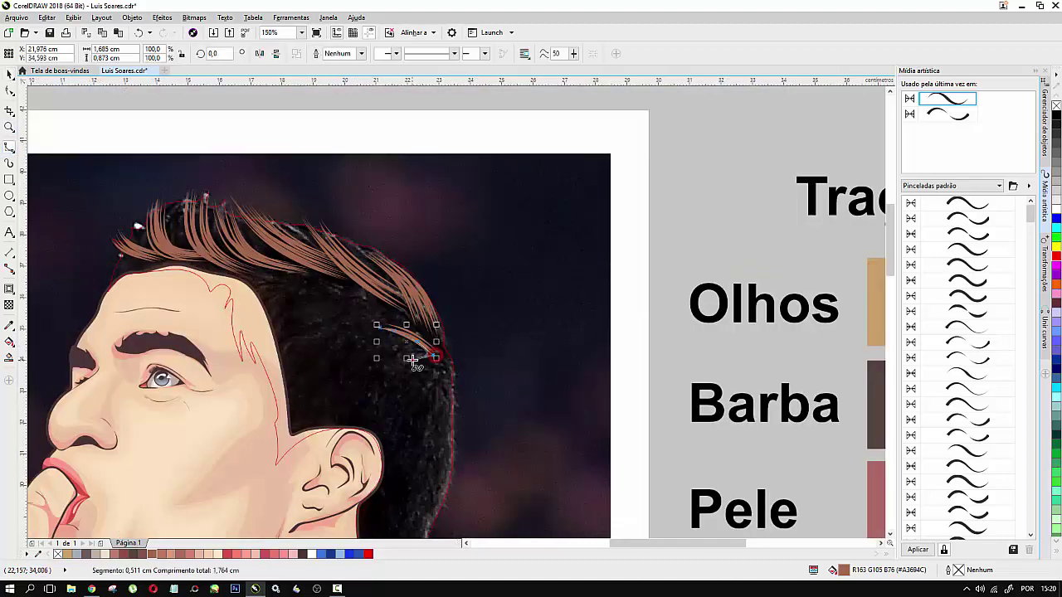
{"action": "left_click", "coordinate": [412, 360]}
{"action": "left_click", "coordinate": [393, 375]}
{"action": "left_click_drag", "start_coordinate": [390, 375], "coordinate": [390, 375]}
{"action": "scroll", "coordinate": [427, 369], "scroll_direction": "up", "scroll_amount": 2}
{"action": "scroll", "coordinate": [423, 366], "scroll_direction": "down", "scroll_amount": 3}
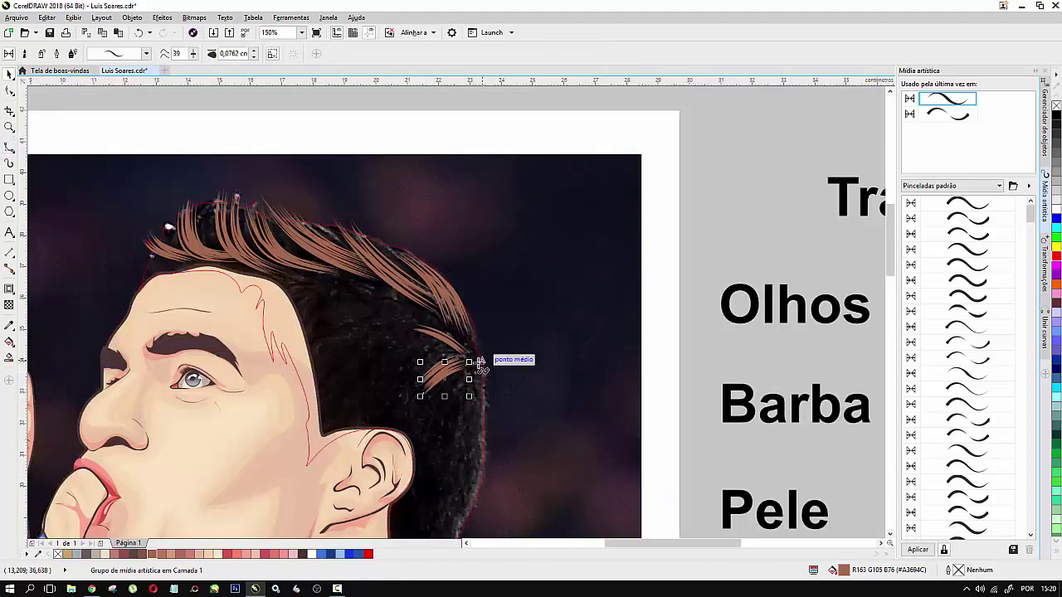
Step: Trace a strand about 0.9 by 1.6 cm across the back edge of the hair and style it with the brown brush
{"action": "mouse_move", "coordinate": [474, 362]}
{"action": "left_mouse_down"}
{"action": "mouse_move", "coordinate": [481, 401]}
{"action": "mouse_move", "coordinate": [502, 412]}
{"action": "left_mouse_up"}
{"action": "left_click", "coordinate": [946, 99]}
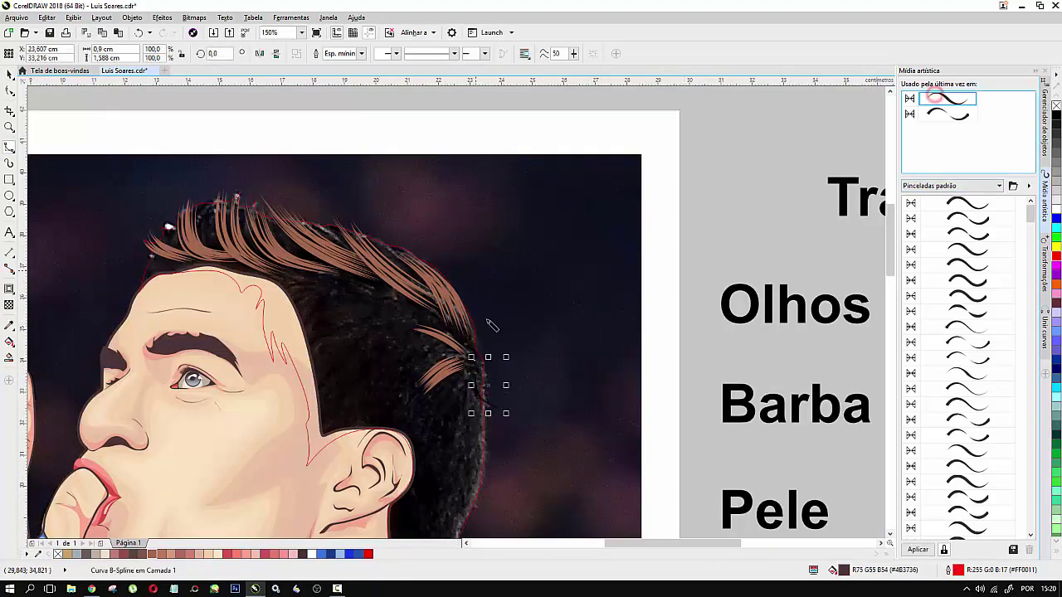
{"action": "scroll", "coordinate": [456, 407], "scroll_direction": "up", "scroll_amount": 3}
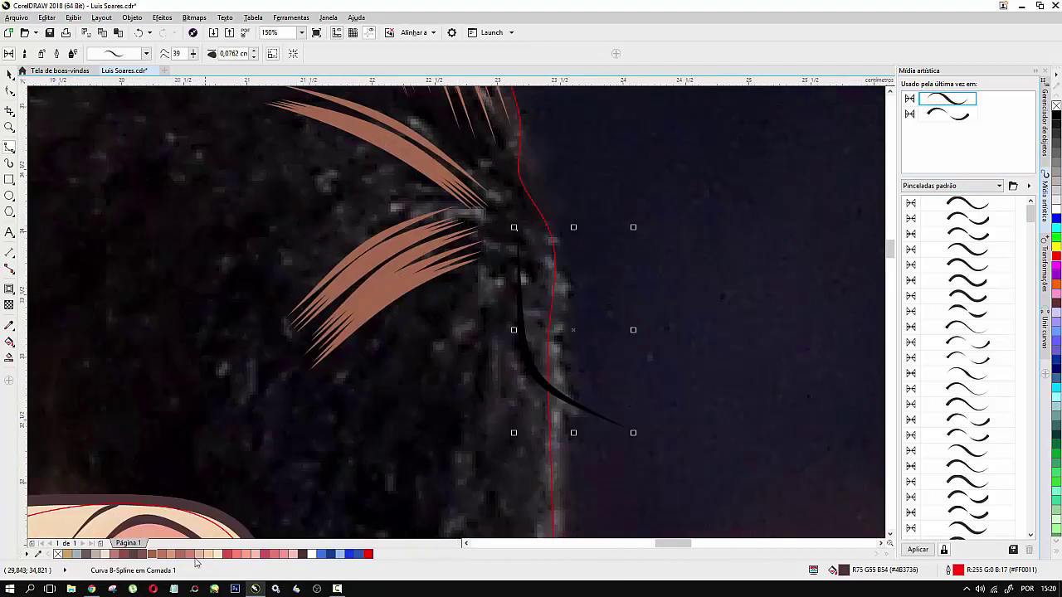
{"action": "left_click", "coordinate": [152, 554]}
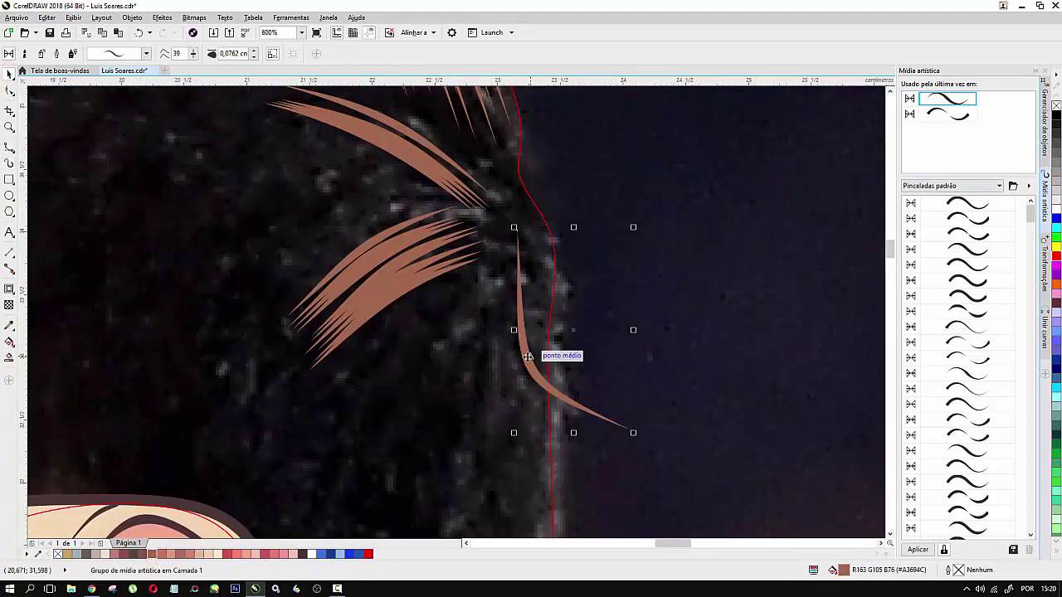
Step: Duplicate the brown strand at the back edge of the hair leftward into a small lock of several strands
{"action": "left_click_drag", "start_coordinate": [525, 356], "coordinate": [490, 361]}
{"action": "key", "text": "space"}
{"action": "key", "text": "space"}
{"action": "key", "text": "space"}
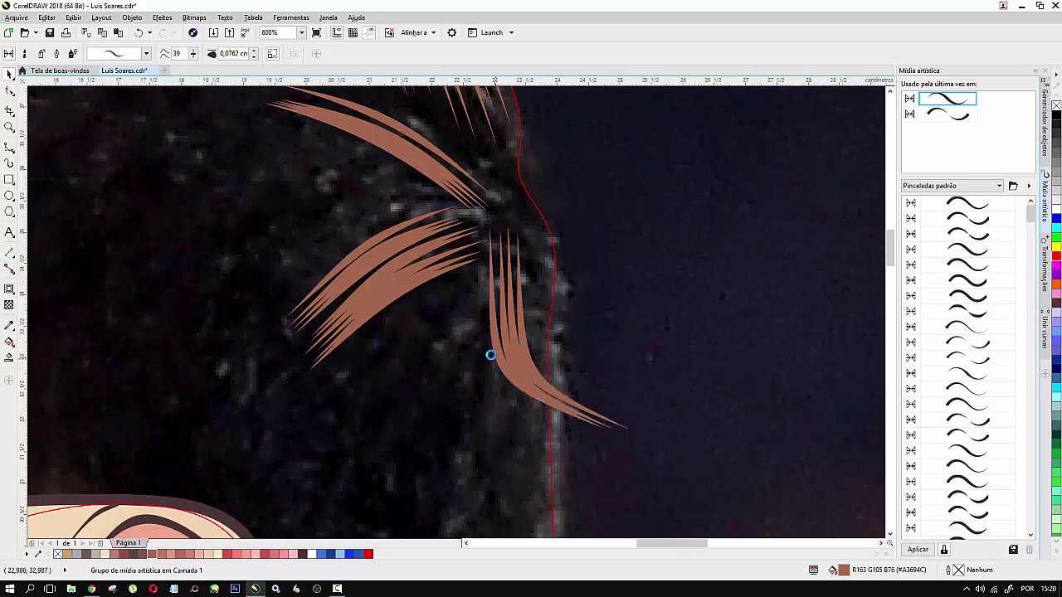
{"action": "scroll", "coordinate": [490, 357], "scroll_direction": "down", "scroll_amount": 5}
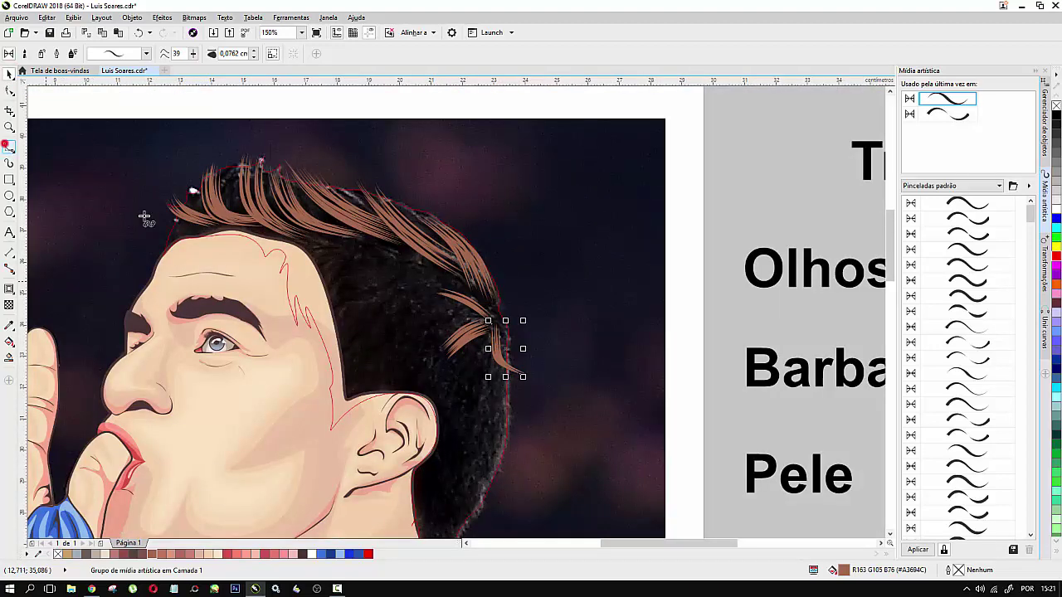
{"action": "left_click", "coordinate": [309, 257]}
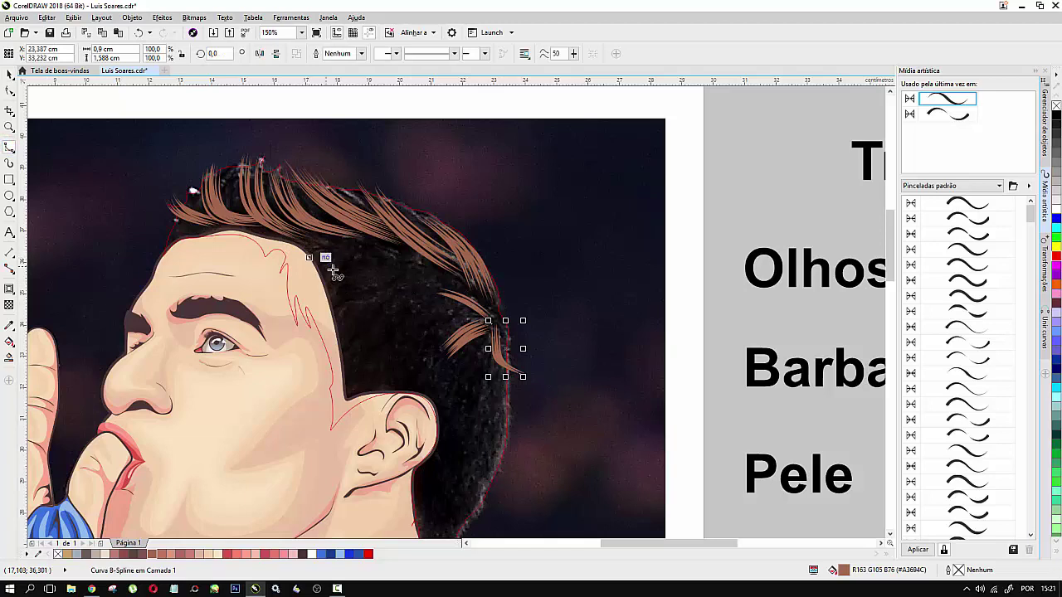
{"action": "scroll", "coordinate": [344, 273], "scroll_direction": "up", "scroll_amount": 2}
{"action": "left_click", "coordinate": [468, 287]}
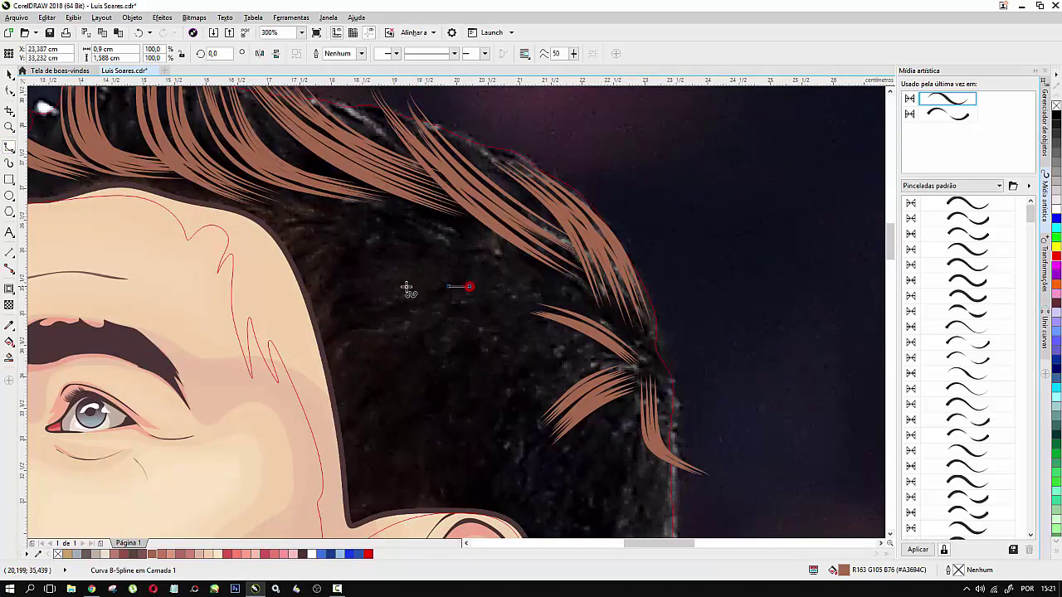
{"action": "left_click", "coordinate": [403, 287]}
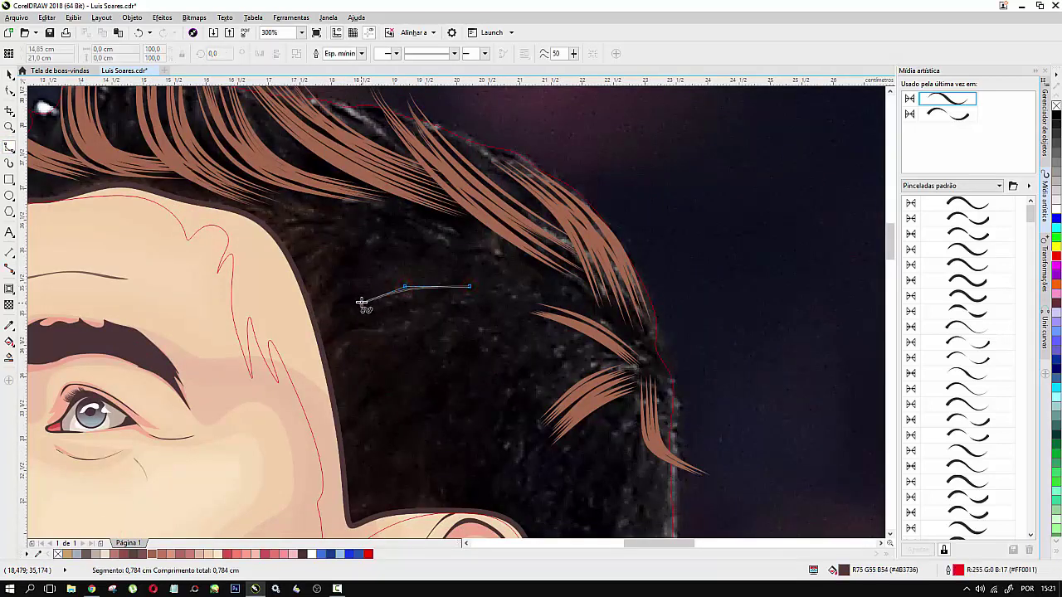
{"action": "left_click", "coordinate": [405, 268]}
{"action": "double_click", "coordinate": [457, 260]}
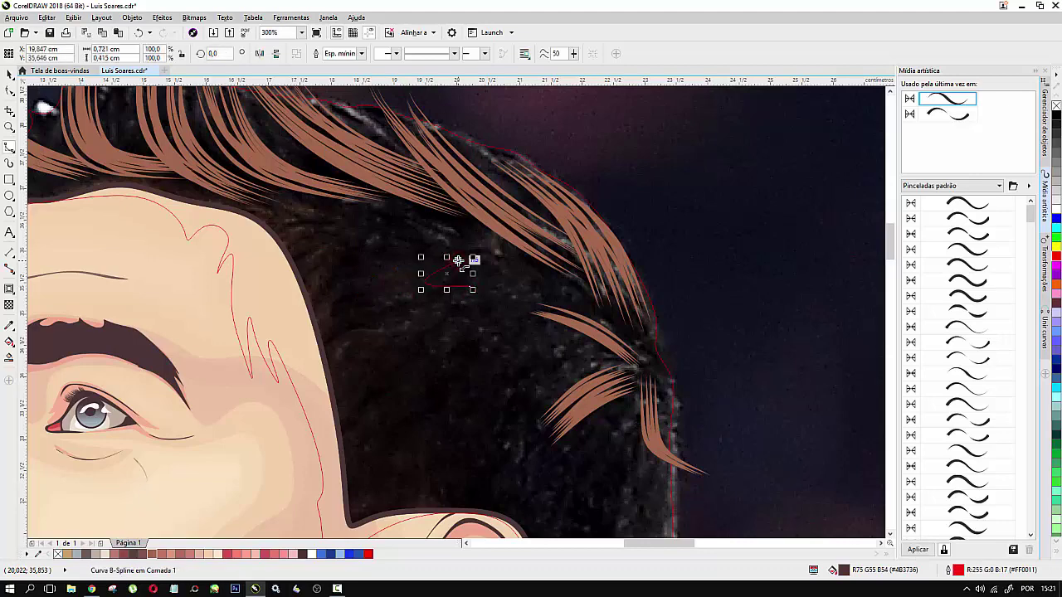
{"action": "key", "text": "Escape"}
{"action": "scroll", "coordinate": [449, 263], "scroll_direction": "down", "scroll_amount": 3}
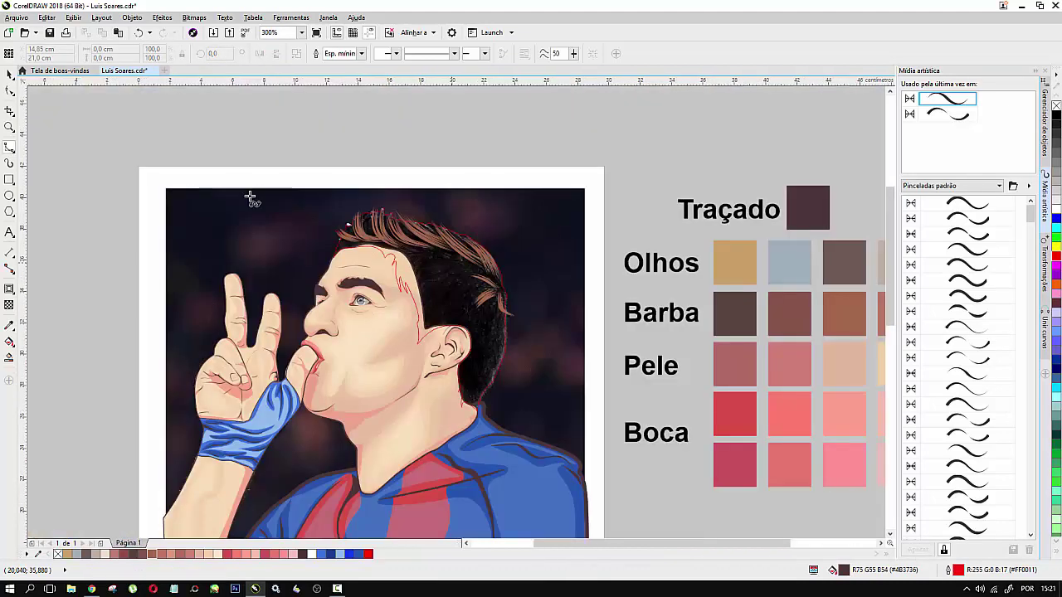
Step: Fill the hair base outline with the dark brown tracing color (#4B3736) and deselect it
{"action": "left_click", "coordinate": [8, 75]}
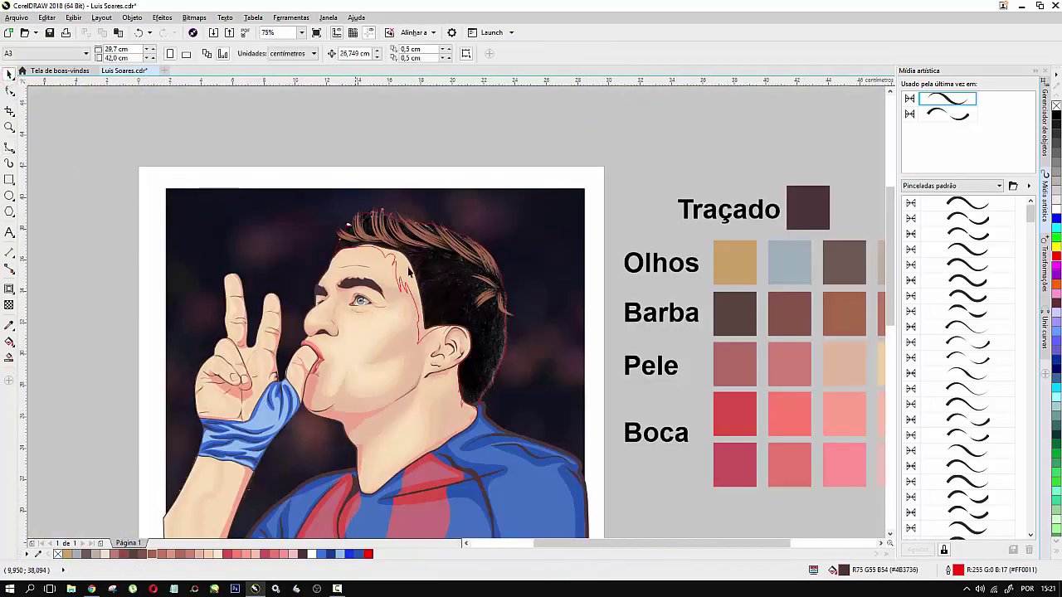
{"action": "left_click", "coordinate": [432, 289]}
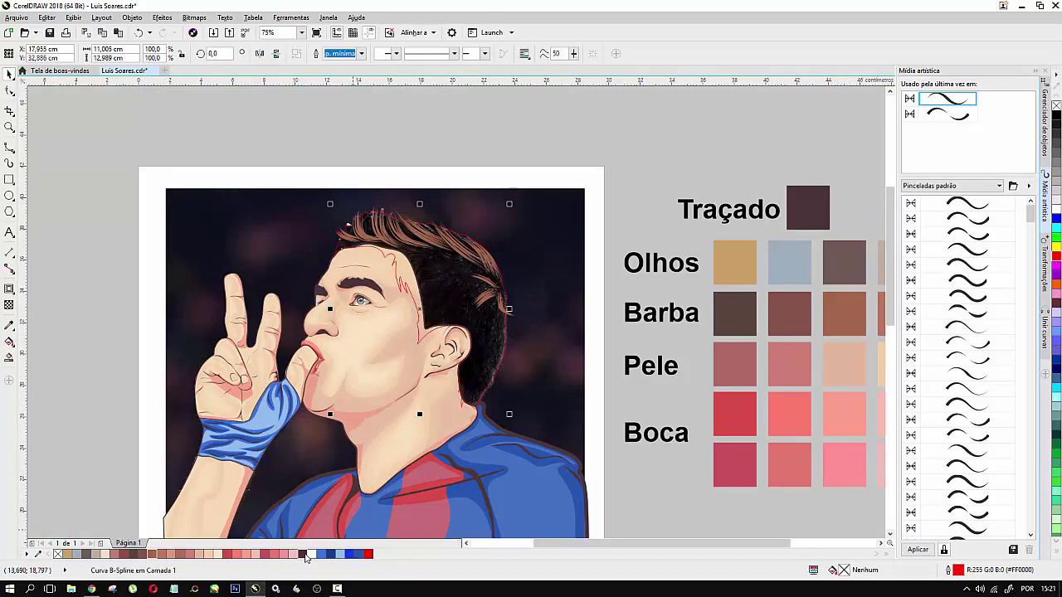
{"action": "left_click", "coordinate": [303, 554]}
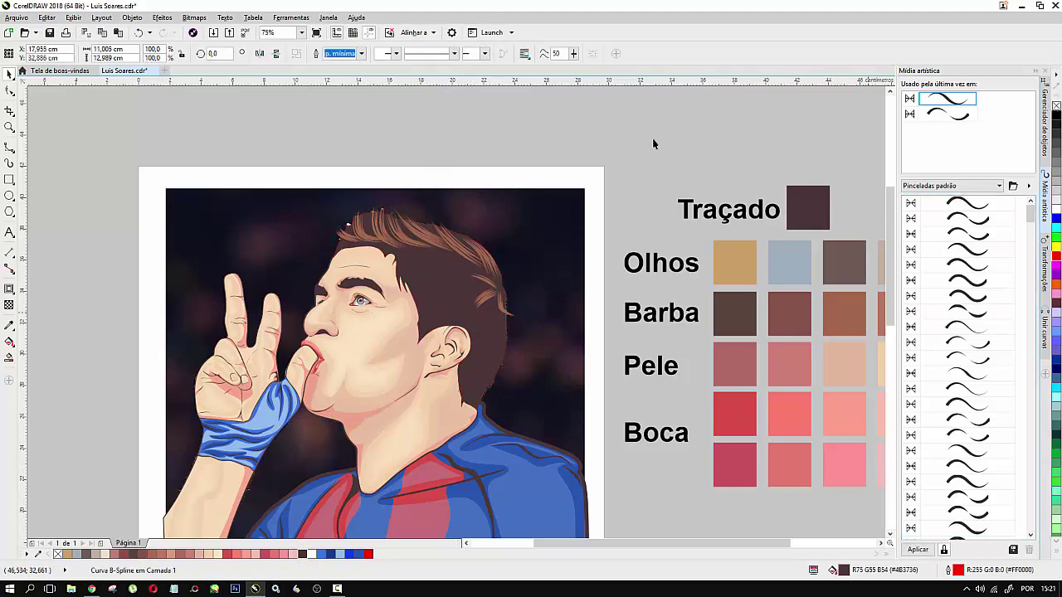
{"action": "left_click", "coordinate": [136, 150]}
Step: Trace a B-Spline strand about 2.6 by 0.5 cm along the forehead hairline, extending past the front of the hair
{"action": "scroll", "coordinate": [353, 237], "scroll_direction": "up", "scroll_amount": 1}
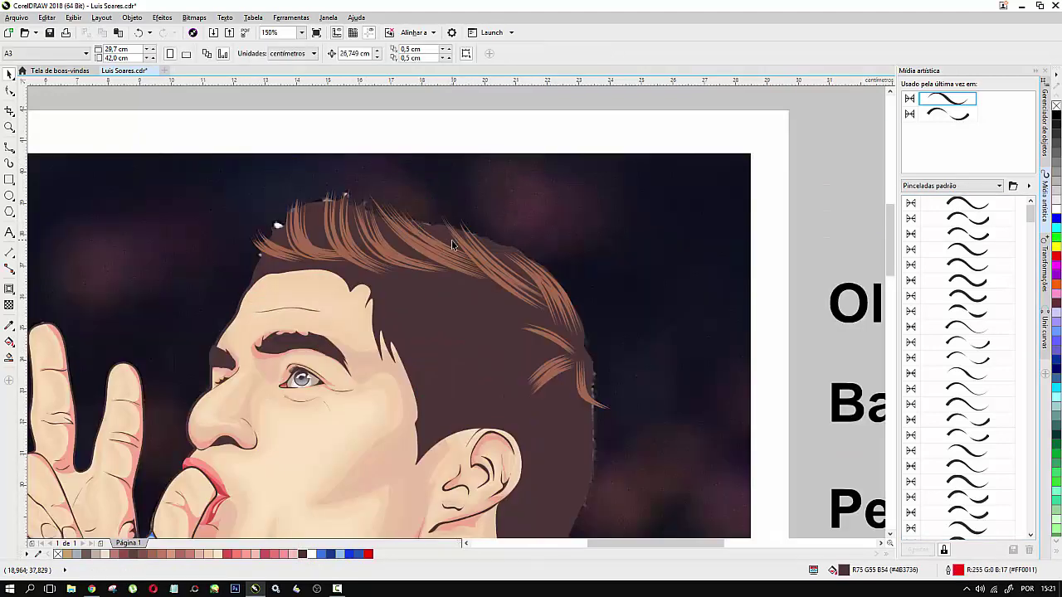
{"action": "scroll", "coordinate": [452, 241], "scroll_direction": "down", "scroll_amount": 2}
{"action": "scroll", "coordinate": [379, 213], "scroll_direction": "up", "scroll_amount": 2}
{"action": "scroll", "coordinate": [150, 244], "scroll_direction": "up", "scroll_amount": 1}
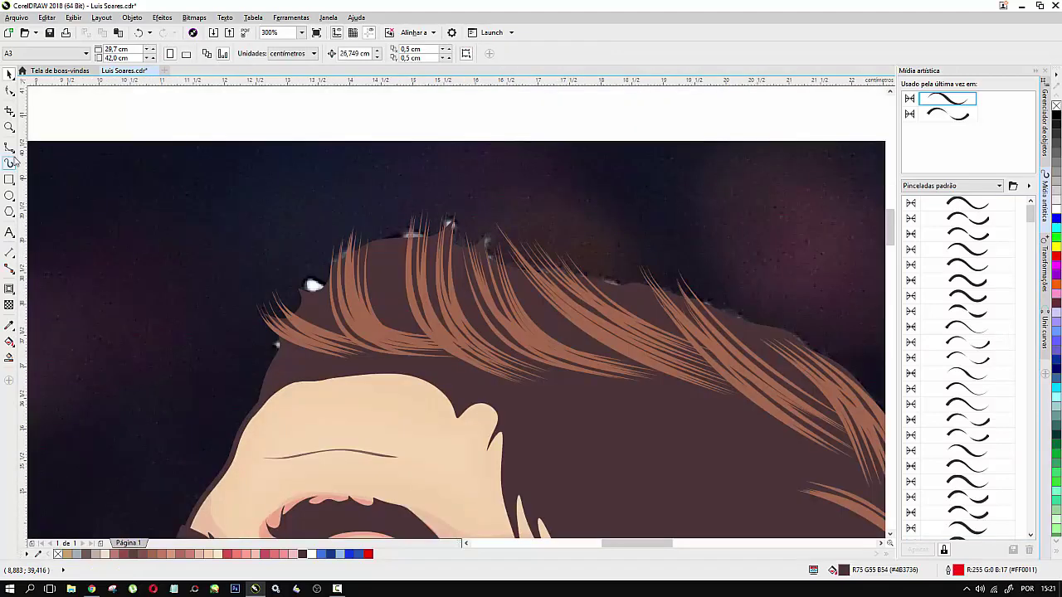
{"action": "key", "text": "F5"}
{"action": "left_click", "coordinate": [380, 375]}
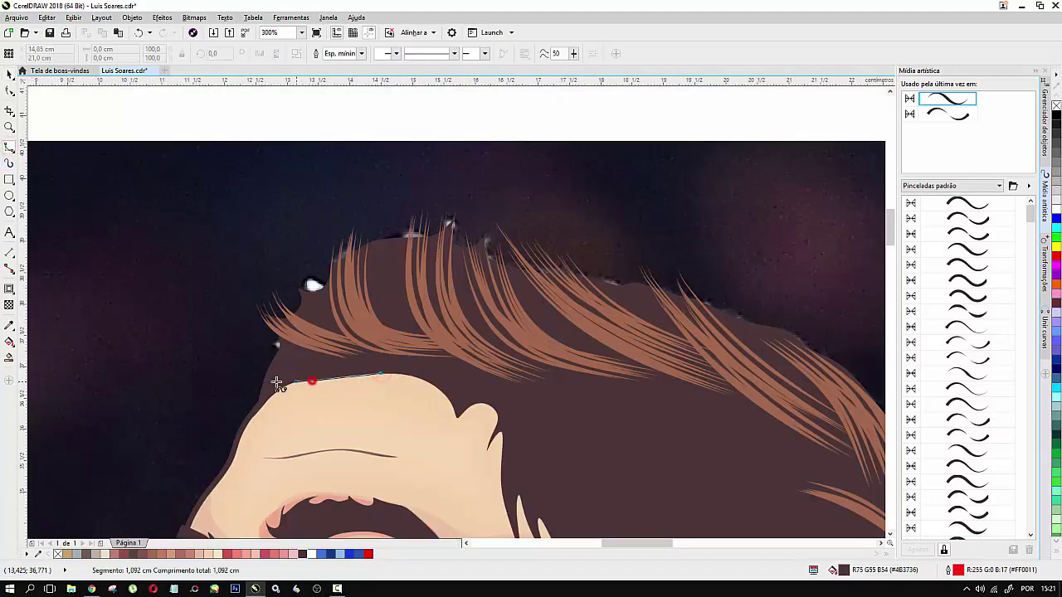
{"action": "left_click", "coordinate": [274, 380]}
{"action": "double_click", "coordinate": [217, 350]}
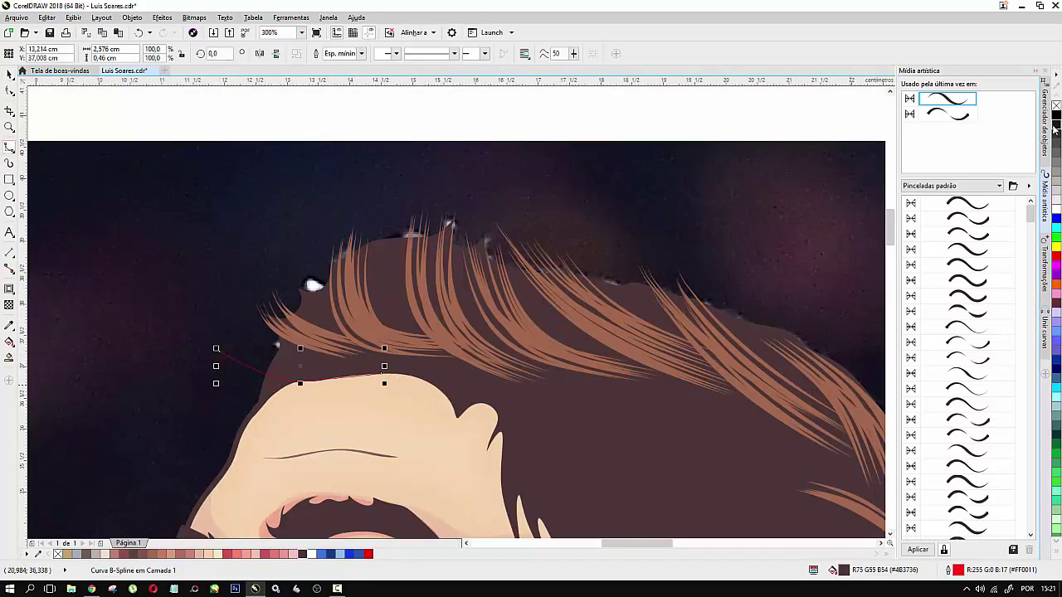
Step: Style the hairline strand with the last used brush in brown (#A3694C) and duplicate it upward into a front lock
{"action": "left_click", "coordinate": [933, 99]}
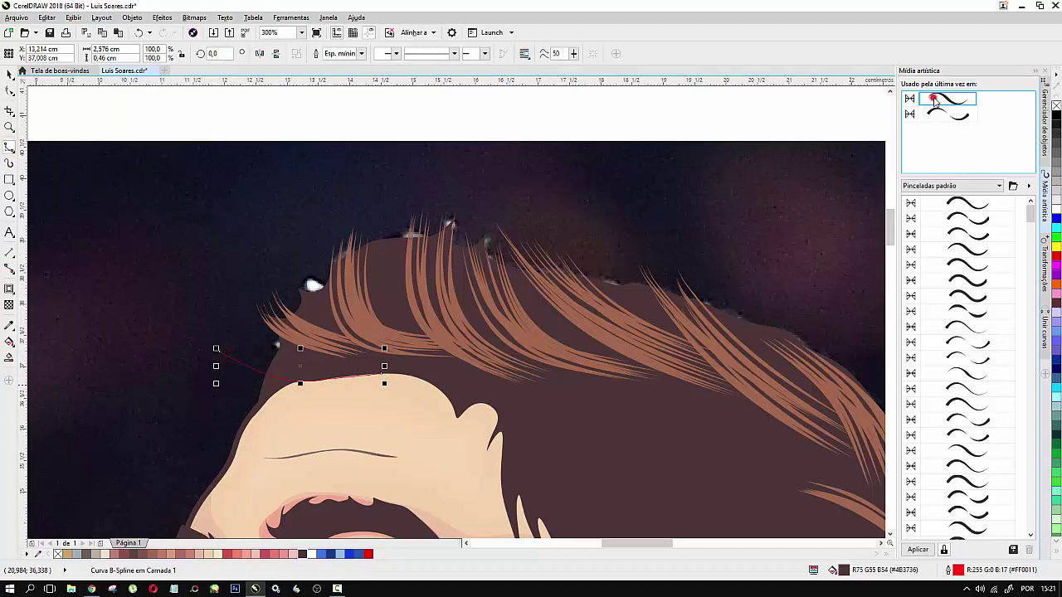
{"action": "left_click", "coordinate": [143, 553]}
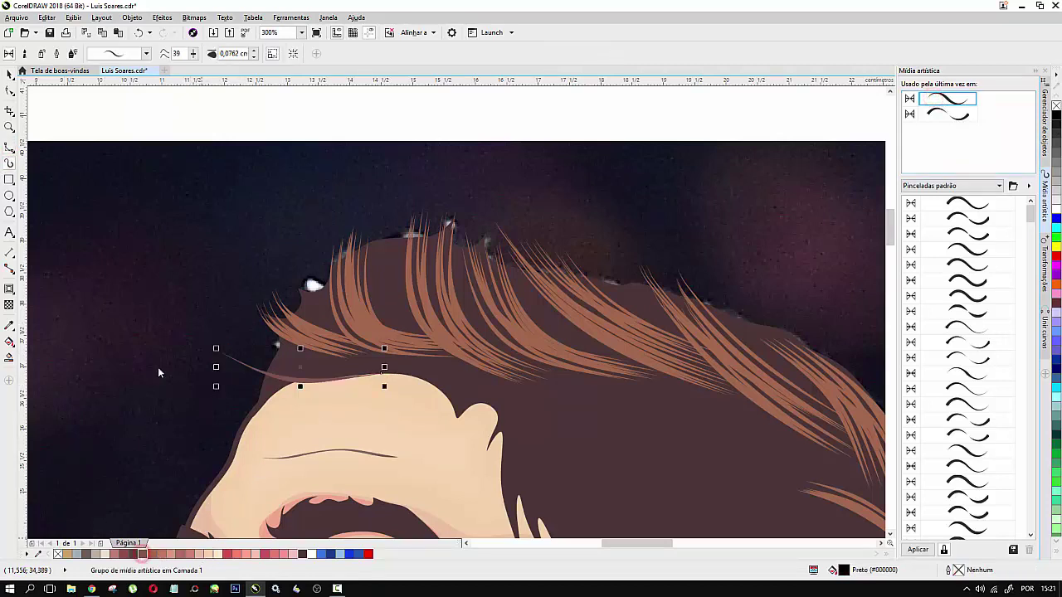
{"action": "left_click", "coordinate": [157, 553]}
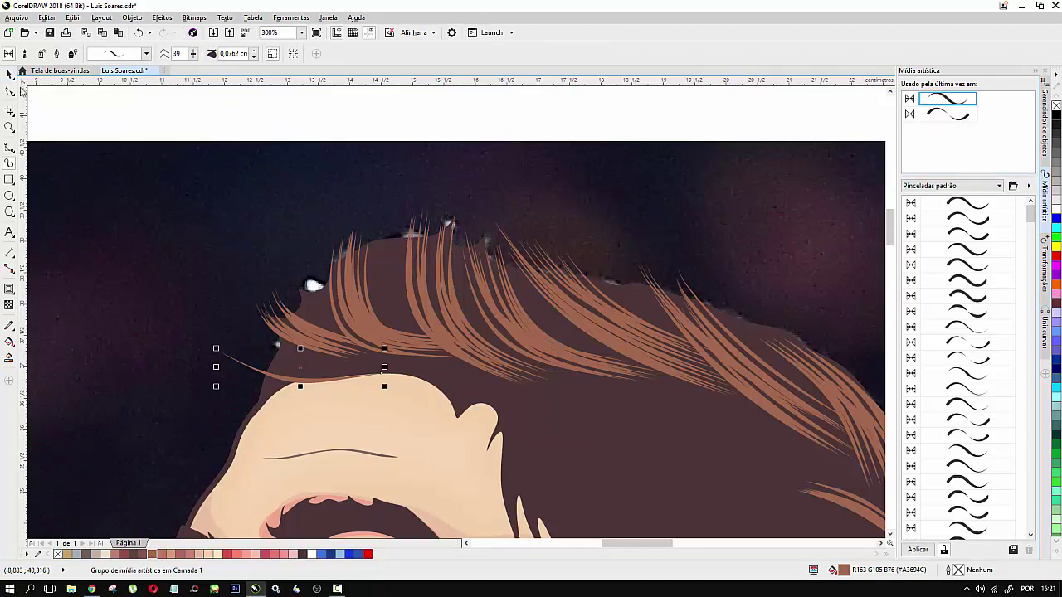
{"action": "scroll", "coordinate": [283, 383], "scroll_direction": "up", "scroll_amount": 4}
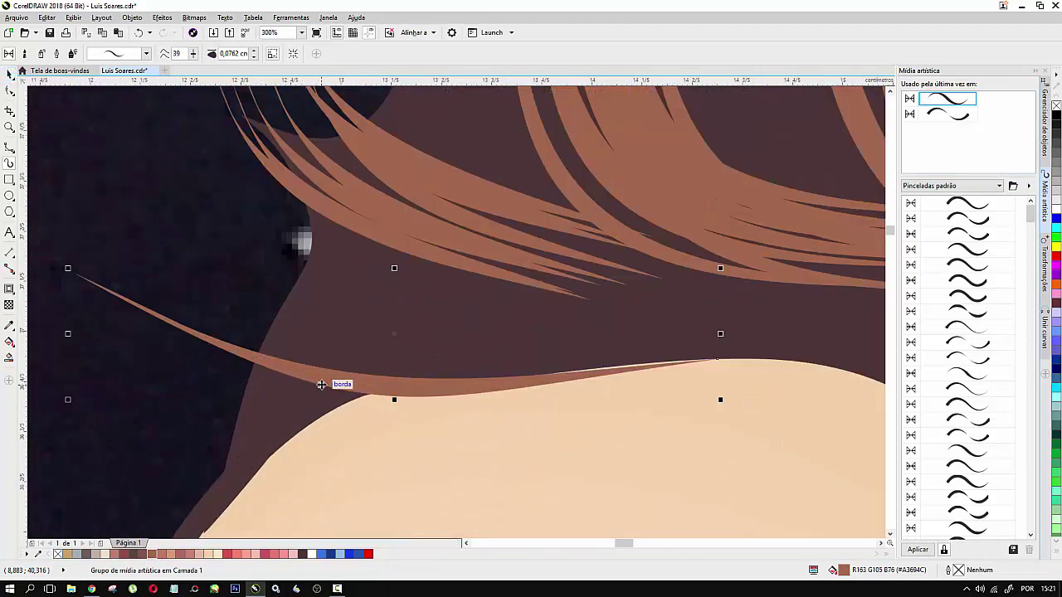
{"action": "mouse_move", "coordinate": [336, 364]}
{"action": "left_mouse_down"}
{"action": "mouse_move", "coordinate": [383, 341]}
{"action": "mouse_move", "coordinate": [398, 308]}
{"action": "mouse_move", "coordinate": [382, 323]}
{"action": "mouse_move", "coordinate": [386, 296]}
{"action": "mouse_move", "coordinate": [360, 307]}
{"action": "left_mouse_up"}
{"action": "scroll", "coordinate": [343, 321], "scroll_direction": "down", "scroll_amount": 2}
{"action": "scroll", "coordinate": [344, 321], "scroll_direction": "down", "scroll_amount": 4}
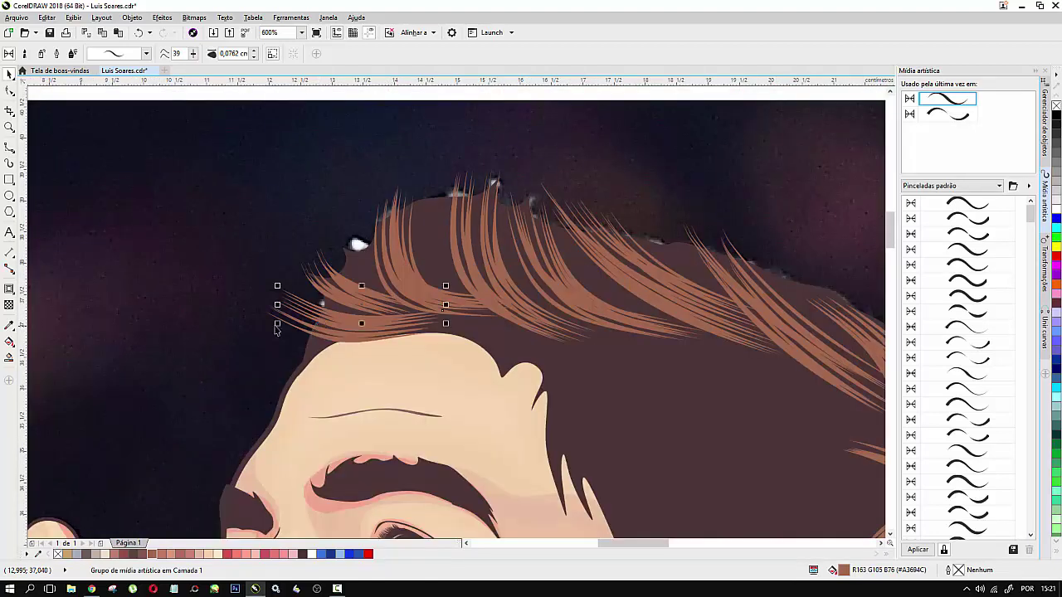
Step: Trace a B-Spline strand about 1.0 by 1.9 cm in the gap between the two upright front locks
{"action": "scroll", "coordinate": [259, 312], "scroll_direction": "down", "scroll_amount": 4}
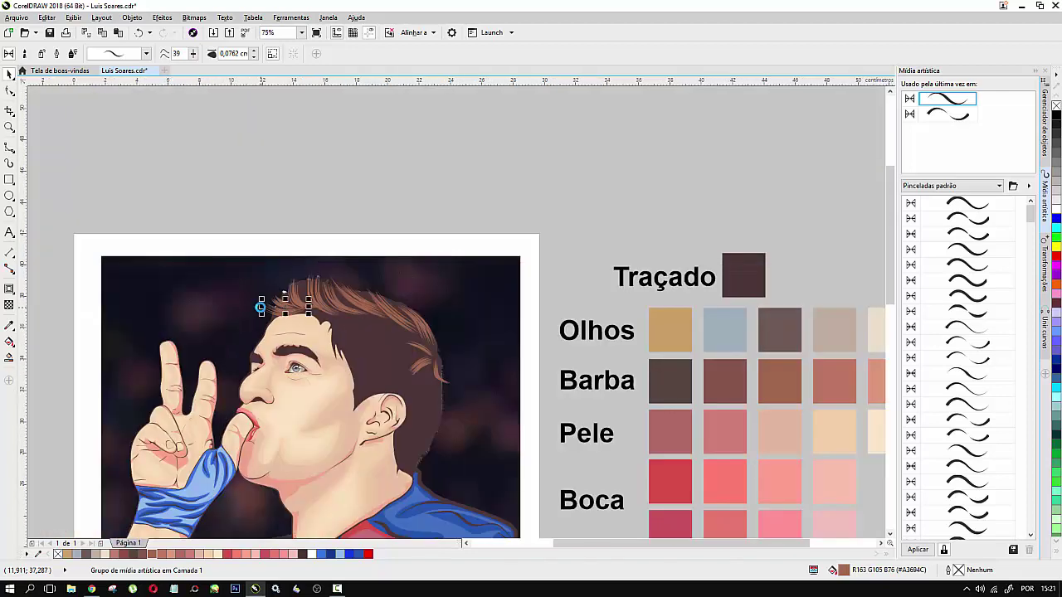
{"action": "scroll", "coordinate": [415, 341], "scroll_direction": "up", "scroll_amount": 2}
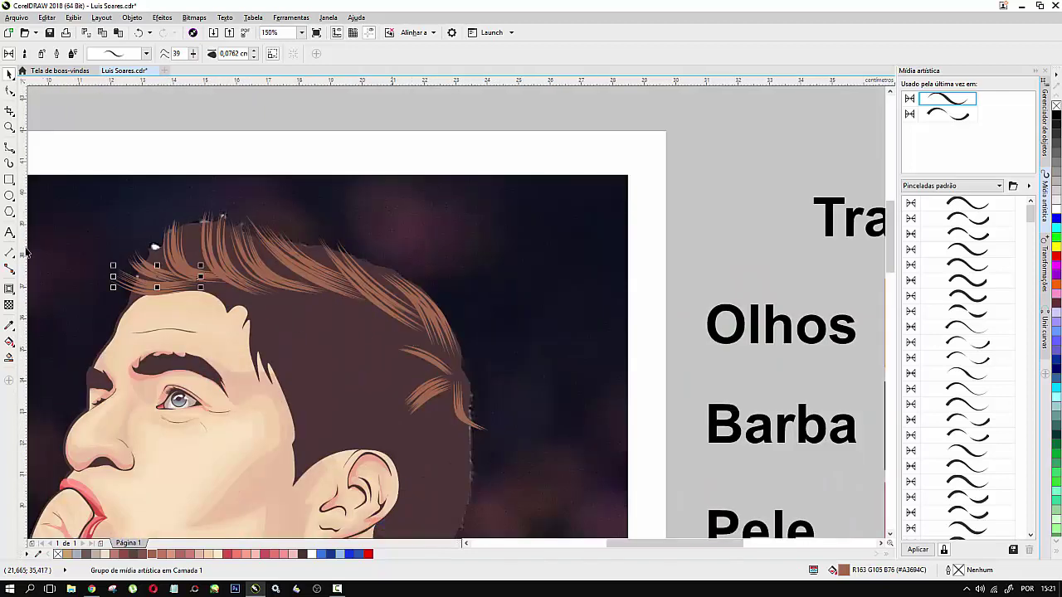
{"action": "left_click", "coordinate": [10, 143]}
{"action": "scroll", "coordinate": [159, 242], "scroll_direction": "up", "scroll_amount": 2}
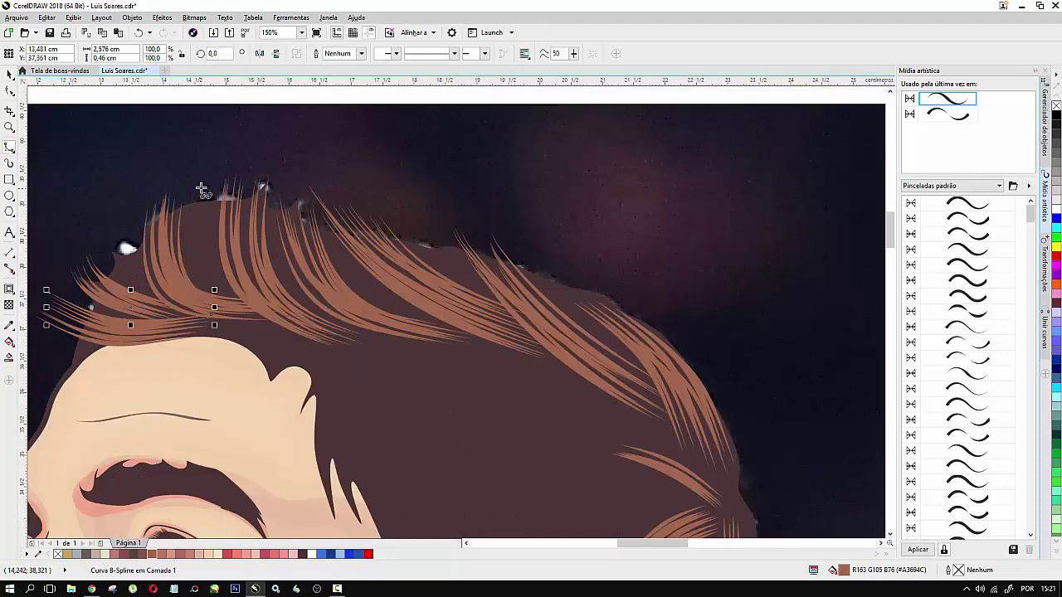
{"action": "left_click", "coordinate": [193, 229]}
{"action": "left_click", "coordinate": [198, 262]}
{"action": "left_click", "coordinate": [231, 297]}
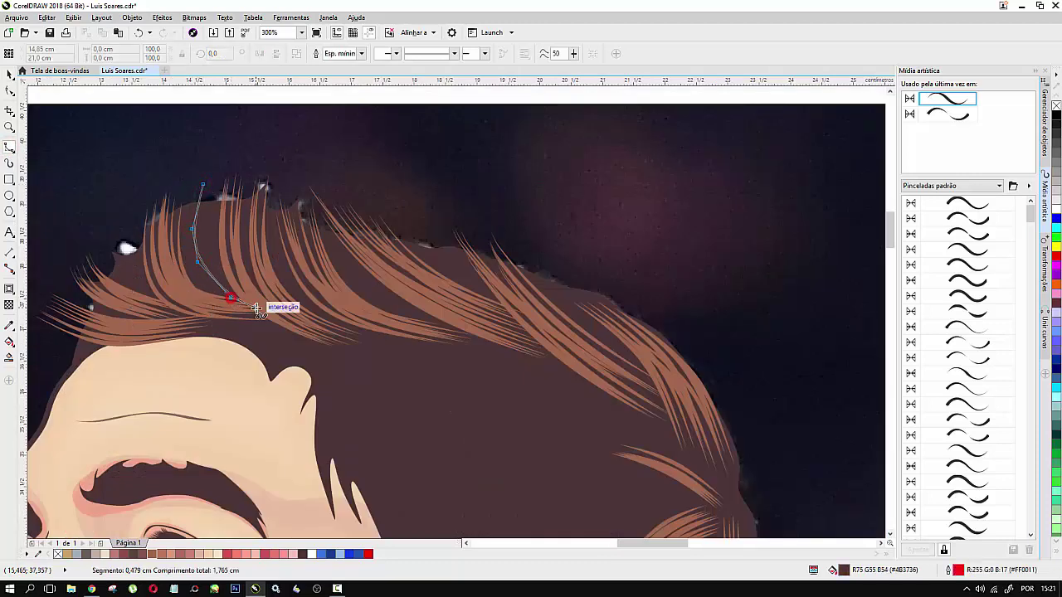
{"action": "double_click", "coordinate": [257, 306]}
Step: Style the gap strand with the last used brush in brown (#A3694C) and duplicate it to fill the space between the front locks
{"action": "left_click", "coordinate": [940, 98]}
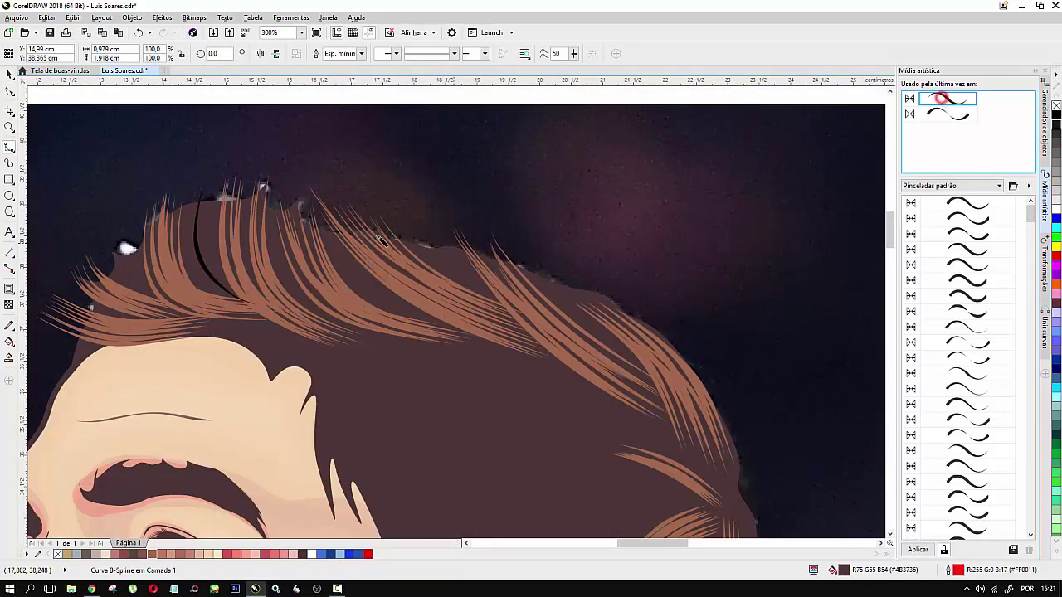
{"action": "left_click", "coordinate": [156, 554]}
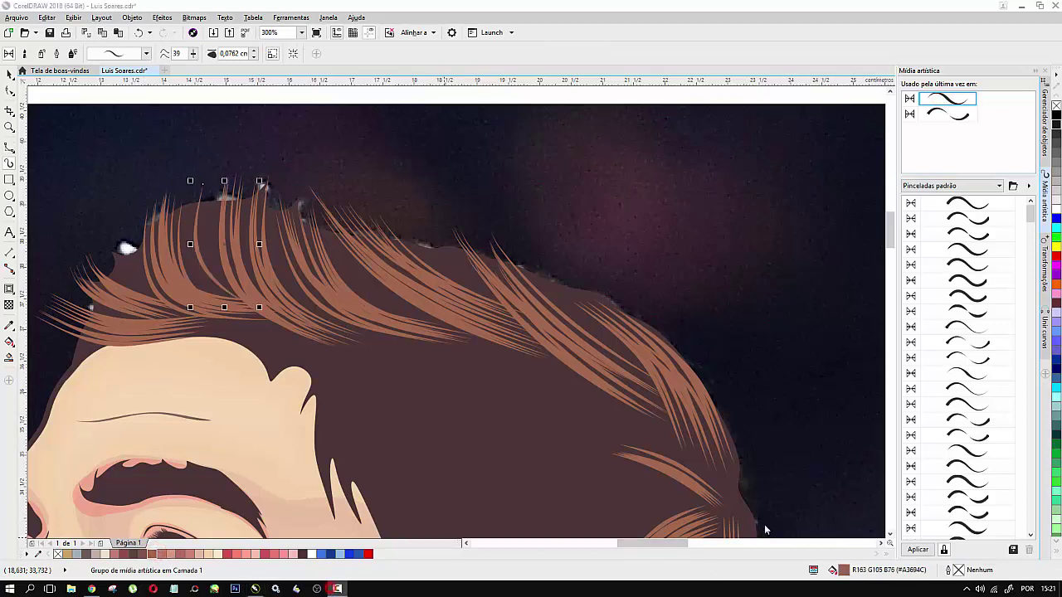
{"action": "left_click", "coordinate": [337, 589]}
{"action": "left_click", "coordinate": [1035, 510]}
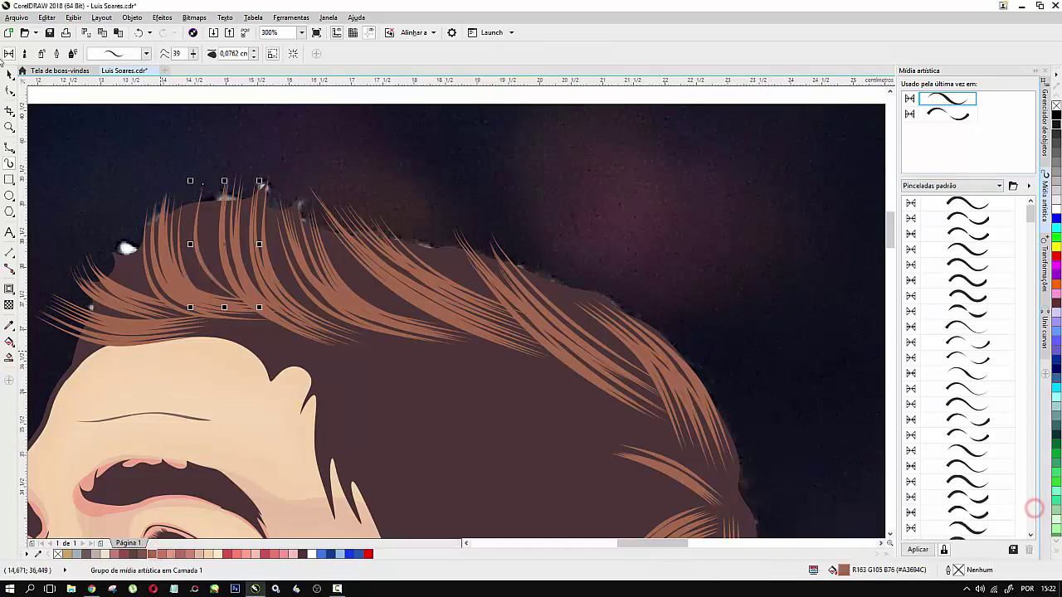
{"action": "left_click_drag", "start_coordinate": [201, 255], "coordinate": [209, 254]}
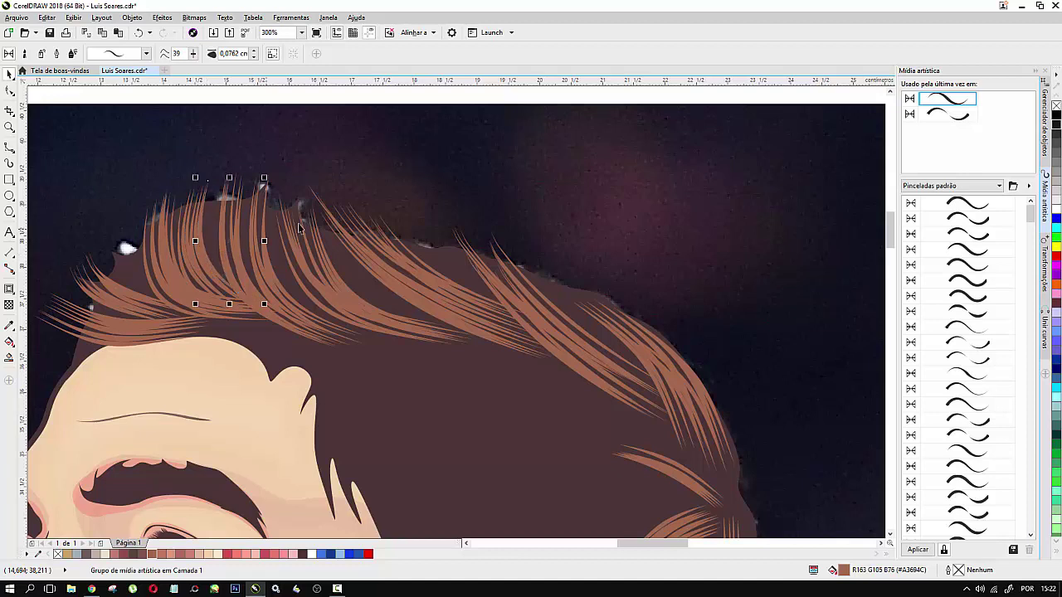
{"action": "scroll", "coordinate": [303, 239], "scroll_direction": "down", "scroll_amount": 2}
{"action": "left_click", "coordinate": [428, 214]}
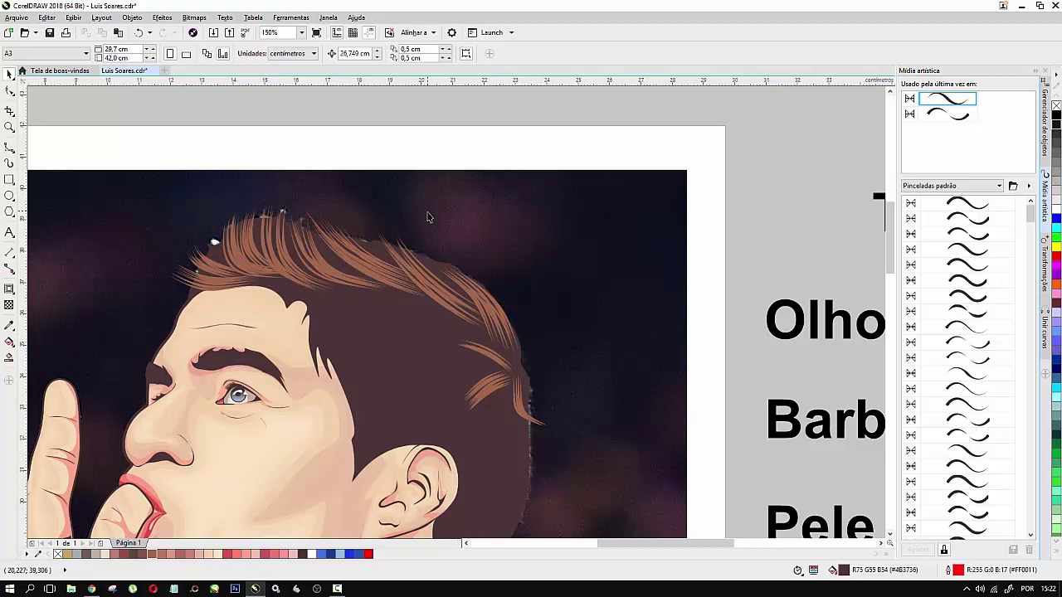
Step: Trace a strand about 1.7 by 0.3 cm just above the rear side lock and build it into a brown (#A3694C) lock running toward the forehead
{"action": "left_click", "coordinate": [9, 150]}
{"action": "scroll", "coordinate": [443, 325], "scroll_direction": "up", "scroll_amount": 2}
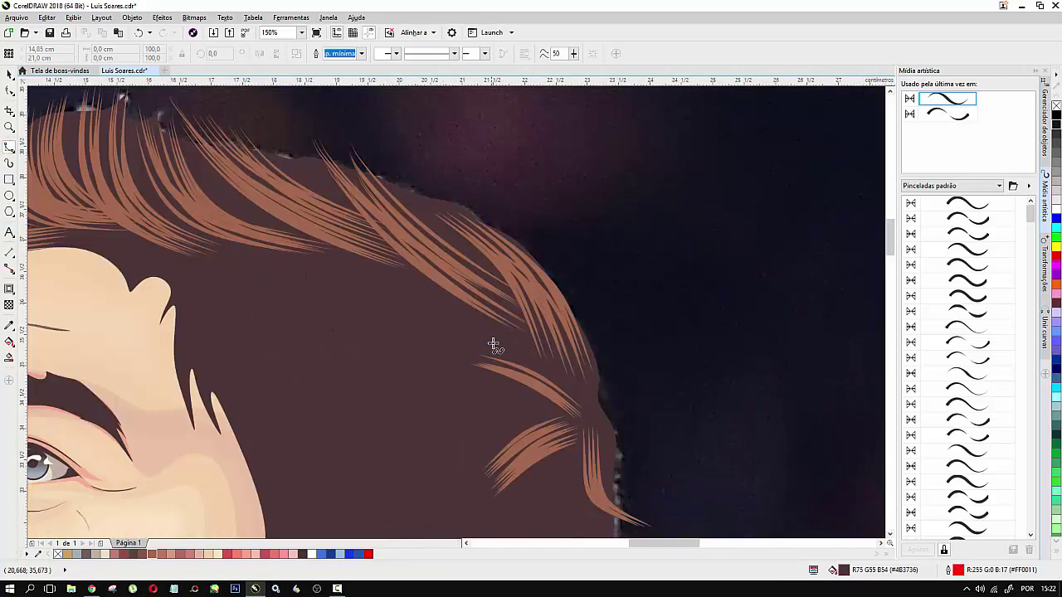
{"action": "mouse_move", "coordinate": [529, 352]}
{"action": "left_mouse_down"}
{"action": "mouse_move", "coordinate": [451, 333]}
{"action": "mouse_move", "coordinate": [420, 341]}
{"action": "left_mouse_up"}
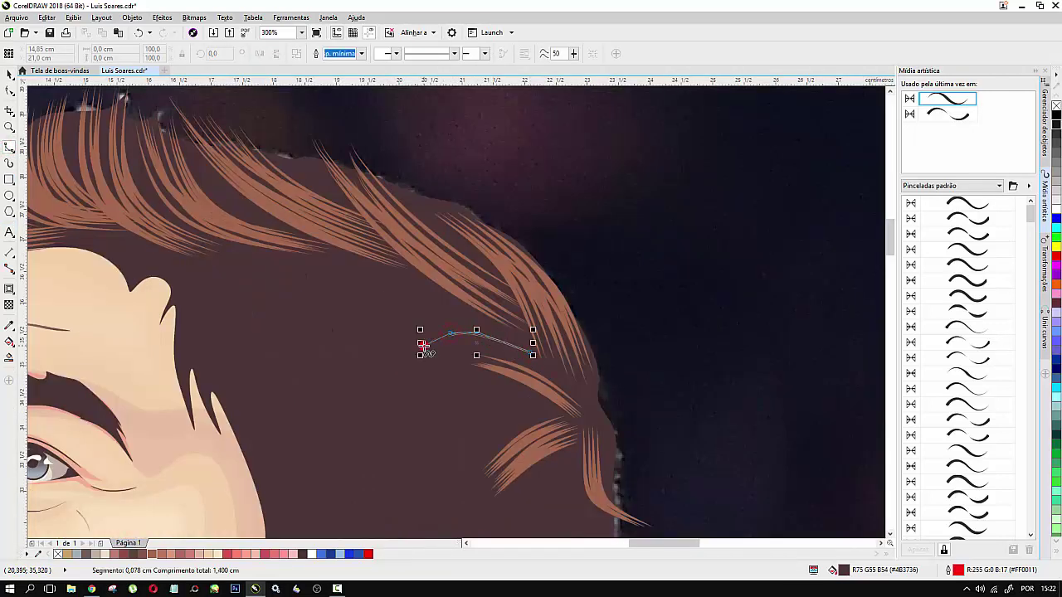
{"action": "left_click", "coordinate": [150, 554]}
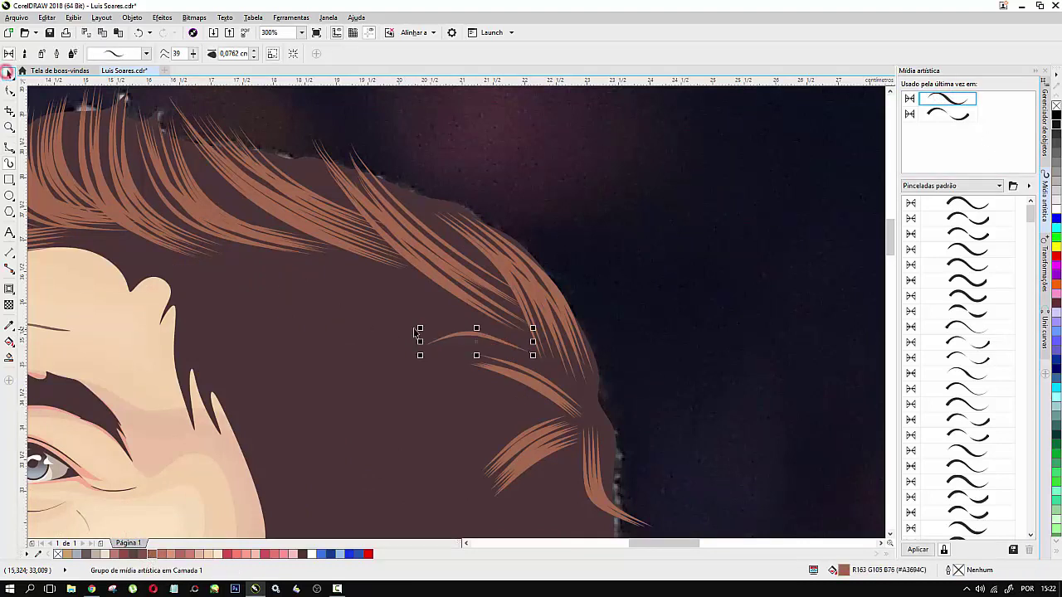
{"action": "left_click_drag", "start_coordinate": [476, 335], "coordinate": [363, 299]}
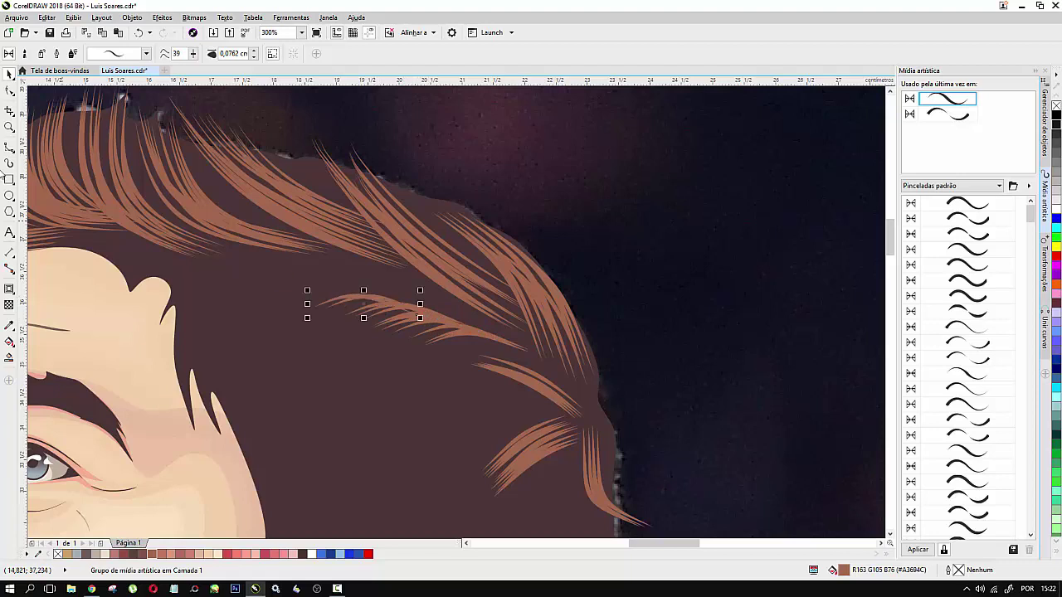
Step: Trace a strand about 1.5 cm long below the front end of the new side lock and style it with the last used brush in brown
{"action": "left_click", "coordinate": [8, 147]}
{"action": "left_click", "coordinate": [385, 319]}
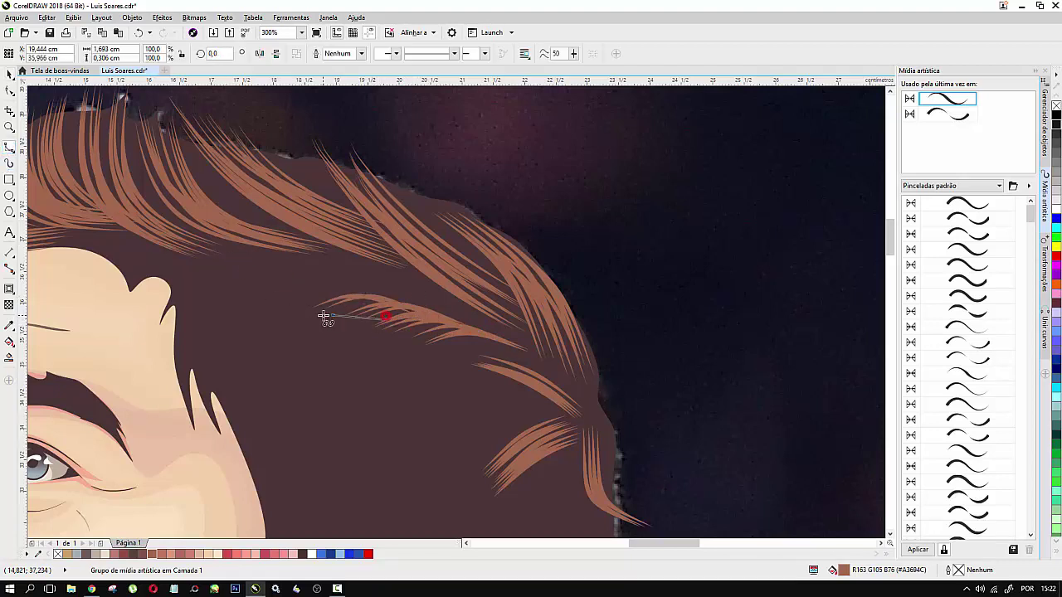
{"action": "left_click", "coordinate": [323, 315]}
{"action": "double_click", "coordinate": [279, 324]}
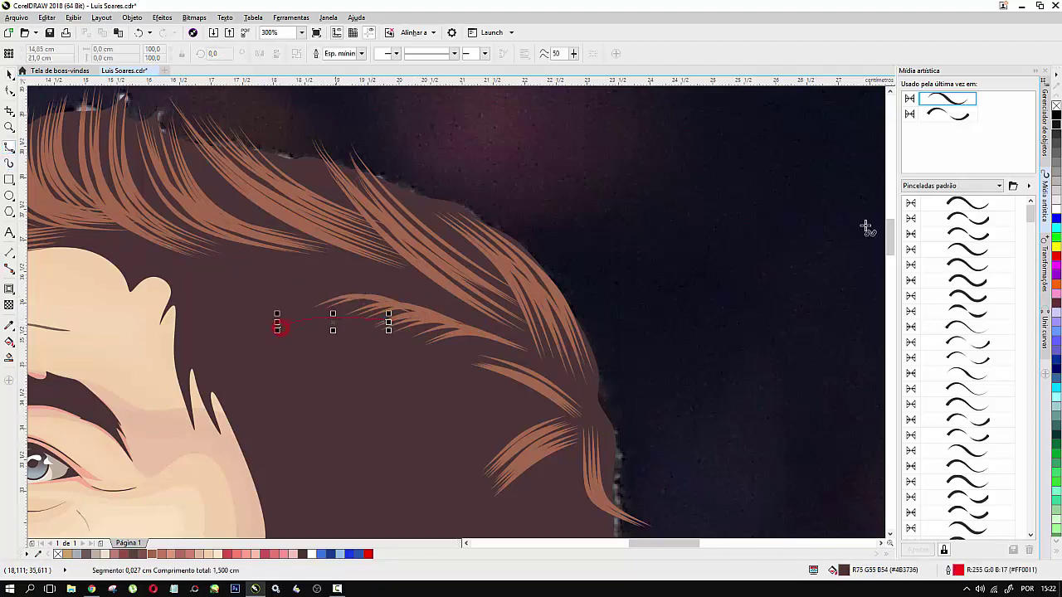
{"action": "left_click", "coordinate": [950, 100]}
{"action": "left_click", "coordinate": [151, 554]}
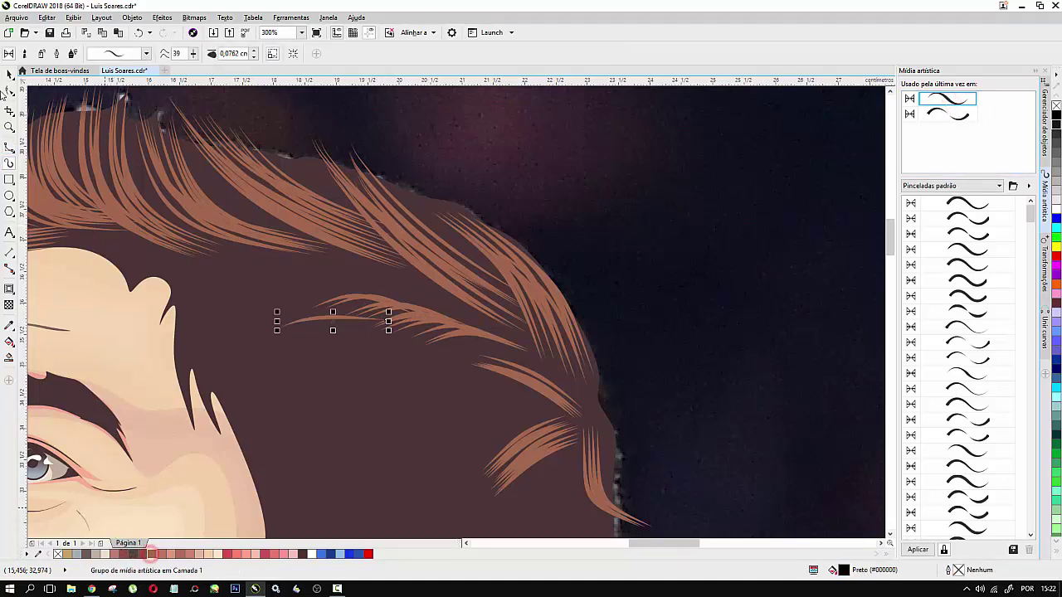
Step: Duplicate the brown (#A3694C) strand below the side lock toward the forehead and the temple
{"action": "left_click_drag", "start_coordinate": [339, 317], "coordinate": [258, 296]}
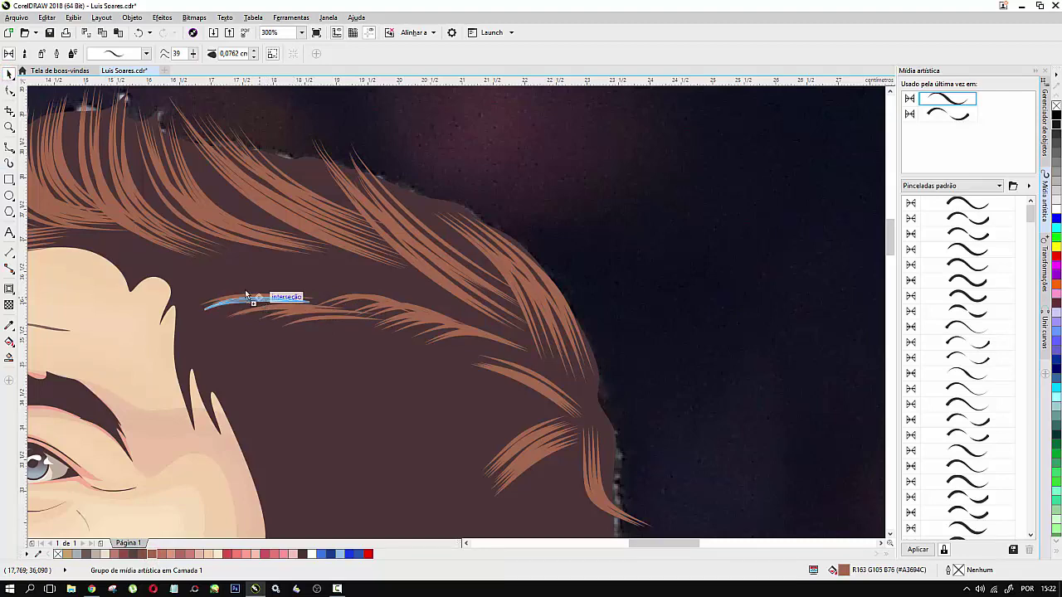
{"action": "scroll", "coordinate": [249, 287], "scroll_direction": "down", "scroll_amount": 5}
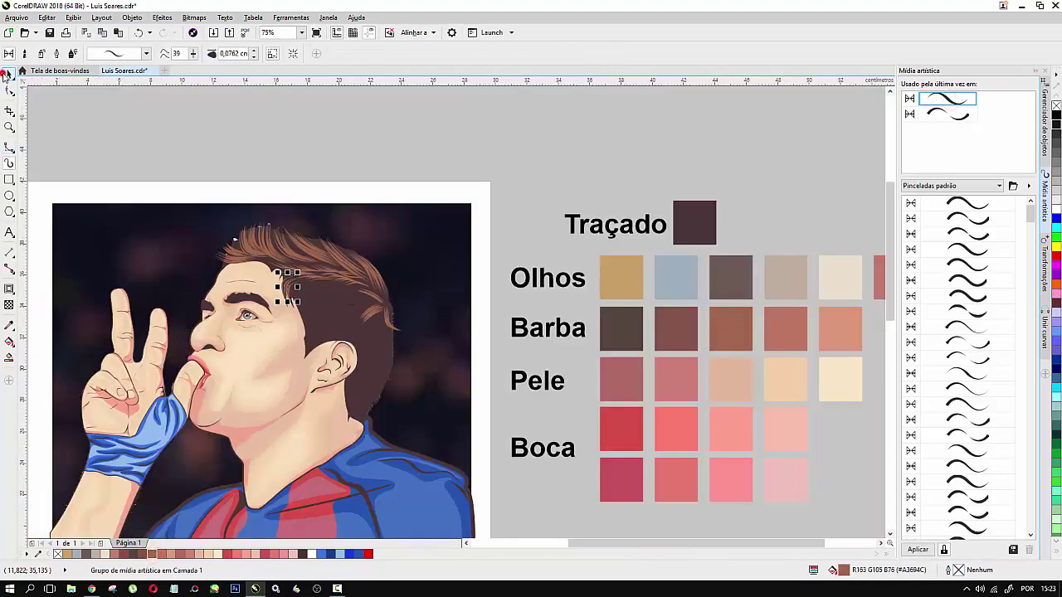
{"action": "scroll", "coordinate": [267, 185], "scroll_direction": "down", "scroll_amount": 5}
{"action": "key", "text": "Escape"}
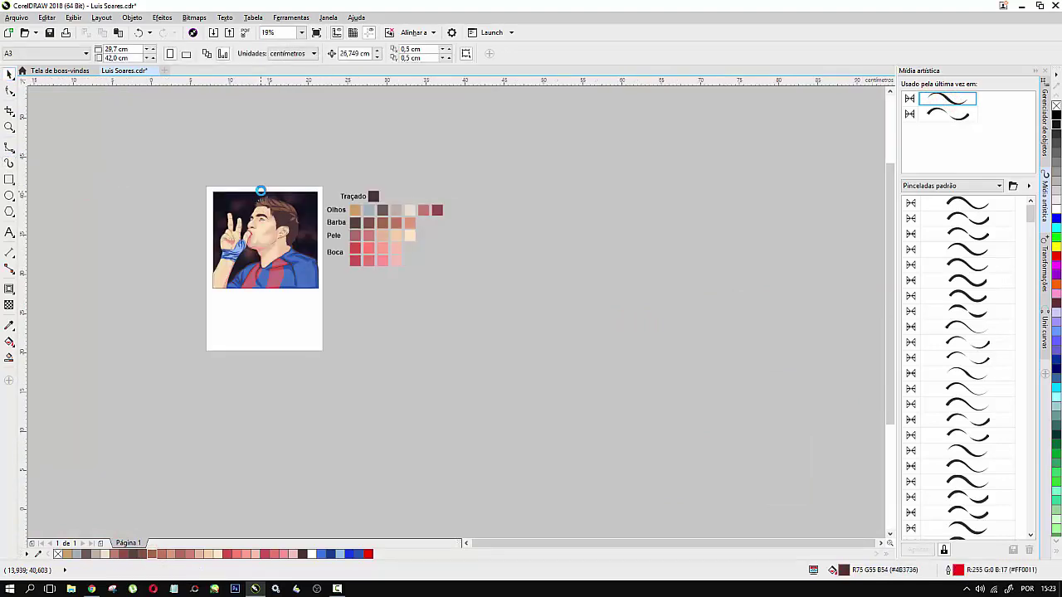
Step: Try to recolor the lowest strand of the front lock above the forehead with the lighter brown #BD7962
{"action": "scroll", "coordinate": [261, 191], "scroll_direction": "up", "scroll_amount": 2}
{"action": "scroll", "coordinate": [268, 189], "scroll_direction": "up", "scroll_amount": 4}
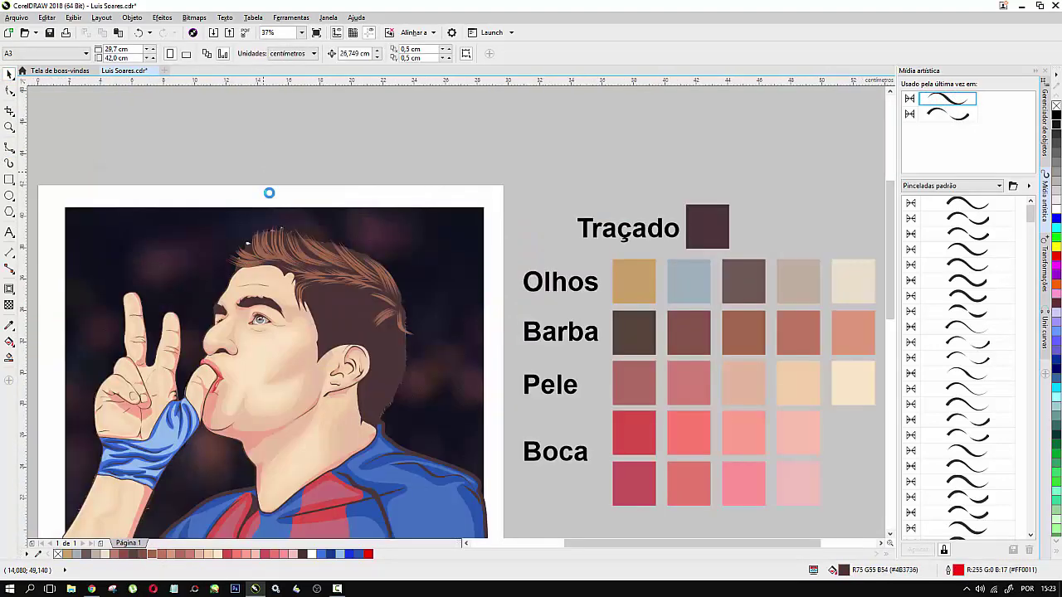
{"action": "scroll", "coordinate": [199, 311], "scroll_direction": "up", "scroll_amount": 4}
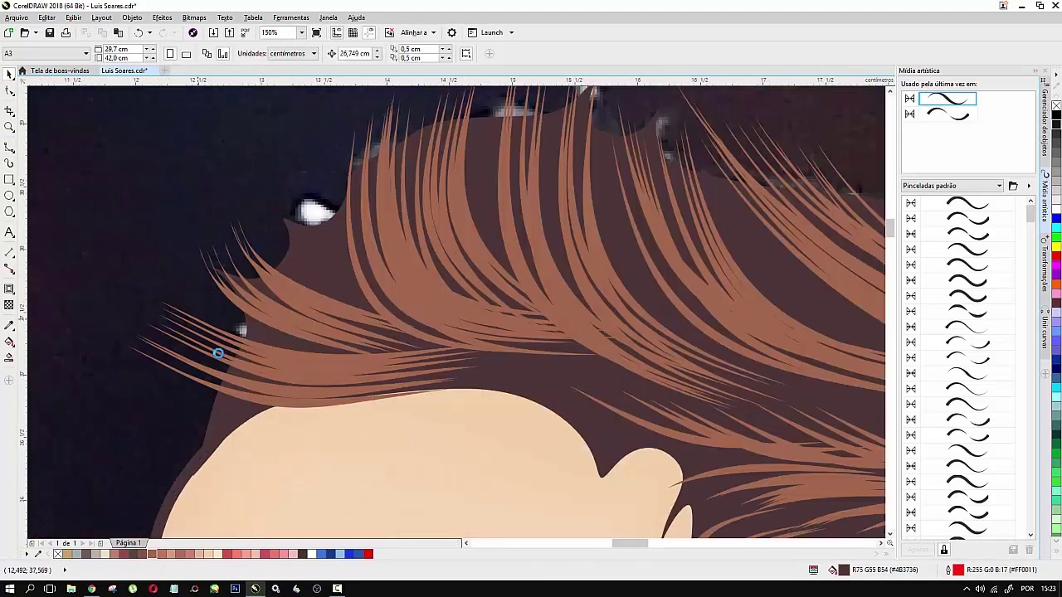
{"action": "left_click", "coordinate": [258, 405]}
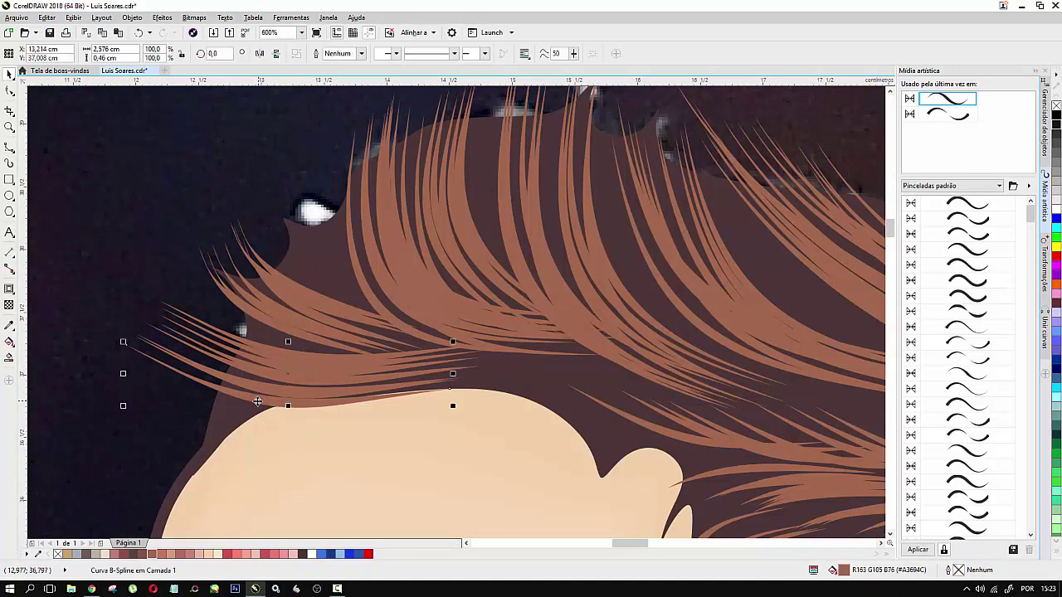
{"action": "left_click", "coordinate": [163, 553]}
{"action": "left_click_drag", "start_coordinate": [289, 373], "coordinate": [283, 403]}
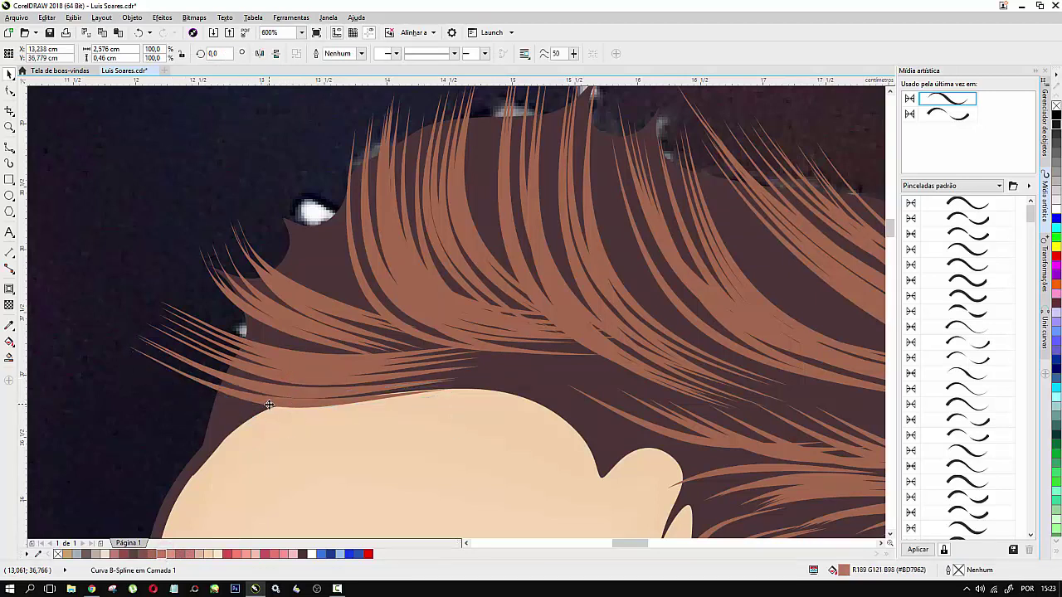
{"action": "left_click", "coordinate": [269, 405]}
{"action": "left_click", "coordinate": [74, 251]}
{"action": "left_click", "coordinate": [255, 399]}
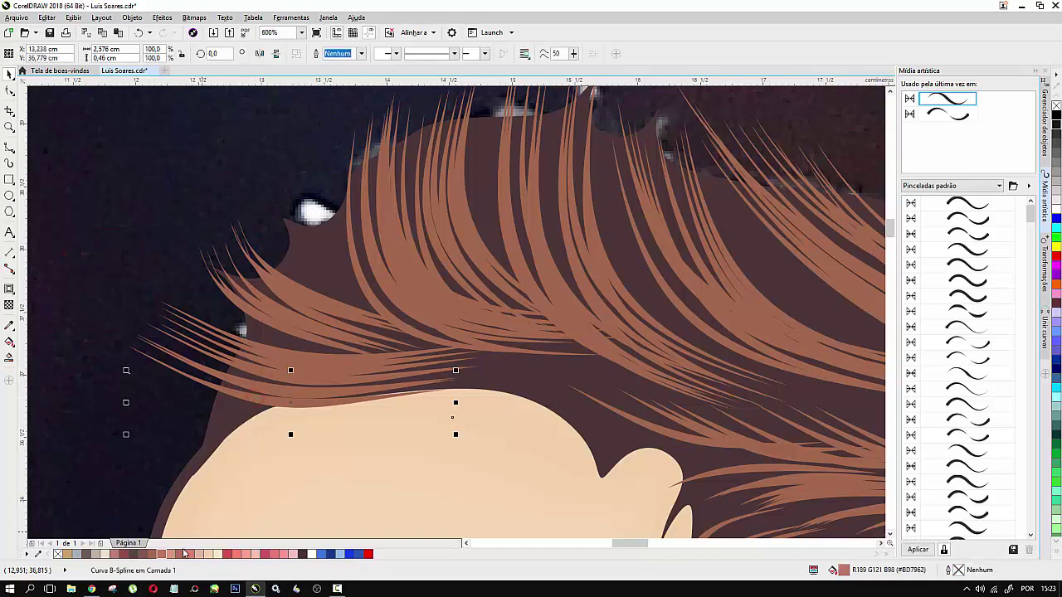
{"action": "left_click", "coordinate": [162, 554]}
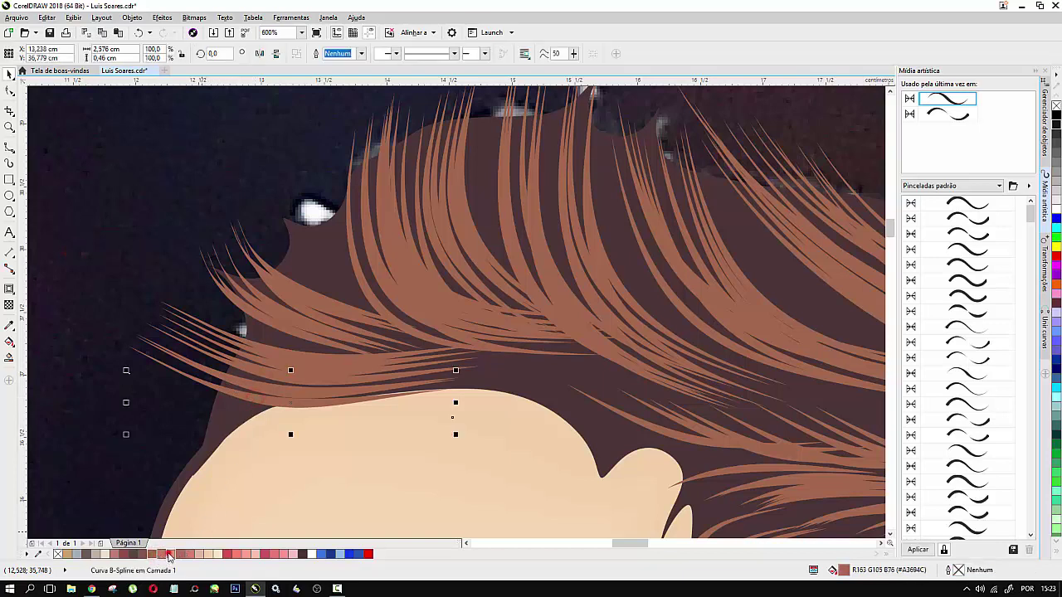
{"action": "left_click", "coordinate": [169, 554]}
{"action": "left_click_drag", "start_coordinate": [291, 401], "coordinate": [283, 447]}
{"action": "key", "text": "Escape"}
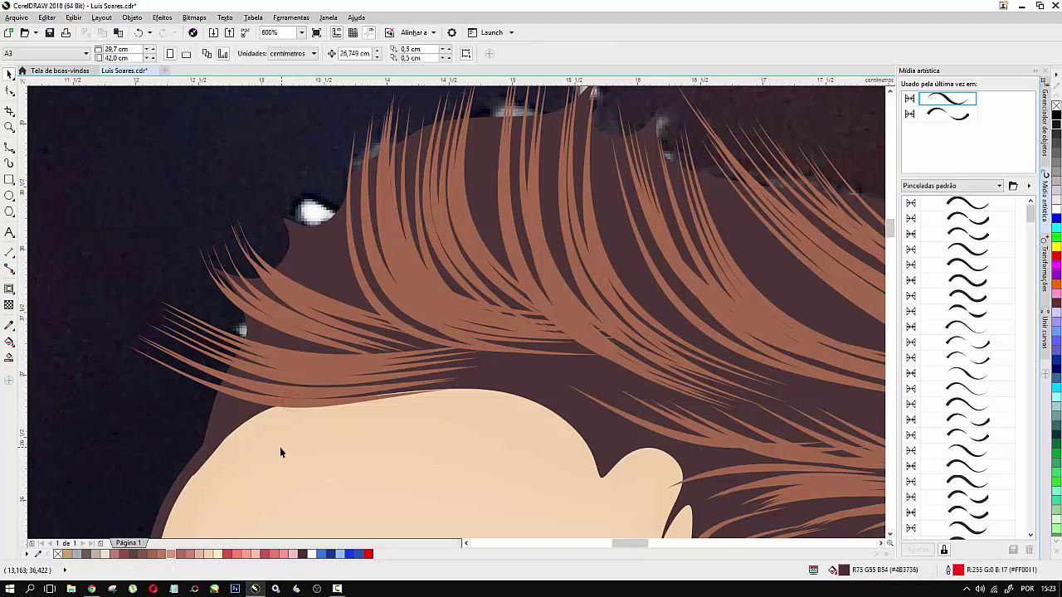
Step: Make a light #DD977B brush strand along the lowest front strand and duplicate it up across the lower front lock as highlights
{"action": "mouse_move", "coordinate": [280, 402]}
{"action": "left_mouse_down"}
{"action": "mouse_move", "coordinate": [280, 420]}
{"action": "mouse_move", "coordinate": [286, 394]}
{"action": "left_mouse_up"}
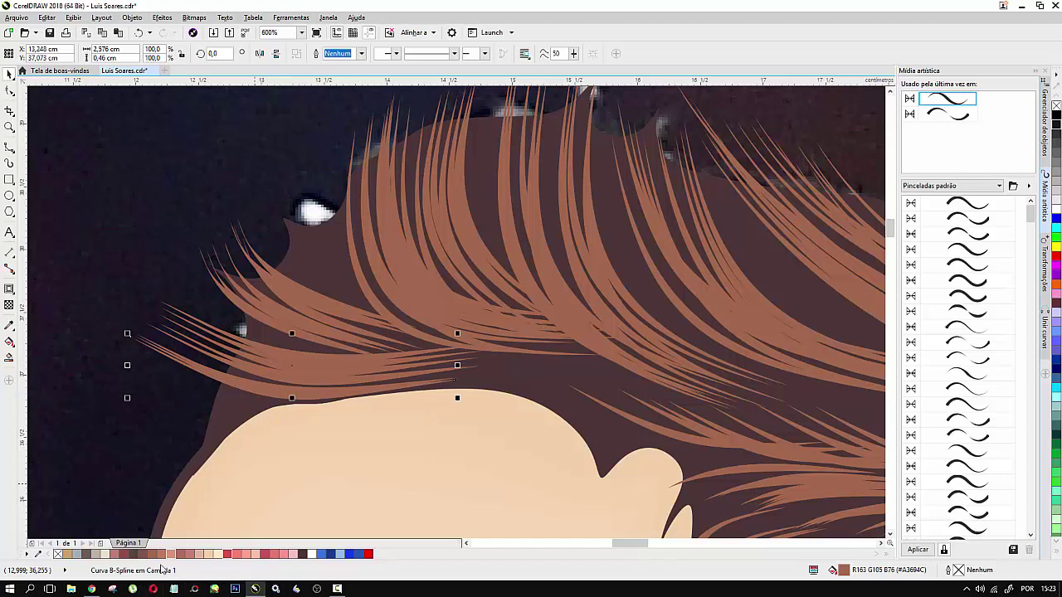
{"action": "right_click", "coordinate": [168, 554]}
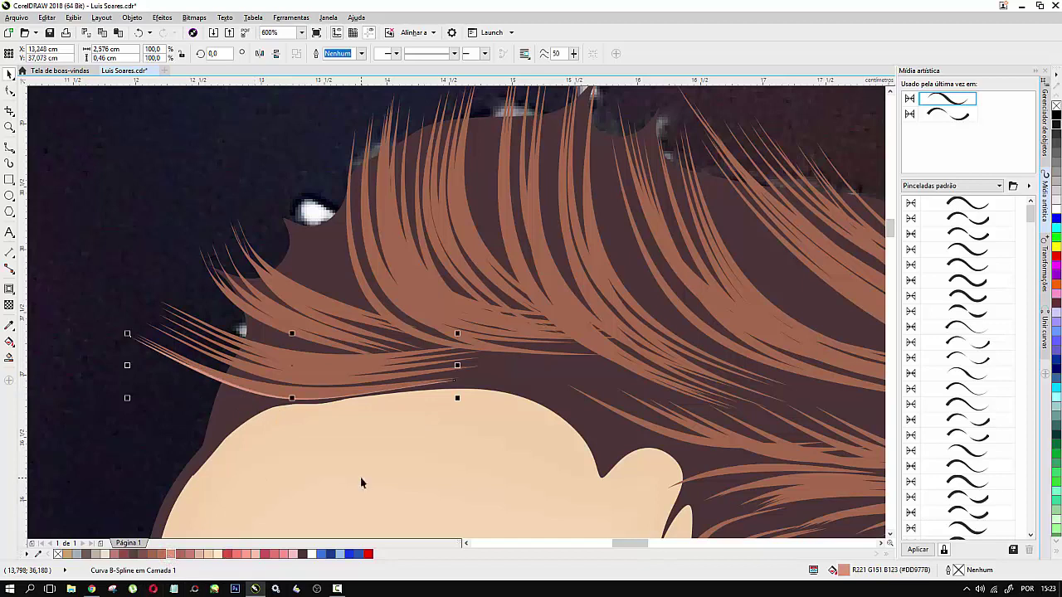
{"action": "key", "text": "shift+Page_Up"}
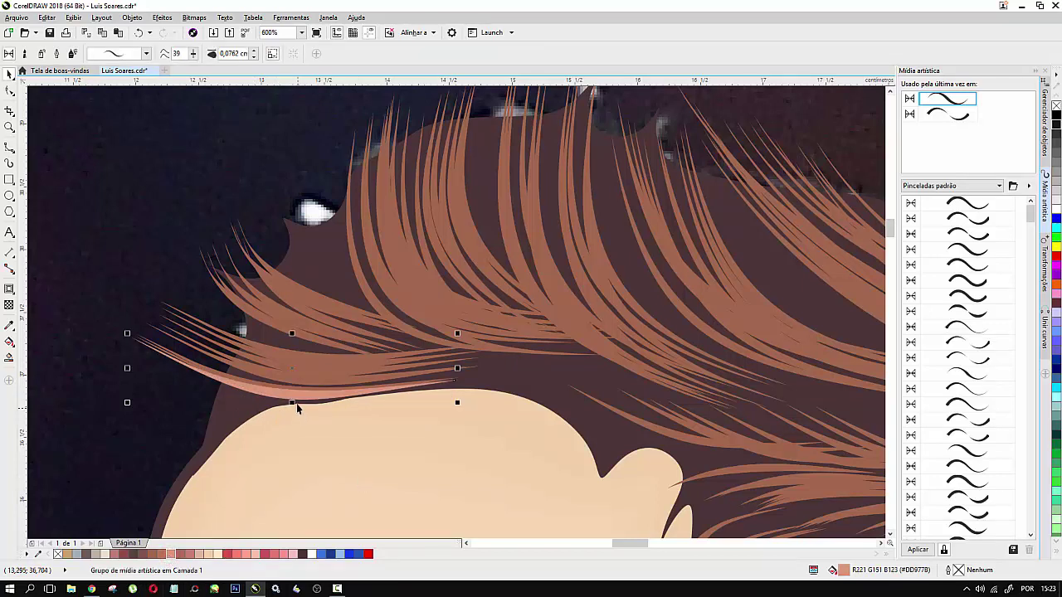
{"action": "left_click_drag", "start_coordinate": [296, 403], "coordinate": [336, 361]}
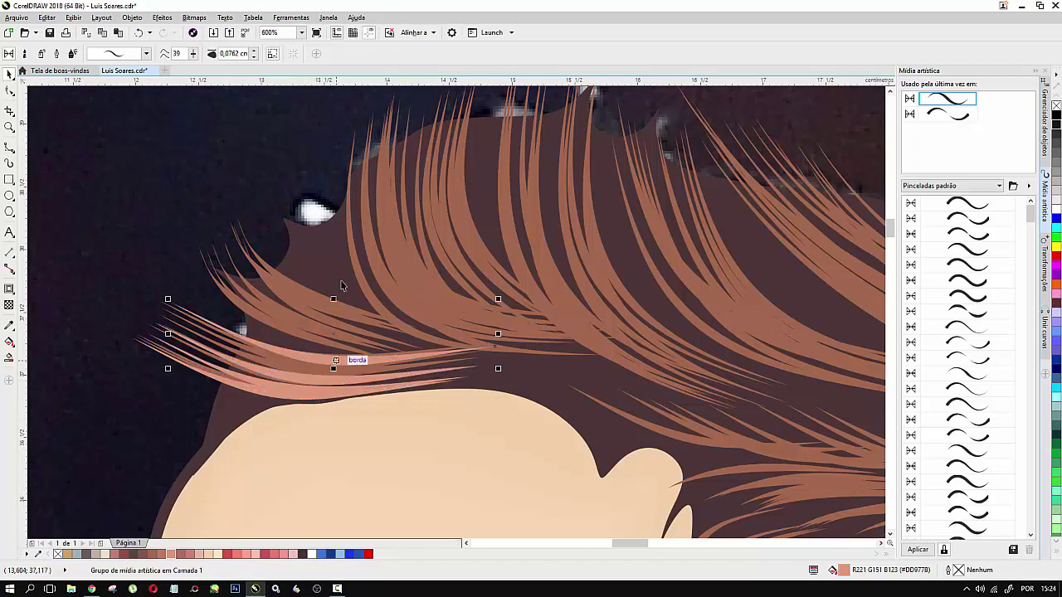
Step: Color a strand of the second front lock #DD977B and duplicate it across that lock as highlights
{"action": "left_click", "coordinate": [291, 322]}
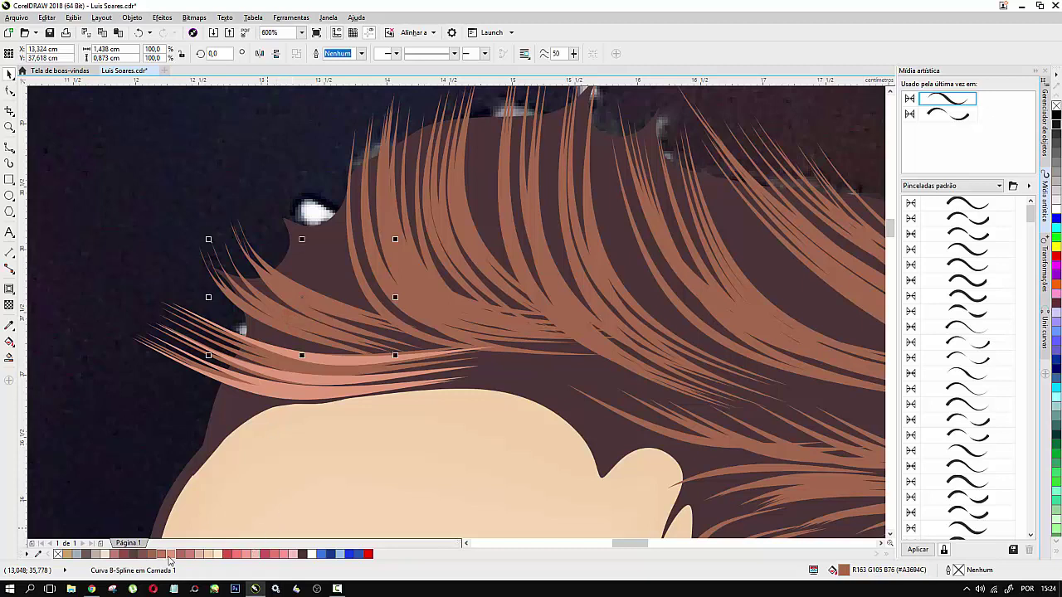
{"action": "left_click_drag", "start_coordinate": [301, 297], "coordinate": [317, 252]}
{"action": "key", "text": "Escape"}
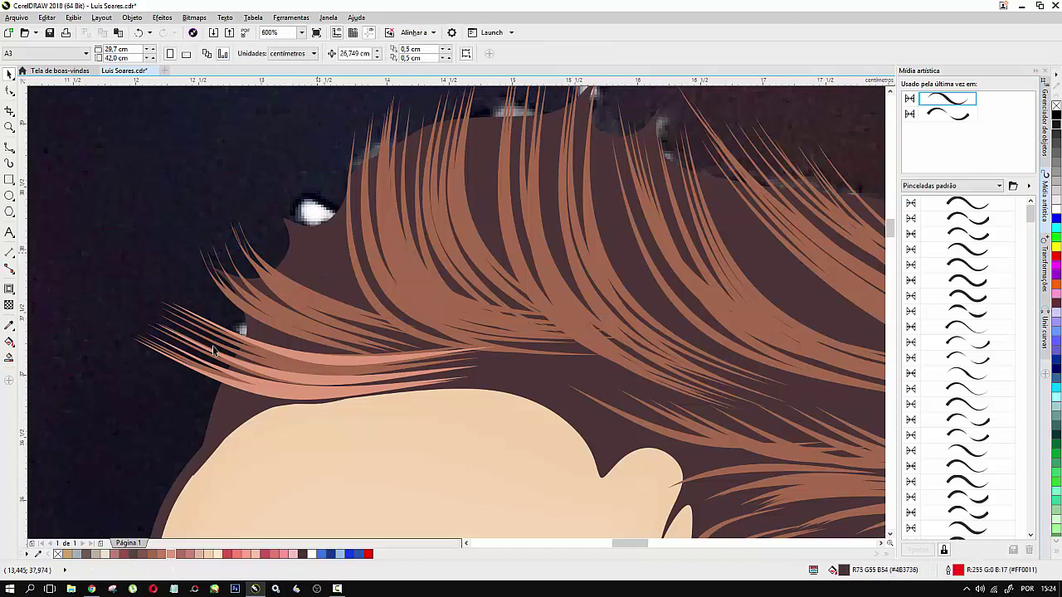
{"action": "left_click", "coordinate": [289, 330]}
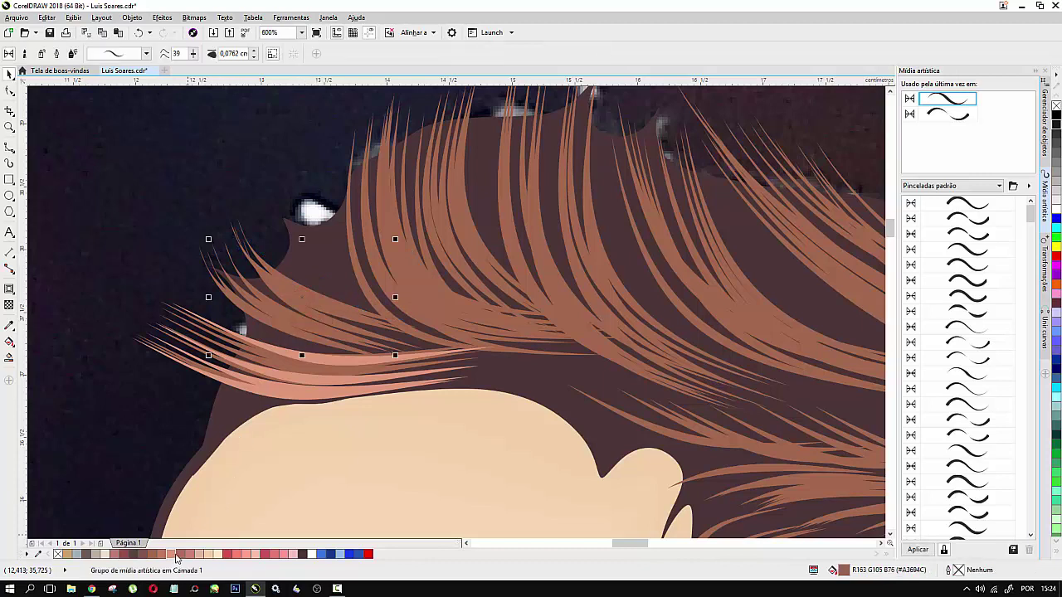
{"action": "left_click", "coordinate": [168, 554]}
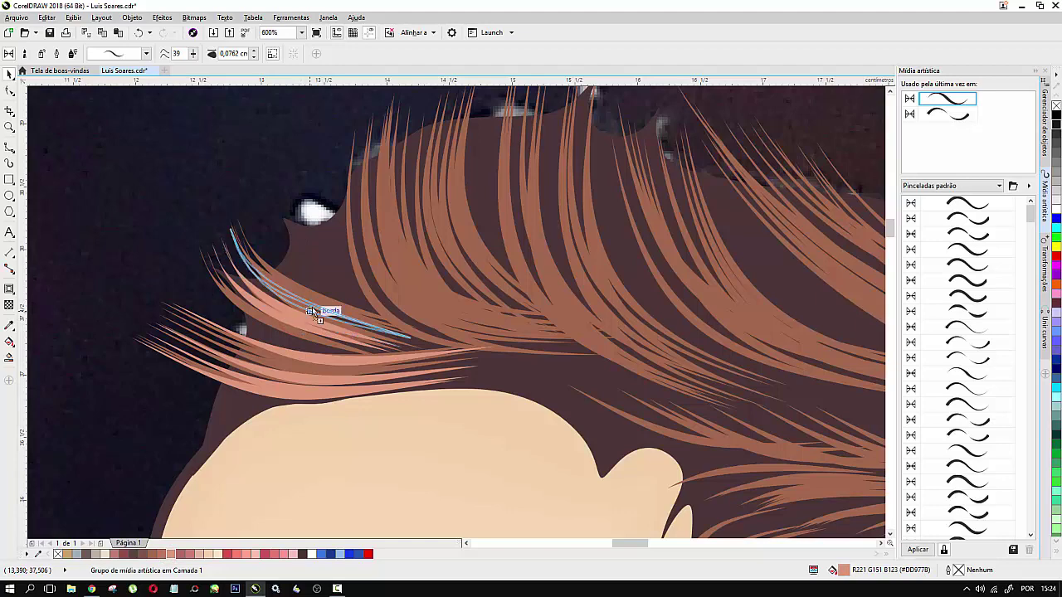
Step: Make a #DD977B highlight strand on the first upright front lock and duplicate it across the lock
{"action": "scroll", "coordinate": [307, 322], "scroll_direction": "down", "scroll_amount": 4}
{"action": "scroll", "coordinate": [303, 306], "scroll_direction": "down", "scroll_amount": 2}
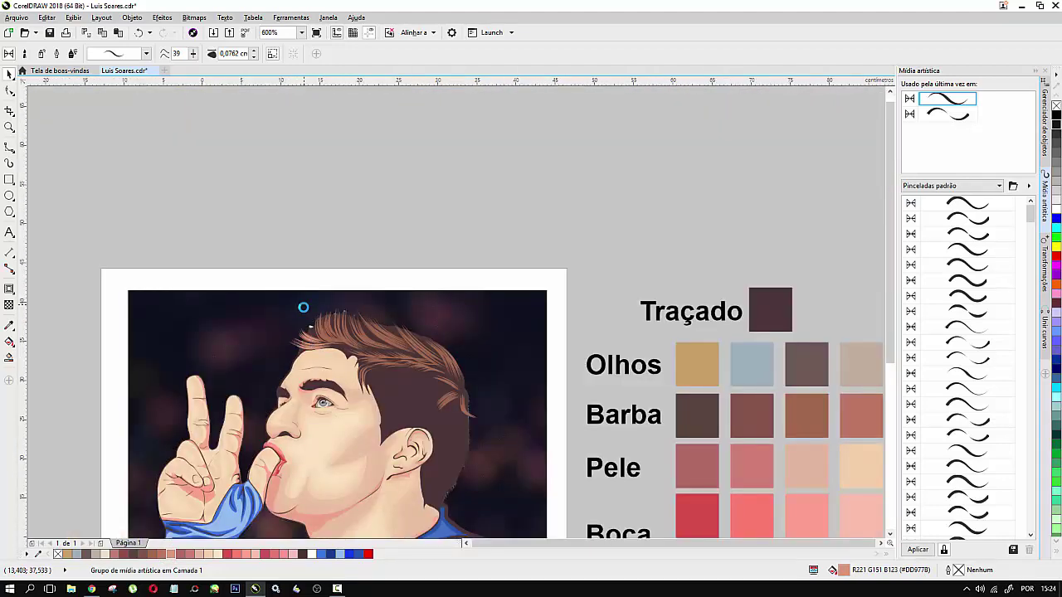
{"action": "scroll", "coordinate": [300, 299], "scroll_direction": "up", "scroll_amount": 2}
{"action": "scroll", "coordinate": [309, 325], "scroll_direction": "up", "scroll_amount": 2}
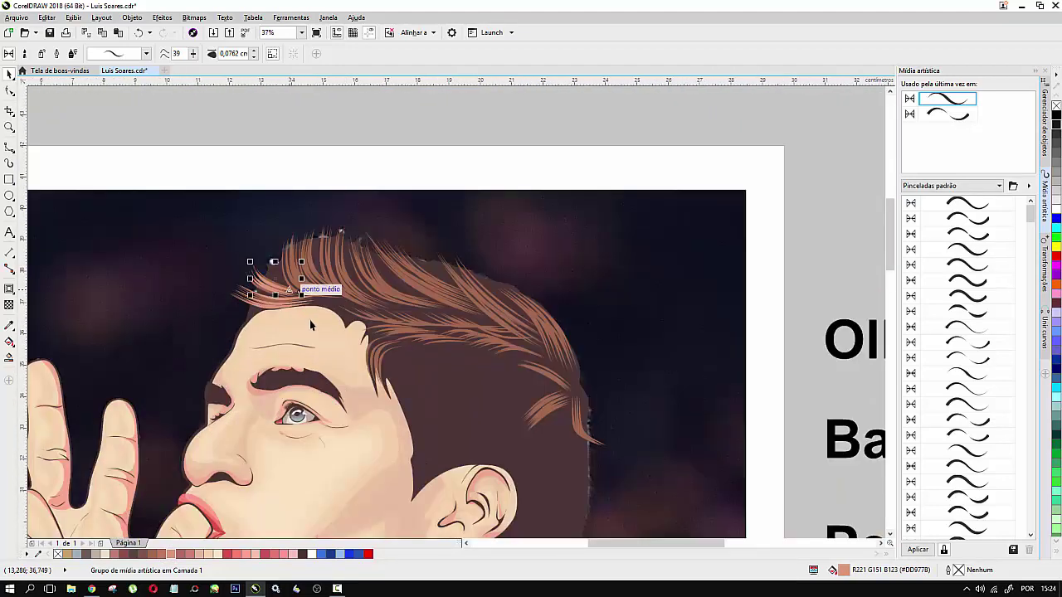
{"action": "scroll", "coordinate": [287, 240], "scroll_direction": "up", "scroll_amount": 4}
{"action": "left_click", "coordinate": [292, 356]}
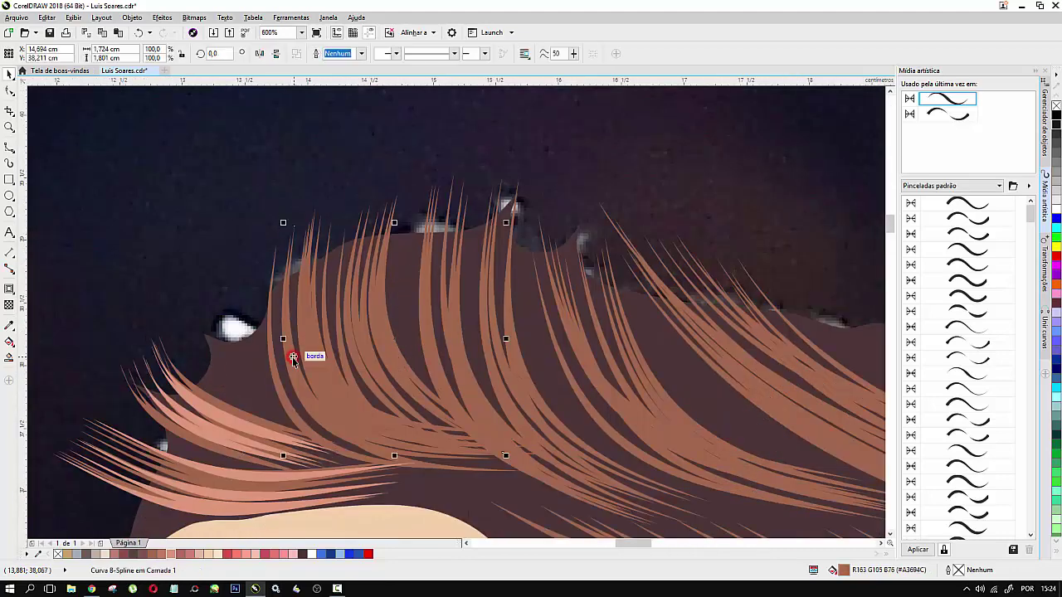
{"action": "left_click", "coordinate": [170, 554]}
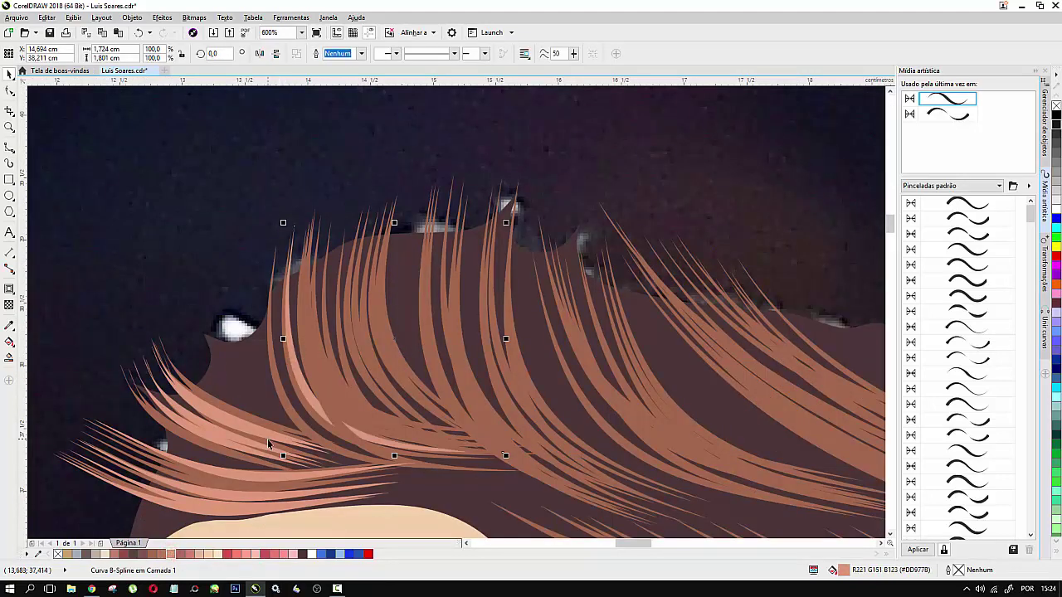
{"action": "key", "text": "i"}
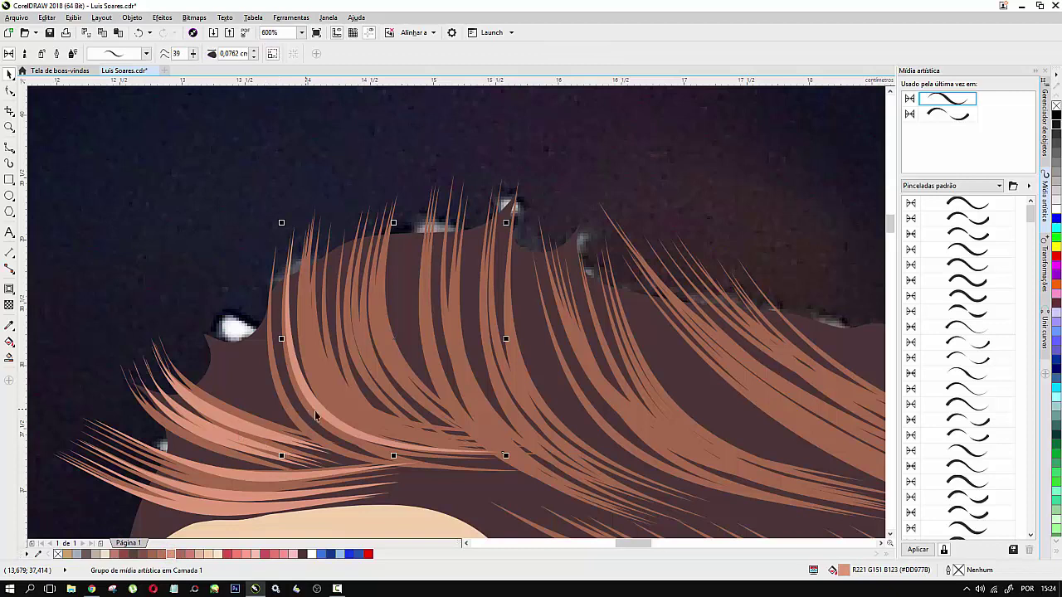
{"action": "mouse_move", "coordinate": [338, 418]}
{"action": "left_mouse_down"}
{"action": "mouse_move", "coordinate": [355, 405]}
{"action": "mouse_move", "coordinate": [319, 428]}
{"action": "left_mouse_up"}
{"action": "key", "text": "space"}
Step: Color a long strand of the next upright lock #DD977B and duplicate it across the lock as highlights
{"action": "left_click", "coordinate": [457, 369]}
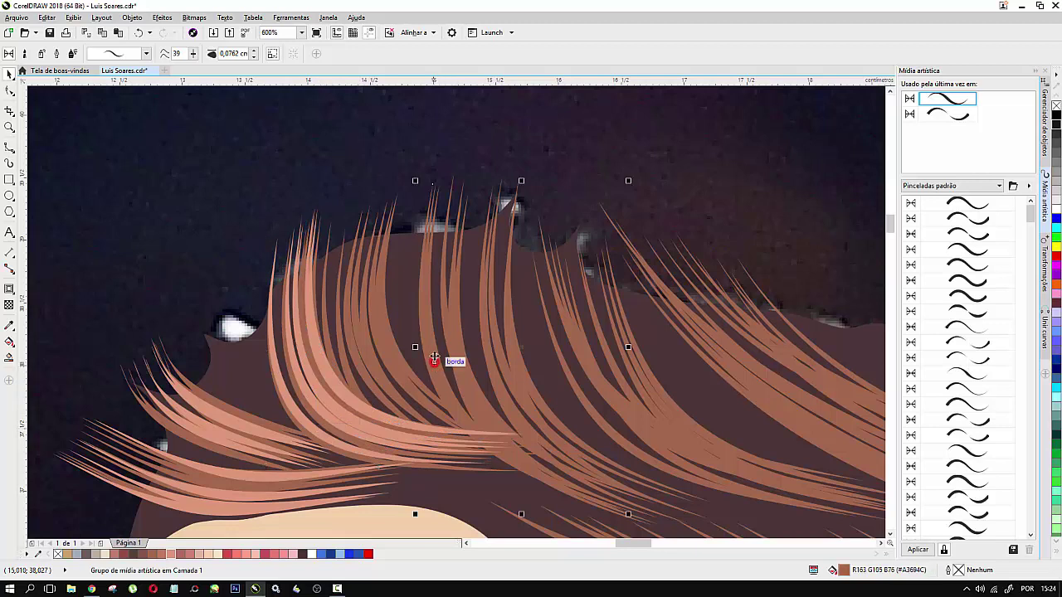
{"action": "mouse_move", "coordinate": [437, 353]}
{"action": "left_mouse_down"}
{"action": "mouse_move", "coordinate": [446, 348]}
{"action": "mouse_move", "coordinate": [430, 349]}
{"action": "left_mouse_up"}
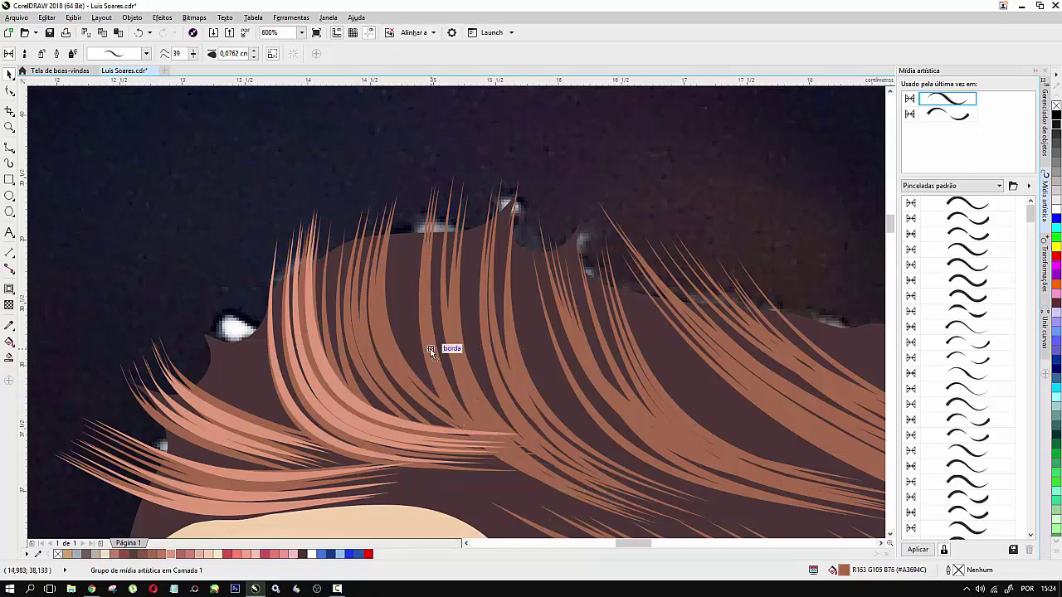
{"action": "left_click", "coordinate": [430, 352]}
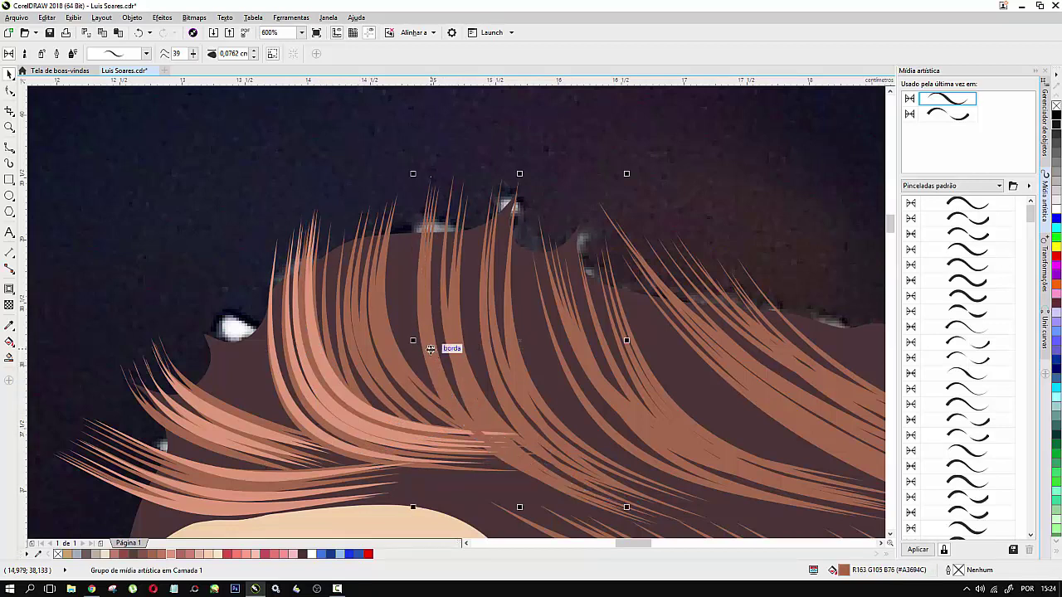
{"action": "left_click", "coordinate": [172, 554]}
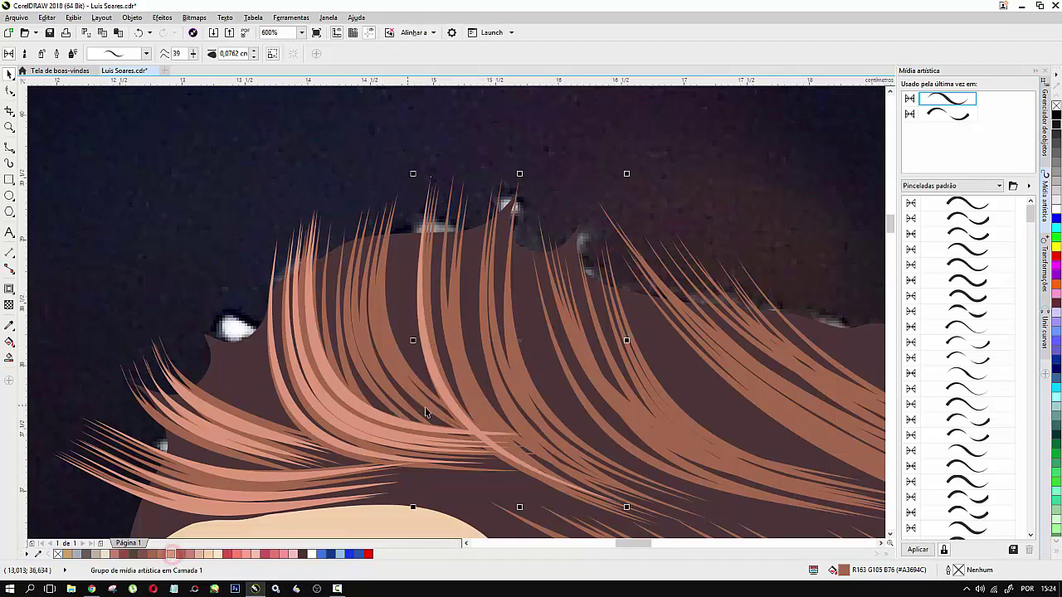
{"action": "left_click_drag", "start_coordinate": [446, 400], "coordinate": [508, 395]}
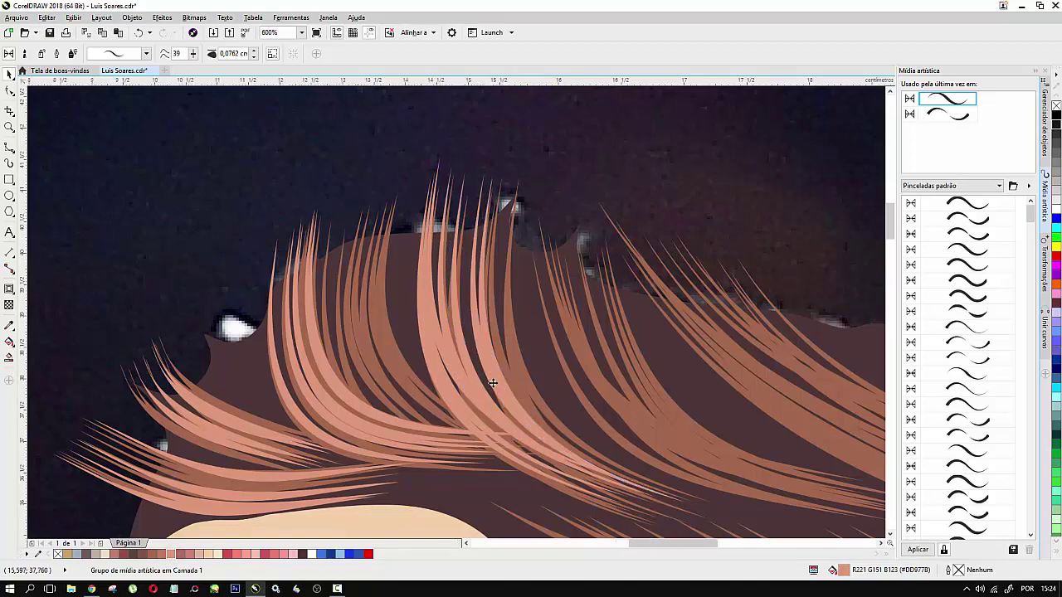
Step: Add #DD977B highlight strands to the two swept-back locks on top of the head
{"action": "scroll", "coordinate": [493, 384], "scroll_direction": "down", "scroll_amount": 2}
{"action": "left_click", "coordinate": [318, 261]}
{"action": "left_click", "coordinate": [409, 208]}
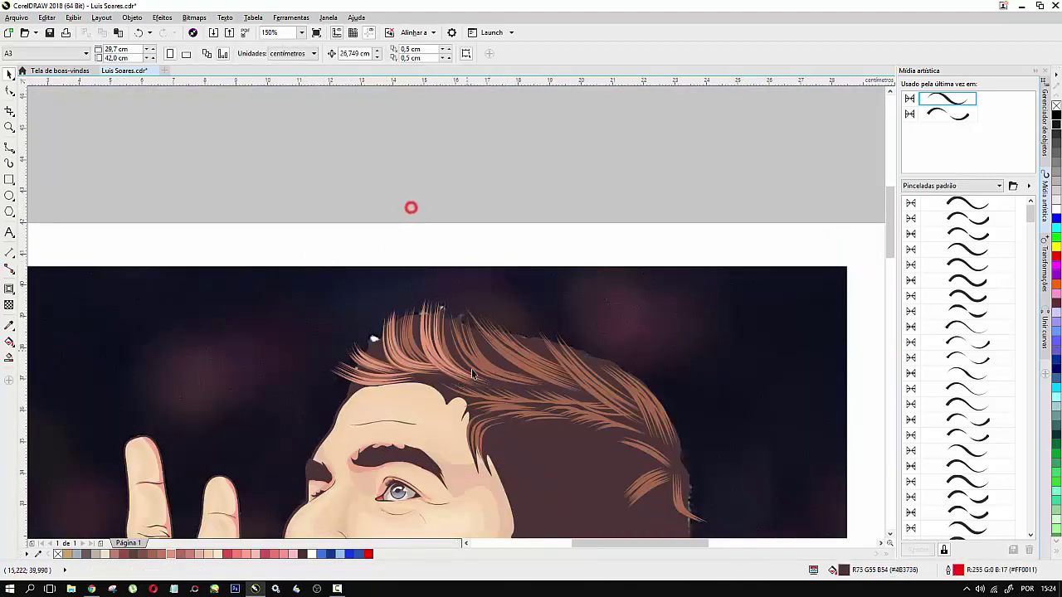
{"action": "scroll", "coordinate": [471, 369], "scroll_direction": "up", "scroll_amount": 2}
{"action": "scroll", "coordinate": [471, 368], "scroll_direction": "up", "scroll_amount": 1}
{"action": "left_click", "coordinate": [474, 372]}
{"action": "left_click", "coordinate": [172, 554]}
{"action": "left_click", "coordinate": [469, 371]}
{"action": "left_click", "coordinate": [172, 554]}
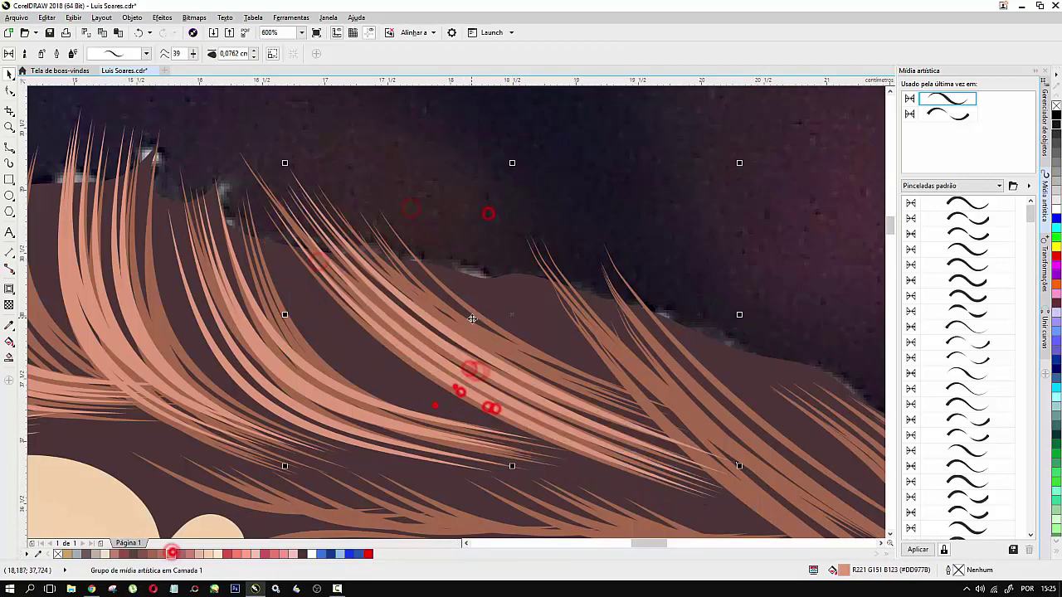
Step: Add #DD977B highlight strands to the long locks running down toward the back of the head
{"action": "left_click", "coordinate": [619, 413]}
{"action": "left_click", "coordinate": [171, 554]}
{"action": "scroll", "coordinate": [462, 230], "scroll_direction": "down", "scroll_amount": 3}
{"action": "scroll", "coordinate": [462, 230], "scroll_direction": "up", "scroll_amount": 3}
{"action": "scroll", "coordinate": [470, 208], "scroll_direction": "down", "scroll_amount": 3}
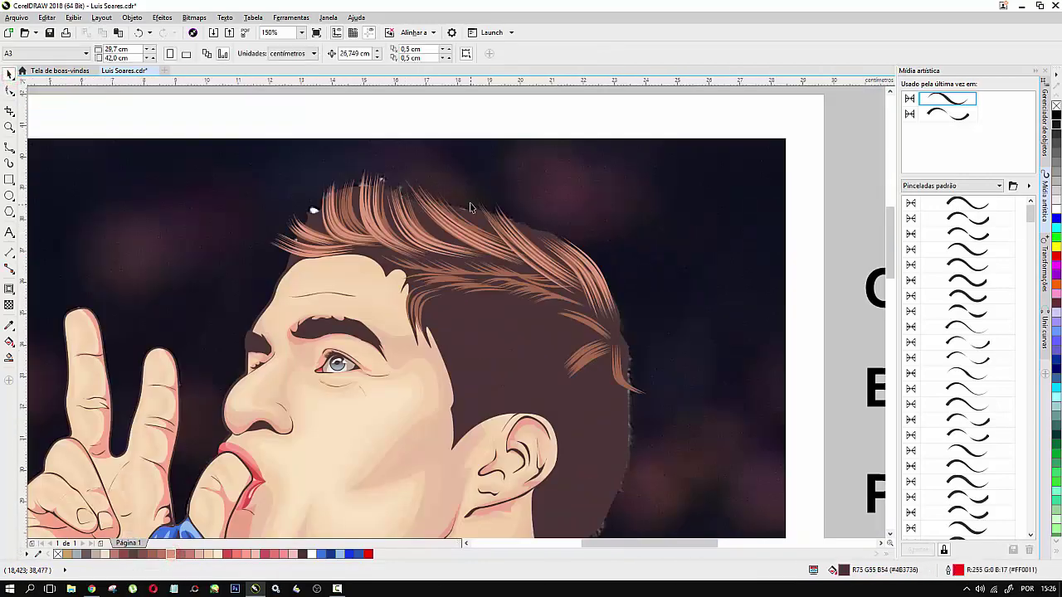
Step: Select all the traced portrait objects, move them off the page beside the reference photo, and deselect them
{"action": "scroll", "coordinate": [411, 170], "scroll_direction": "down", "scroll_amount": 4}
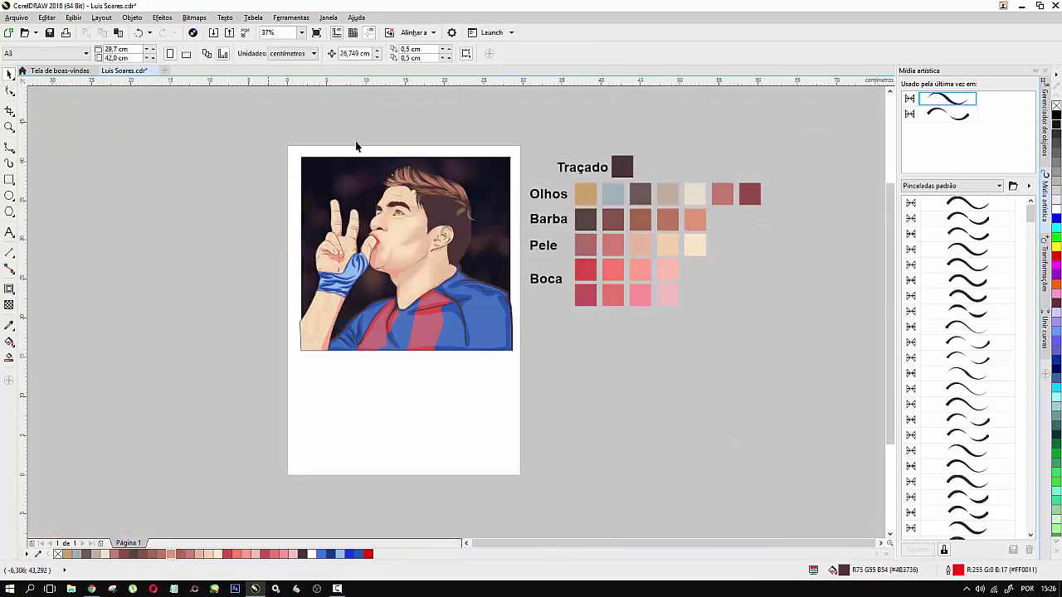
{"action": "scroll", "coordinate": [371, 191], "scroll_direction": "up", "scroll_amount": 2}
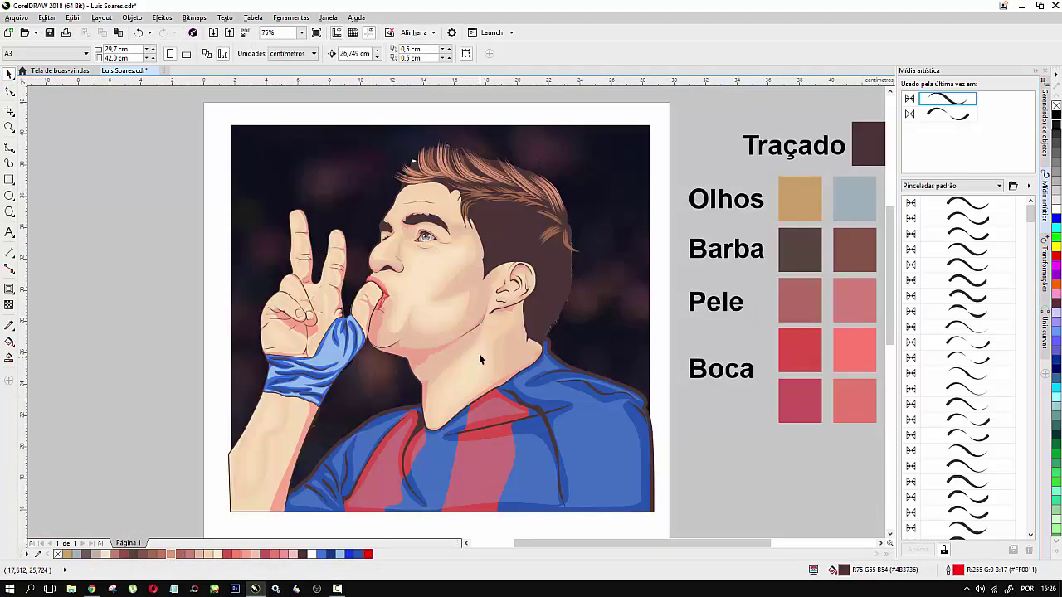
{"action": "scroll", "coordinate": [481, 352], "scroll_direction": "down", "scroll_amount": 2}
{"action": "left_click_drag", "start_coordinate": [540, 467], "coordinate": [579, 500]}
{"action": "key", "text": "ctrl+z"}
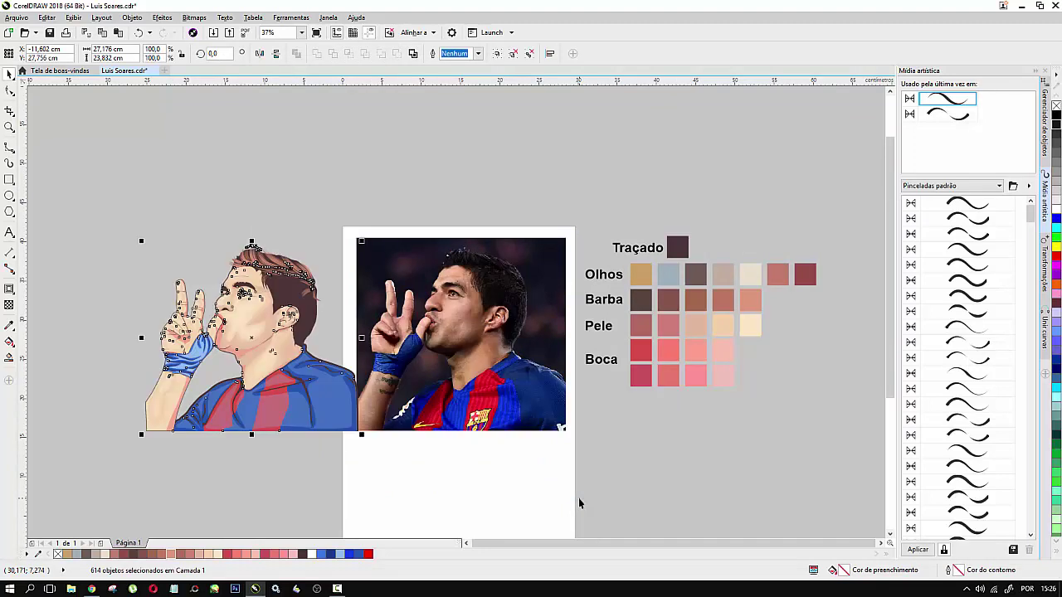
{"action": "left_click", "coordinate": [122, 246]}
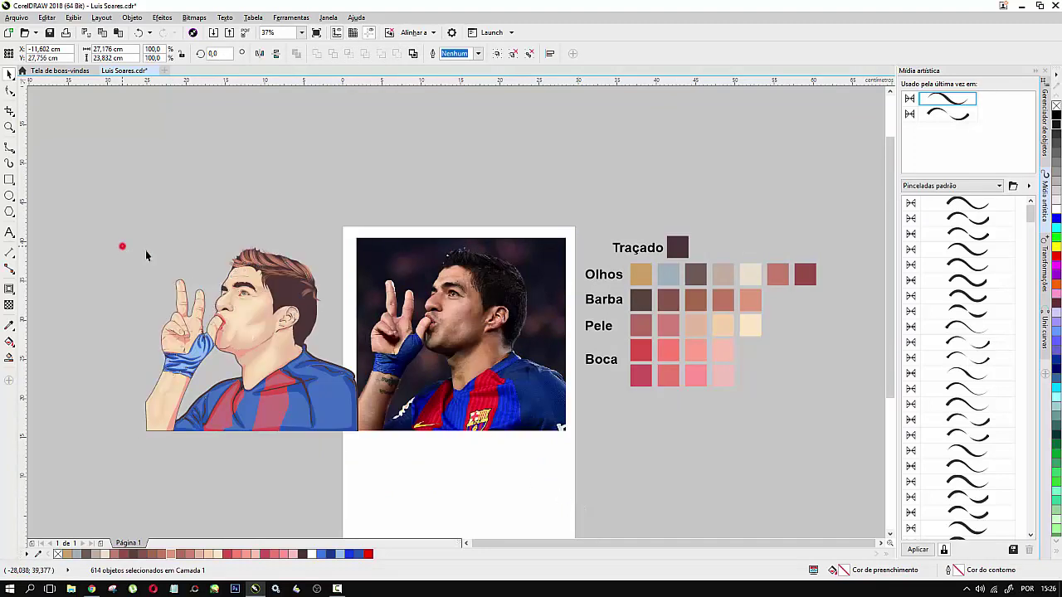
Step: Draw a background rectangle about 27 by 24 cm covering the traced portrait and send it behind all objects
{"action": "scroll", "coordinate": [174, 346], "scroll_direction": "up", "scroll_amount": 2}
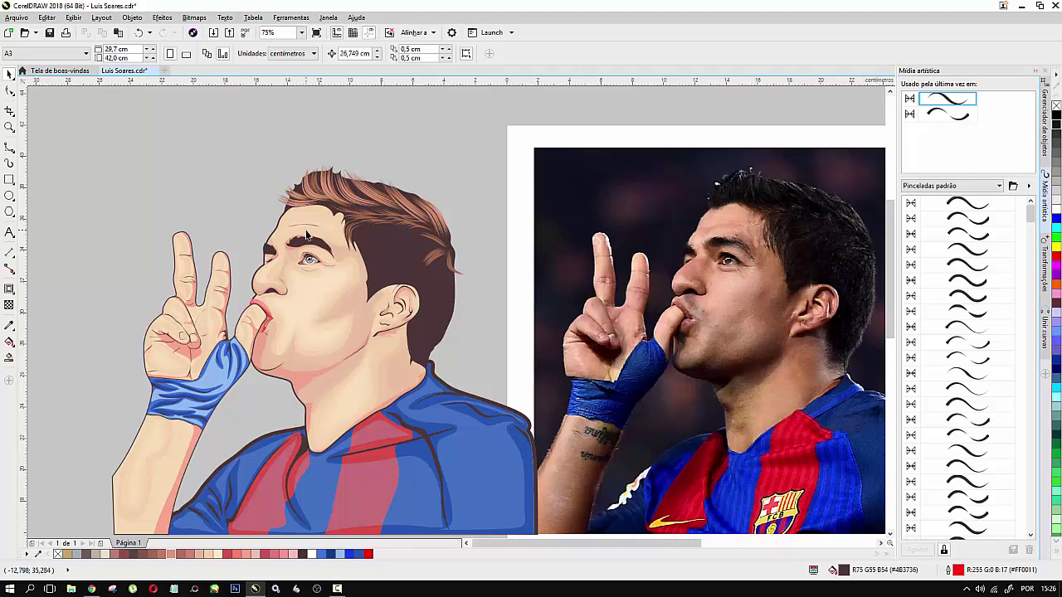
{"action": "scroll", "coordinate": [316, 244], "scroll_direction": "up", "scroll_amount": 4}
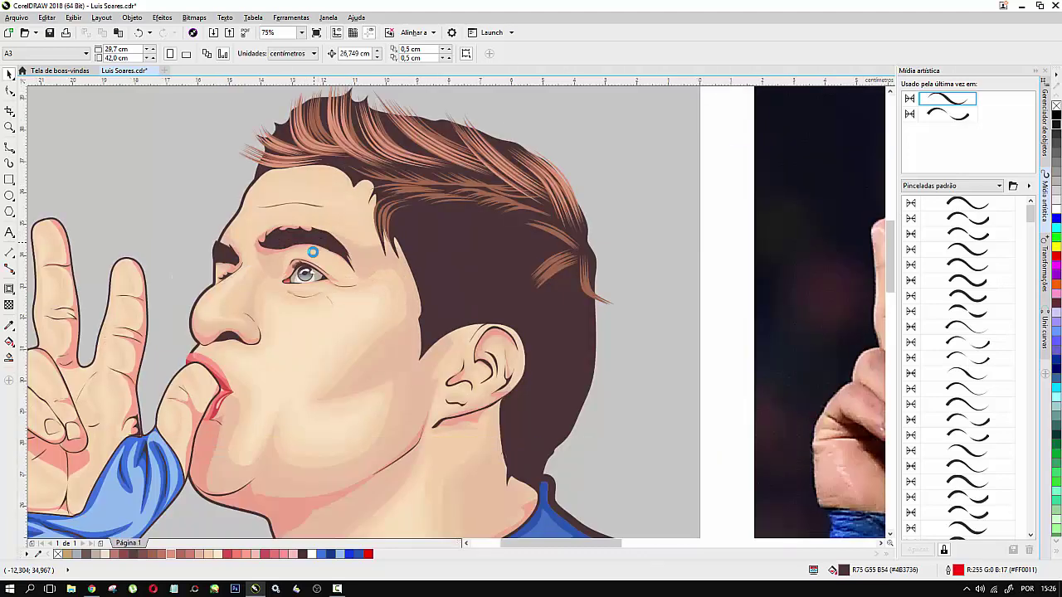
{"action": "scroll", "coordinate": [312, 254], "scroll_direction": "down", "scroll_amount": 4}
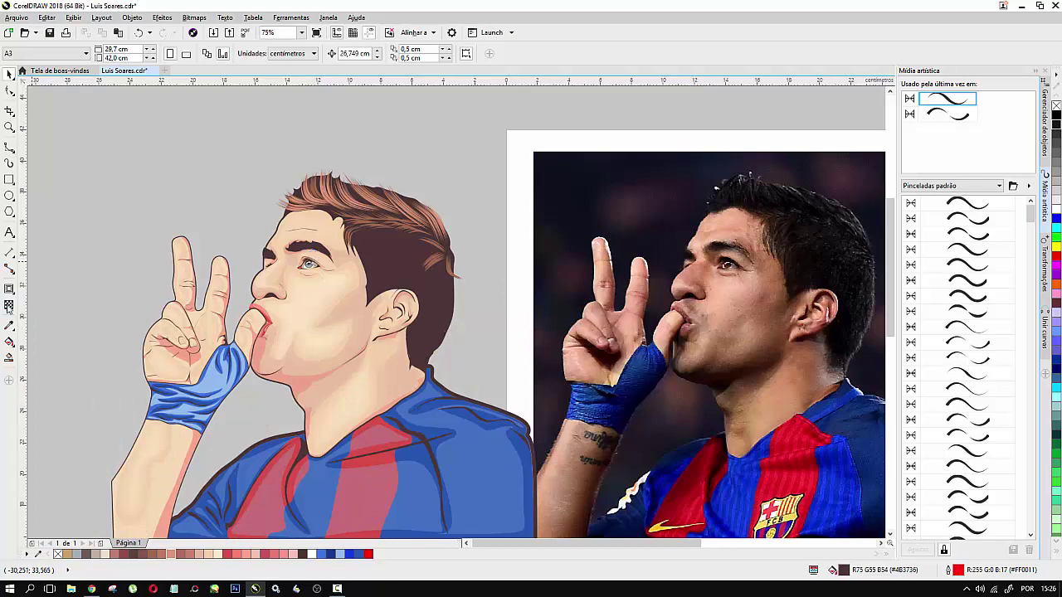
{"action": "left_click", "coordinate": [9, 179]}
{"action": "scroll", "coordinate": [152, 220], "scroll_direction": "down", "scroll_amount": 2}
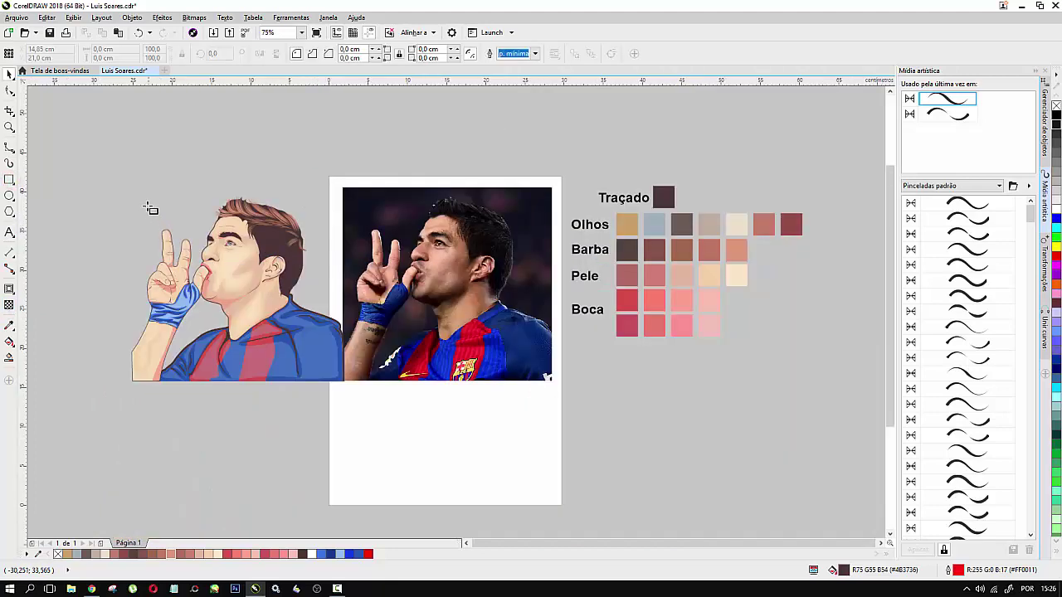
{"action": "left_click_drag", "start_coordinate": [144, 193], "coordinate": [335, 390]}
{"action": "left_click_drag", "start_coordinate": [340, 381], "coordinate": [344, 381]}
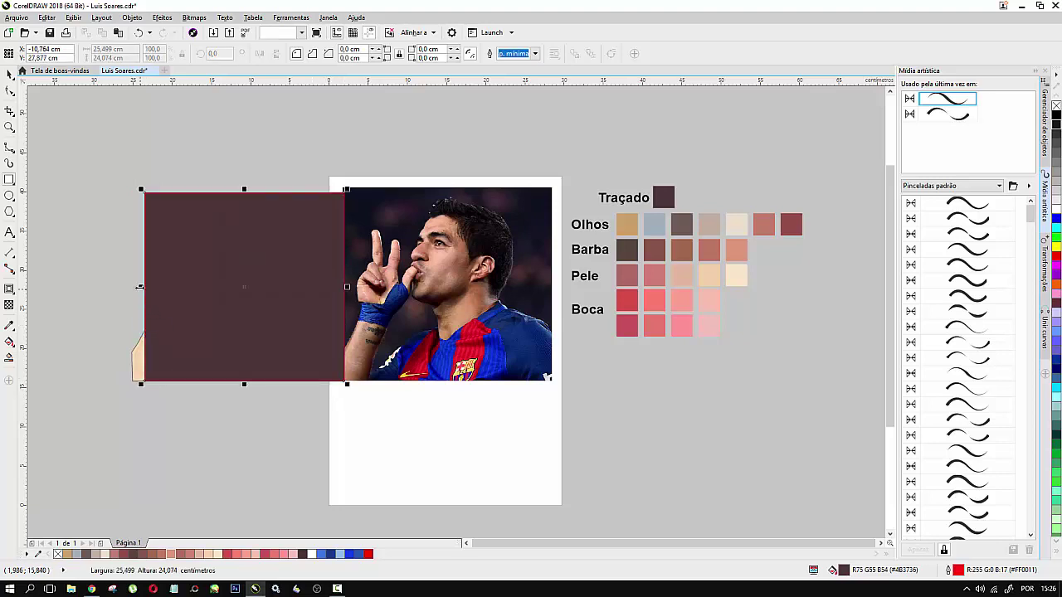
{"action": "left_click_drag", "start_coordinate": [141, 287], "coordinate": [132, 289]}
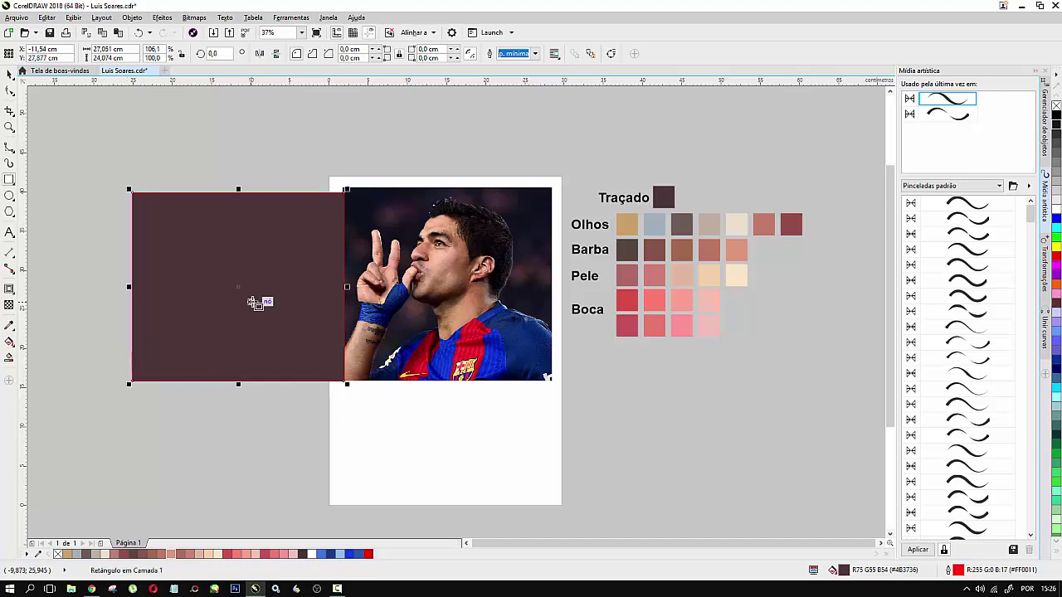
{"action": "key", "text": "shift+Page_Down"}
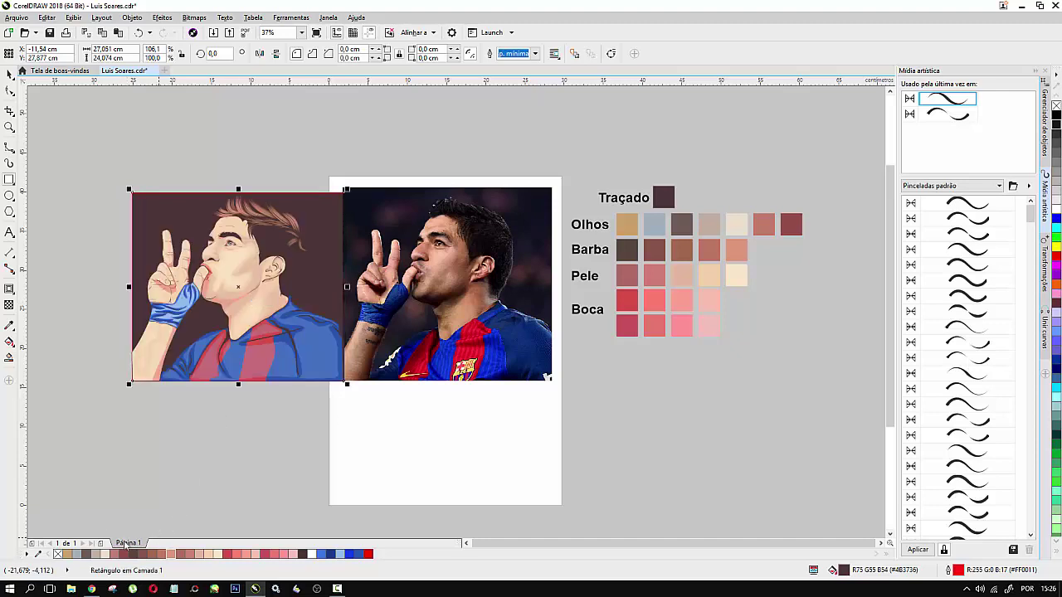
Step: Fill the background rectangle behind the portrait with the light greyish beige #C1AEA0 and remove its outline
{"action": "left_click", "coordinate": [94, 554]}
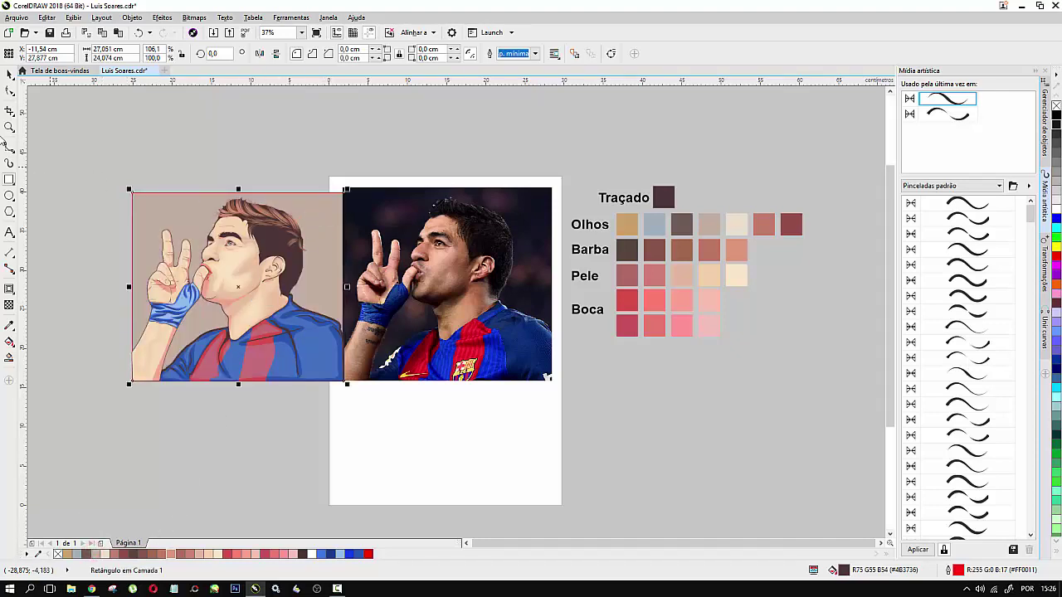
{"action": "left_click", "coordinate": [8, 74]}
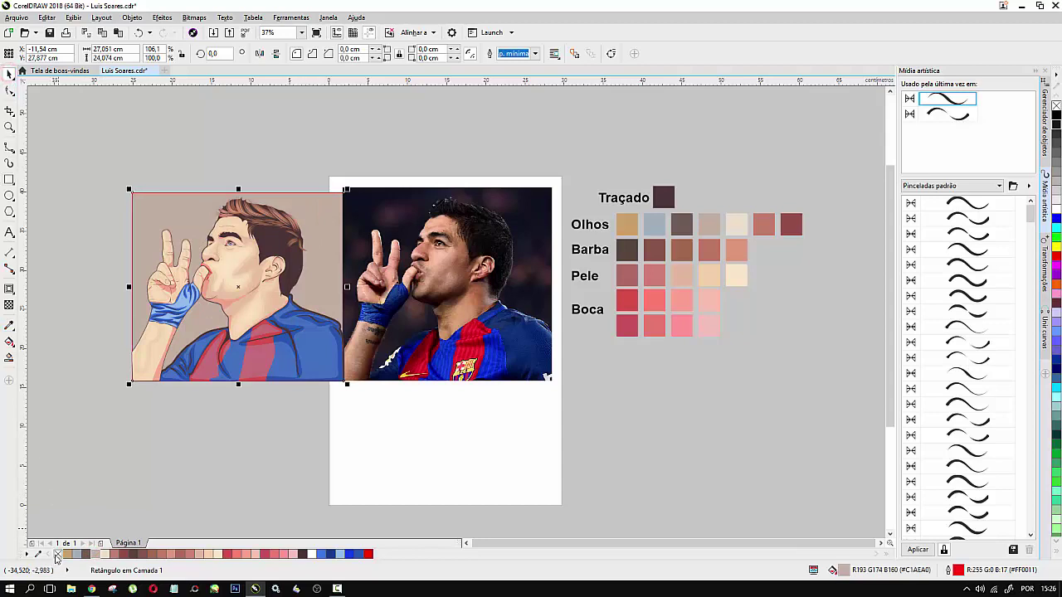
{"action": "right_click", "coordinate": [57, 554]}
{"action": "left_click", "coordinate": [59, 291]}
{"action": "scroll", "coordinate": [145, 215], "scroll_direction": "up", "scroll_amount": 1}
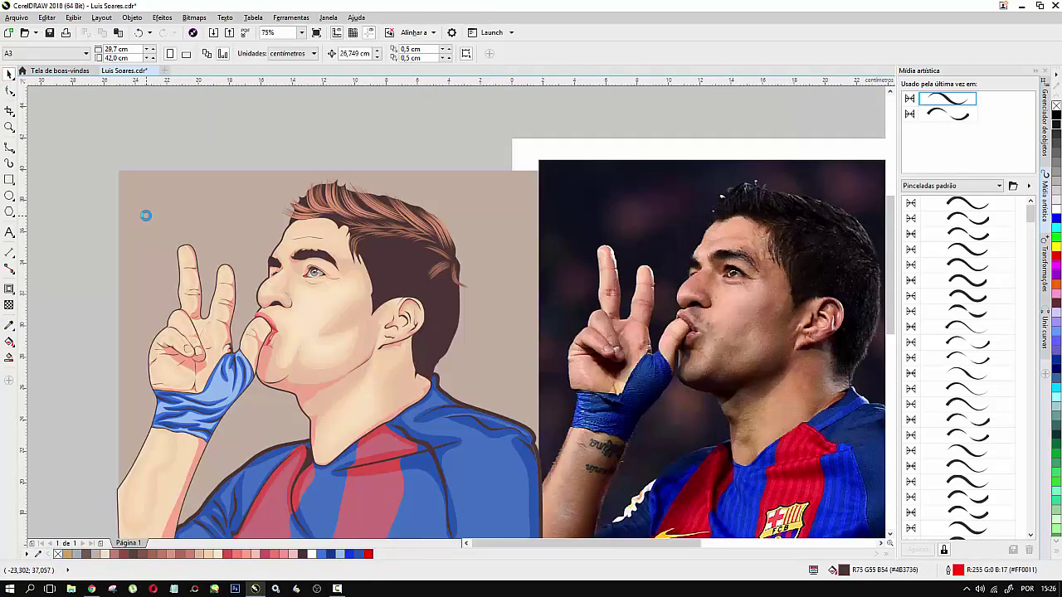
{"action": "scroll", "coordinate": [208, 270], "scroll_direction": "down", "scroll_amount": 1}
{"action": "scroll", "coordinate": [228, 280], "scroll_direction": "up", "scroll_amount": 1}
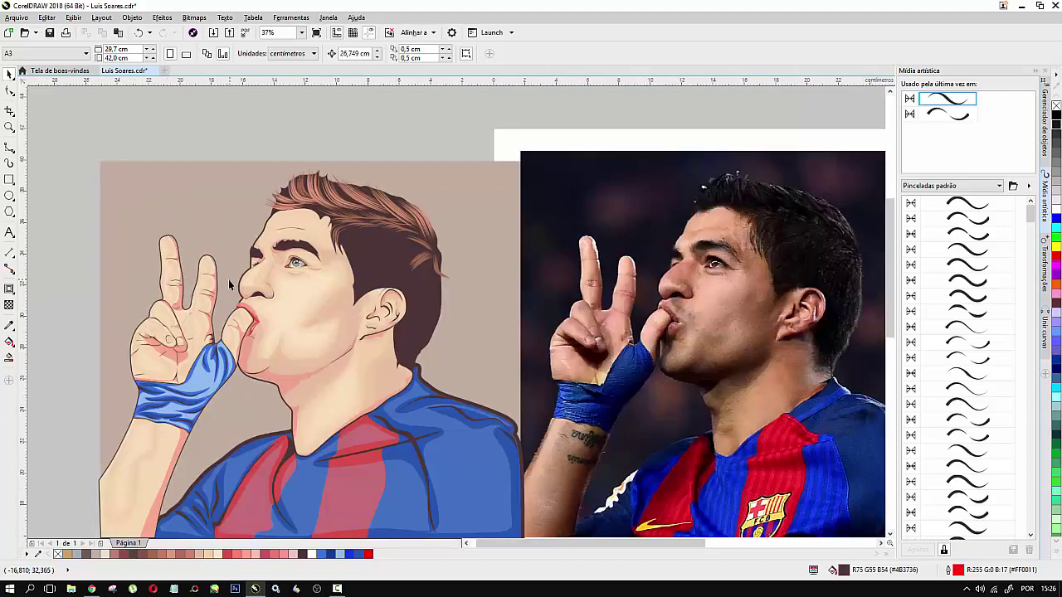